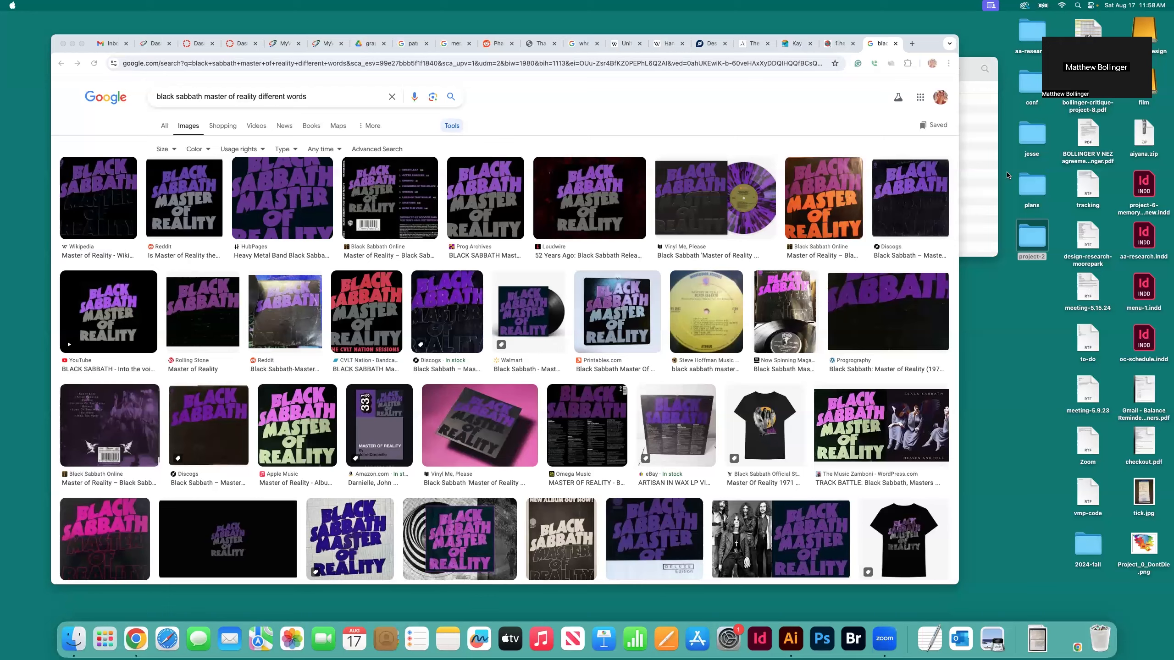
Open IMG_5399.JPG from the Downloads folder to view the notebook photo and minimize its window
{"action": "double_click", "coordinate": [1031, 185]}
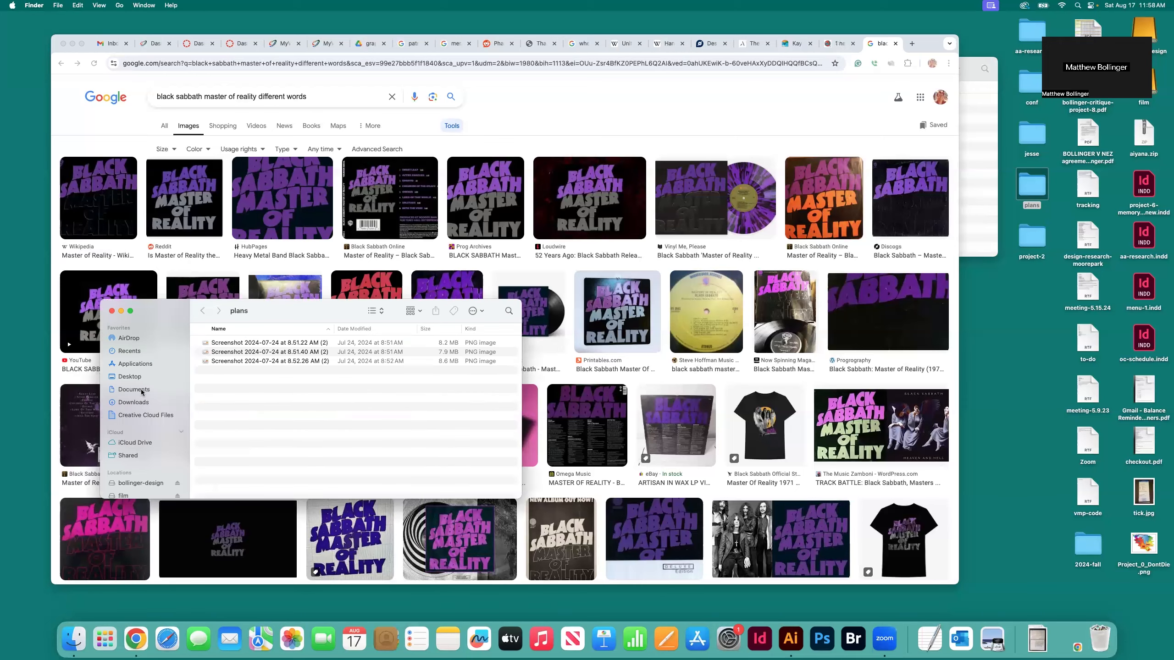
{"action": "left_click", "coordinate": [137, 405]}
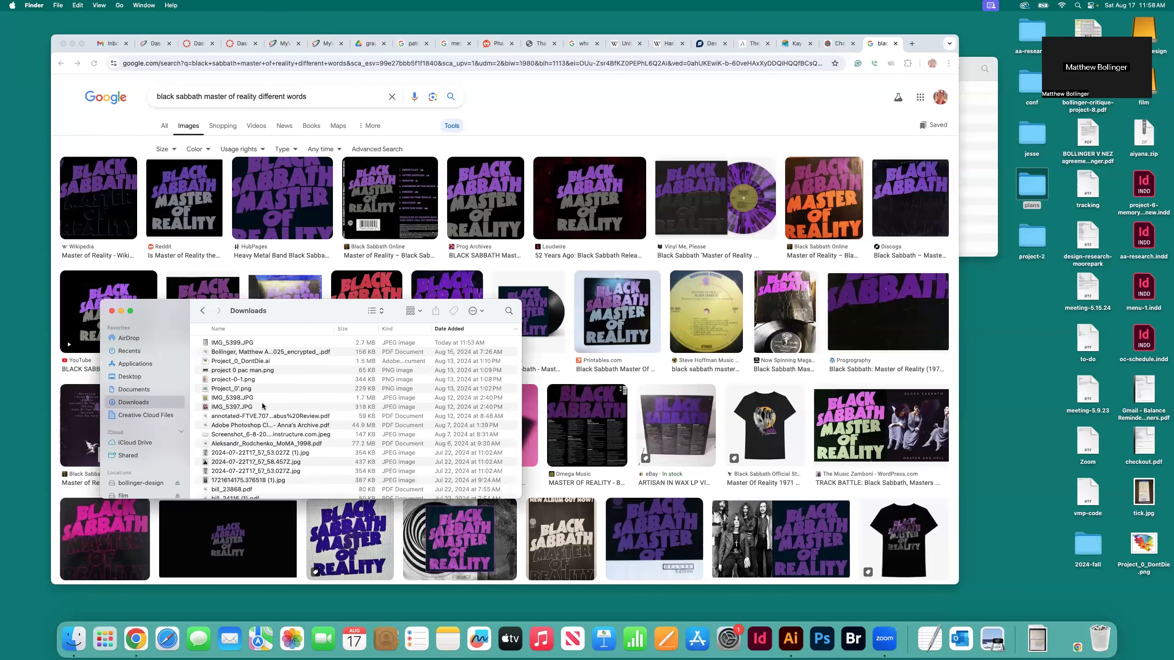
{"action": "double_click", "coordinate": [225, 345]}
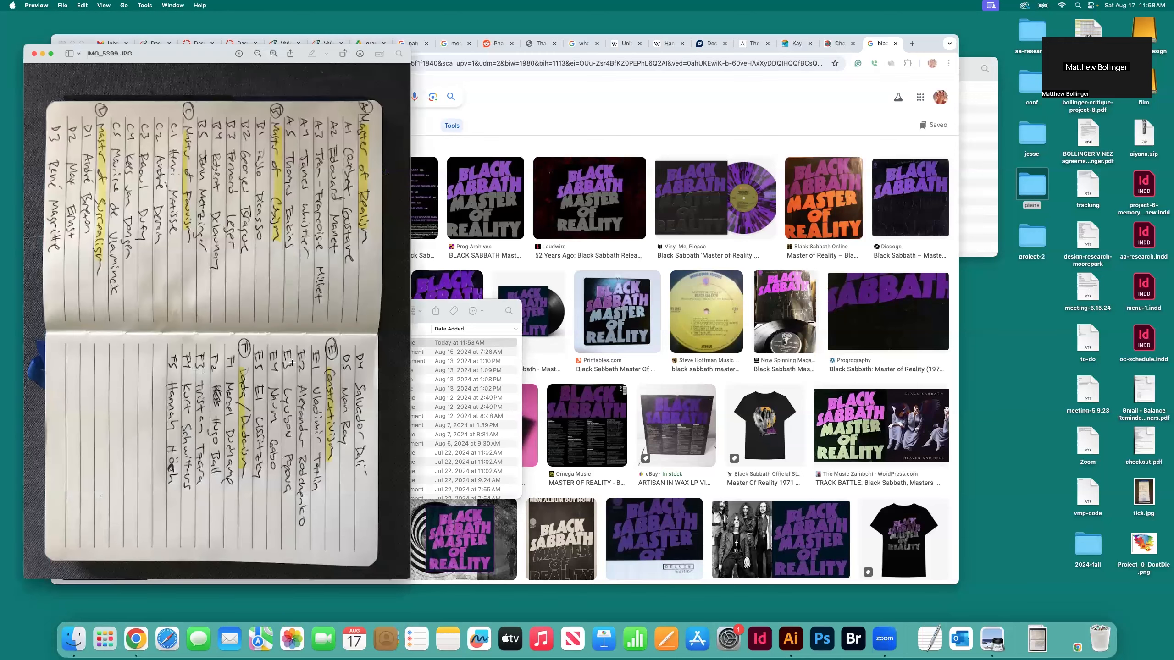
{"action": "left_click_drag", "start_coordinate": [148, 25], "coordinate": [709, 53]}
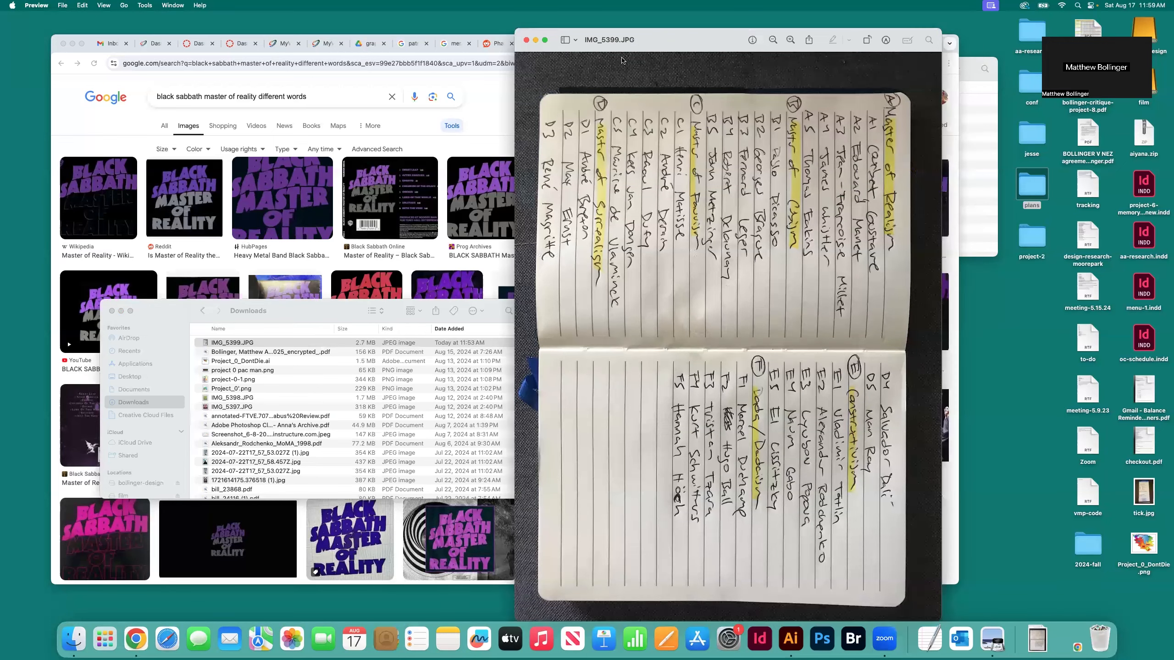
{"action": "left_click_drag", "start_coordinate": [614, 45], "coordinate": [704, 65]}
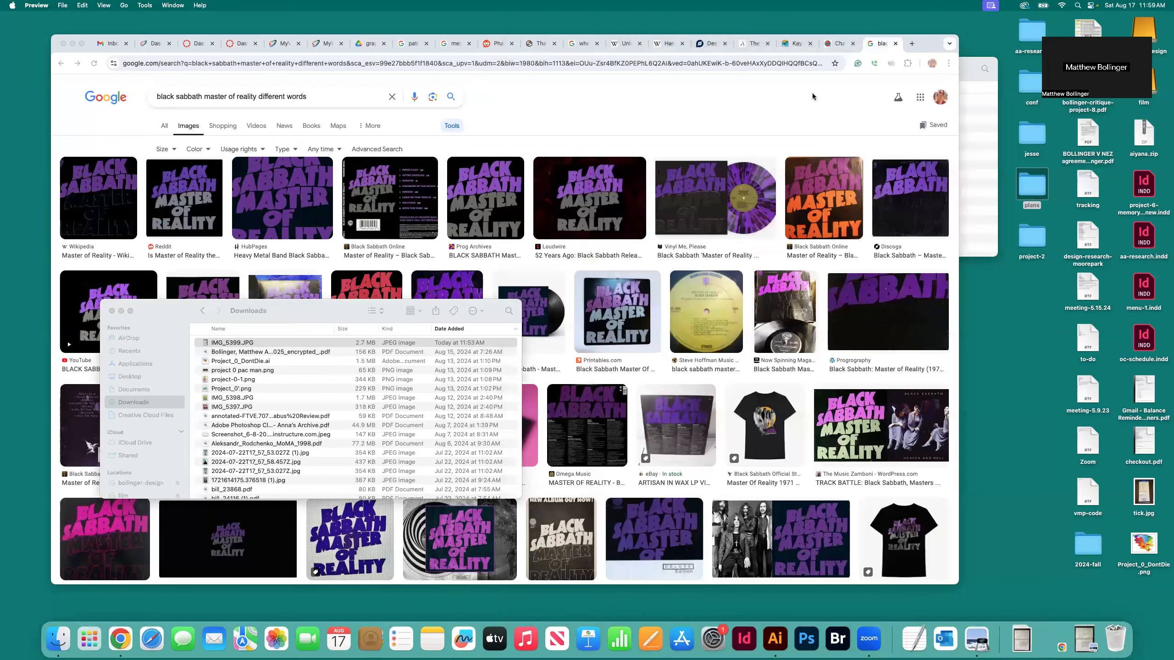
Copy IMG_5399.JPG from Downloads into the assets folder of project-1.1
{"action": "left_click", "coordinate": [695, 101]}
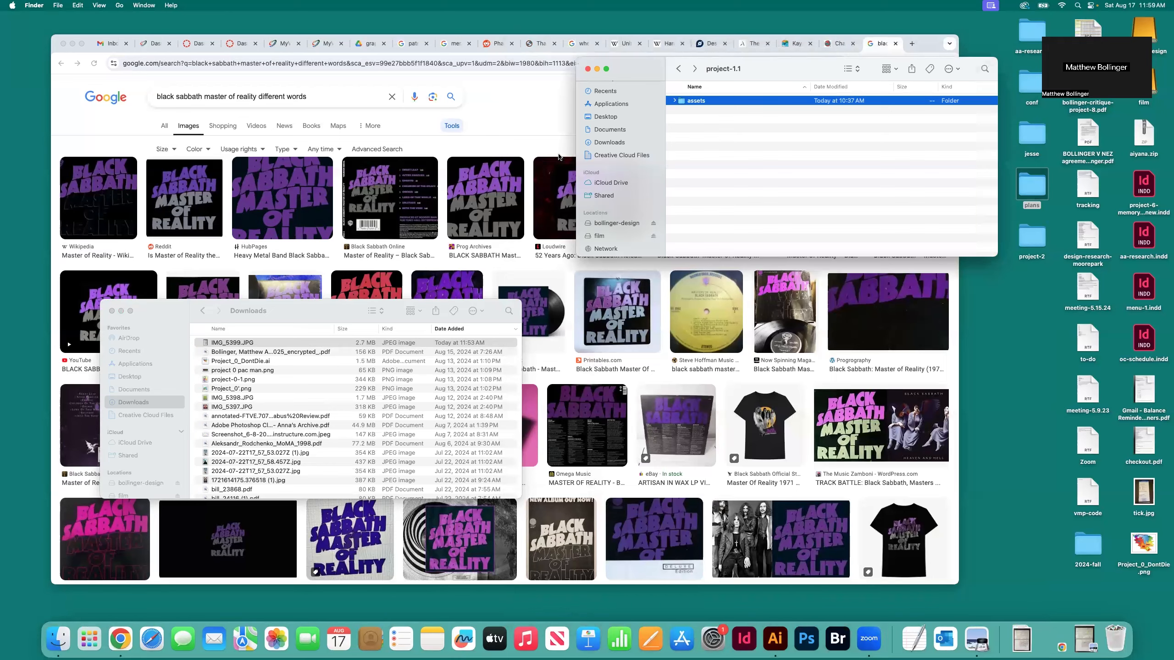
{"action": "left_click", "coordinate": [680, 69]}
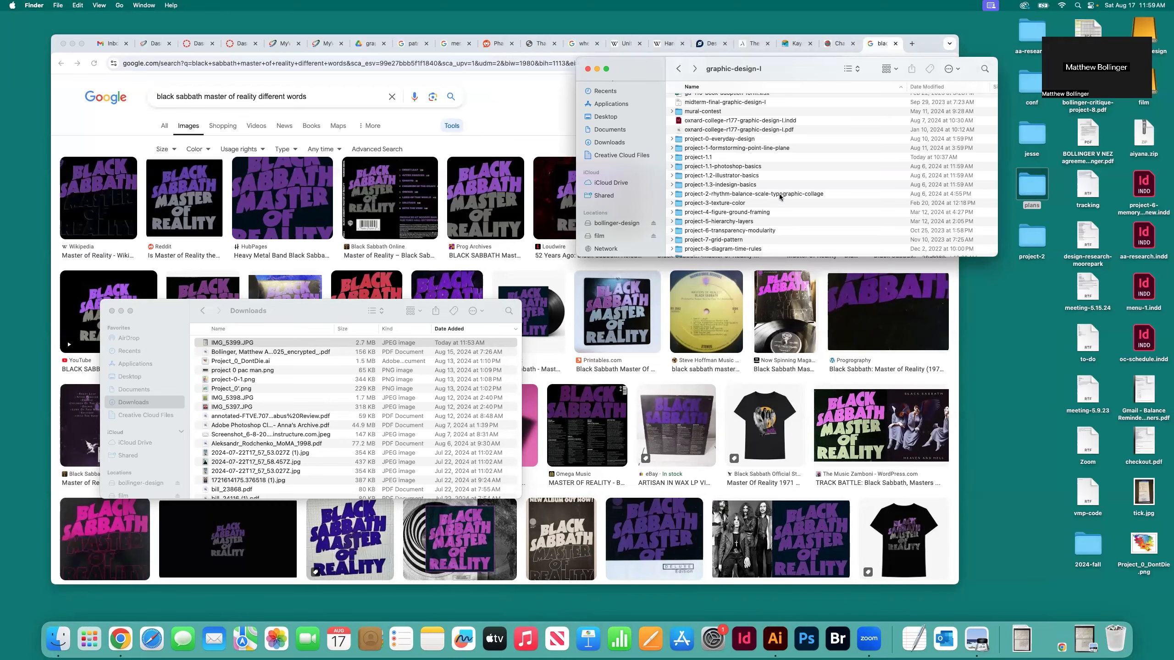
{"action": "double_click", "coordinate": [695, 156]}
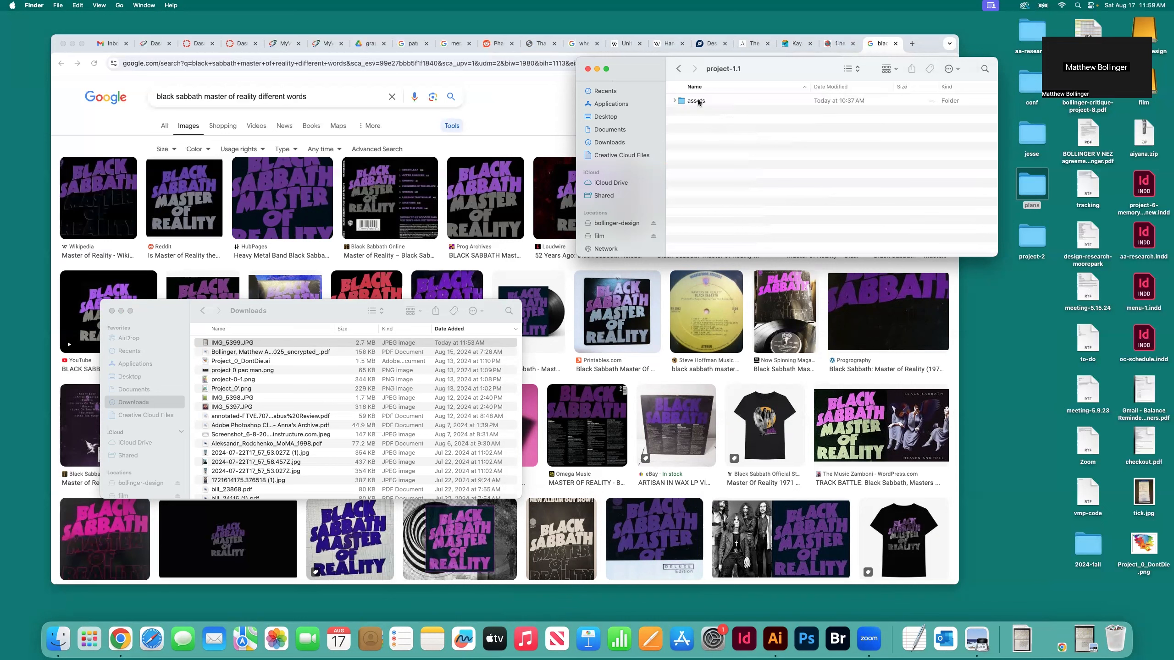
{"action": "left_click", "coordinate": [697, 101]}
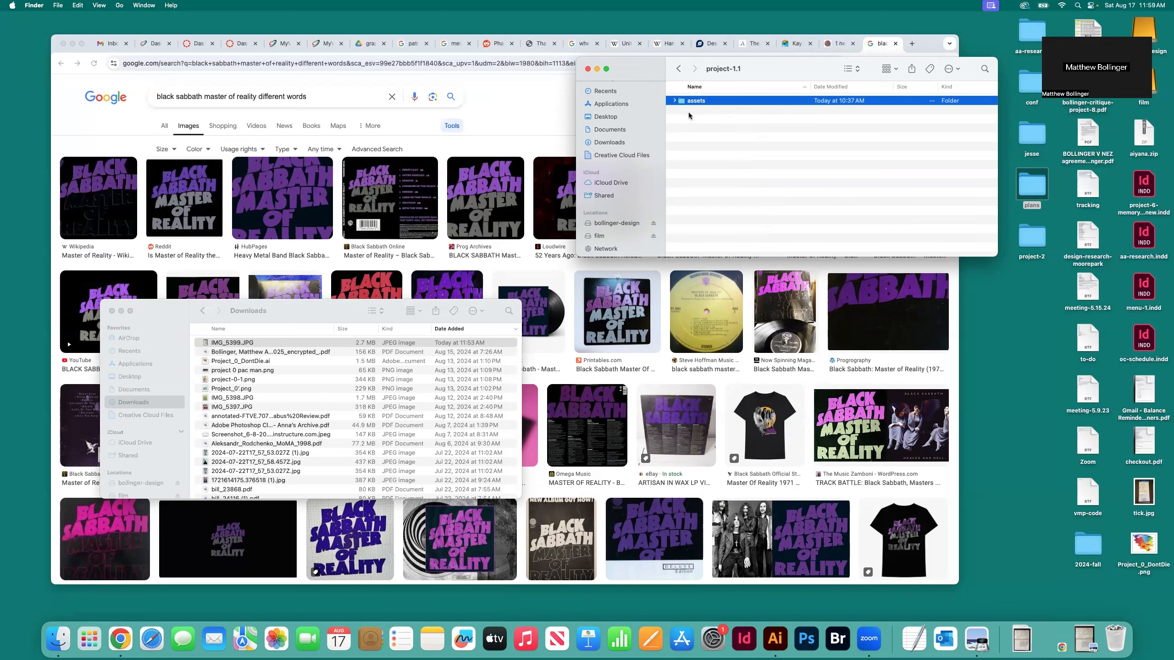
{"action": "double_click", "coordinate": [680, 102]}
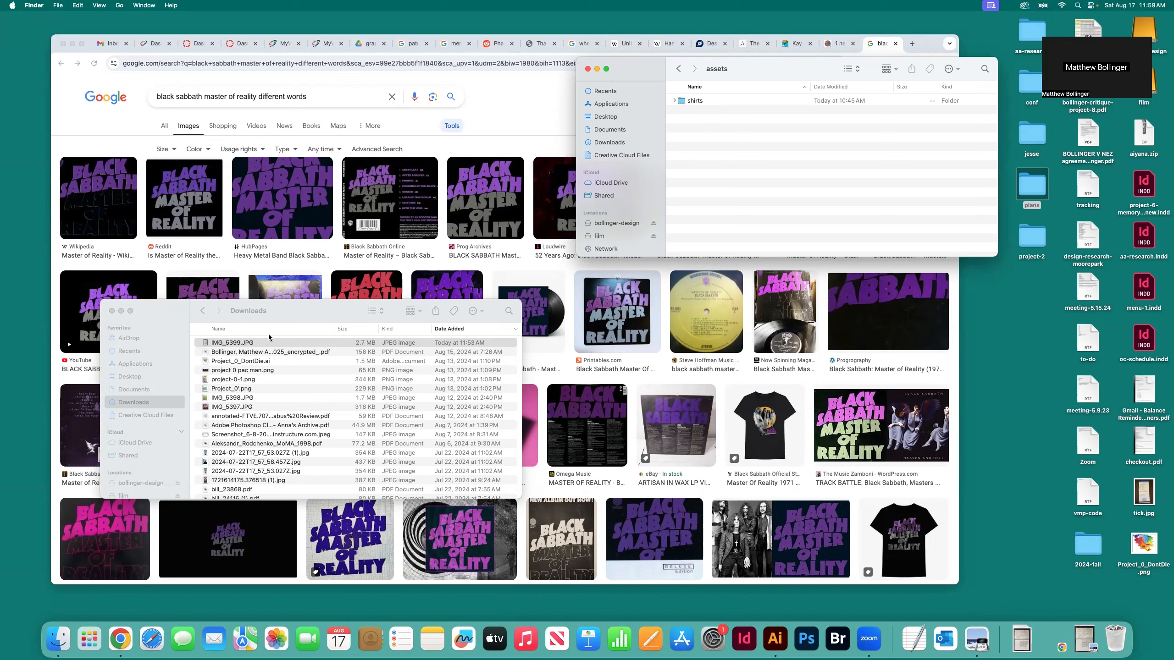
{"action": "left_click", "coordinate": [212, 342]}
{"action": "left_click_drag", "start_coordinate": [206, 346], "coordinate": [690, 228]}
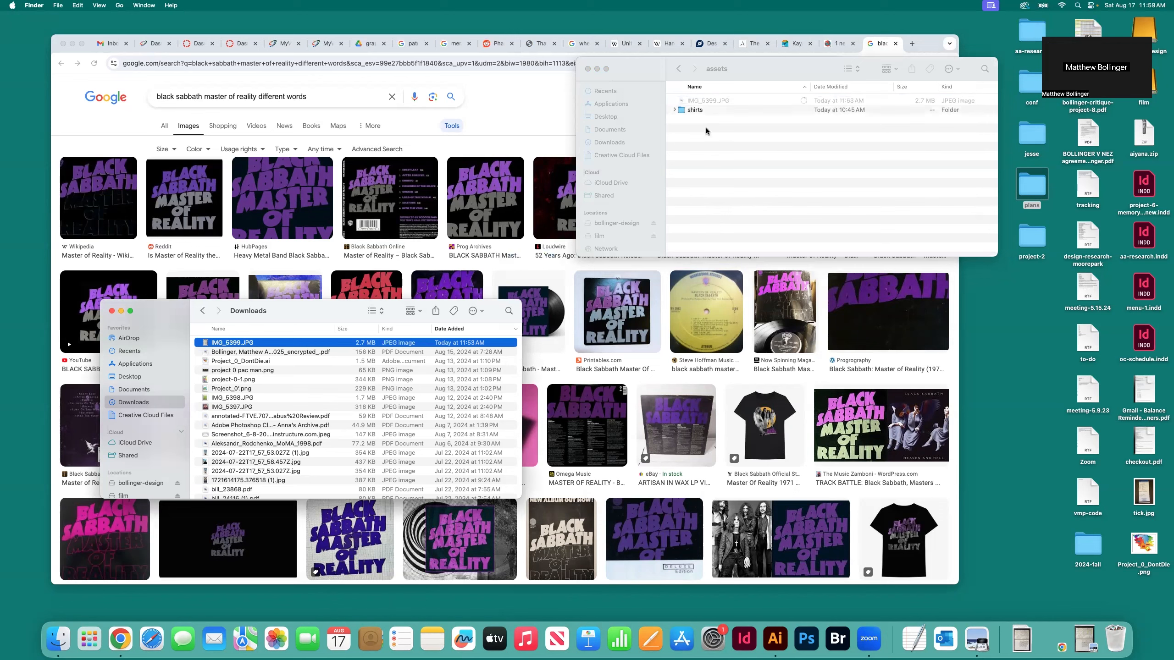
Rotate the copied IMG_5399.JPG upright and enlarge its window to fit both notebook pages
{"action": "double_click", "coordinate": [710, 103]}
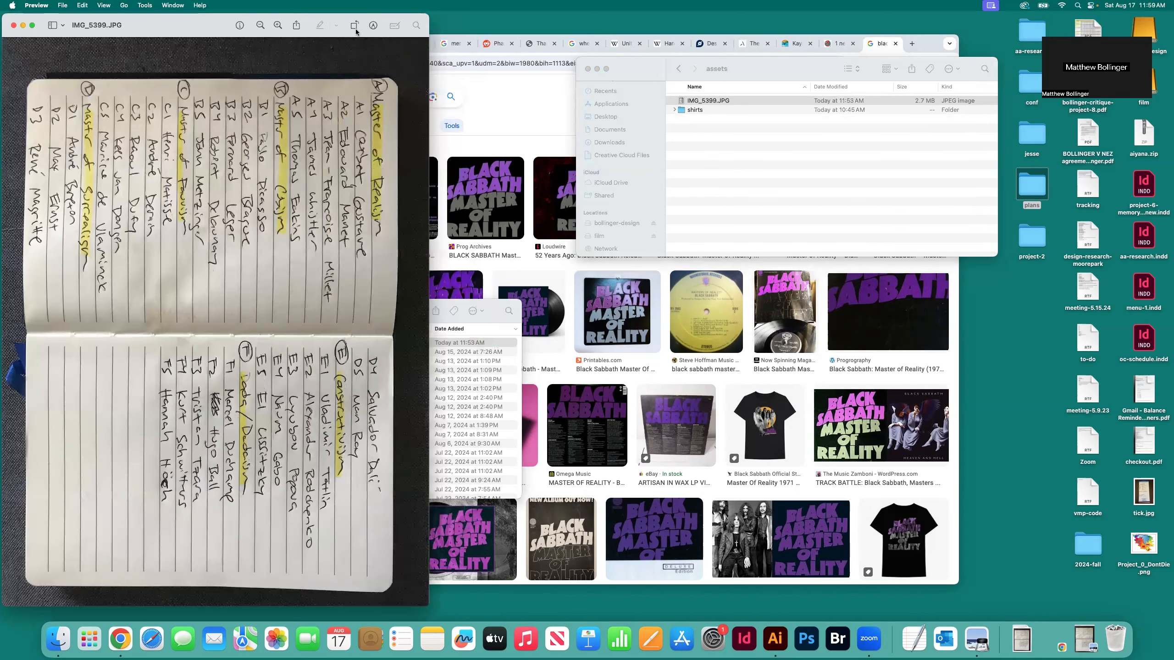
{"action": "left_click", "coordinate": [354, 25]}
{"action": "left_click_drag", "start_coordinate": [301, 23], "coordinate": [404, 21]}
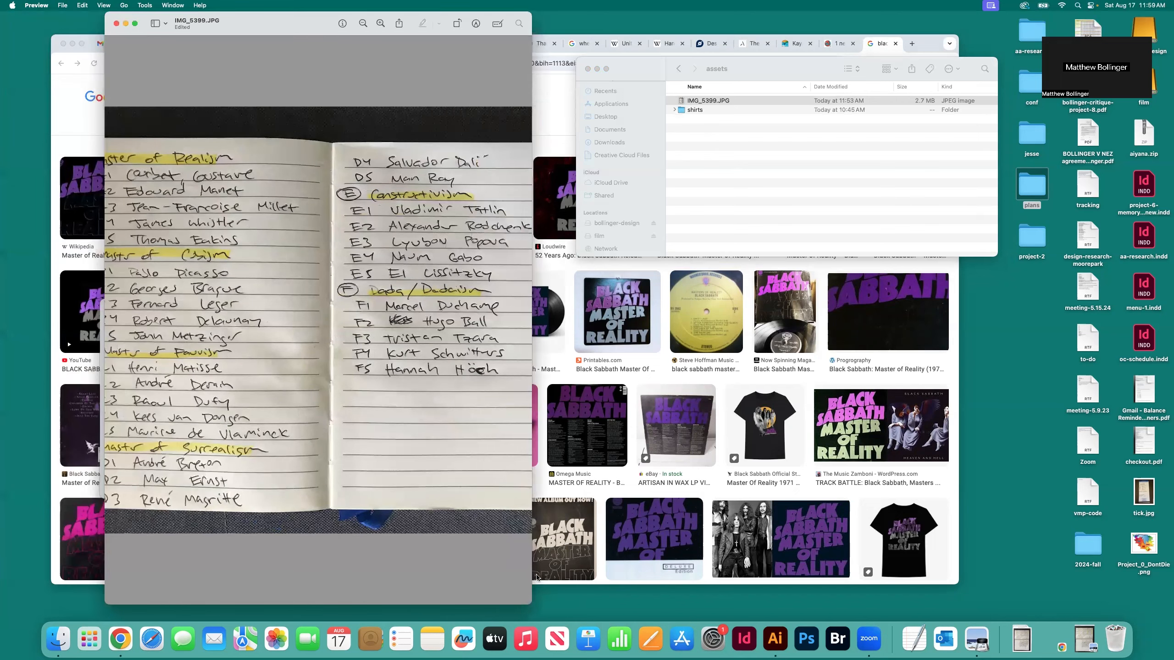
{"action": "left_click_drag", "start_coordinate": [531, 605], "coordinate": [880, 586]}
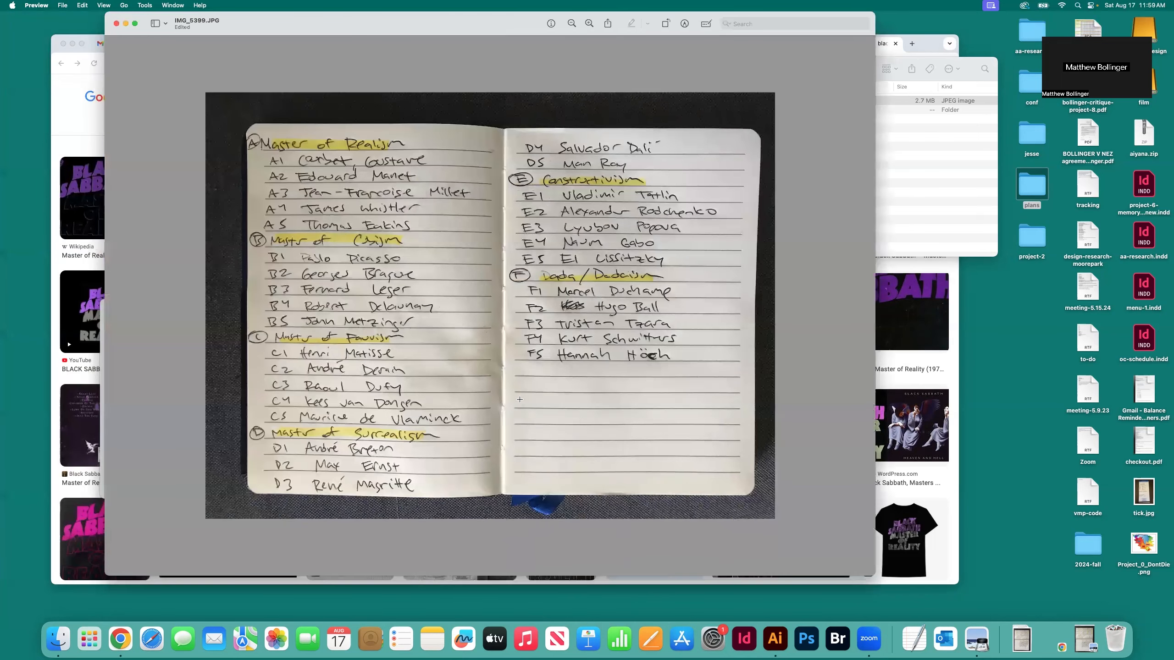
{"action": "left_click_drag", "start_coordinate": [347, 32], "coordinate": [520, 40]}
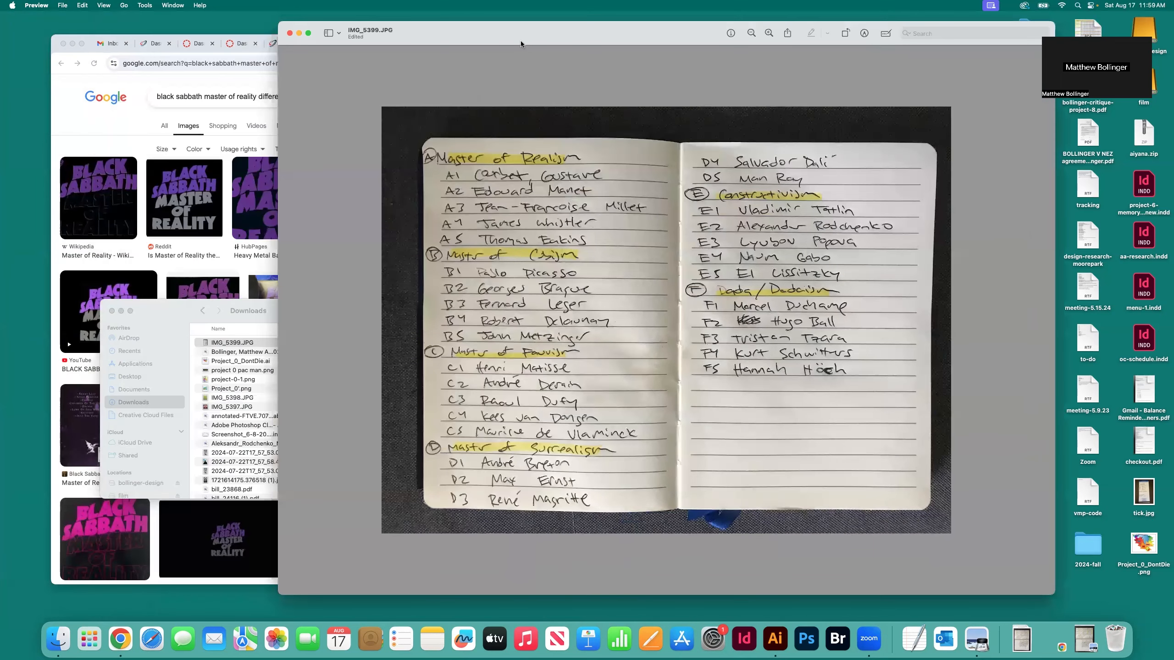
{"action": "left_click_drag", "start_coordinate": [433, 39], "coordinate": [416, 36]}
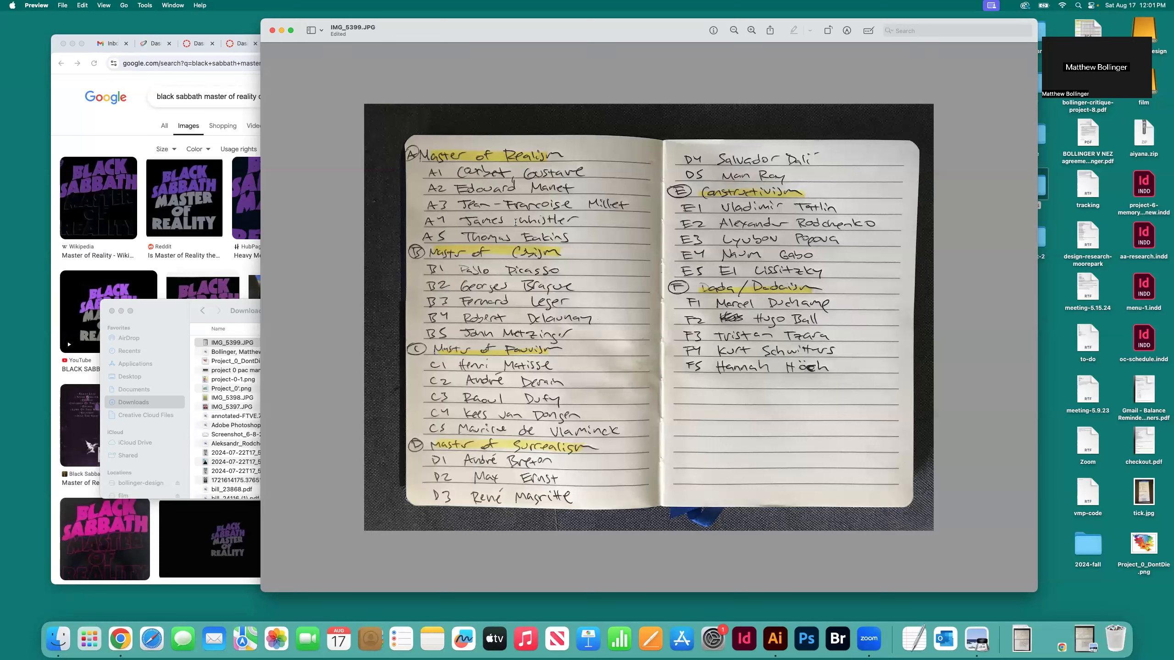
Check the album cover search results in Chrome against the notebook list and minimize the notebook photo
{"action": "left_click", "coordinate": [131, 136]}
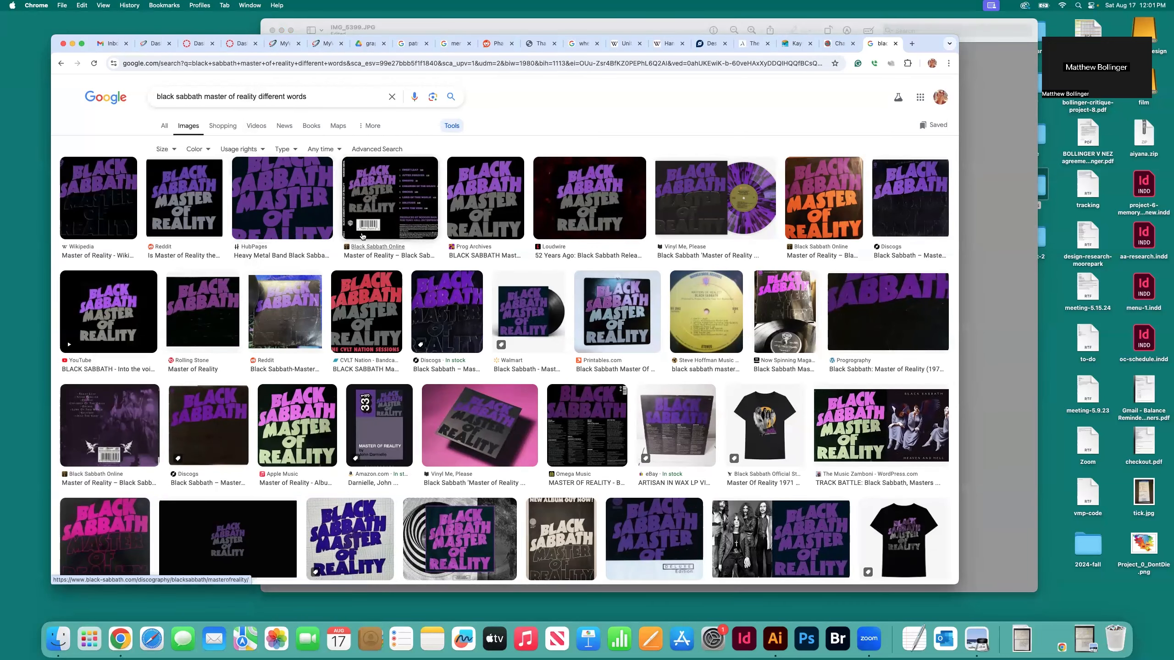
{"action": "key", "text": "super+Tab"}
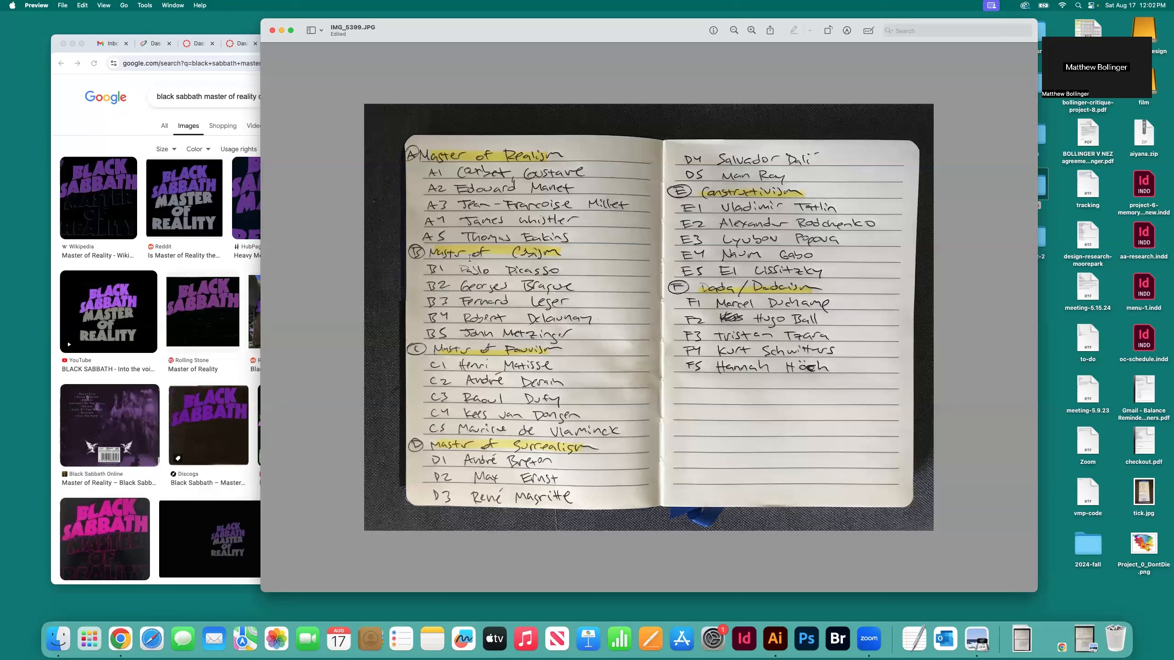
{"action": "left_click", "coordinate": [281, 31]}
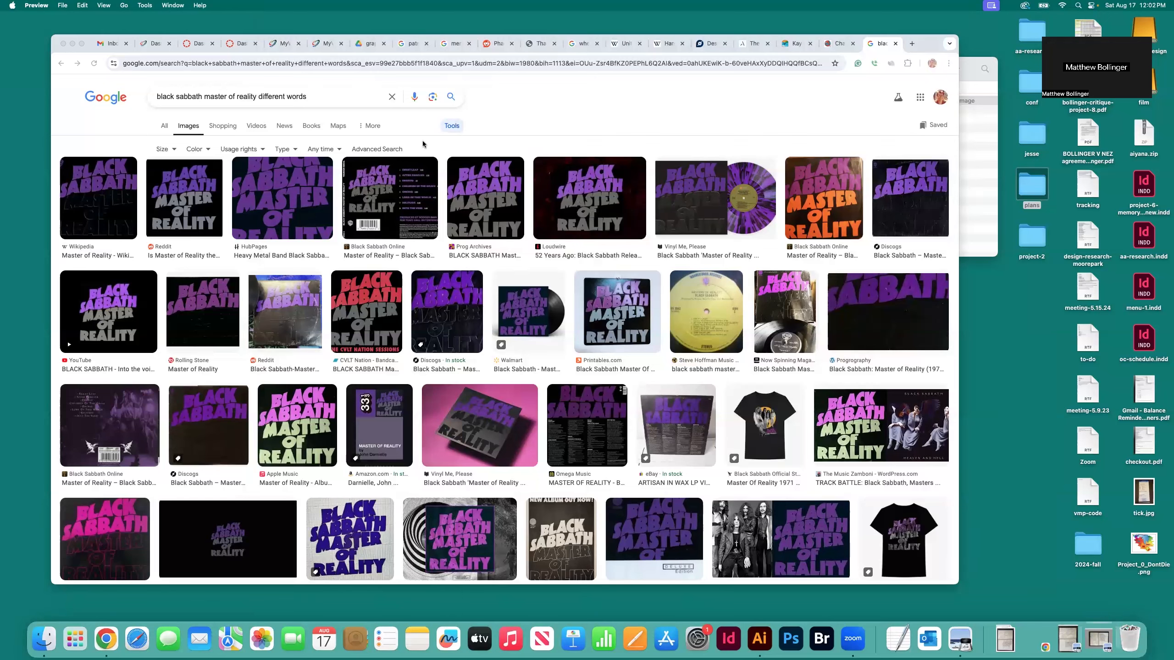
Filter the Black Sabbath image results to large size and preview the Genius album cover
{"action": "left_click", "coordinate": [170, 151]}
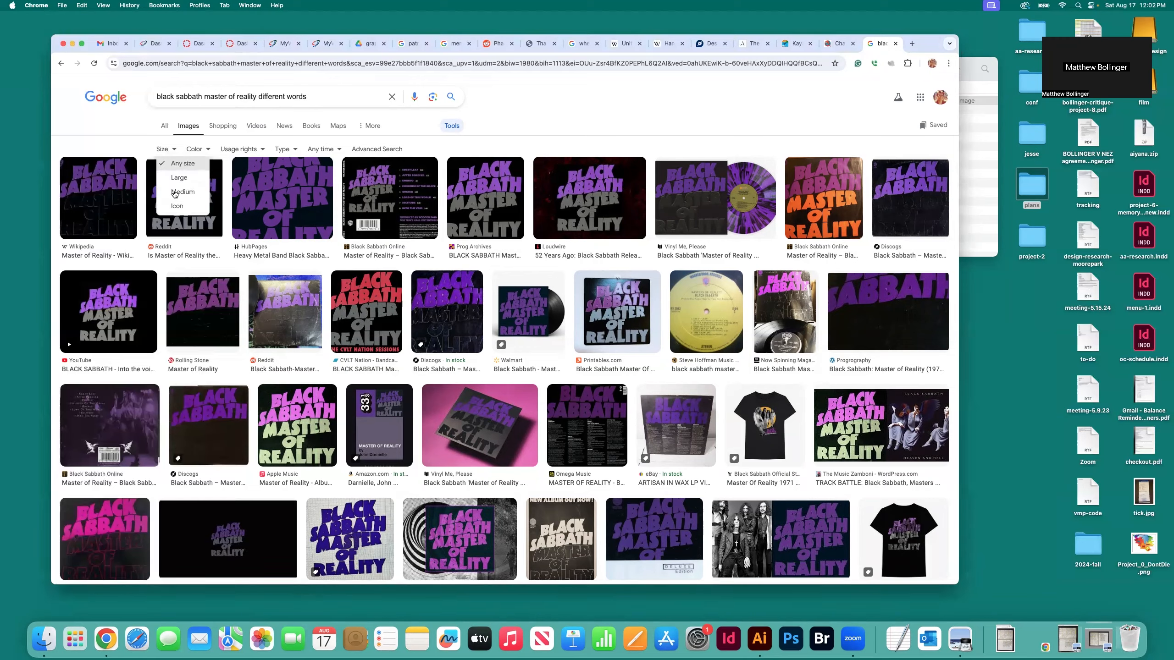
{"action": "left_click", "coordinate": [175, 186]}
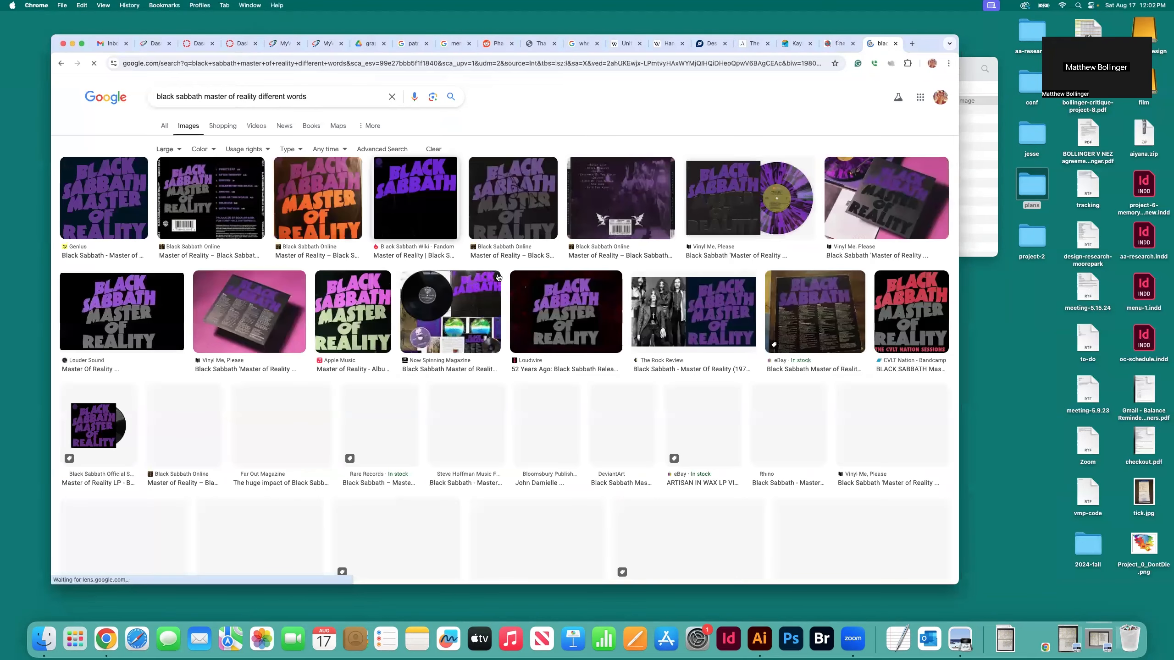
{"action": "left_click", "coordinate": [109, 230]}
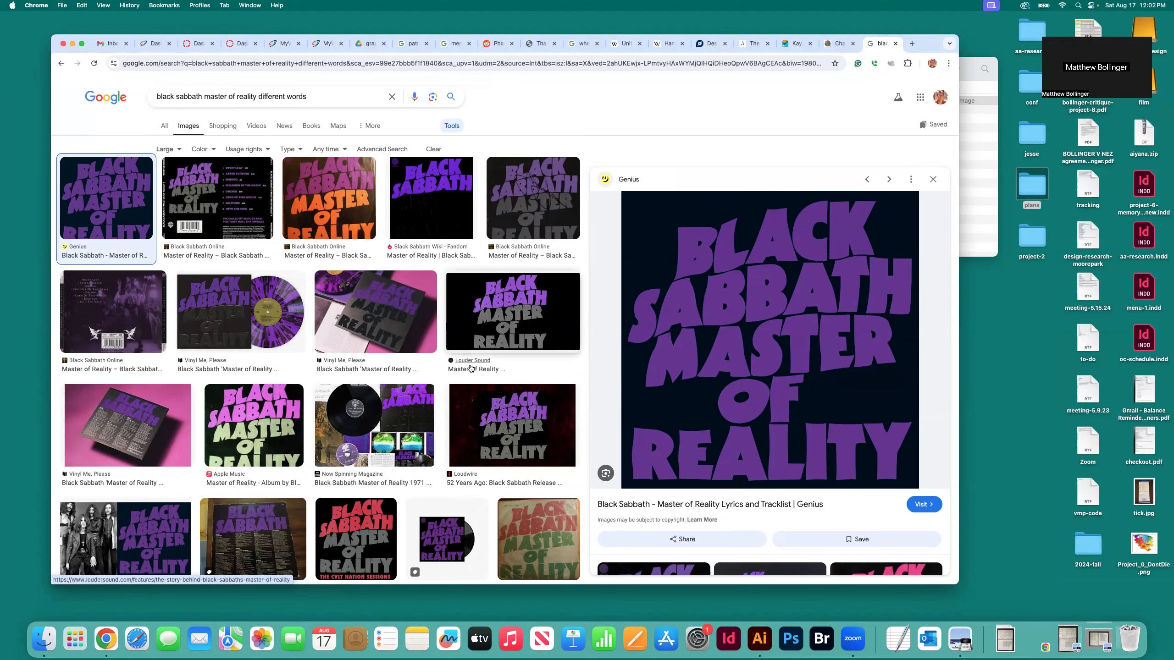
Browse the large album cover results and preview the Vinyl Me, Please image with the purple record
{"action": "scroll", "coordinate": [470, 369], "scroll_direction": "down", "scroll_amount": 2}
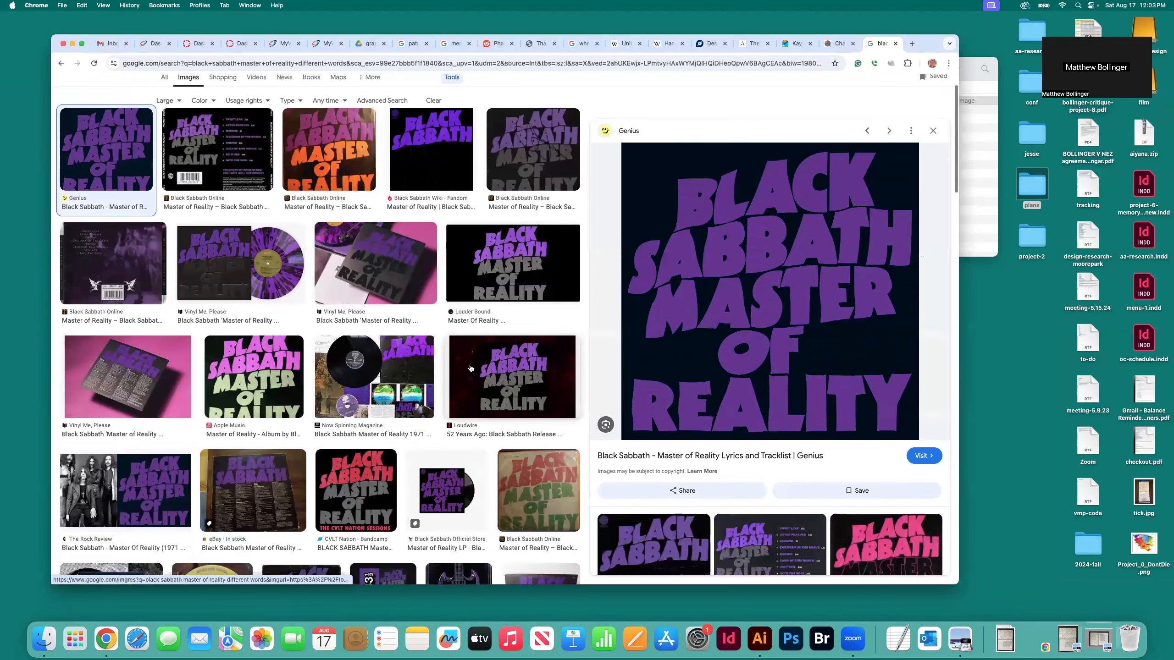
{"action": "scroll", "coordinate": [470, 369], "scroll_direction": "down", "scroll_amount": 8}
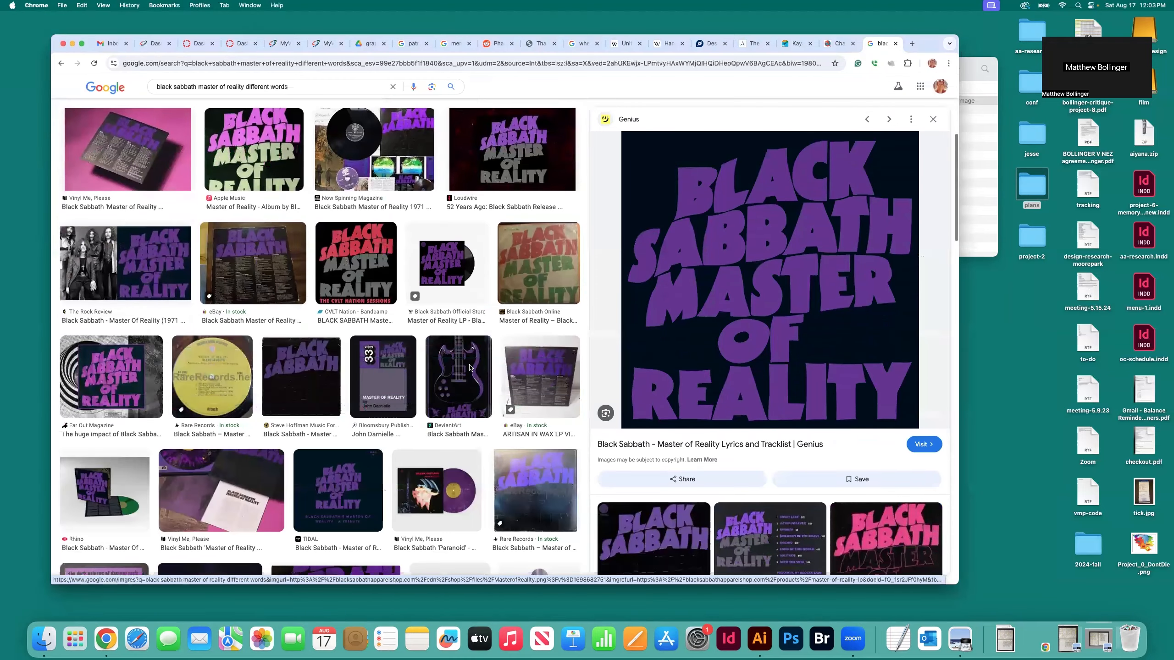
{"action": "scroll", "coordinate": [470, 367], "scroll_direction": "down", "scroll_amount": 4}
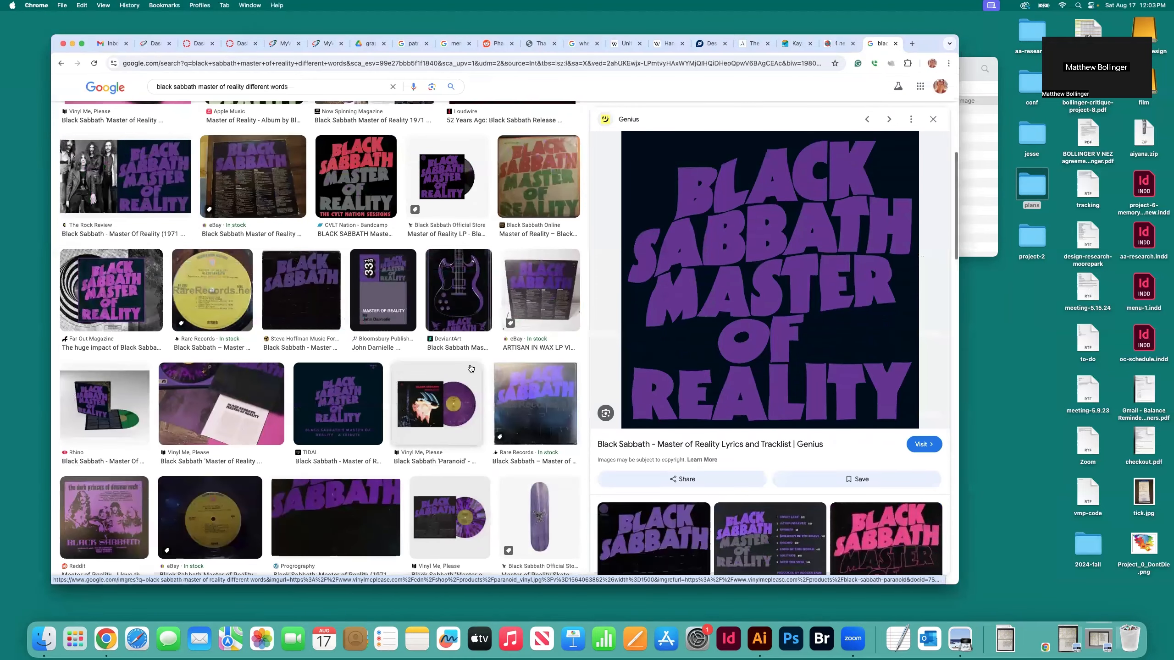
{"action": "scroll", "coordinate": [470, 369], "scroll_direction": "up", "scroll_amount": 4}
{"action": "scroll", "coordinate": [470, 369], "scroll_direction": "up", "scroll_amount": 5}
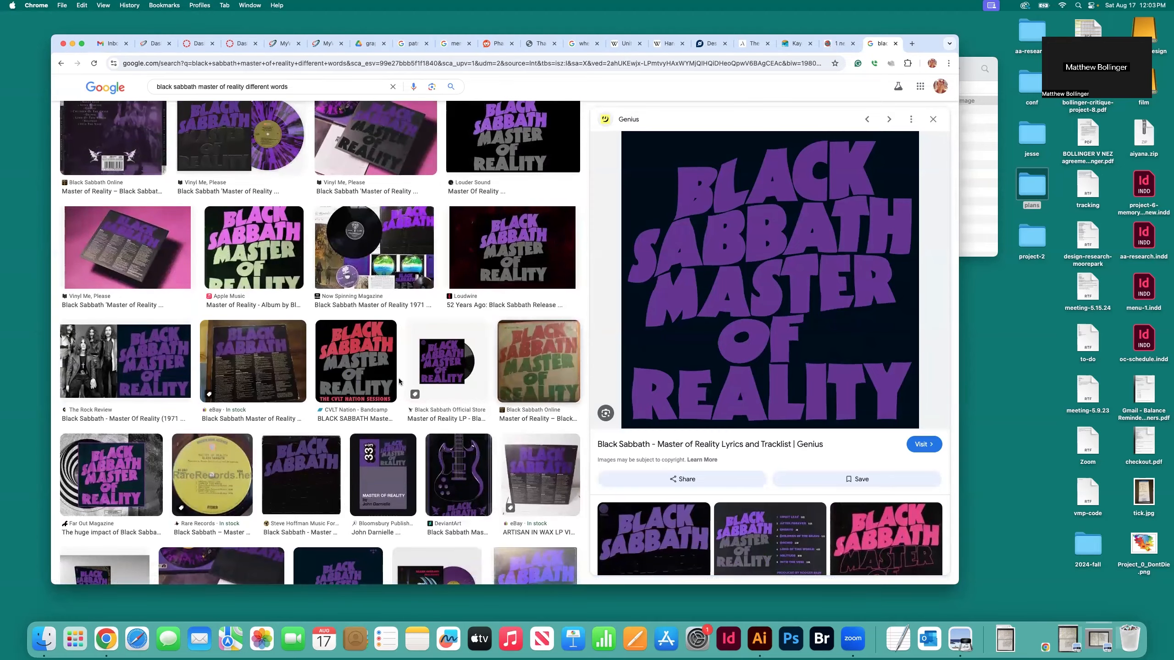
{"action": "scroll", "coordinate": [400, 381], "scroll_direction": "up", "scroll_amount": 6}
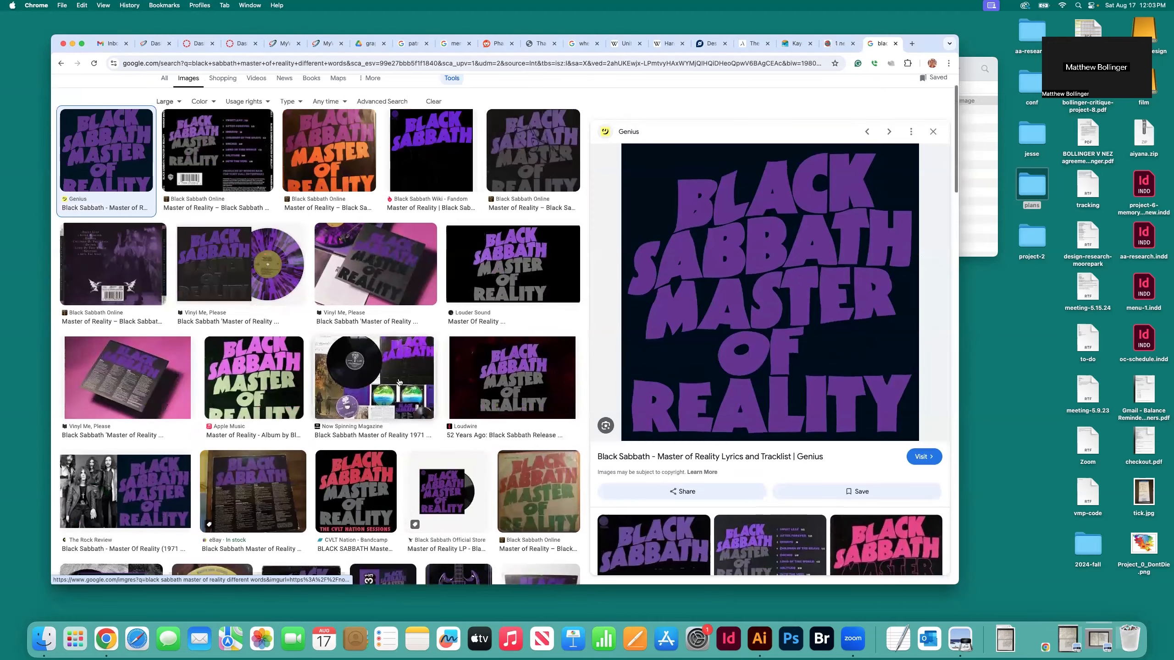
{"action": "scroll", "coordinate": [399, 380], "scroll_direction": "down", "scroll_amount": 3}
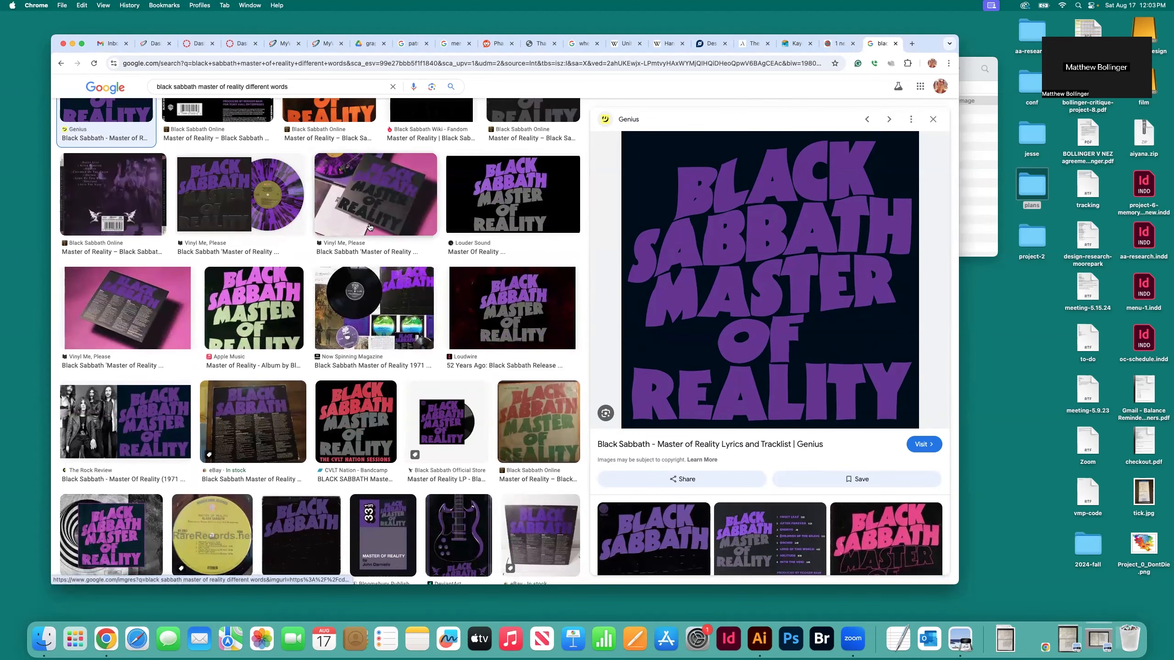
{"action": "left_click", "coordinate": [274, 217]}
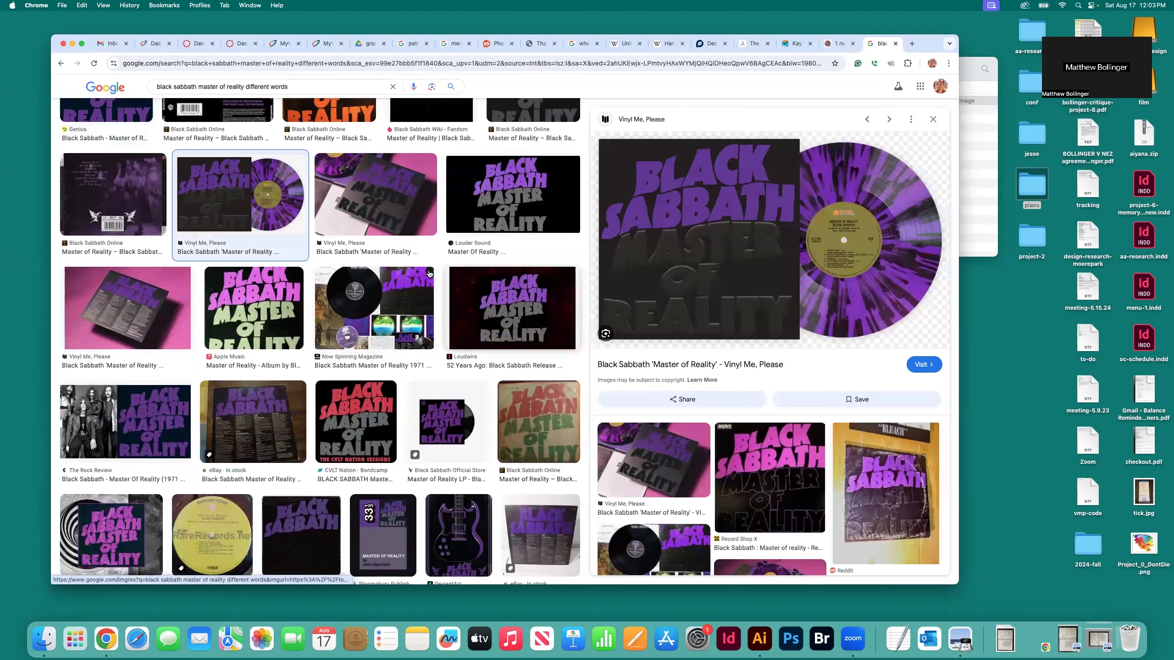
Preview the Louder Sound image of the Master of Reality cover with purple and gray lettering
{"action": "scroll", "coordinate": [411, 300], "scroll_direction": "up", "scroll_amount": 3}
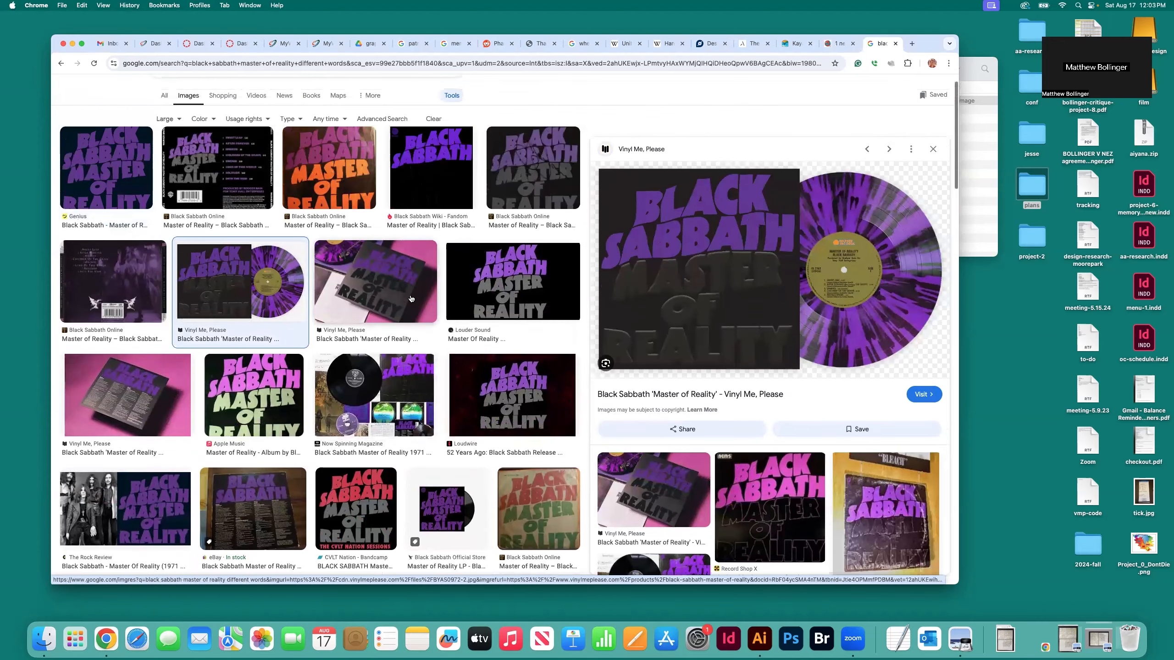
{"action": "scroll", "coordinate": [432, 187], "scroll_direction": "down", "scroll_amount": 2}
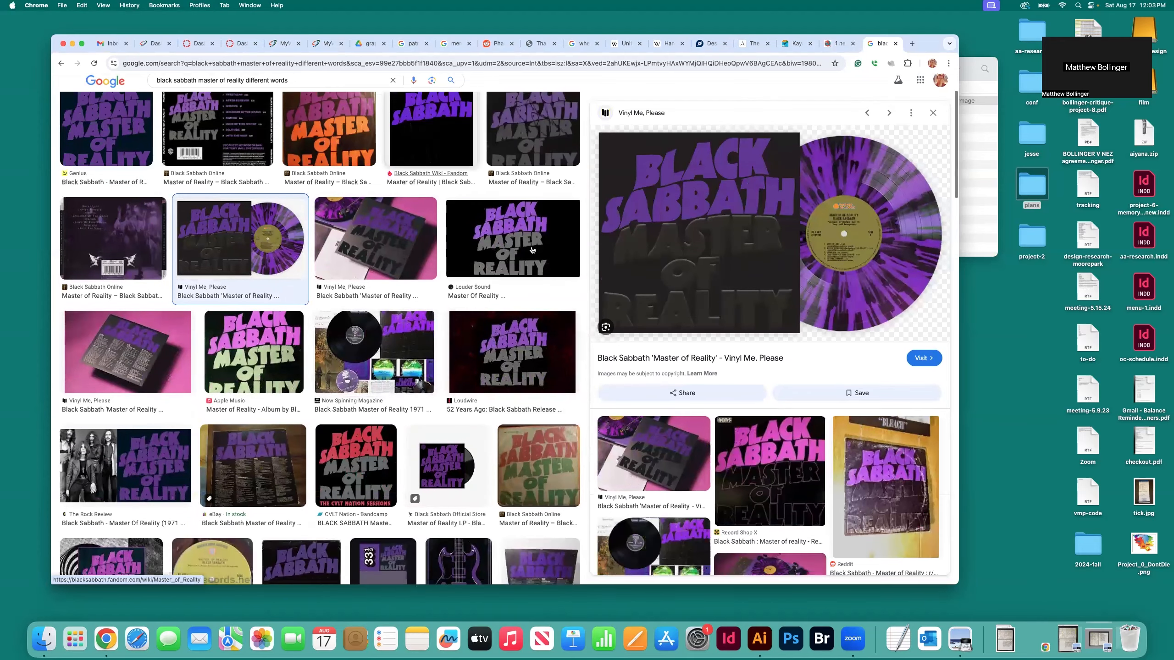
{"action": "left_click", "coordinate": [532, 250]}
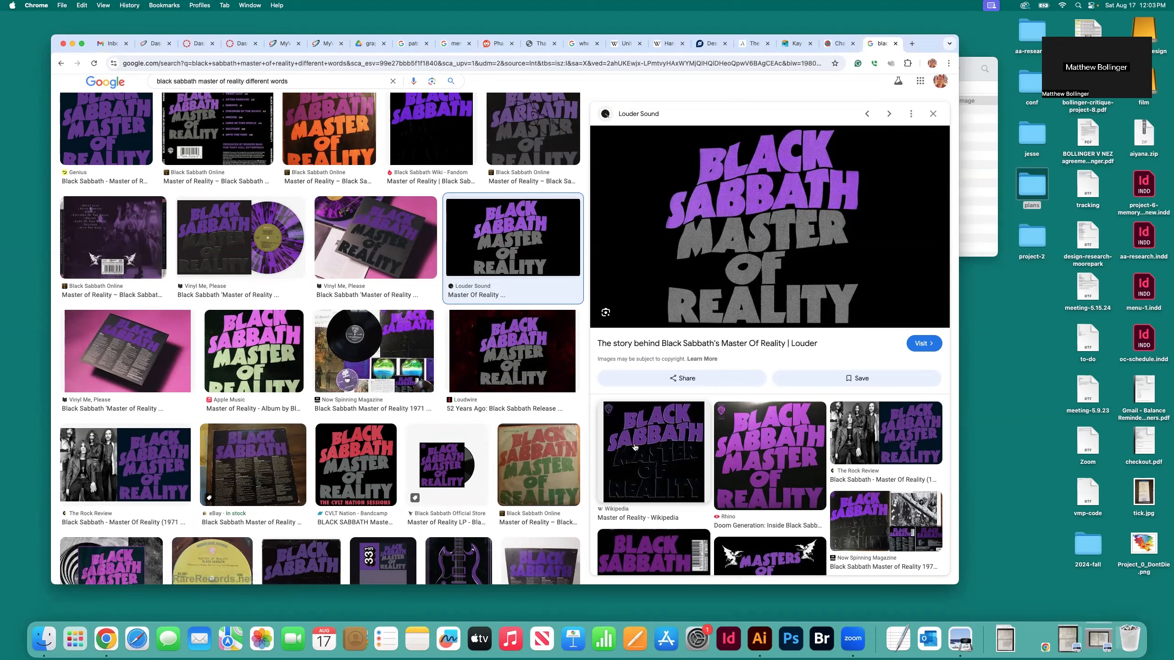
Look through the remaining large Master of Reality image results for other versions of the cover
{"action": "scroll", "coordinate": [609, 415], "scroll_direction": "down", "scroll_amount": 2}
{"action": "scroll", "coordinate": [435, 456], "scroll_direction": "down", "scroll_amount": 5}
{"action": "scroll", "coordinate": [435, 456], "scroll_direction": "down", "scroll_amount": 8}
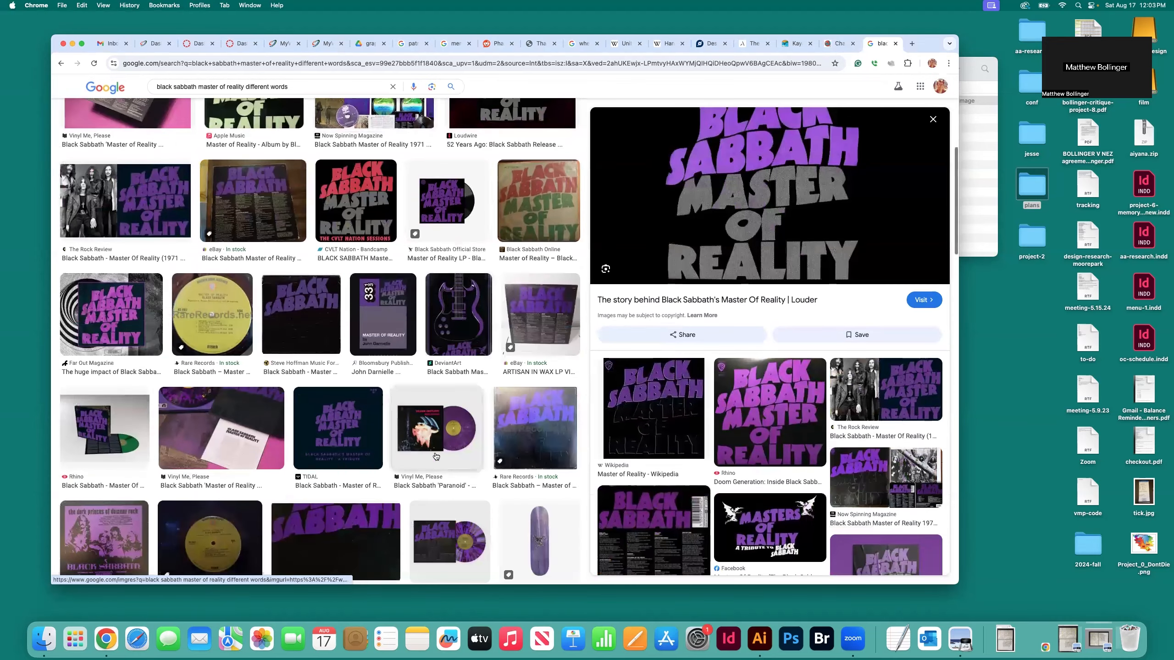
{"action": "scroll", "coordinate": [435, 456], "scroll_direction": "down", "scroll_amount": 3}
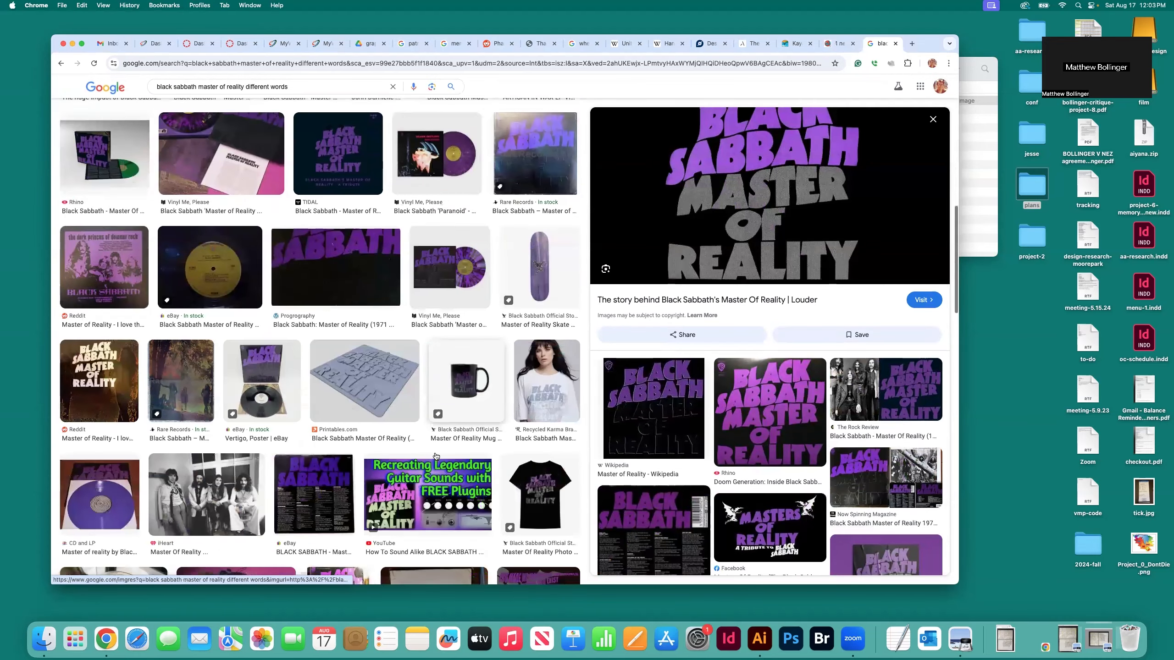
{"action": "scroll", "coordinate": [435, 456], "scroll_direction": "down", "scroll_amount": 9}
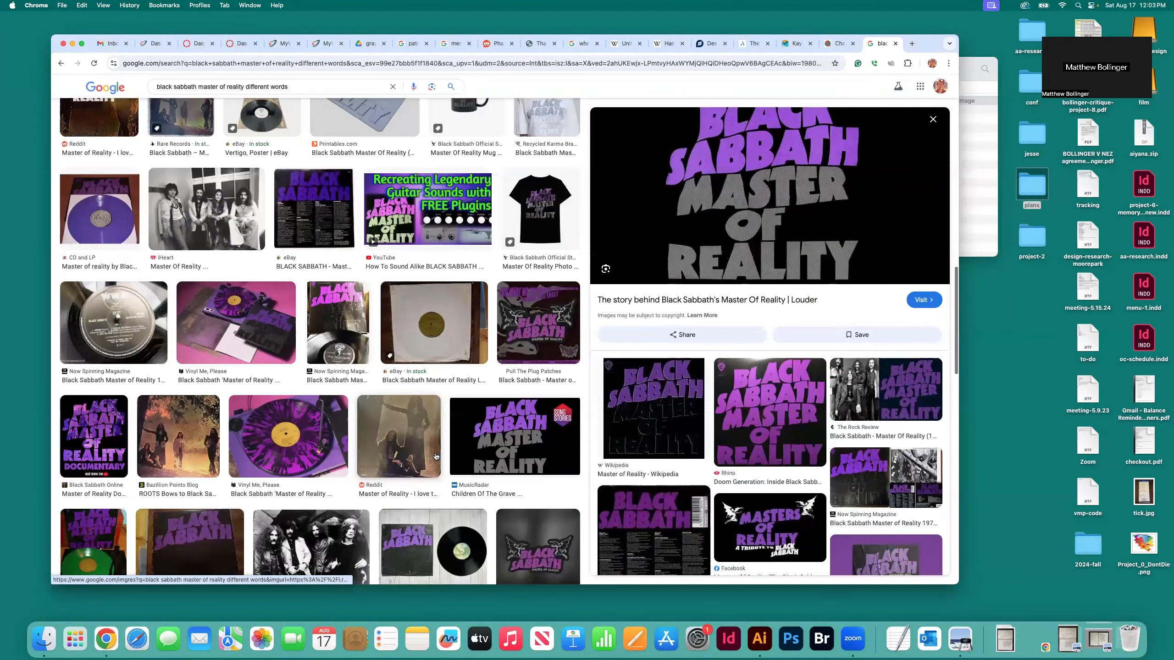
{"action": "scroll", "coordinate": [435, 456], "scroll_direction": "down", "scroll_amount": 5}
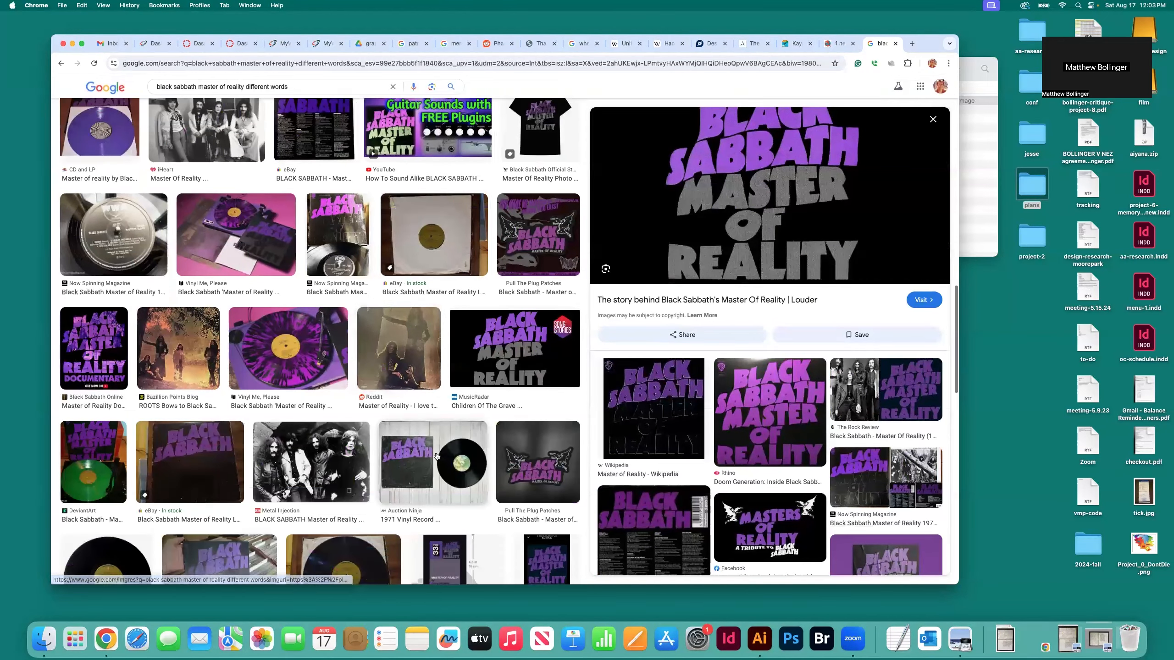
{"action": "scroll", "coordinate": [435, 456], "scroll_direction": "down", "scroll_amount": 10}
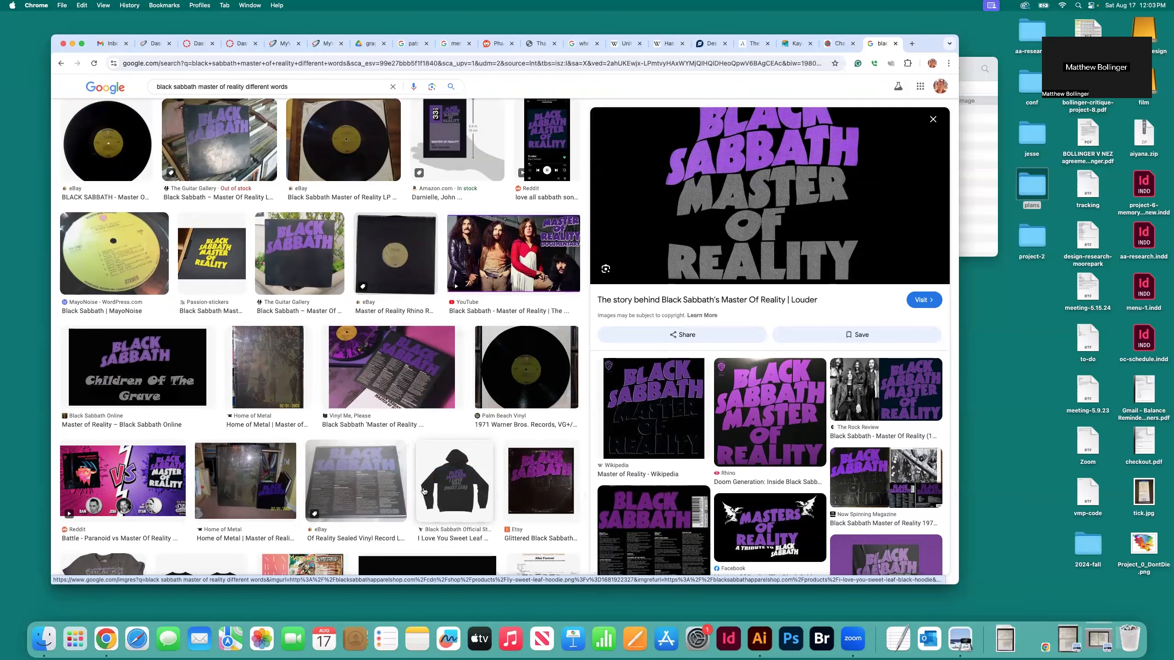
{"action": "scroll", "coordinate": [424, 491], "scroll_direction": "up", "scroll_amount": 5}
{"action": "scroll", "coordinate": [424, 491], "scroll_direction": "up", "scroll_amount": 2}
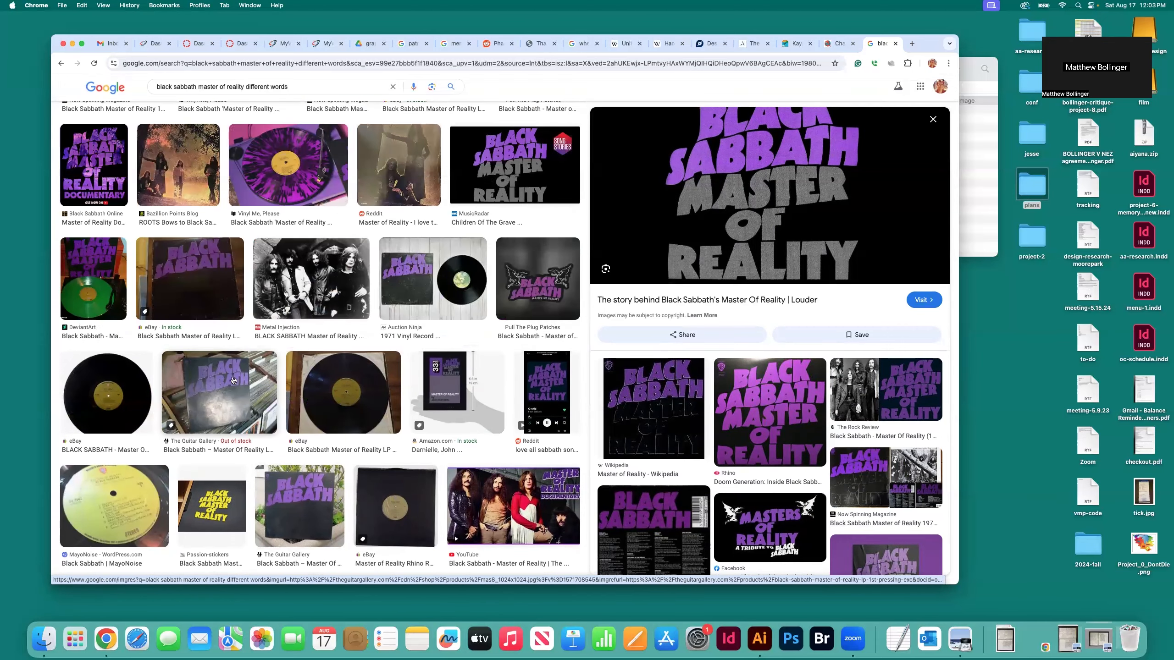
{"action": "scroll", "coordinate": [231, 383], "scroll_direction": "up", "scroll_amount": 6}
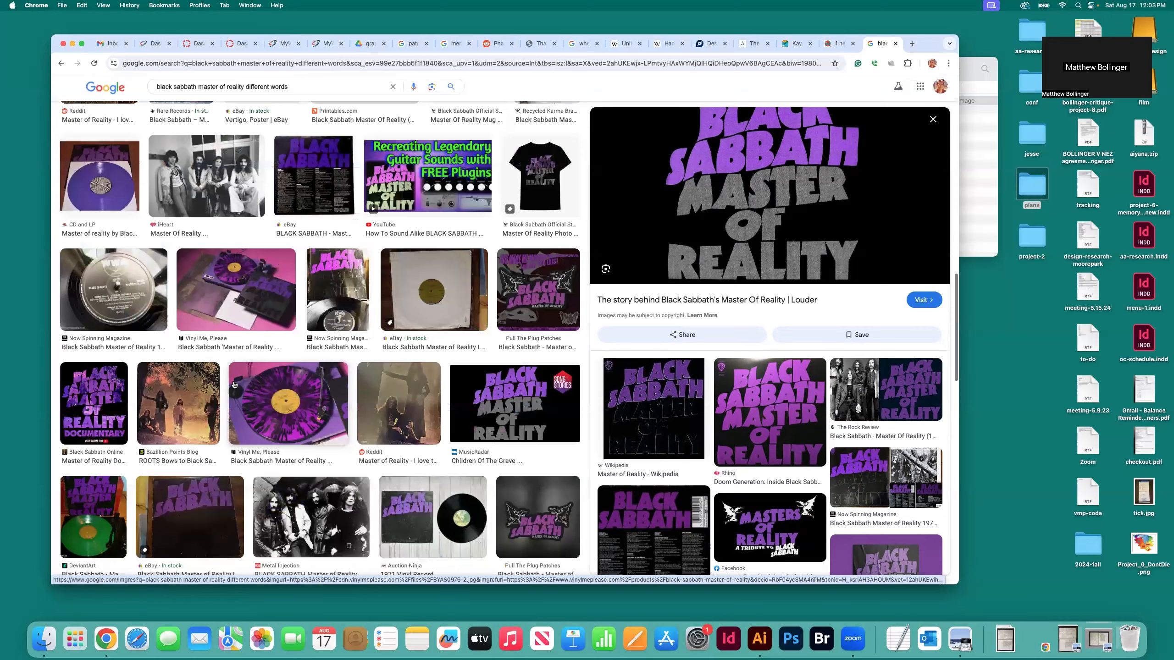
{"action": "scroll", "coordinate": [234, 384], "scroll_direction": "up", "scroll_amount": 11}
{"action": "scroll", "coordinate": [234, 384], "scroll_direction": "up", "scroll_amount": 9}
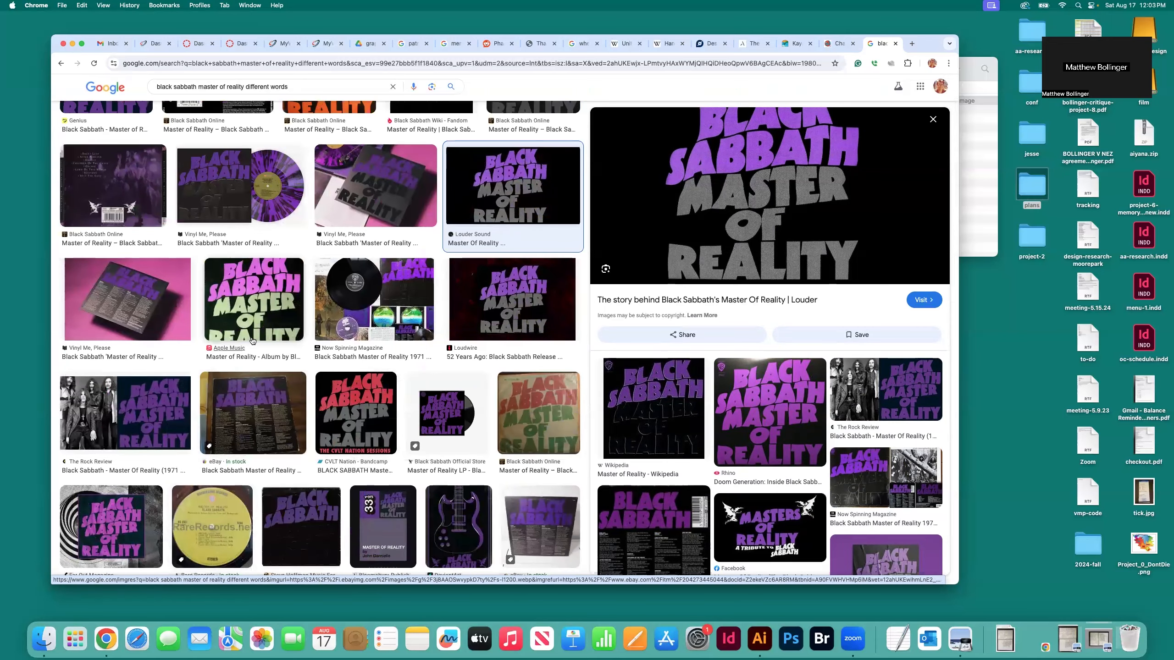
Compare the Apple Music cover image with the Loudwire version, ending on the Apple Music preview
{"action": "left_click", "coordinate": [251, 336]}
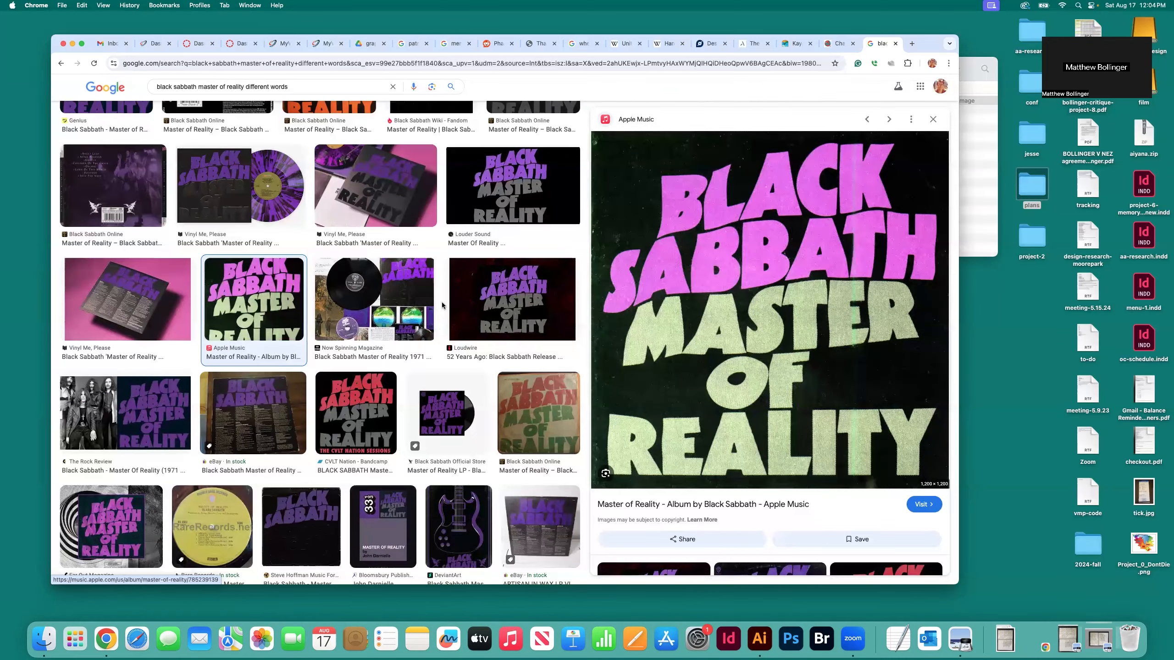
{"action": "left_click", "coordinate": [490, 311]}
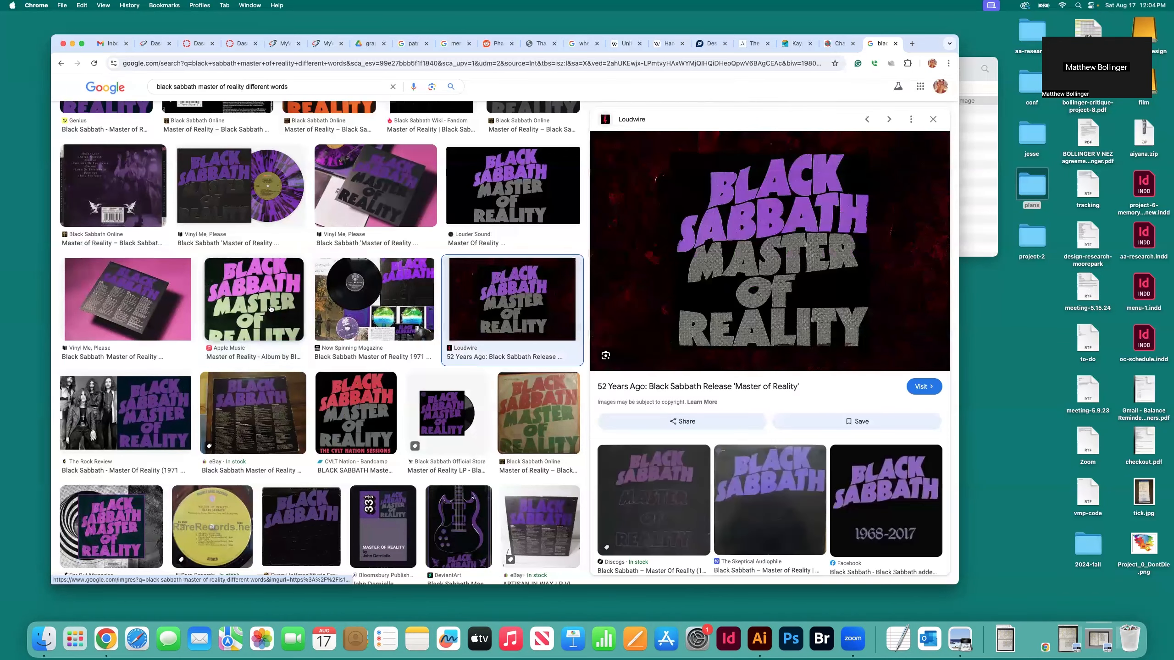
{"action": "left_click", "coordinate": [254, 310]}
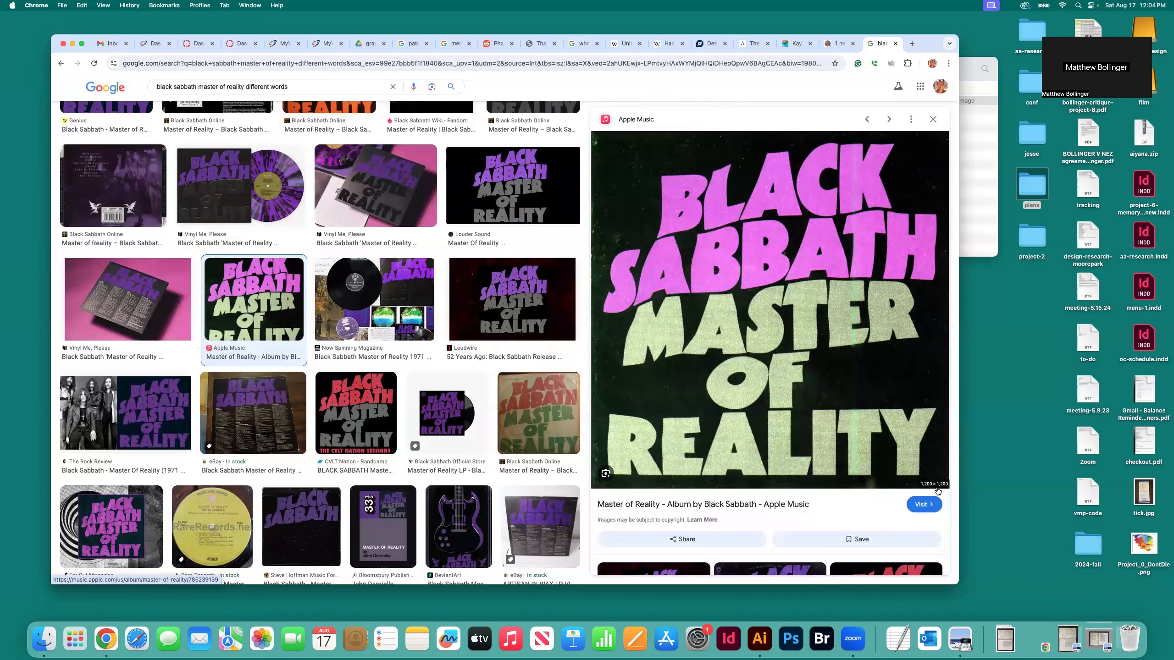
Save the Apple Music cover image as reality-template in the project's assets folder
{"action": "right_click", "coordinate": [743, 344]}
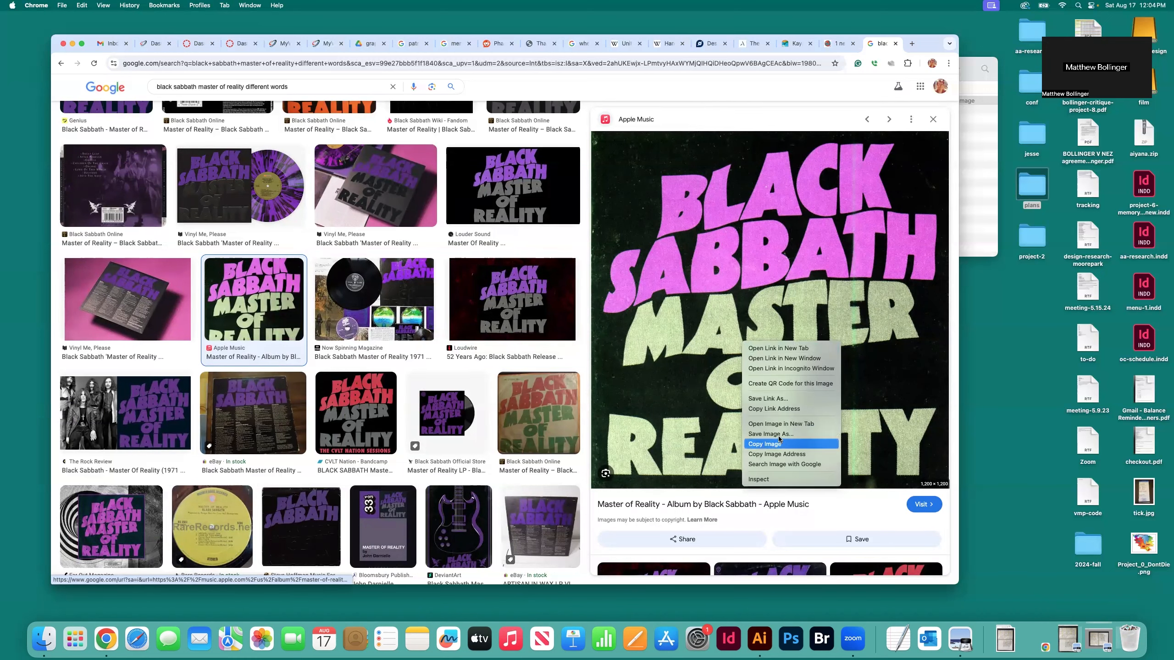
{"action": "left_click", "coordinate": [781, 434]}
{"action": "type", "text": "re"}
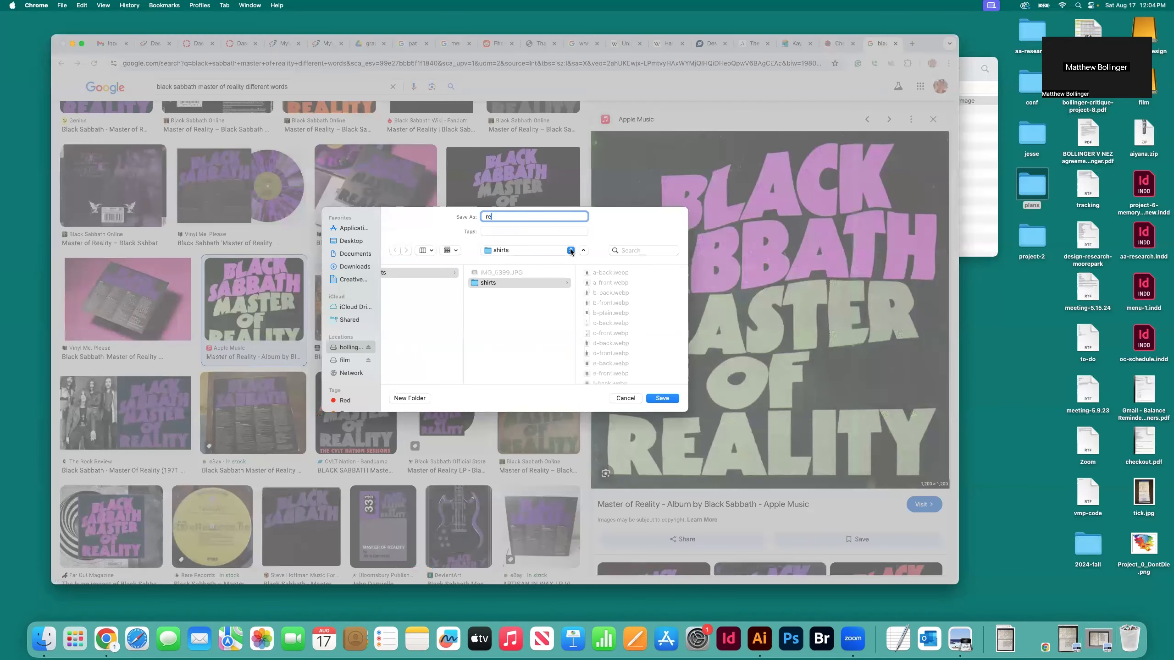
{"action": "type", "text": "ality-template"}
{"action": "left_click", "coordinate": [417, 294]}
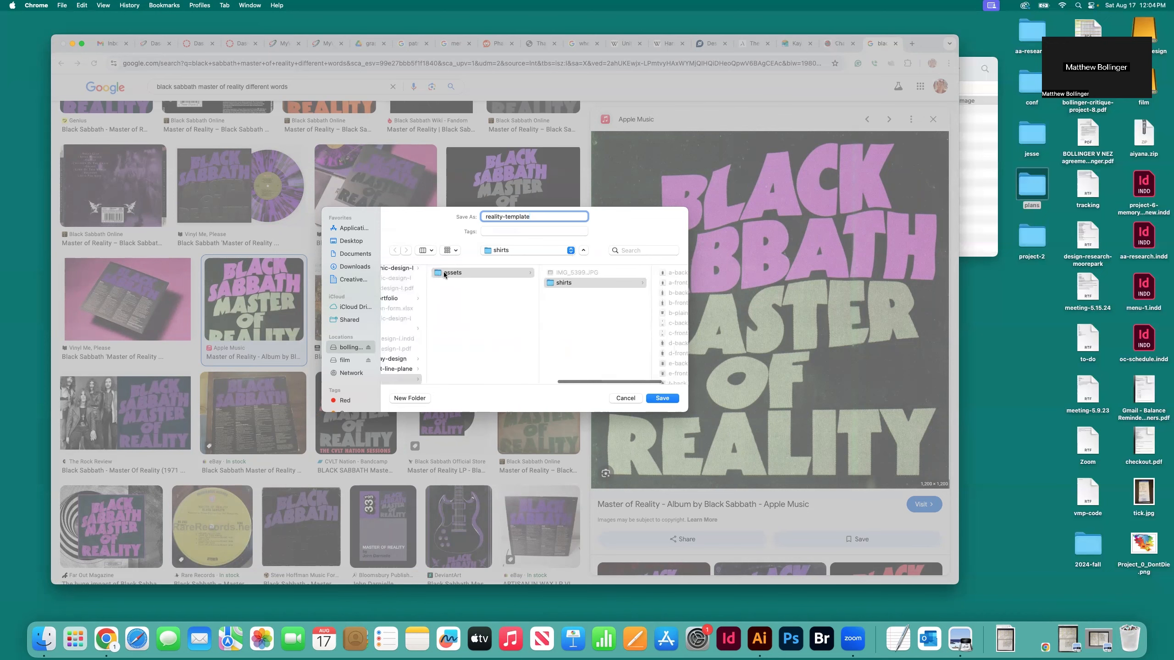
{"action": "left_click", "coordinate": [663, 398]}
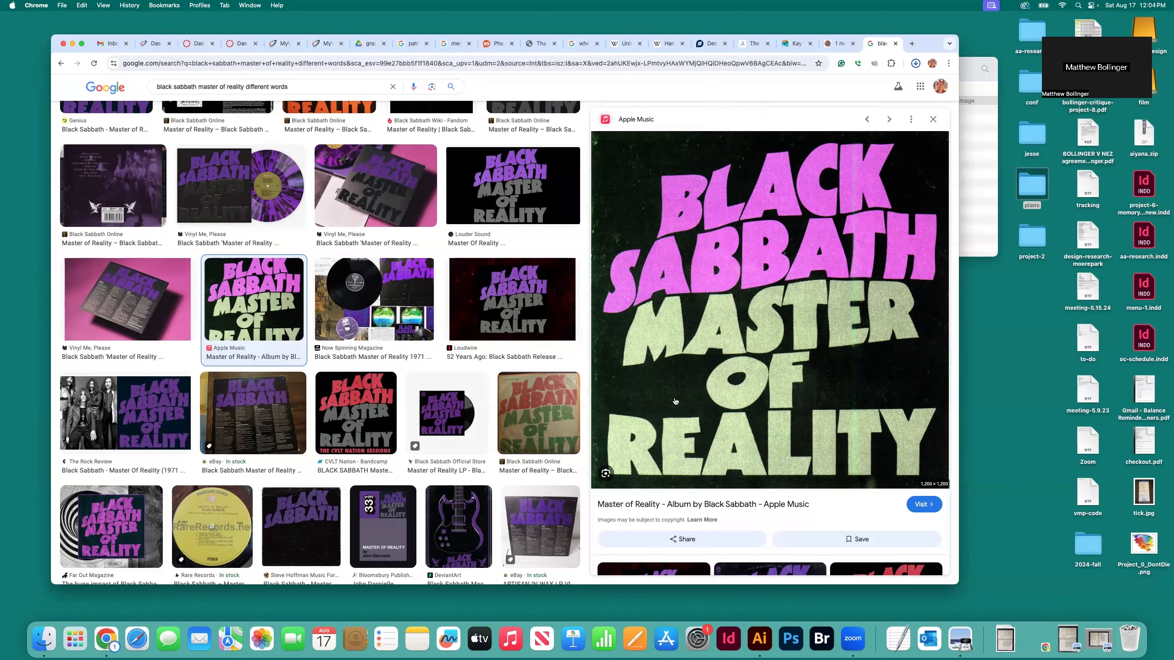
Preview the Vinyl Me, Please image with the purple record and save it as reality-purple in the assets folder
{"action": "left_click", "coordinate": [182, 195]}
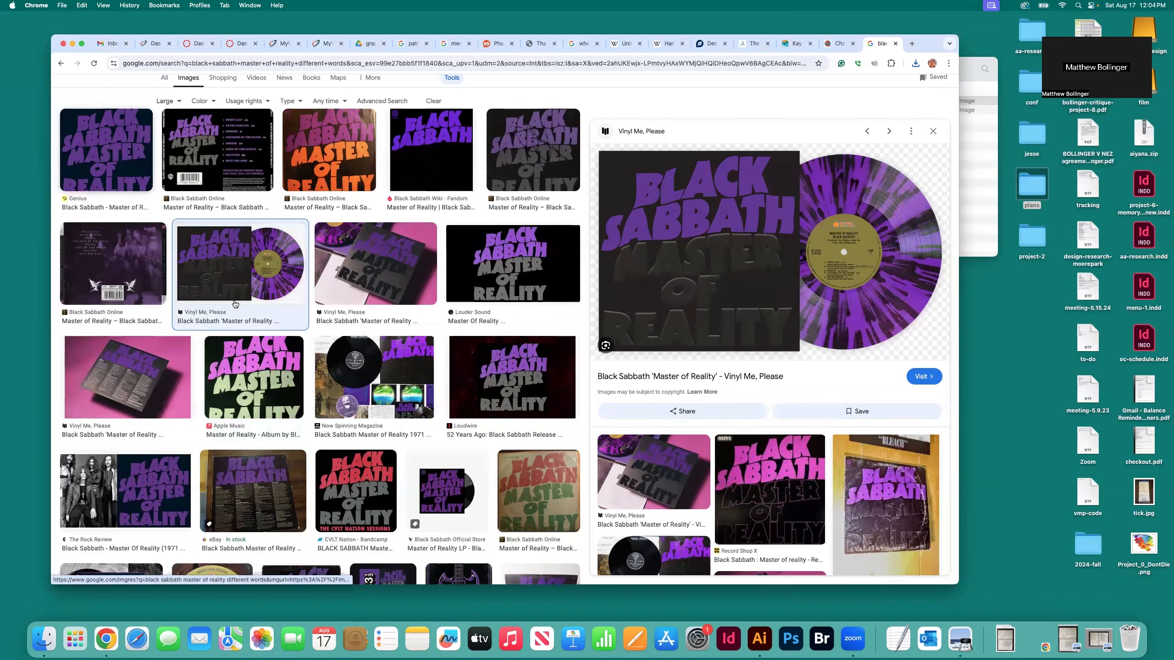
{"action": "right_click", "coordinate": [733, 250]}
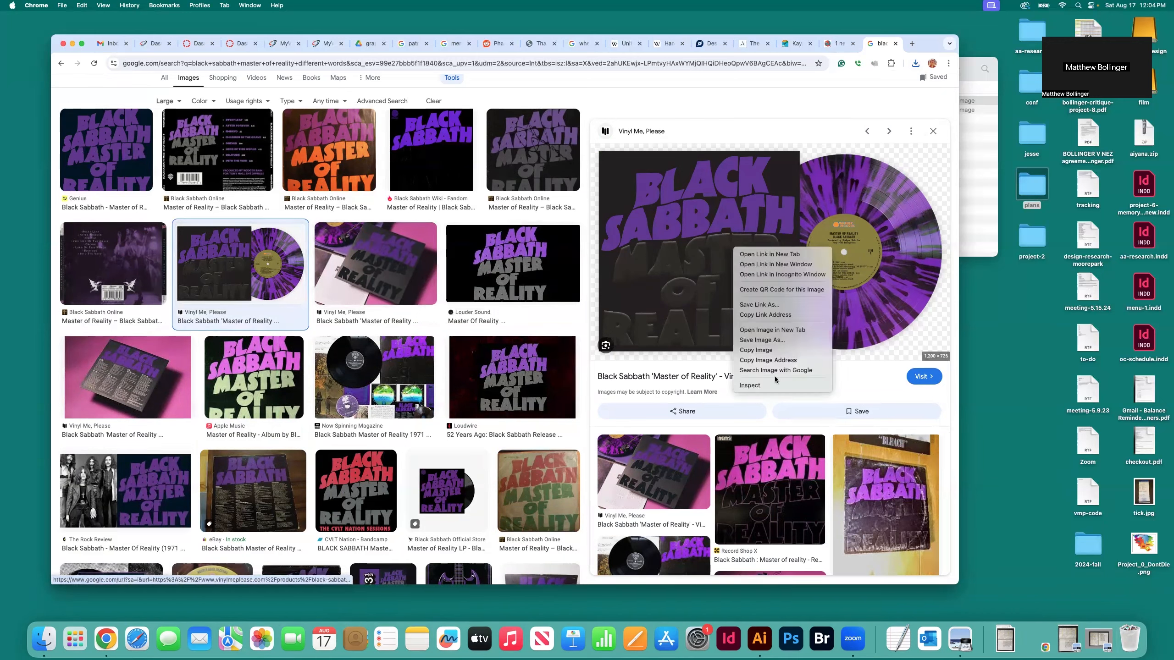
{"action": "left_click", "coordinate": [763, 340]}
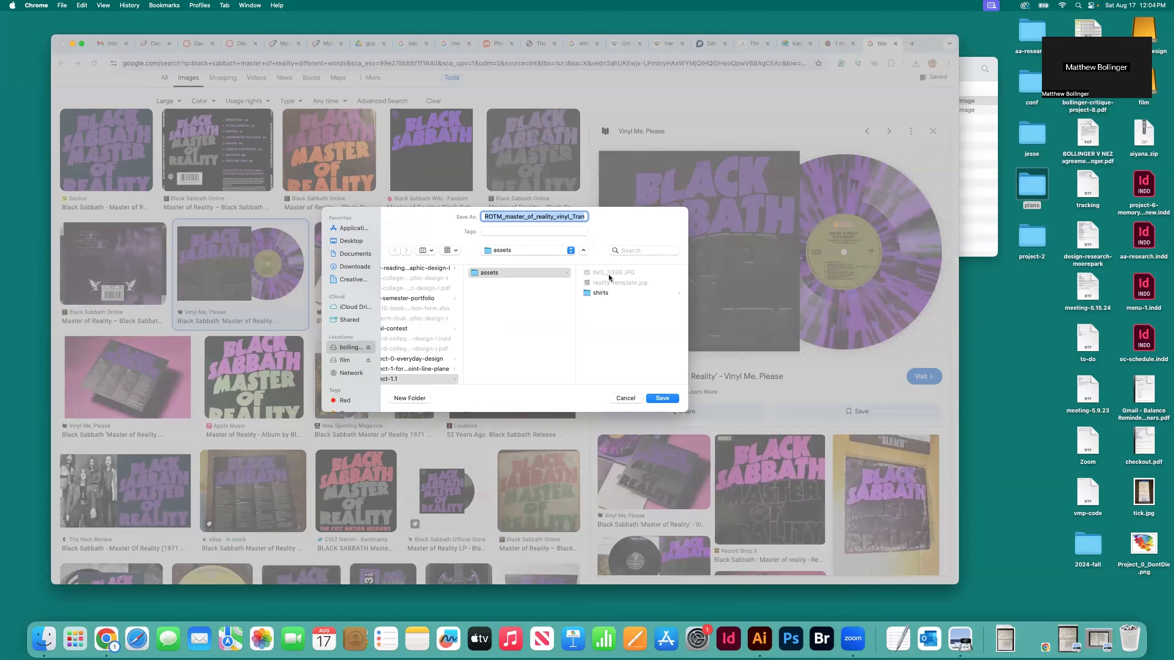
{"action": "left_click", "coordinate": [559, 217]}
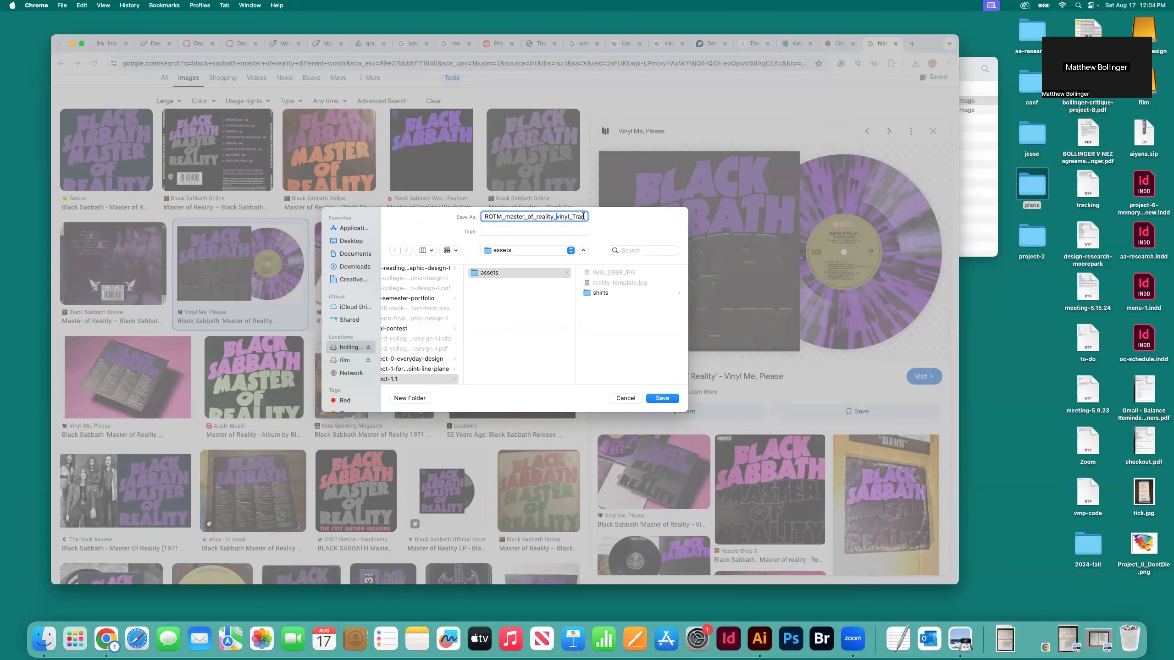
{"action": "left_click_drag", "start_coordinate": [576, 216], "coordinate": [452, 215]}
{"action": "key", "text": "BackSpace"}
{"action": "left_click_drag", "start_coordinate": [549, 217], "coordinate": [432, 212]}
{"action": "type", "text": "reality-purple"}
{"action": "left_click", "coordinate": [662, 398]}
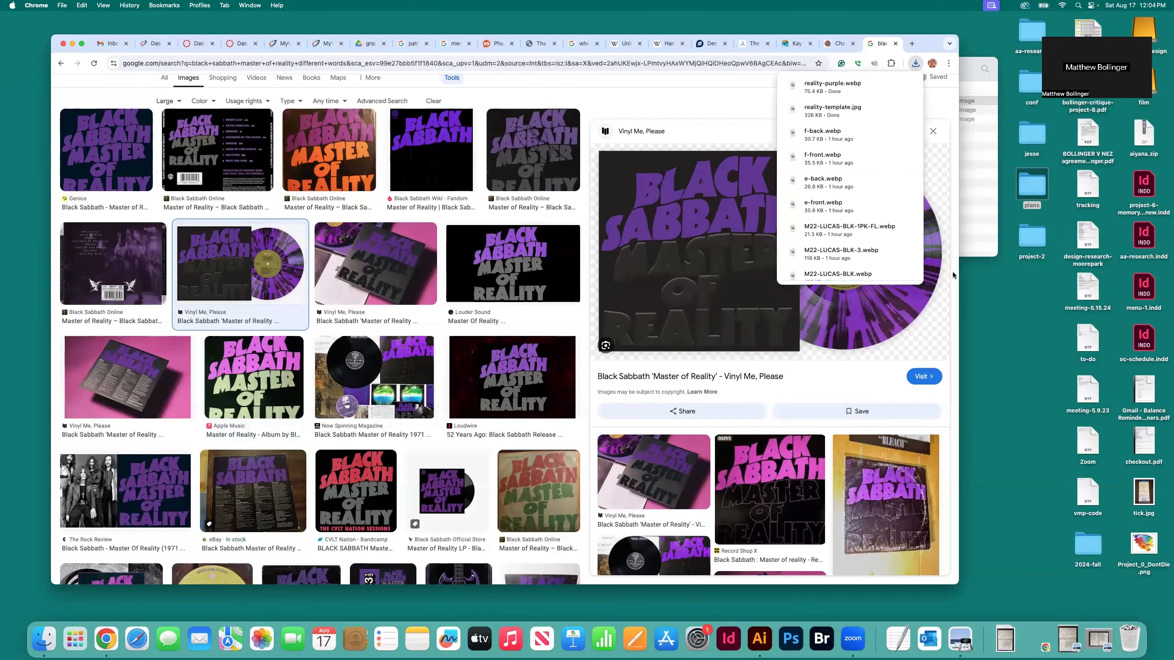
Minimize the browser and close both Downloads folder windows, leaving the assets folder open
{"action": "left_click", "coordinate": [72, 44]}
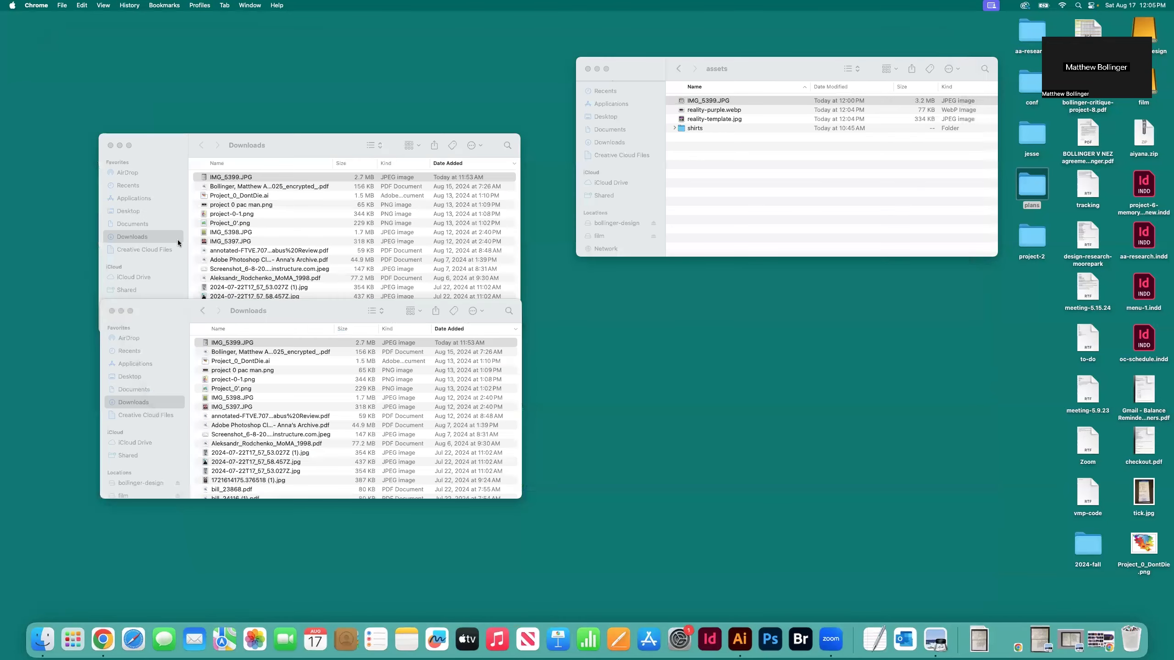
{"action": "left_click", "coordinate": [112, 311]}
{"action": "left_click", "coordinate": [110, 145]}
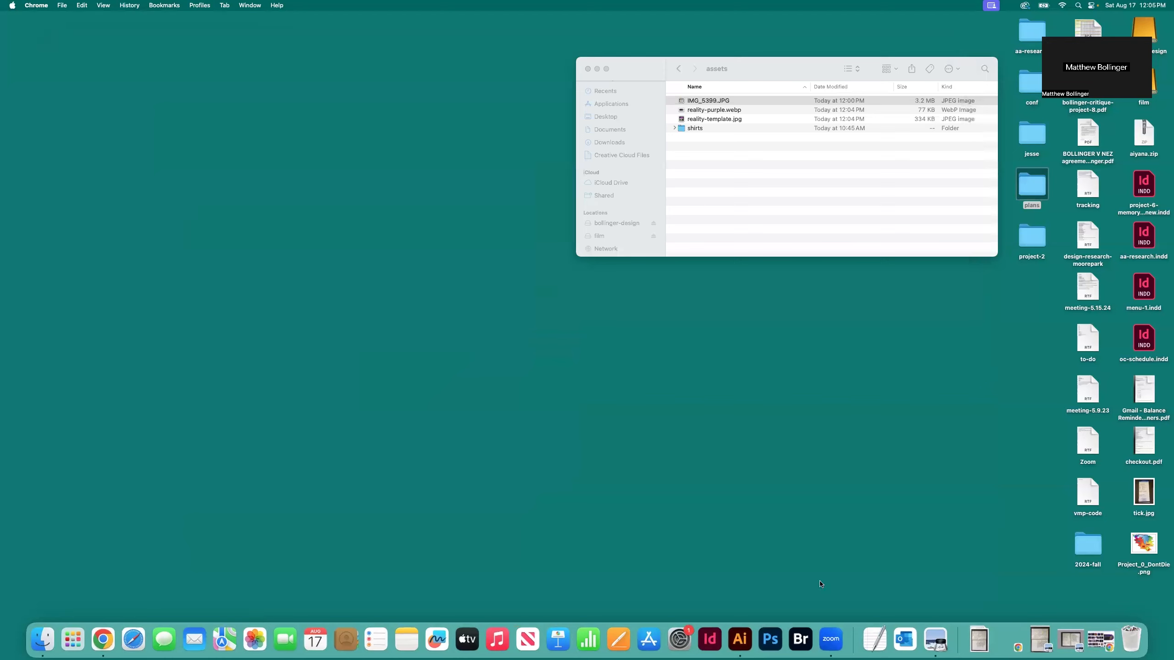
Switch to Adobe Illustrator and start a new document named project-1.1-master-reality
{"action": "left_click", "coordinate": [740, 645]}
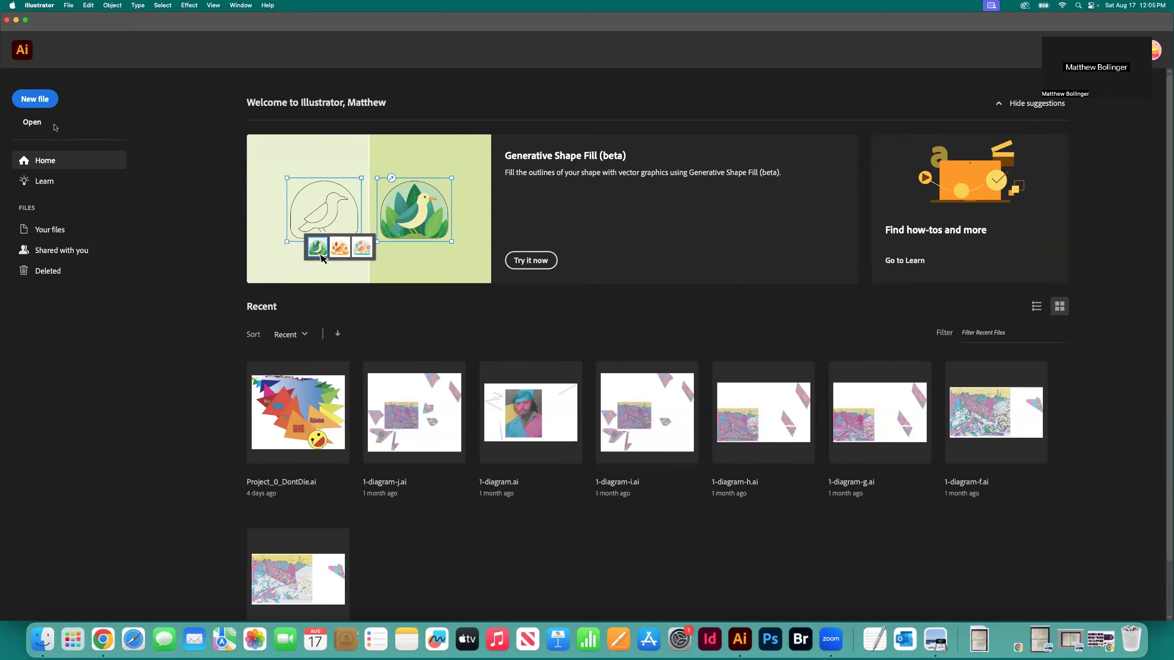
{"action": "left_click", "coordinate": [27, 99]}
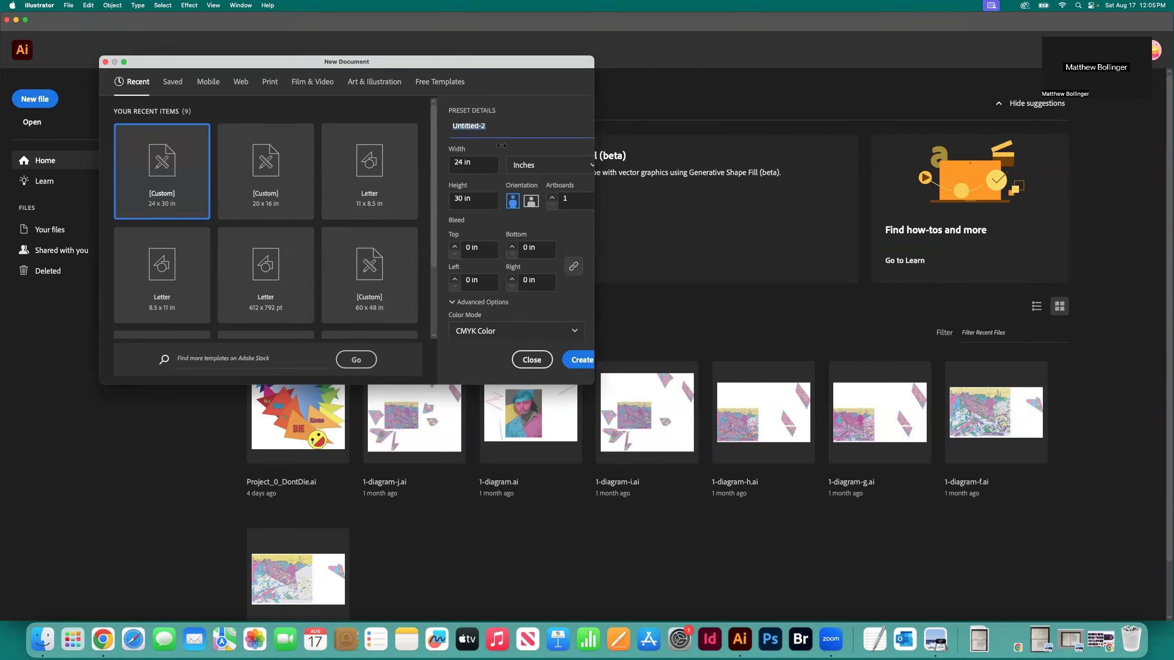
{"action": "type", "text": "project"}
{"action": "type", "text": "-1.1-master-reality"}
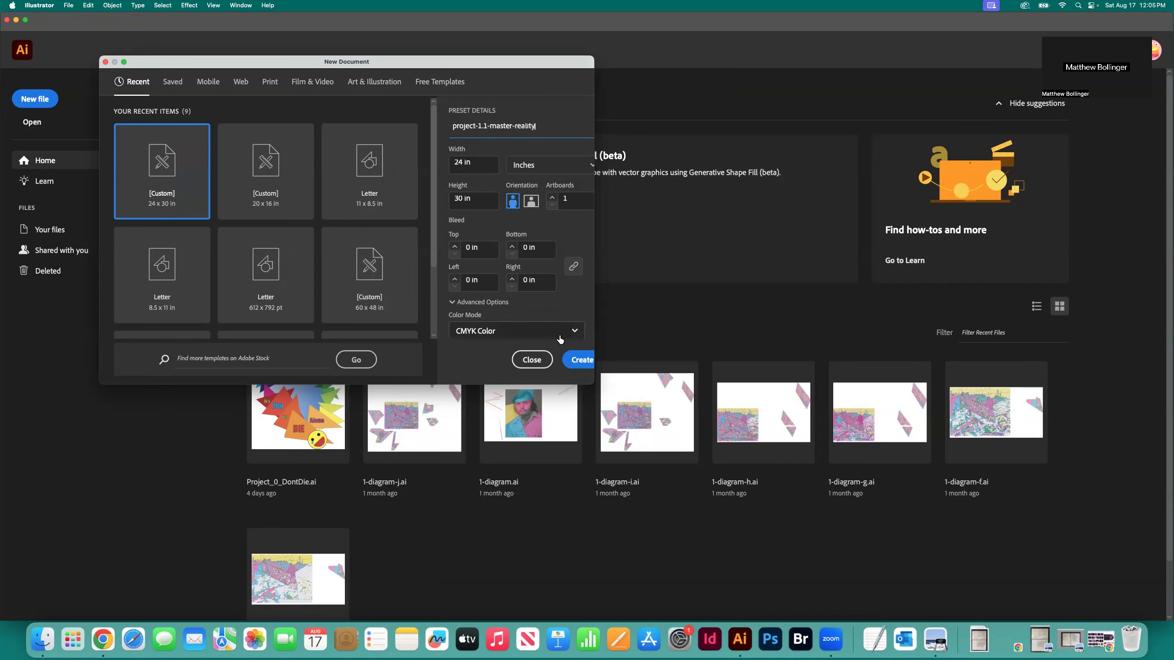
Set the new document's width and height to 10 in each and create it
{"action": "left_click", "coordinate": [451, 161]}
{"action": "type", "text": "10"}
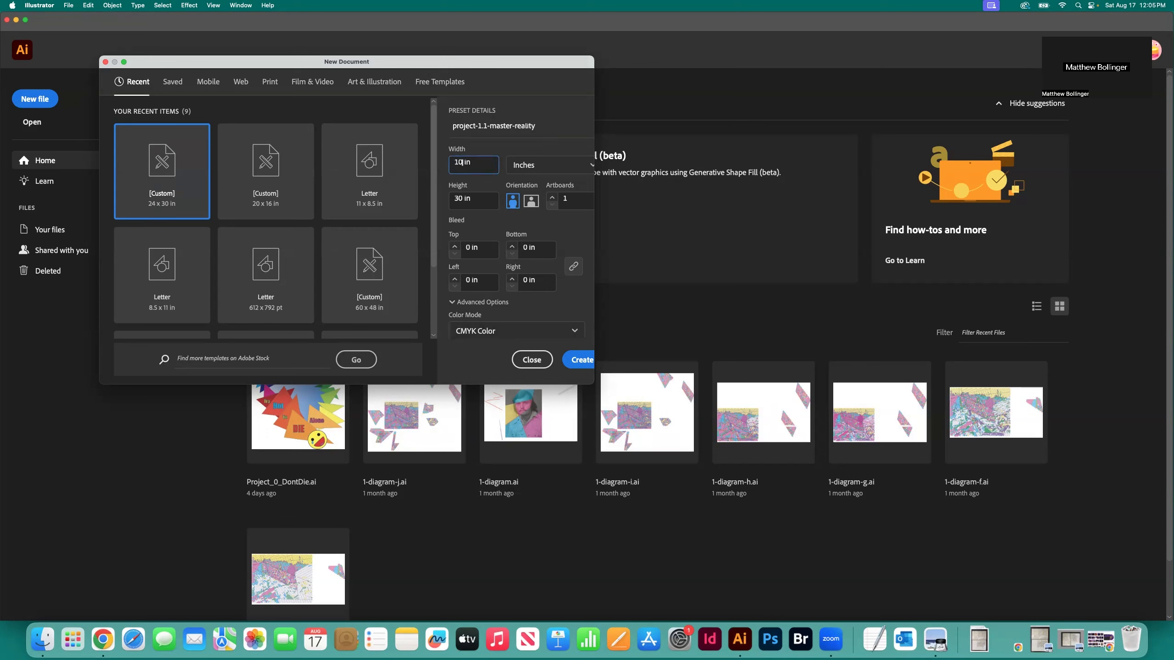
{"action": "left_click", "coordinate": [453, 198]}
{"action": "type", "text": "10"}
{"action": "scroll", "coordinate": [554, 239], "scroll_direction": "down", "scroll_amount": 3}
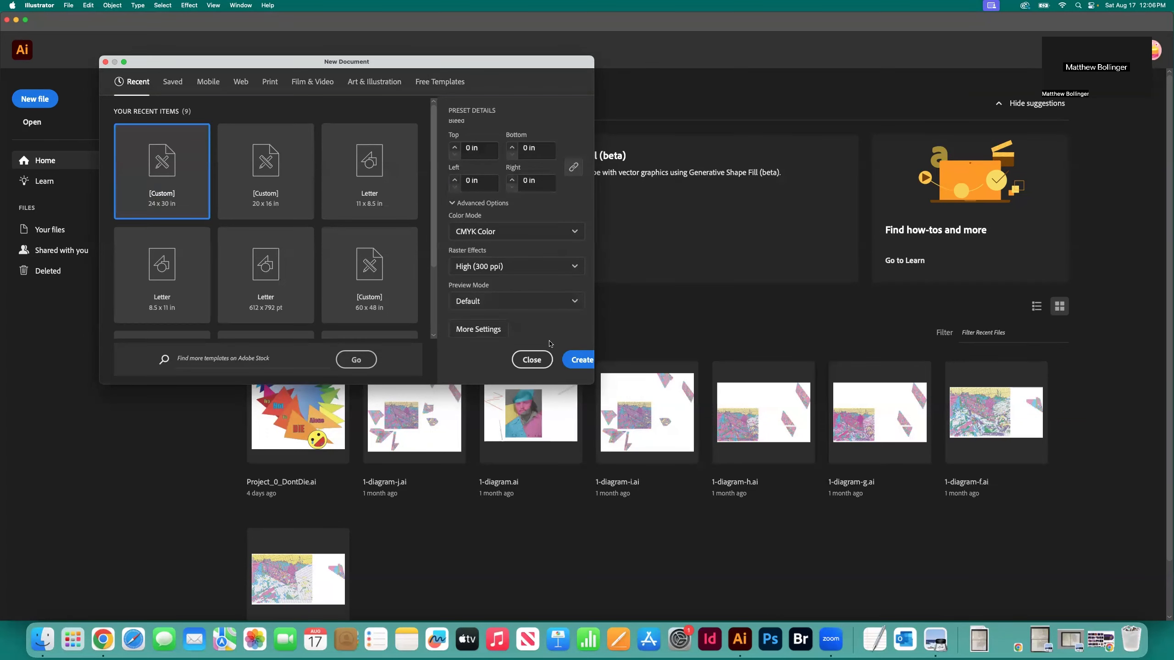
{"action": "left_click", "coordinate": [578, 360]}
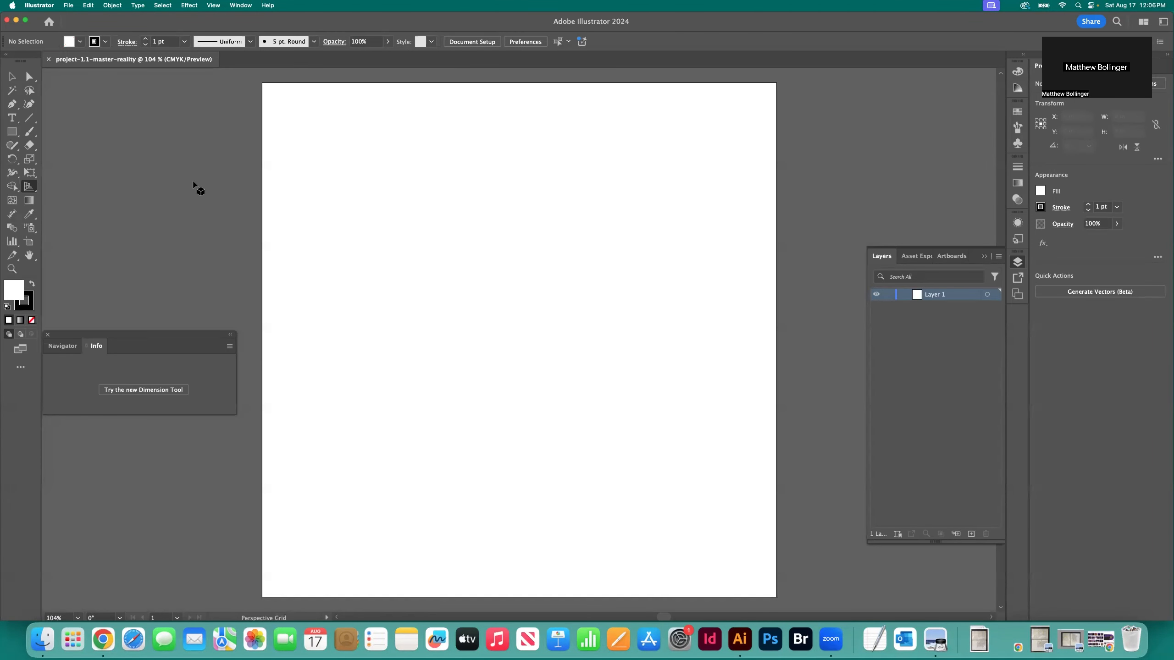
{"action": "key", "text": "super+0"}
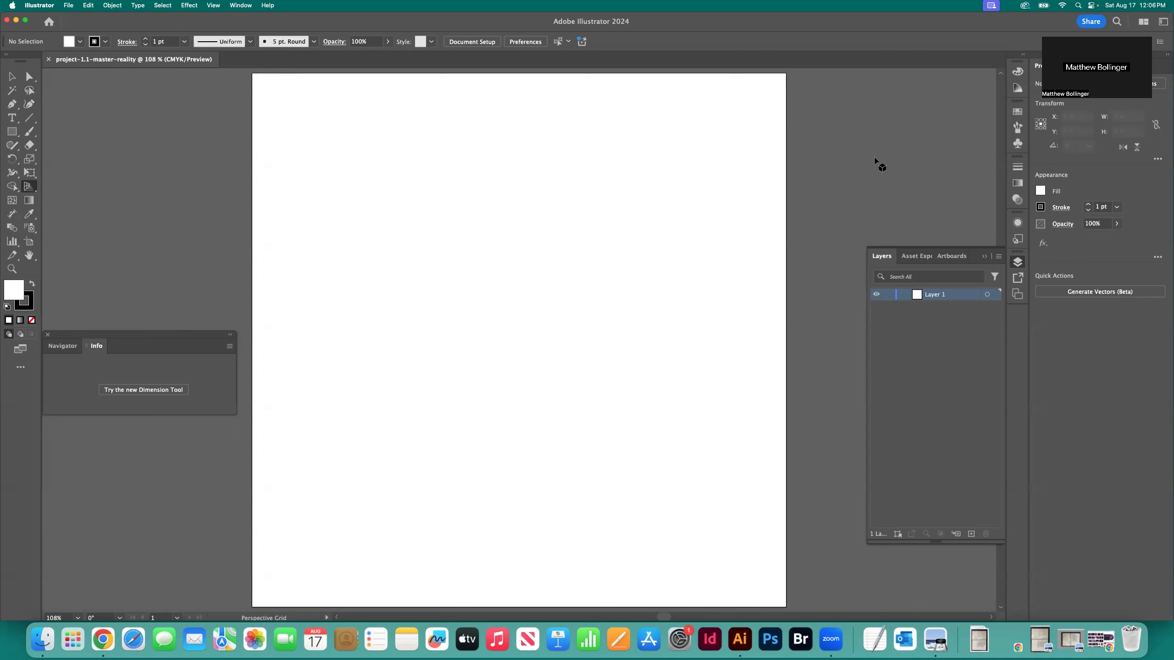
Save the document on the computer as project-1.ai in 0_teaching > archive > -courses > graphic-design-I > project-1.1
{"action": "key", "text": "super+s"}
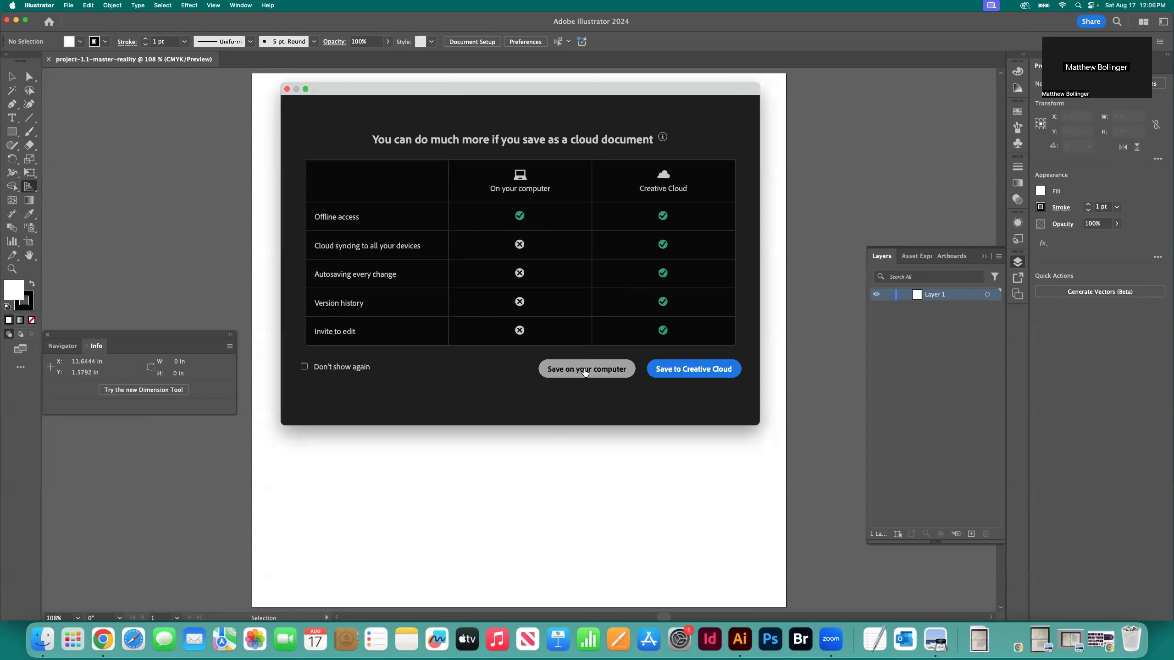
{"action": "left_click", "coordinate": [584, 373]}
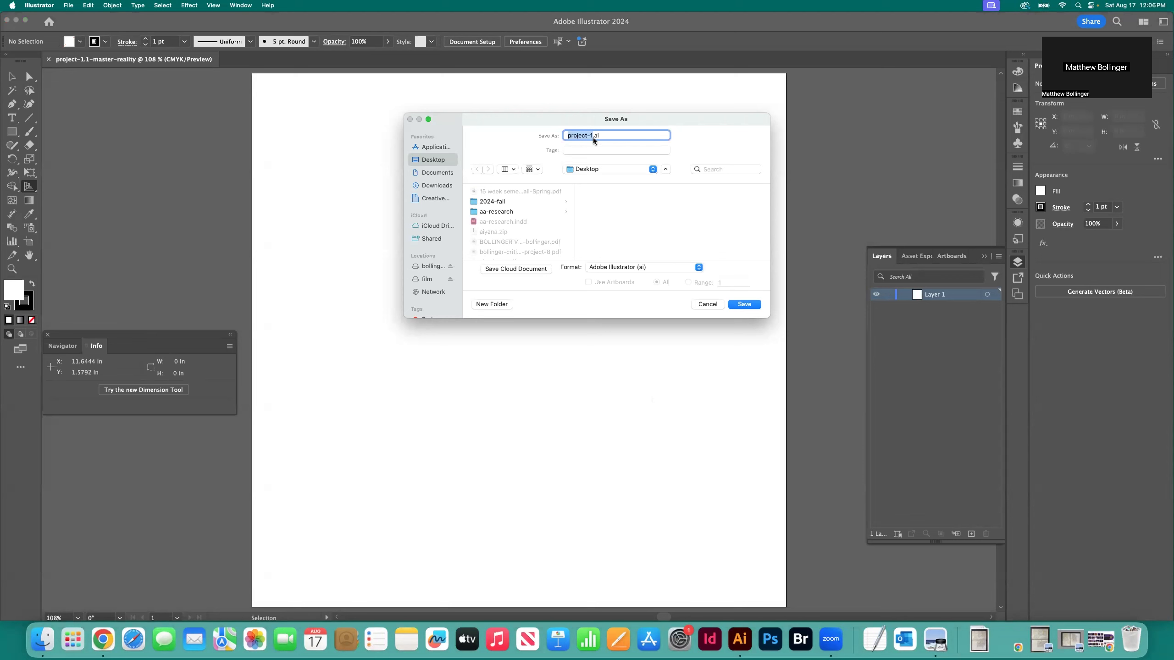
{"action": "left_click", "coordinate": [429, 268]}
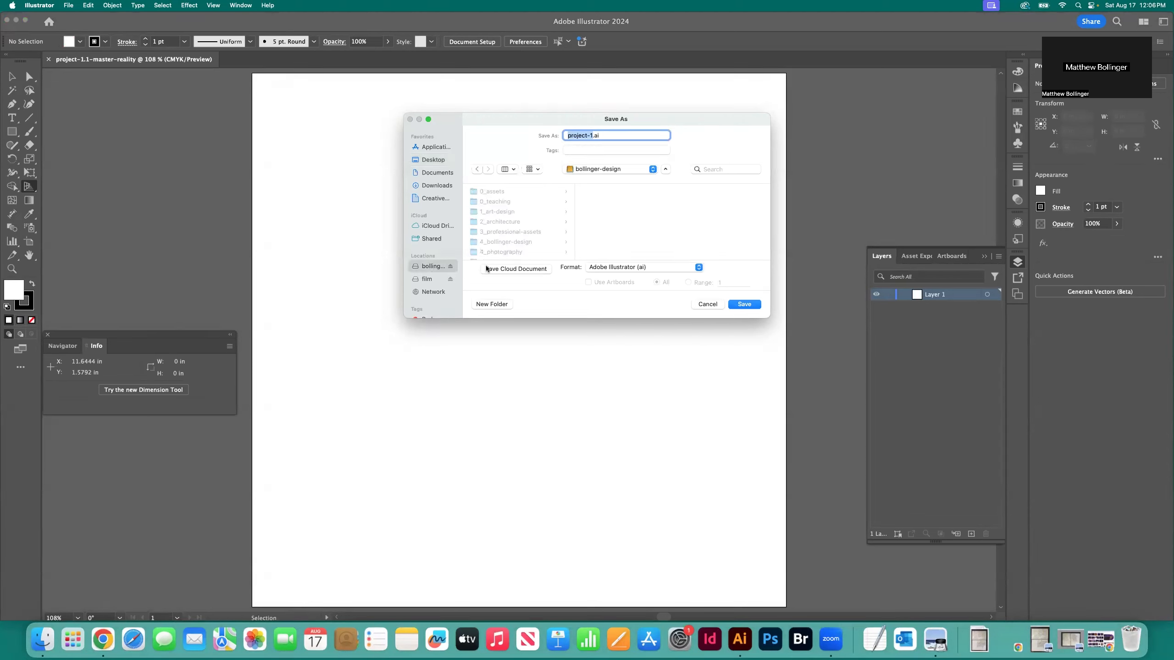
{"action": "left_click", "coordinate": [503, 203]}
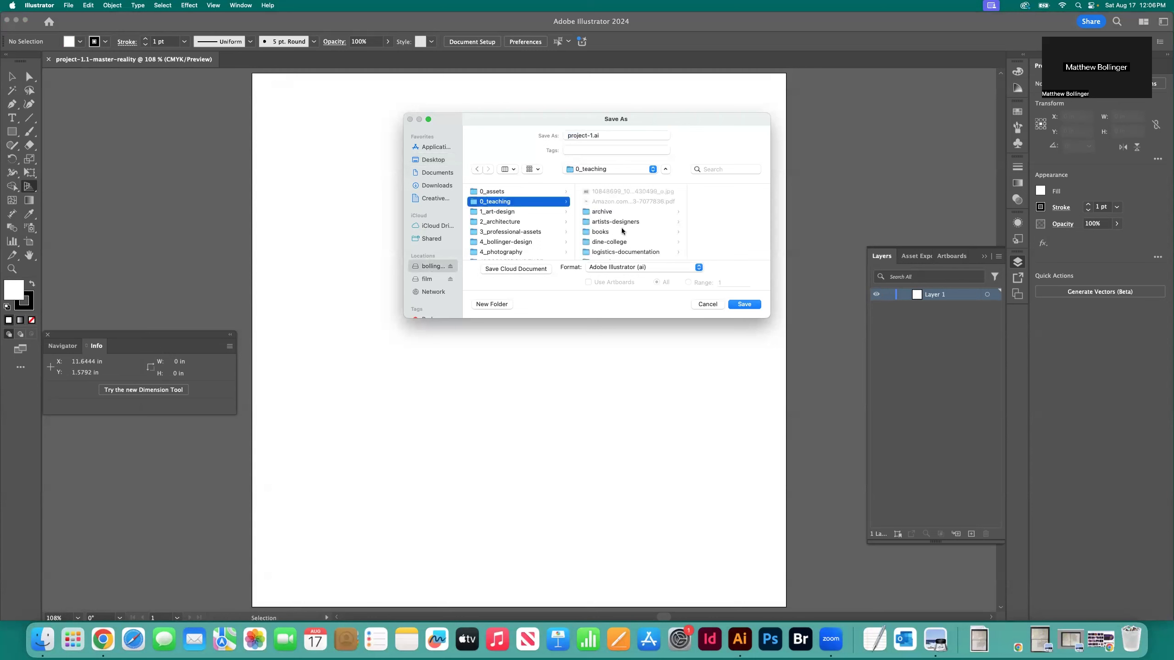
{"action": "left_click", "coordinate": [605, 212]}
{"action": "left_click", "coordinate": [688, 191]}
{"action": "scroll", "coordinate": [700, 232], "scroll_direction": "down", "scroll_amount": 3}
{"action": "scroll", "coordinate": [700, 232], "scroll_direction": "down", "scroll_amount": 5}
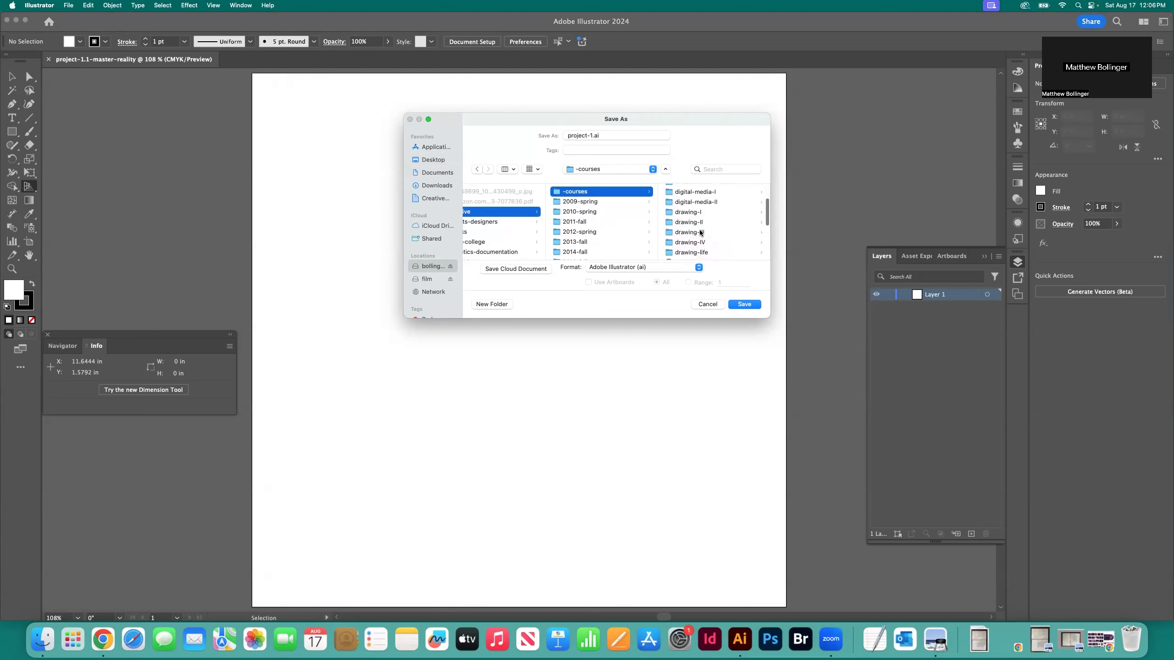
{"action": "left_click", "coordinate": [700, 214]}
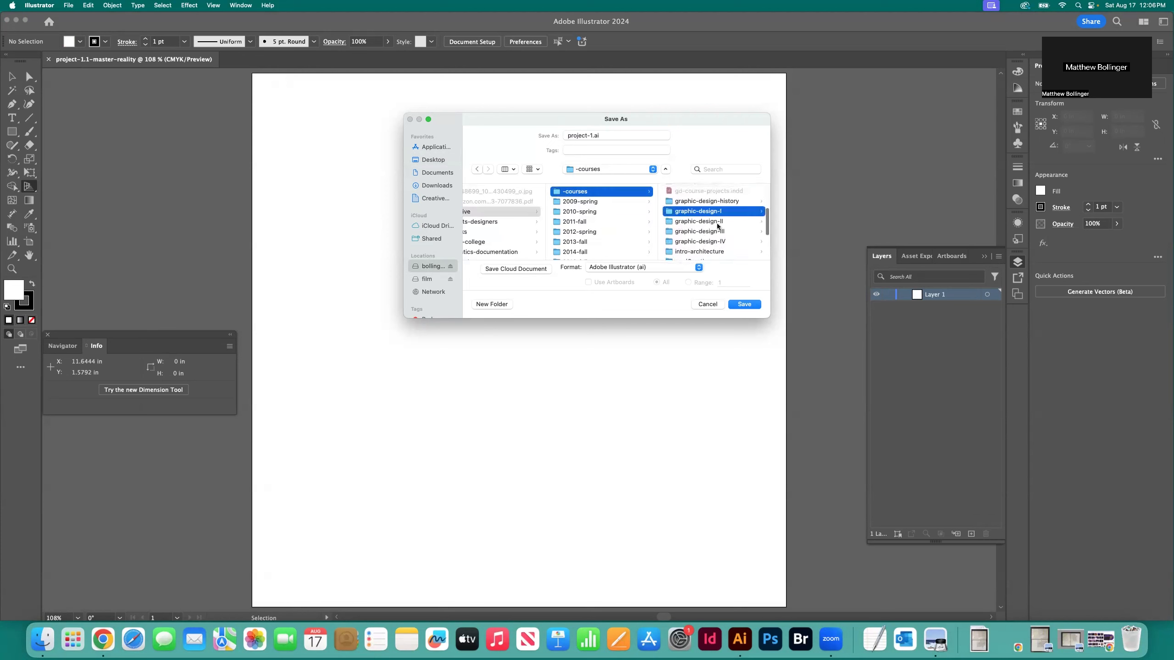
{"action": "scroll", "coordinate": [702, 232], "scroll_direction": "down", "scroll_amount": 5}
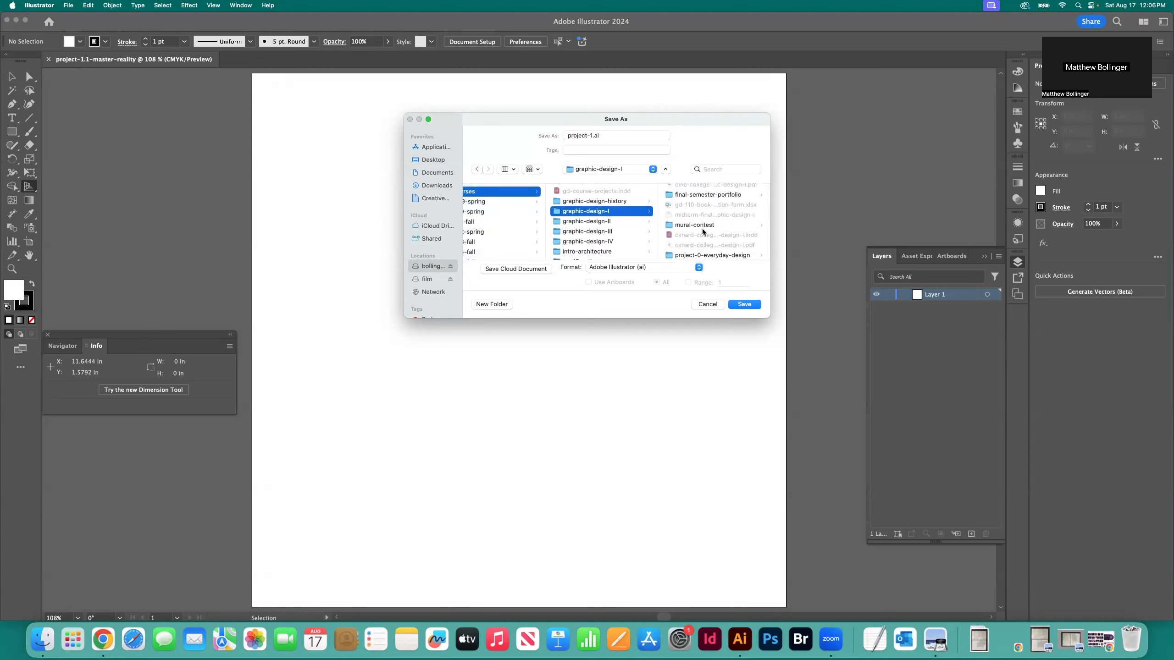
{"action": "left_click", "coordinate": [704, 237]}
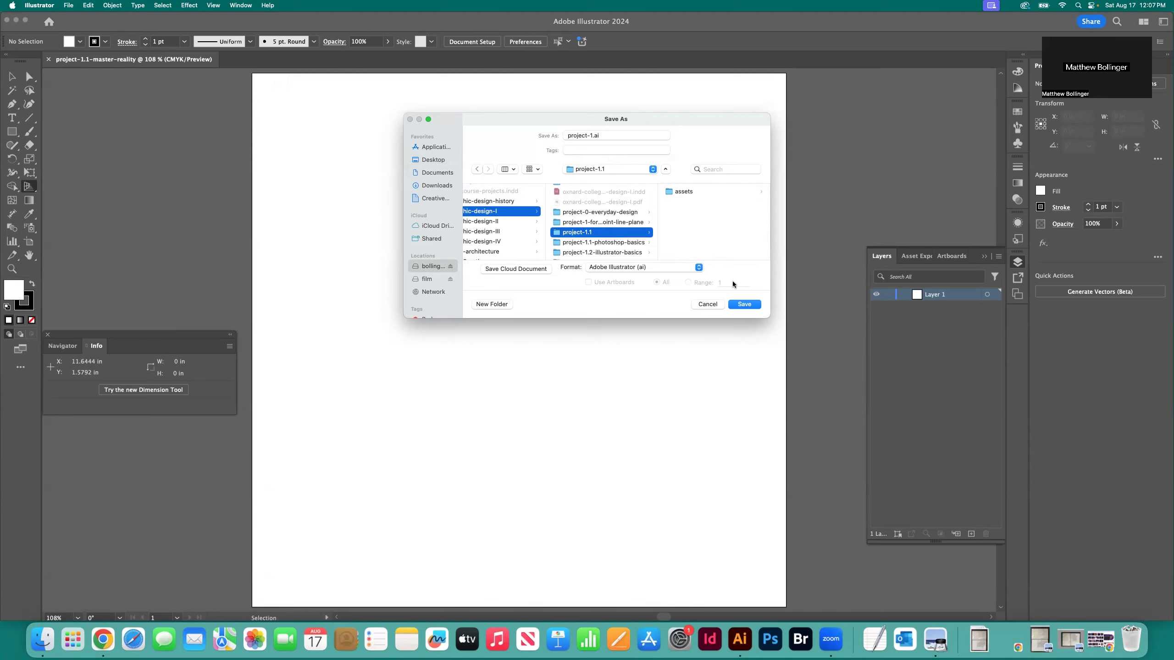
{"action": "left_click", "coordinate": [742, 303]}
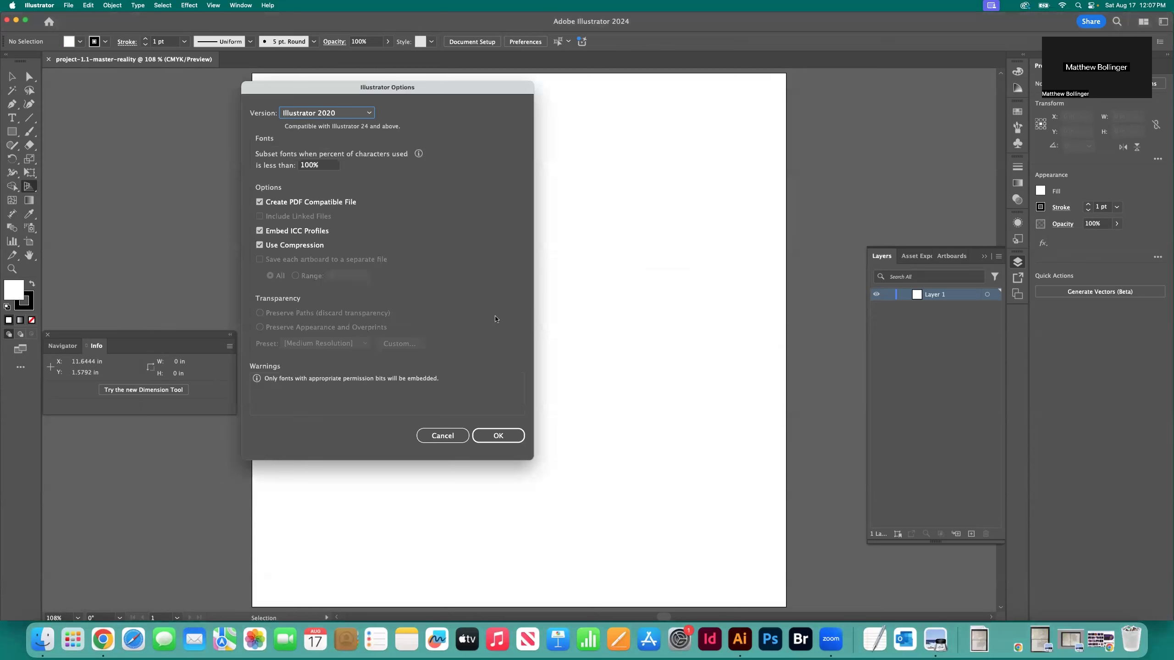
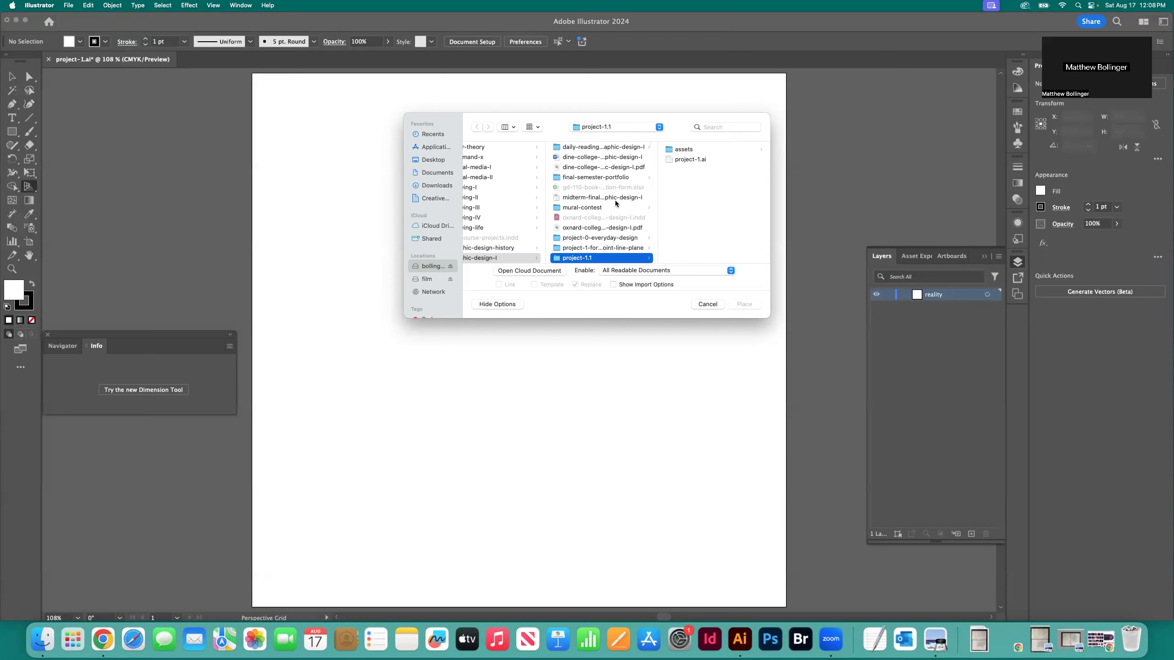
Place reality-template.jpg from the assets folder as a linked image on the artboard at its original size
{"action": "left_click", "coordinate": [684, 149]}
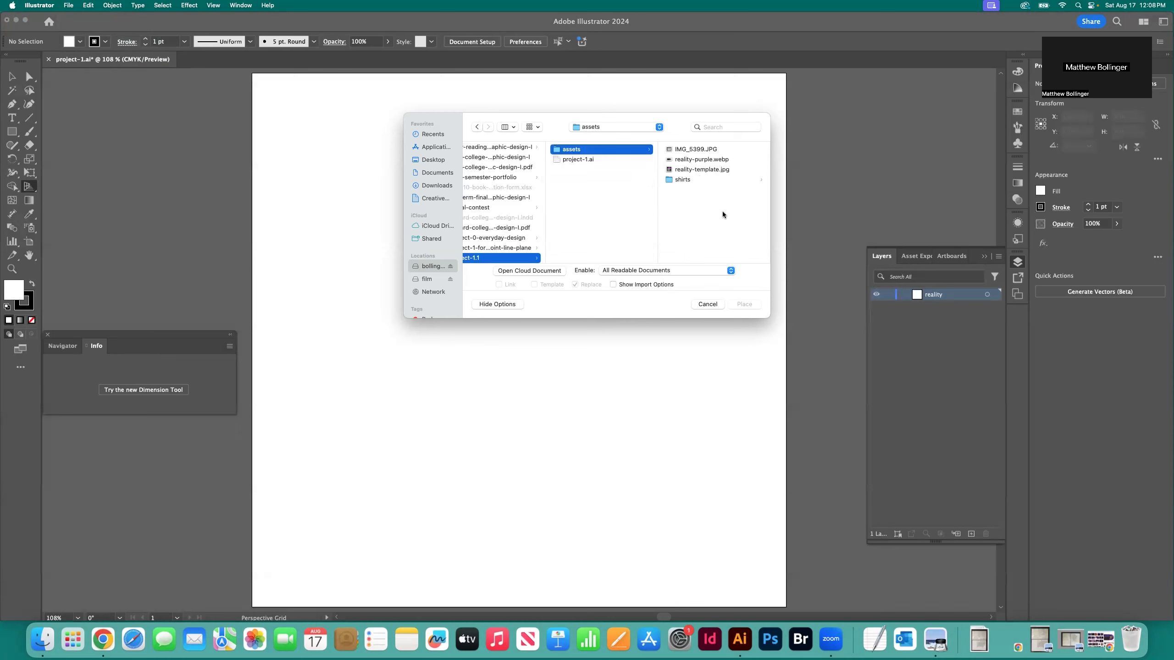
{"action": "left_click", "coordinate": [699, 171]}
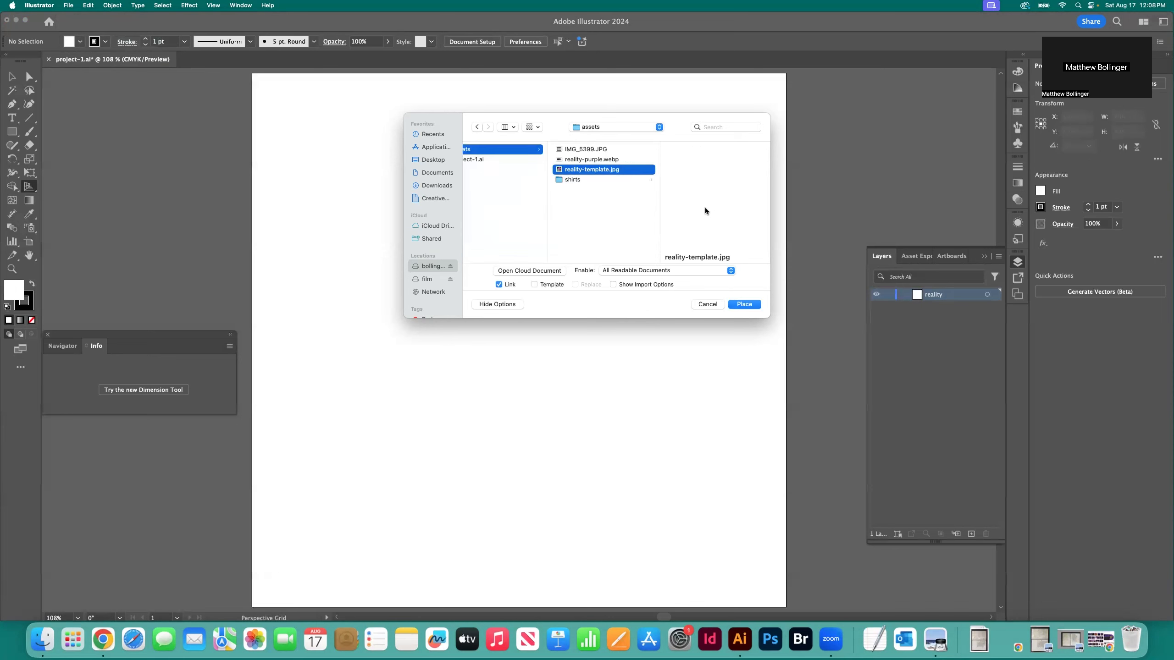
{"action": "left_click", "coordinate": [746, 305]}
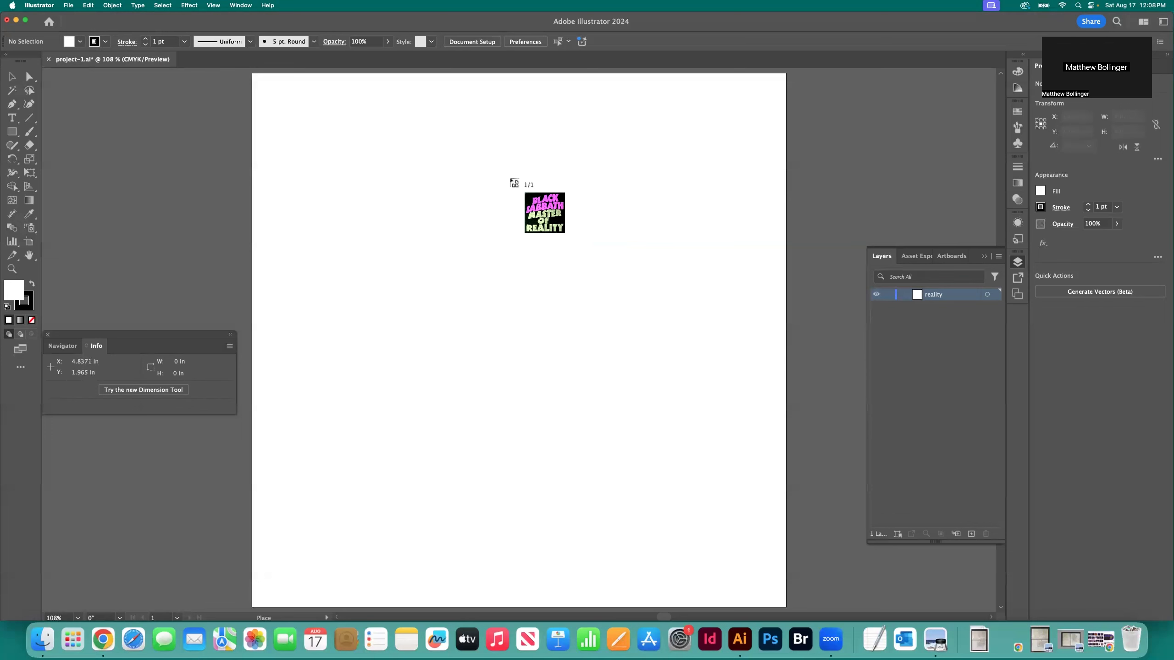
{"action": "left_click", "coordinate": [449, 172]}
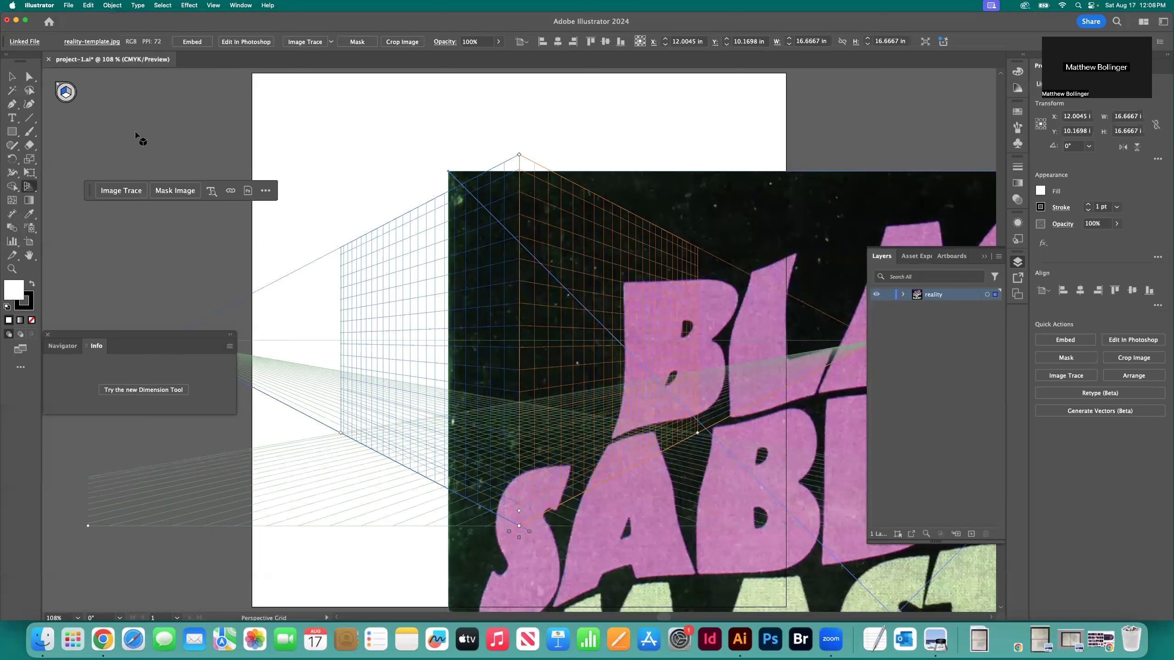
Hide the perspective grid and return to the Selection tool
{"action": "key", "text": "v"}
{"action": "left_click", "coordinate": [535, 165]}
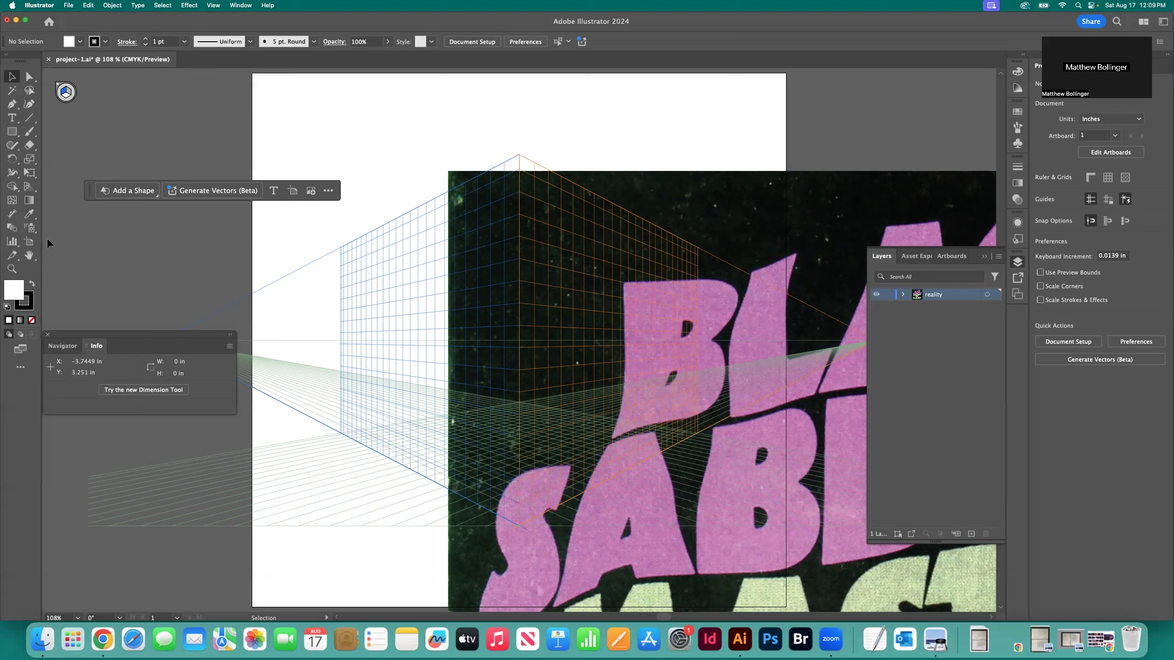
{"action": "left_click", "coordinate": [32, 195]}
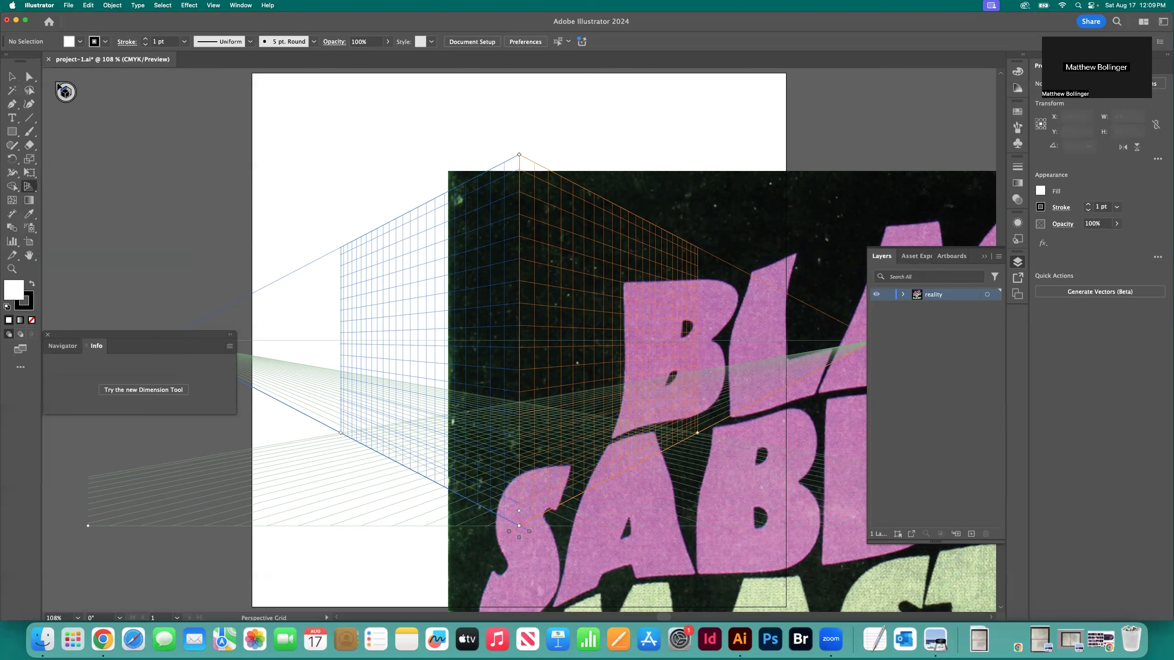
{"action": "left_click", "coordinate": [58, 85]}
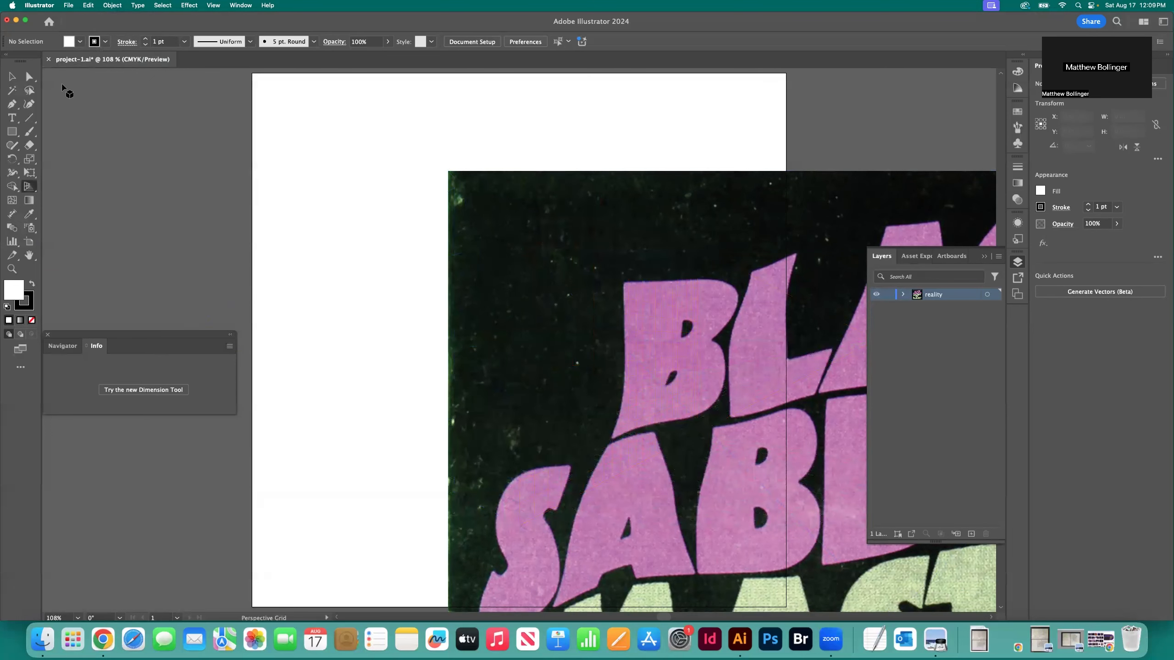
{"action": "key", "text": "v"}
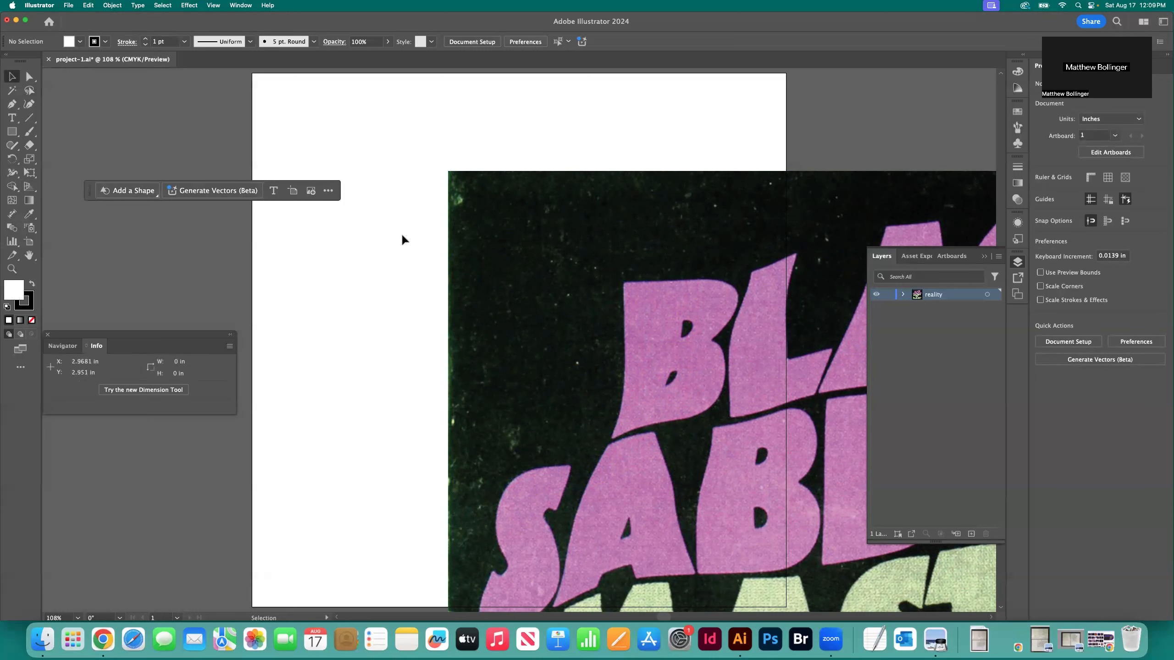
Move the placed cover image so its upper-left corner snaps to the artboard's upper-left corner
{"action": "scroll", "coordinate": [369, 218], "scroll_direction": "up", "scroll_amount": 2}
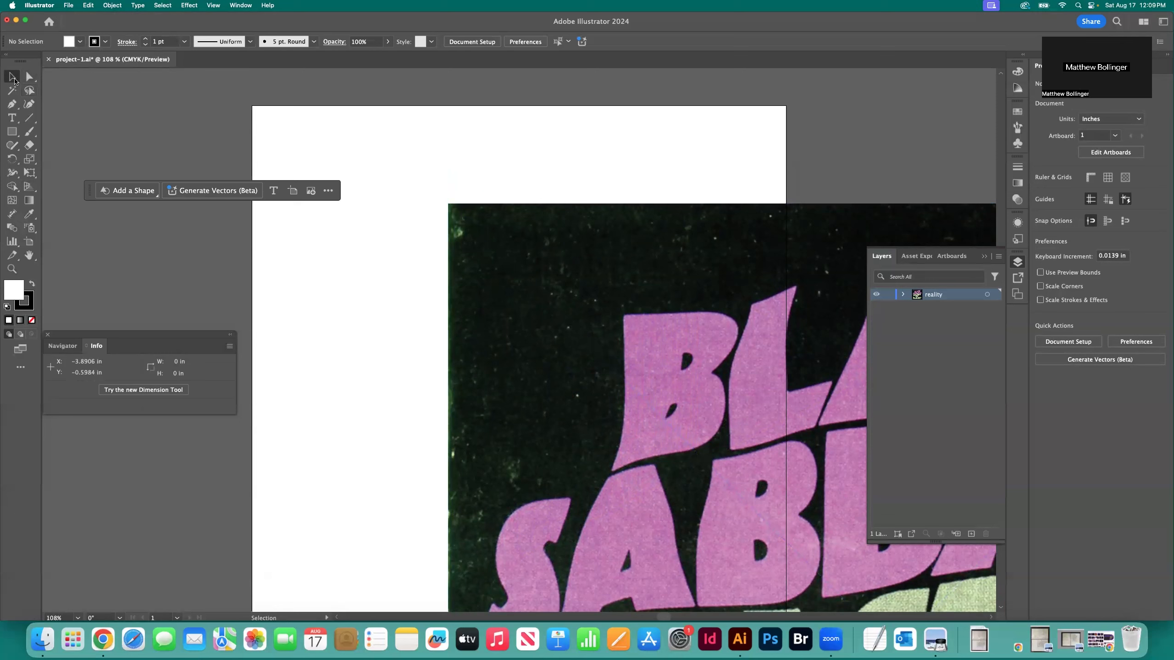
{"action": "left_click_drag", "start_coordinate": [538, 253], "coordinate": [417, 194]}
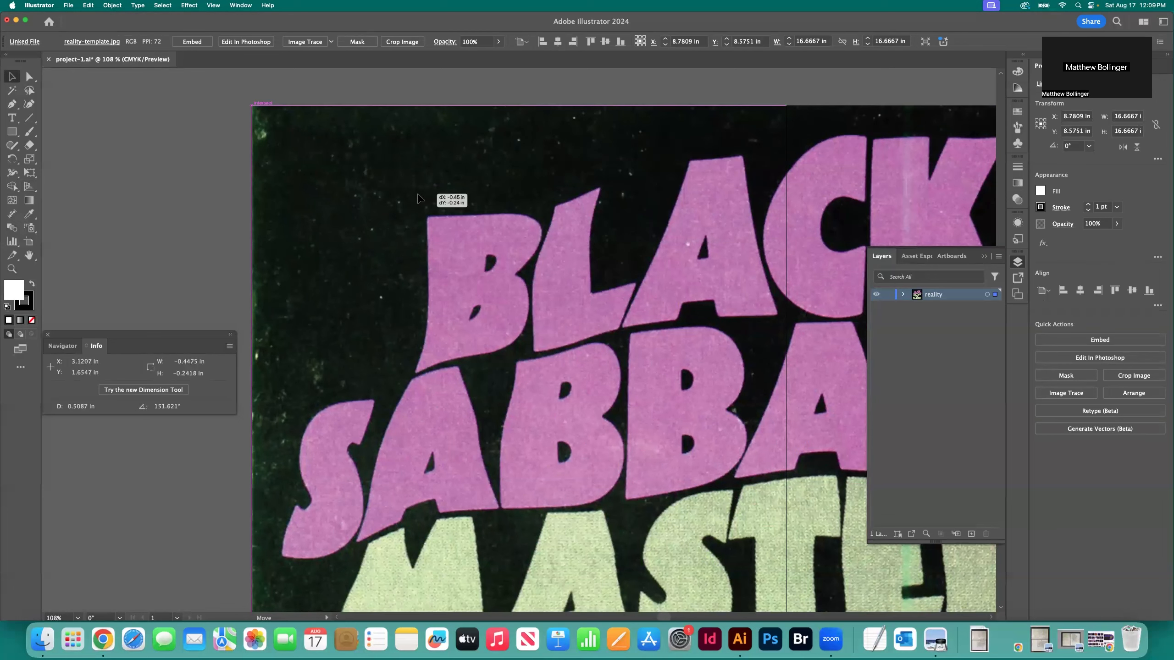
{"action": "left_click_drag", "start_coordinate": [418, 195], "coordinate": [418, 196]}
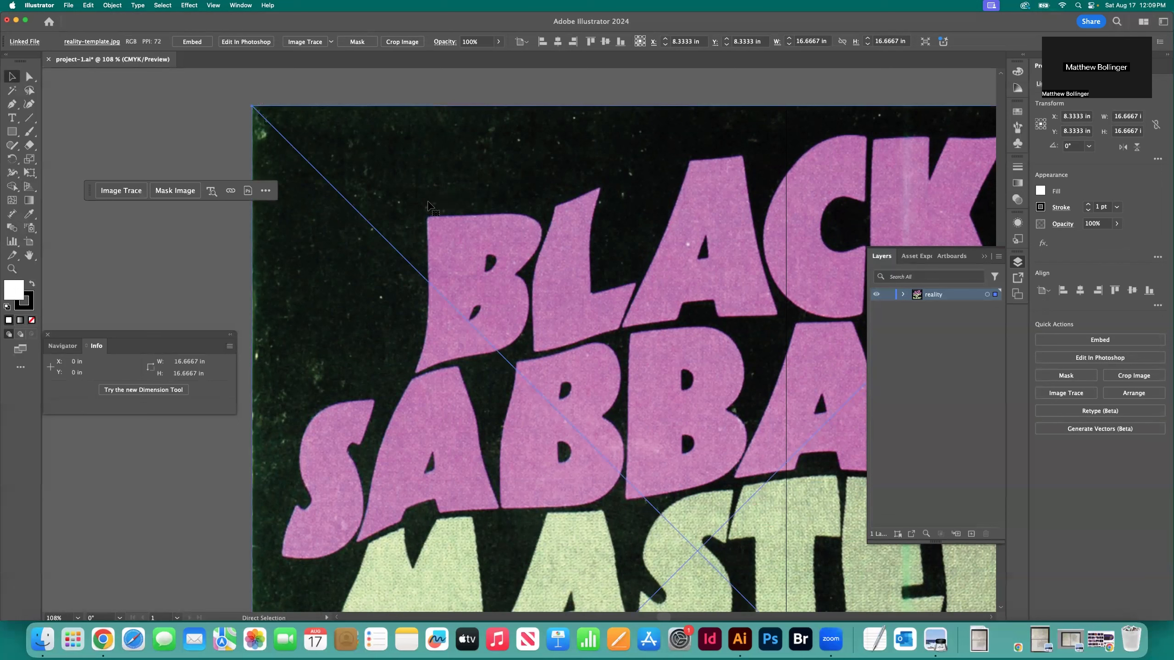
Scale the cover image proportionally to 10 by 10 in so it fills the artboard, and deselect it
{"action": "key", "text": "super+0"}
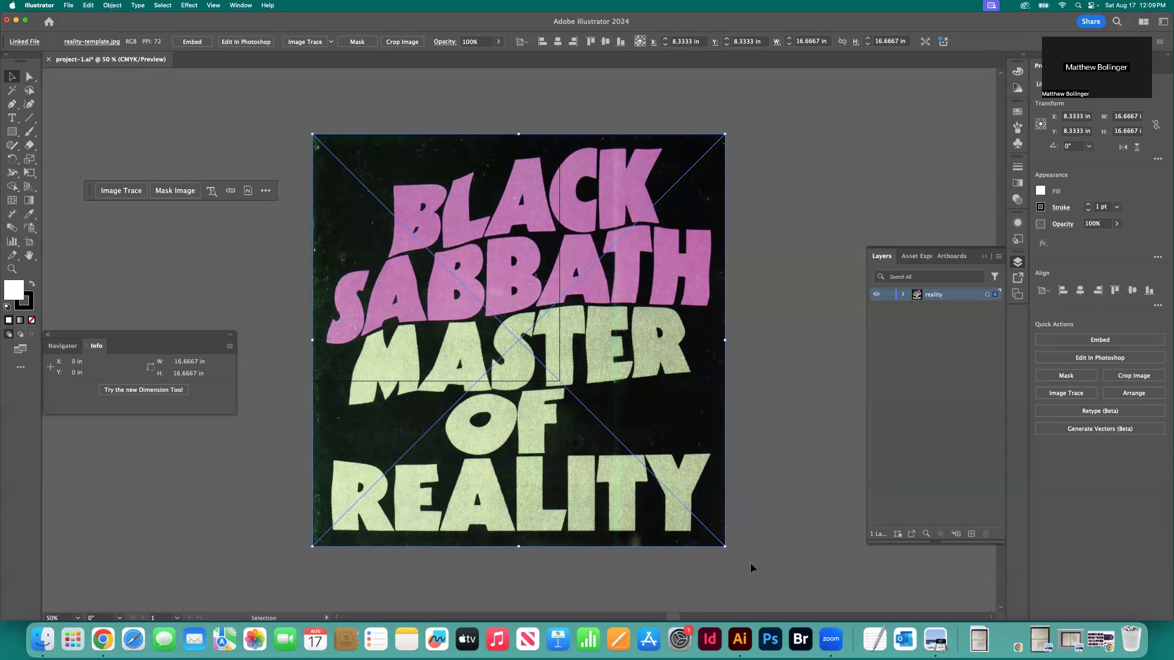
{"action": "mouse_move", "coordinate": [724, 546]}
{"action": "left_mouse_down"}
{"action": "mouse_move", "coordinate": [594, 411]}
{"action": "mouse_move", "coordinate": [538, 465]}
{"action": "mouse_move", "coordinate": [397, 537]}
{"action": "left_mouse_up"}
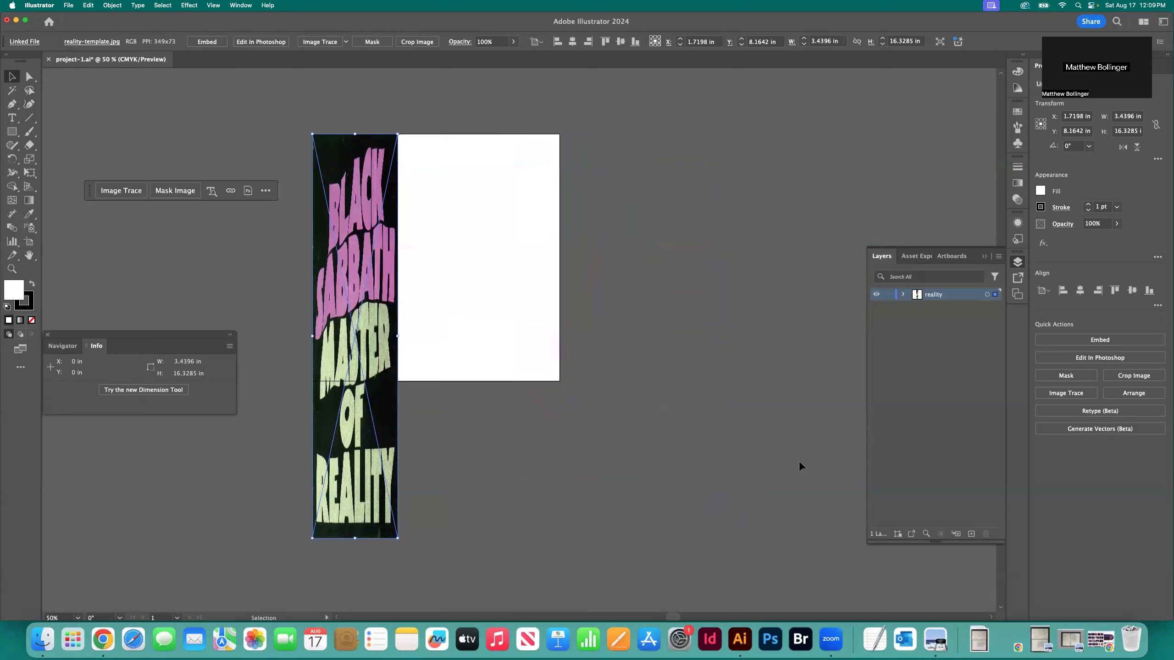
{"action": "key", "text": "super+z"}
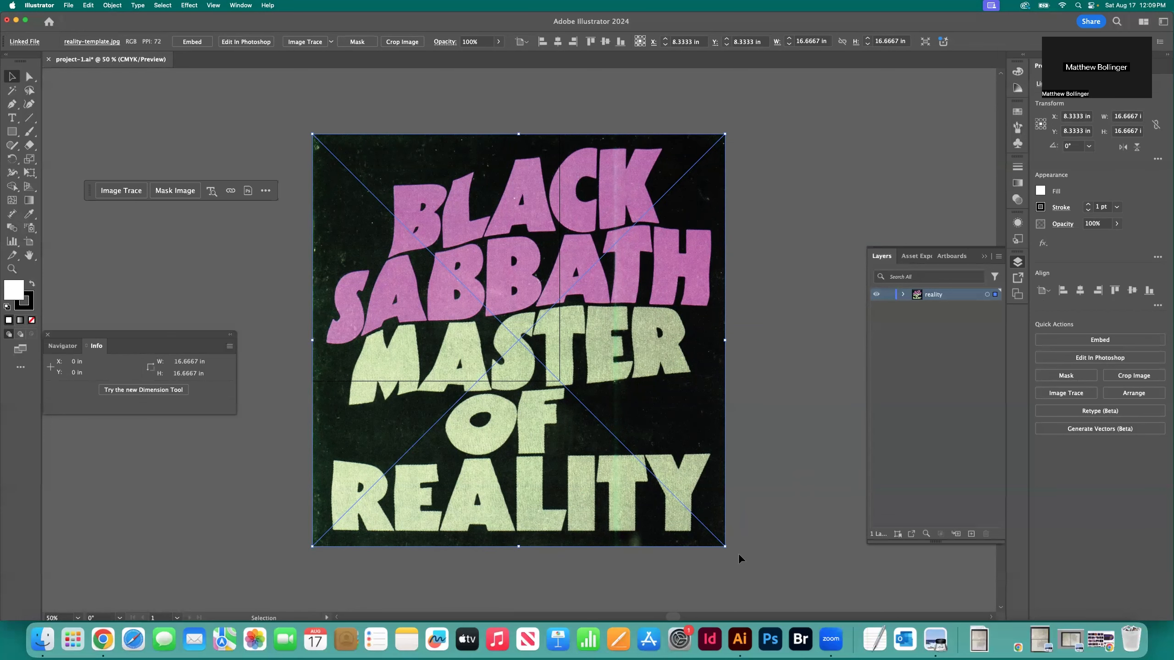
{"action": "left_click_drag", "start_coordinate": [724, 546], "coordinate": [649, 489]}
{"action": "left_click_drag", "start_coordinate": [591, 396], "coordinate": [584, 391]}
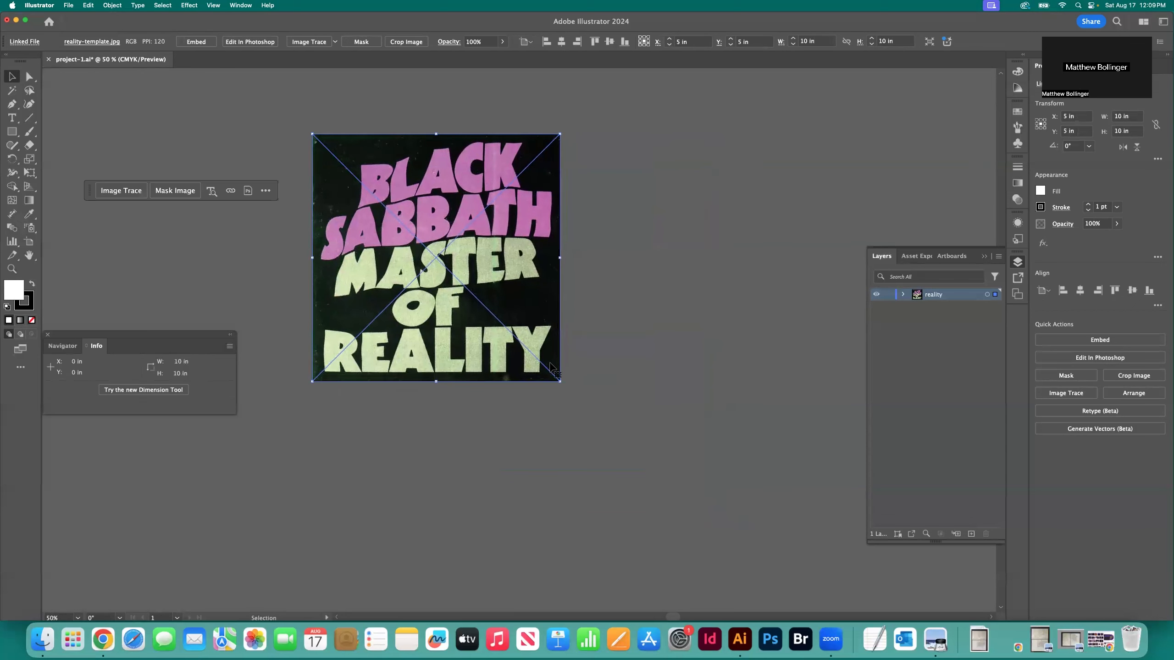
{"action": "left_click", "coordinate": [600, 390]}
Toggle the reality layer's visibility and switch the document between outline and preview display
{"action": "left_click", "coordinate": [877, 296]}
{"action": "key", "text": "super+y"}
{"action": "key", "text": "super+y"}
{"action": "key", "text": "super+y"}
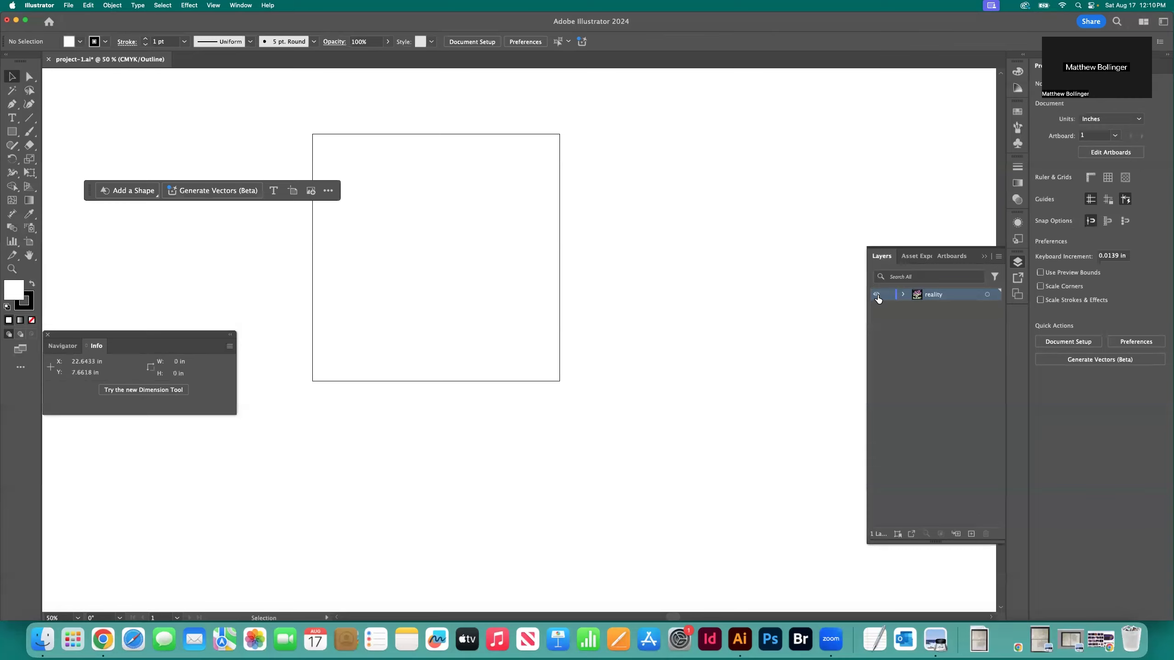
{"action": "key", "text": "super+y"}
{"action": "key", "text": "super+y"}
{"action": "key", "text": "super+y"}
{"action": "key", "text": "super+y"}
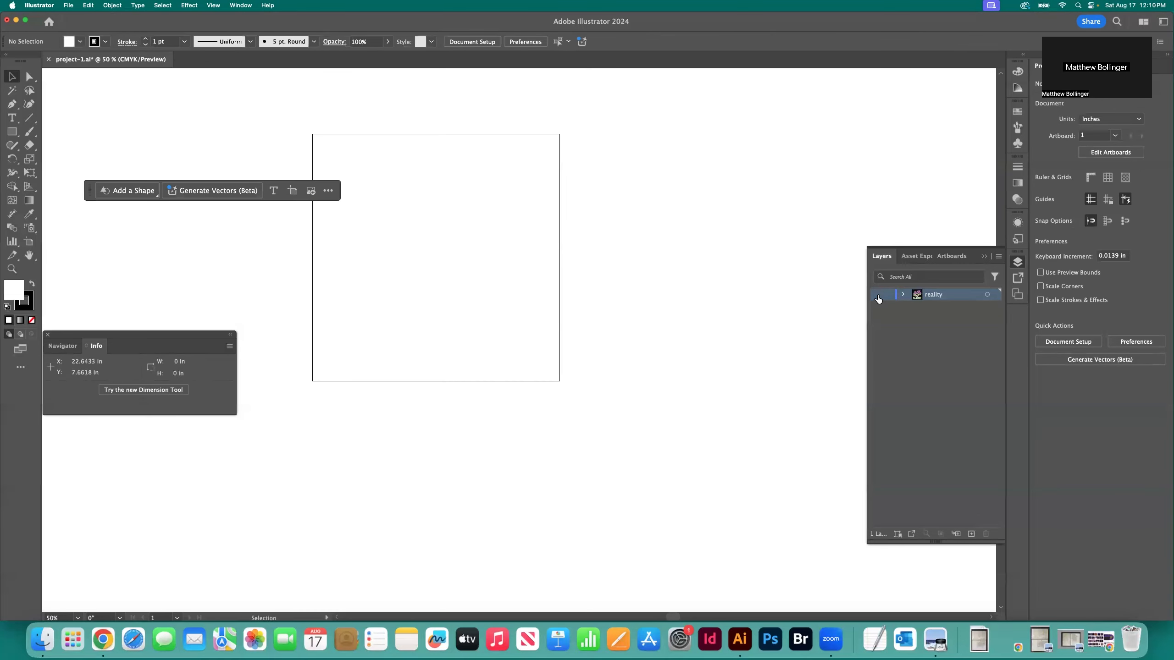
{"action": "left_click", "coordinate": [876, 294]}
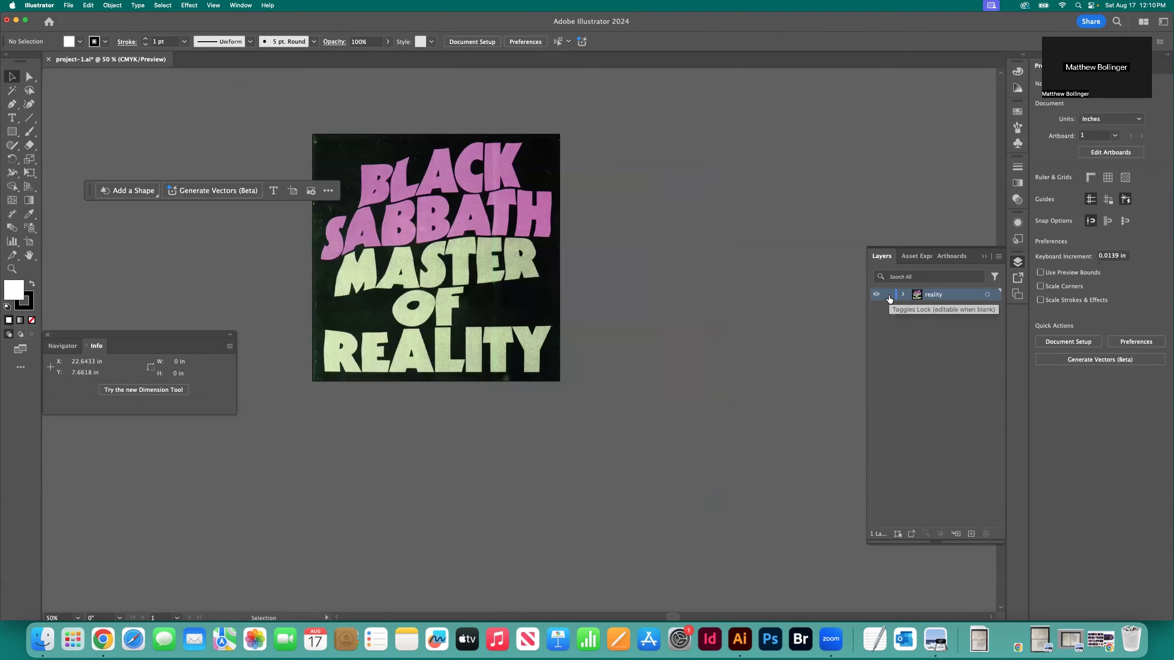
Lock the reality layer and save the document
{"action": "left_click", "coordinate": [877, 295]}
{"action": "left_click", "coordinate": [876, 294]}
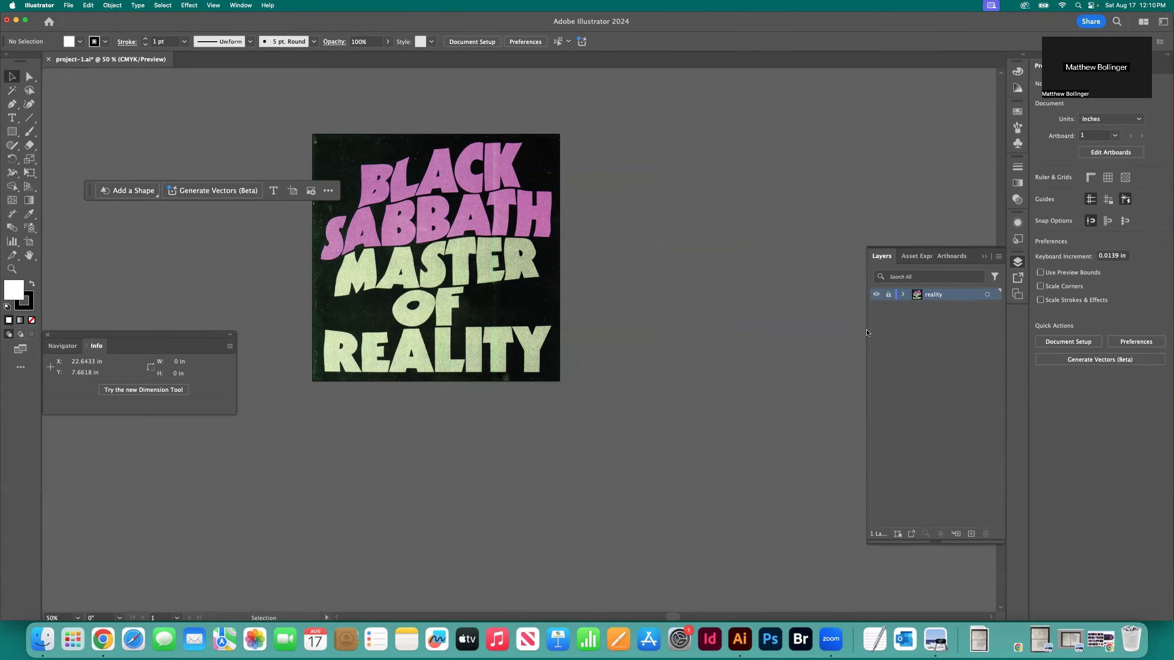
{"action": "key", "text": "super+0"}
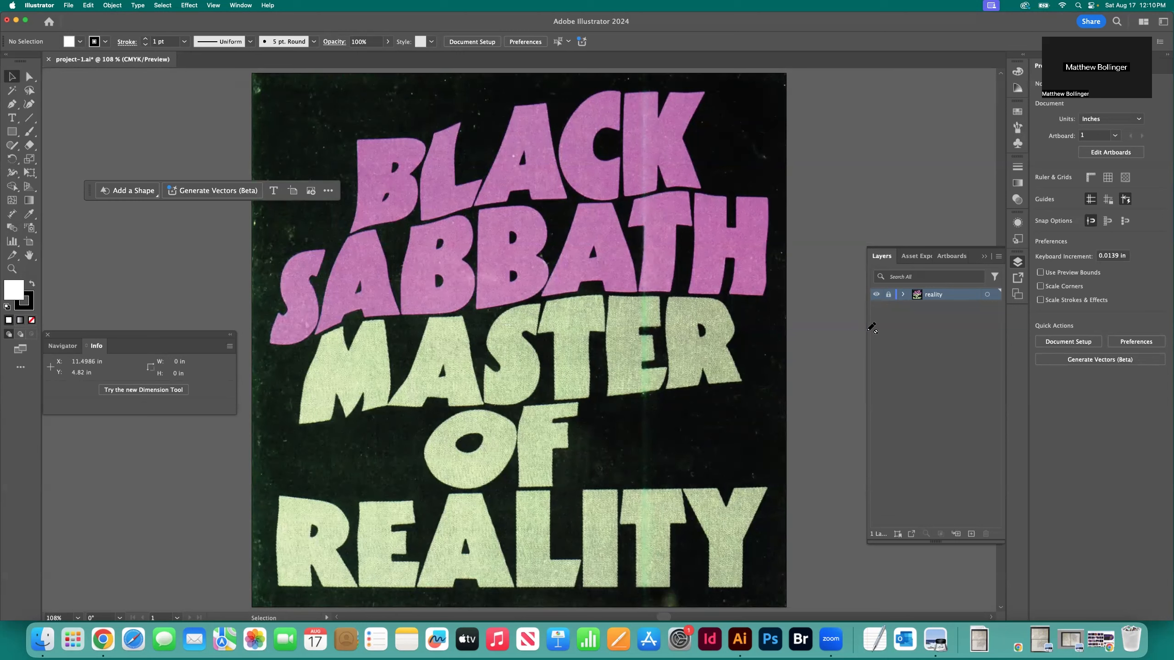
{"action": "key", "text": "super+s"}
Select the Pen tool and create a new layer named reality-text above the reality layer
{"action": "scroll", "coordinate": [428, 203], "scroll_direction": "left", "scroll_amount": 3}
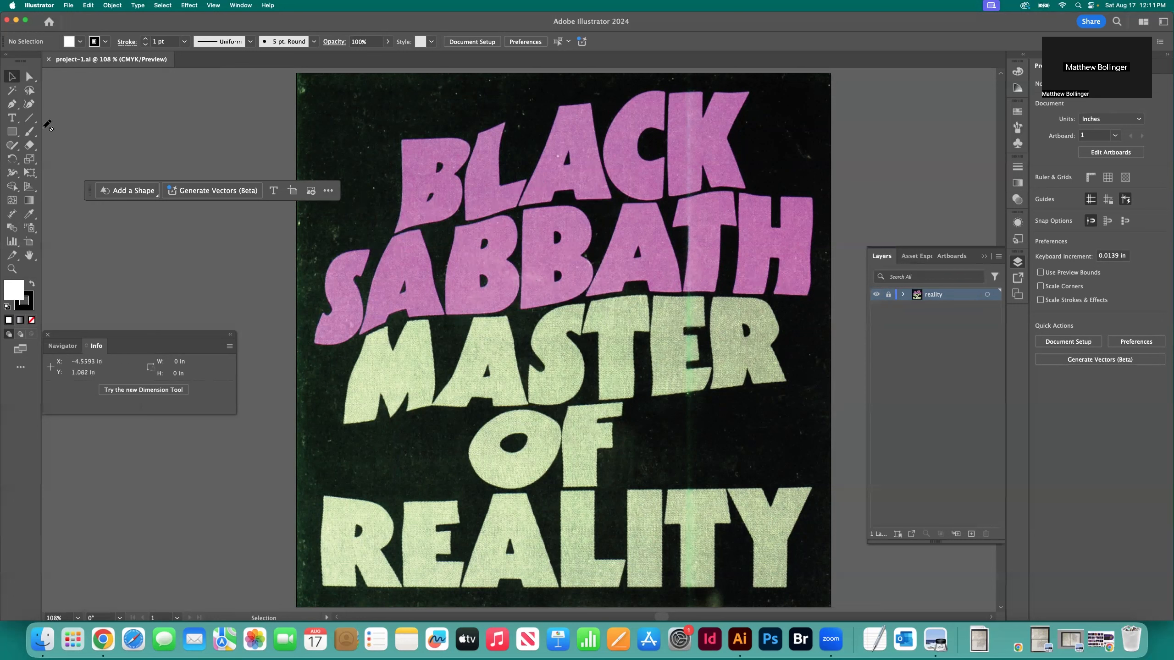
{"action": "left_click", "coordinate": [12, 107]}
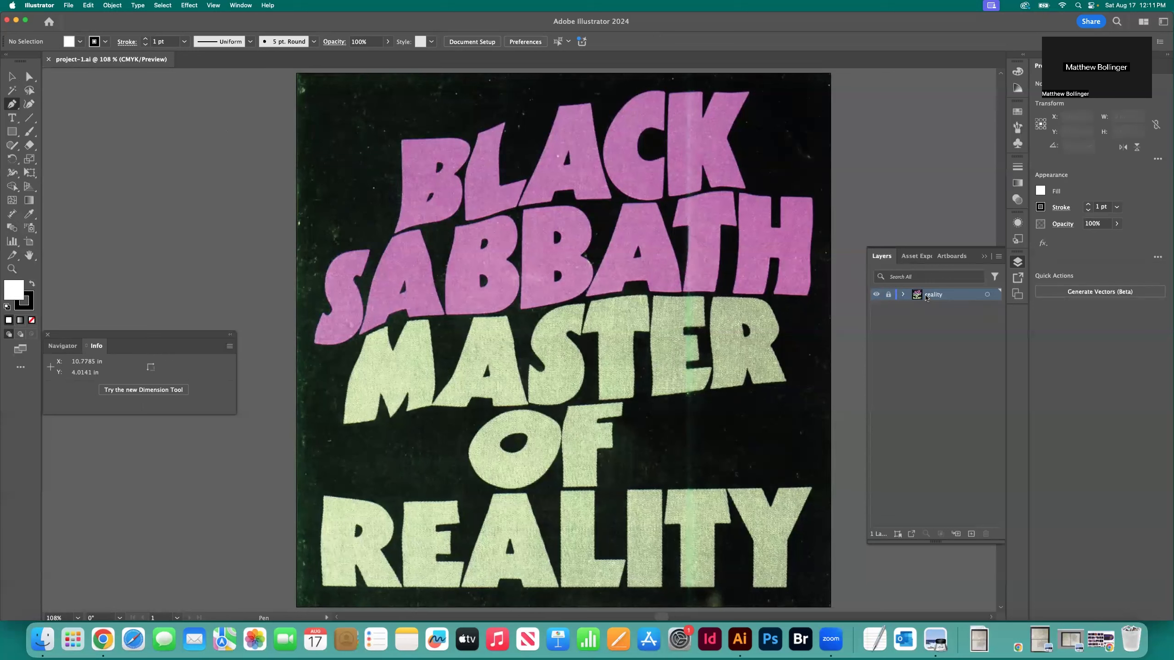
{"action": "left_click", "coordinate": [971, 535]}
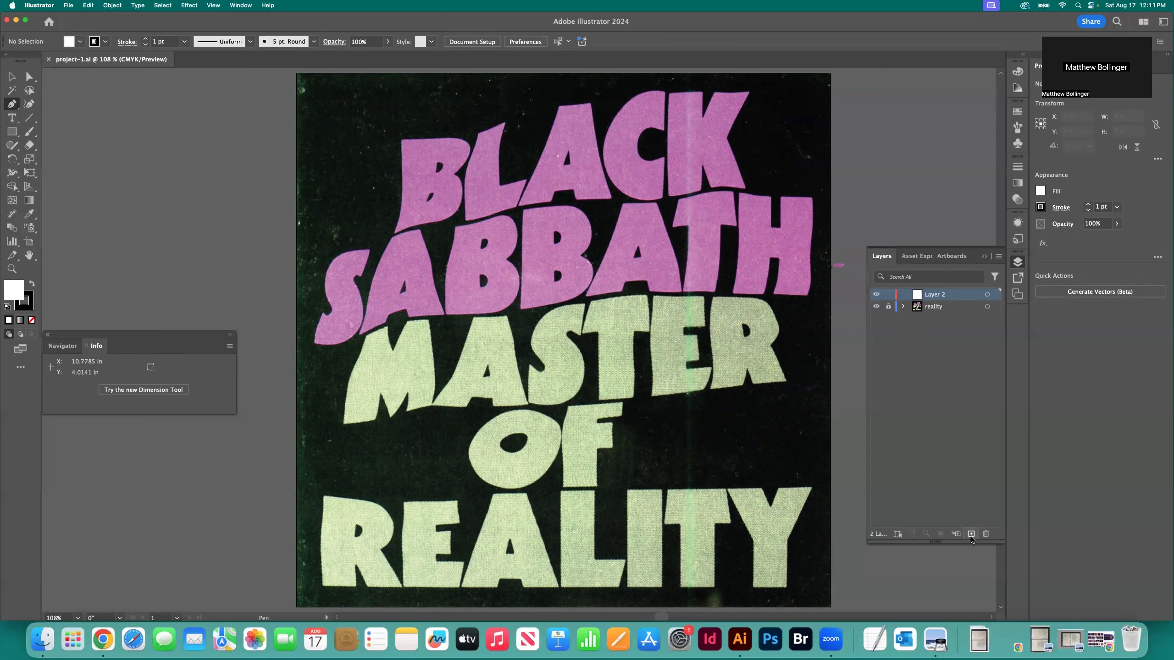
{"action": "double_click", "coordinate": [934, 297]}
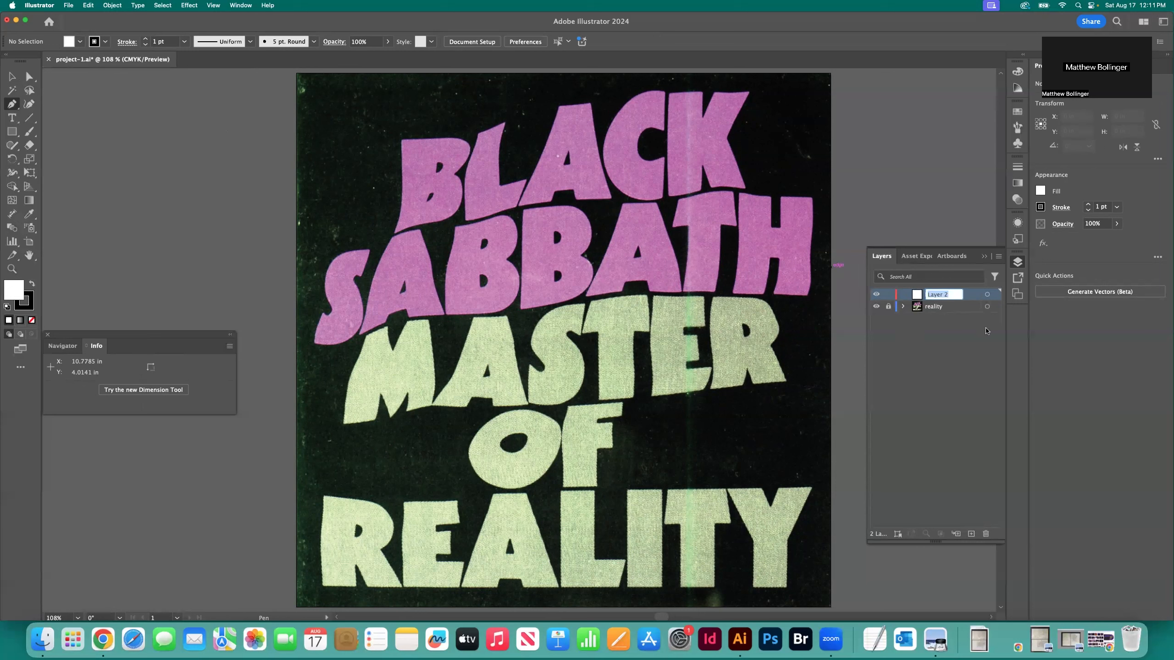
{"action": "type", "text": "reality-text"}
{"action": "key", "text": "Return"}
Try the Pen tool with a closed six-point shape about 1.72 by 1.2 in over the lettering, and delete it
{"action": "left_click", "coordinate": [445, 181]}
{"action": "left_click", "coordinate": [519, 197]}
{"action": "left_click", "coordinate": [466, 241]}
{"action": "left_click", "coordinate": [428, 244]}
{"action": "left_click", "coordinate": [434, 216]}
{"action": "left_click", "coordinate": [470, 204]}
{"action": "left_click", "coordinate": [444, 182]}
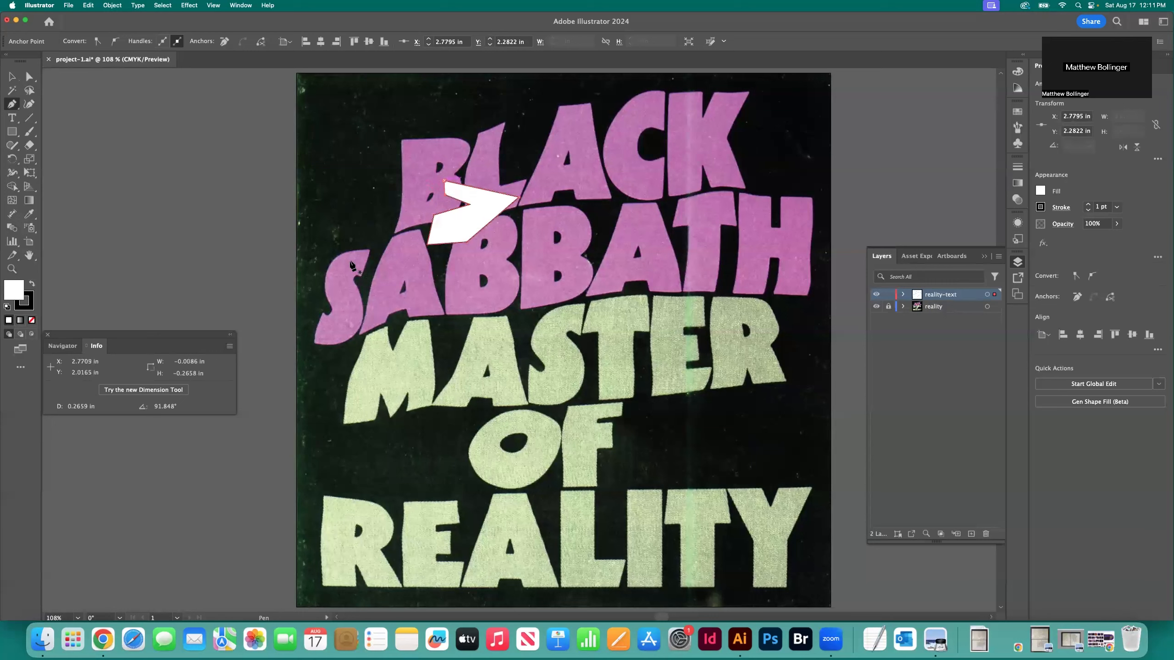
{"action": "key", "text": "v"}
{"action": "left_click_drag", "start_coordinate": [480, 208], "coordinate": [731, 227]}
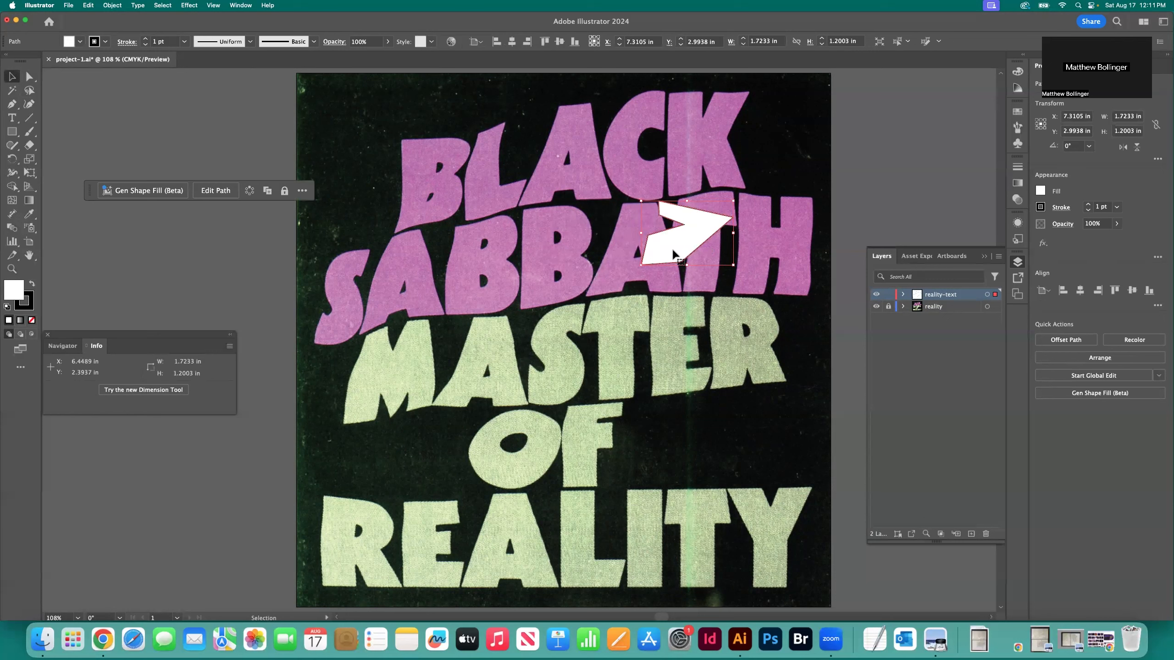
{"action": "key", "text": "Delete"}
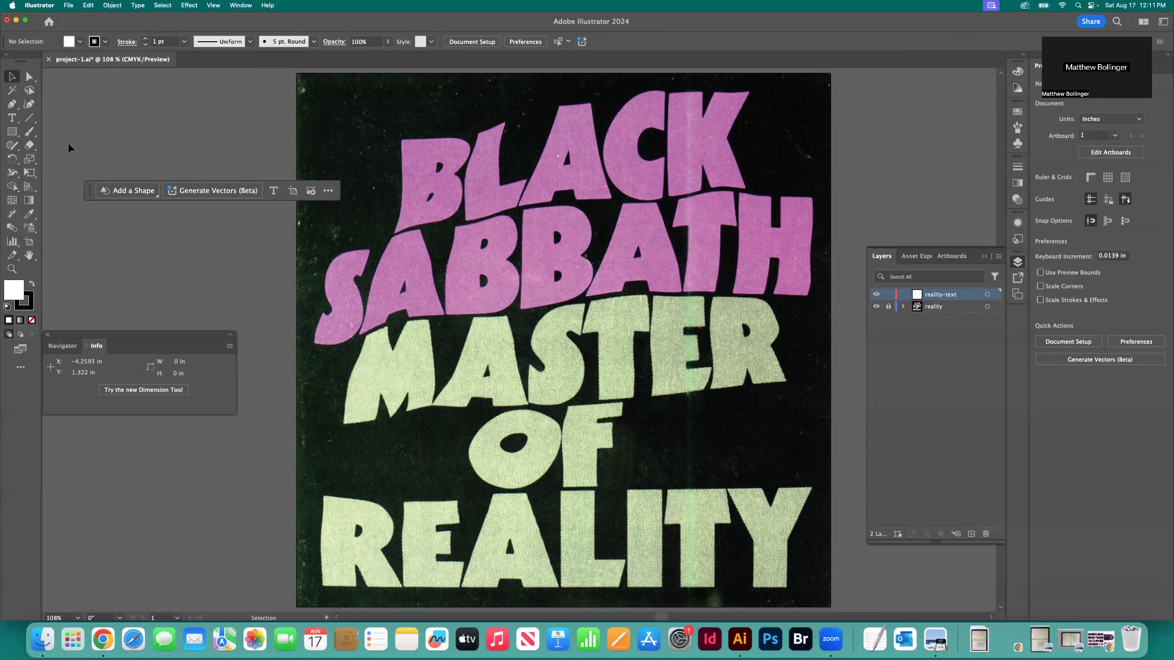
Move the floating contextual task bar away from the BLACK lettering to clear the work area
{"action": "left_click_drag", "start_coordinate": [90, 188], "coordinate": [48, 558]}
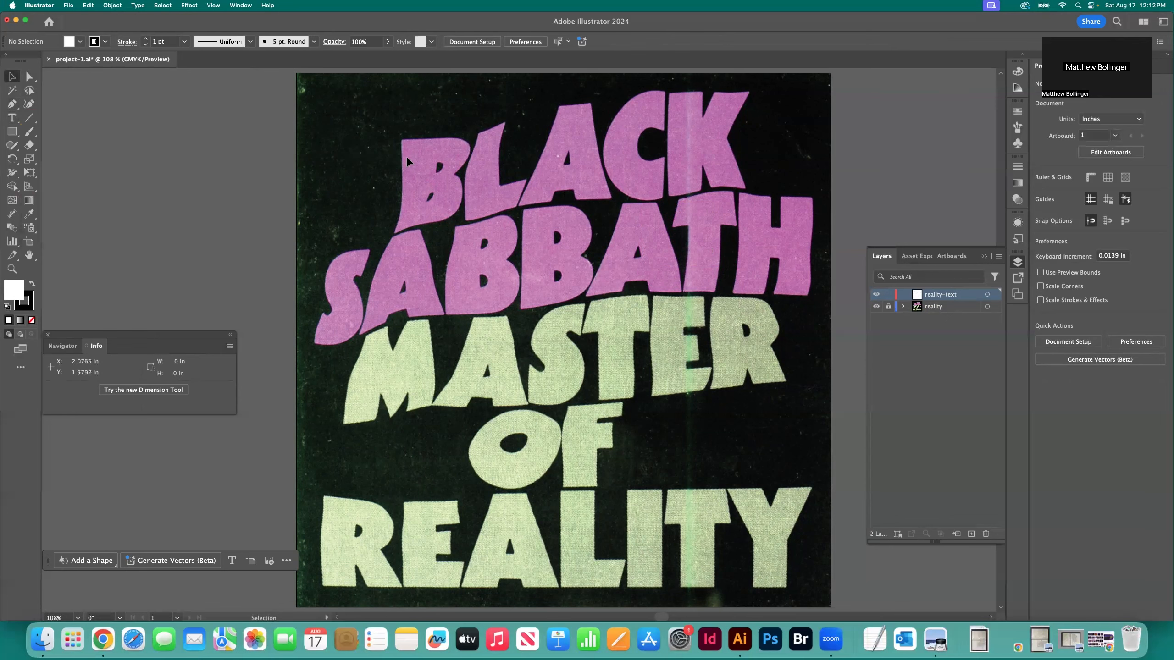
{"action": "key", "text": "super+equal"}
{"action": "scroll", "coordinate": [406, 156], "scroll_direction": "up", "scroll_amount": 5}
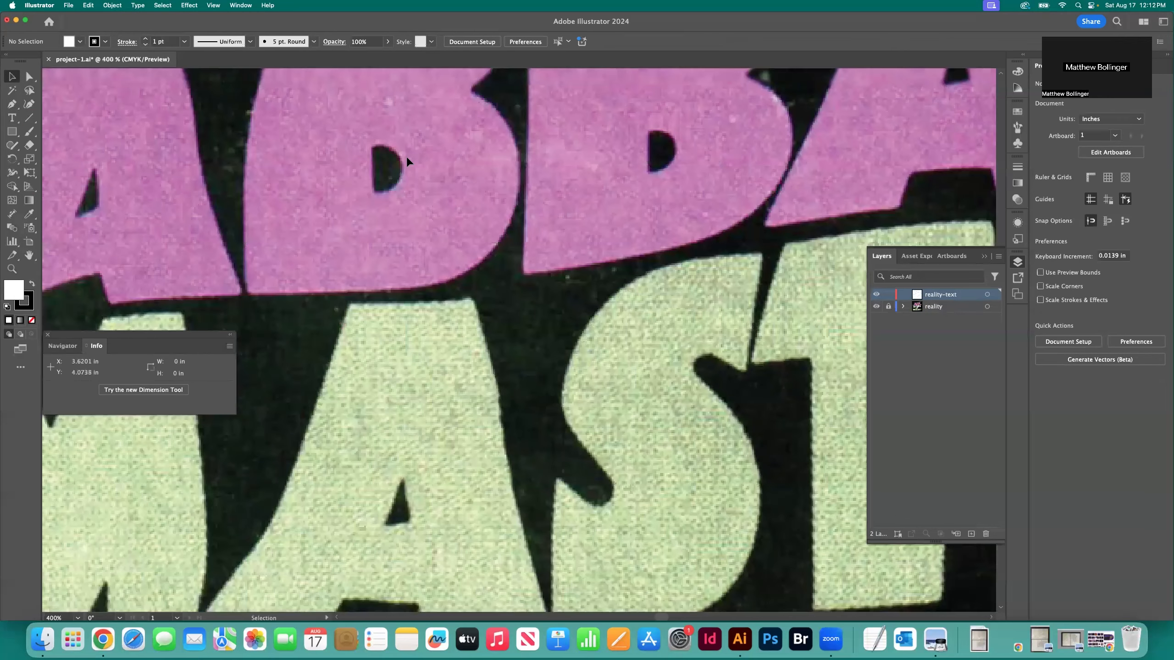
{"action": "scroll", "coordinate": [406, 156], "scroll_direction": "up", "scroll_amount": 10}
{"action": "scroll", "coordinate": [406, 156], "scroll_direction": "left", "scroll_amount": 6}
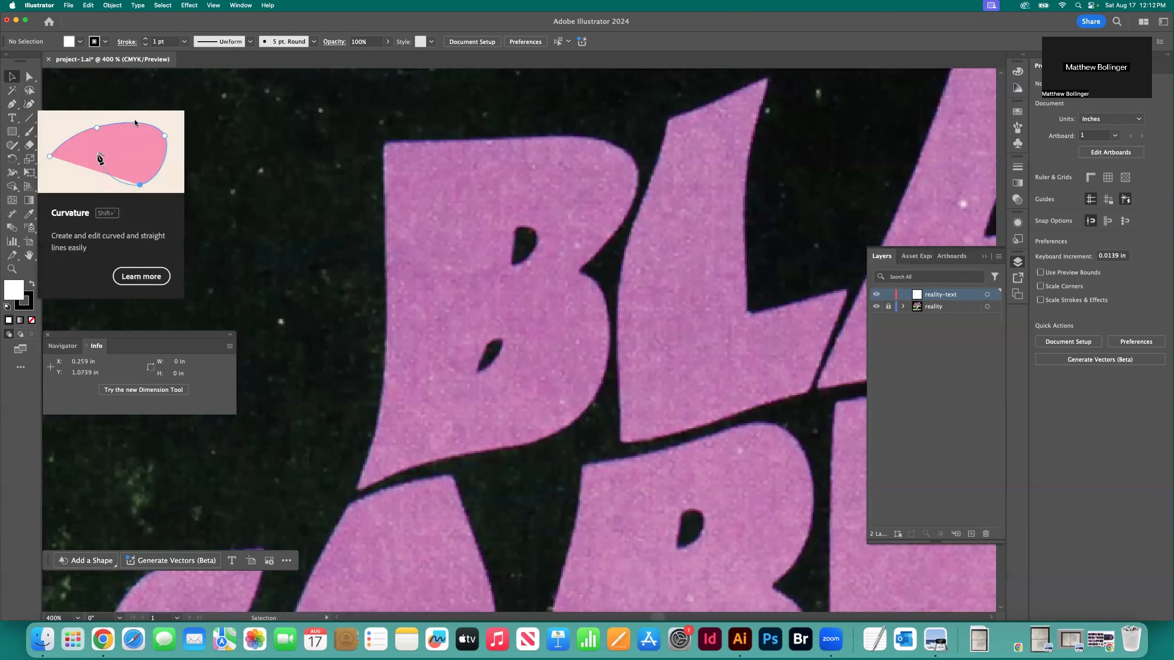
Draw a five-point wavy test path with the Curvature tool on the dark area beside the B of BLACK
{"action": "left_click", "coordinate": [29, 105]}
{"action": "left_click", "coordinate": [243, 108]}
{"action": "left_click", "coordinate": [280, 141]}
{"action": "left_click", "coordinate": [277, 166]}
{"action": "left_click", "coordinate": [306, 195]}
{"action": "left_click", "coordinate": [316, 218]}
Draw a closed five-point, straight-sided test shape with the Pen tool beside the wavy path
{"action": "left_click", "coordinate": [11, 104]}
{"action": "left_click", "coordinate": [287, 215]}
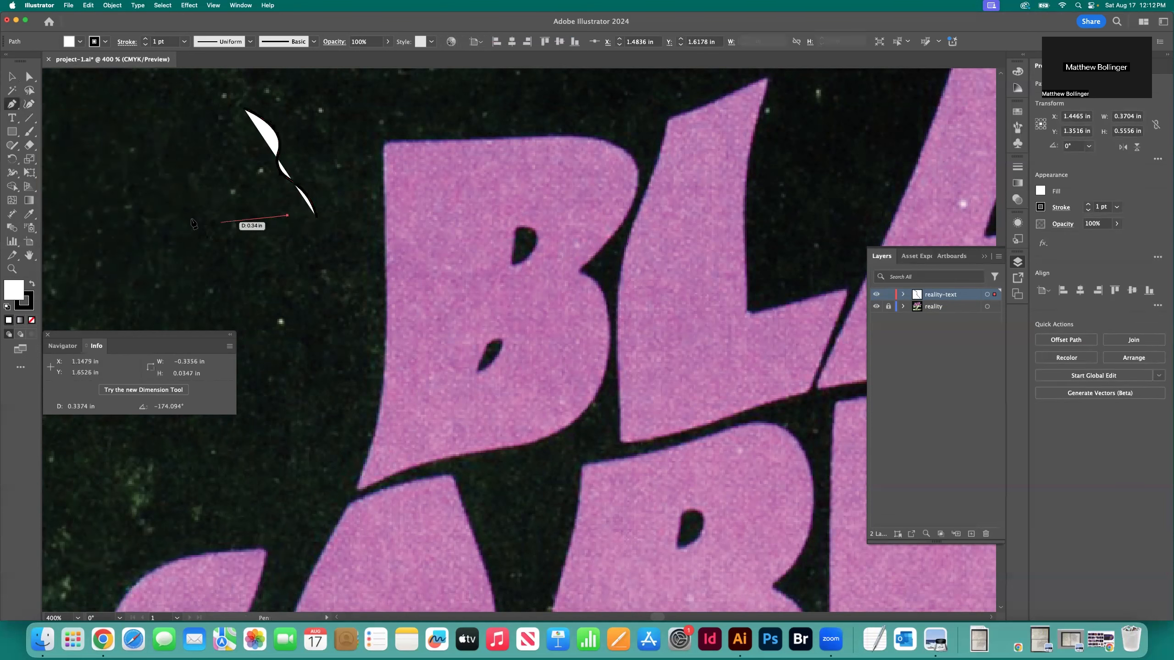
{"action": "left_click", "coordinate": [154, 207]}
{"action": "left_click", "coordinate": [138, 170]}
{"action": "left_click", "coordinate": [226, 163]}
{"action": "left_click", "coordinate": [244, 191]}
{"action": "left_click", "coordinate": [288, 215]}
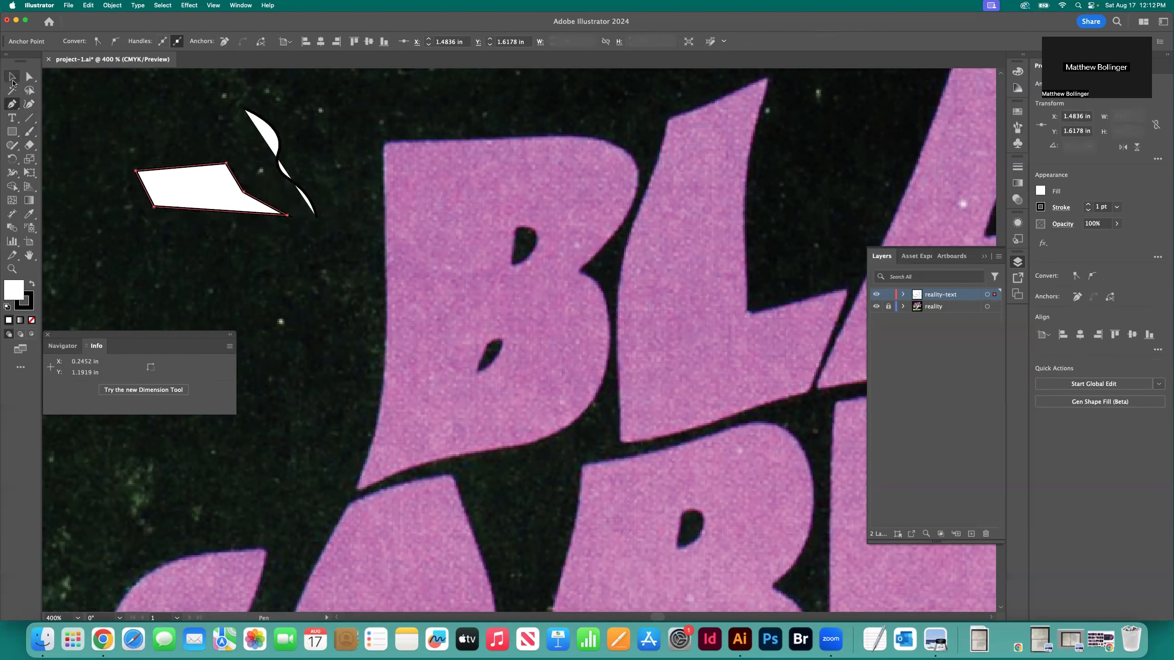
Deselect the polygon and start an open five-point Pen path about 0.65 by 0.17 in below it
{"action": "left_click", "coordinate": [13, 82]}
{"action": "left_click", "coordinate": [93, 125]}
{"action": "left_click", "coordinate": [12, 104]}
{"action": "left_click", "coordinate": [183, 287]}
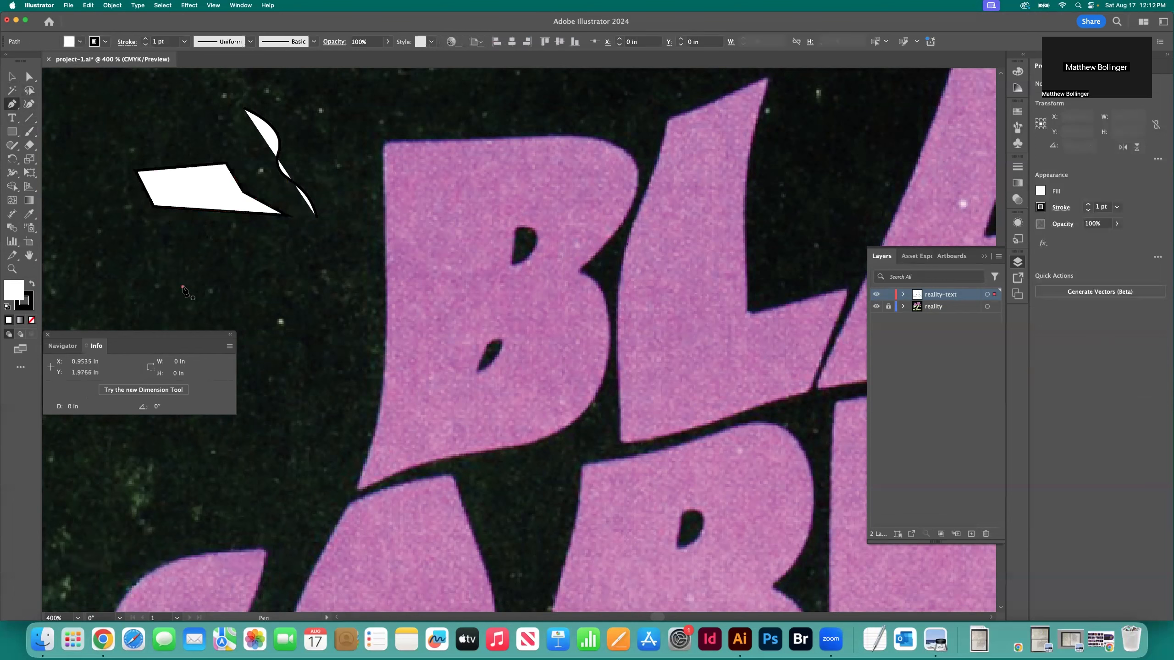
{"action": "left_click", "coordinate": [268, 273]}
{"action": "left_click", "coordinate": [285, 287]}
{"action": "left_click_drag", "start_coordinate": [310, 292], "coordinate": [313, 312]}
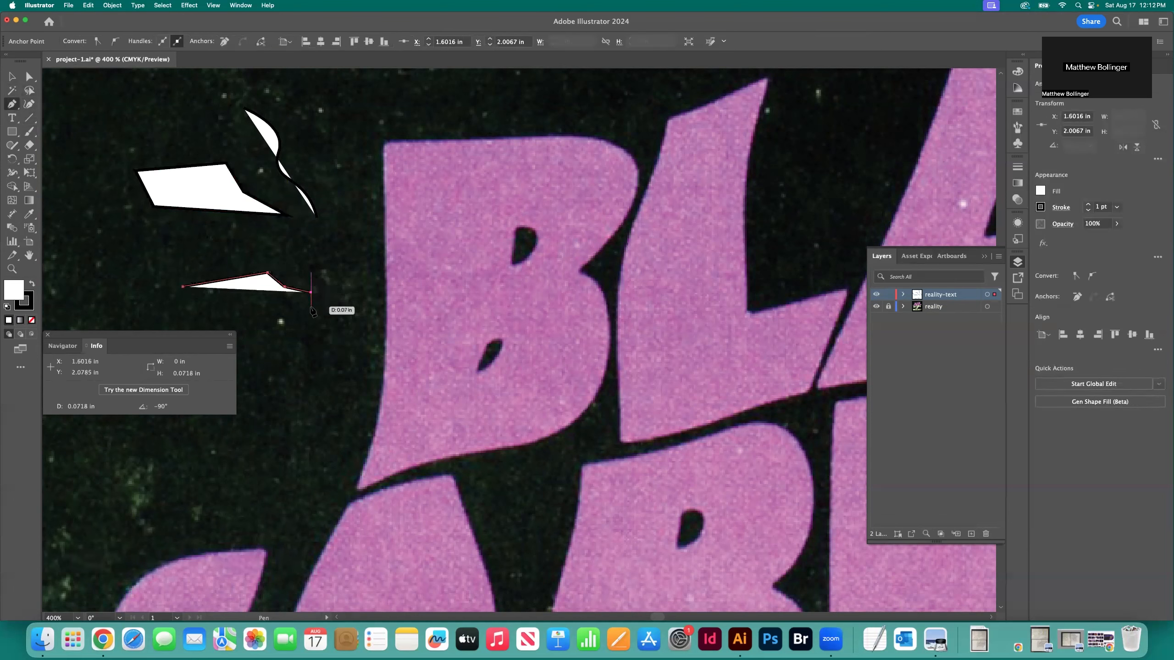
{"action": "left_click", "coordinate": [311, 307]}
Extend the open test path with the Curvature tool, adding curved points around to its hooked end, about 0.95 by 0.36 in overall
{"action": "left_click", "coordinate": [29, 104]}
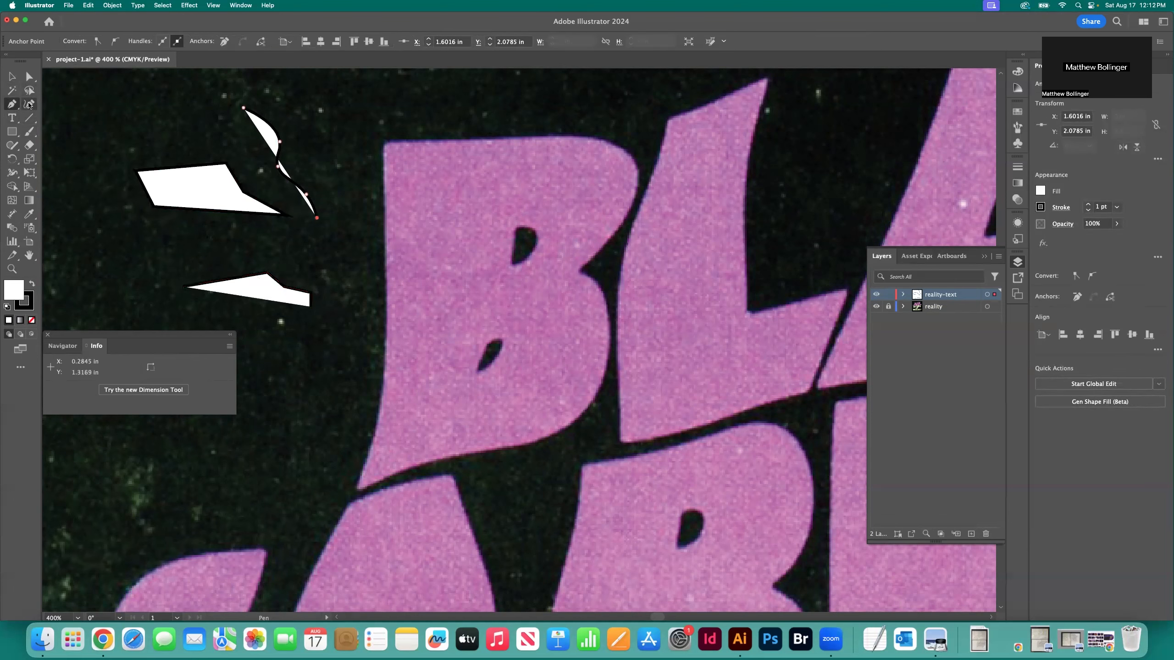
{"action": "left_click", "coordinate": [292, 331]}
{"action": "left_click", "coordinate": [240, 308]}
{"action": "left_click", "coordinate": [202, 314]}
{"action": "left_click", "coordinate": [150, 313]}
{"action": "left_click", "coordinate": [124, 288]}
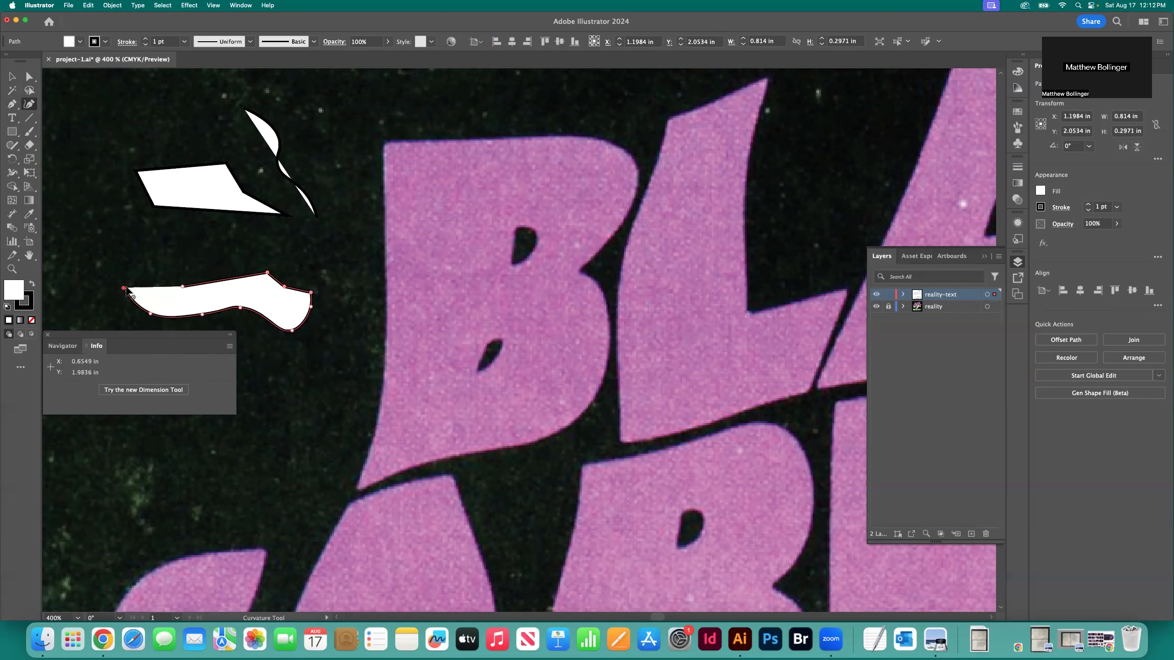
{"action": "left_click", "coordinate": [136, 269]}
{"action": "left_click", "coordinate": [165, 263]}
{"action": "left_click", "coordinate": [160, 281]}
{"action": "key", "text": "p"}
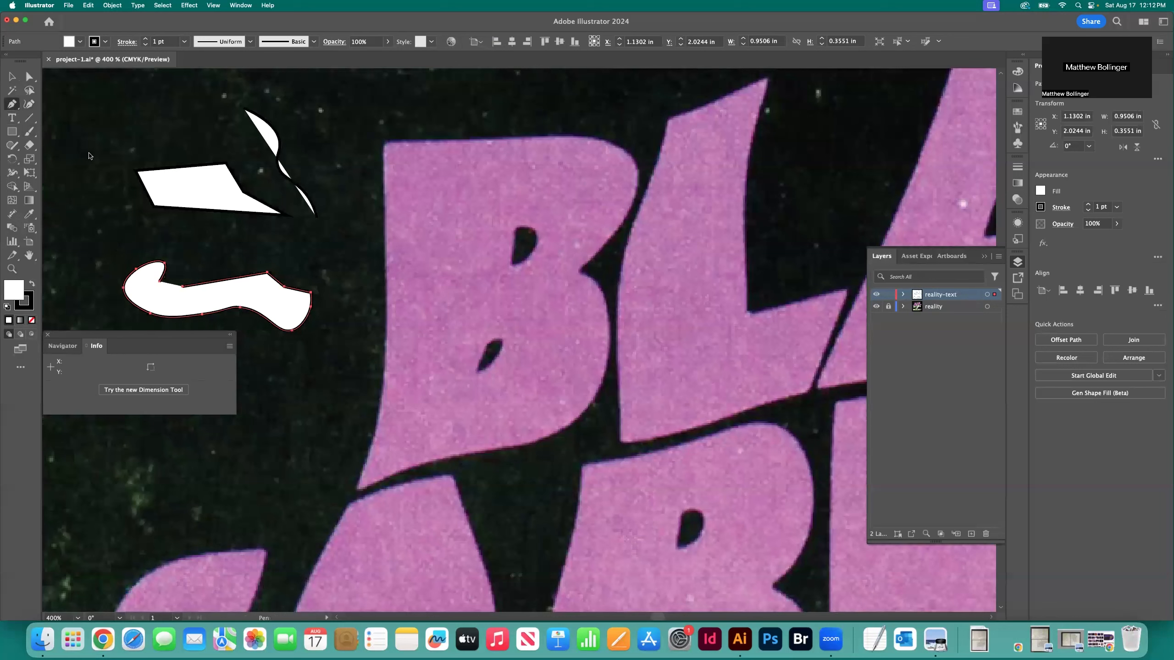
Move the mixed straight-and-curved test shape onto the edge of the B and delete all three test shapes
{"action": "left_click_drag", "start_coordinate": [161, 281], "coordinate": [348, 339]}
{"action": "key", "text": "v"}
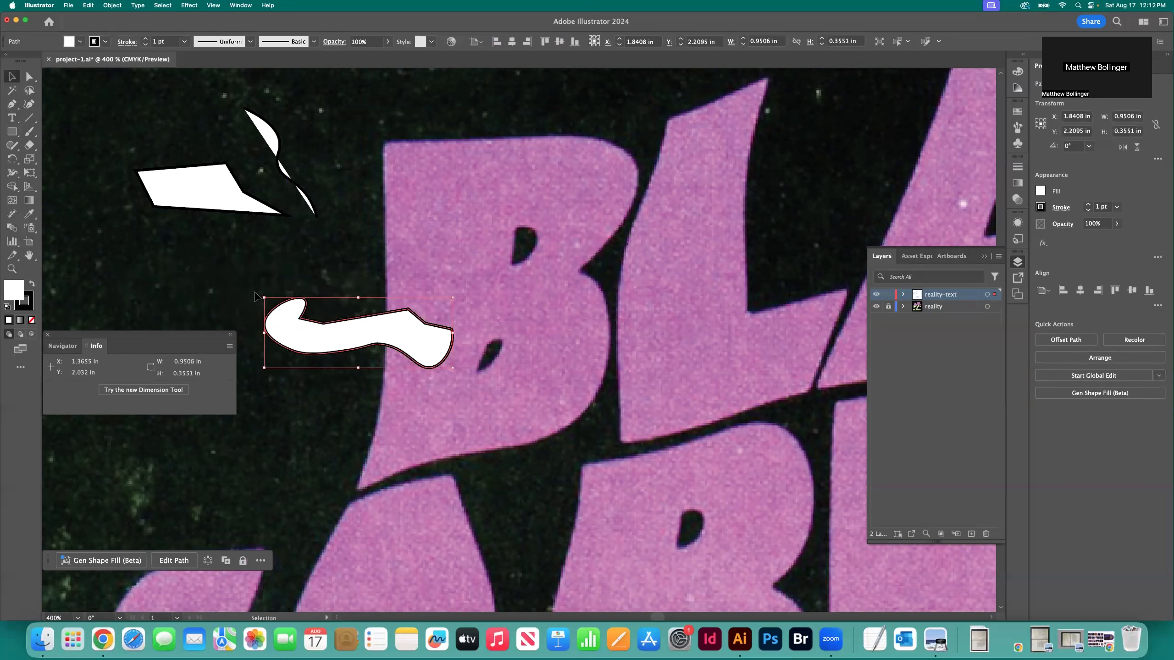
{"action": "key", "text": "Delete"}
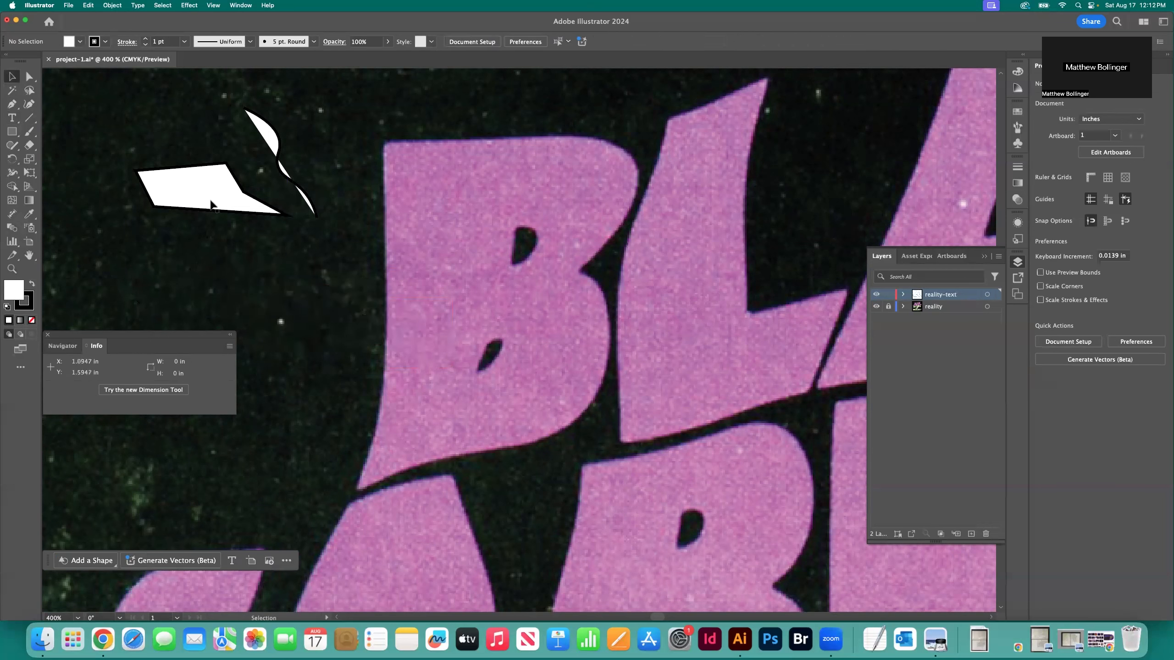
{"action": "left_click", "coordinate": [209, 191]}
{"action": "key", "text": "Delete"}
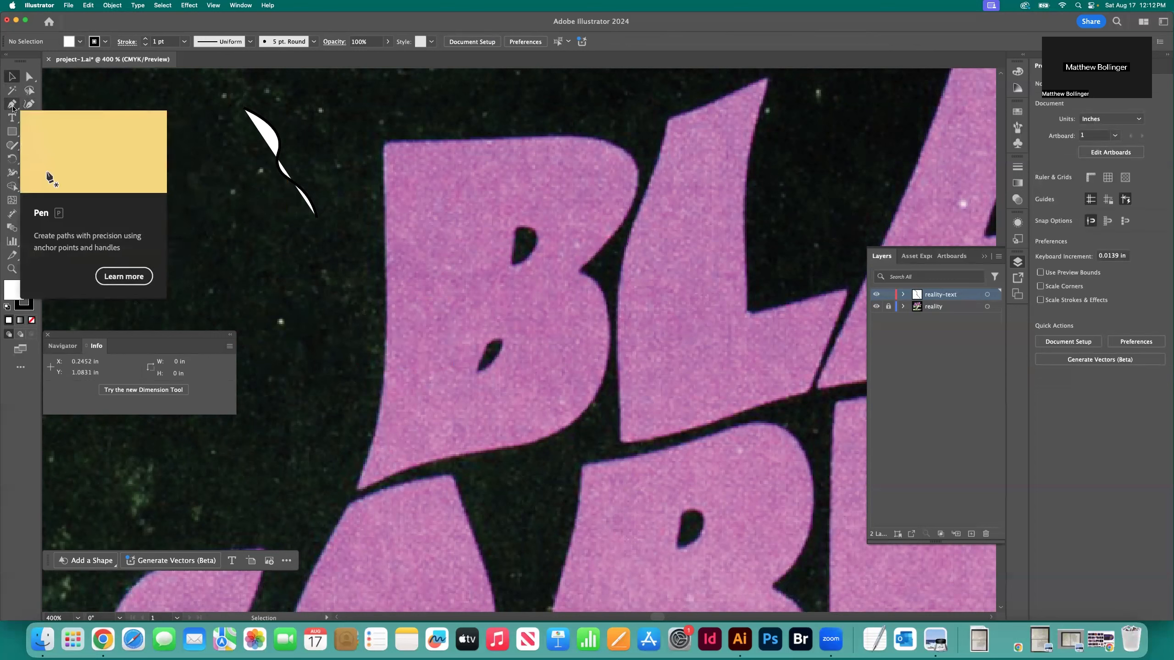
{"action": "left_click", "coordinate": [279, 143]}
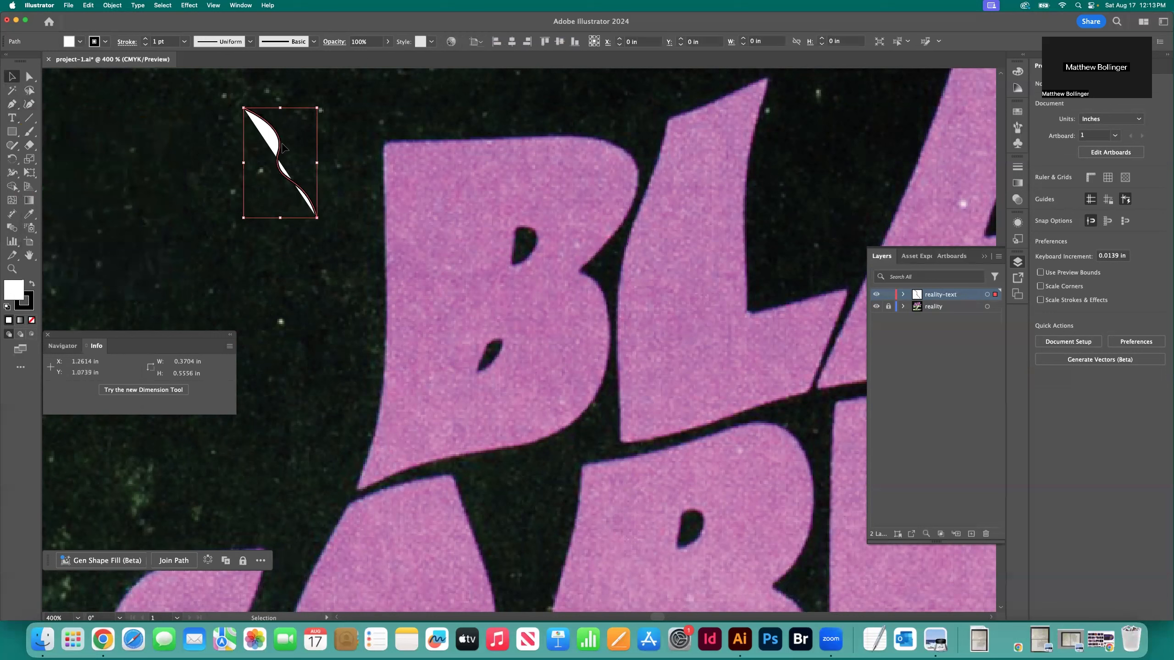
{"action": "key", "text": "BackSpace"}
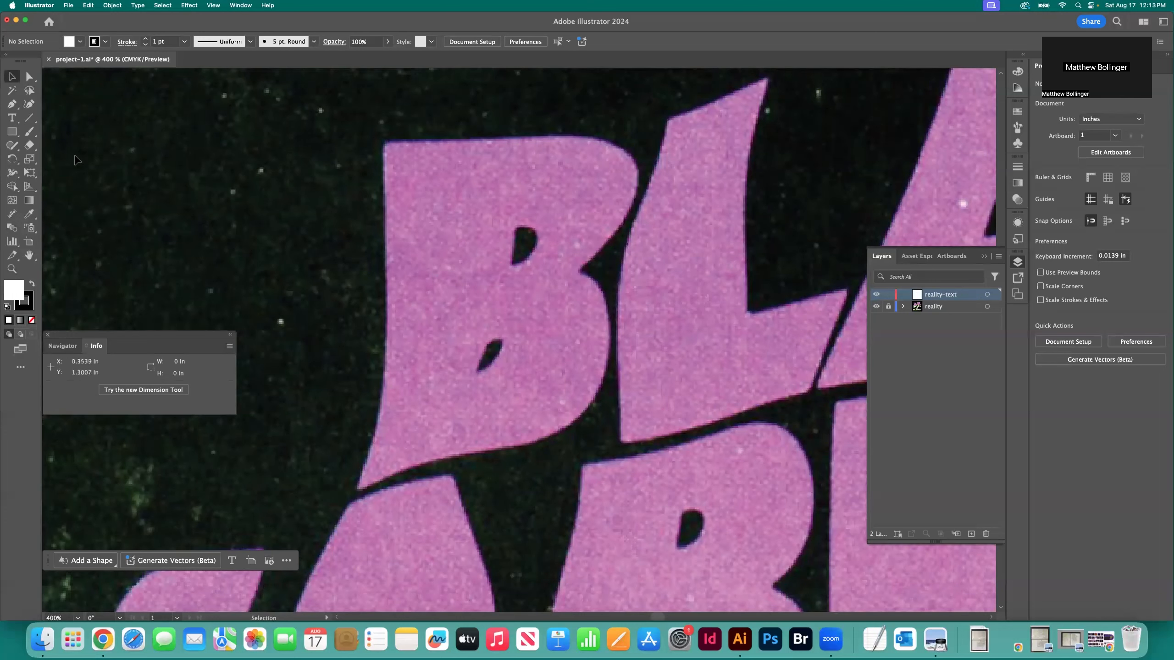
Trace the nearly straight upper edge of the B in BLACK with four Pen tool points, starting at its upper-left corner
{"action": "left_click", "coordinate": [16, 107]}
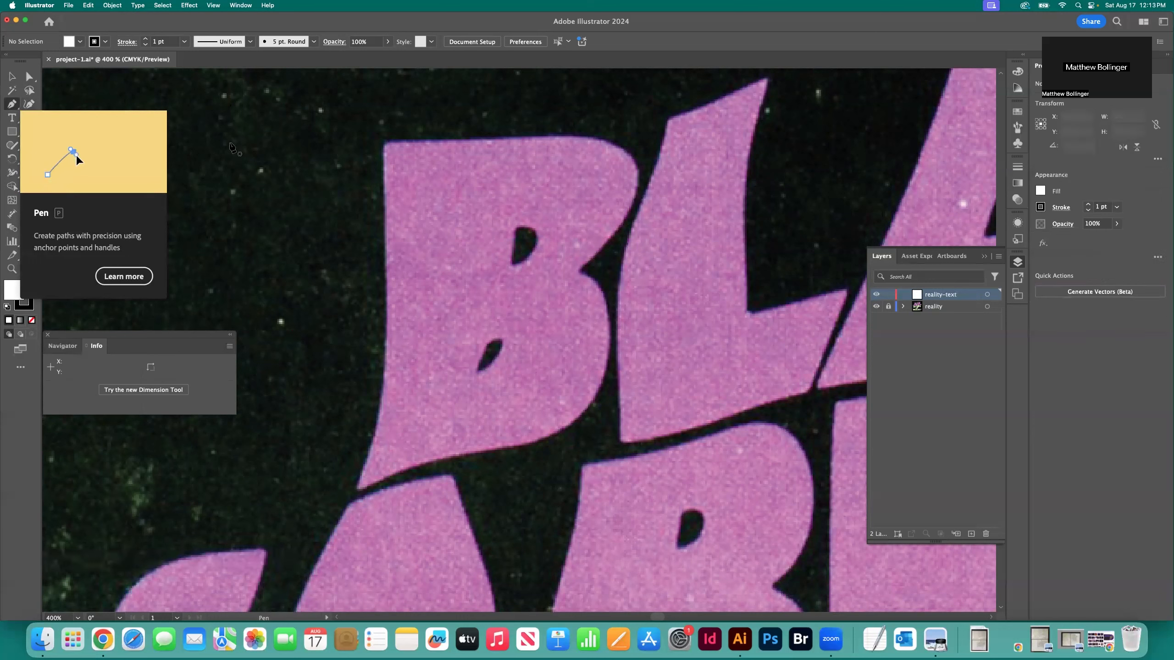
{"action": "left_click", "coordinate": [386, 144]}
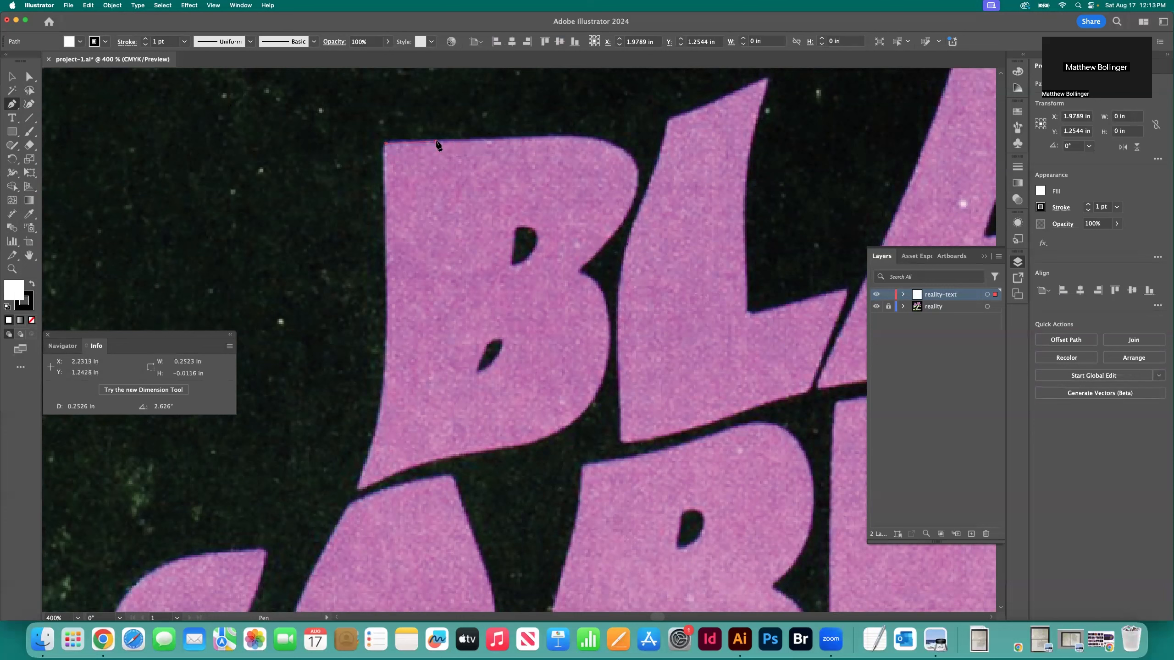
{"action": "left_click", "coordinate": [435, 142]}
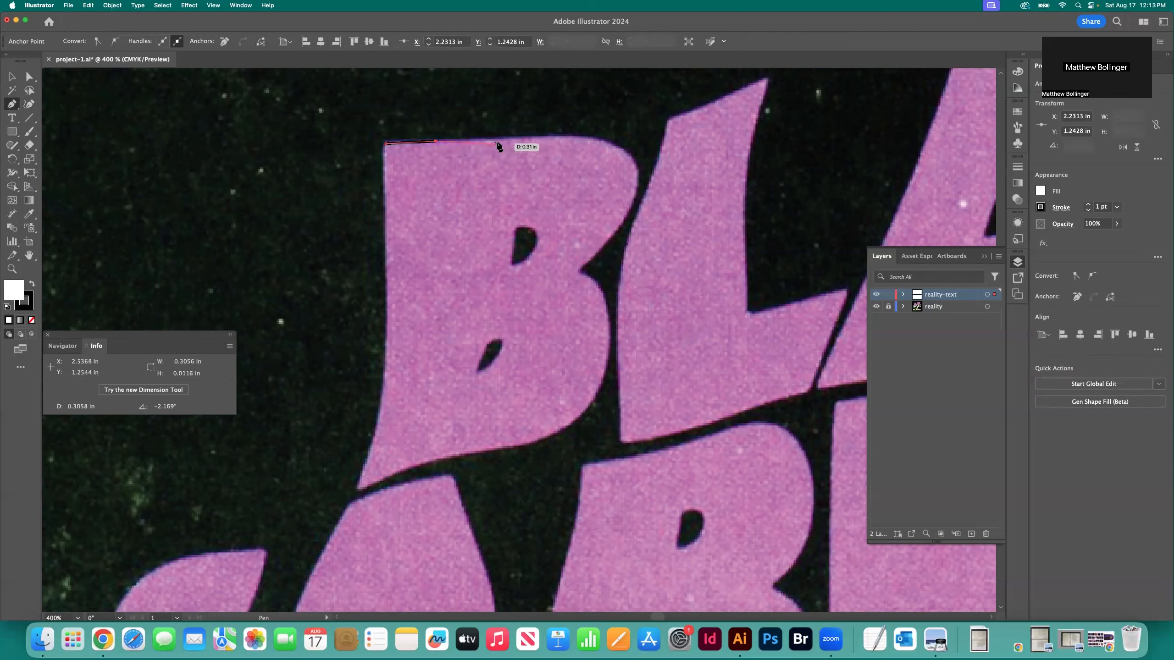
{"action": "left_click", "coordinate": [497, 140]}
{"action": "left_click", "coordinate": [556, 137]}
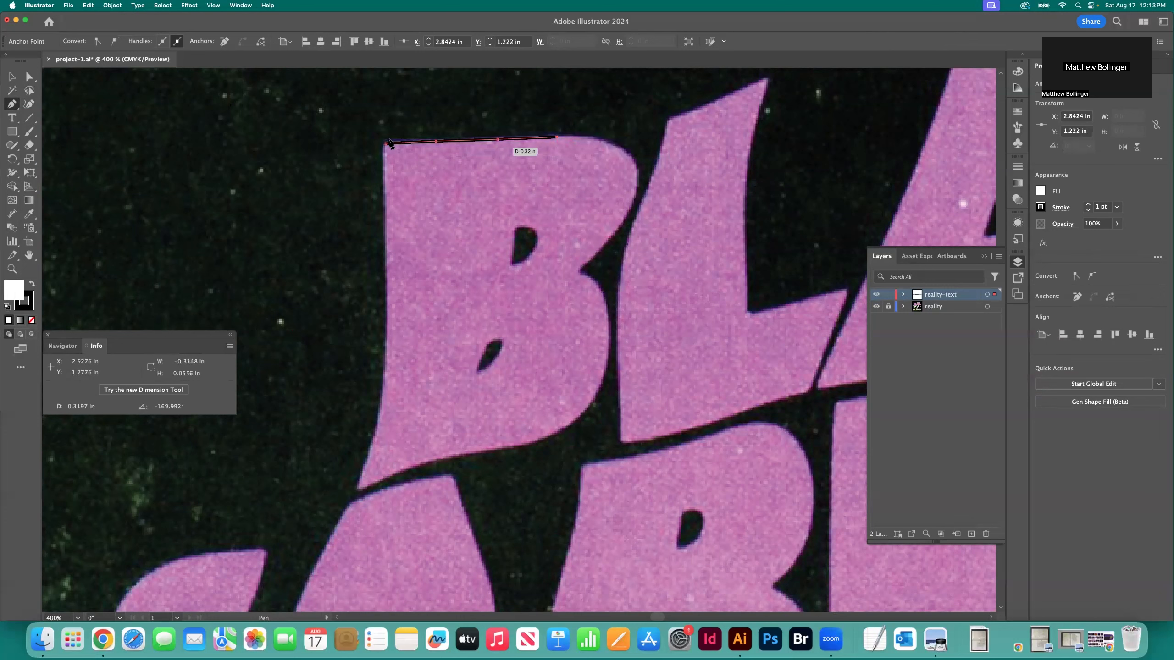
Continue the path with the Curvature tool around the B's upper bowl to the inner notch between the bowls
{"action": "left_click", "coordinate": [28, 103]}
{"action": "left_click", "coordinate": [600, 140]}
{"action": "left_click", "coordinate": [624, 152]}
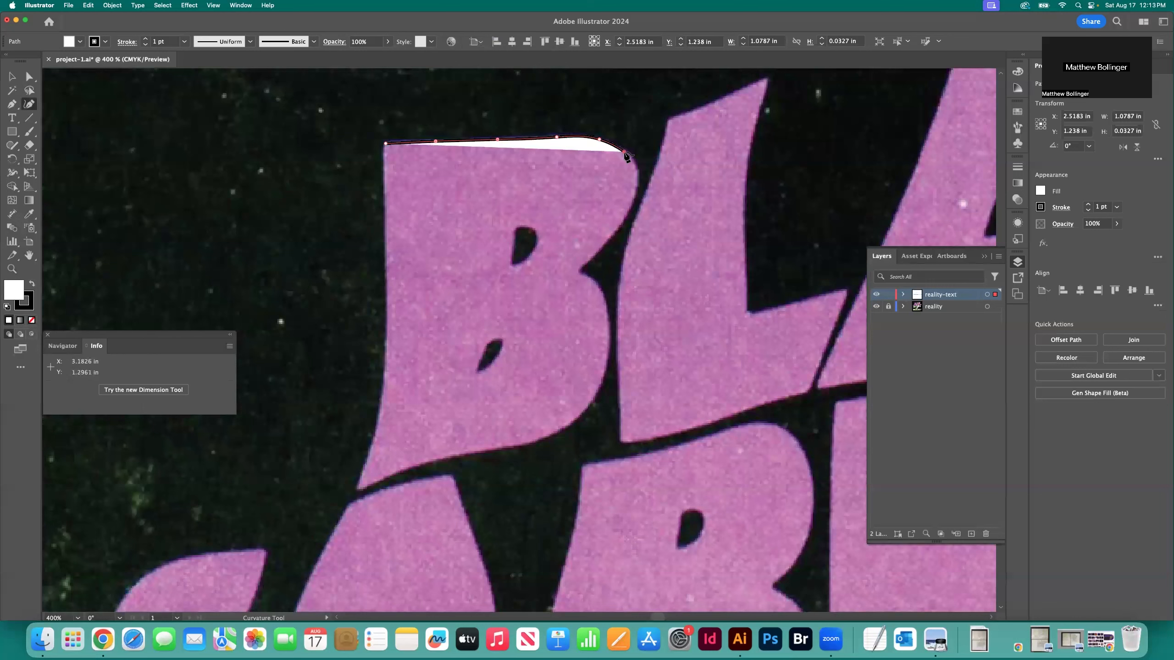
{"action": "left_click", "coordinate": [637, 171]}
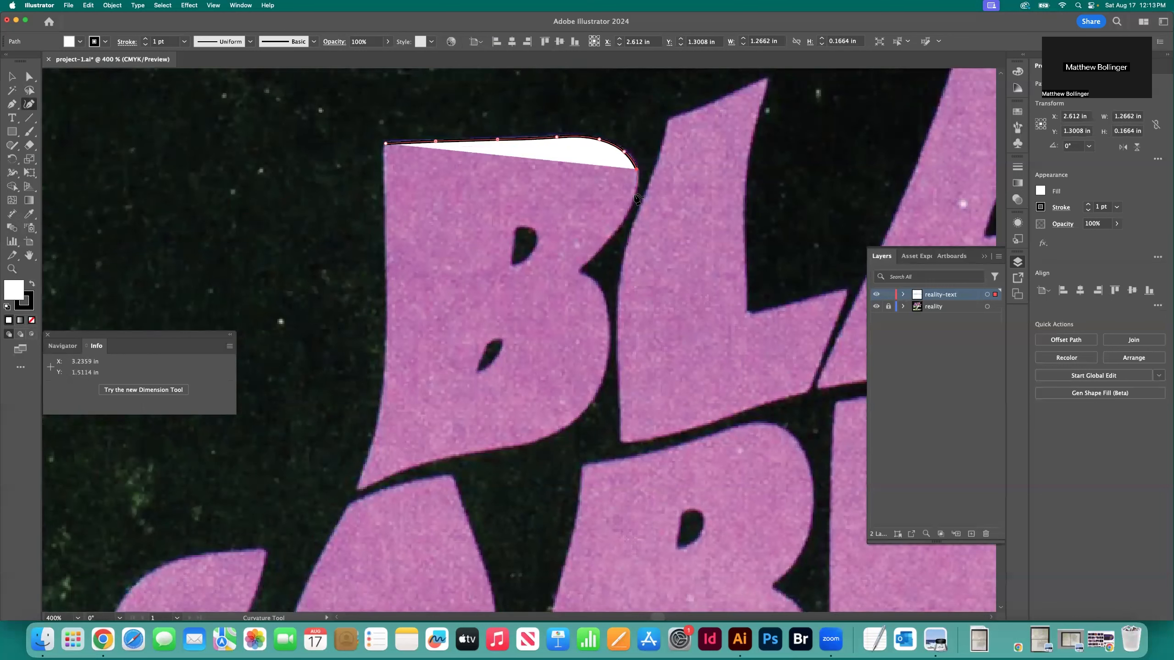
{"action": "left_click", "coordinate": [634, 195]}
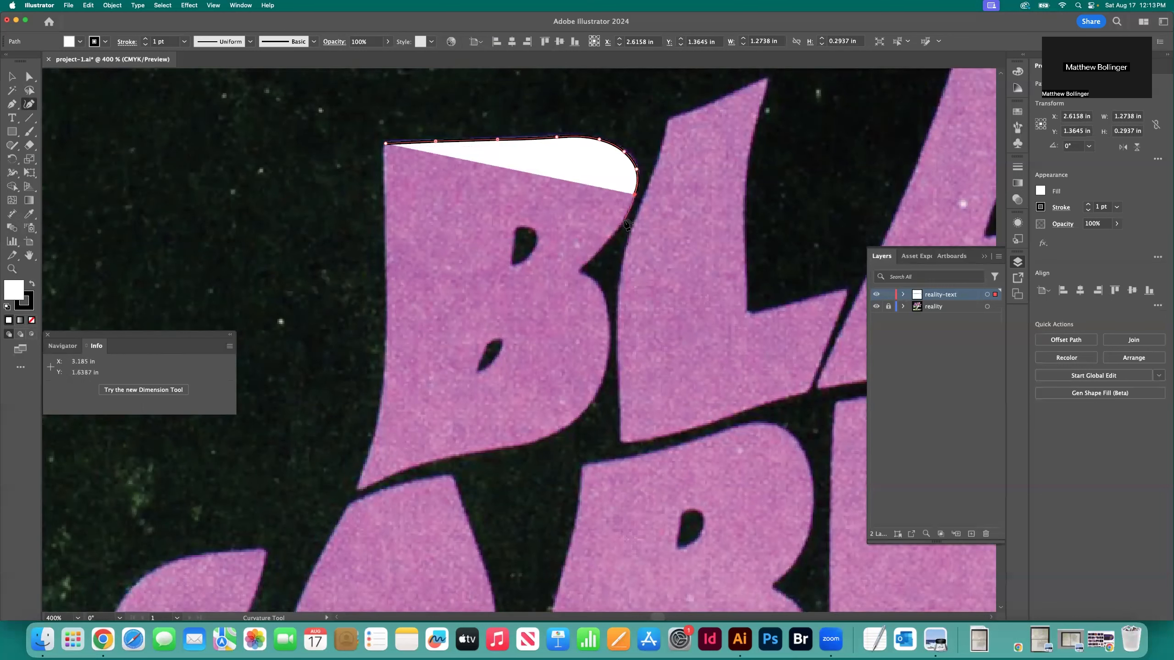
{"action": "left_click", "coordinate": [625, 220]}
{"action": "left_click", "coordinate": [600, 251]}
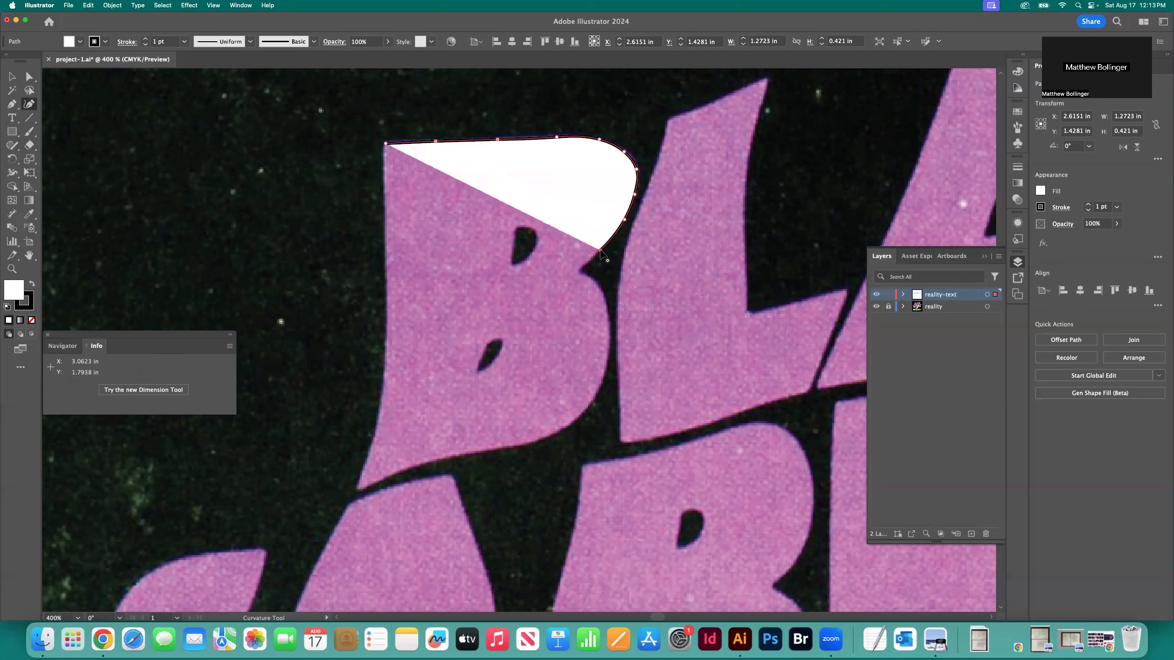
{"action": "left_click", "coordinate": [581, 271]}
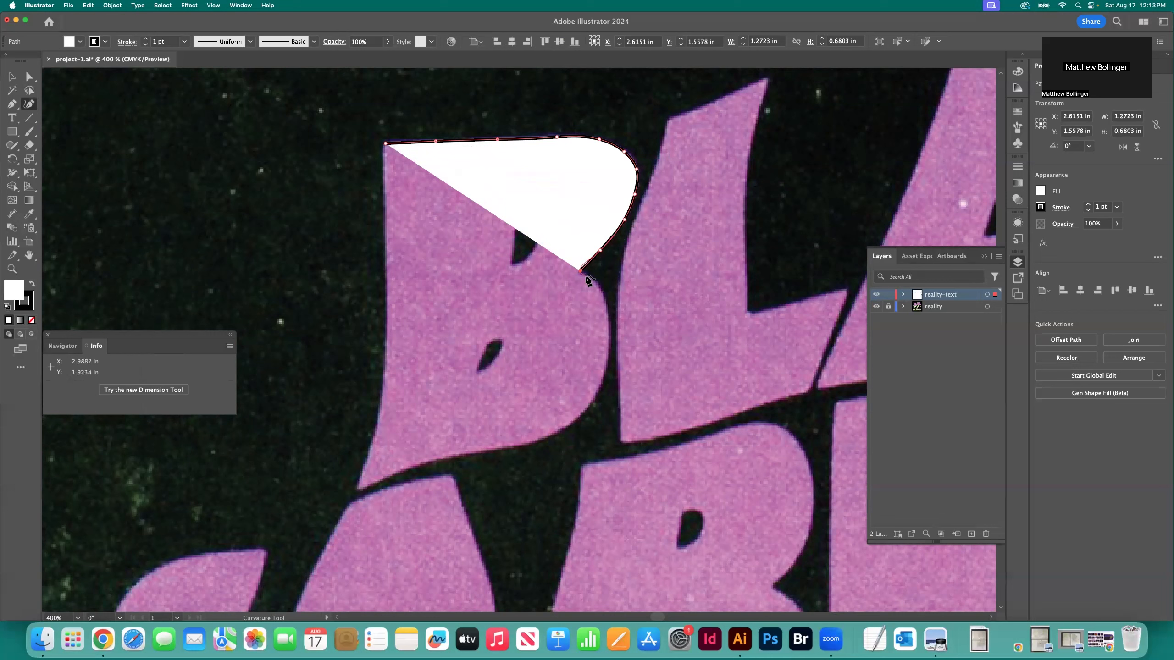
Trace the B's lower bowl with curved points from the notch around to the letter's lower edge
{"action": "left_click", "coordinate": [586, 277]}
{"action": "left_click", "coordinate": [599, 287]}
{"action": "left_click", "coordinate": [605, 310]}
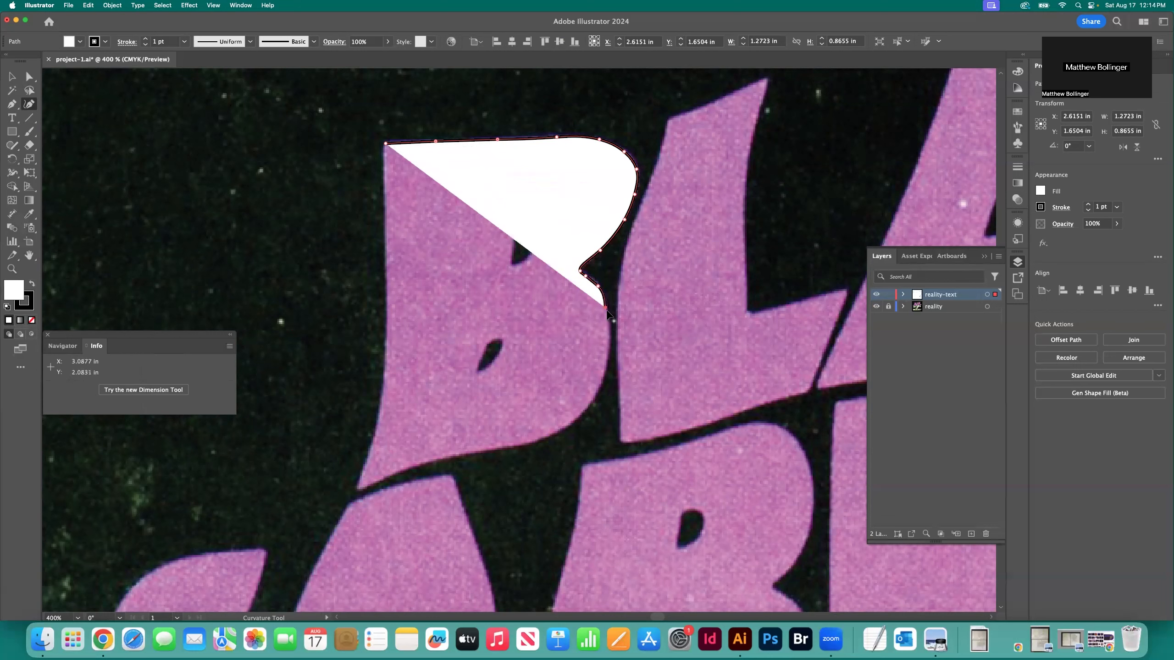
{"action": "left_click", "coordinate": [608, 357]}
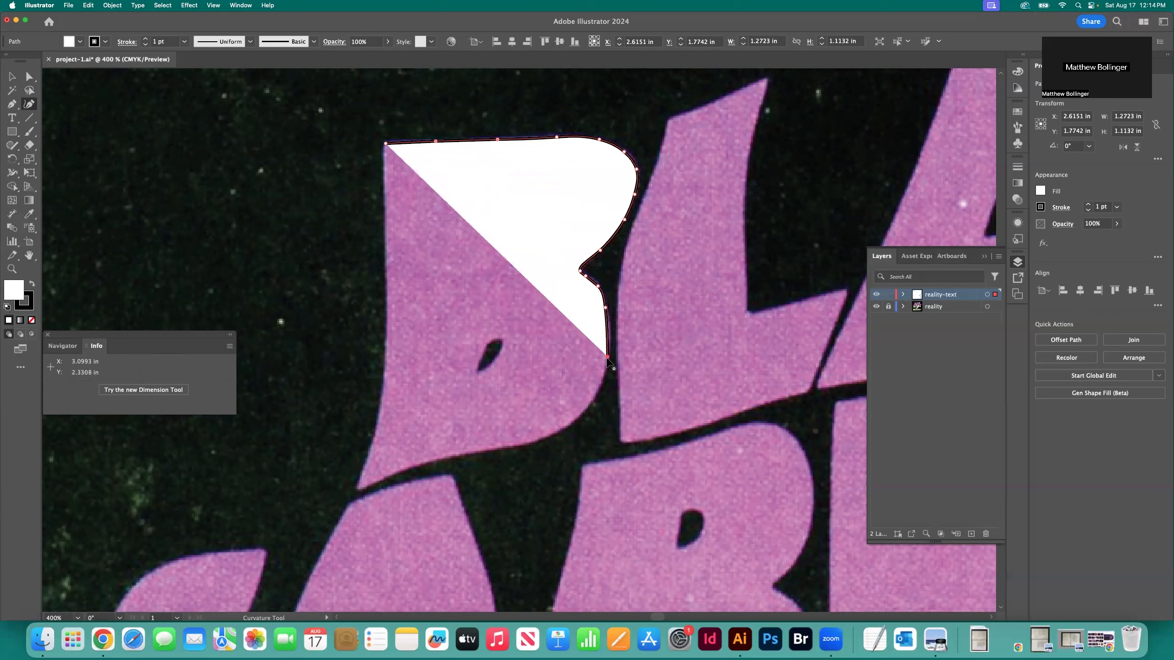
{"action": "left_click", "coordinate": [587, 407]}
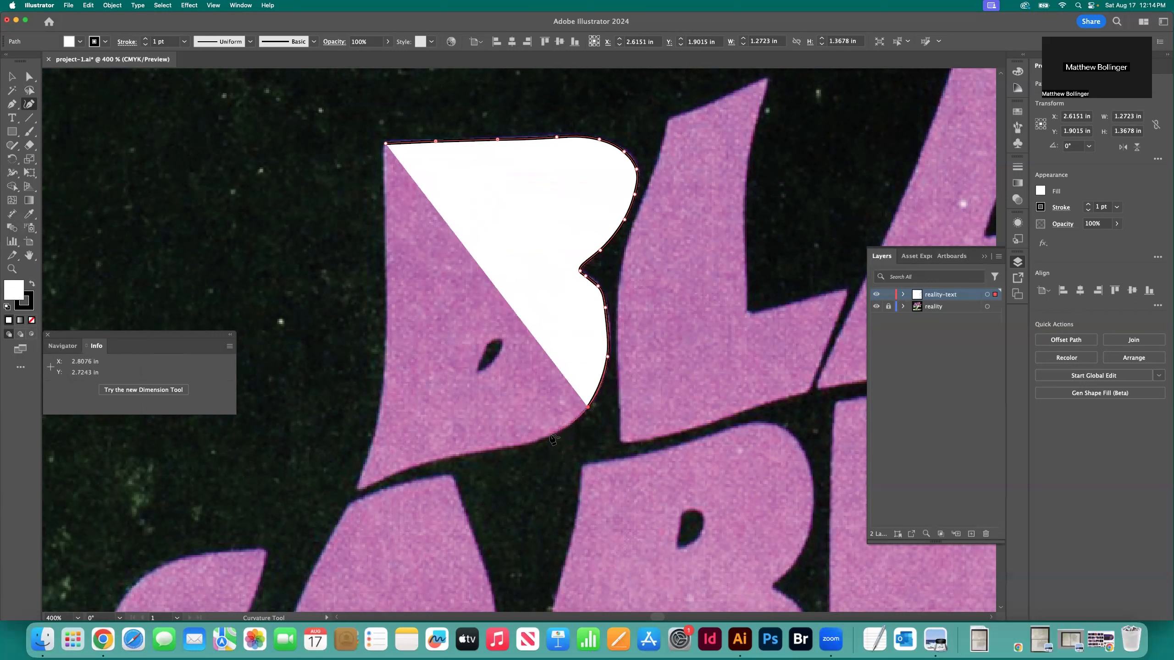
{"action": "left_click", "coordinate": [550, 435]}
{"action": "left_click", "coordinate": [512, 446]}
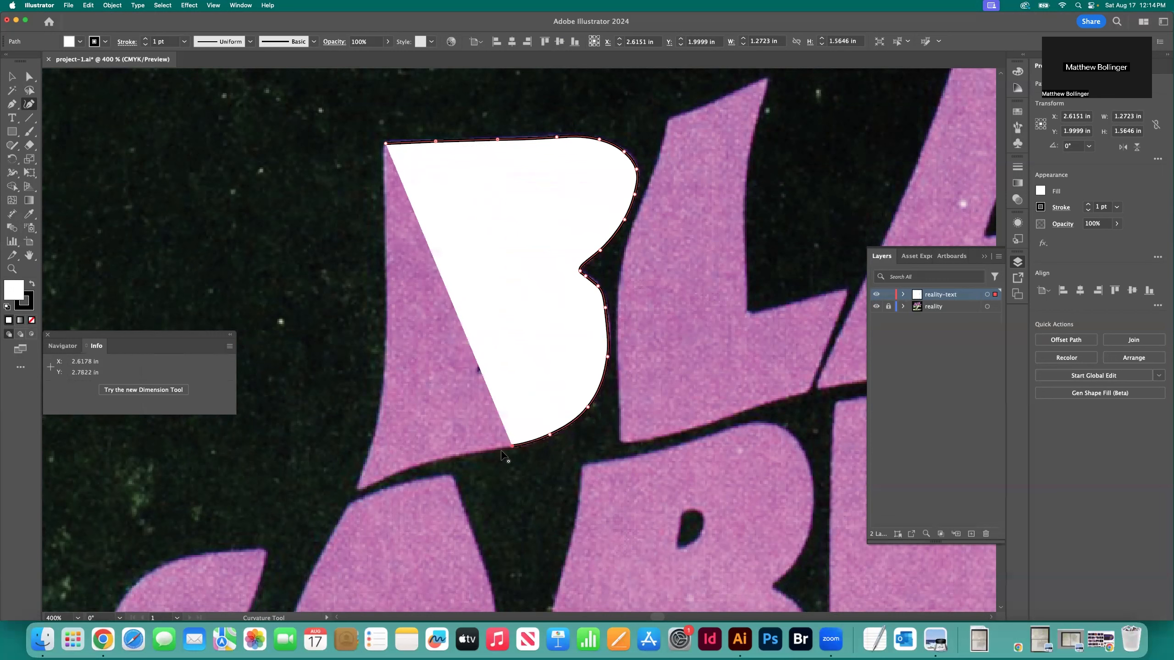
Trace the B's lower edge to its lower-left tip and add a point just above the tip, leaving the outline about 1.42 by 1.79 in
{"action": "left_click", "coordinate": [471, 451]}
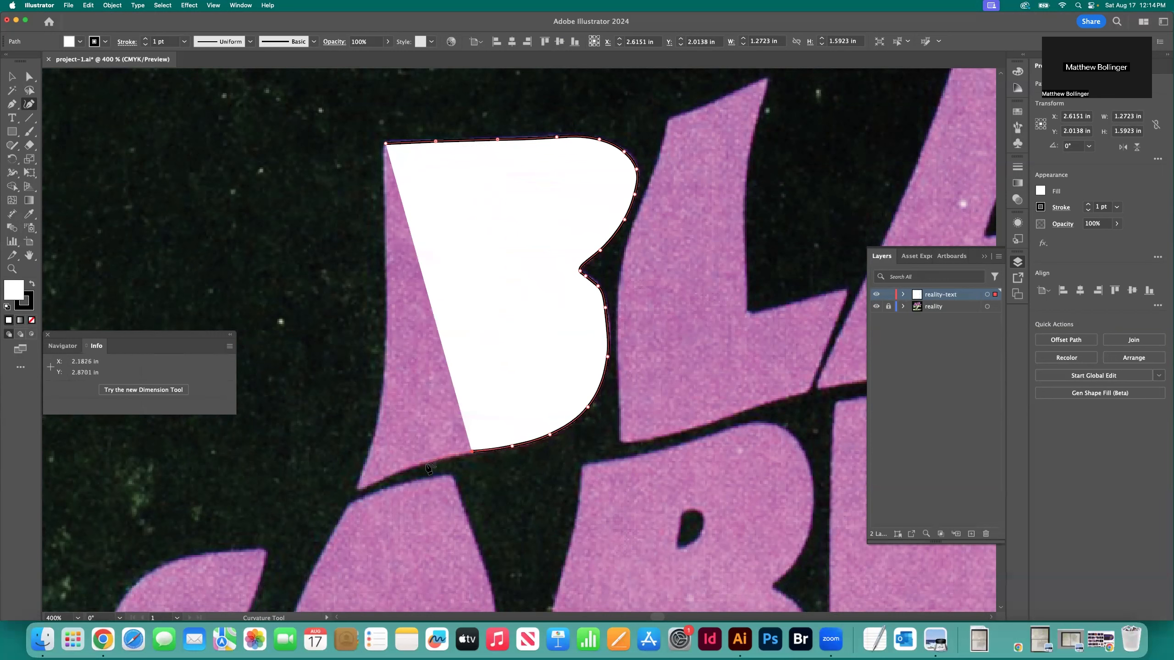
{"action": "left_click", "coordinate": [425, 462]}
{"action": "left_click", "coordinate": [385, 479]}
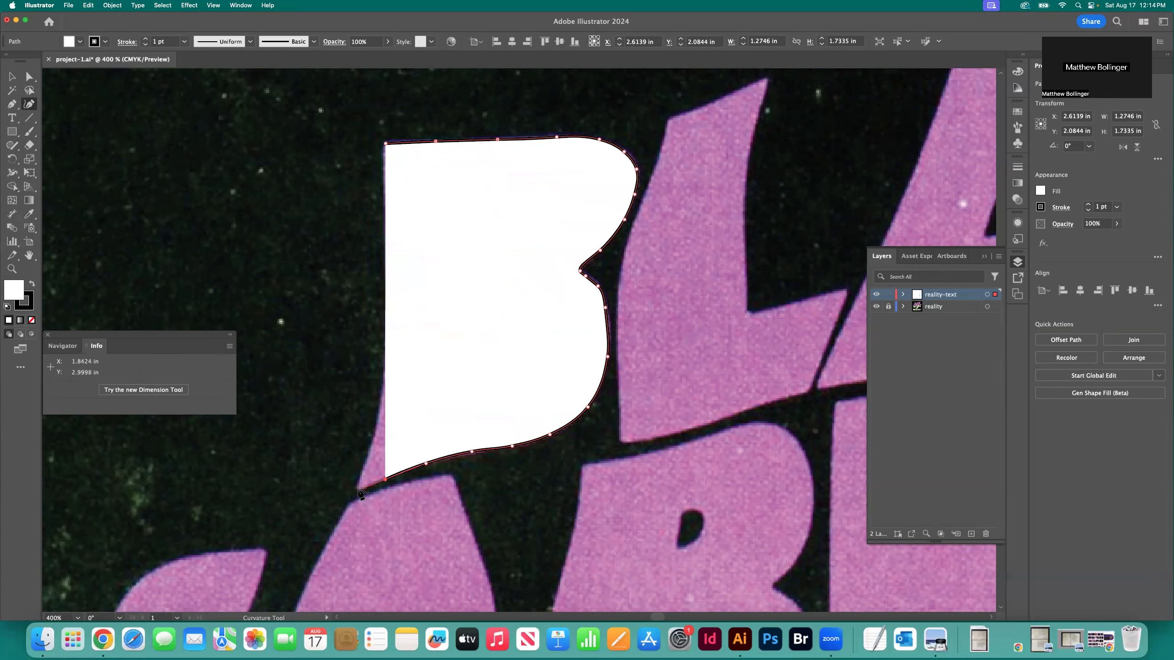
{"action": "left_click", "coordinate": [358, 489]}
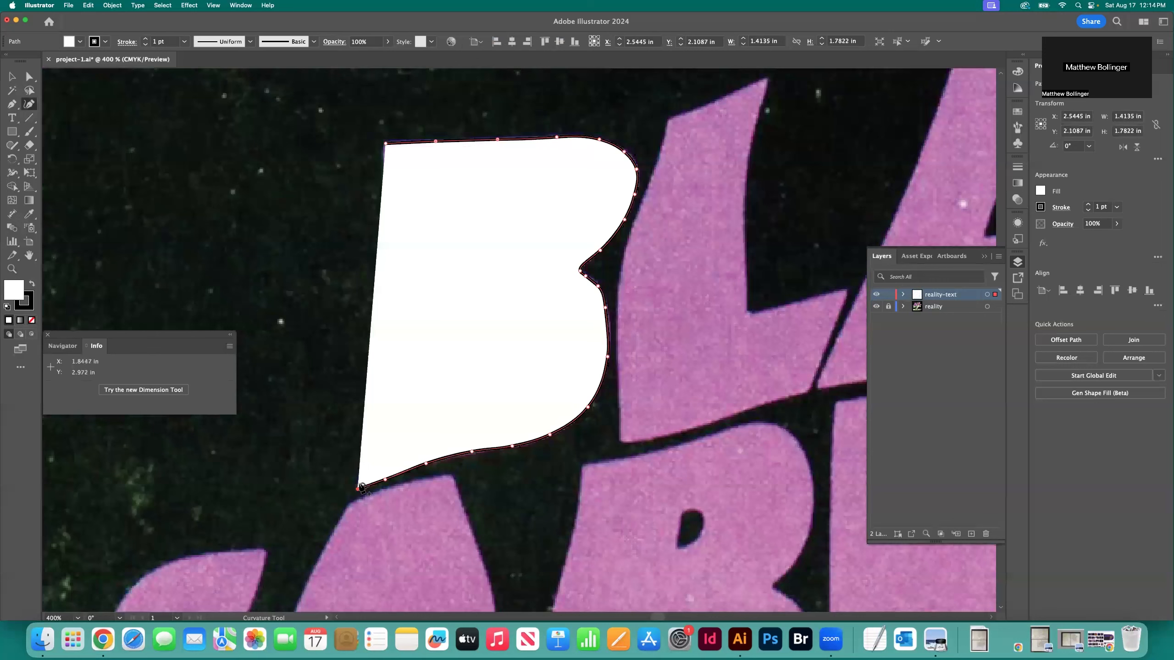
{"action": "left_click", "coordinate": [360, 481]}
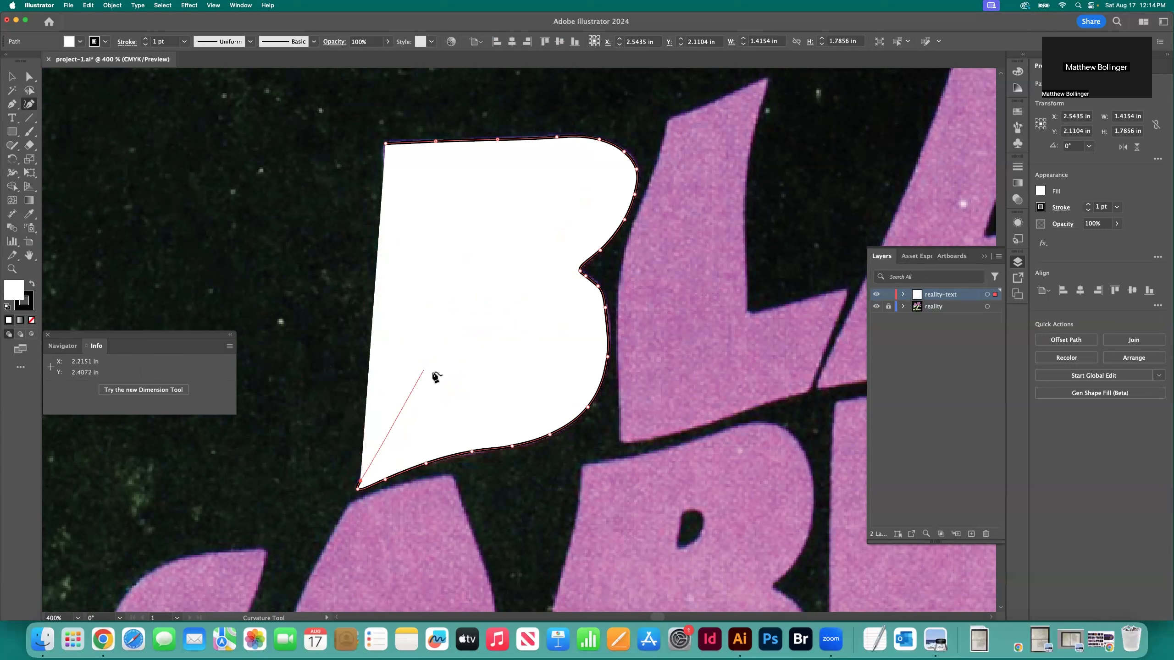
Set the traced B path's opacity to 50% to compare it with the template, and delete the path
{"action": "left_click", "coordinate": [12, 77]}
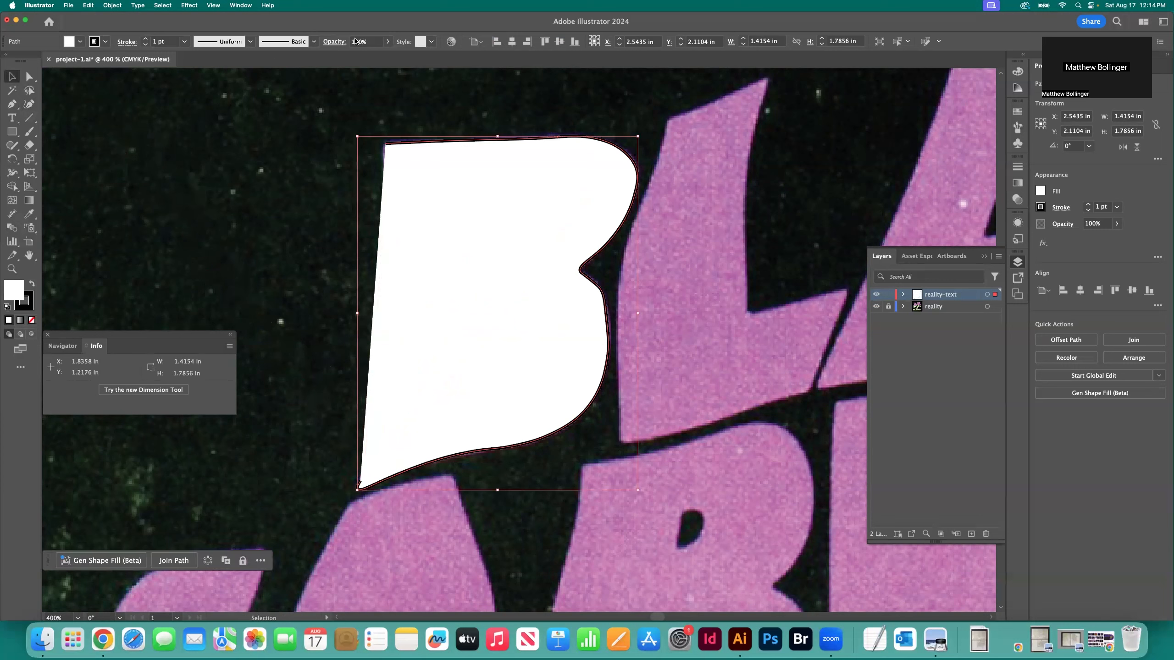
{"action": "left_click", "coordinate": [355, 42]}
{"action": "type", "text": "50"}
{"action": "key", "text": "Return"}
{"action": "left_click", "coordinate": [314, 116]}
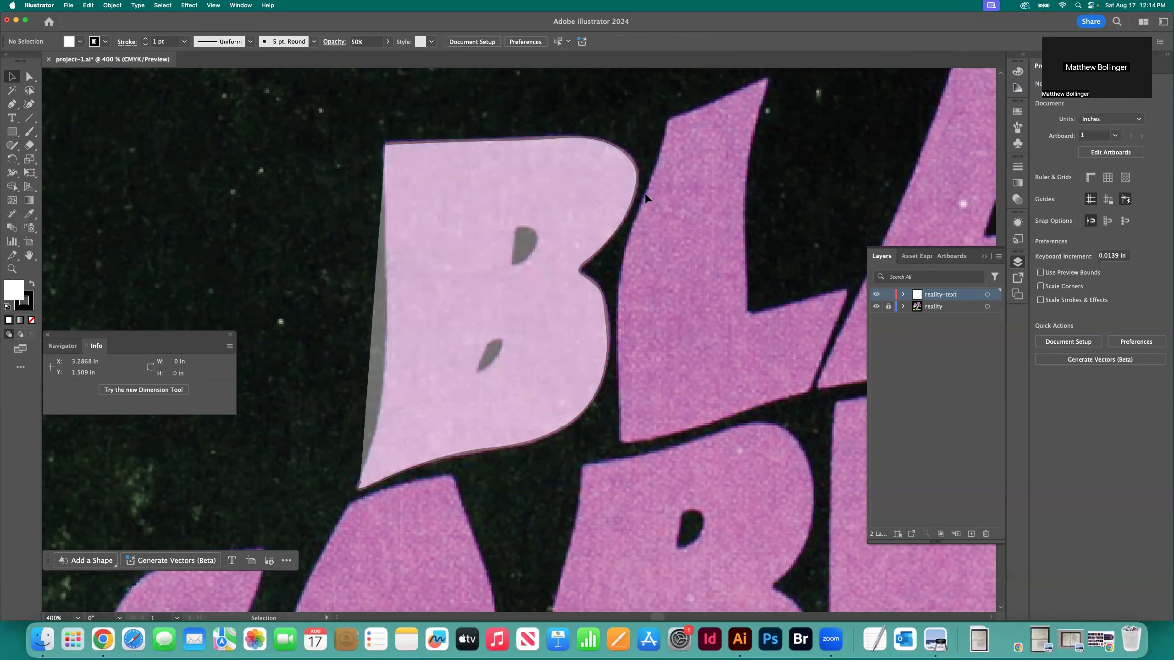
{"action": "left_click", "coordinate": [617, 200]}
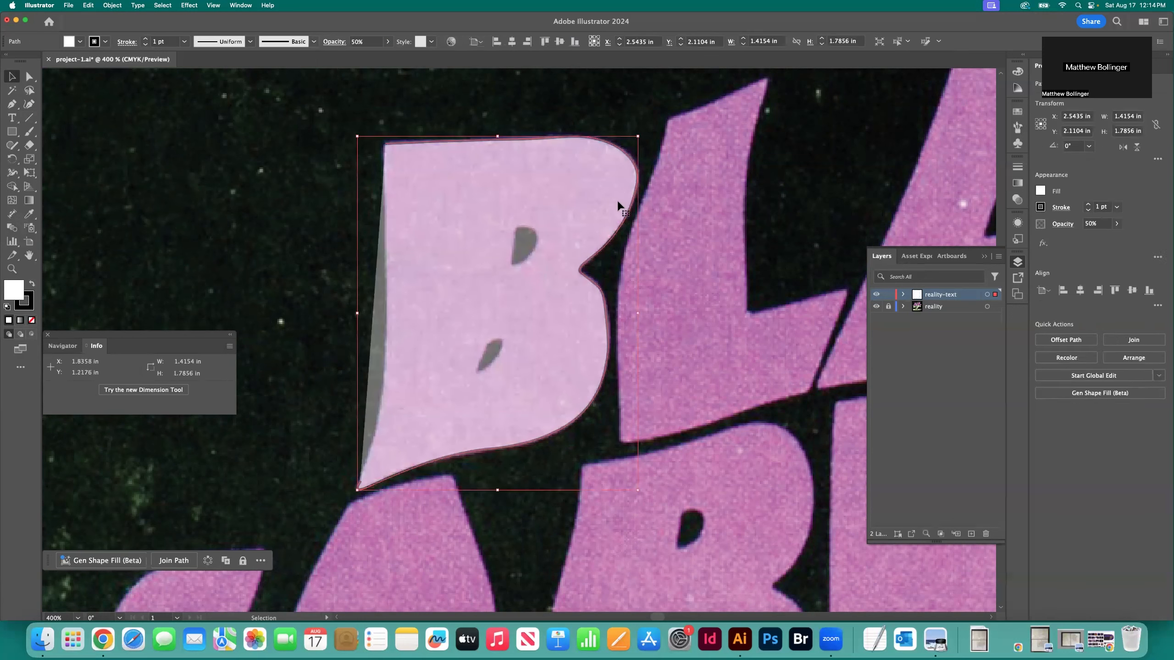
{"action": "key", "text": "Delete"}
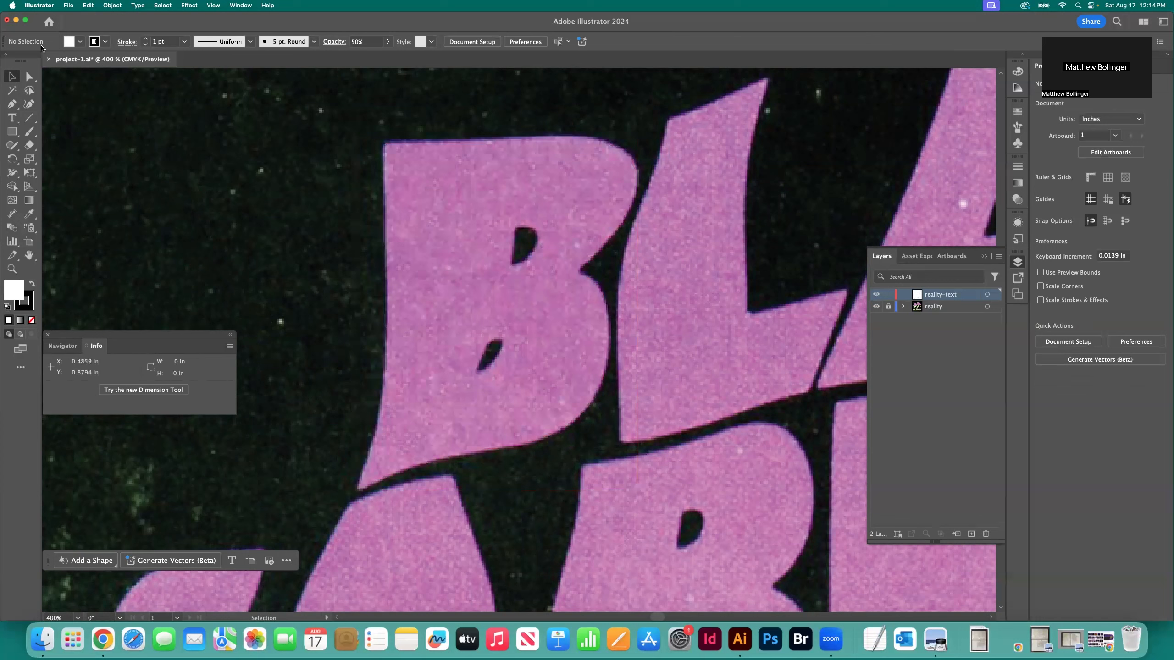
Set the fill for new paths to None and their opacity to 100%
{"action": "left_click", "coordinate": [79, 42]}
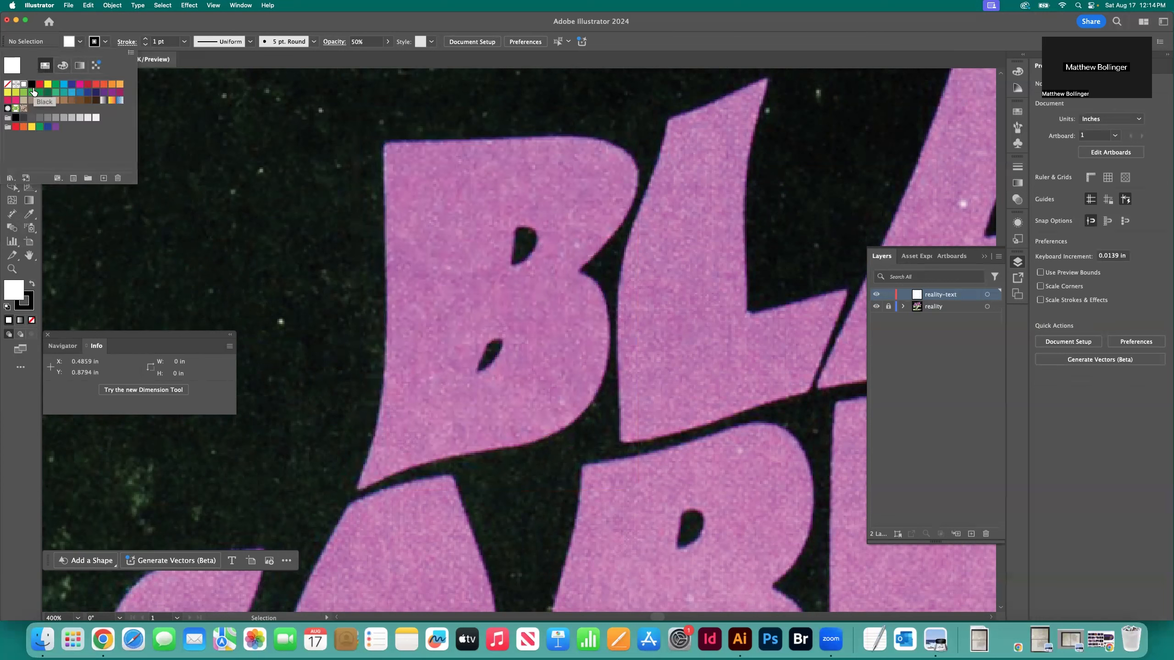
{"action": "left_click", "coordinate": [7, 84]}
{"action": "left_click", "coordinate": [262, 121]}
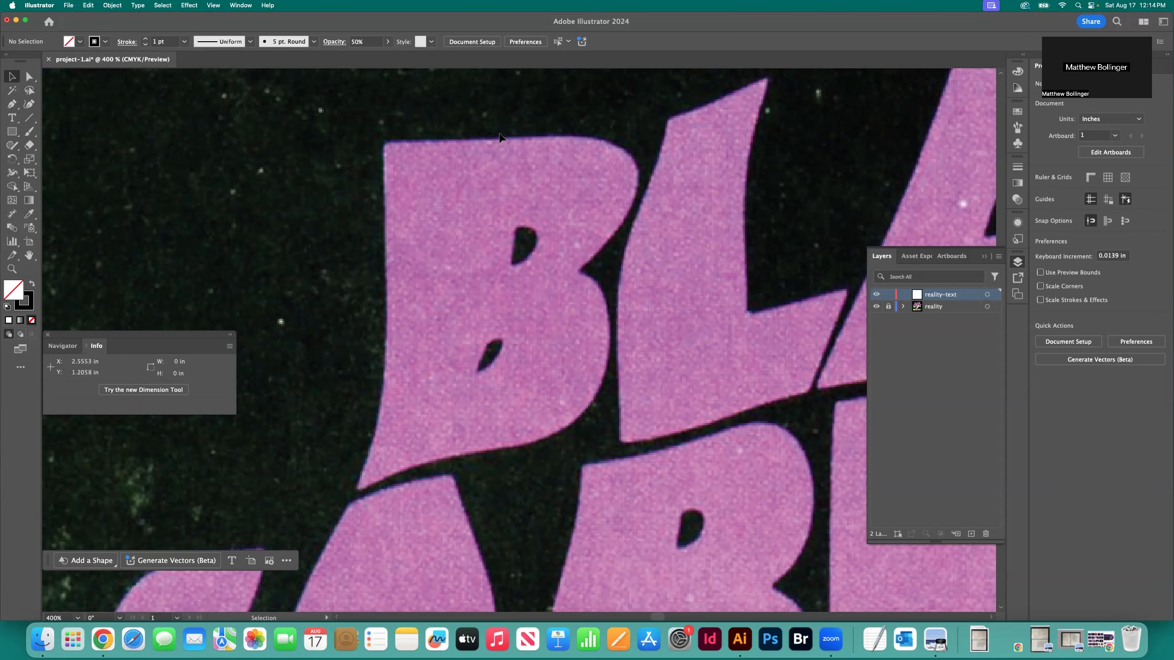
{"action": "left_click", "coordinate": [372, 43]}
{"action": "type", "text": "100"}
{"action": "key", "text": "Return"}
Unlock the reality layer and set its cover image to 75% opacity
{"action": "left_click", "coordinate": [888, 307]}
{"action": "left_click", "coordinate": [788, 317]}
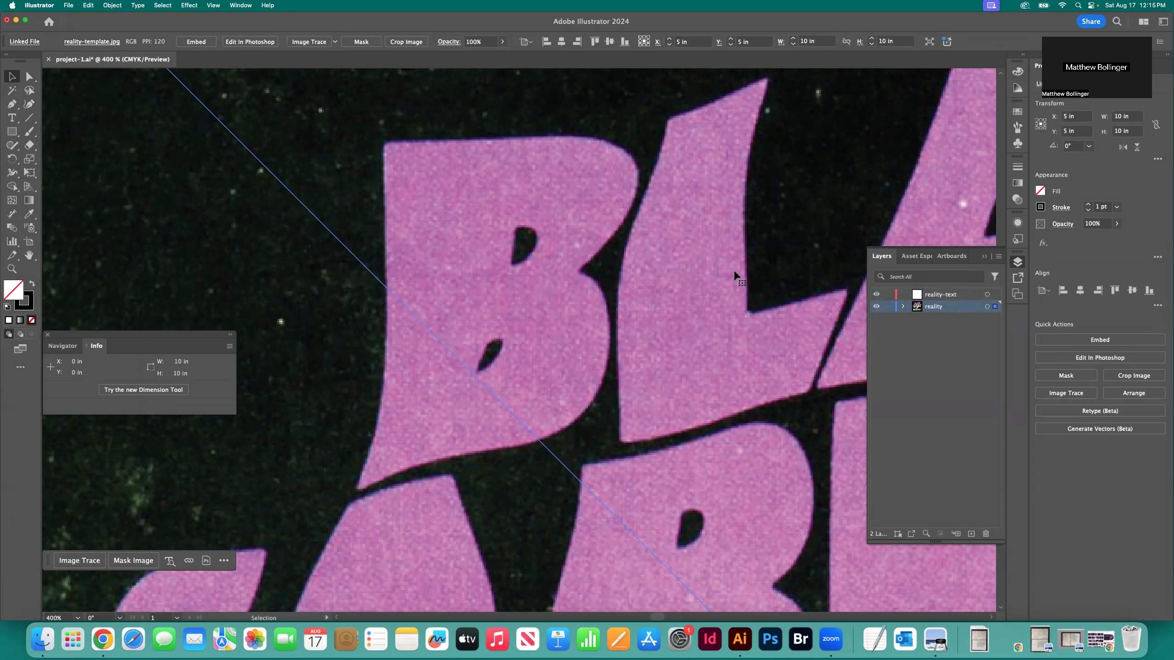
{"action": "left_click", "coordinate": [481, 41]}
{"action": "type", "text": "75"}
{"action": "key", "text": "Return"}
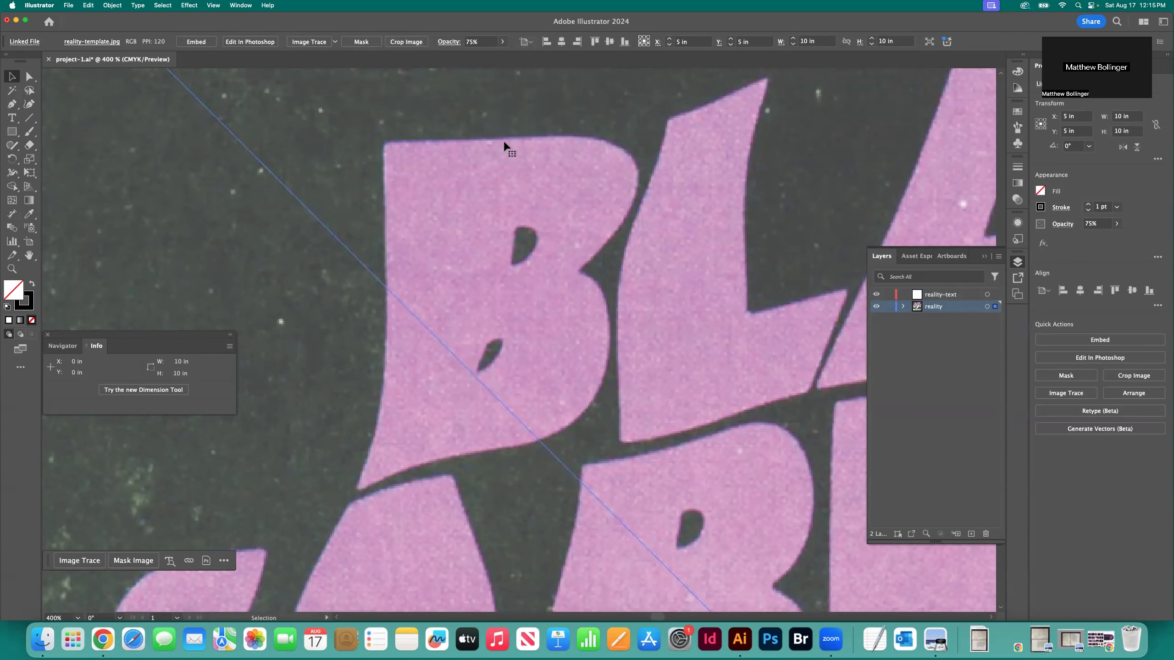
Relock the reality layer and make reality-text the active layer
{"action": "left_click", "coordinate": [887, 308]}
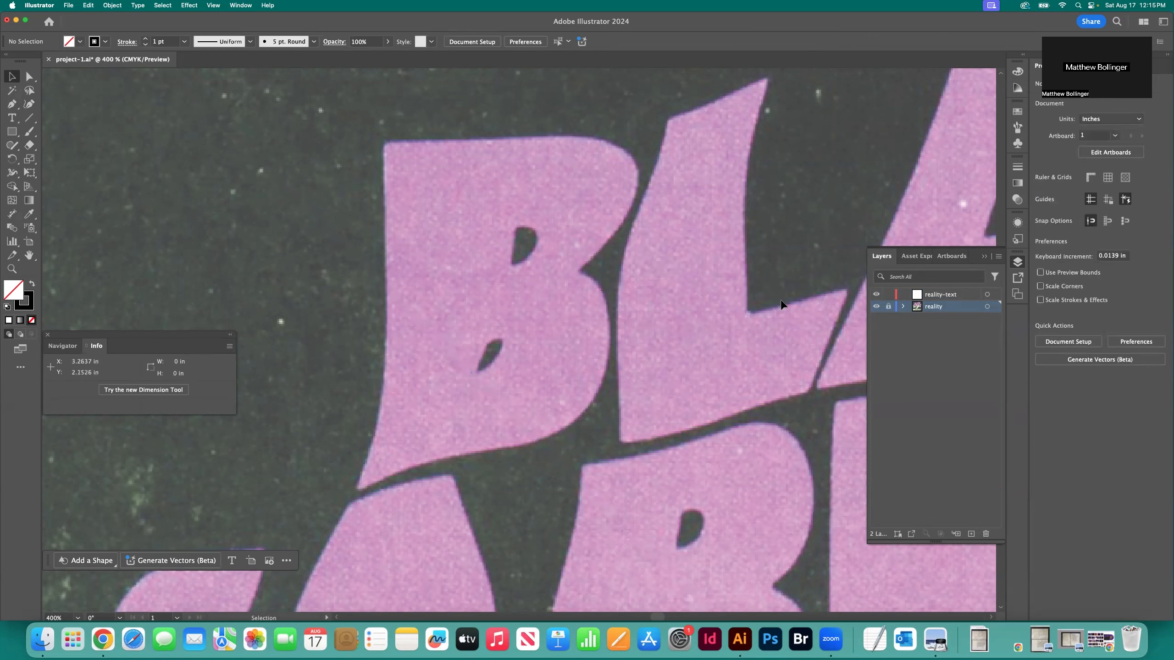
{"action": "left_click", "coordinate": [951, 297]}
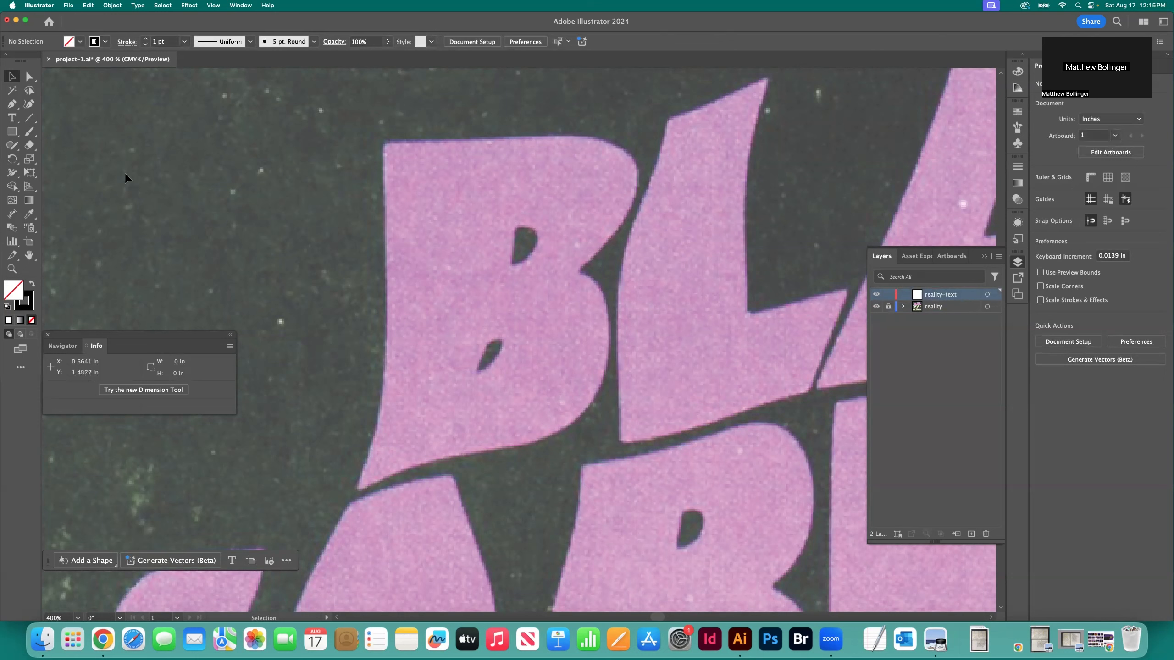
Start a Curvature path at the upper-left corner of the B in BLACK and trace along the letter's top edge
{"action": "left_click", "coordinate": [29, 106]}
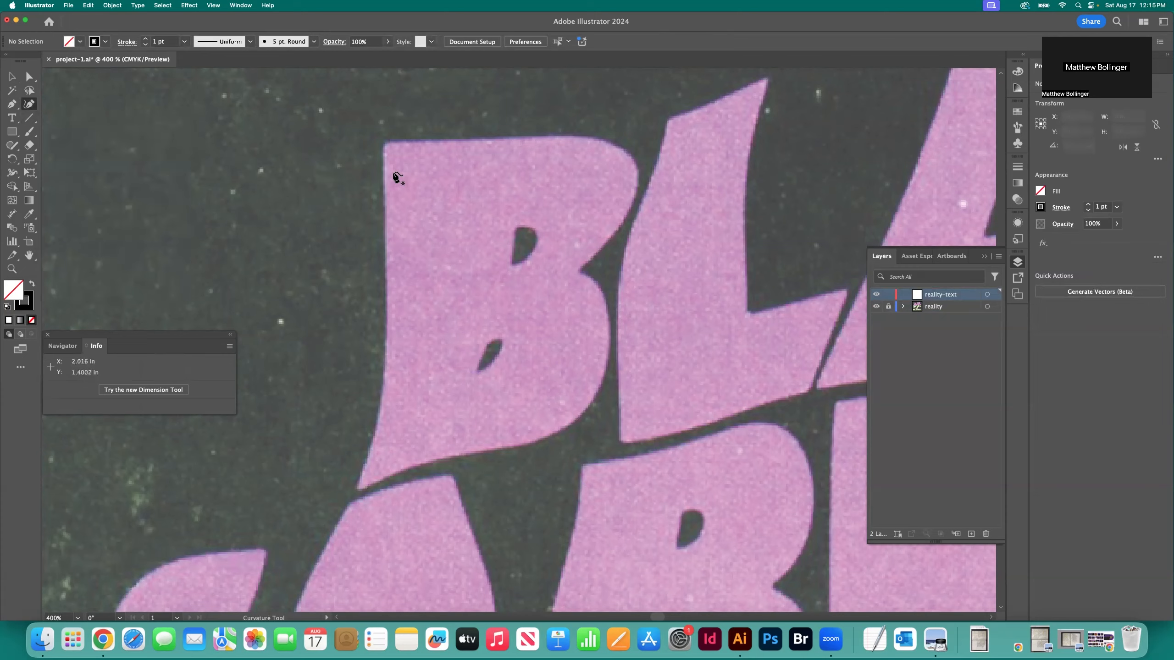
{"action": "key", "text": "super+equal"}
{"action": "key", "text": "super+equal"}
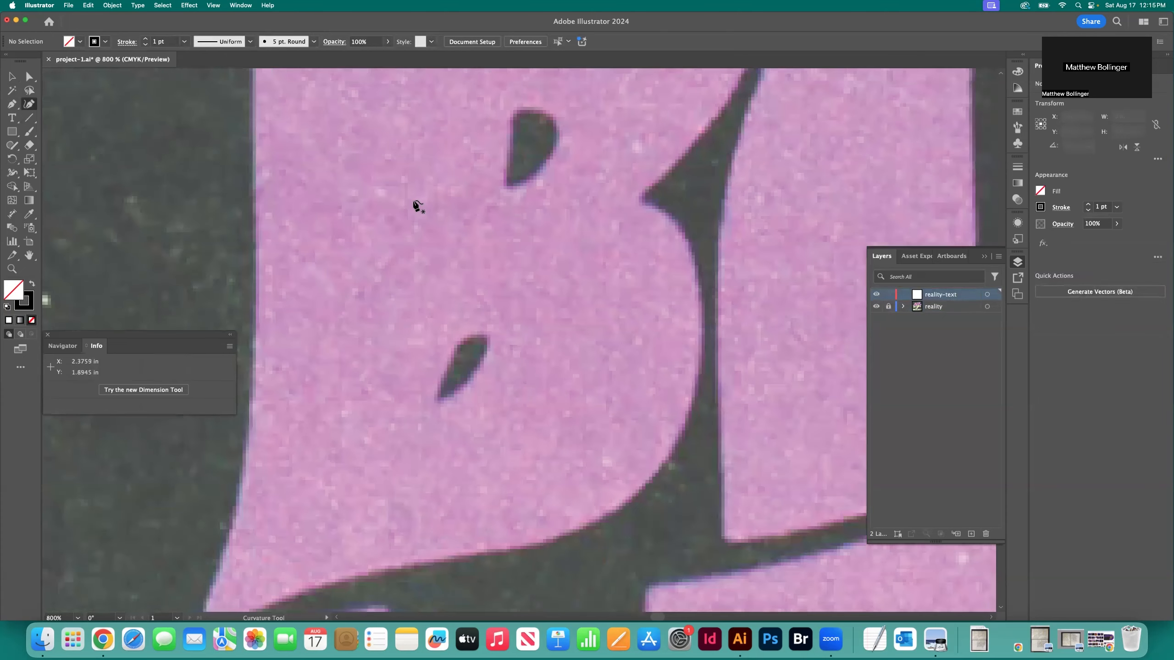
{"action": "scroll", "coordinate": [413, 201], "scroll_direction": "up", "scroll_amount": 5}
{"action": "scroll", "coordinate": [413, 201], "scroll_direction": "left", "scroll_amount": 2}
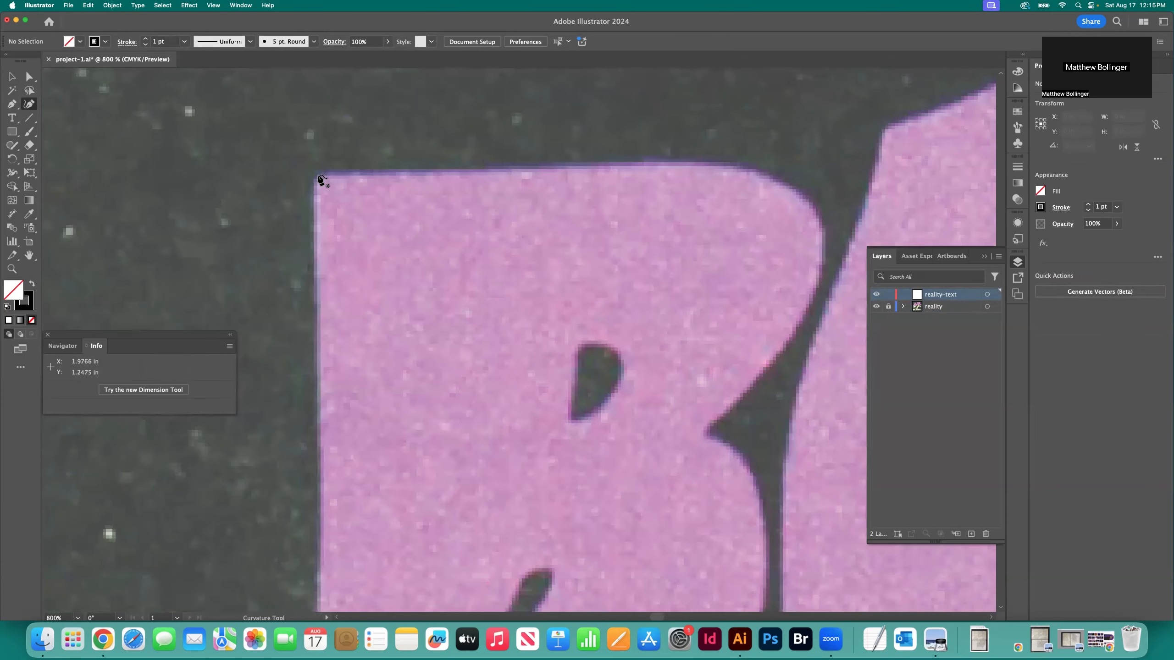
{"action": "left_click", "coordinate": [317, 174]}
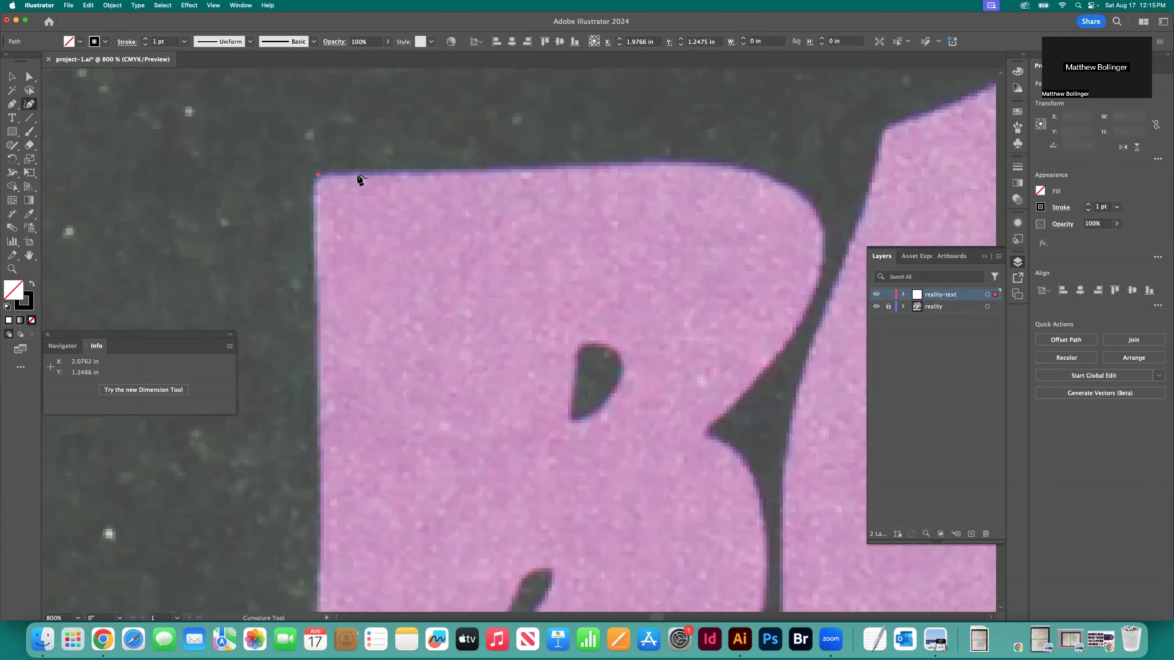
{"action": "left_click", "coordinate": [464, 173]}
{"action": "left_click", "coordinate": [562, 171]}
{"action": "left_click", "coordinate": [638, 167]}
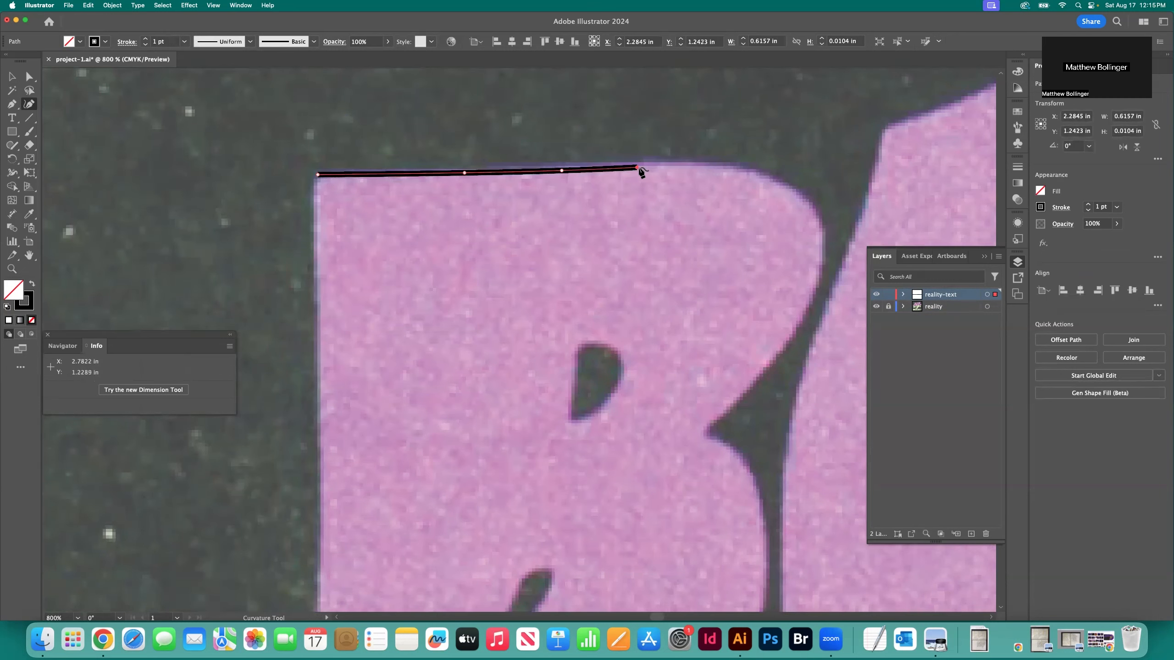
Continue the path around the B's upper bowl and down to the notch between the two bowls
{"action": "left_click", "coordinate": [712, 165]}
{"action": "left_click", "coordinate": [773, 176]}
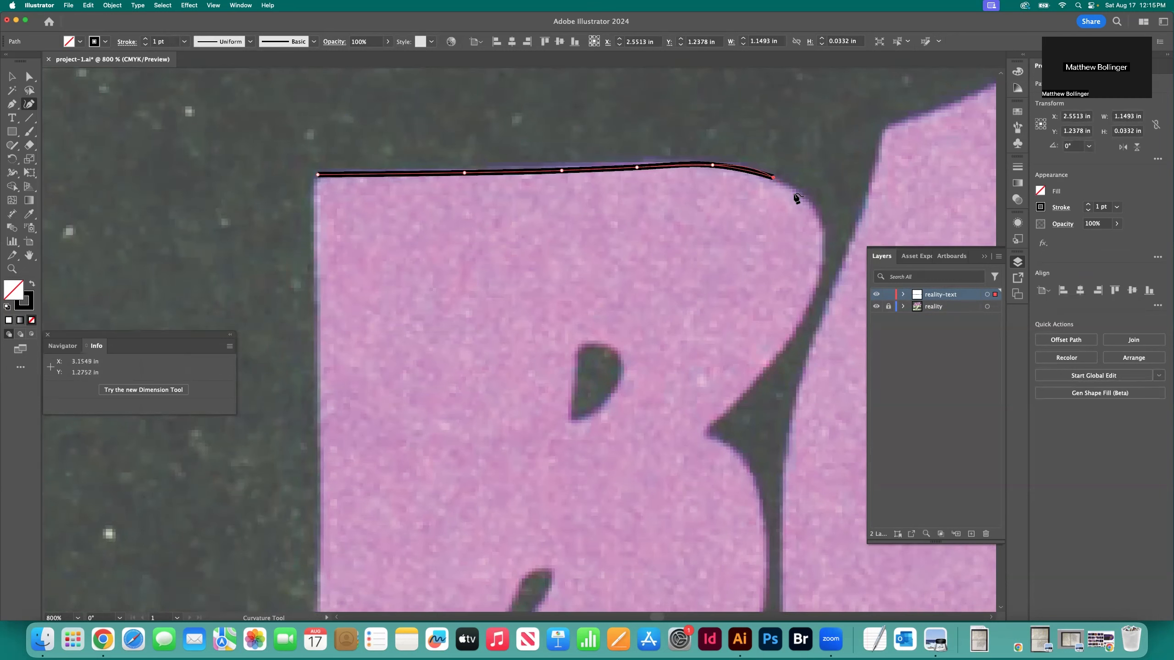
{"action": "left_click", "coordinate": [808, 204]}
{"action": "left_click", "coordinate": [823, 250]}
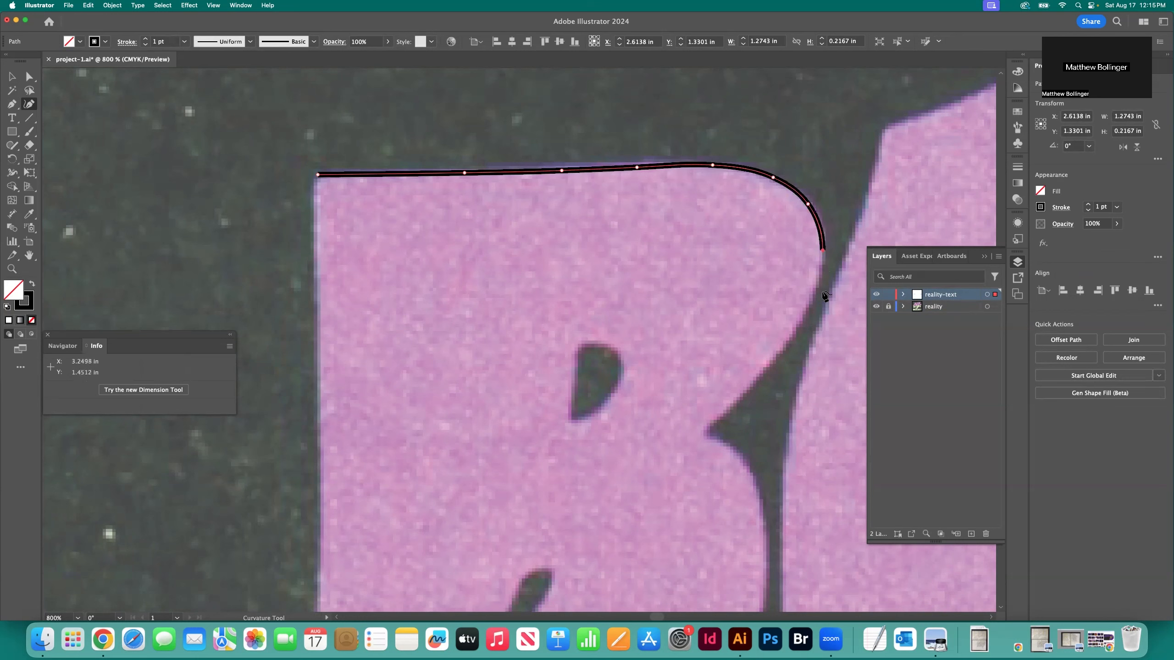
{"action": "left_click", "coordinate": [810, 306]}
{"action": "left_click", "coordinate": [754, 381]}
{"action": "left_click", "coordinate": [705, 434]}
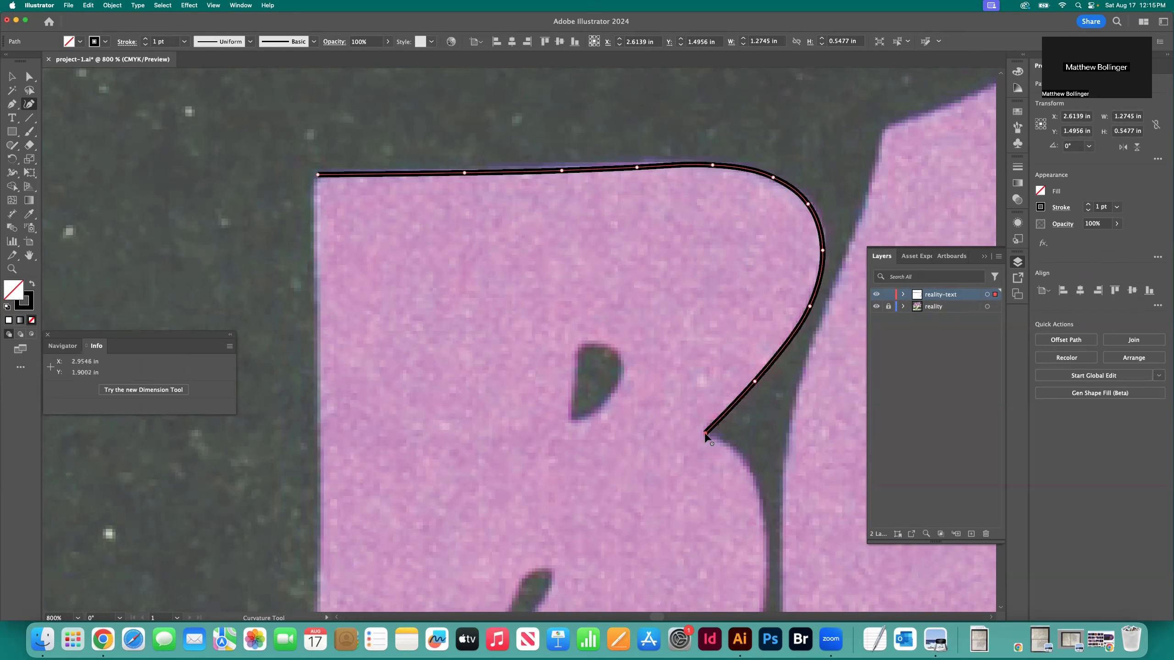
Trace the B's lower bowl with curve points from the notch around to the start of the bottom edge
{"action": "left_click", "coordinate": [713, 439]}
{"action": "left_click", "coordinate": [744, 463]}
{"action": "scroll", "coordinate": [771, 398], "scroll_direction": "down", "scroll_amount": 5}
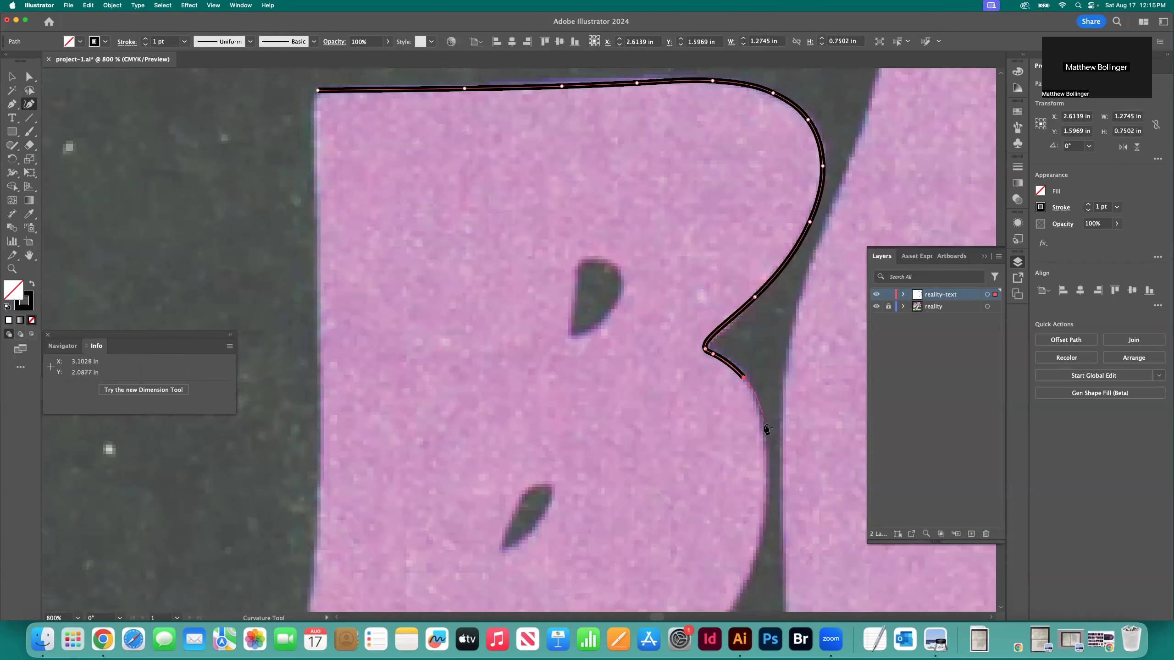
{"action": "left_click", "coordinate": [764, 423]}
{"action": "scroll", "coordinate": [765, 427], "scroll_direction": "down", "scroll_amount": 4}
{"action": "left_click", "coordinate": [766, 420]}
{"action": "scroll", "coordinate": [767, 423], "scroll_direction": "down", "scroll_amount": 4}
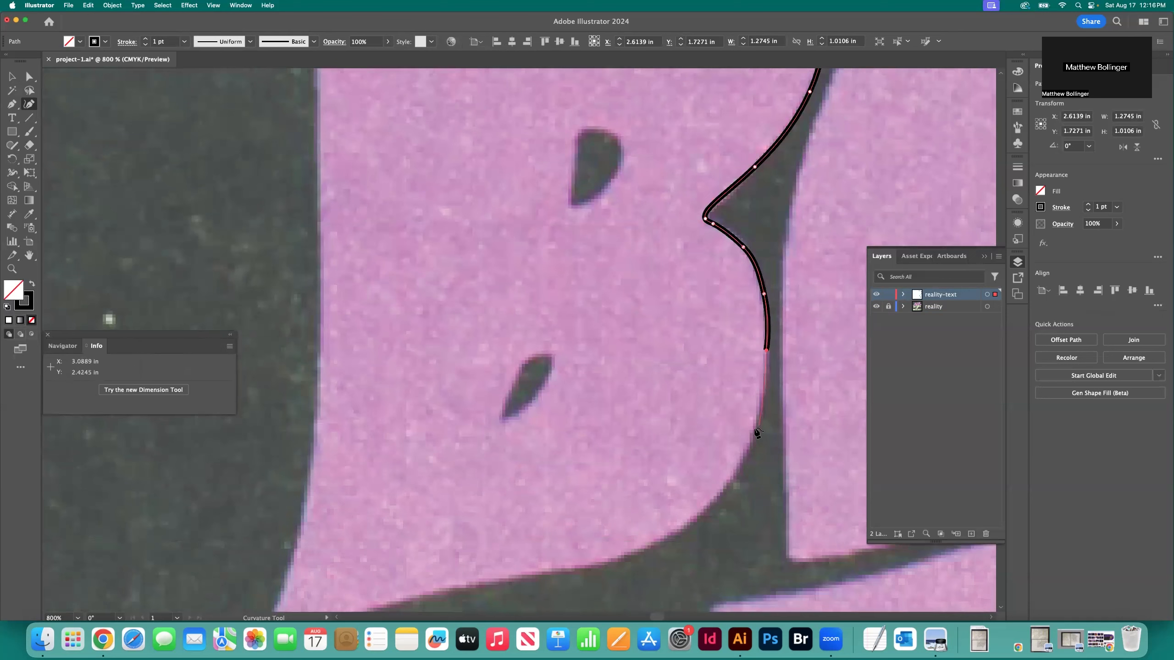
{"action": "left_click", "coordinate": [755, 428]}
{"action": "left_click", "coordinate": [699, 516]}
{"action": "left_click", "coordinate": [638, 551]}
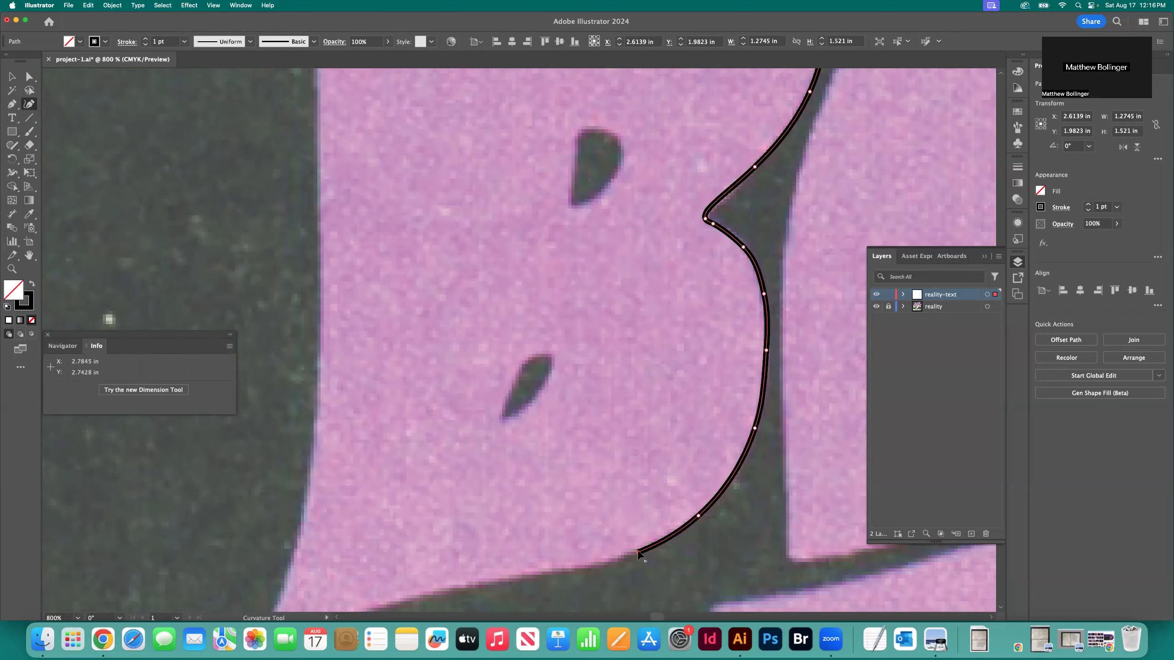
Extend the path along the B's bottom edge to the pointed tip at its lower-left corner
{"action": "scroll", "coordinate": [638, 552], "scroll_direction": "down", "scroll_amount": 3}
{"action": "left_click", "coordinate": [568, 518]}
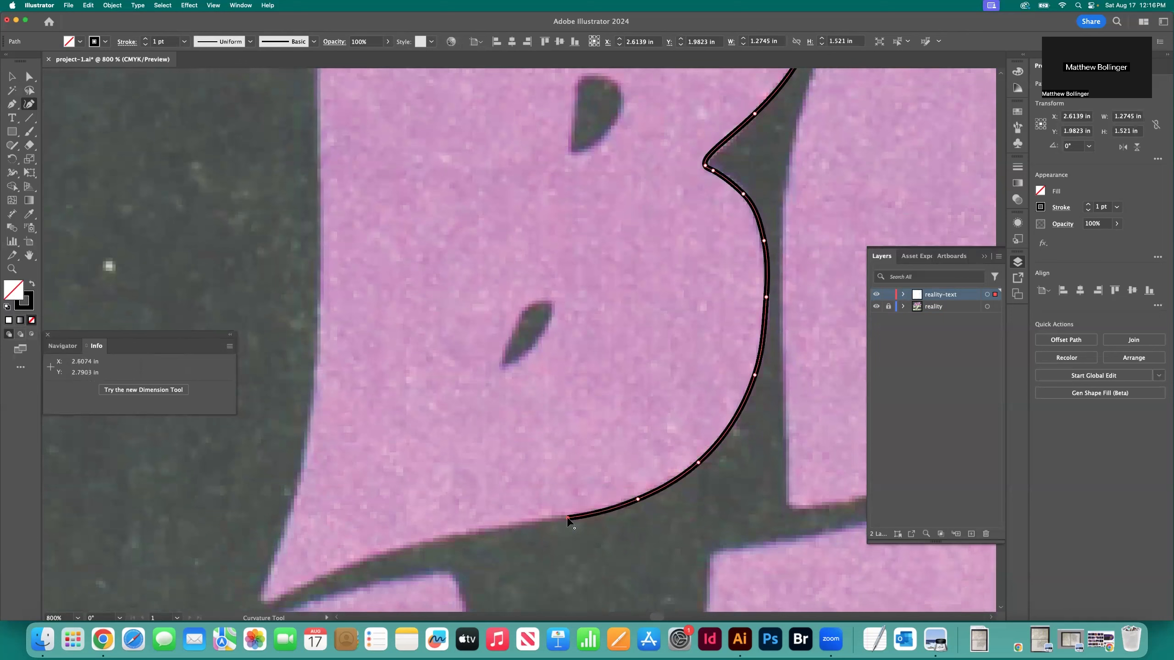
{"action": "left_click", "coordinate": [482, 527]}
{"action": "left_click", "coordinate": [425, 537]}
{"action": "left_click", "coordinate": [368, 554]}
{"action": "scroll", "coordinate": [326, 556], "scroll_direction": "down", "scroll_amount": 2}
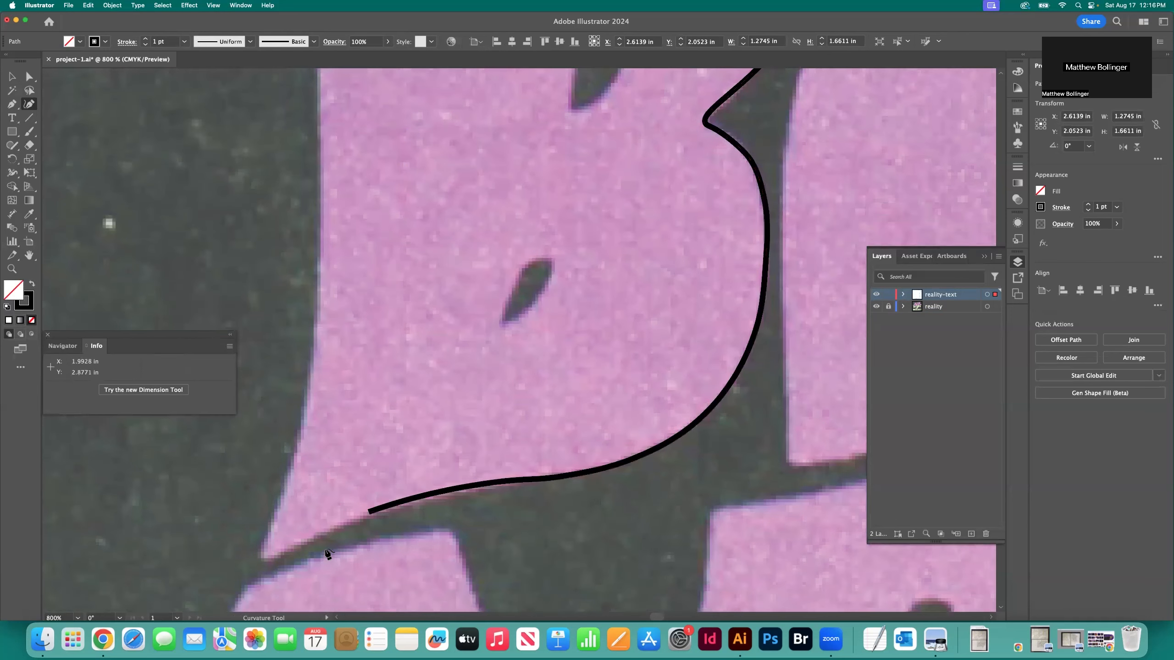
{"action": "left_click", "coordinate": [310, 536]}
{"action": "left_click", "coordinate": [273, 556]}
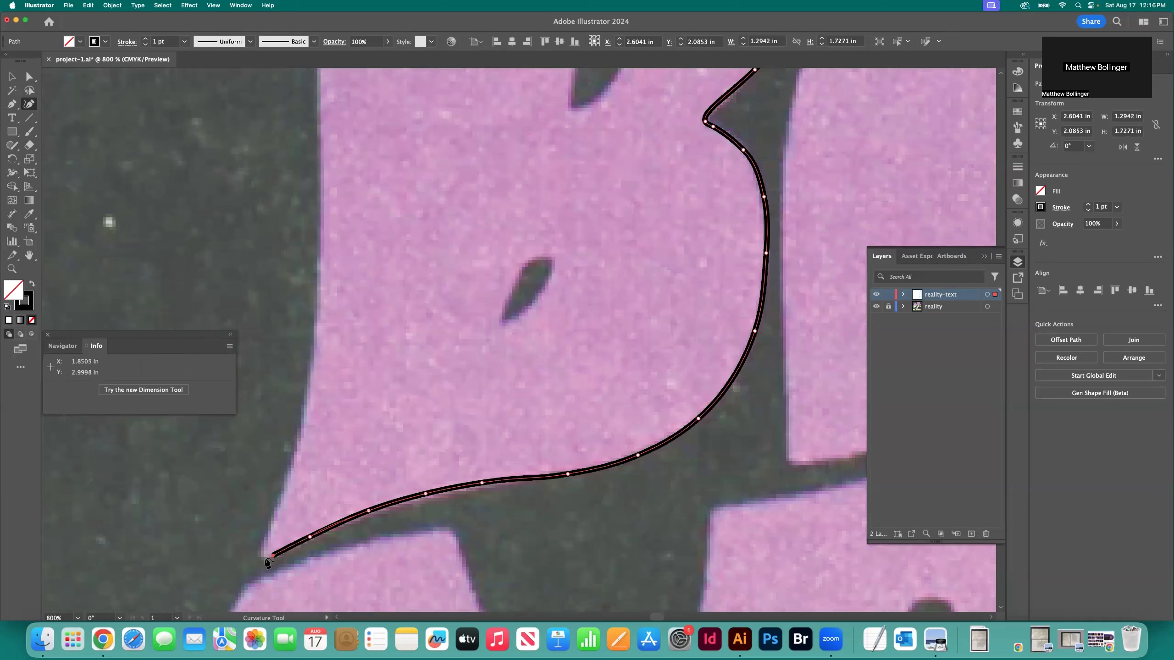
{"action": "left_click", "coordinate": [260, 559]}
Turn the path at the tip and trace the curved lower part of the B's left edge
{"action": "left_click", "coordinate": [265, 545]}
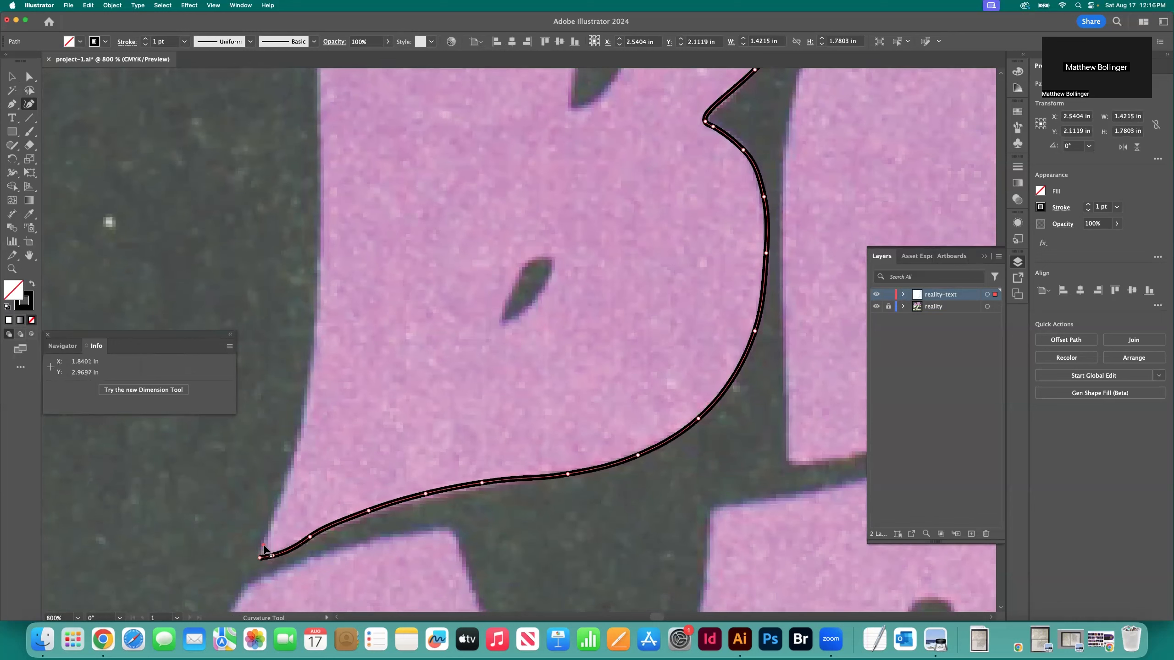
{"action": "left_click", "coordinate": [285, 493]}
{"action": "left_click", "coordinate": [307, 412]}
{"action": "left_click", "coordinate": [319, 327]}
{"action": "scroll", "coordinate": [325, 317], "scroll_direction": "up", "scroll_amount": 3}
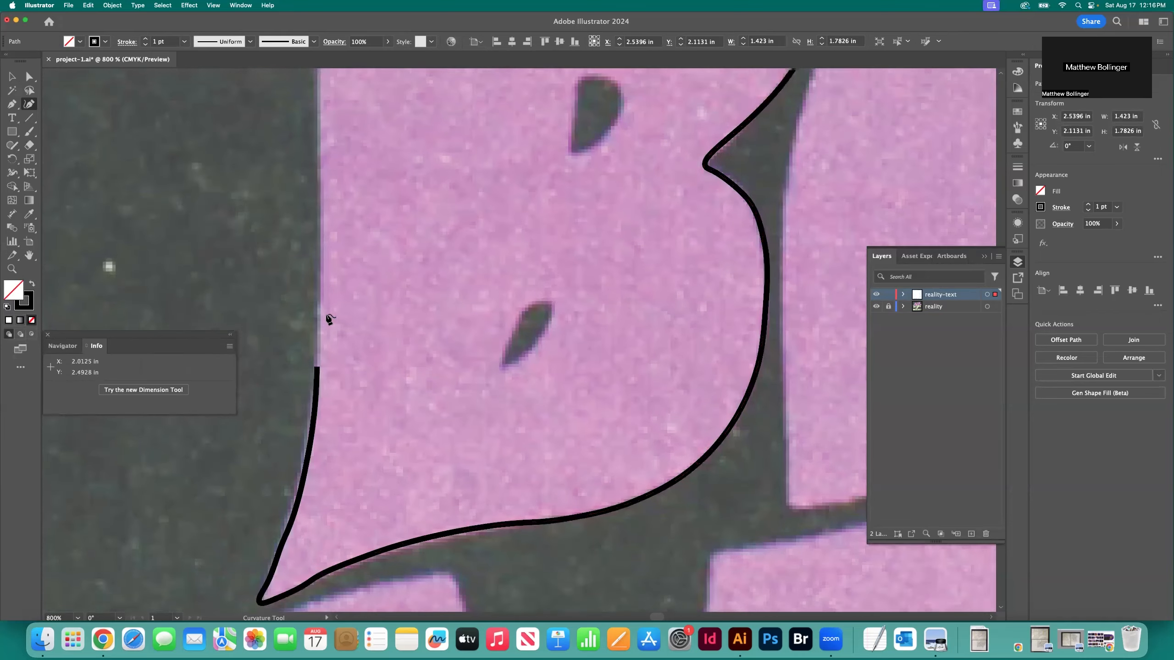
Trace the rest of the B's left edge up to just below the path's starting point
{"action": "left_click", "coordinate": [320, 296]}
{"action": "scroll", "coordinate": [319, 296], "scroll_direction": "up", "scroll_amount": 4}
{"action": "left_click", "coordinate": [323, 270]}
{"action": "scroll", "coordinate": [329, 277], "scroll_direction": "up", "scroll_amount": 5}
{"action": "left_click", "coordinate": [320, 272]}
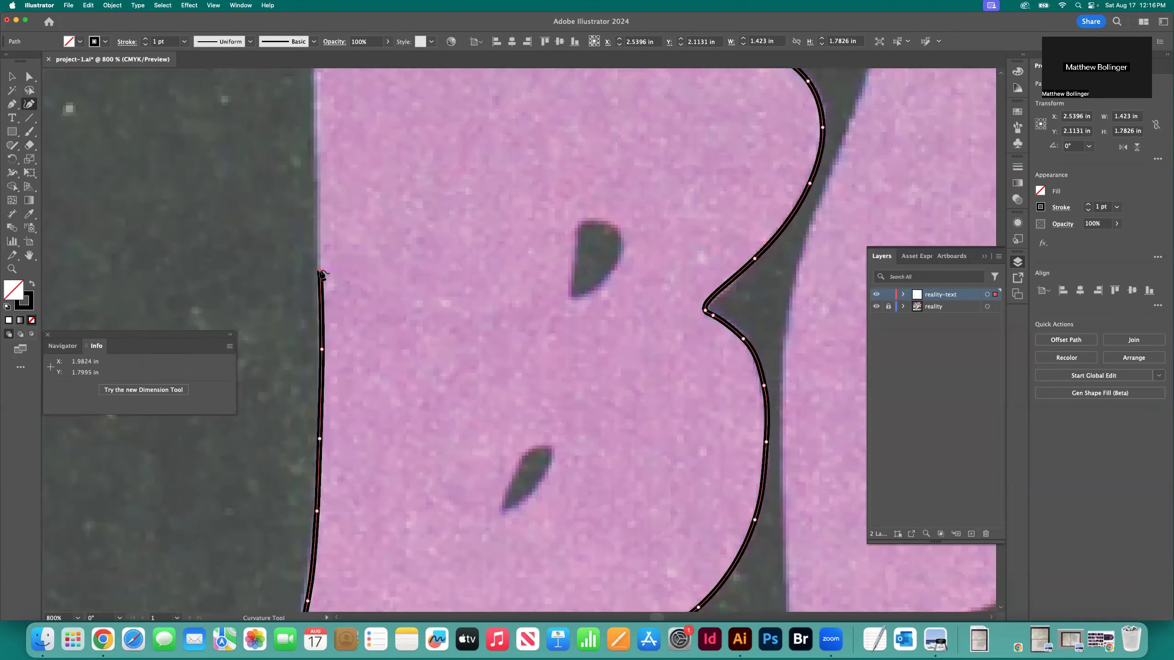
{"action": "scroll", "coordinate": [323, 275], "scroll_direction": "up", "scroll_amount": 5}
{"action": "left_click", "coordinate": [321, 272]}
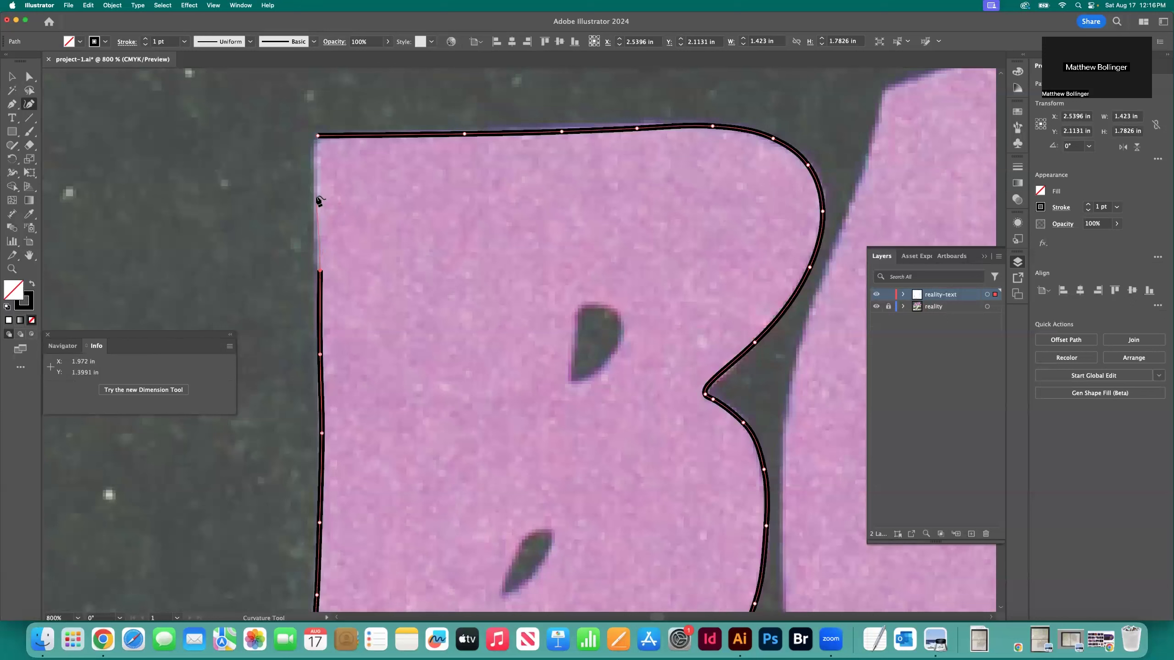
{"action": "left_click", "coordinate": [318, 196]}
{"action": "left_click", "coordinate": [315, 149]}
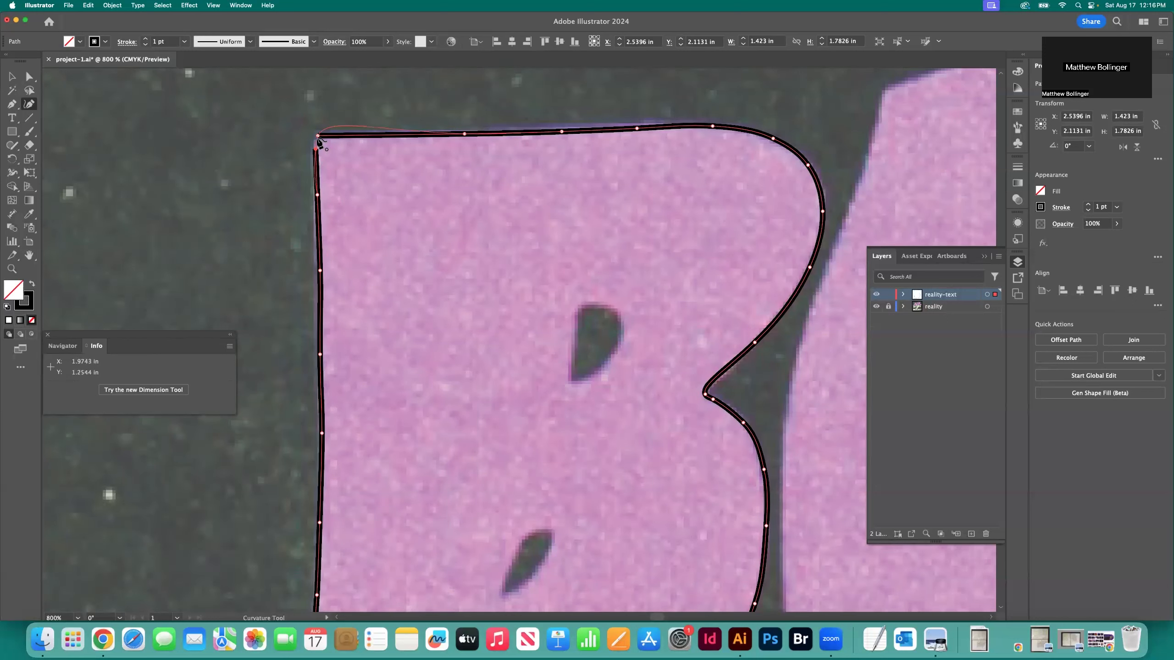
Place a last point near the B's upper-left corner, redoing it once, and close the outline on its starting point
{"action": "left_click", "coordinate": [318, 136]}
{"action": "key", "text": "super+equal"}
{"action": "key", "text": "super+equal"}
{"action": "scroll", "coordinate": [347, 215], "scroll_direction": "up", "scroll_amount": 3}
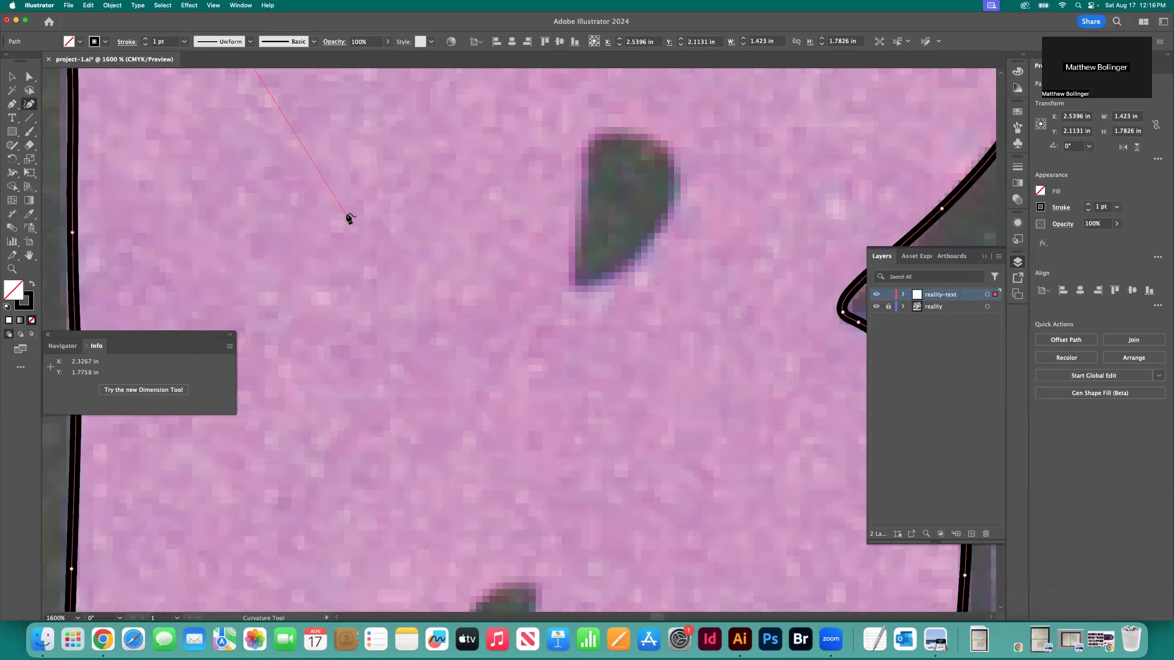
{"action": "scroll", "coordinate": [347, 215], "scroll_direction": "left", "scroll_amount": 3}
{"action": "scroll", "coordinate": [347, 217], "scroll_direction": "up", "scroll_amount": 6}
{"action": "scroll", "coordinate": [278, 199], "scroll_direction": "up", "scroll_amount": 1}
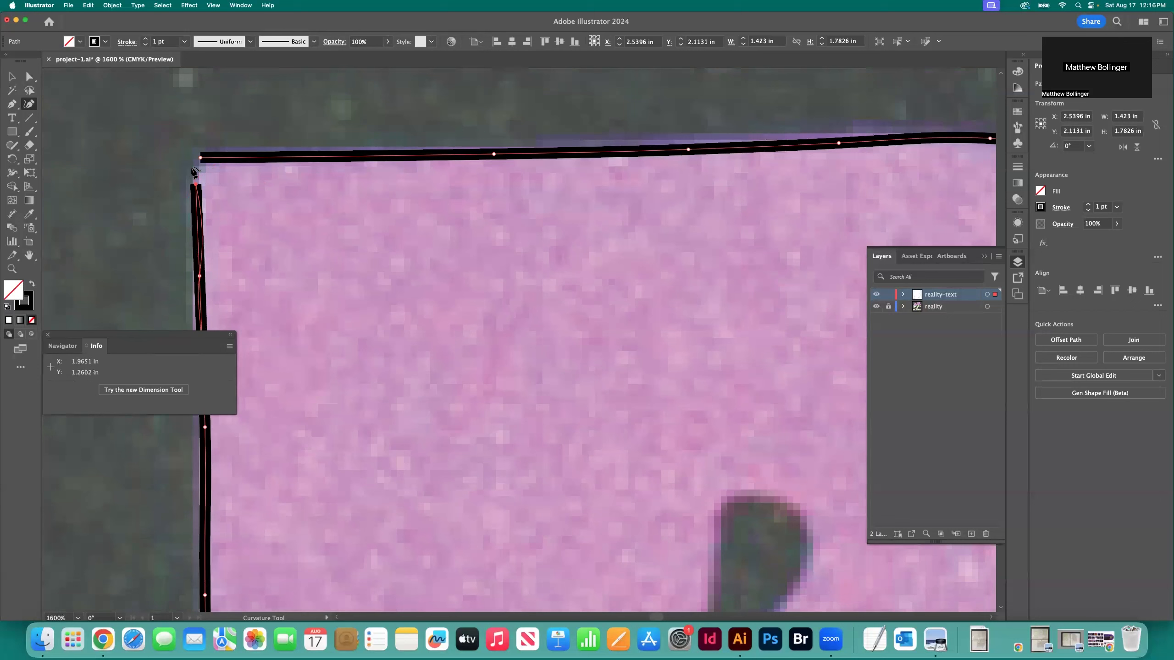
{"action": "left_click", "coordinate": [192, 167]}
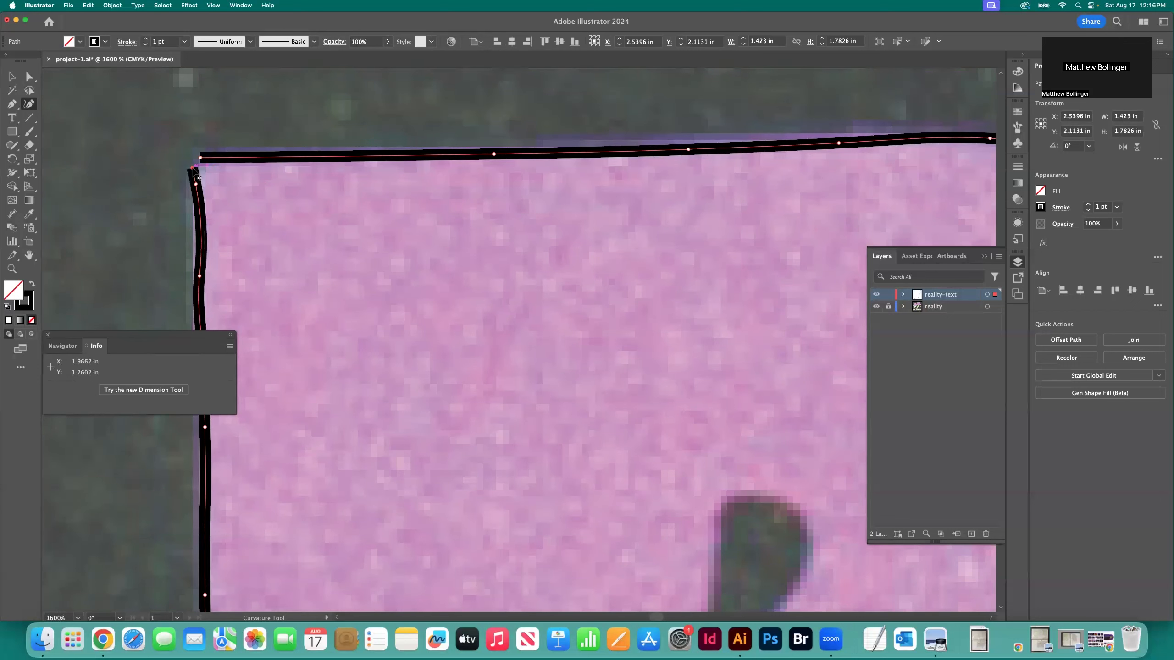
{"action": "key", "text": "super+z"}
{"action": "left_click", "coordinate": [195, 167]}
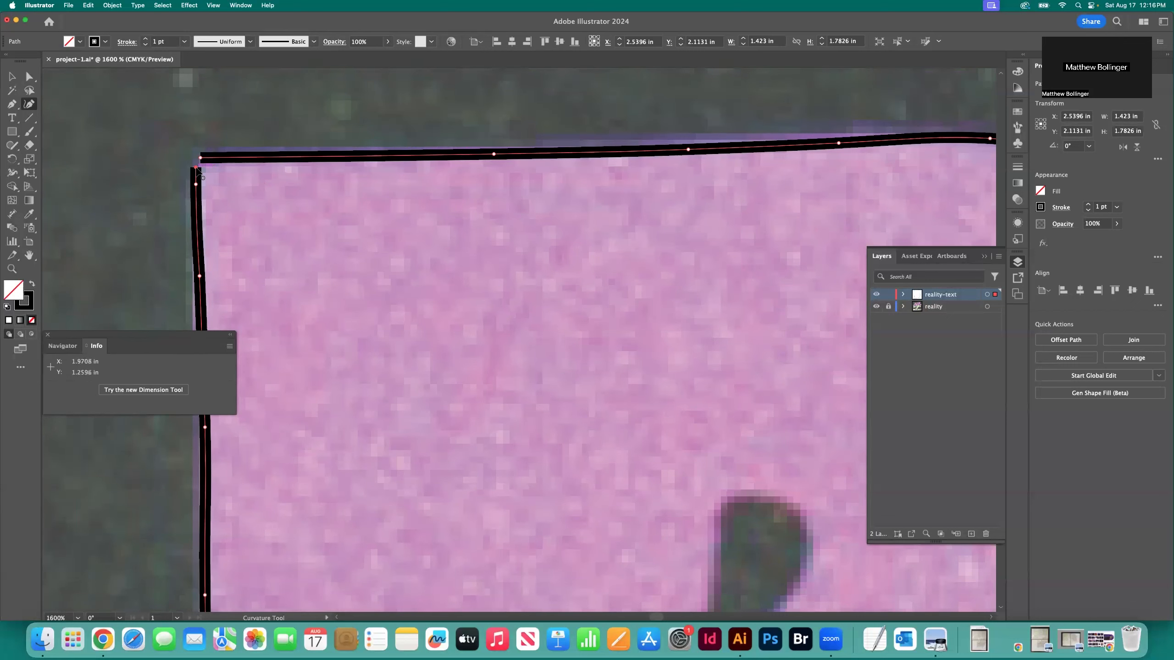
{"action": "left_click", "coordinate": [200, 160]}
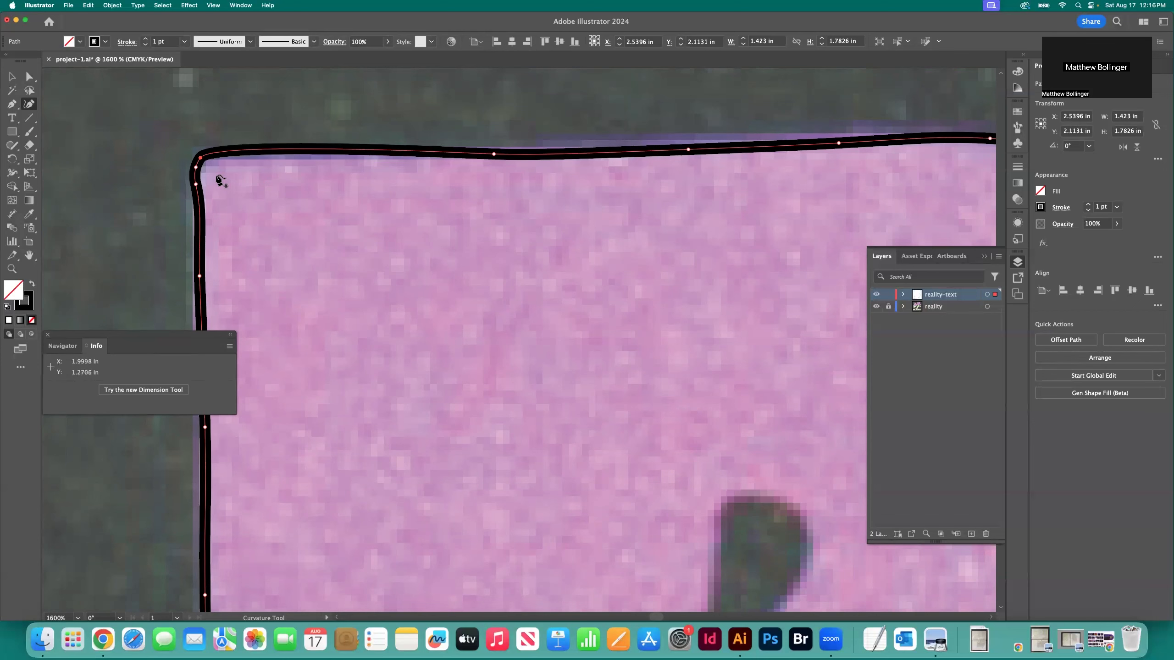
Deselect the closed B outline, check it against the template letter, and examine the B's upper counter up close
{"action": "left_click", "coordinate": [16, 79]}
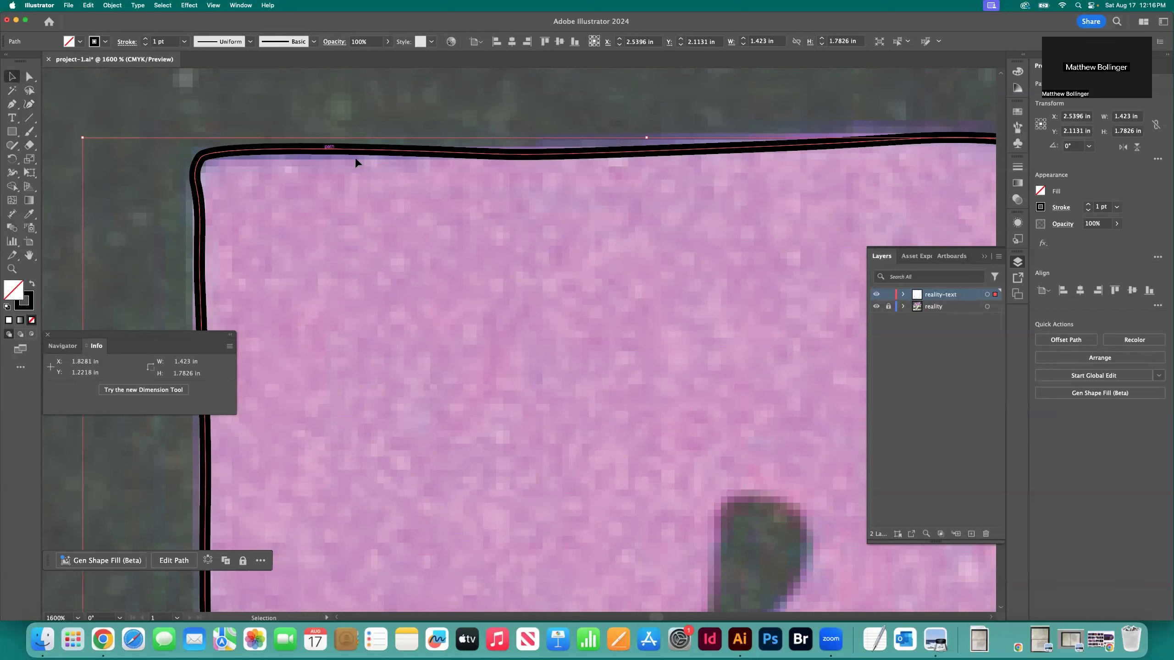
{"action": "left_click", "coordinate": [194, 119]}
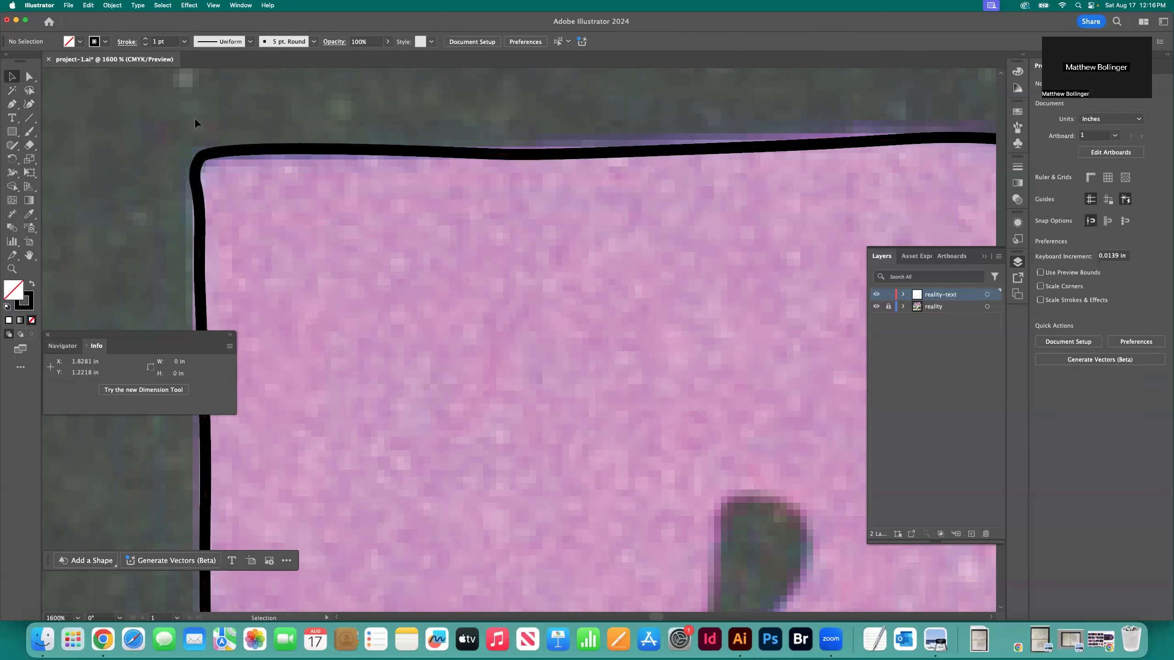
{"action": "key", "text": "super+minus"}
{"action": "key", "text": "super+minus"}
{"action": "key", "text": "super+minus"}
{"action": "key", "text": "super+minus"}
{"action": "key", "text": "super+minus"}
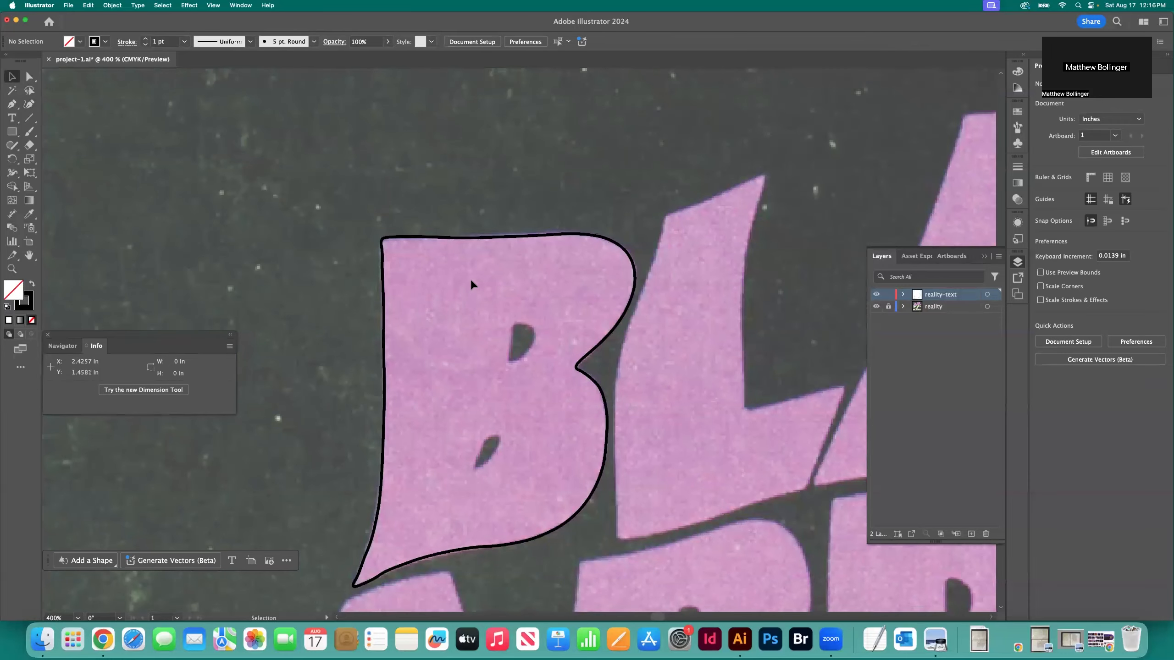
{"action": "key", "text": "z"}
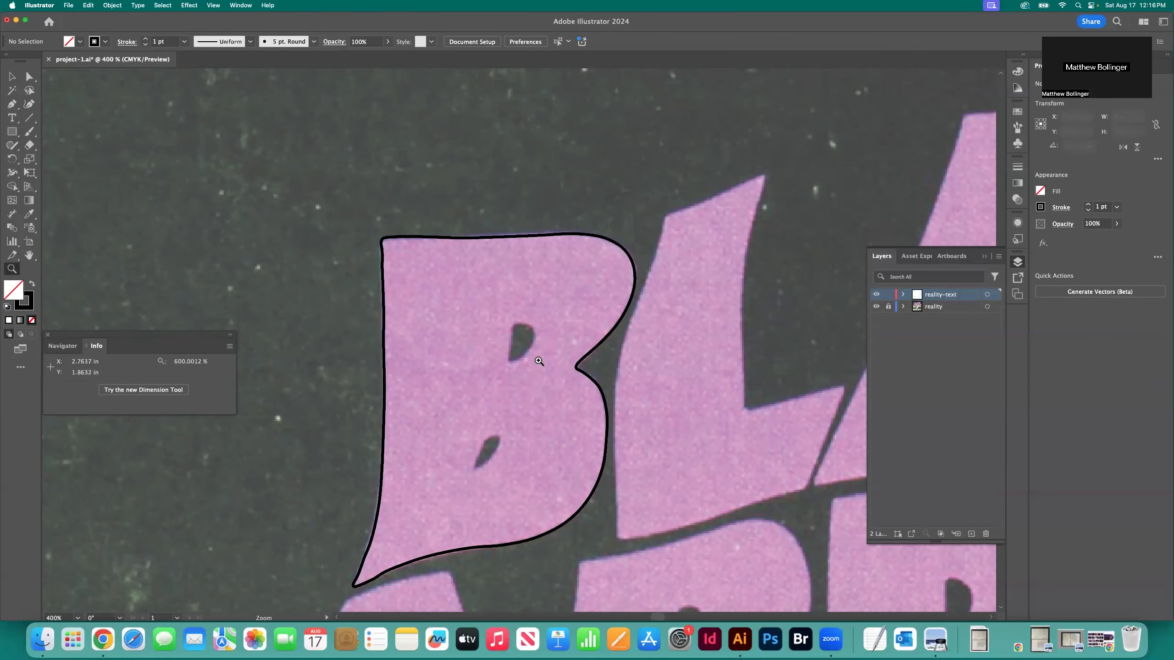
{"action": "scroll", "coordinate": [538, 361], "scroll_direction": "down", "scroll_amount": 2}
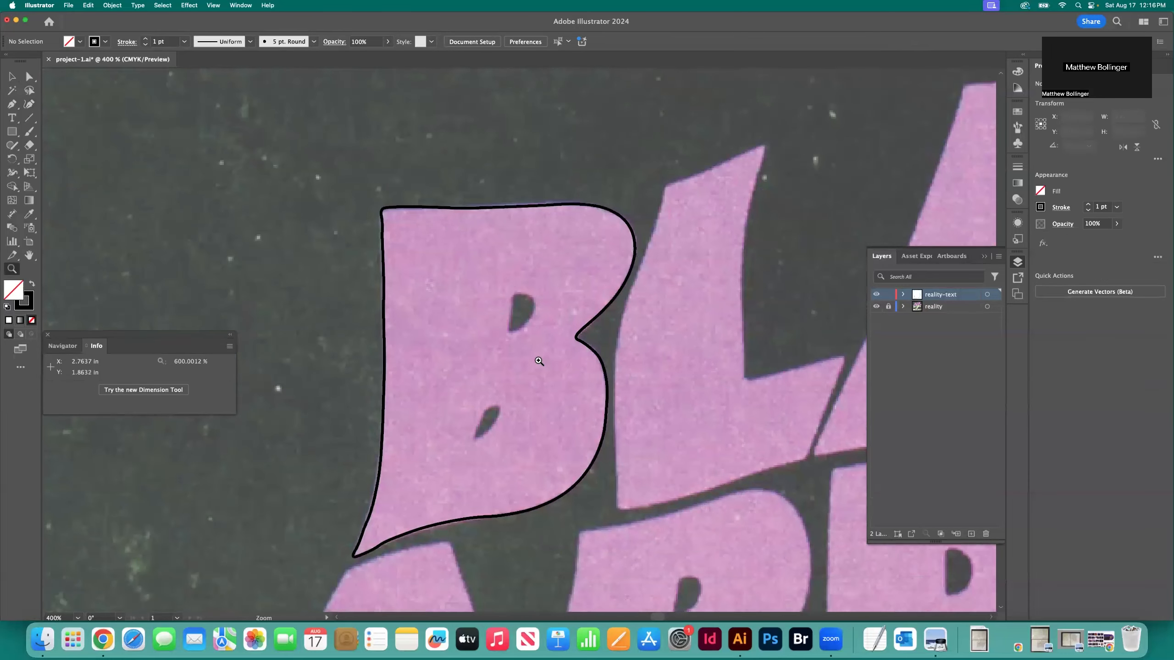
{"action": "left_click", "coordinate": [523, 315]}
{"action": "left_click", "coordinate": [522, 356]}
{"action": "triple_click", "coordinate": [523, 374]}
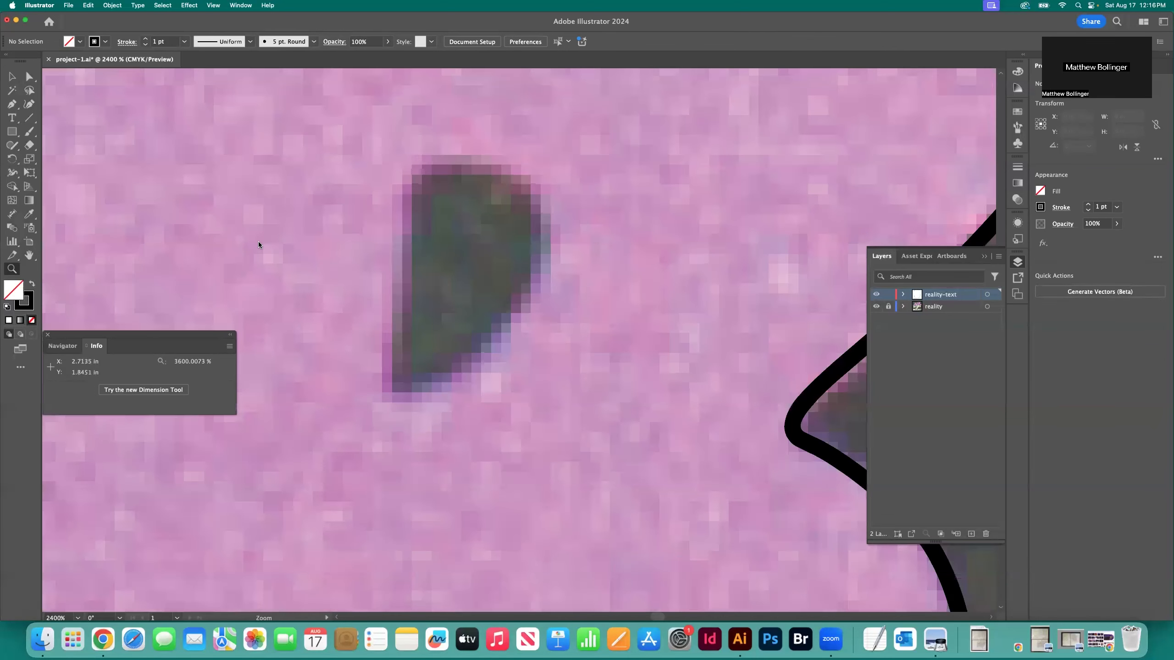
{"action": "left_click", "coordinate": [11, 104]}
{"action": "left_click", "coordinate": [417, 175]}
{"action": "left_click", "coordinate": [402, 267]}
{"action": "left_click", "coordinate": [396, 344]}
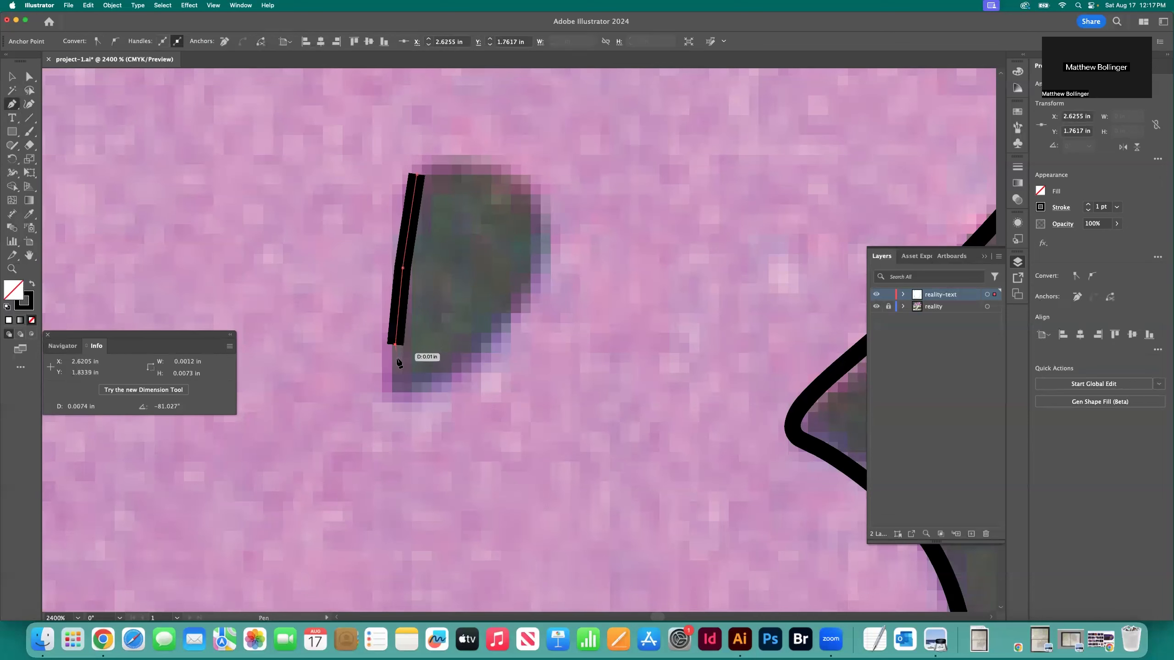
{"action": "left_click", "coordinate": [400, 392]}
{"action": "left_click", "coordinate": [420, 386]}
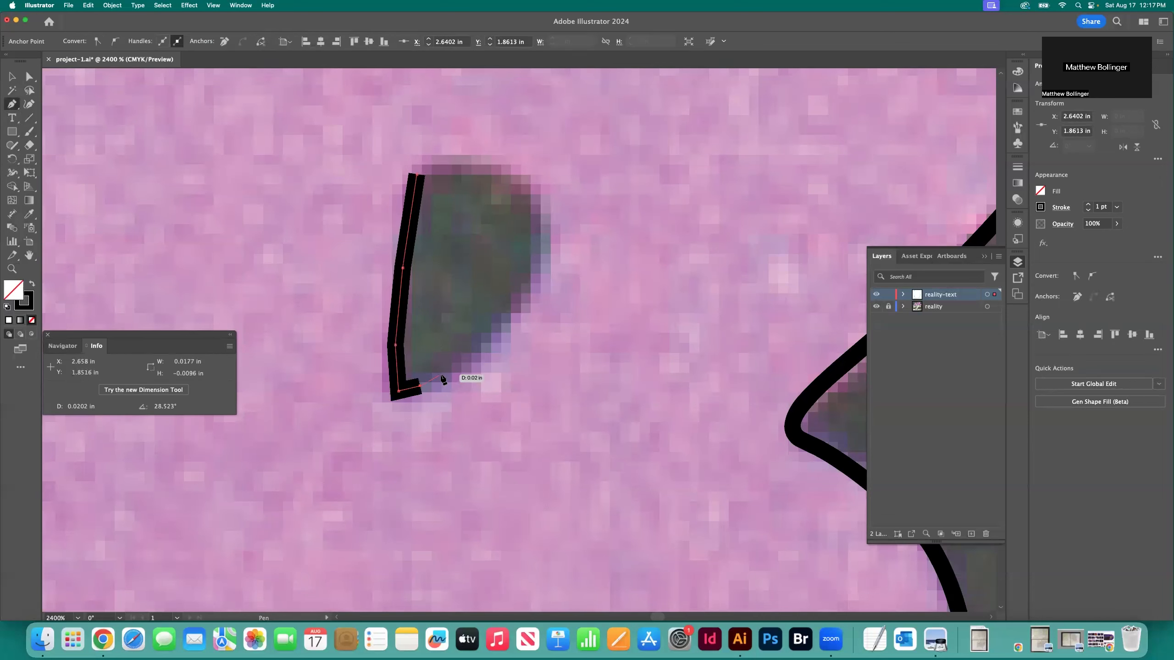
{"action": "key", "text": "super+z"}
{"action": "key", "text": "super+z"}
{"action": "key", "text": "super+z"}
{"action": "key", "text": "super+z"}
{"action": "key", "text": "super+z"}
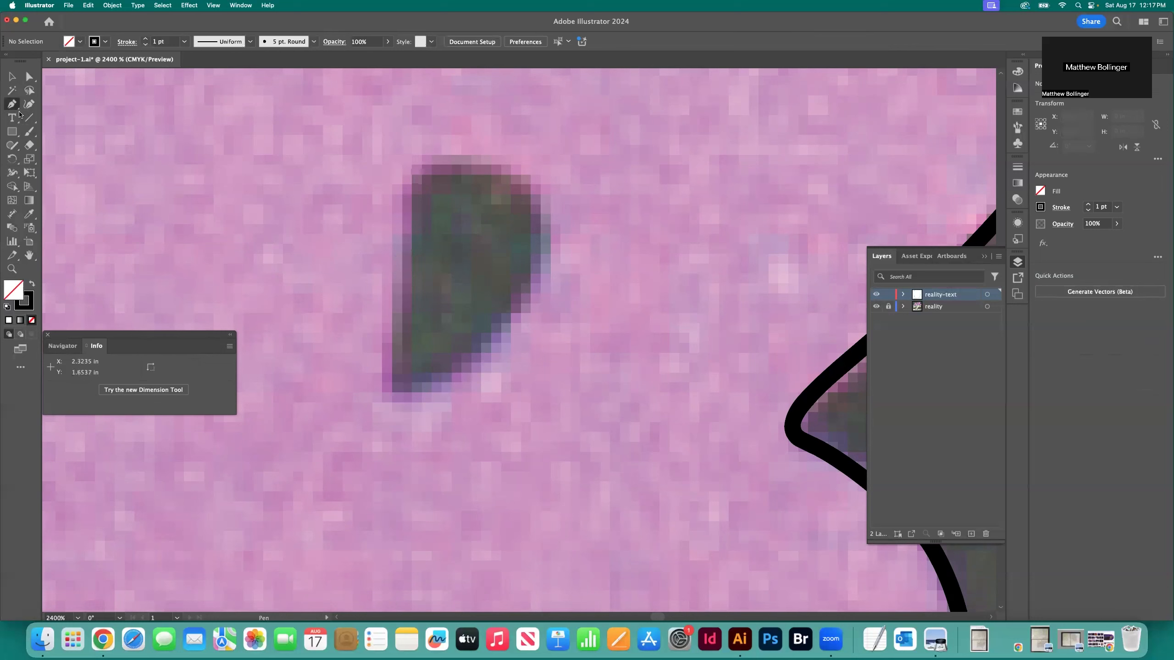
Trace the B's upper counter with the Curvature tool from its top edge down the left side and around the lower tip
{"action": "left_click", "coordinate": [29, 105]}
{"action": "left_click", "coordinate": [453, 164]}
{"action": "left_click", "coordinate": [431, 166]}
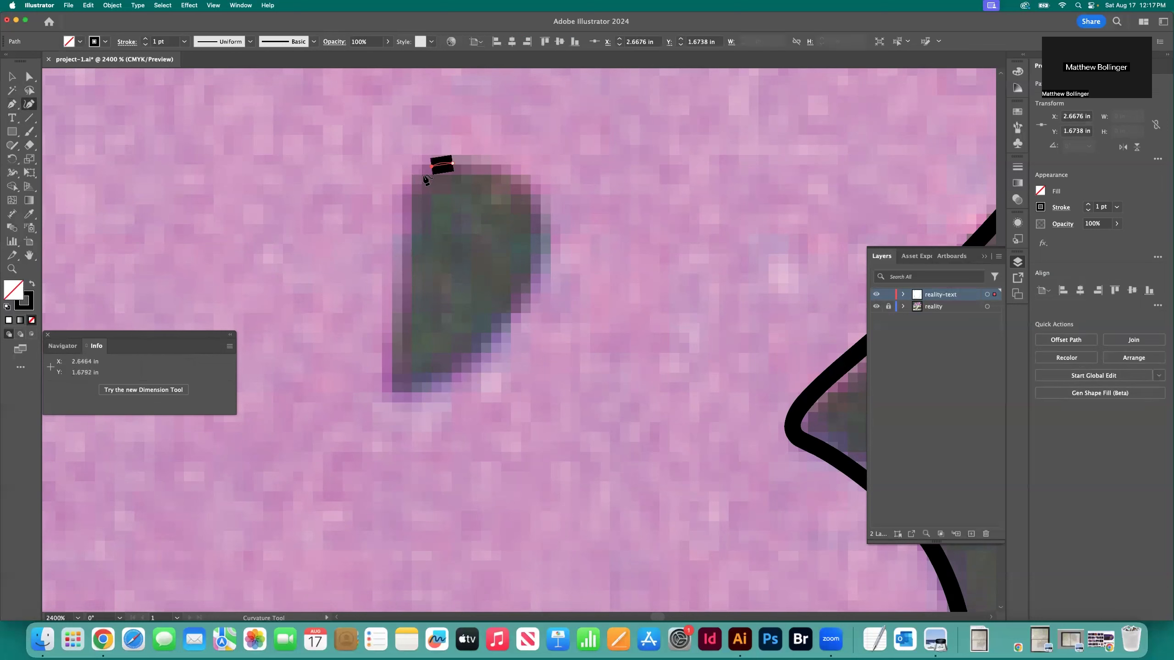
{"action": "left_click", "coordinate": [403, 207]}
{"action": "left_click", "coordinate": [395, 307]}
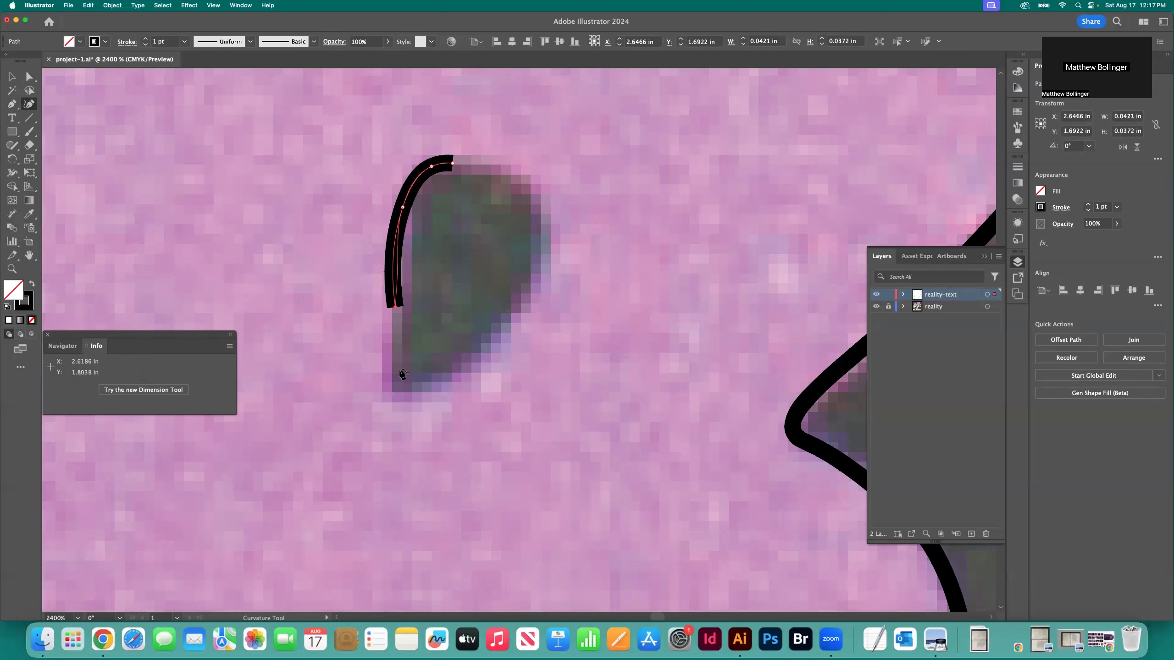
{"action": "left_click", "coordinate": [397, 372]}
{"action": "left_click", "coordinate": [403, 391]}
{"action": "left_click", "coordinate": [418, 386]}
{"action": "left_click", "coordinate": [453, 367]}
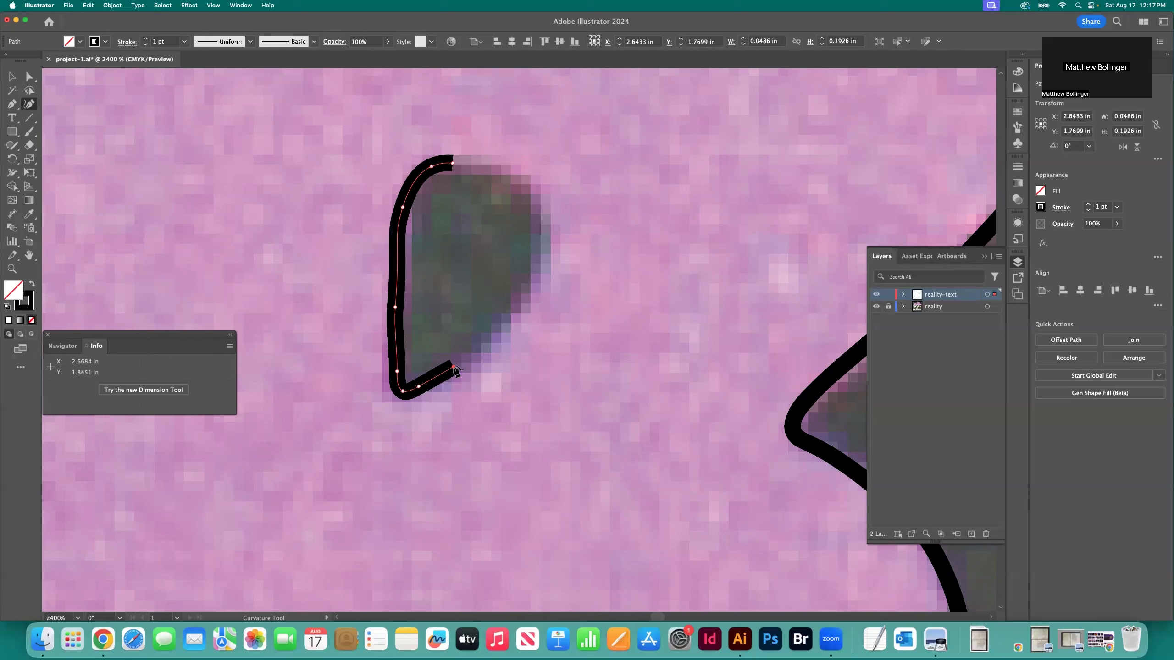
Trace the upper counter's right side and rounded top, close the path on its starting point, and deselect it
{"action": "left_click", "coordinate": [515, 305]}
{"action": "left_click", "coordinate": [545, 227]}
{"action": "left_click", "coordinate": [535, 195]}
{"action": "left_click", "coordinate": [515, 175]}
{"action": "left_click", "coordinate": [489, 160]}
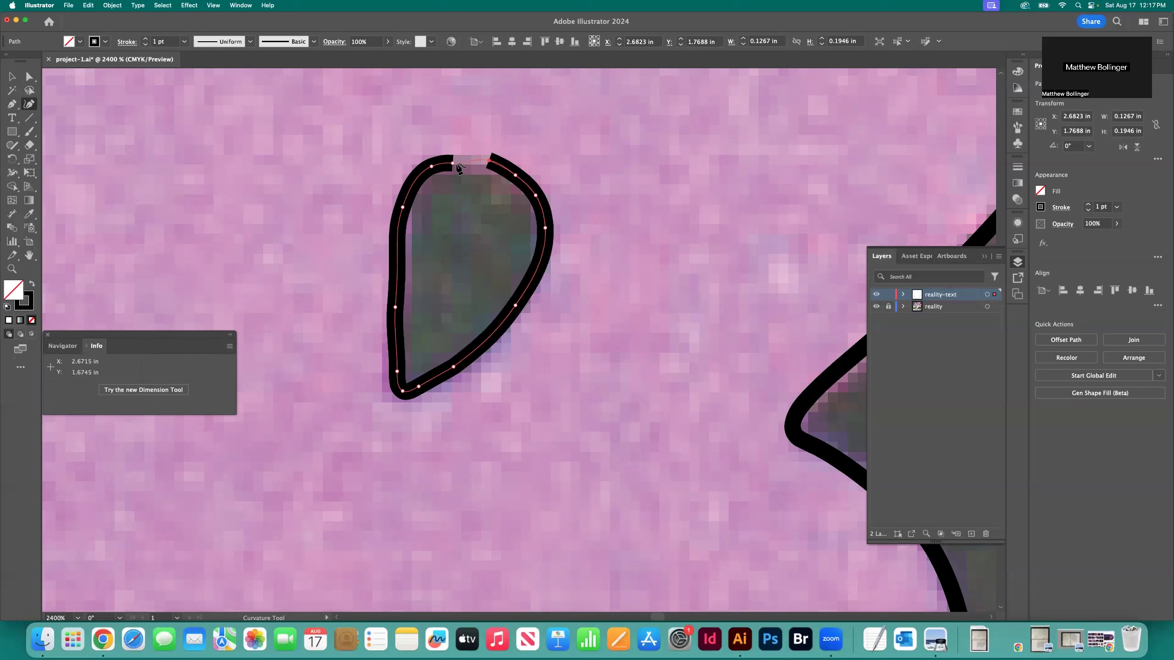
{"action": "left_click", "coordinate": [454, 165]}
{"action": "key", "text": "v"}
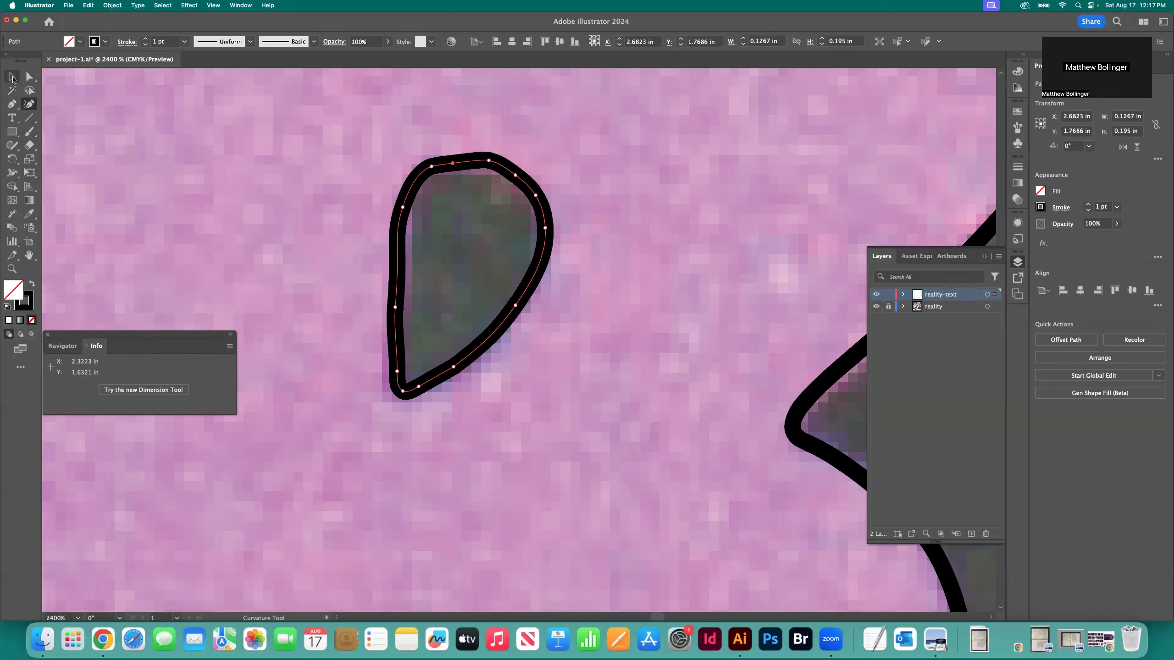
{"action": "left_click", "coordinate": [208, 159]}
Check the traced upper counter against the surrounding letter, and examine the B's lower counter up close
{"action": "key", "text": "super+minus"}
{"action": "key", "text": "super+minus"}
{"action": "key", "text": "super+minus"}
{"action": "key", "text": "super+minus"}
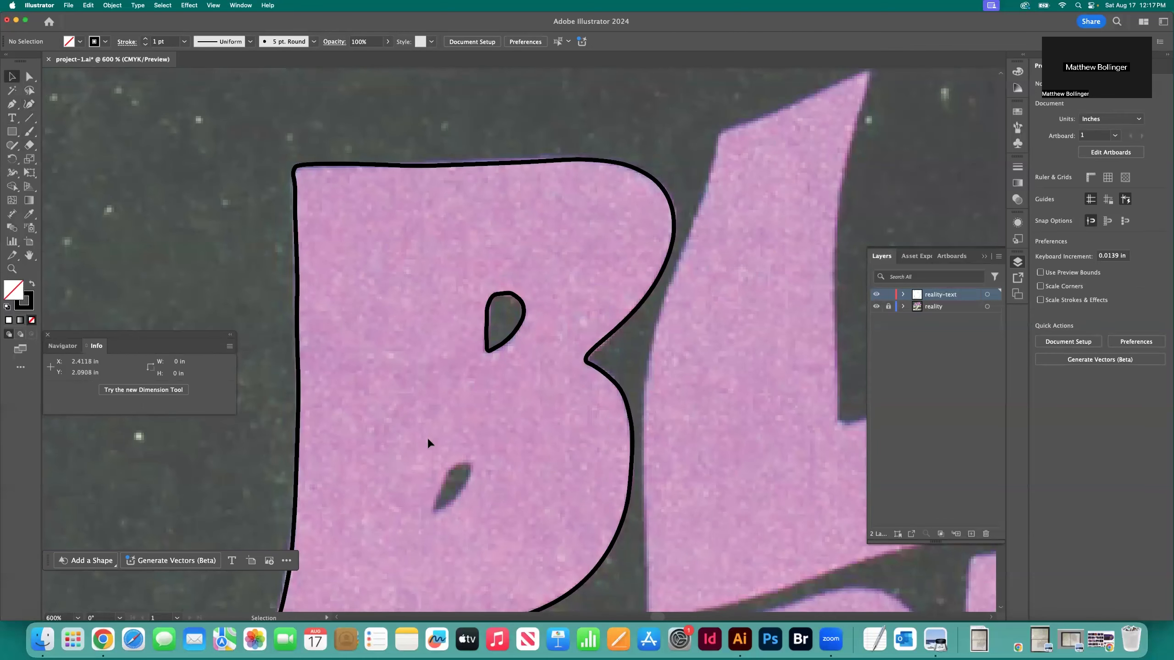
{"action": "key", "text": "z"}
{"action": "left_click", "coordinate": [450, 481]}
{"action": "left_click", "coordinate": [571, 391]}
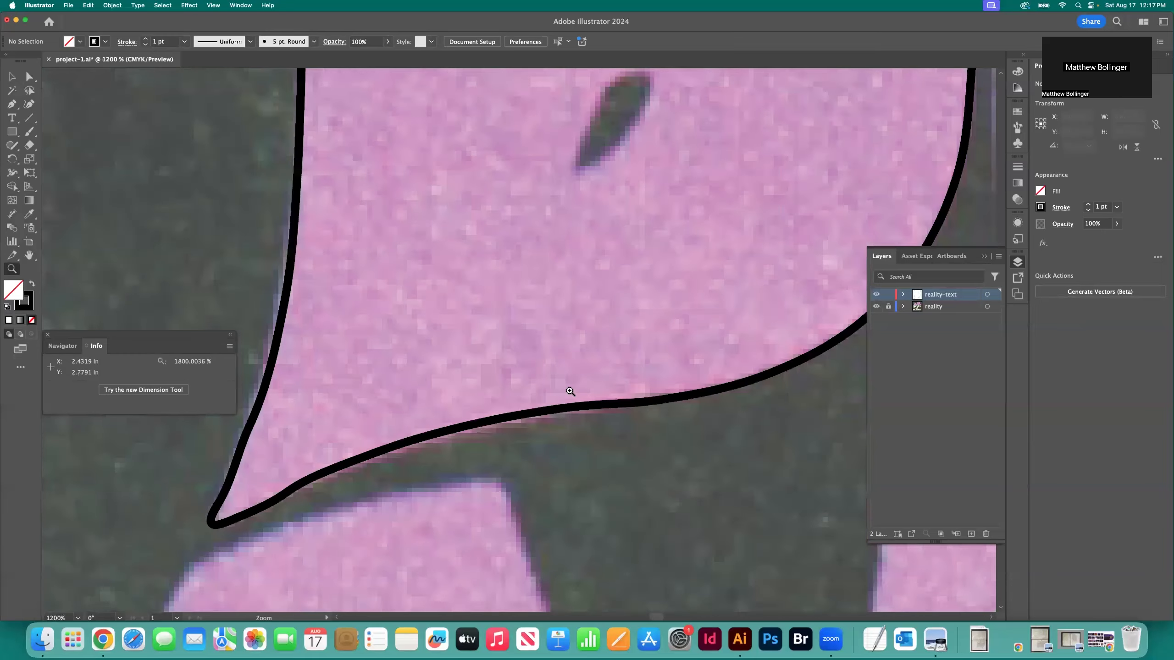
{"action": "left_click", "coordinate": [619, 289]}
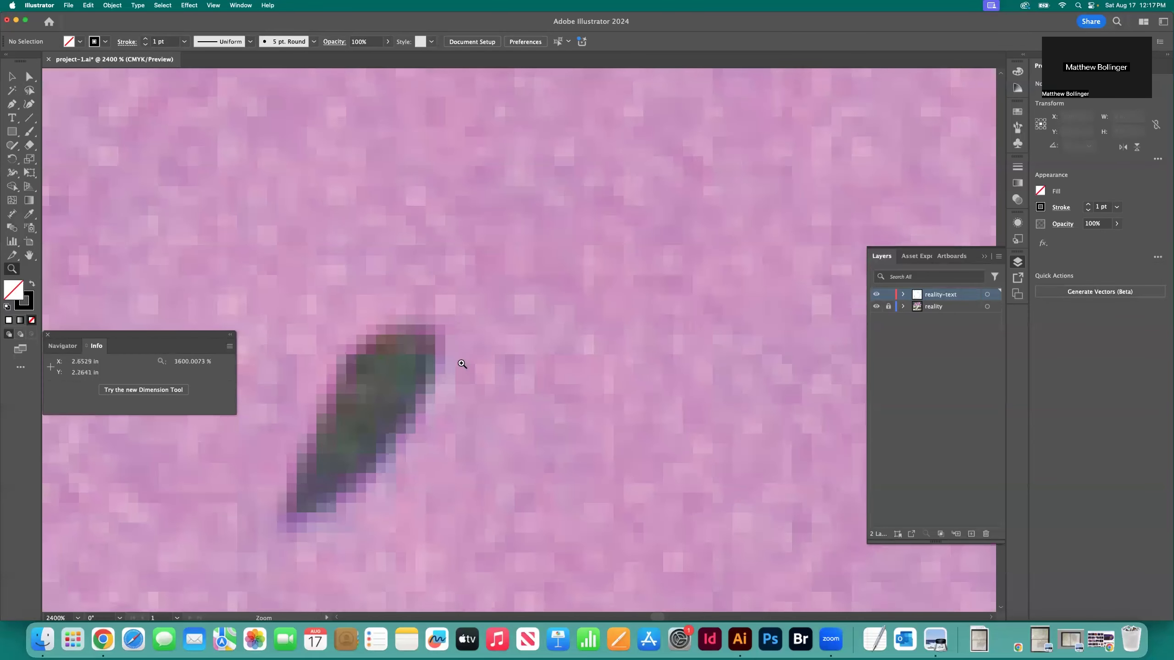
{"action": "scroll", "coordinate": [397, 400], "scroll_direction": "left", "scroll_amount": 3}
{"action": "scroll", "coordinate": [400, 399], "scroll_direction": "down", "scroll_amount": 2}
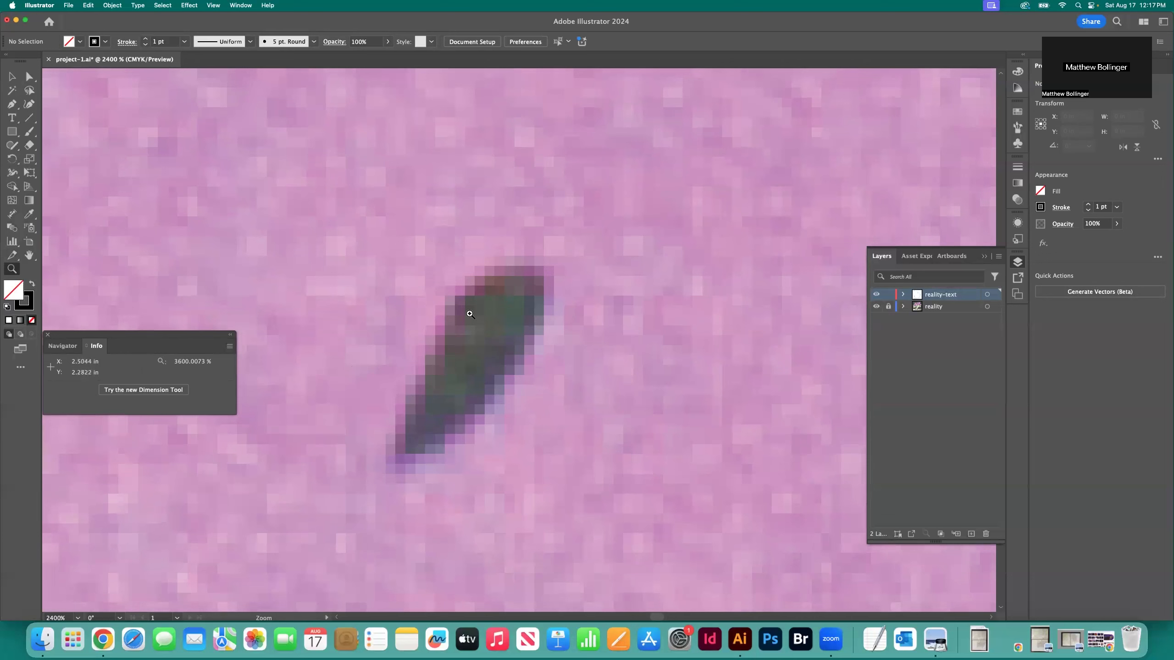
{"action": "key", "text": "h"}
{"action": "left_click_drag", "start_coordinate": [466, 312], "coordinate": [481, 349]}
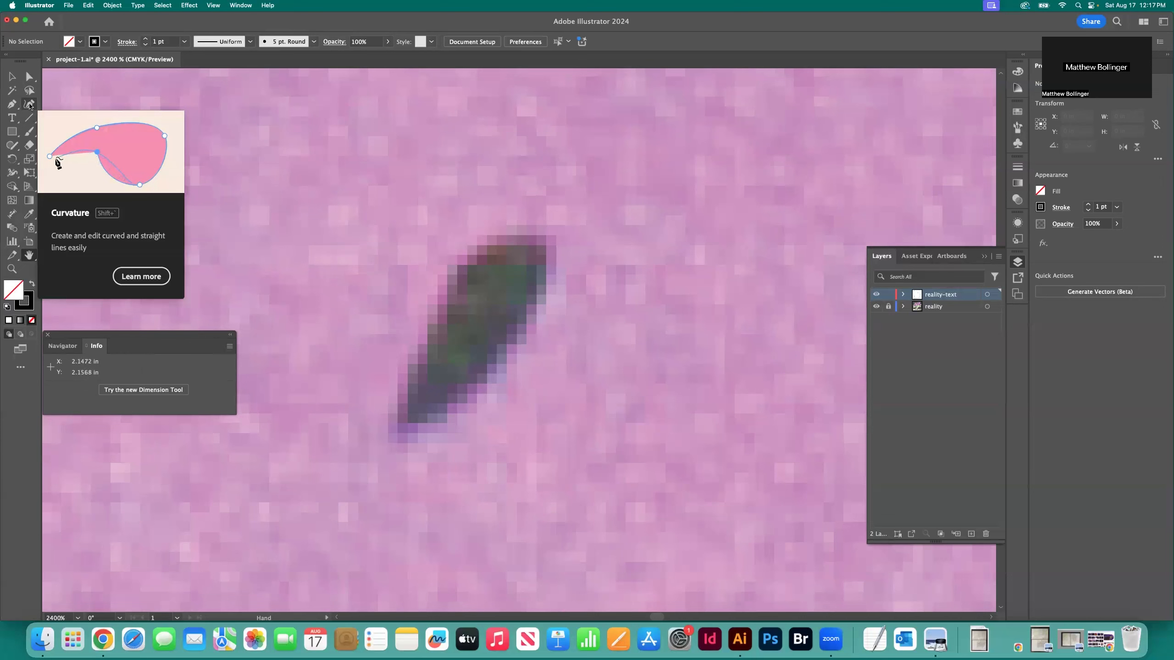
Trace the left edge of the B's lower counter with the Curvature tool from its top down to the pointed tip
{"action": "left_click", "coordinate": [29, 105]}
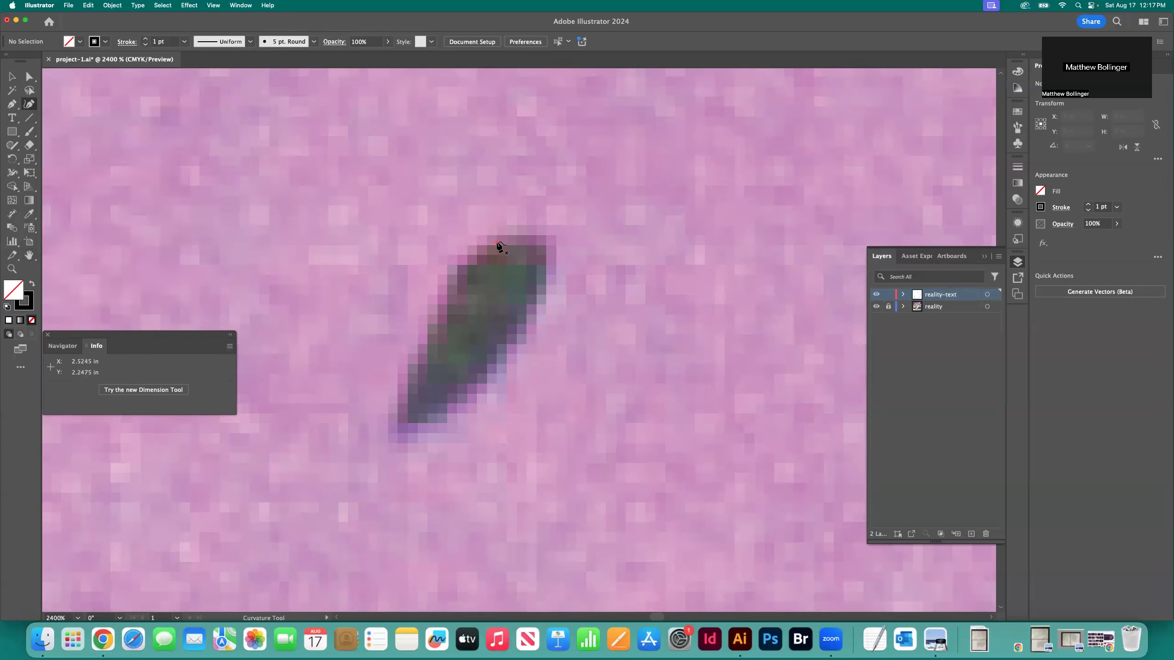
{"action": "left_click", "coordinate": [497, 242]}
{"action": "left_click", "coordinate": [458, 286]}
{"action": "left_click", "coordinate": [417, 358]}
{"action": "left_click", "coordinate": [407, 402]}
{"action": "left_click", "coordinate": [404, 431]}
Trace the lower counter's right edge back up to the top, close the path on its starting point, and deselect it
{"action": "left_click", "coordinate": [425, 424]}
{"action": "left_click", "coordinate": [457, 387]}
{"action": "left_click", "coordinate": [516, 331]}
{"action": "left_click", "coordinate": [545, 289]}
{"action": "left_click", "coordinate": [542, 254]}
{"action": "left_click", "coordinate": [539, 231]}
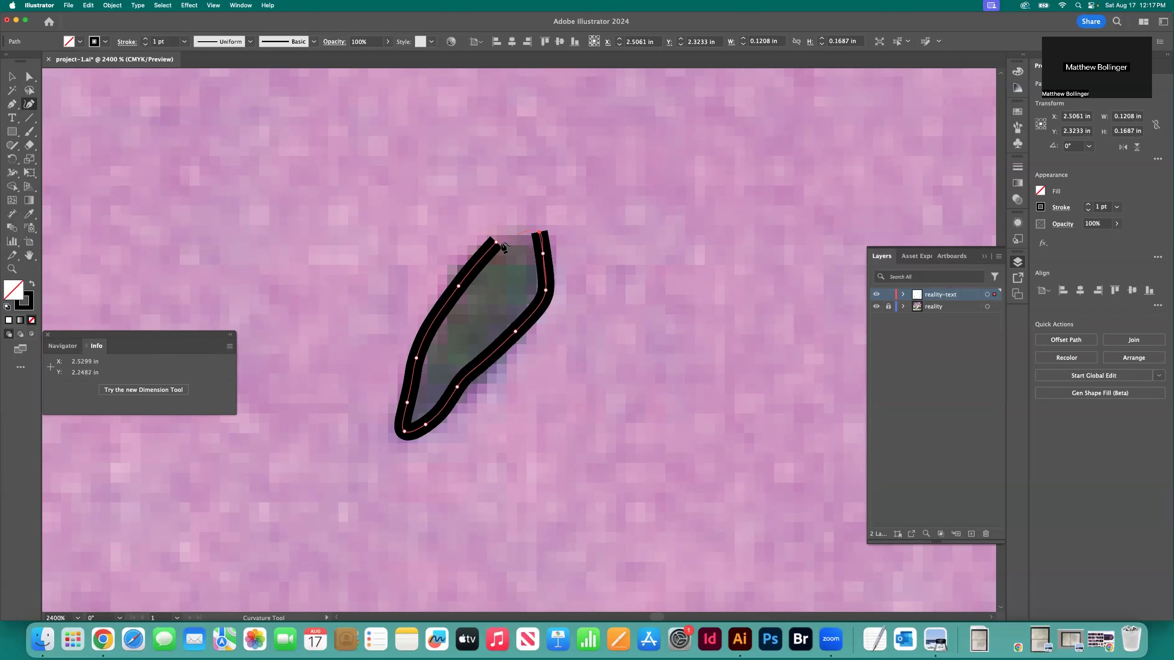
{"action": "left_click", "coordinate": [496, 241]}
{"action": "left_click", "coordinate": [11, 76]}
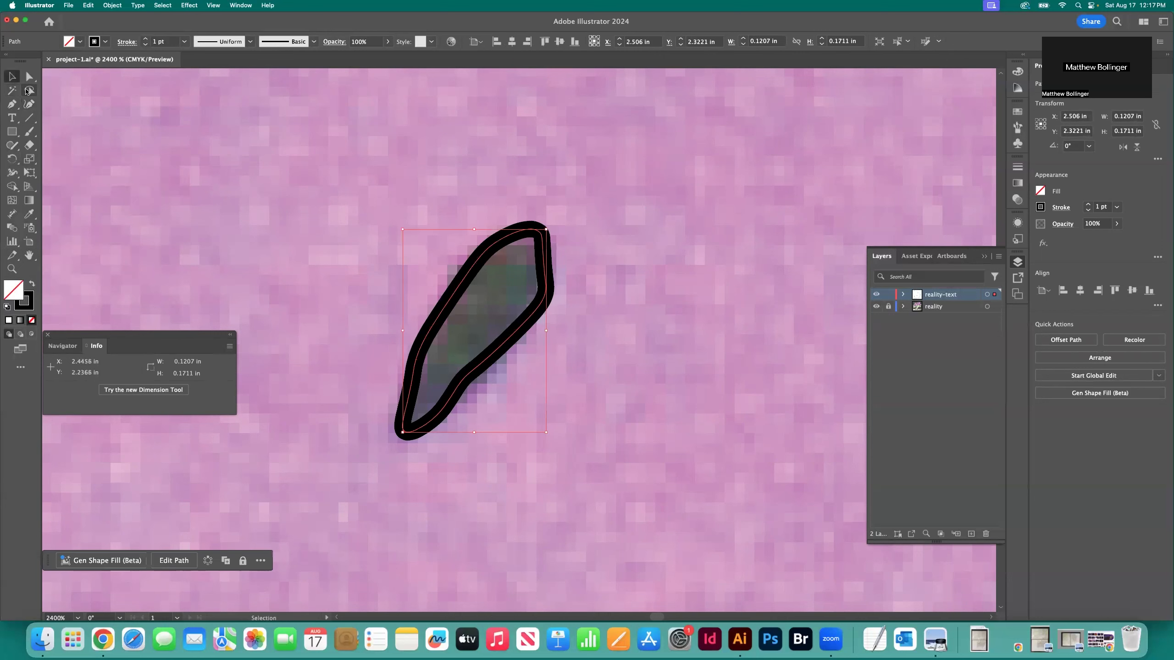
{"action": "left_click", "coordinate": [129, 132]}
Fill the B's outer outline with White and deselect it
{"action": "key", "text": "super+minus"}
{"action": "key", "text": "super+minus"}
{"action": "key", "text": "super+minus"}
{"action": "key", "text": "super+minus"}
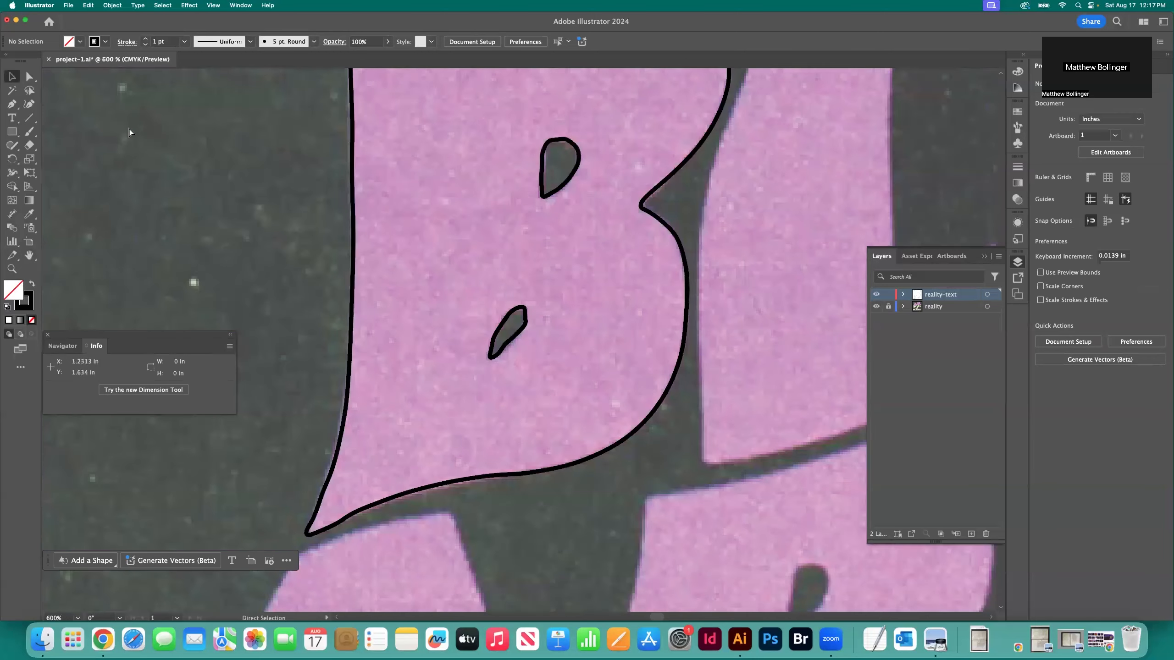
{"action": "key", "text": "super+minus"}
{"action": "key", "text": "super+minus"}
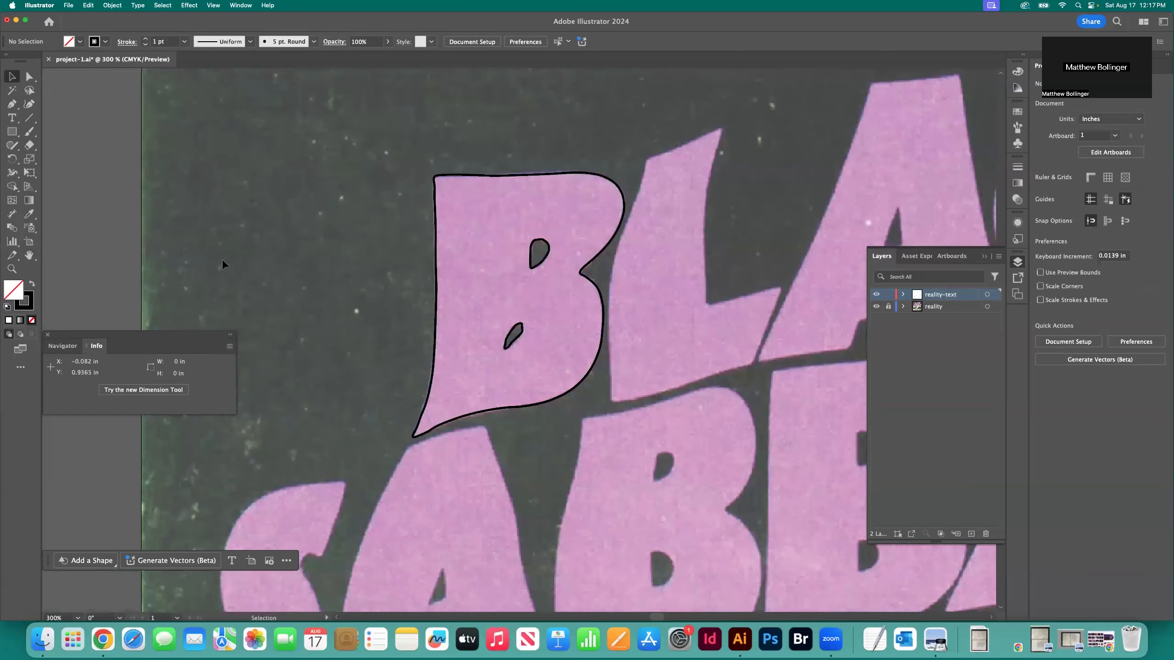
{"action": "left_click", "coordinate": [545, 175]}
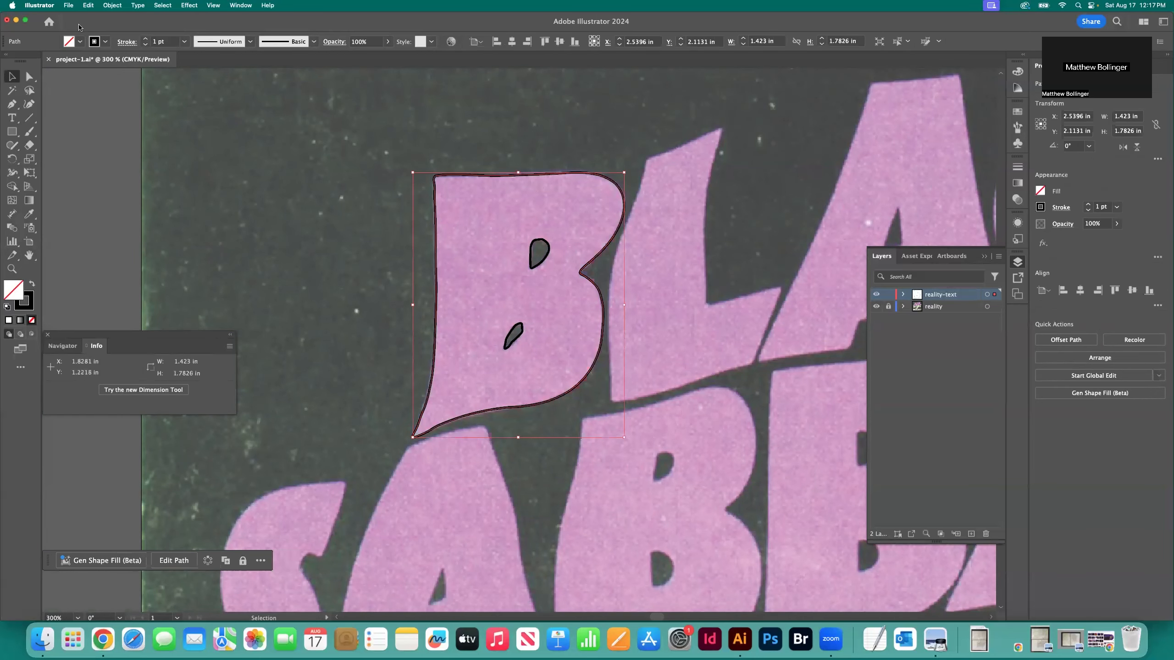
{"action": "left_click", "coordinate": [79, 42]}
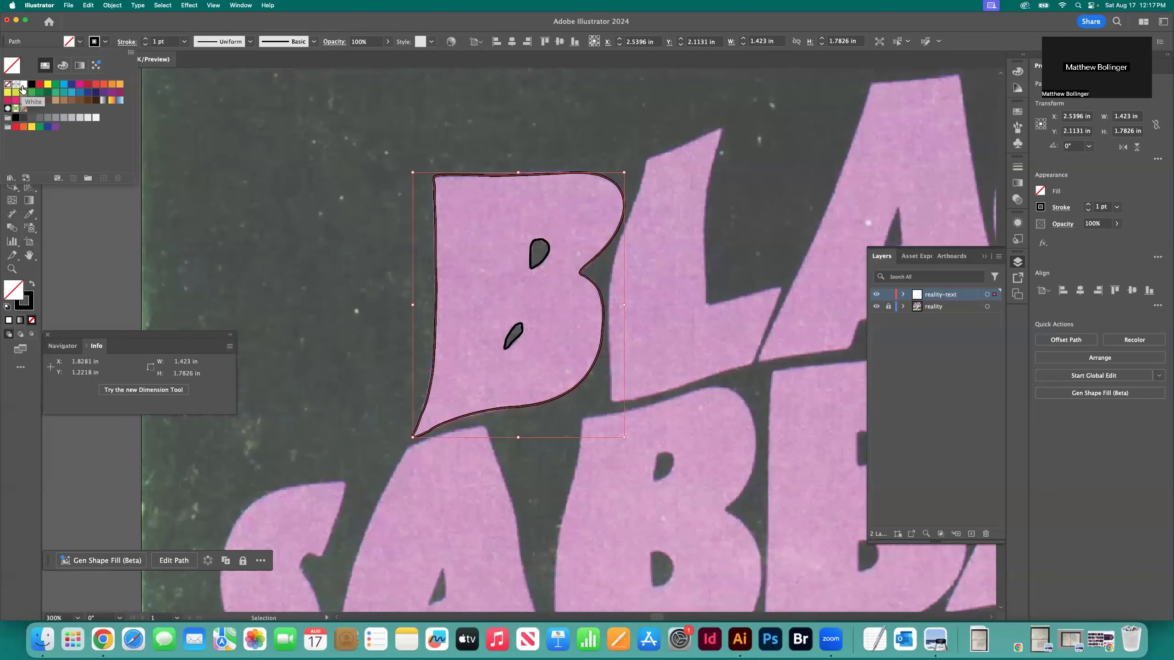
{"action": "left_click", "coordinate": [23, 85]}
{"action": "left_click", "coordinate": [367, 138]}
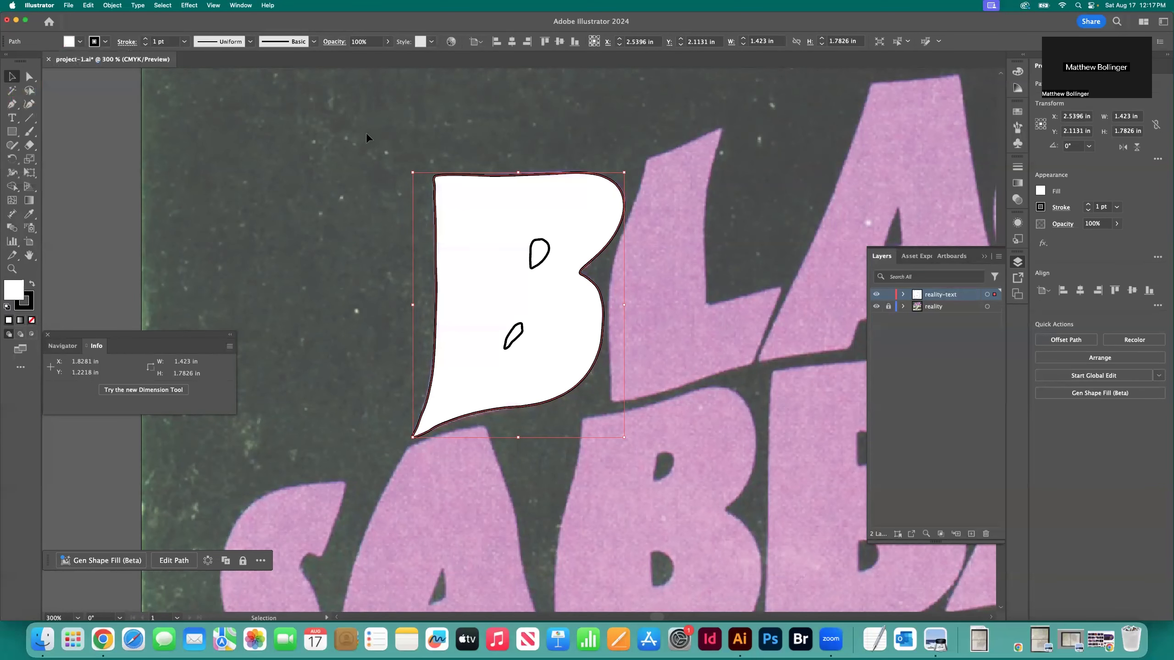
{"action": "left_click", "coordinate": [494, 146]}
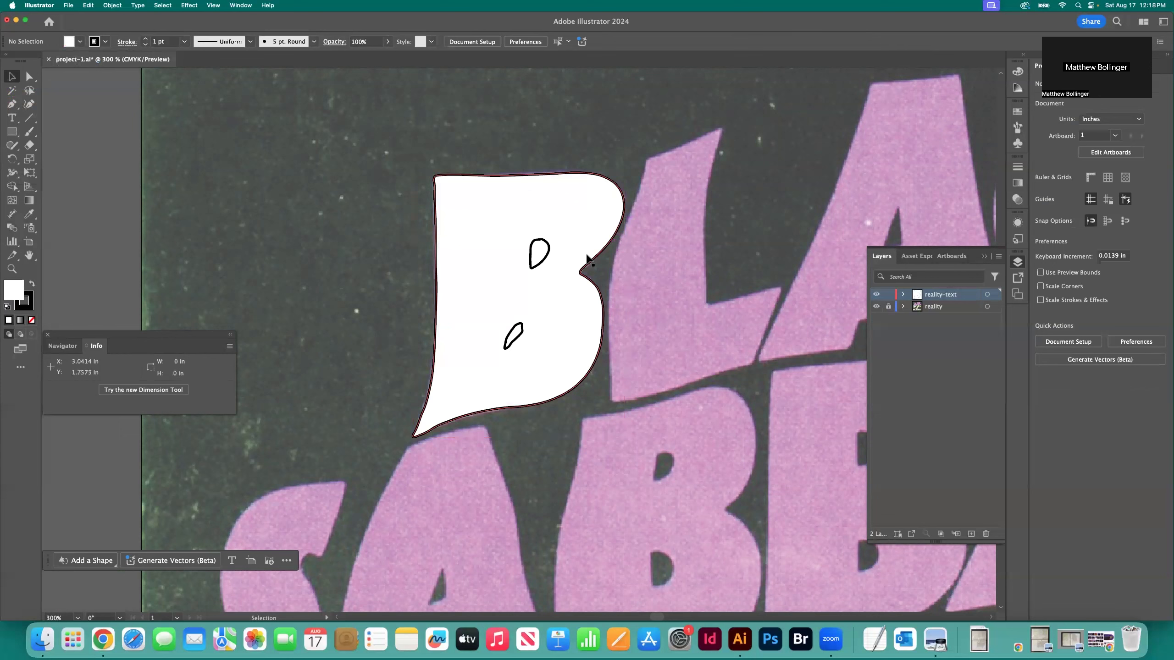
Select the B's counters and outer outline in turn to check that they are separate paths
{"action": "left_click", "coordinate": [549, 253]}
{"action": "left_click", "coordinate": [522, 334]}
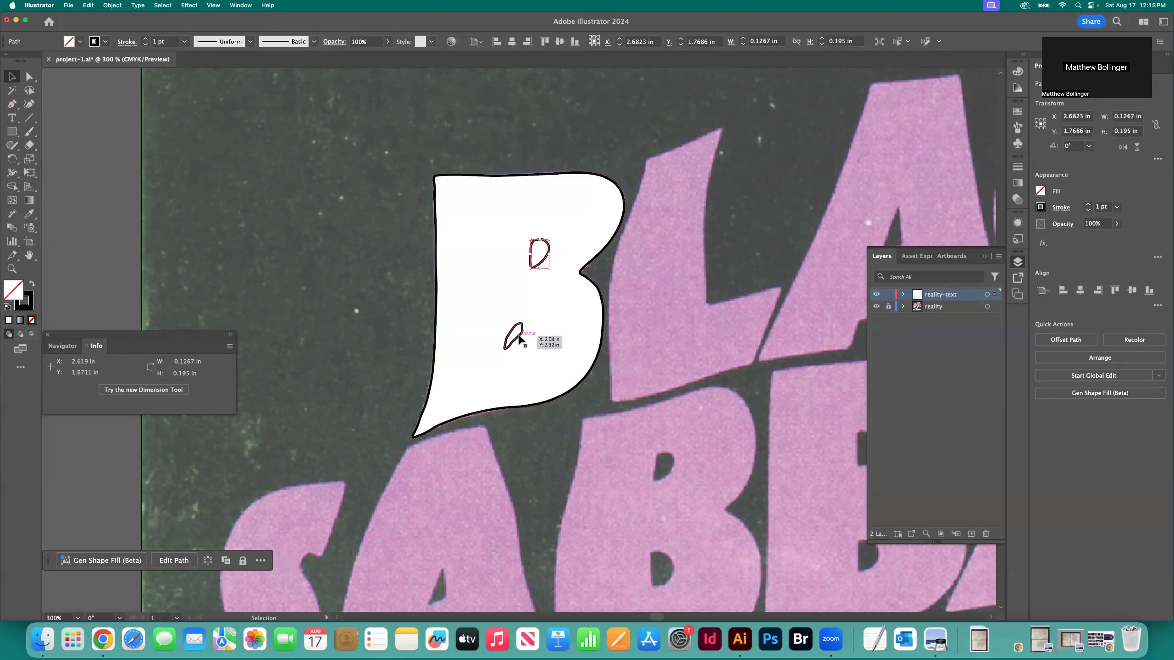
{"action": "left_click", "coordinate": [547, 259]}
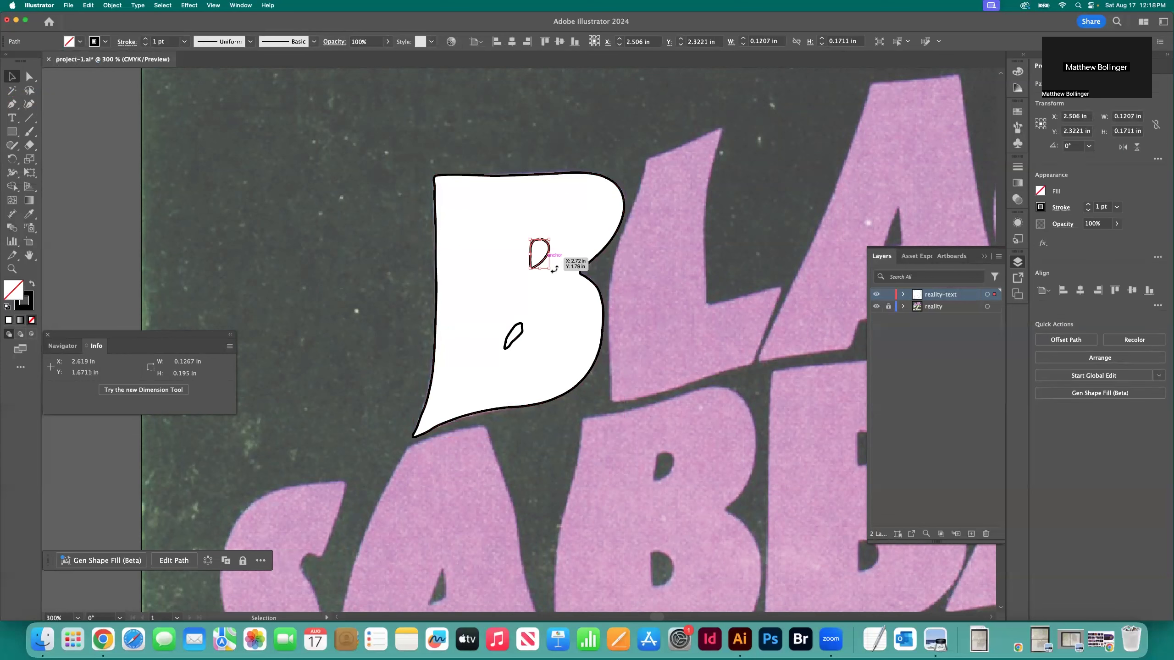
{"action": "left_click", "coordinate": [409, 296]}
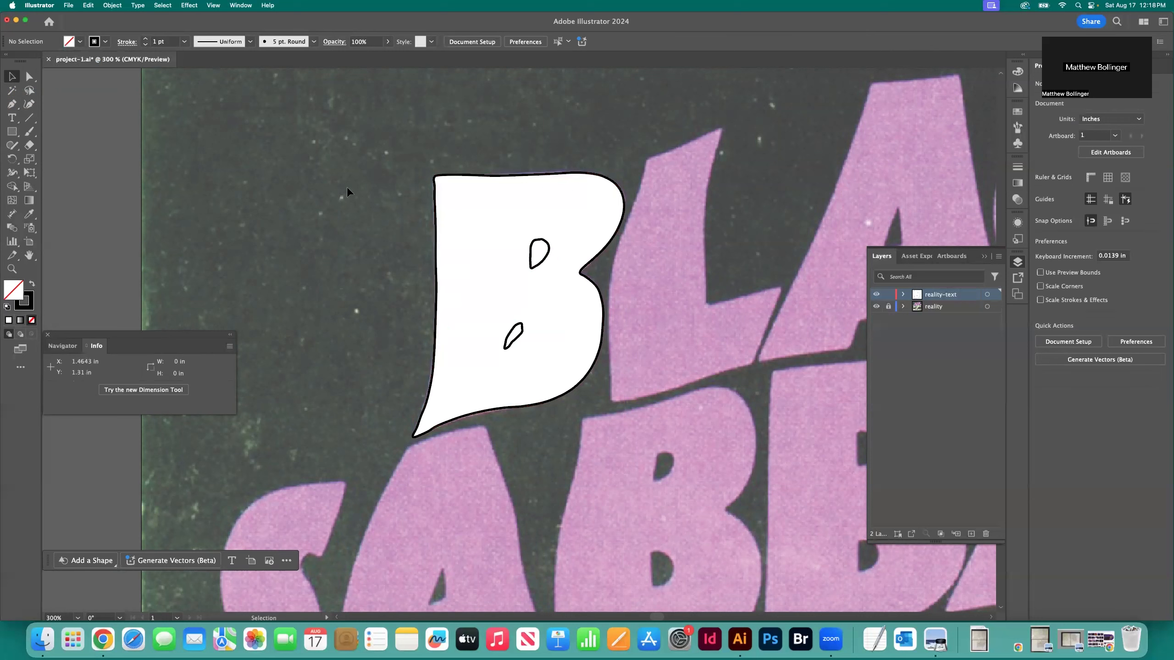
{"action": "left_click", "coordinate": [434, 280]}
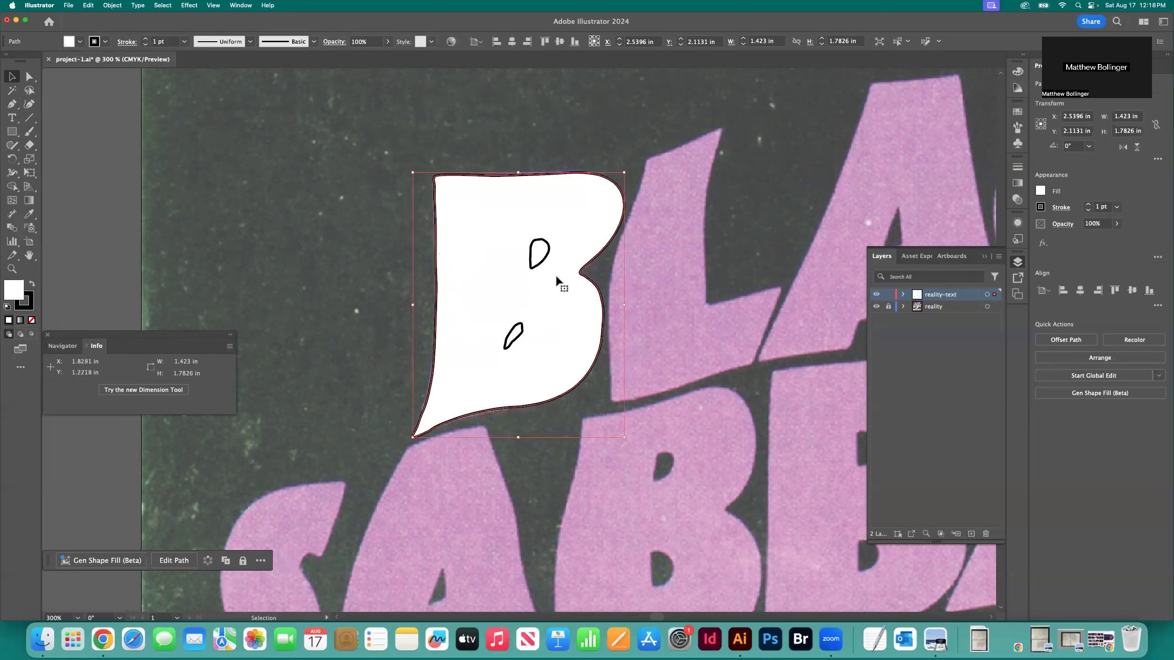
{"action": "left_click", "coordinate": [545, 260]}
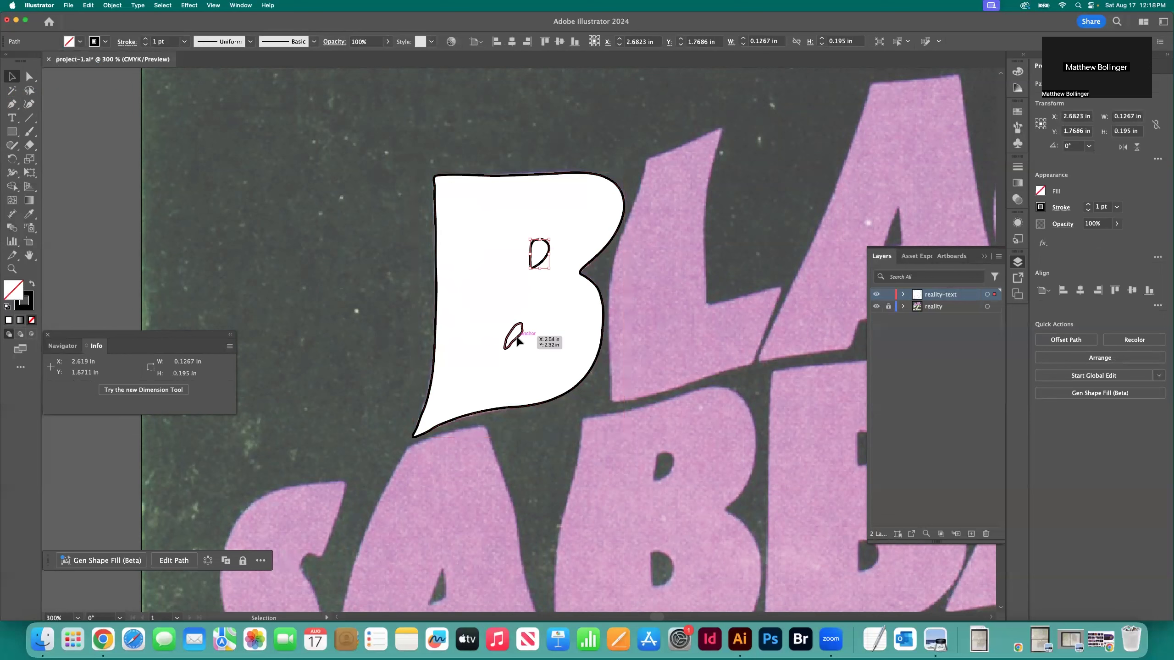
{"action": "left_click", "coordinate": [404, 337]}
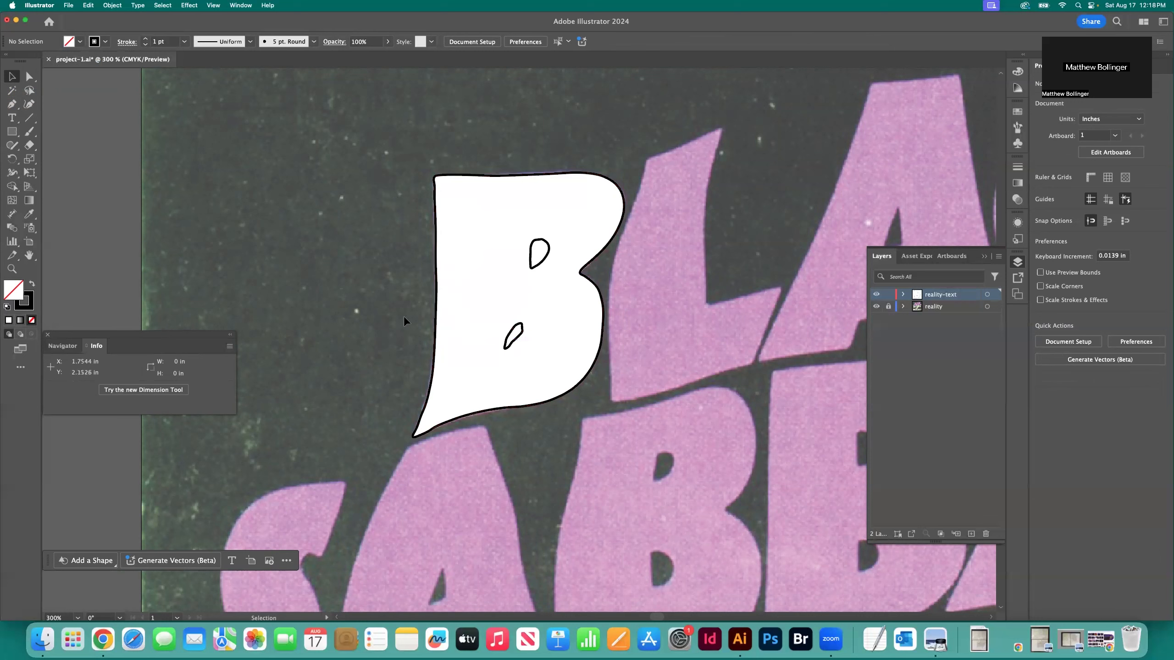
Display the Pathfinder options and place them beside the B's upper-left corner
{"action": "left_click", "coordinate": [240, 5]}
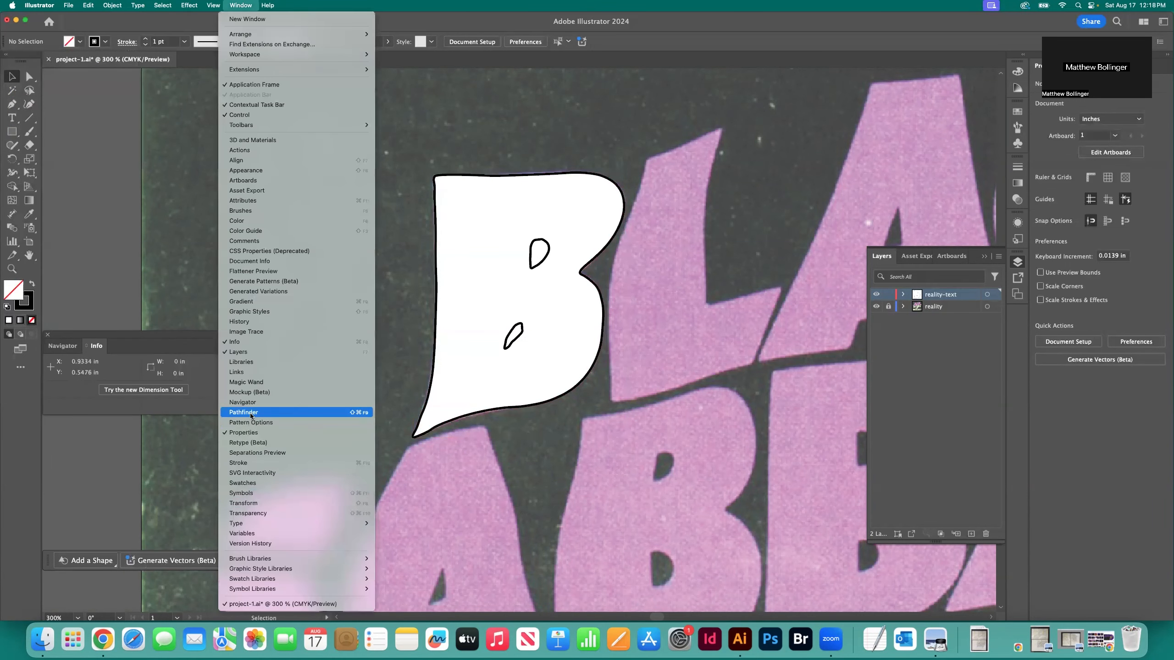
{"action": "left_click", "coordinate": [249, 410]}
{"action": "left_click_drag", "start_coordinate": [390, 53], "coordinate": [282, 132]}
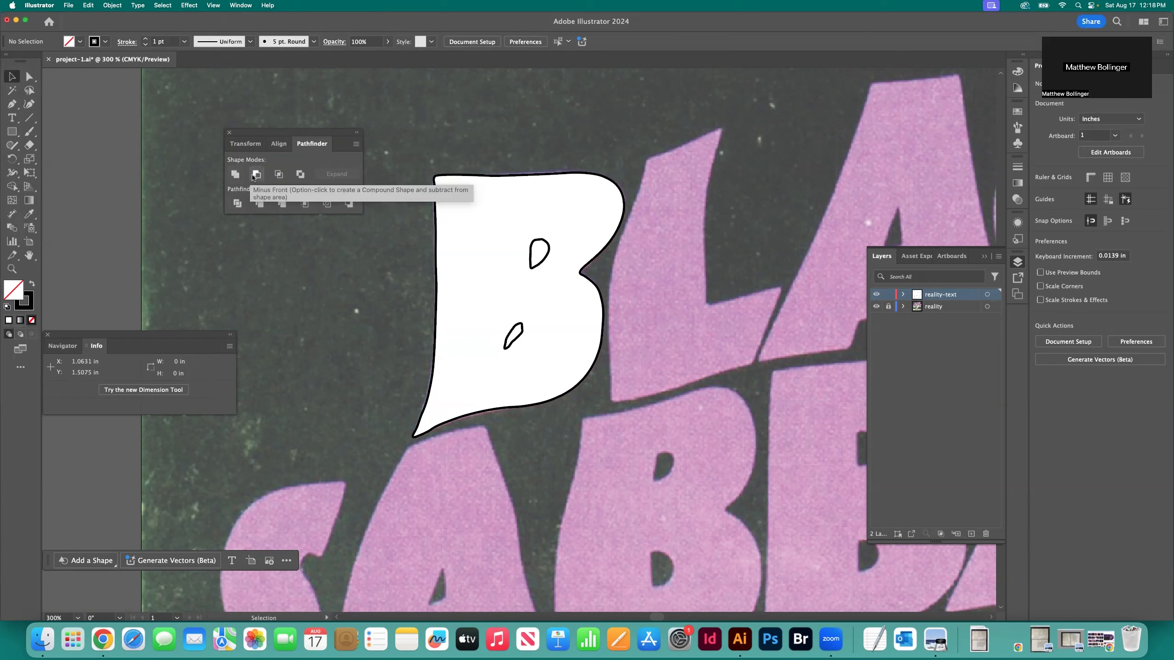
Inspect the upper and lower counter shapes individually, leaving nothing selected
{"action": "left_click", "coordinate": [528, 297]}
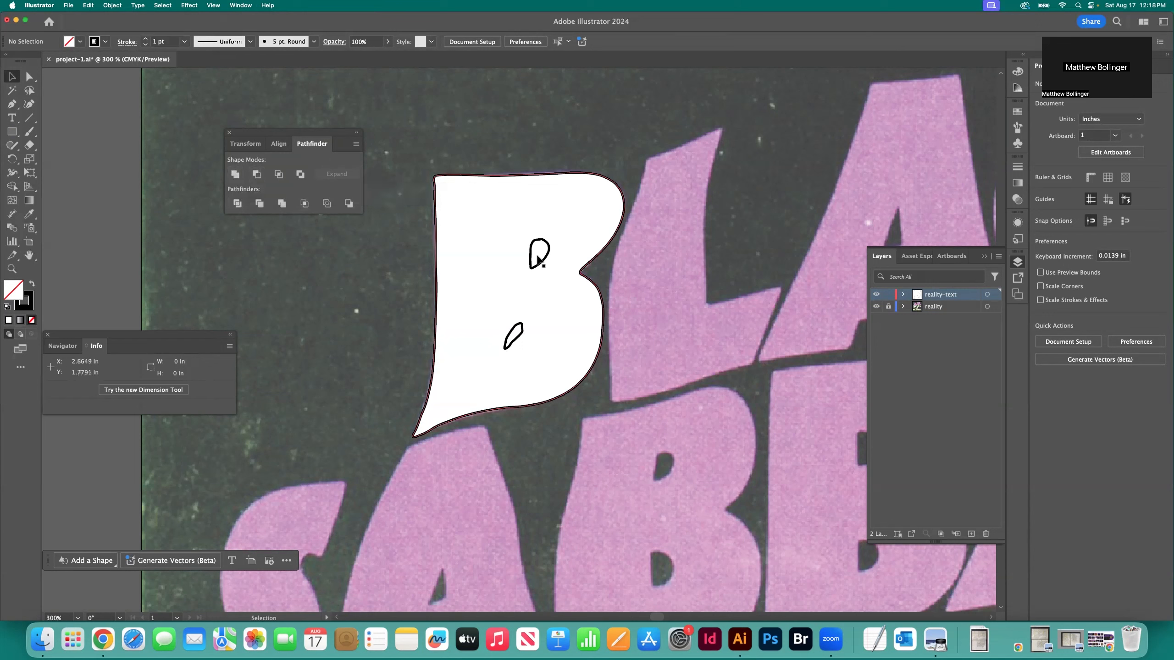
{"action": "left_click", "coordinate": [532, 257]}
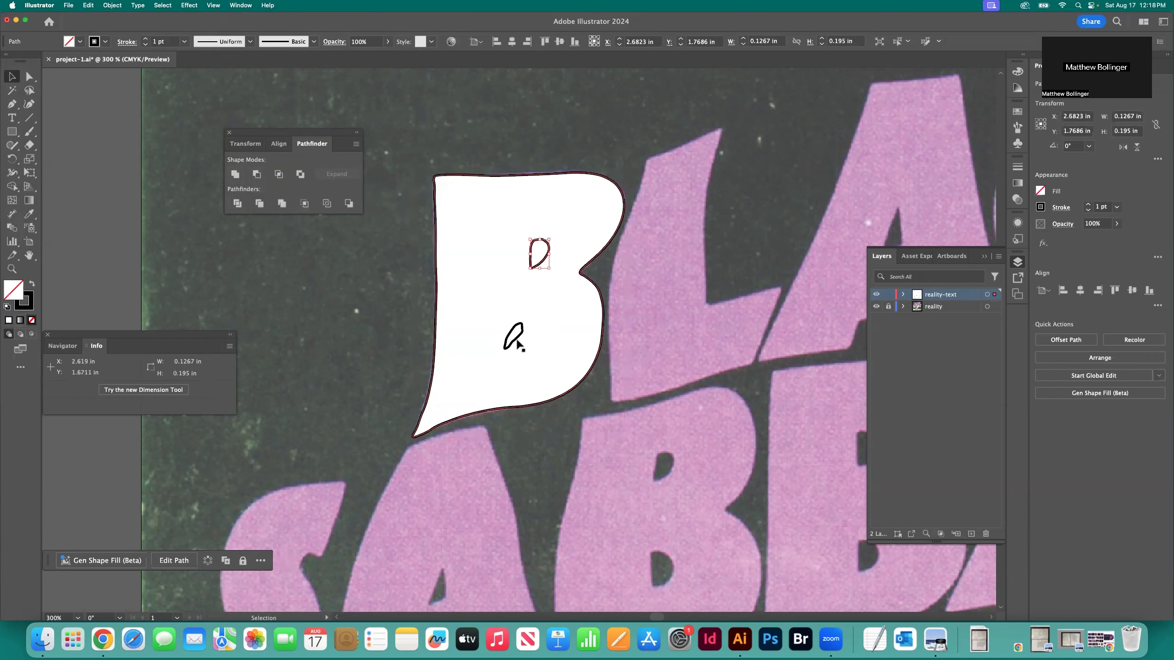
{"action": "left_click", "coordinate": [516, 342]}
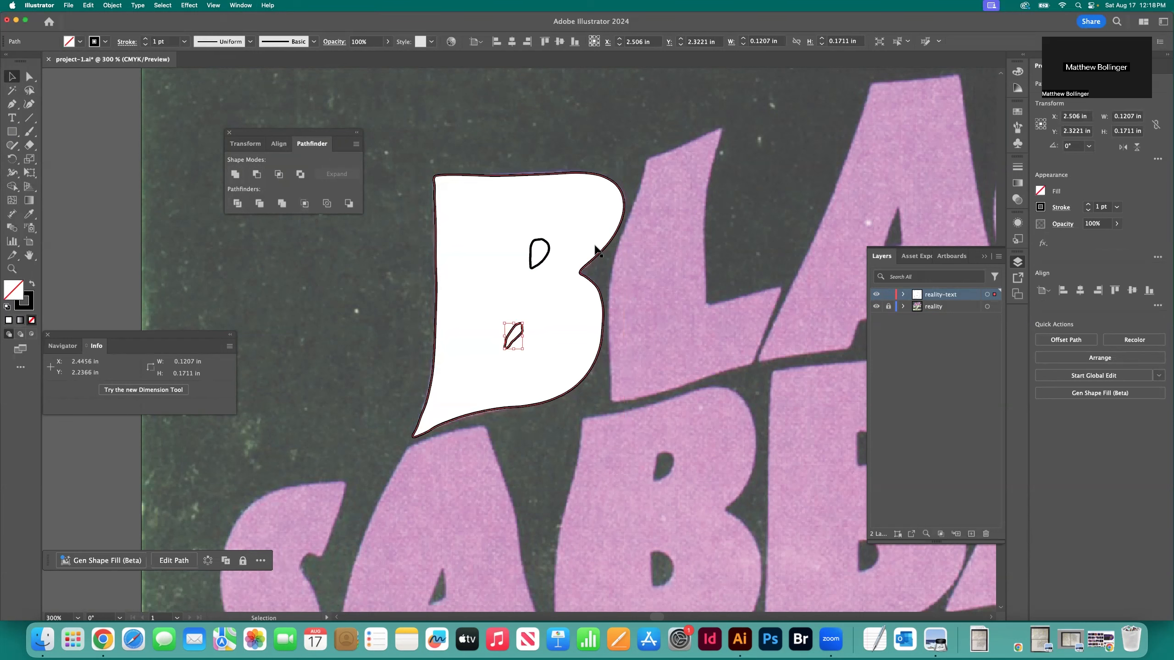
{"action": "left_click", "coordinate": [397, 290]}
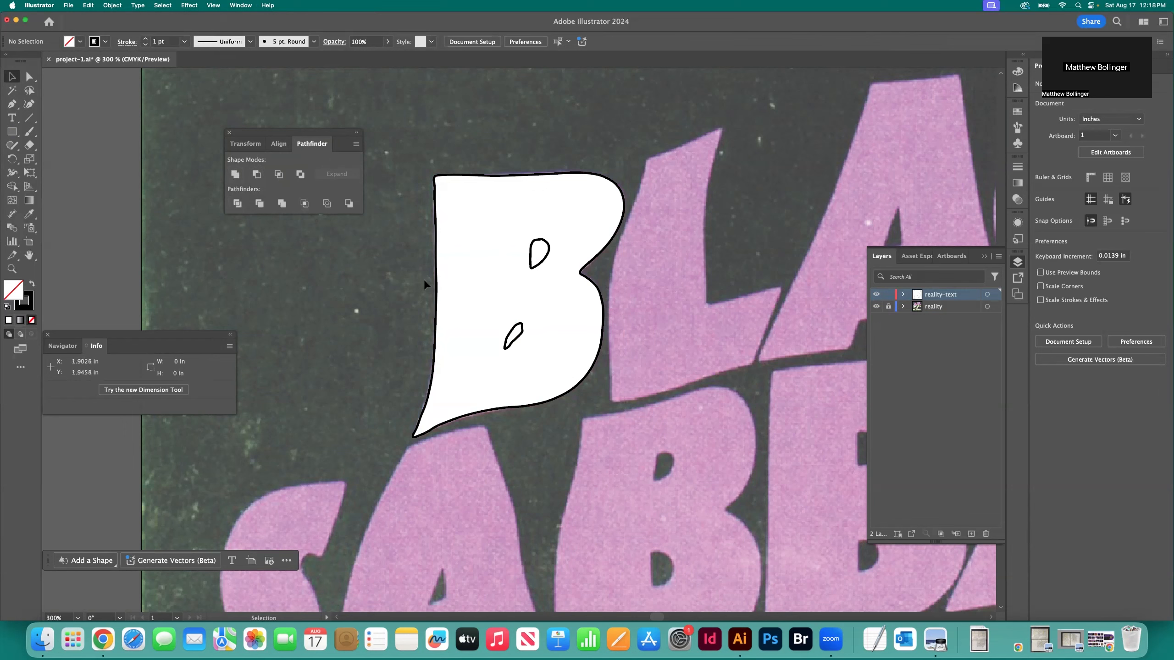
Select the B outline together with its upper counter, cut the counter out with Minus Front, and deselect the result
{"action": "left_click_drag", "start_coordinate": [413, 236], "coordinate": [442, 242]}
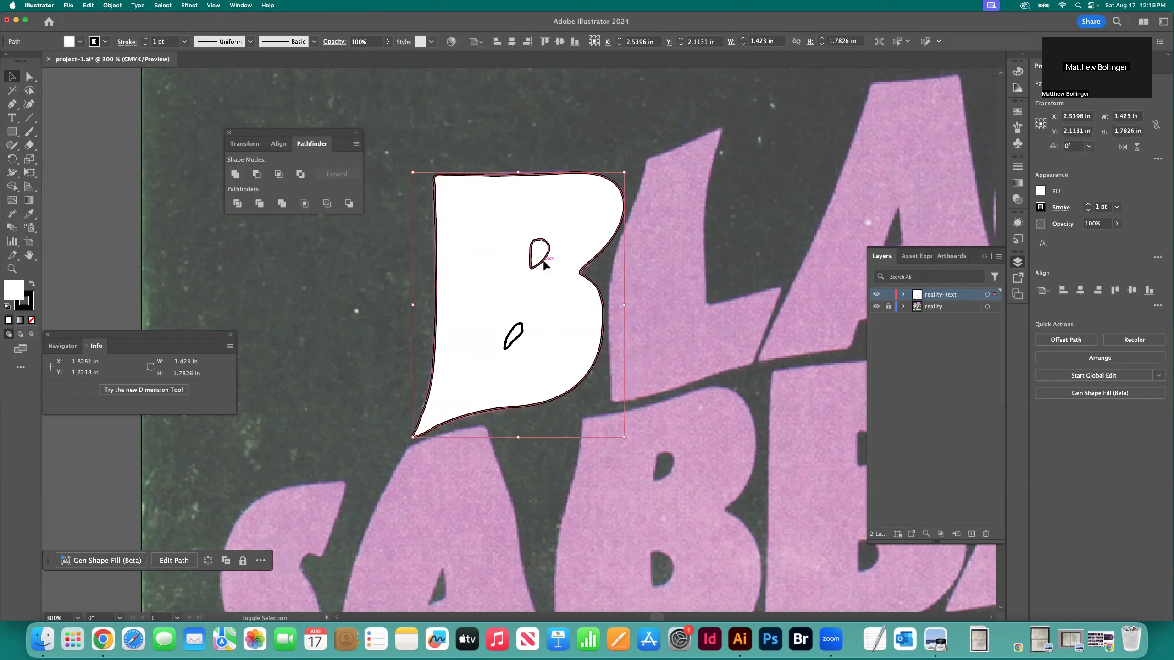
{"action": "left_click_drag", "start_coordinate": [400, 231], "coordinate": [558, 264]}
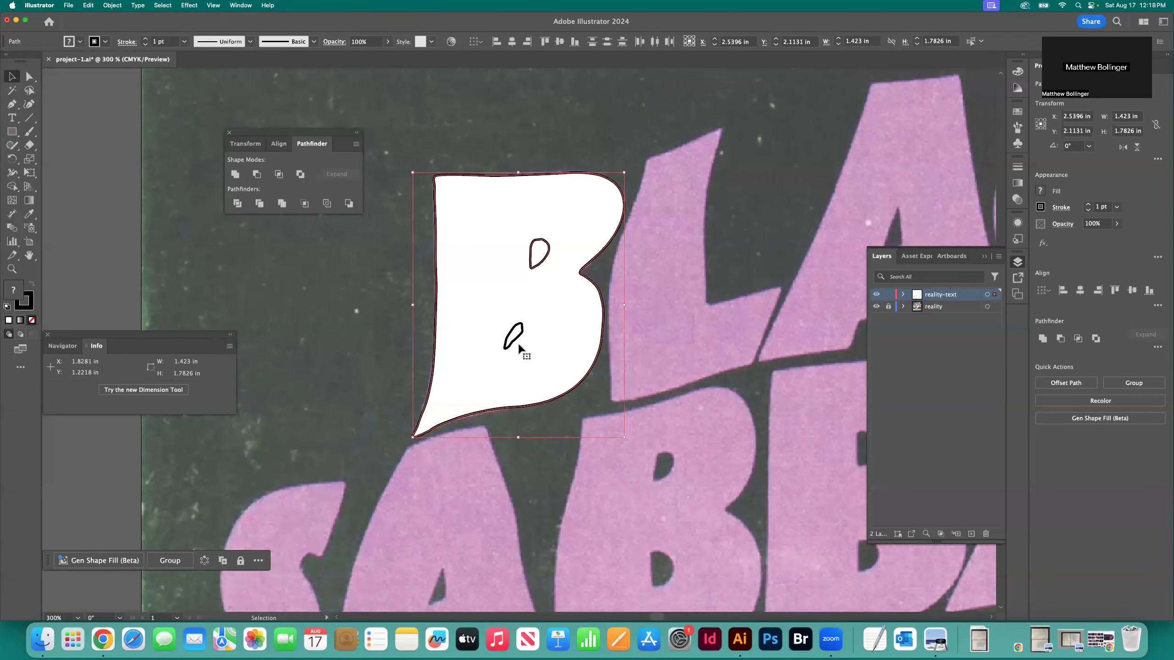
{"action": "left_click", "coordinate": [395, 259]}
{"action": "left_click_drag", "start_coordinate": [409, 234], "coordinate": [554, 267]}
{"action": "left_click", "coordinate": [256, 175]}
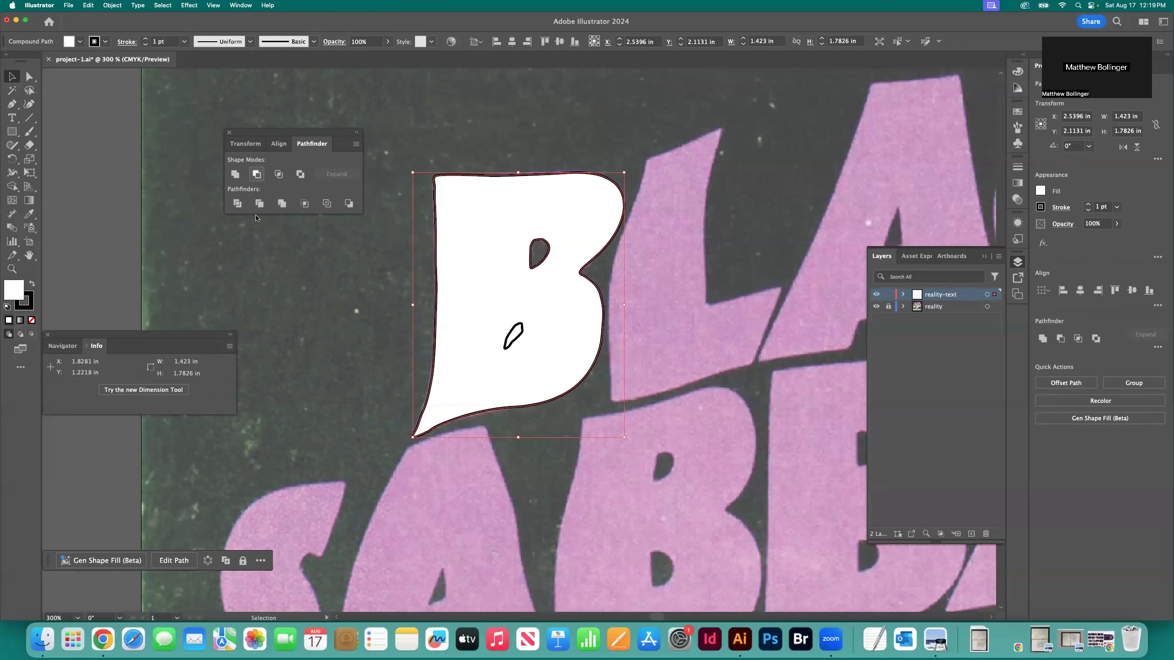
{"action": "left_click", "coordinate": [410, 345]}
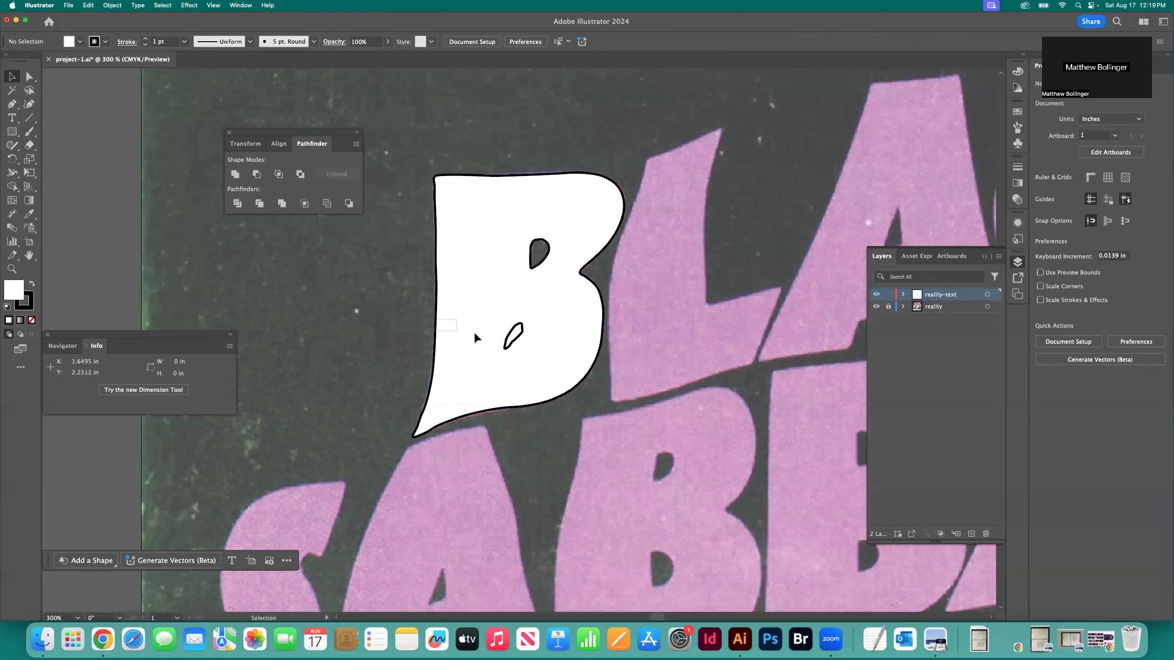
Select the B outline together with its lower counter, cut the counter out with Minus Front, and deselect the result
{"action": "left_click", "coordinate": [533, 346]}
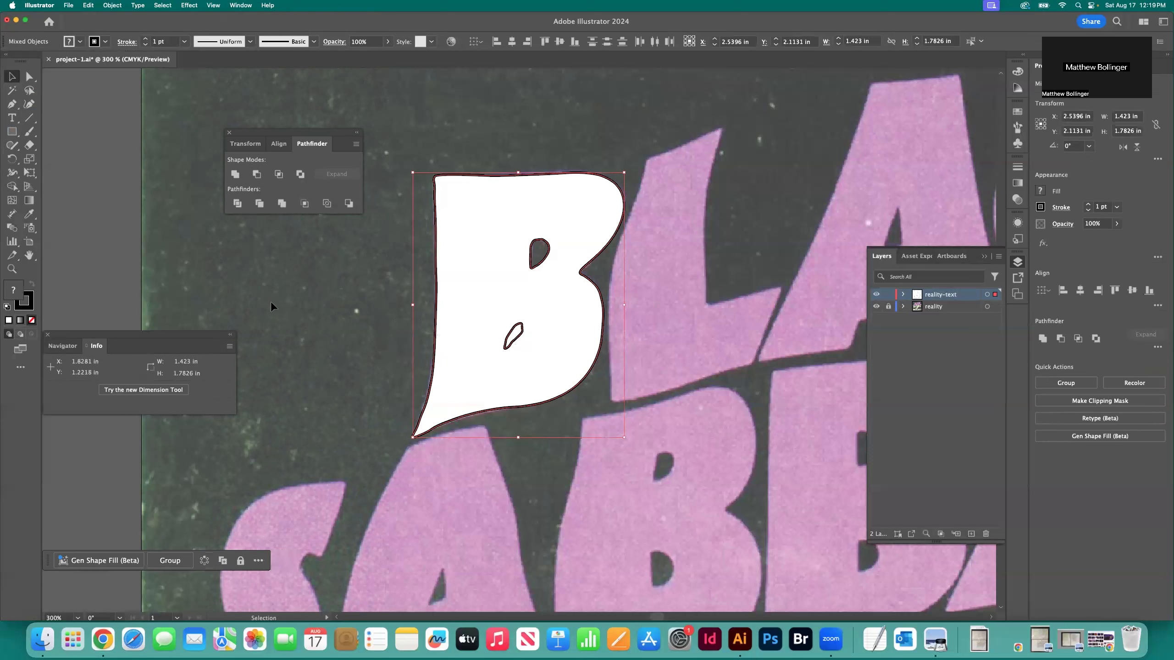
{"action": "left_click", "coordinate": [255, 175]}
{"action": "left_click", "coordinate": [369, 278]}
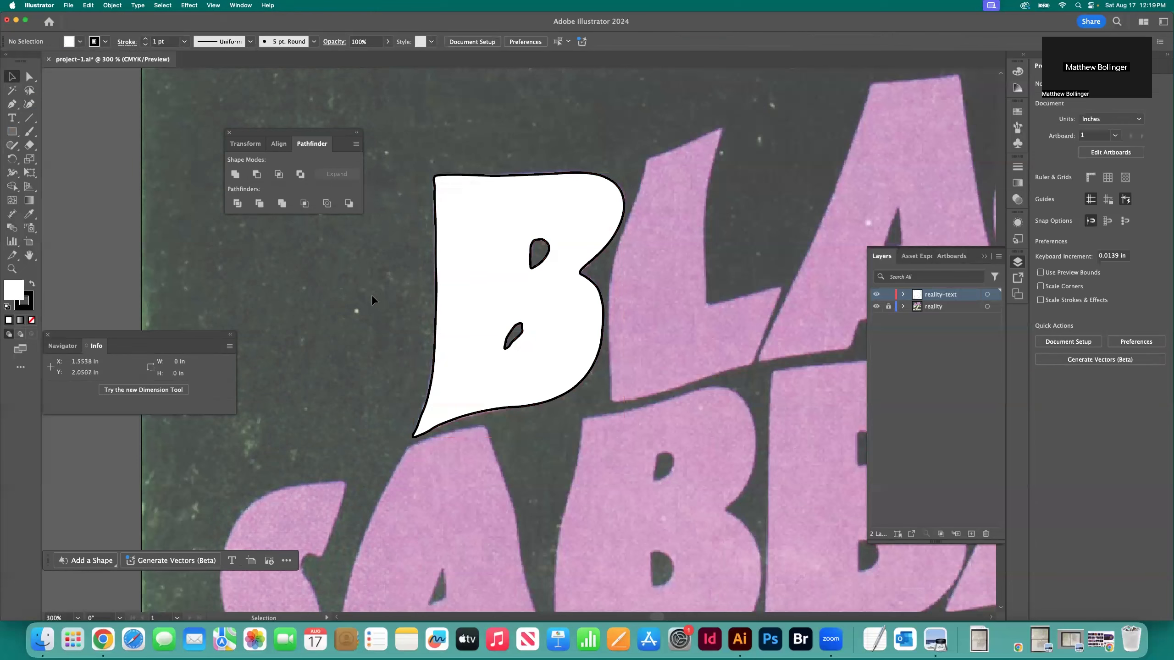
Place reality-purple.webp as a linked image and move it to the right of the traced B, leaving the letter uncovered
{"action": "key", "text": "super+minus"}
{"action": "key", "text": "super+minus"}
{"action": "key", "text": "super+minus"}
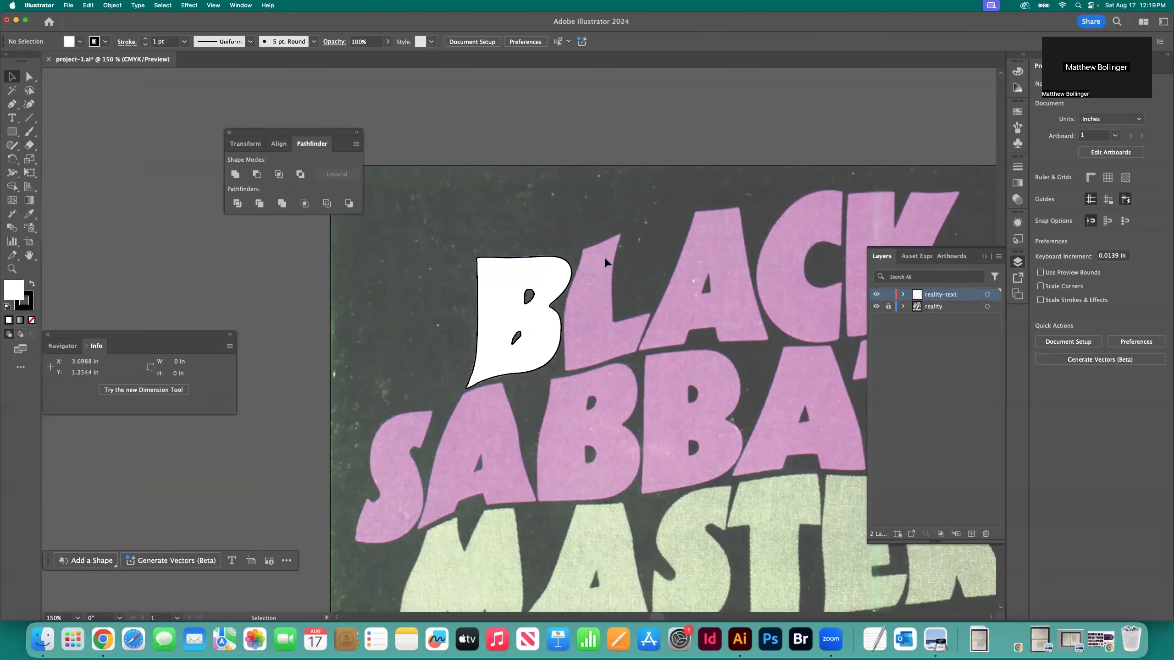
{"action": "scroll", "coordinate": [507, 233], "scroll_direction": "left", "scroll_amount": 1}
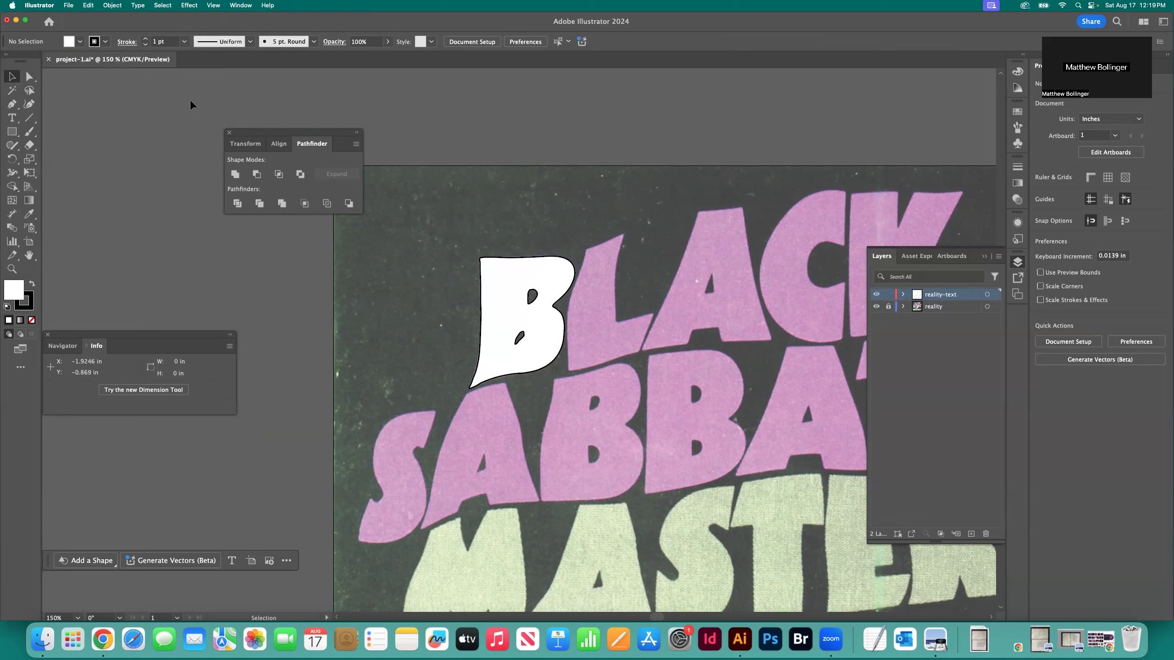
{"action": "left_click", "coordinate": [69, 5]}
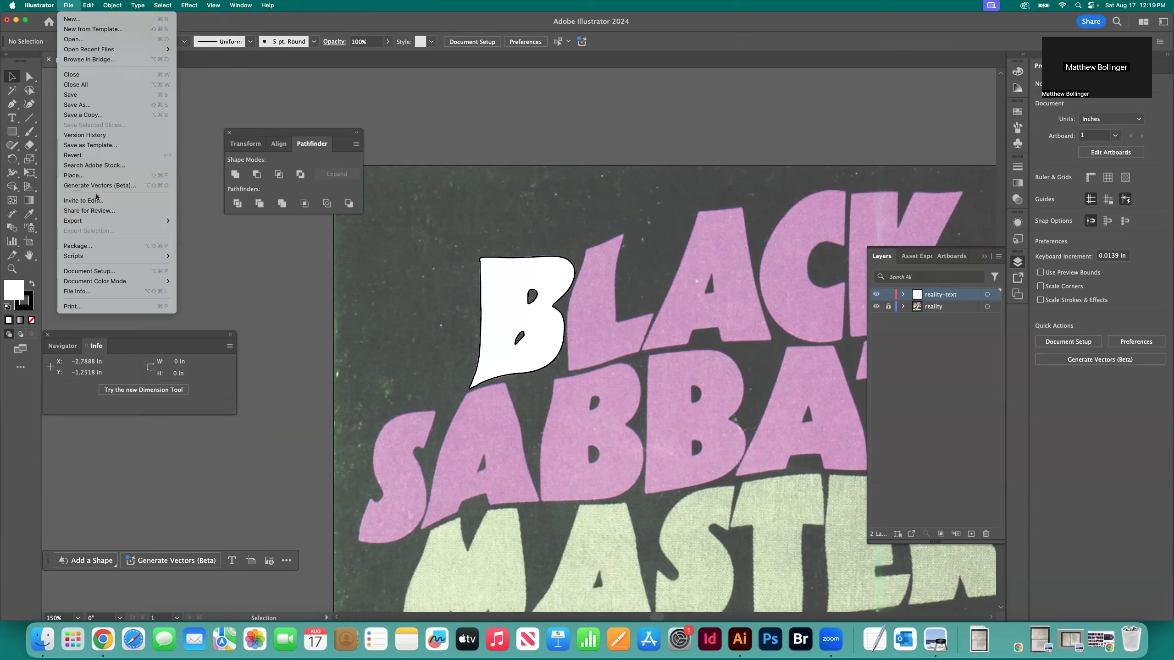
{"action": "left_click", "coordinate": [92, 176]}
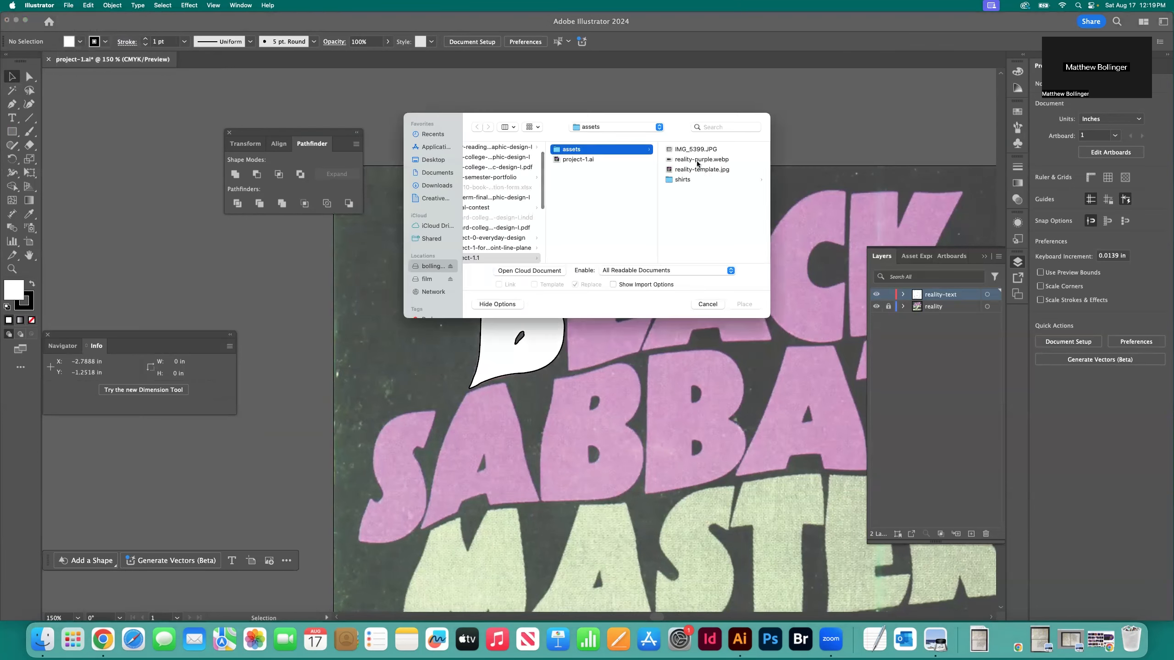
{"action": "left_click", "coordinate": [698, 159]}
{"action": "left_click", "coordinate": [743, 304]}
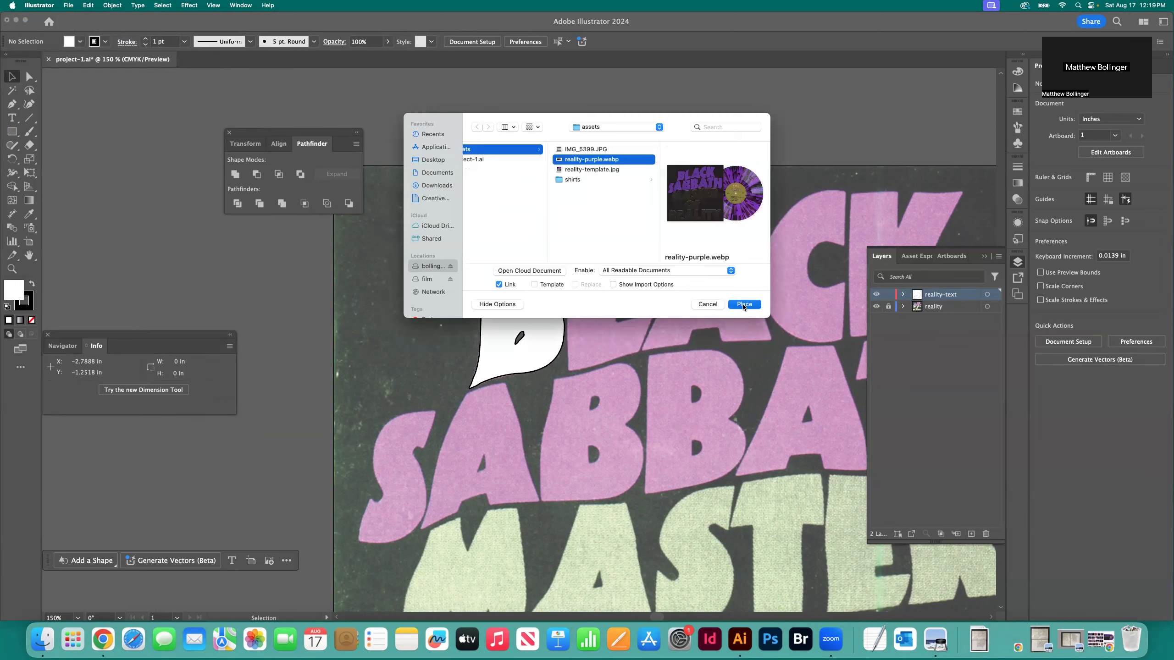
{"action": "left_click", "coordinate": [122, 166]}
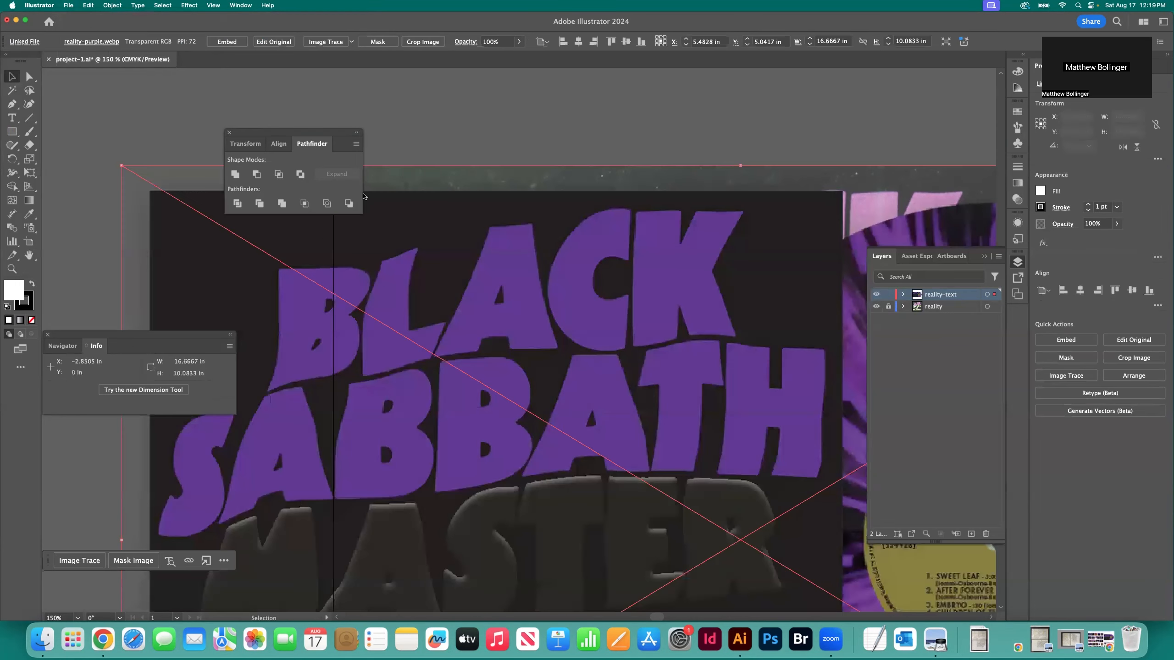
{"action": "left_click_drag", "start_coordinate": [238, 279], "coordinate": [740, 170]}
{"action": "left_click", "coordinate": [150, 191]}
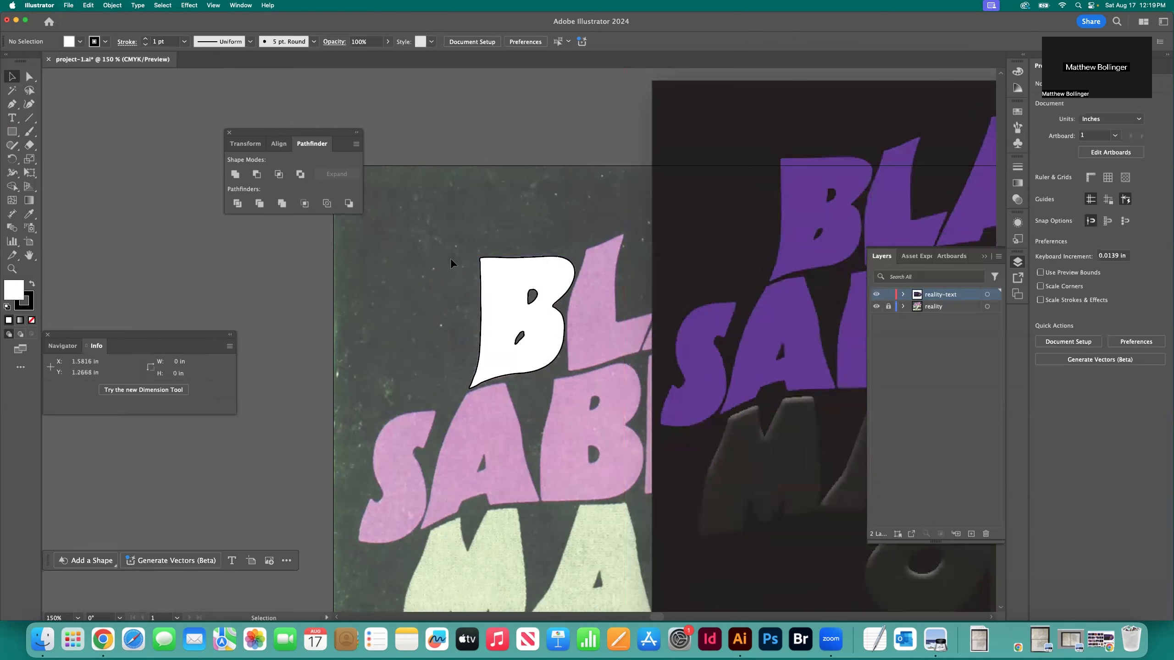
Recolour the traced B with the Eyedropper, sampling the purple lettering in the placed image, and deselect it
{"action": "left_click", "coordinate": [487, 273]}
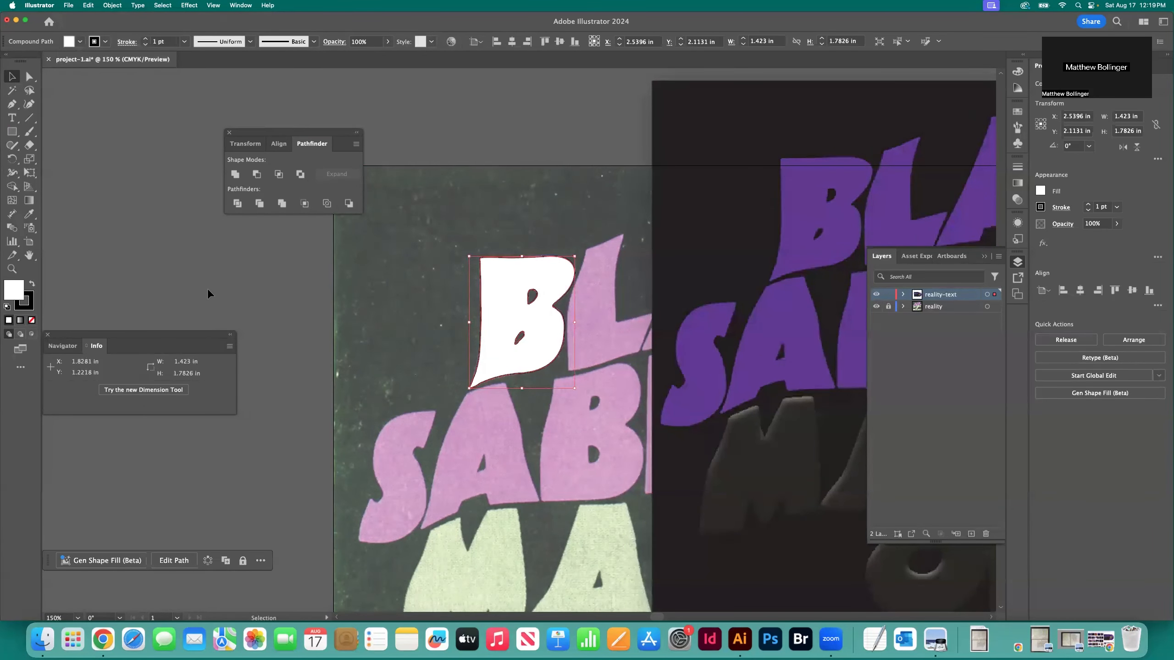
{"action": "key", "text": "i"}
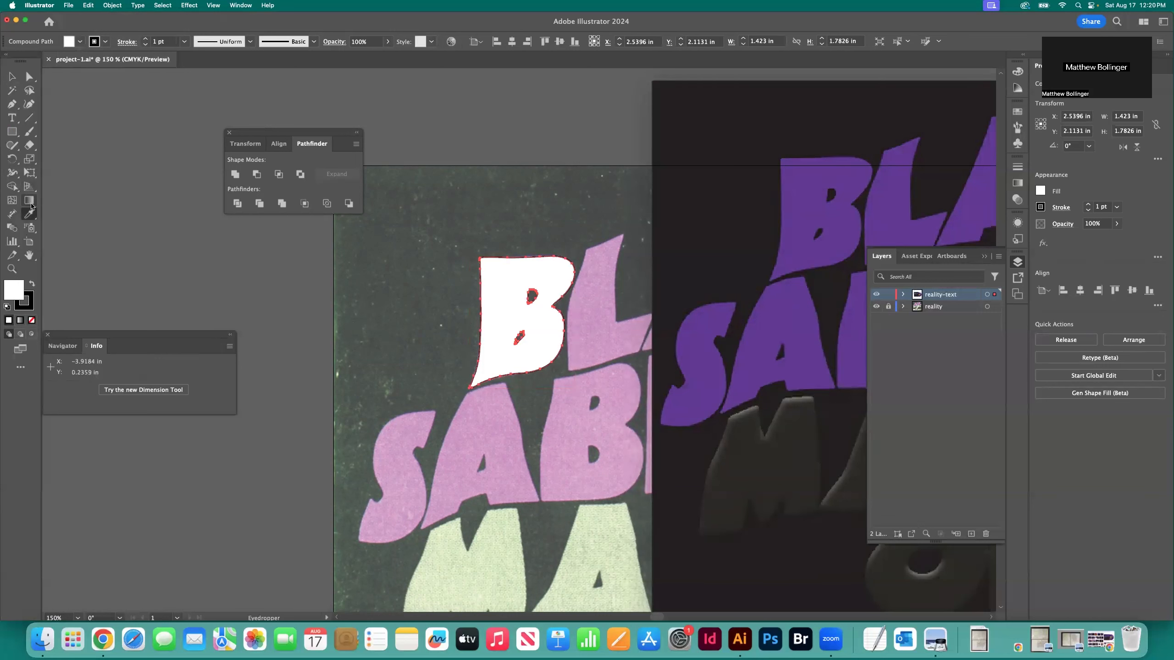
{"action": "left_click", "coordinate": [808, 219]}
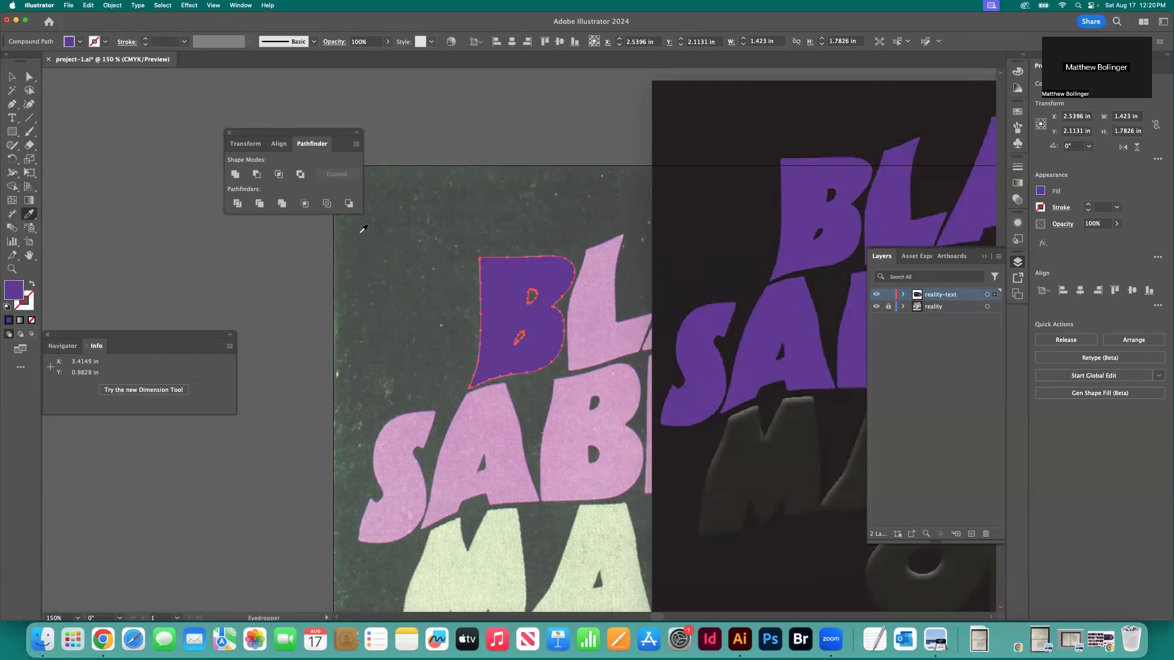
{"action": "left_click", "coordinate": [12, 76]}
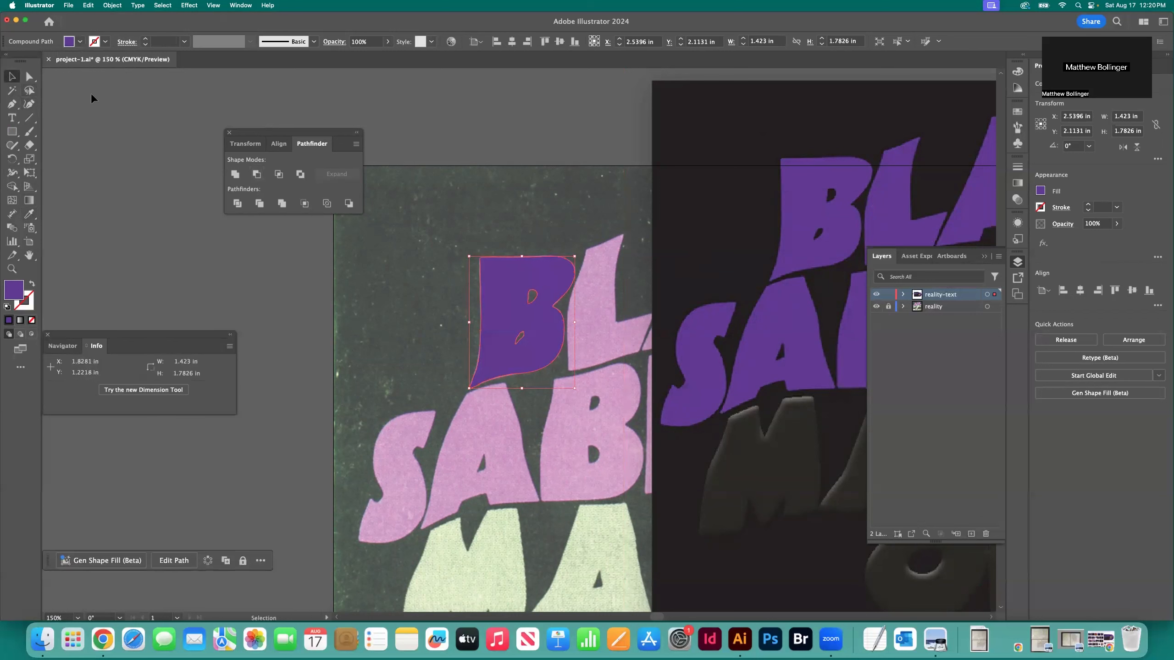
{"action": "left_click", "coordinate": [570, 178]}
{"action": "left_click", "coordinate": [685, 150]}
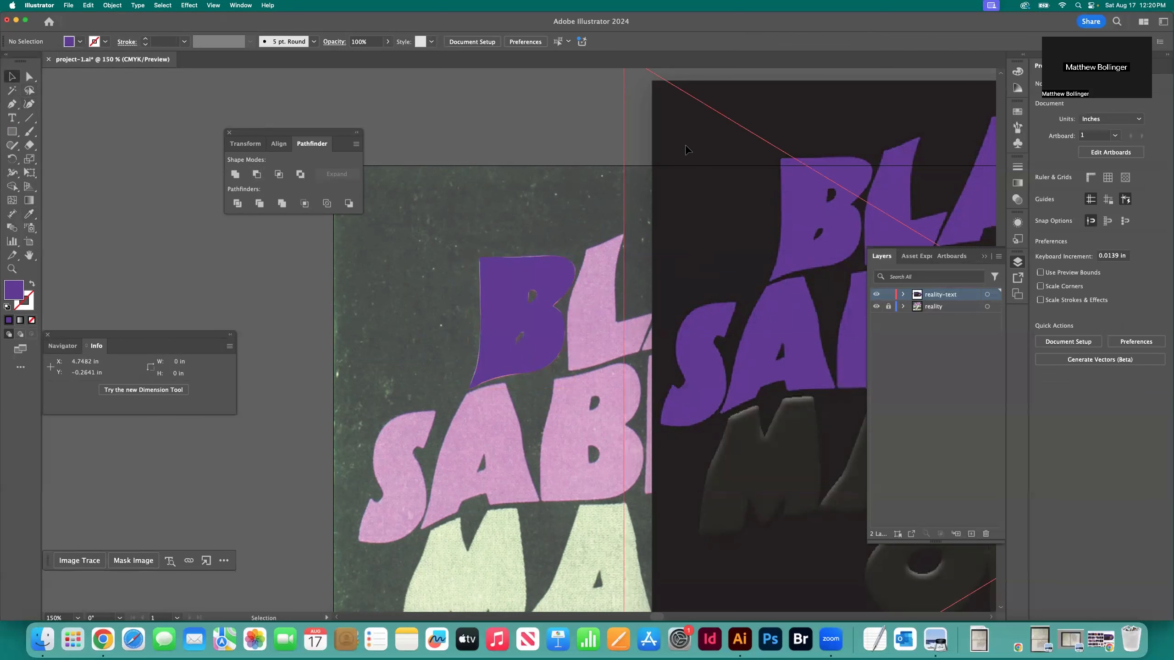
{"action": "key", "text": "Delete"}
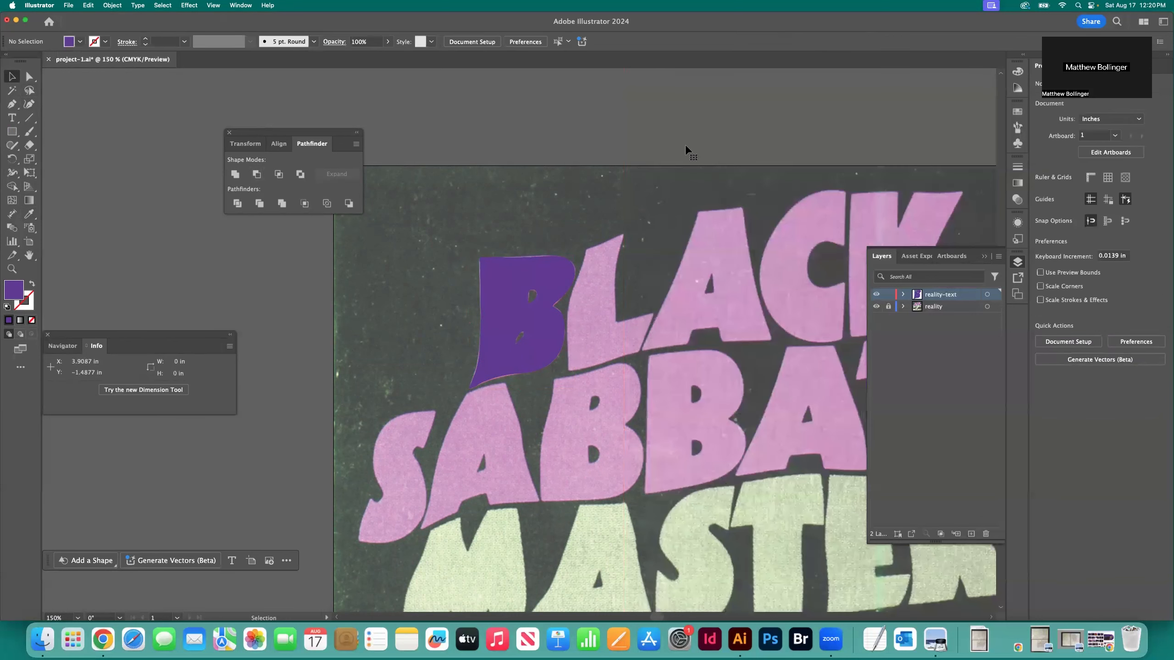
{"action": "key", "text": "super+z"}
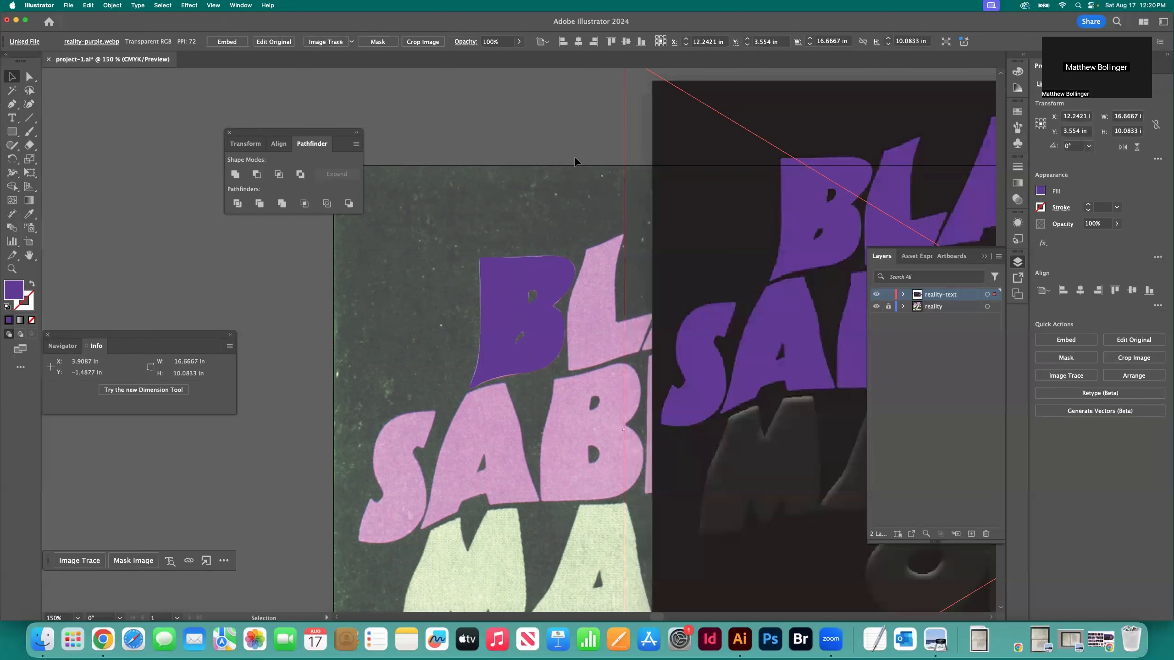
{"action": "left_click", "coordinate": [544, 170]}
Draw a purple swatch rectangle about 0.9 by 0.5 in on the pasteboard to the left of the artboard
{"action": "key", "text": "m"}
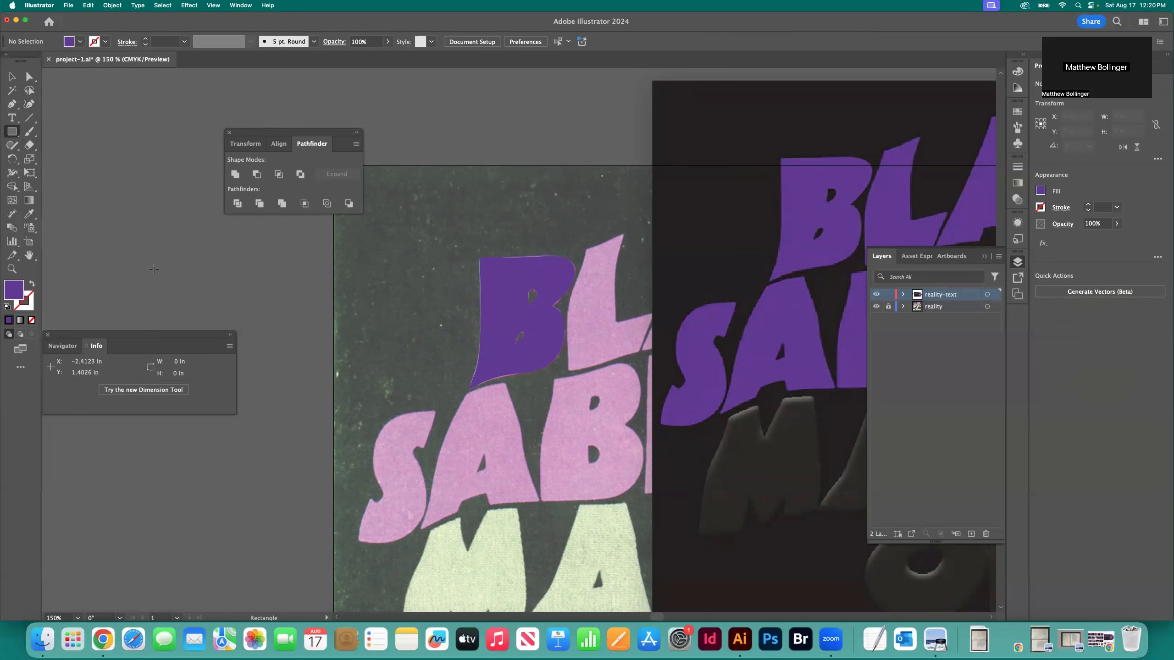
{"action": "left_click_drag", "start_coordinate": [154, 269], "coordinate": [221, 307]}
{"action": "key", "text": "v"}
{"action": "left_click", "coordinate": [424, 320]}
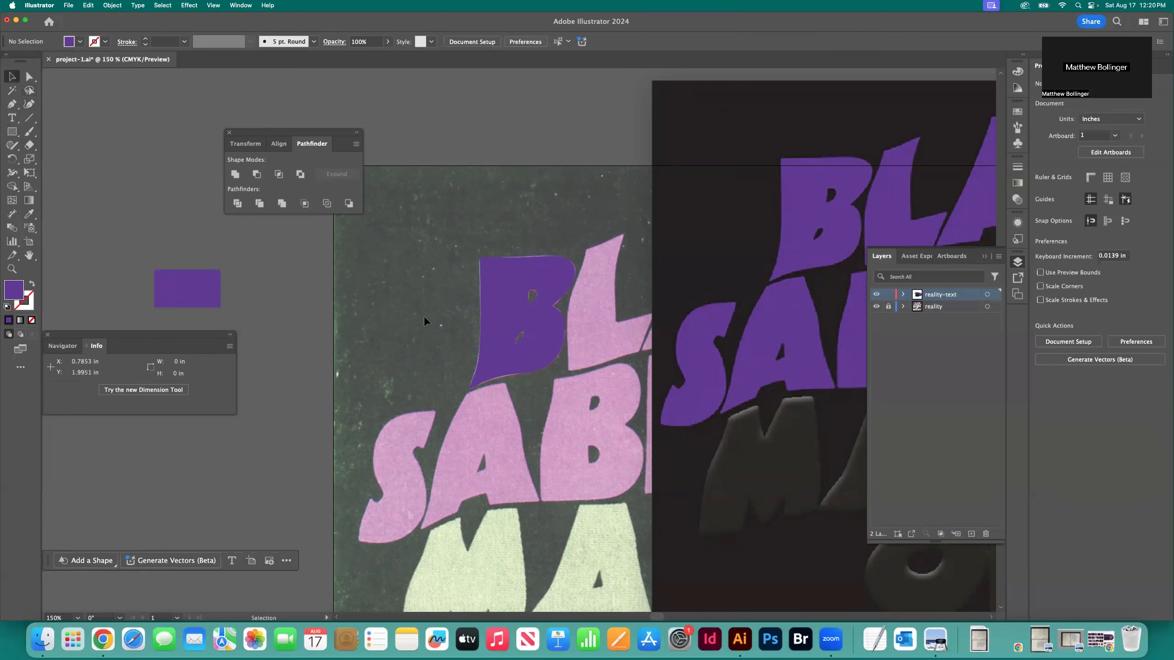
{"action": "left_click", "coordinate": [201, 306]}
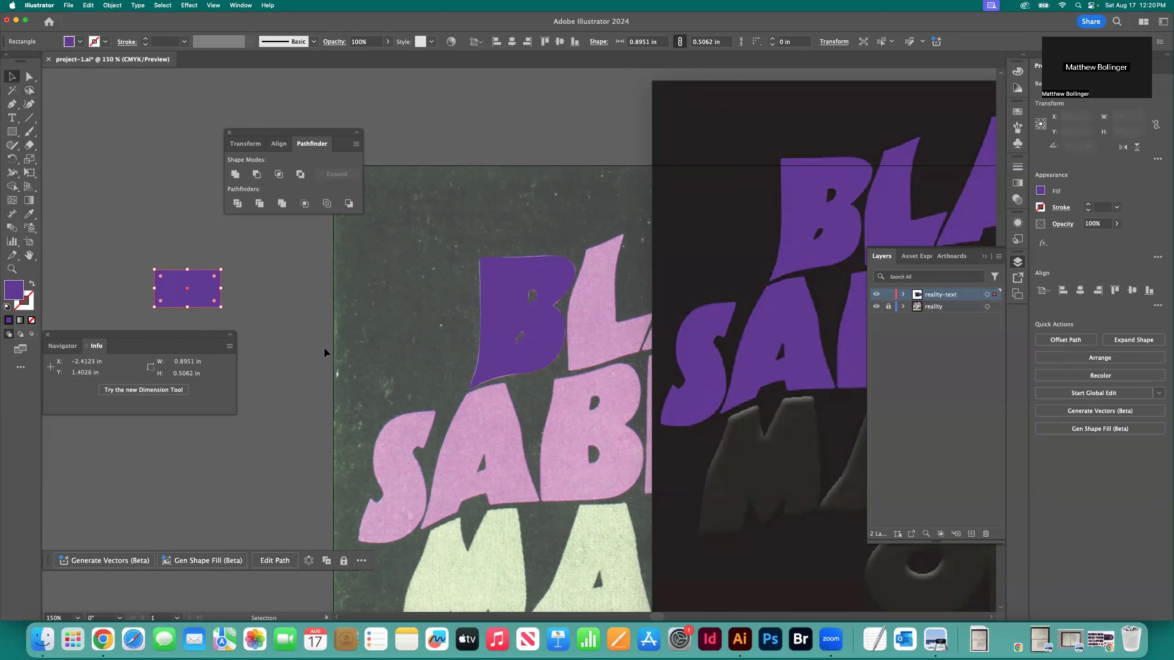
{"action": "left_click", "coordinate": [99, 245]}
Fill the swatch rectangle with the dark grey sampled from the M of MASTER in the placed image, and move it higher on the pasteboard
{"action": "scroll", "coordinate": [757, 398], "scroll_direction": "right", "scroll_amount": 5}
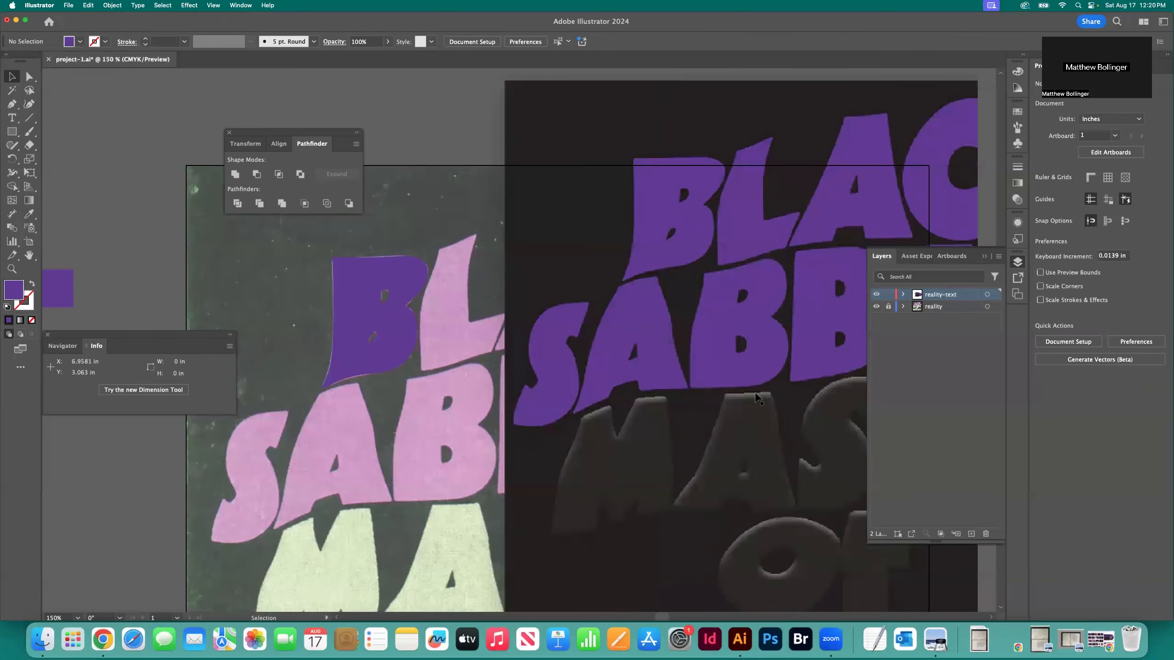
{"action": "scroll", "coordinate": [757, 397], "scroll_direction": "right", "scroll_amount": 3}
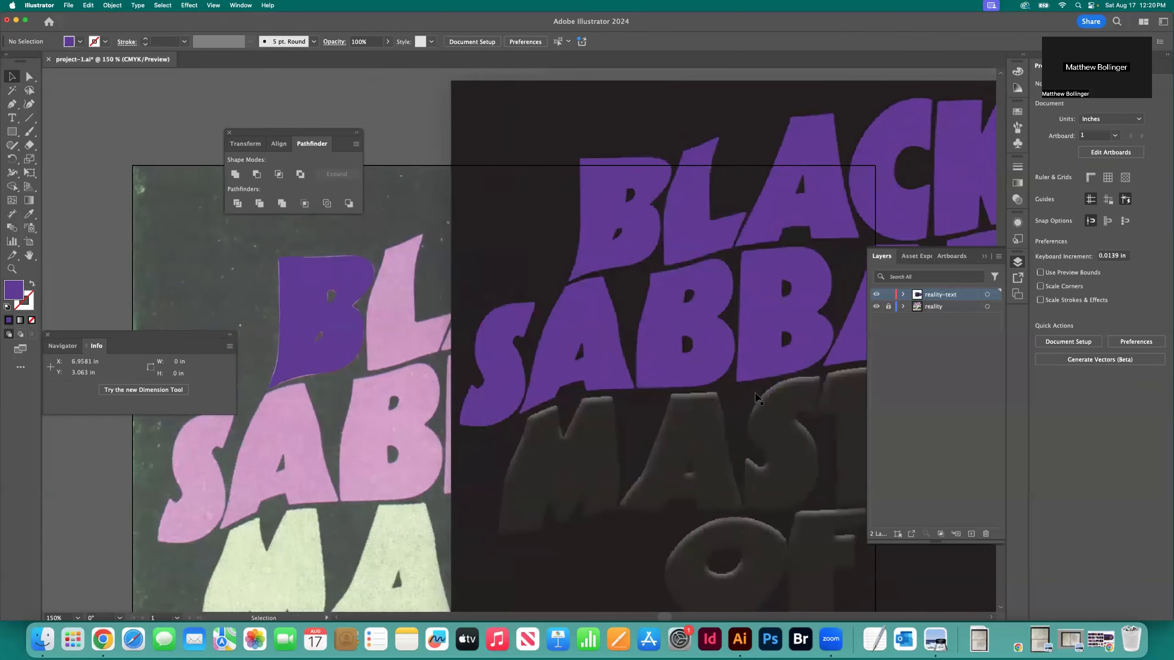
{"action": "scroll", "coordinate": [757, 398], "scroll_direction": "left", "scroll_amount": 3}
{"action": "scroll", "coordinate": [121, 252], "scroll_direction": "left", "scroll_amount": 4}
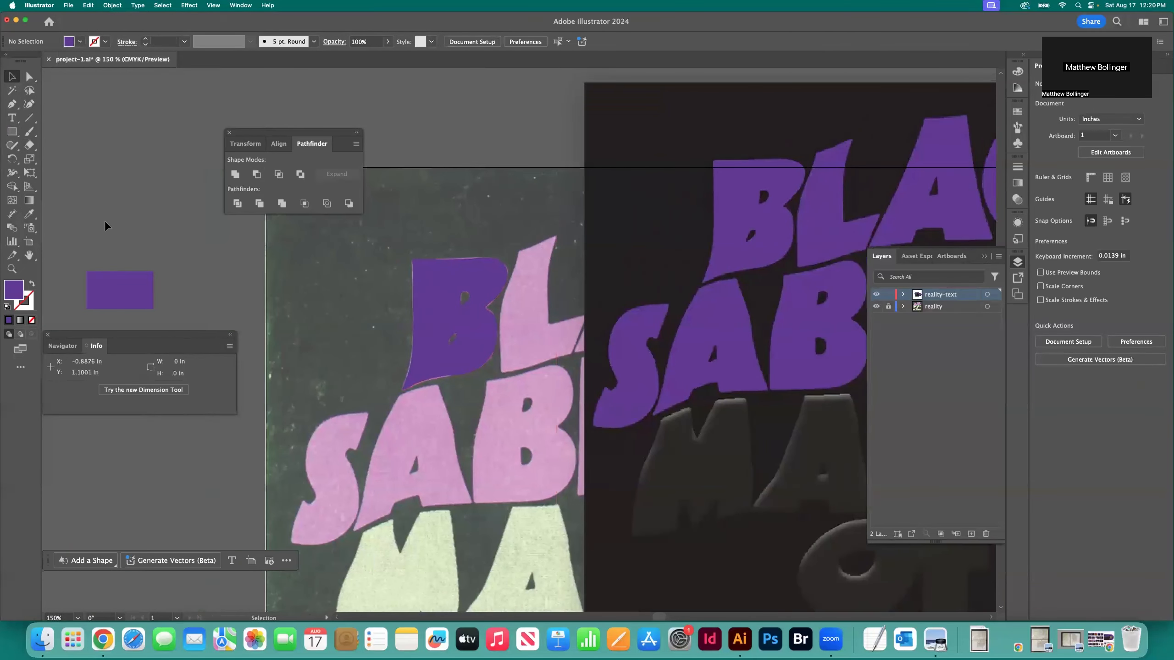
{"action": "left_click", "coordinate": [135, 296]}
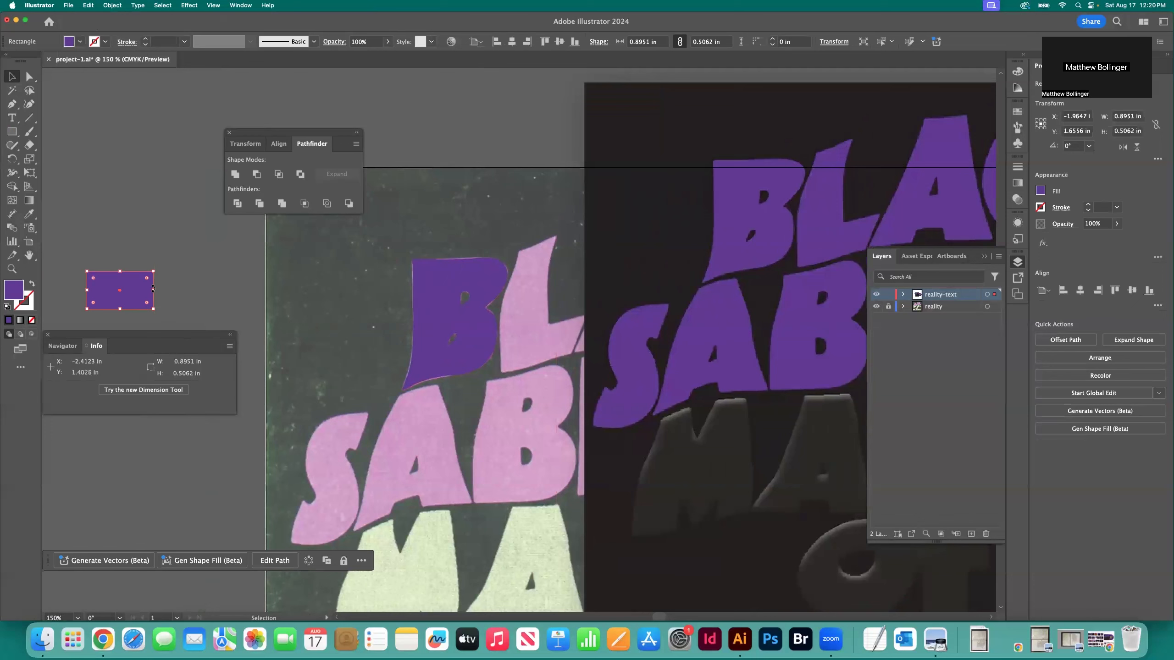
{"action": "left_click", "coordinate": [157, 325]}
{"action": "left_click", "coordinate": [144, 299]}
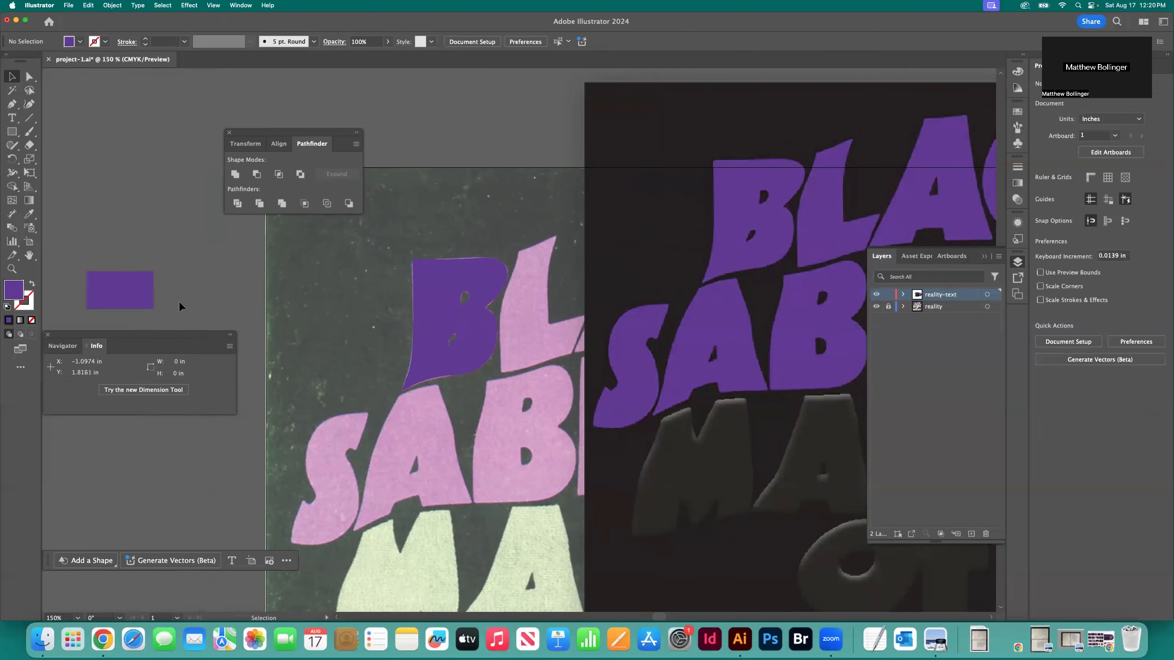
{"action": "left_click", "coordinate": [227, 324]}
{"action": "left_click", "coordinate": [143, 301]}
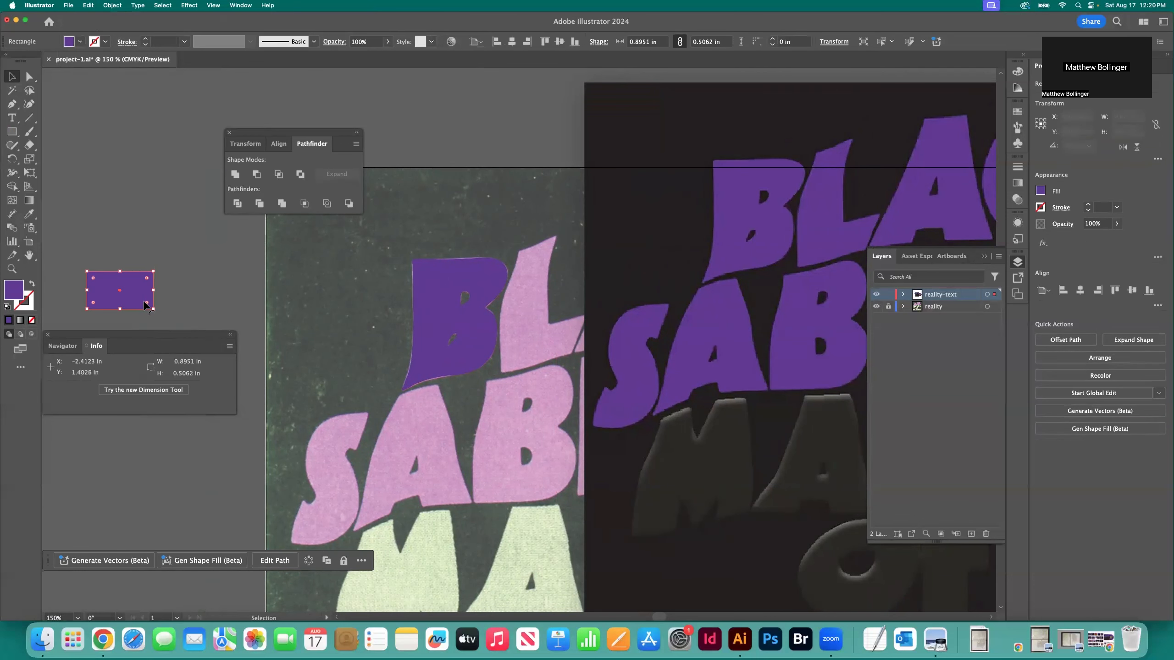
{"action": "key", "text": "i"}
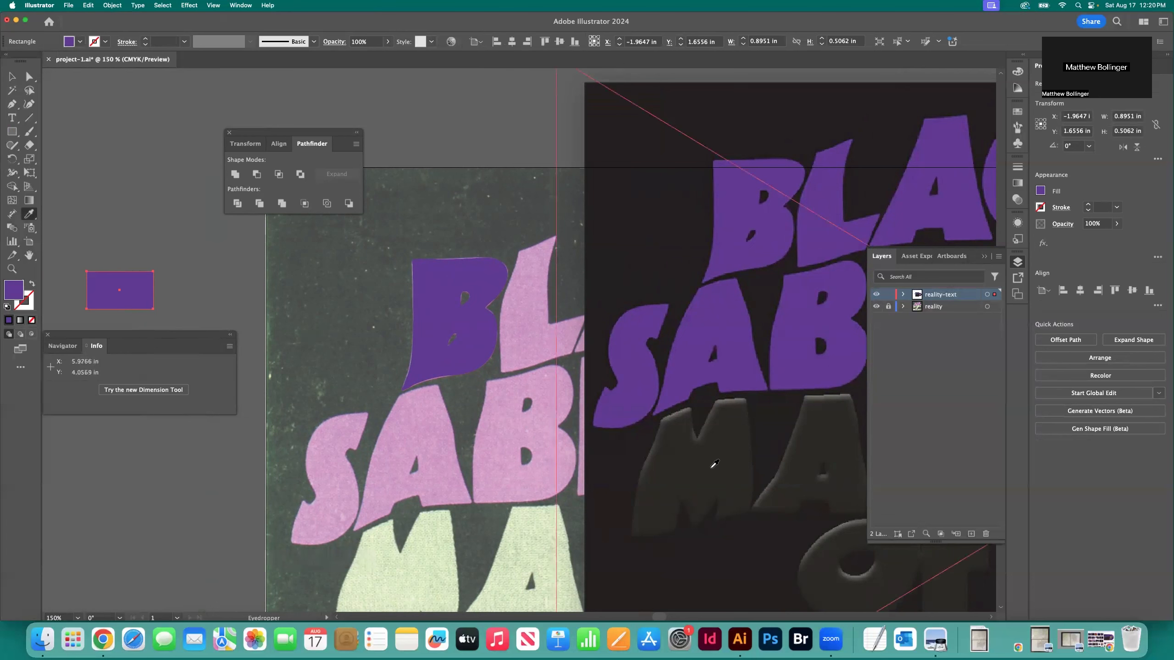
{"action": "left_click", "coordinate": [714, 464]}
{"action": "left_click", "coordinate": [12, 77]}
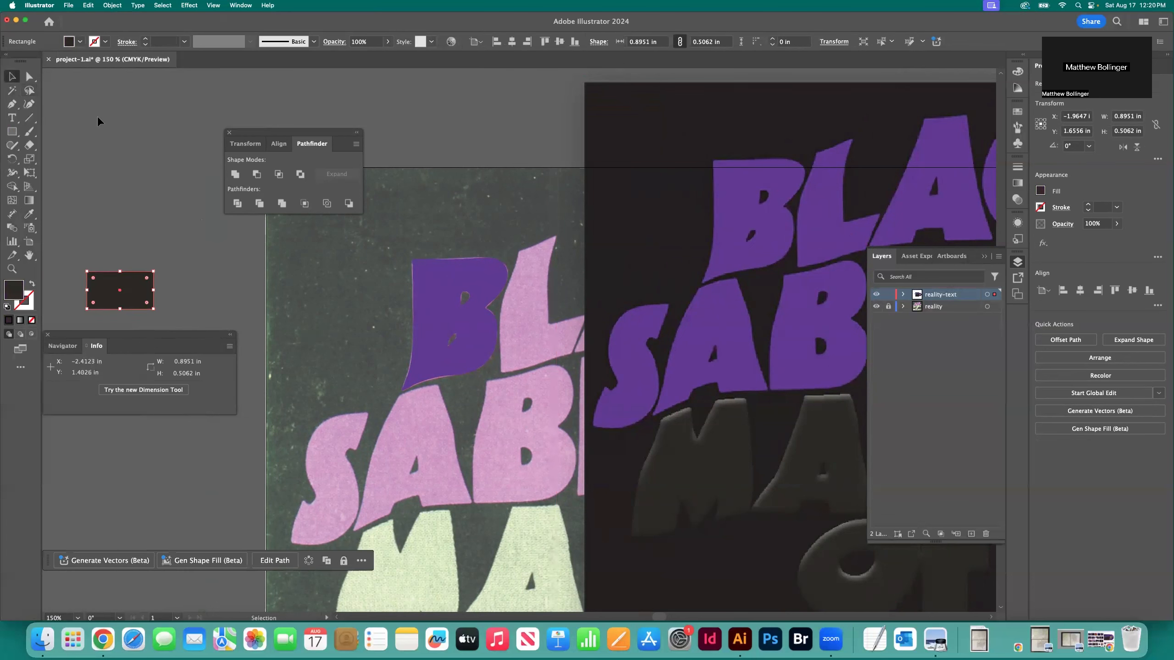
{"action": "left_click", "coordinate": [97, 121]}
{"action": "left_click_drag", "start_coordinate": [120, 290], "coordinate": [129, 190]}
{"action": "left_click", "coordinate": [224, 310]}
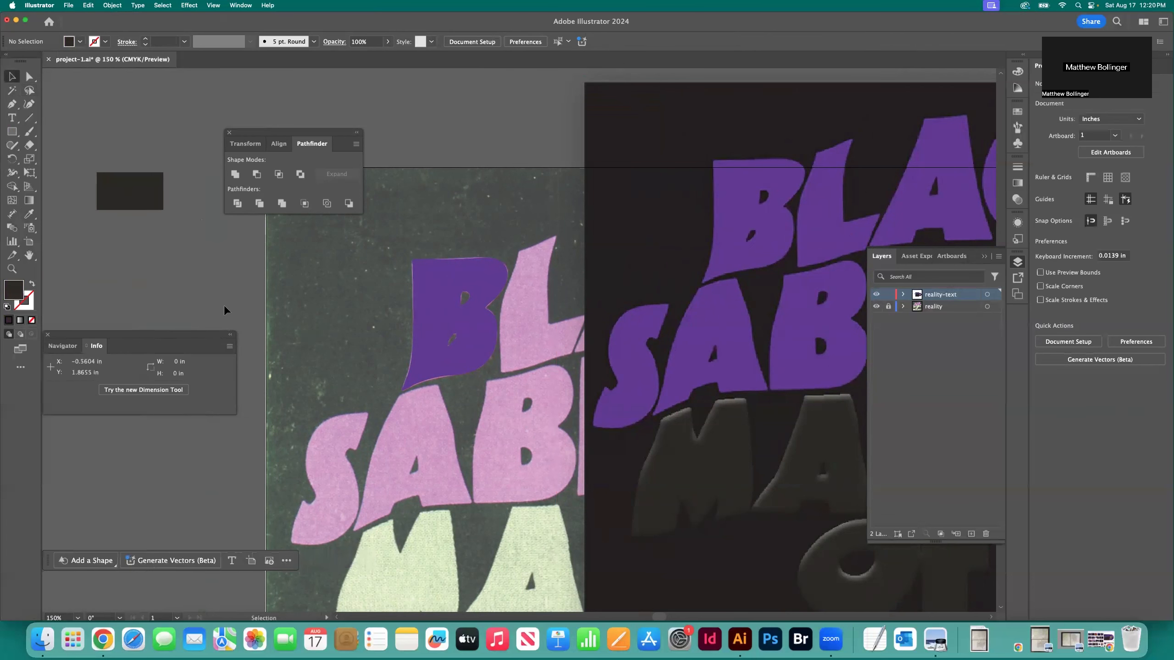
Delete the placed reality-purple.webp image and check the fills of the B and the dark swatch in turn, leaving nothing selected
{"action": "left_click", "coordinate": [624, 181]}
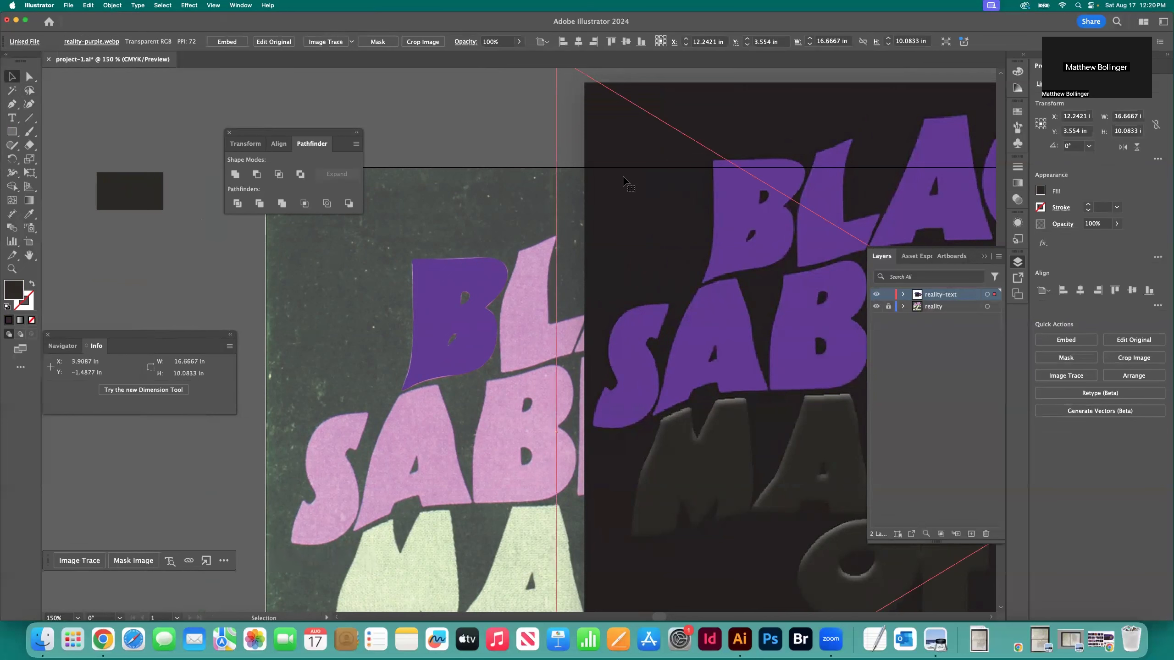
{"action": "key", "text": "Delete"}
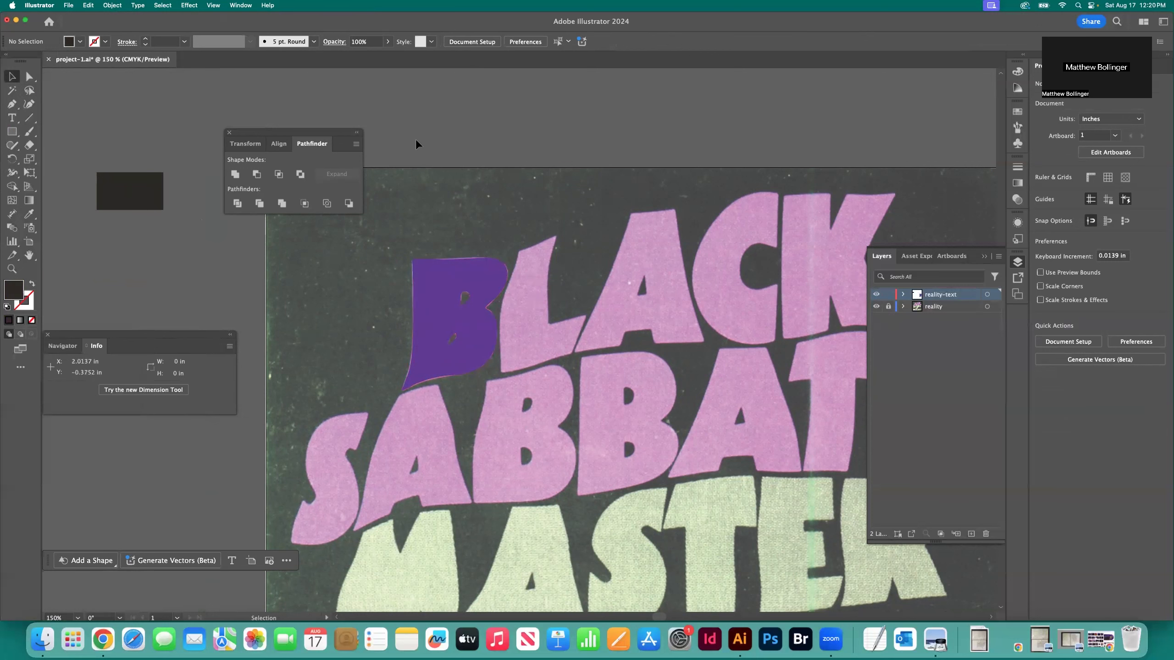
{"action": "left_click", "coordinate": [447, 284]}
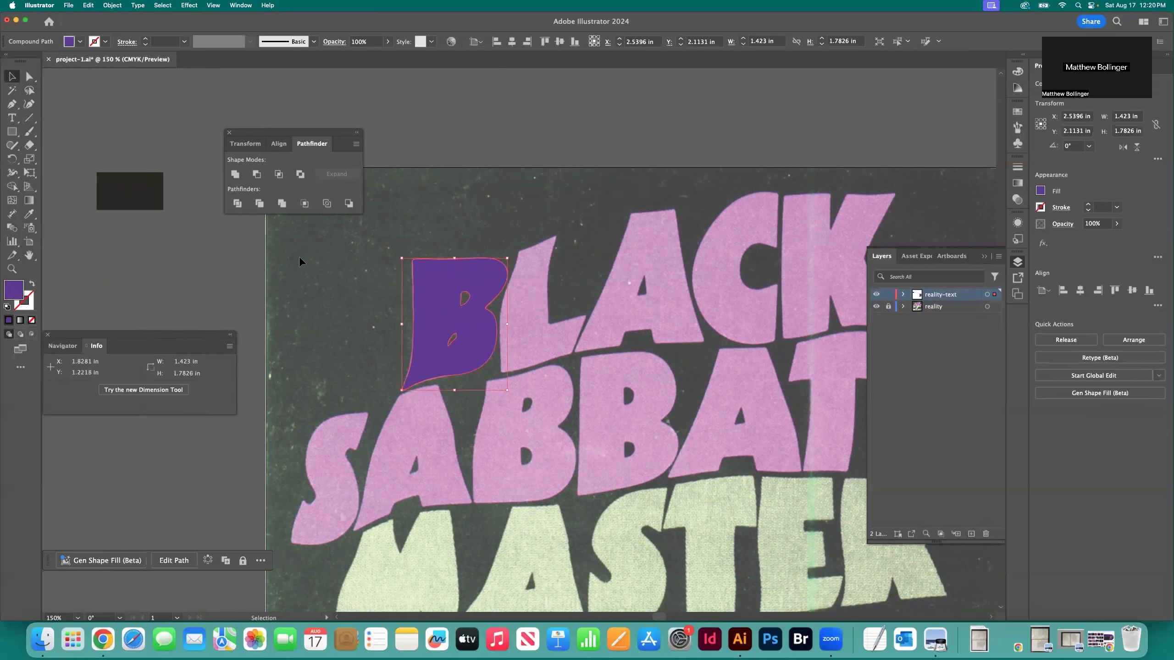
{"action": "left_click", "coordinate": [143, 200]}
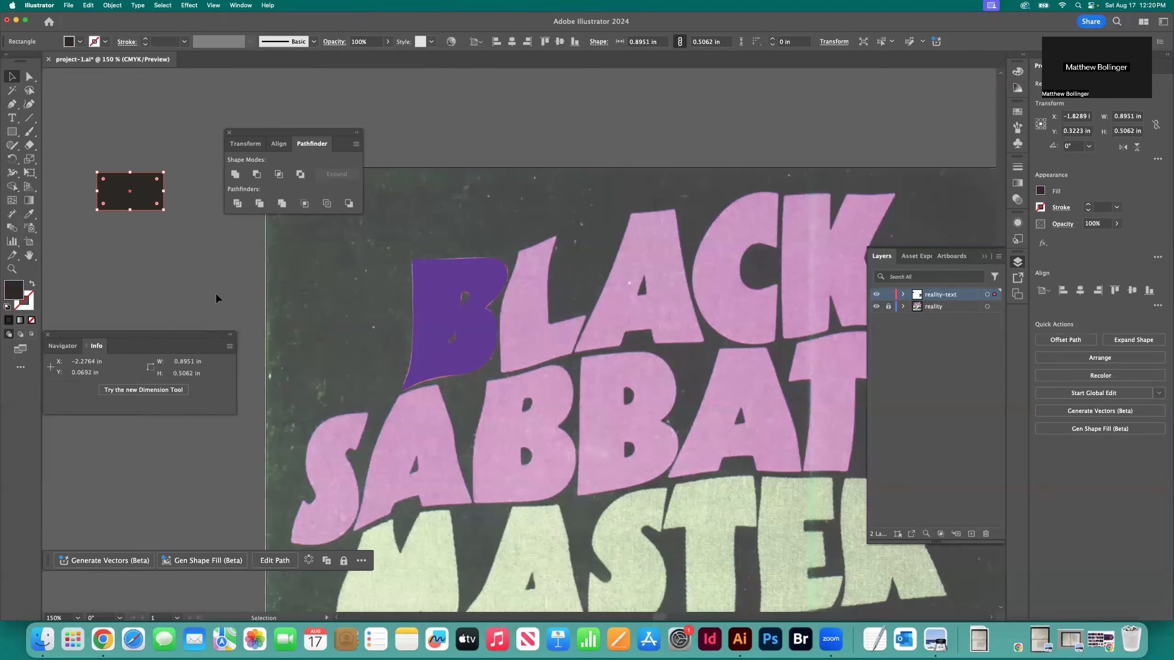
{"action": "left_click", "coordinate": [213, 288]}
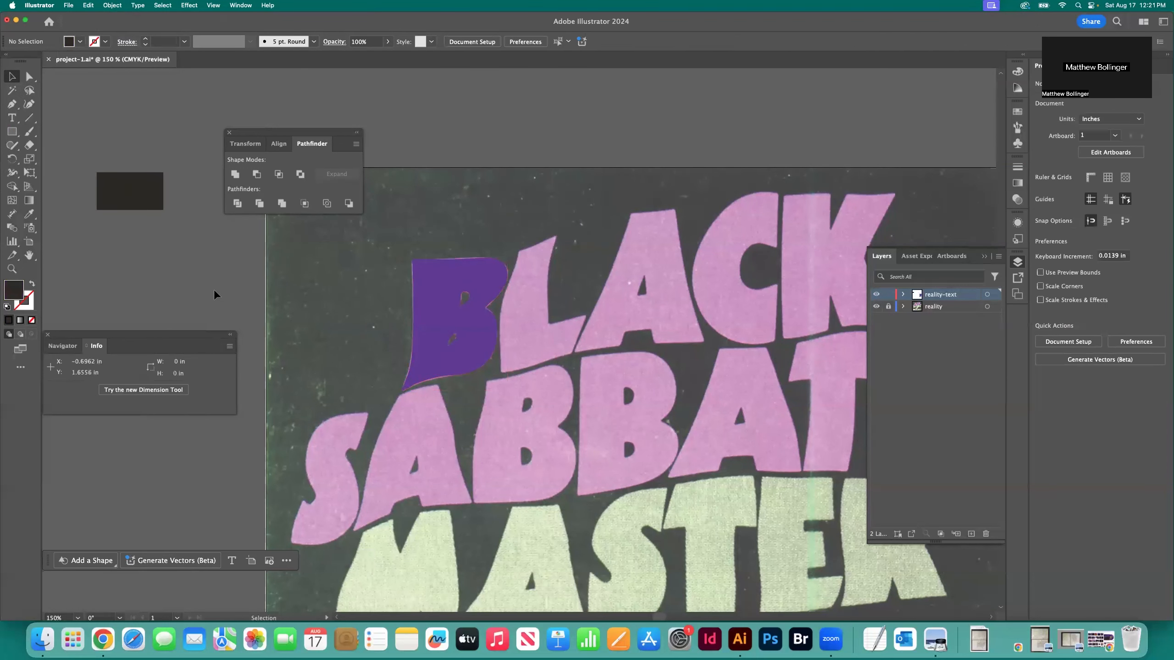
Toggle the reality template layer's visibility to examine the B on the bare artboard, leaving the template visible
{"action": "left_click", "coordinate": [876, 306]}
{"action": "left_click", "coordinate": [875, 307]}
{"action": "left_click", "coordinate": [876, 307]}
{"action": "left_click", "coordinate": [875, 307]}
{"action": "left_click", "coordinate": [875, 307]}
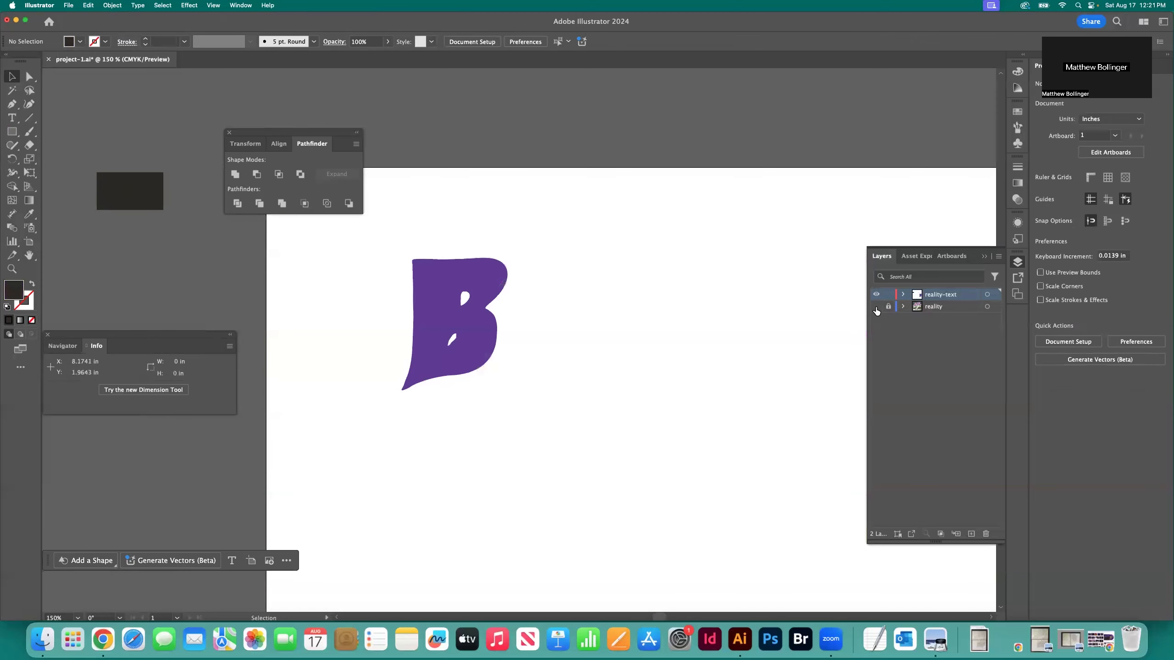
{"action": "left_click", "coordinate": [875, 307]}
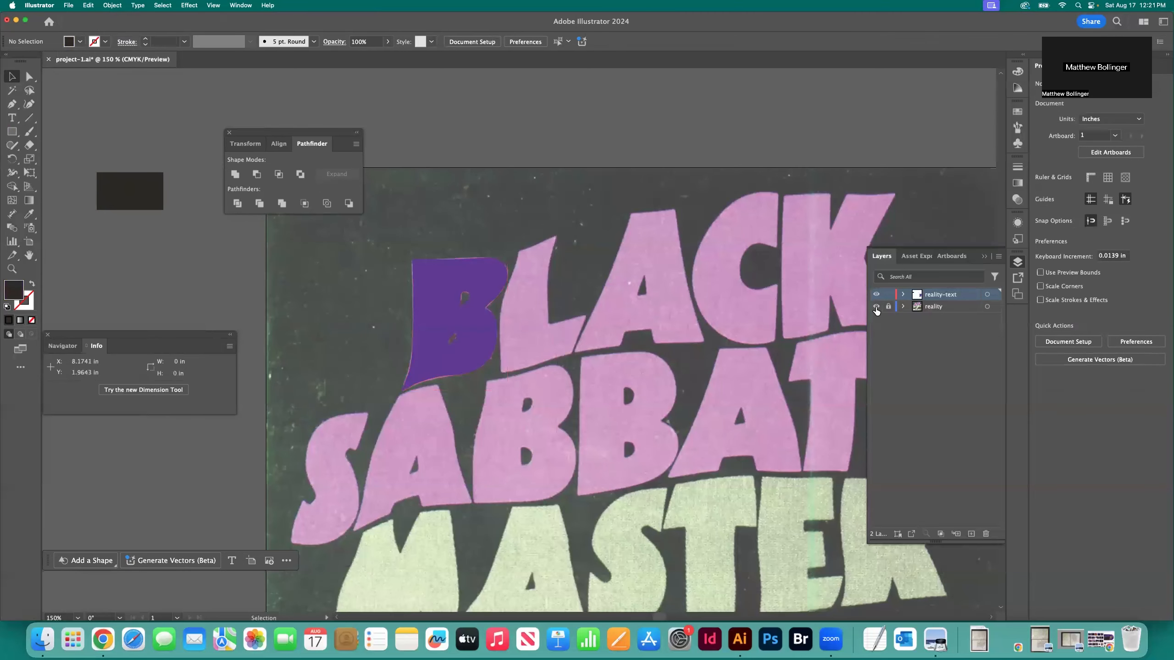
Save the project-1.ai document
{"action": "scroll", "coordinate": [648, 289], "scroll_direction": "right", "scroll_amount": 3}
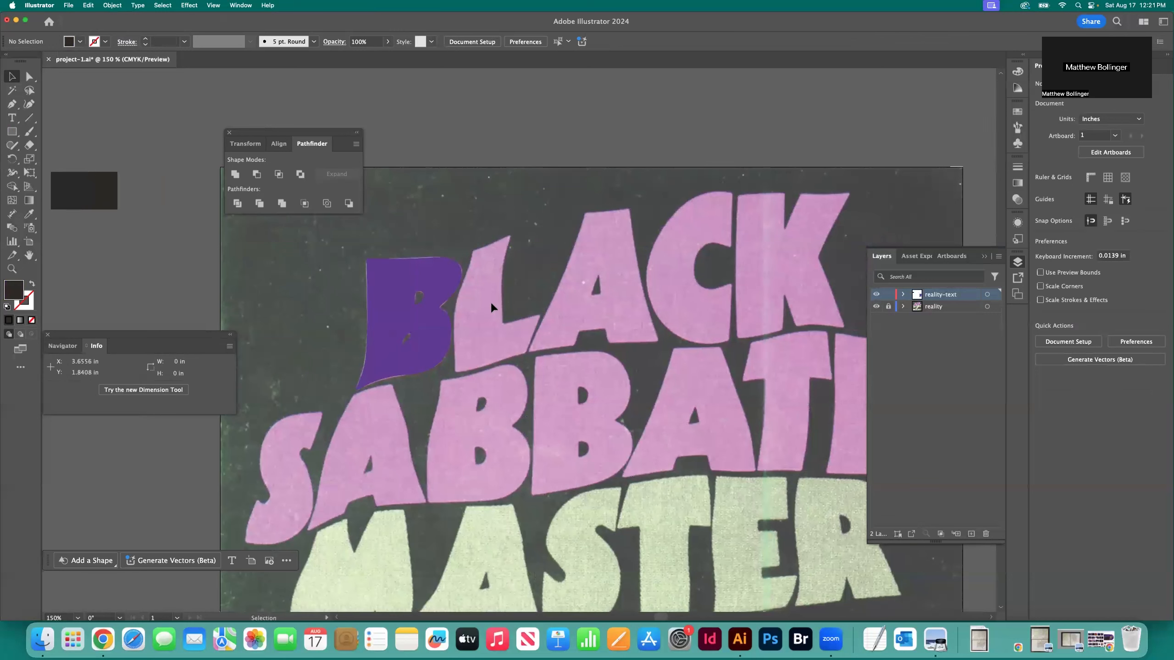
{"action": "key", "text": "super+s"}
With nothing selected, set the drawing defaults to no fill and a black 1 pt stroke
{"action": "key", "text": "z"}
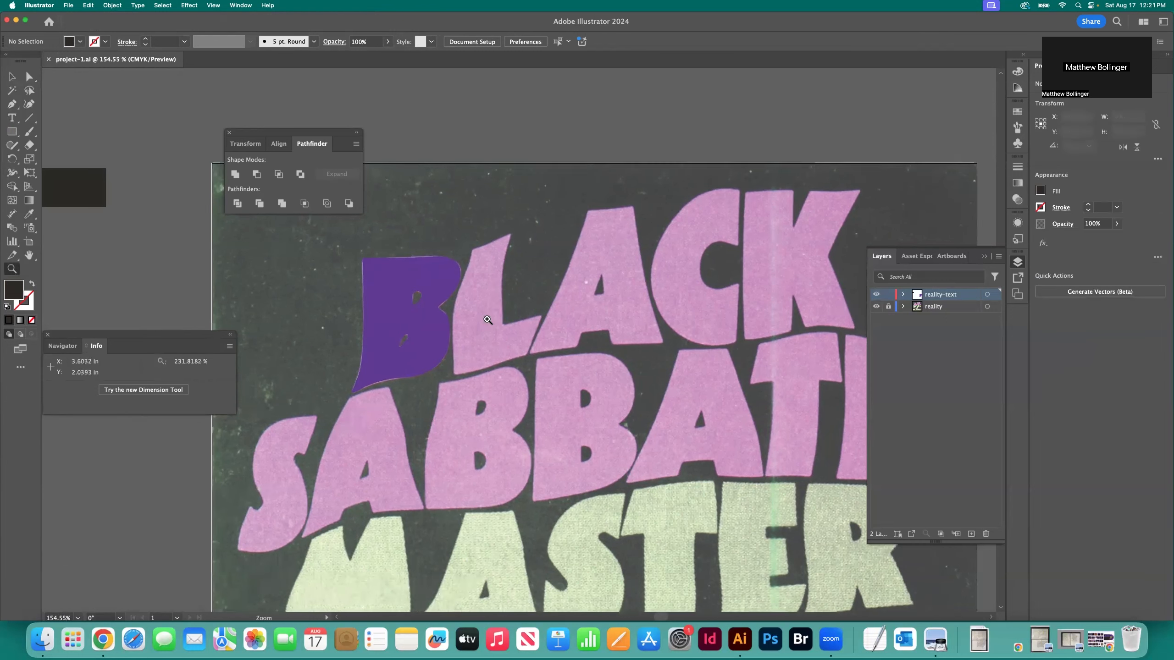
{"action": "left_click", "coordinate": [528, 332]}
{"action": "left_click", "coordinate": [536, 332]}
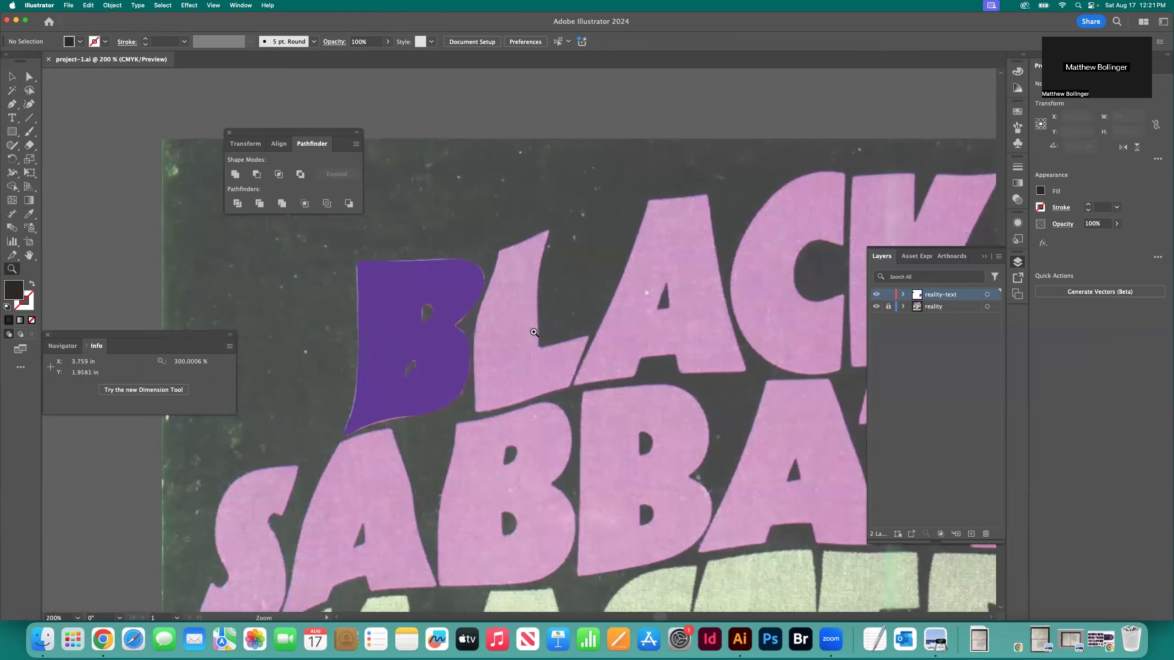
{"action": "left_click", "coordinate": [516, 337]}
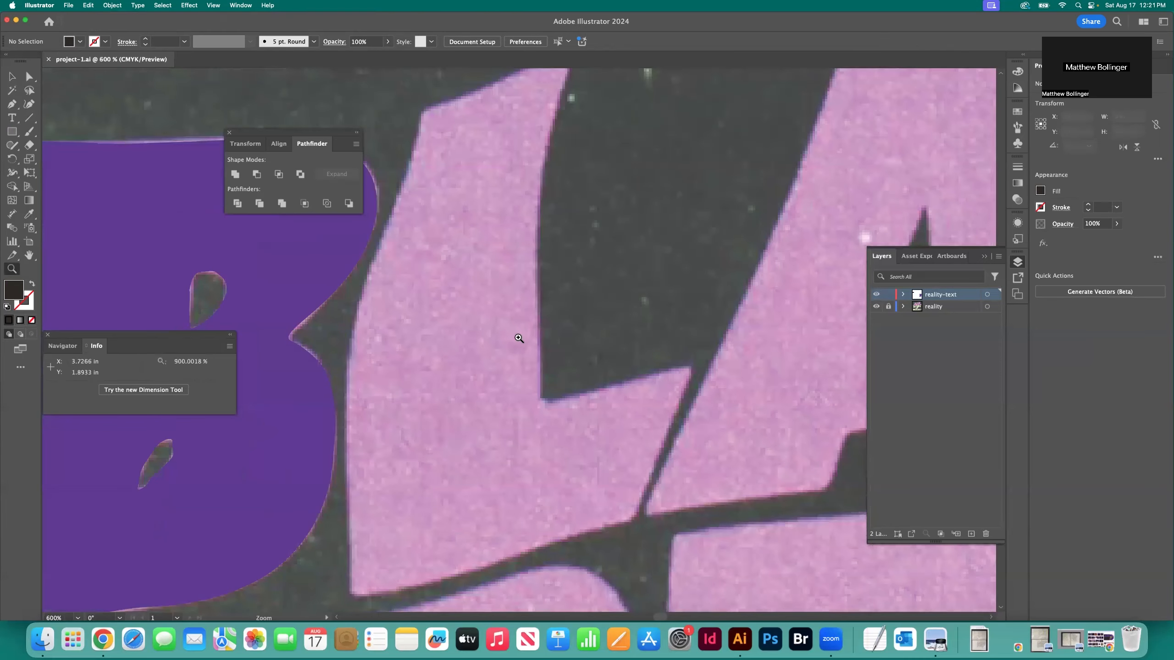
{"action": "key", "text": "p"}
{"action": "scroll", "coordinate": [451, 139], "scroll_direction": "up", "scroll_amount": 2}
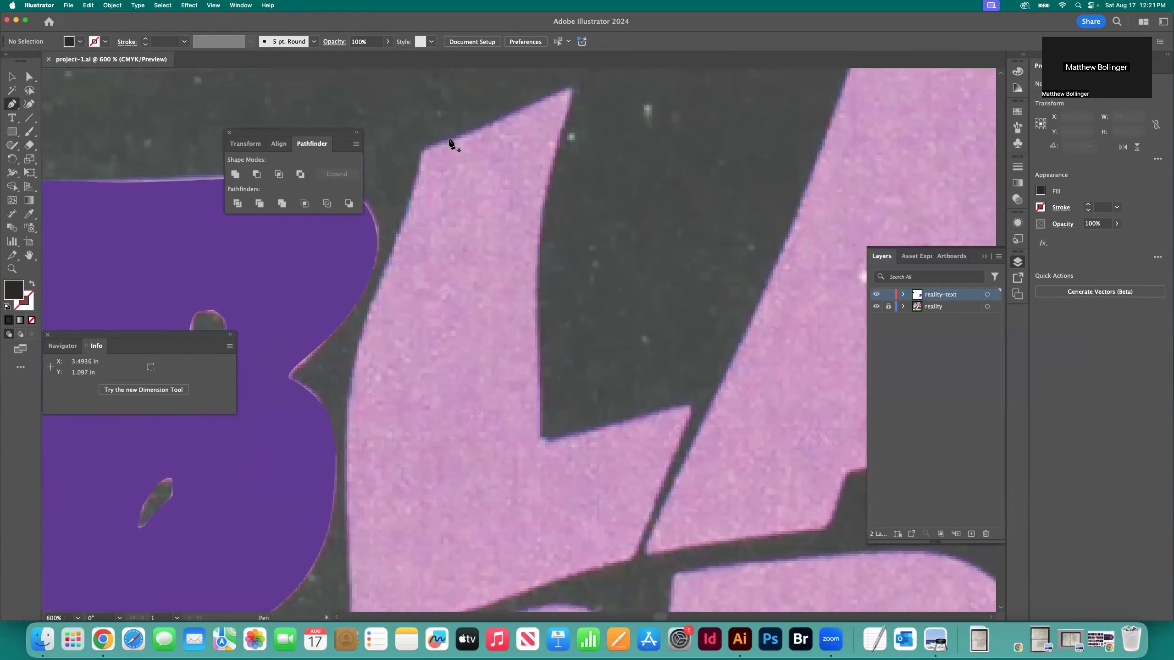
{"action": "left_click", "coordinate": [12, 77]}
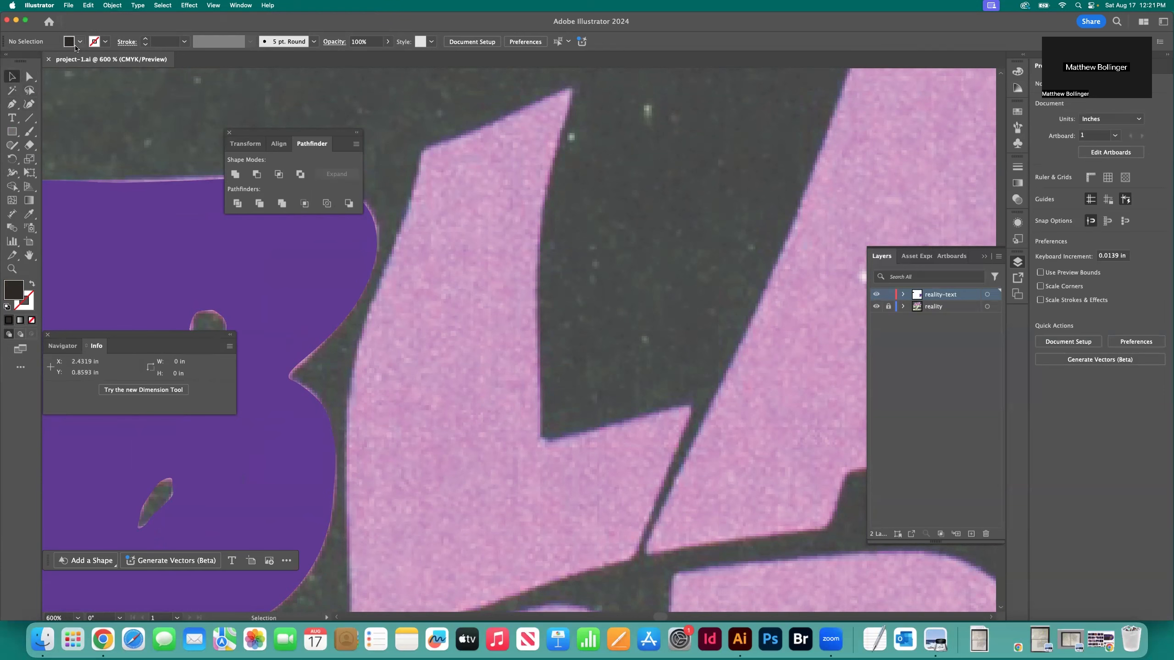
{"action": "scroll", "coordinate": [181, 95], "scroll_direction": "left", "scroll_amount": 10}
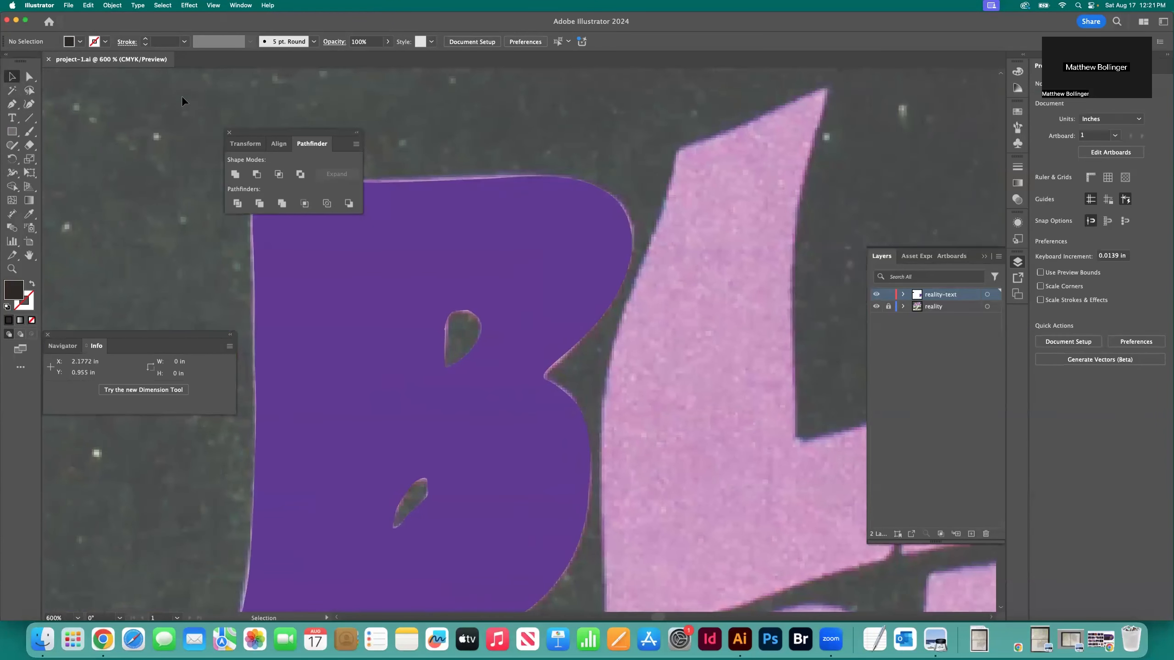
{"action": "scroll", "coordinate": [183, 96], "scroll_direction": "left", "scroll_amount": 6}
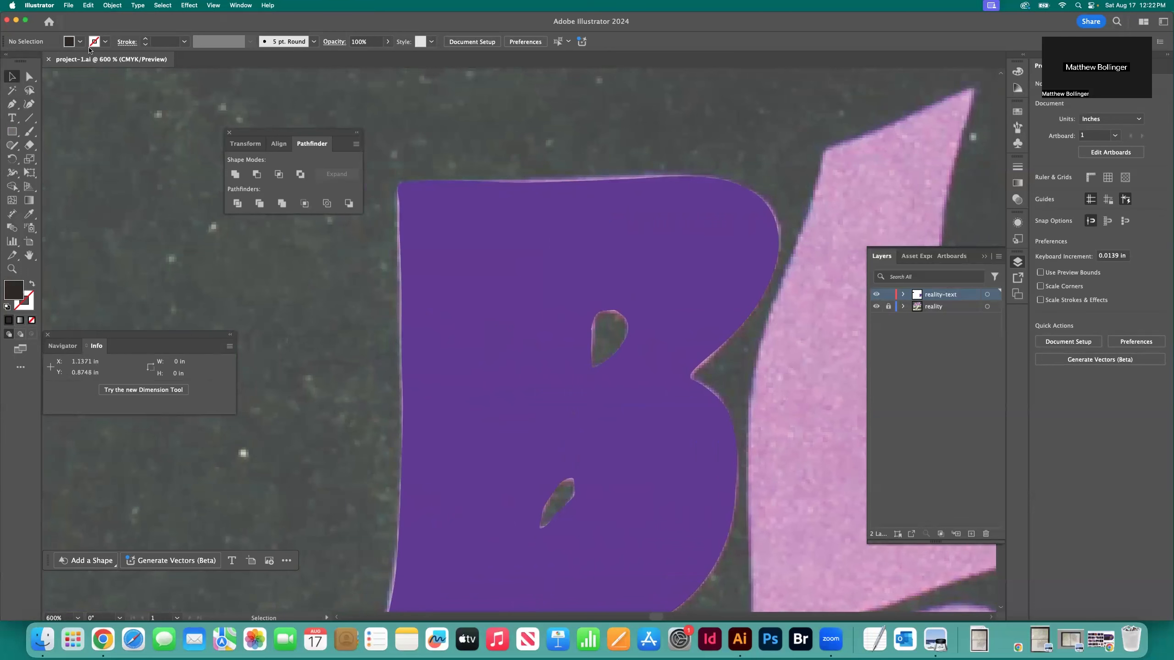
{"action": "scroll", "coordinate": [313, 113], "scroll_direction": "right", "scroll_amount": 10}
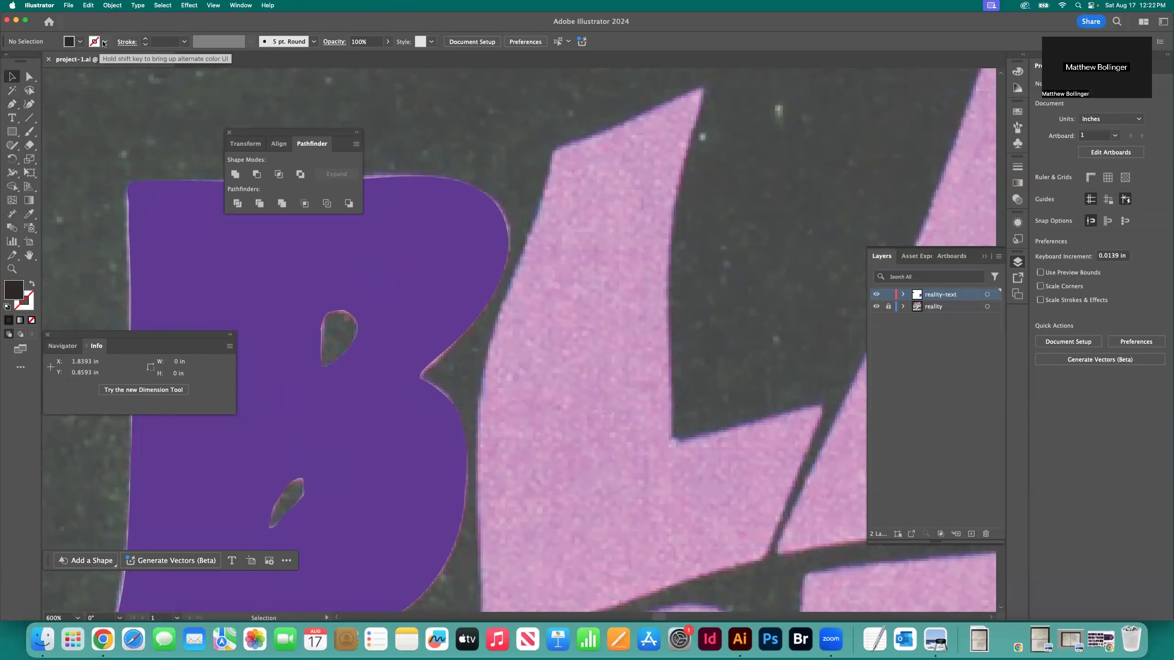
{"action": "left_click", "coordinate": [72, 43]}
{"action": "left_click", "coordinate": [32, 84]}
{"action": "left_click", "coordinate": [79, 42]}
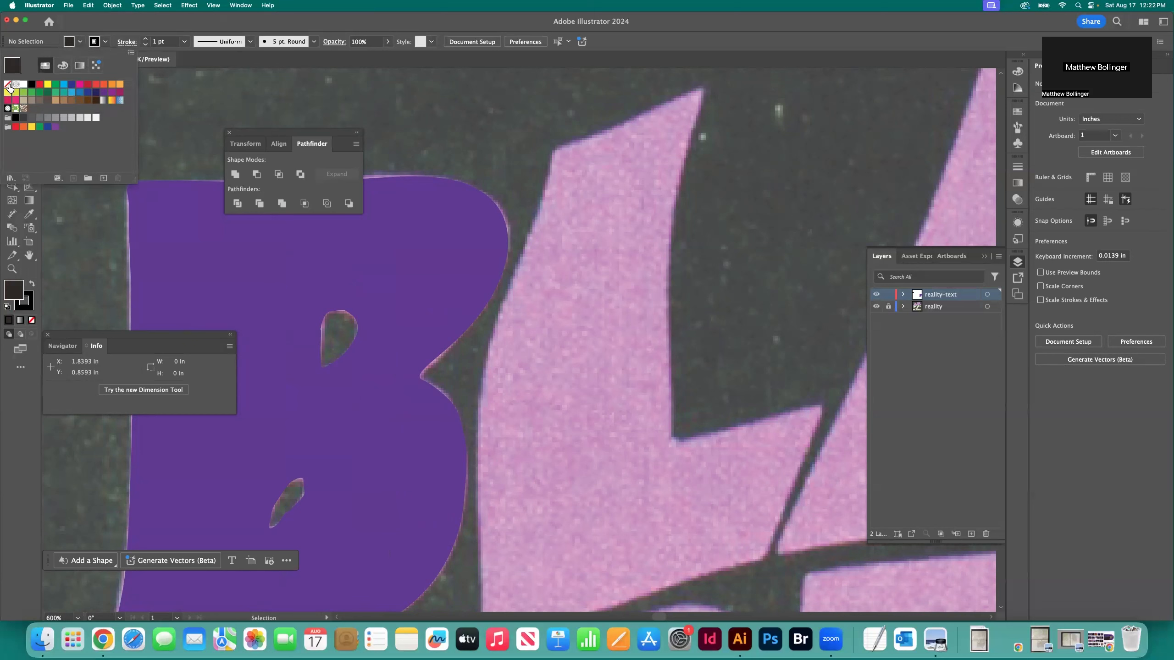
{"action": "left_click", "coordinate": [7, 85]}
{"action": "left_click", "coordinate": [584, 188]}
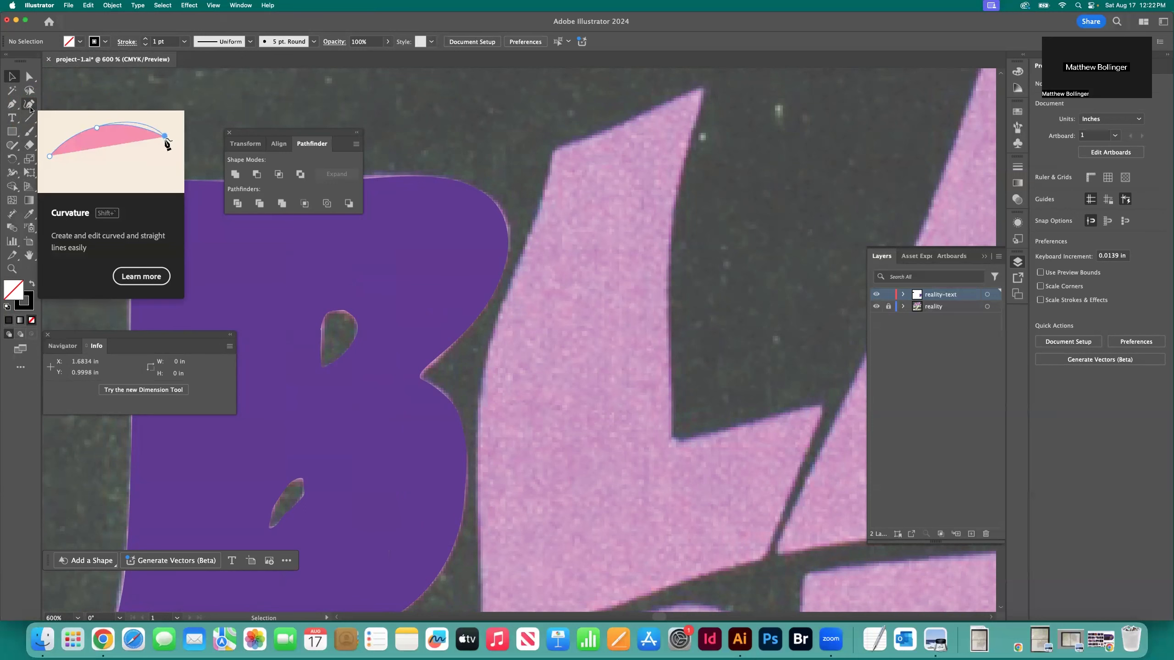
Start a Curvature tool outline at the upper-left corner of the L in BLACK and trace its left edge down to the base
{"action": "left_click", "coordinate": [30, 107]}
{"action": "scroll", "coordinate": [595, 167], "scroll_direction": "up", "scroll_amount": 2}
{"action": "scroll", "coordinate": [591, 178], "scroll_direction": "right", "scroll_amount": 2}
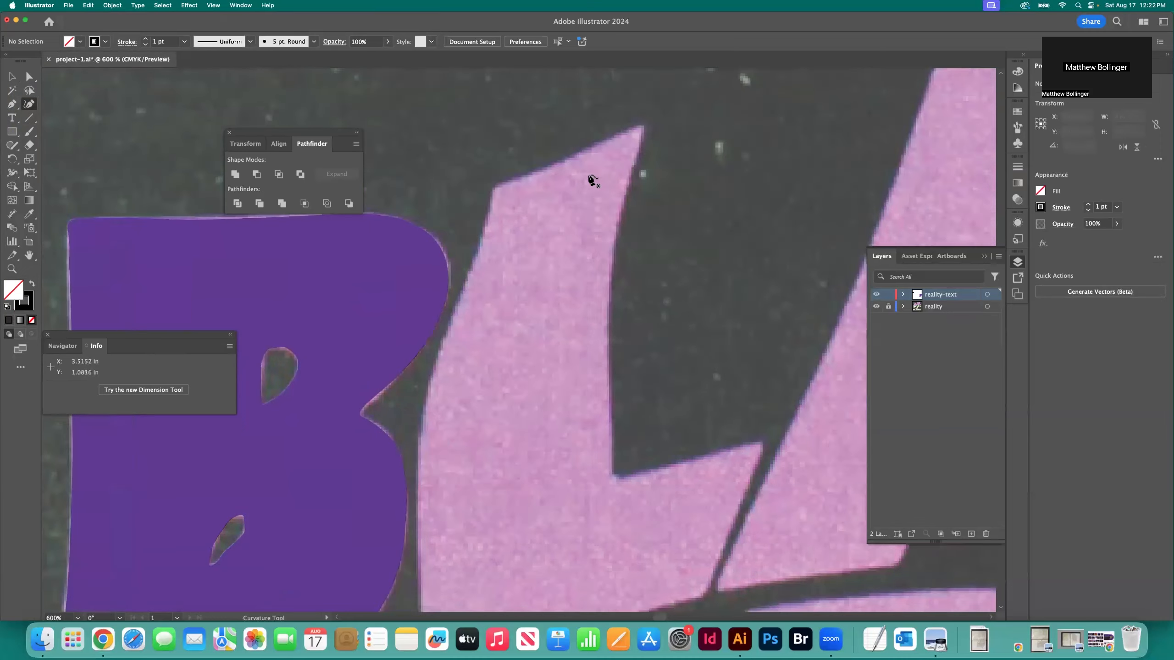
{"action": "left_click", "coordinate": [489, 188]}
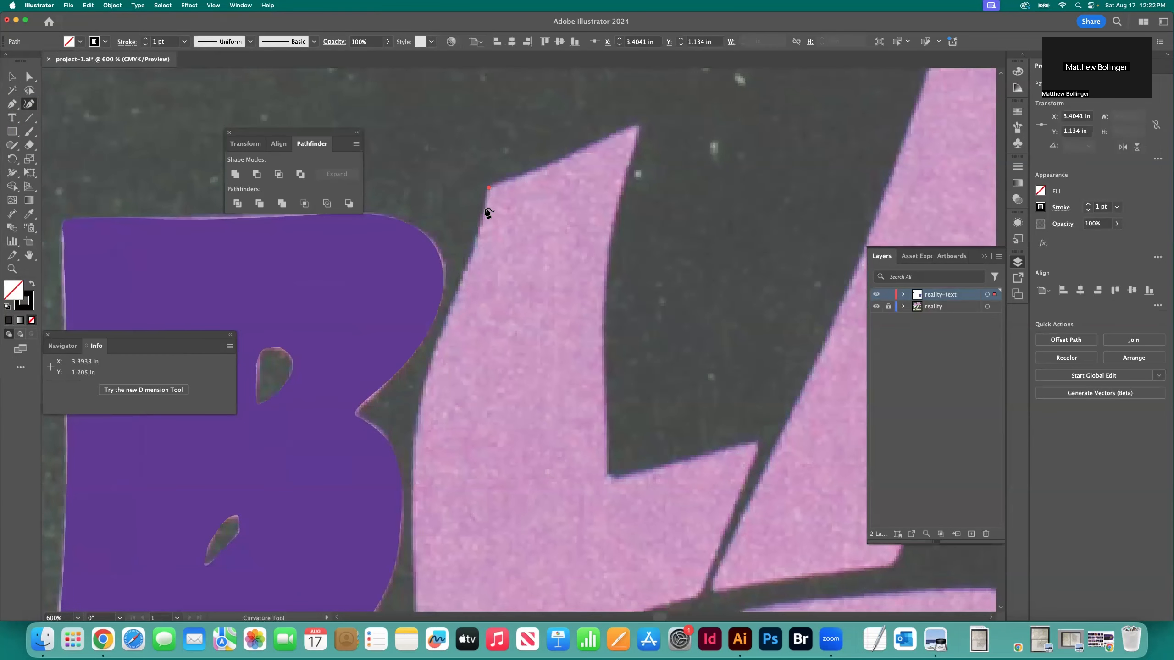
{"action": "left_click", "coordinate": [484, 209]}
{"action": "left_click", "coordinate": [468, 266]}
{"action": "left_click", "coordinate": [439, 336]}
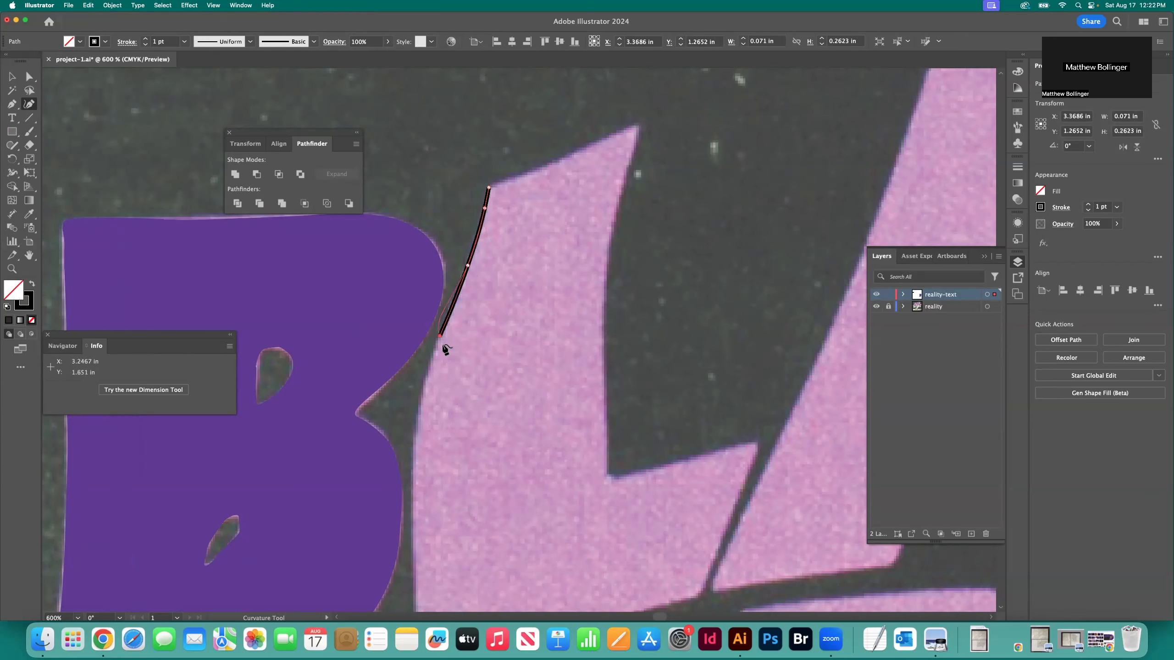
{"action": "left_click", "coordinate": [418, 415]}
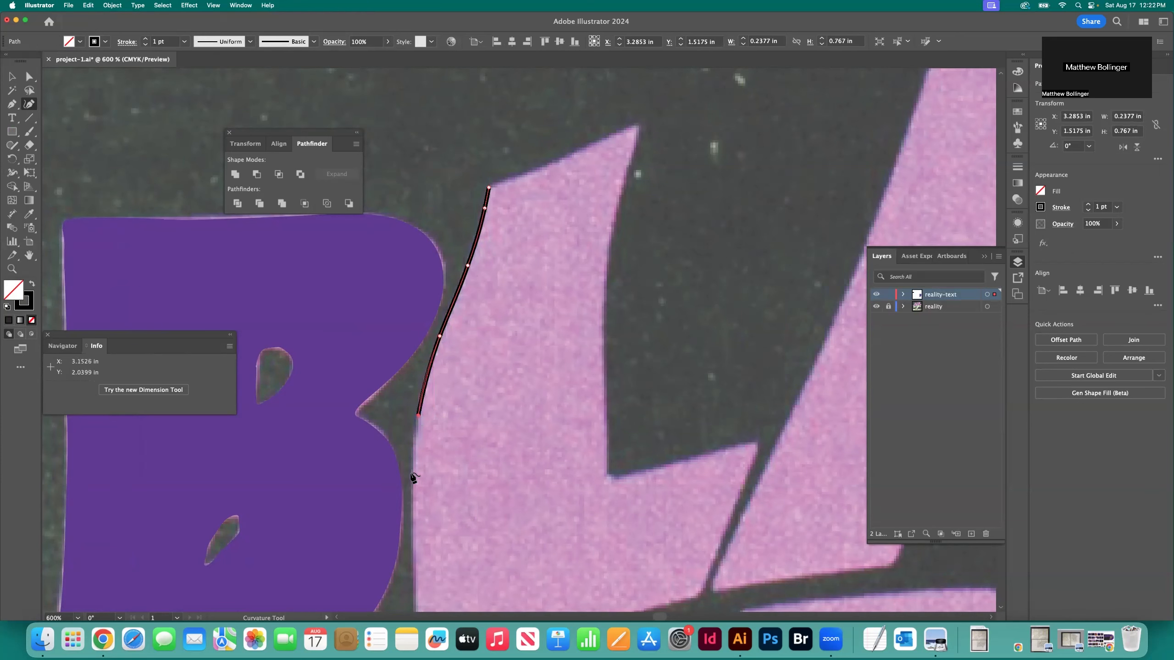
{"action": "left_click", "coordinate": [413, 492]}
{"action": "scroll", "coordinate": [415, 490], "scroll_direction": "down", "scroll_amount": 3}
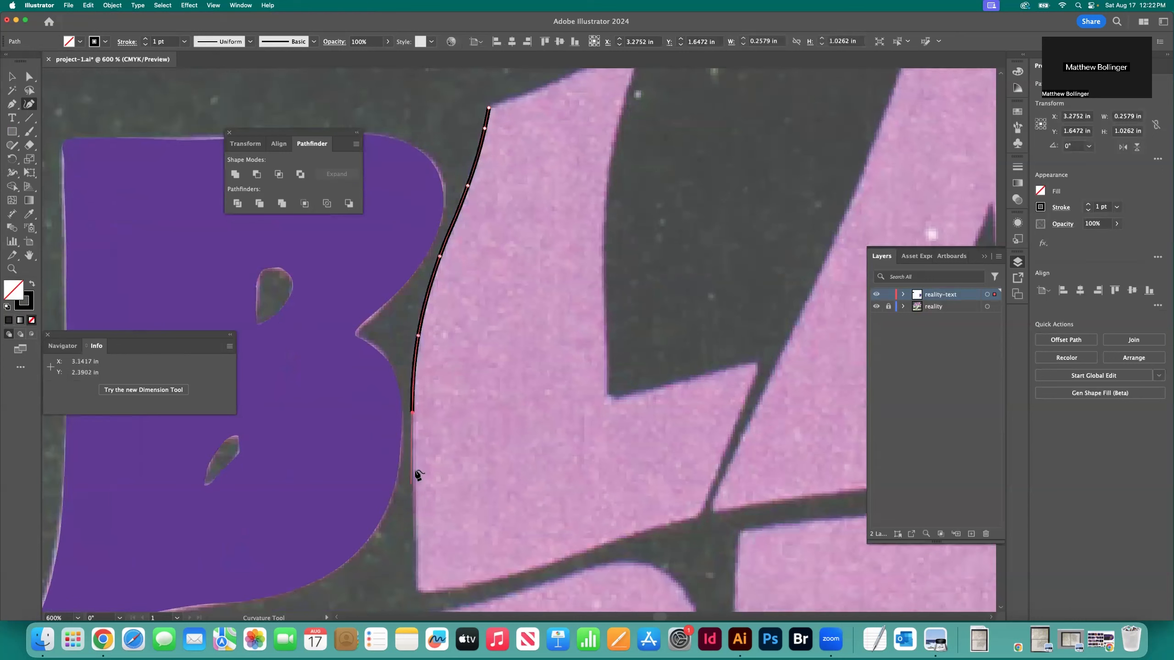
{"action": "left_click", "coordinate": [415, 480]}
{"action": "scroll", "coordinate": [415, 481], "scroll_direction": "down", "scroll_amount": 2}
{"action": "left_click", "coordinate": [417, 483]}
{"action": "left_click", "coordinate": [417, 518]}
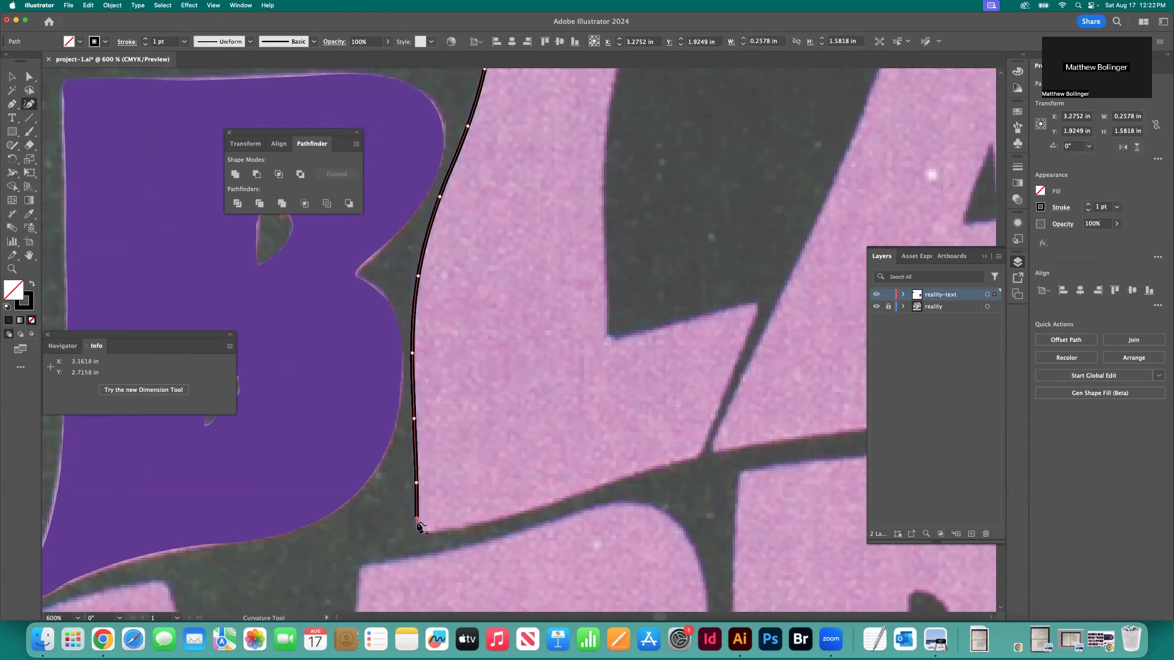
Continue the L's outline around its lower-left corner and along the rising bottom edge to the end of the foot
{"action": "left_click", "coordinate": [417, 531]}
{"action": "left_click", "coordinate": [424, 533]}
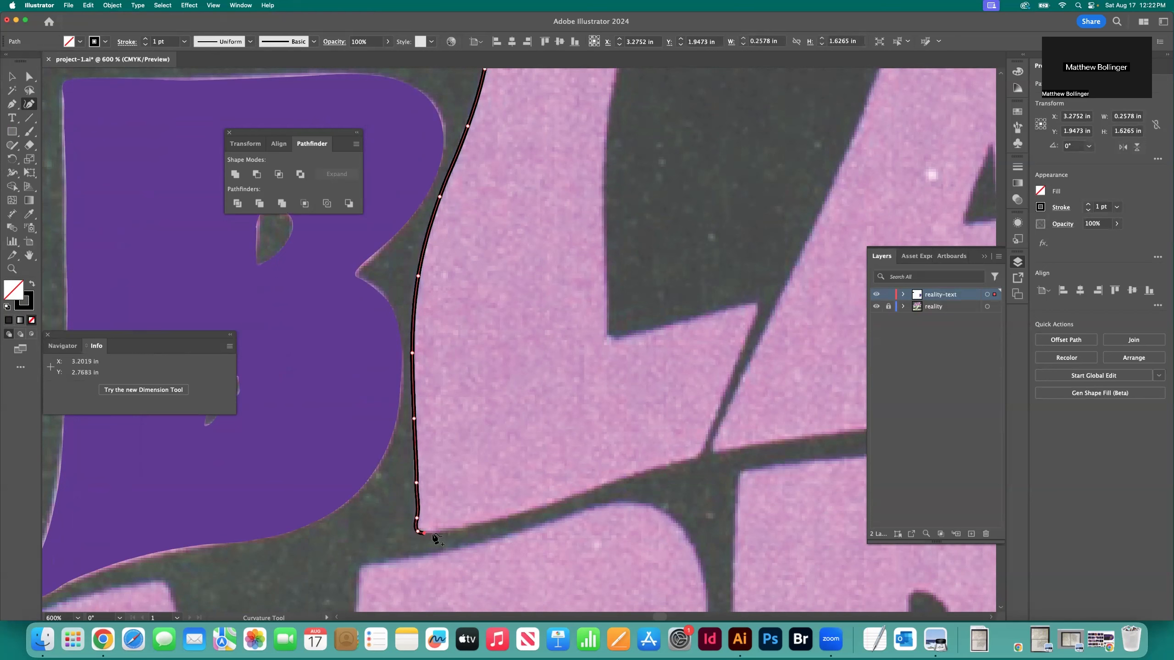
{"action": "left_click", "coordinate": [485, 525]}
{"action": "left_click", "coordinate": [527, 512]}
{"action": "left_click", "coordinate": [578, 496]}
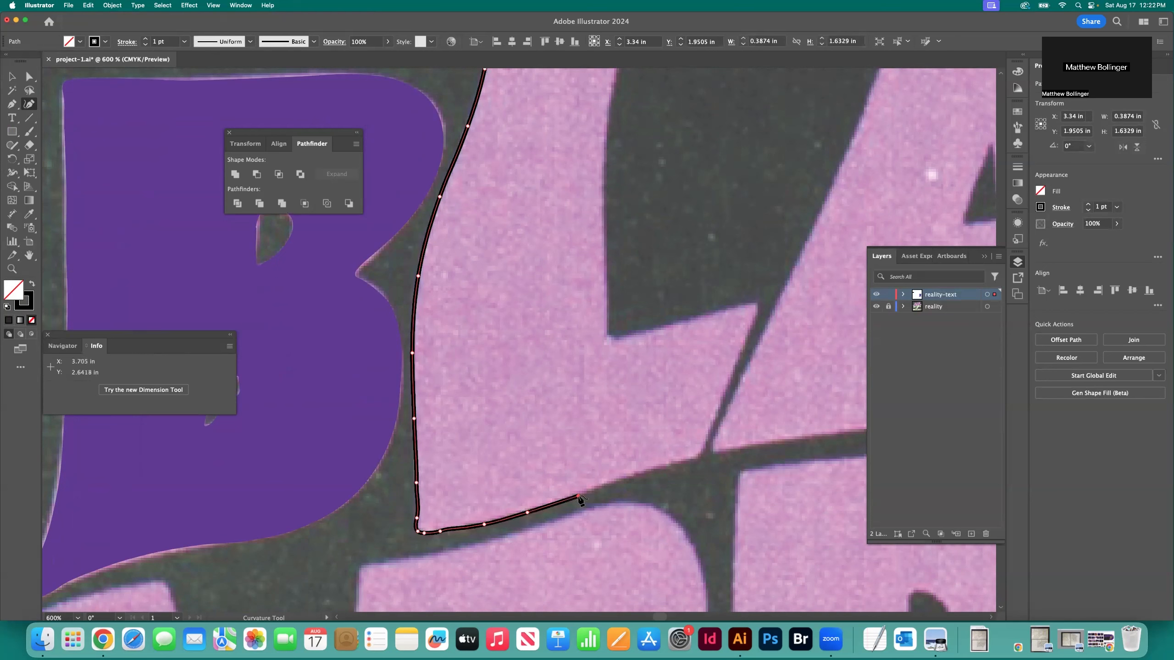
{"action": "left_click", "coordinate": [640, 473]}
{"action": "left_click", "coordinate": [685, 461]}
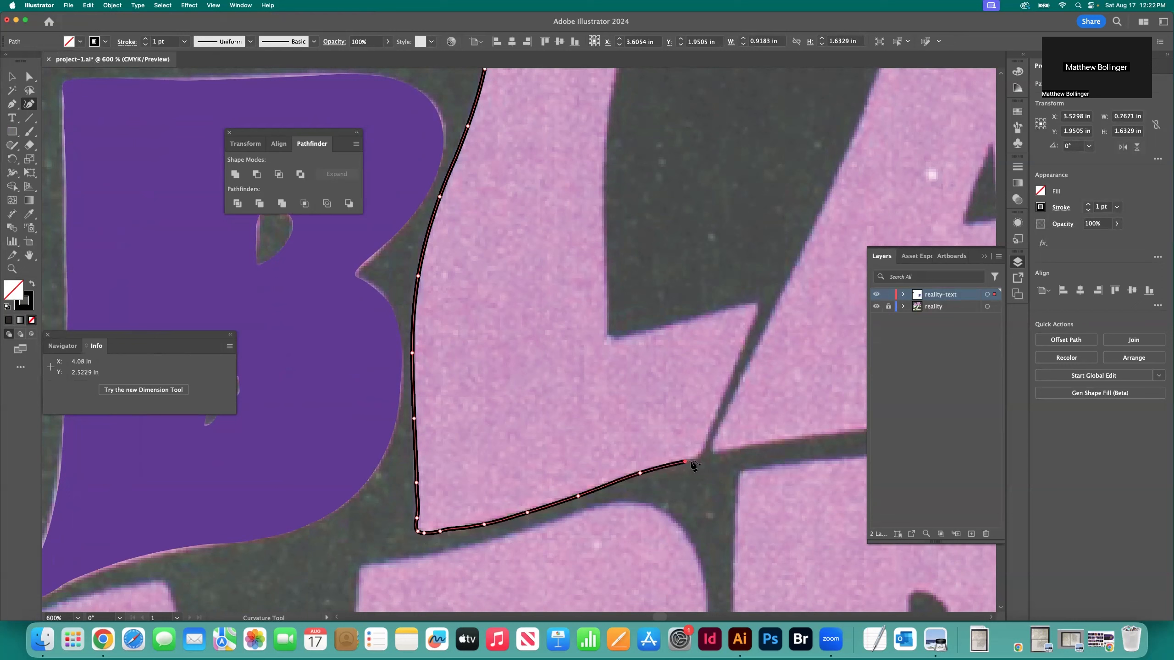
{"action": "left_click", "coordinate": [695, 459]}
{"action": "left_click", "coordinate": [702, 449]}
Trace the slanted right end of the L's foot and its upper edge back to the inner corner
{"action": "left_click", "coordinate": [719, 413]}
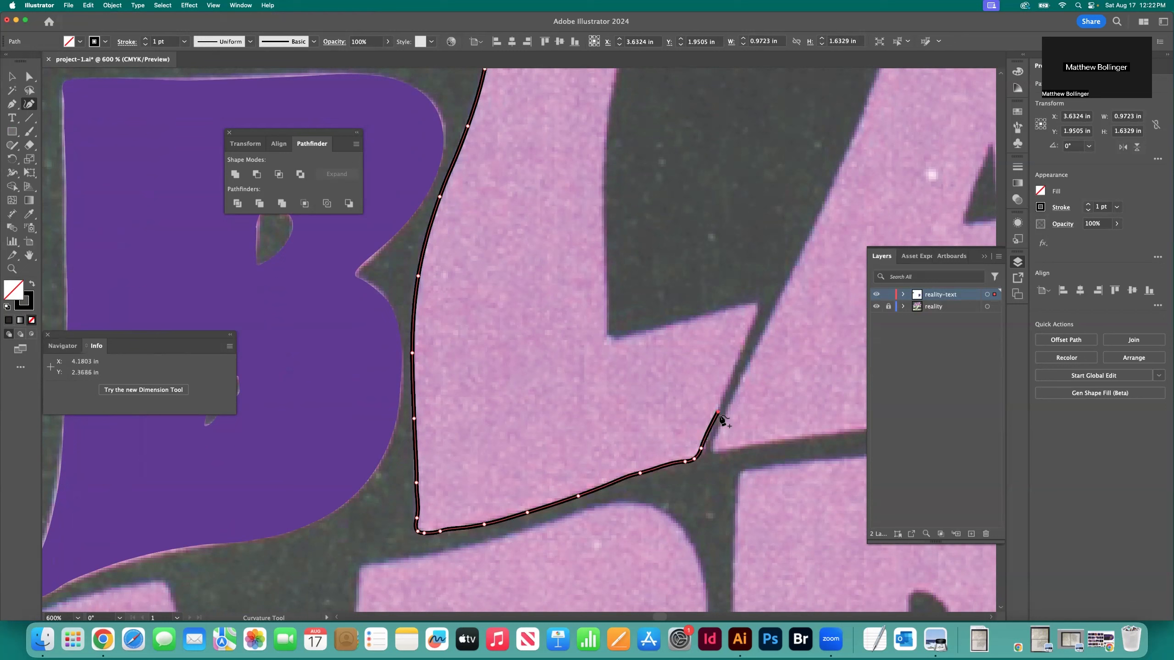
{"action": "left_click", "coordinate": [736, 368]}
{"action": "left_click", "coordinate": [747, 336]}
{"action": "left_click", "coordinate": [754, 317]}
{"action": "left_click", "coordinate": [756, 304]}
{"action": "left_click", "coordinate": [749, 304]}
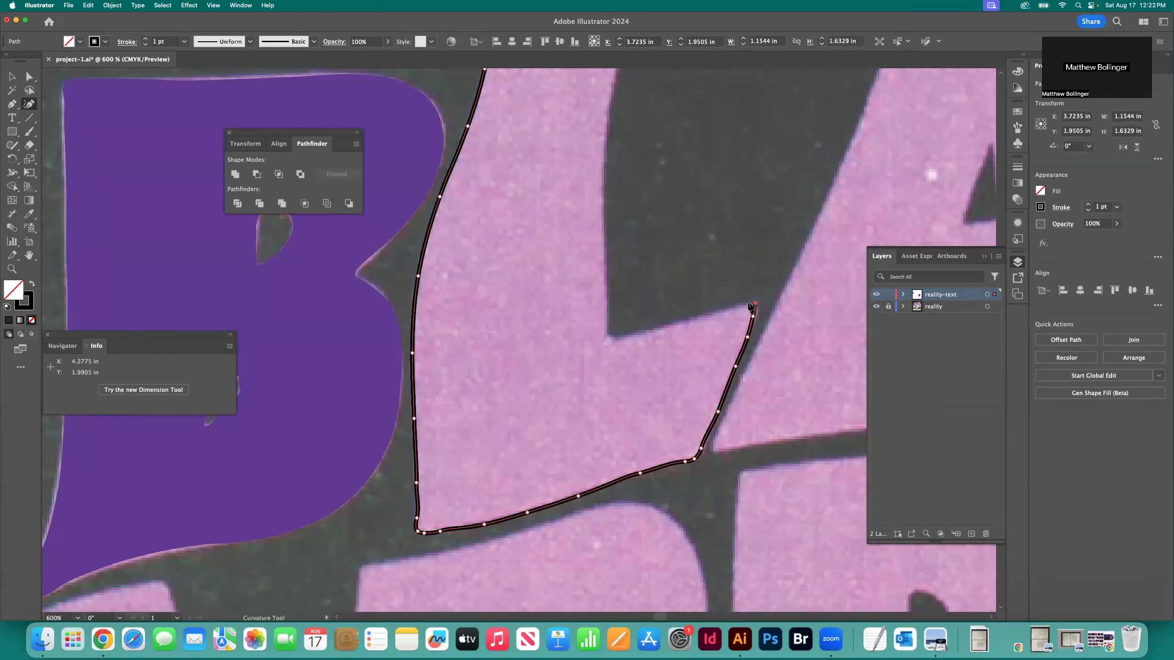
{"action": "left_click", "coordinate": [729, 308]}
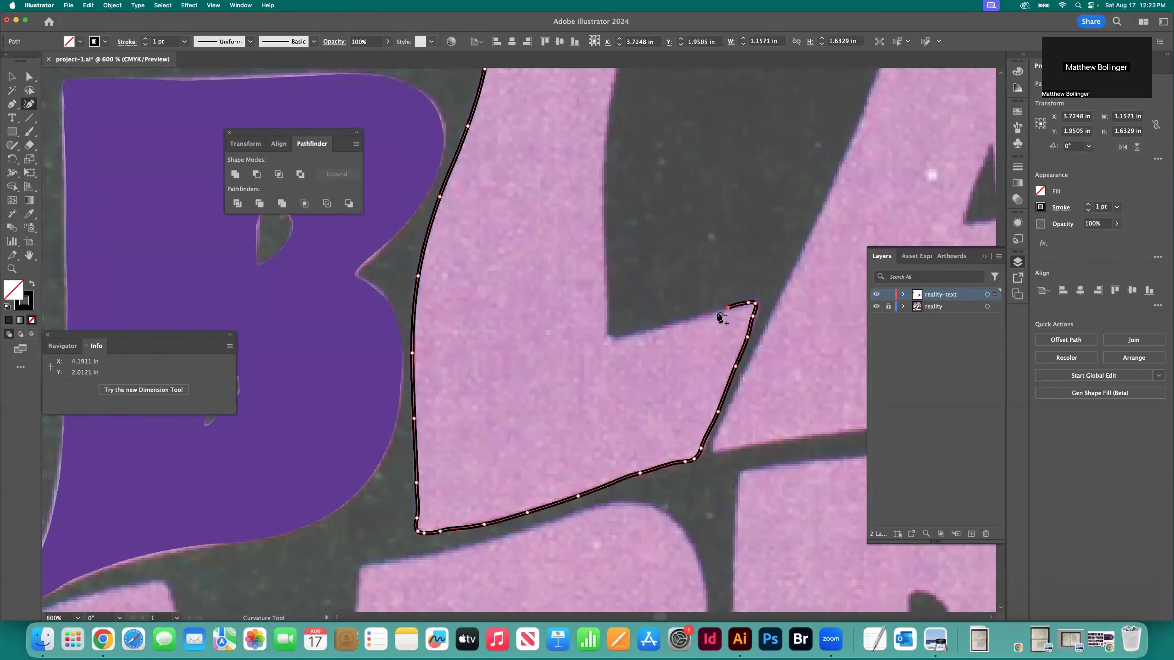
{"action": "left_click", "coordinate": [688, 321]}
{"action": "left_click", "coordinate": [646, 330]}
{"action": "left_click", "coordinate": [618, 335]}
{"action": "left_click", "coordinate": [606, 330]}
Continue the L's outline from the inner corner up the straight part of the stem's right edge
{"action": "left_click", "coordinate": [606, 312]}
{"action": "scroll", "coordinate": [605, 313], "scroll_direction": "up", "scroll_amount": 2}
{"action": "left_click", "coordinate": [606, 311]}
{"action": "scroll", "coordinate": [607, 312], "scroll_direction": "up", "scroll_amount": 2}
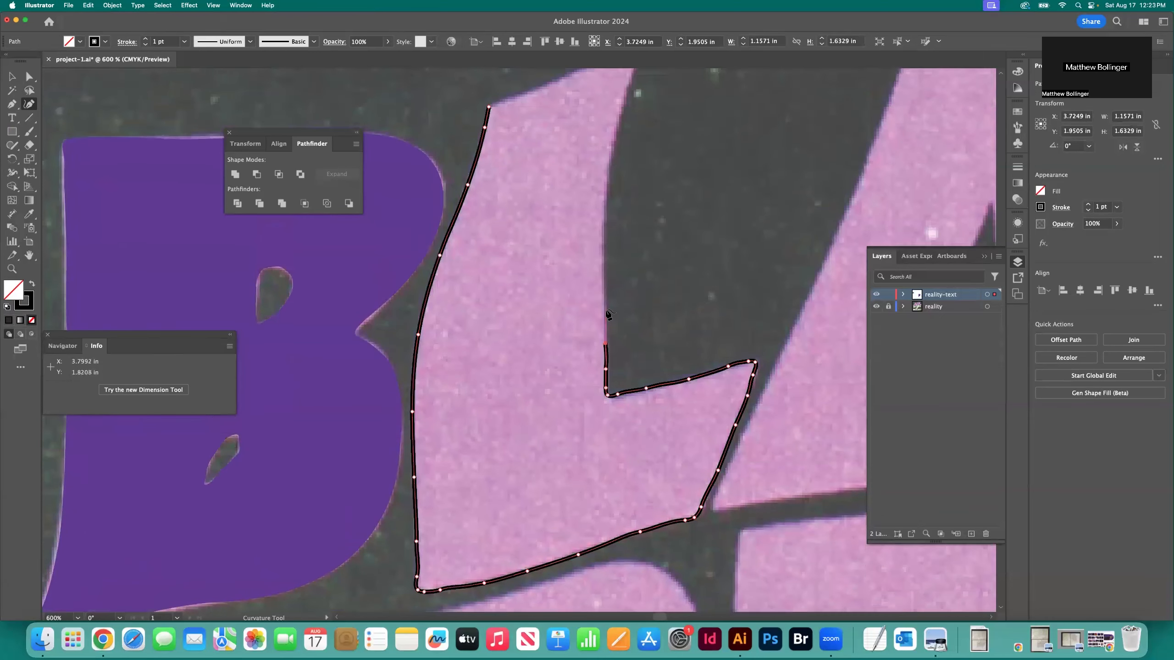
{"action": "scroll", "coordinate": [606, 312], "scroll_direction": "up", "scroll_amount": 2}
{"action": "left_click", "coordinate": [604, 314]}
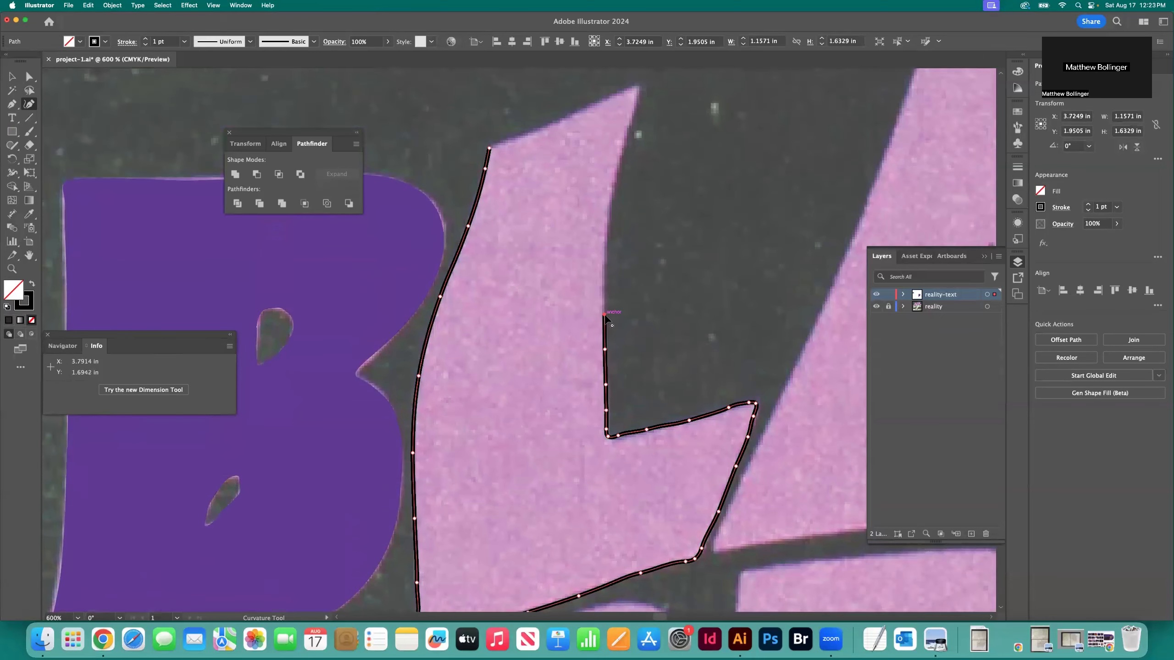
{"action": "scroll", "coordinate": [610, 319], "scroll_direction": "up", "scroll_amount": 2}
{"action": "left_click", "coordinate": [605, 321]}
{"action": "scroll", "coordinate": [611, 326], "scroll_direction": "up", "scroll_amount": 2}
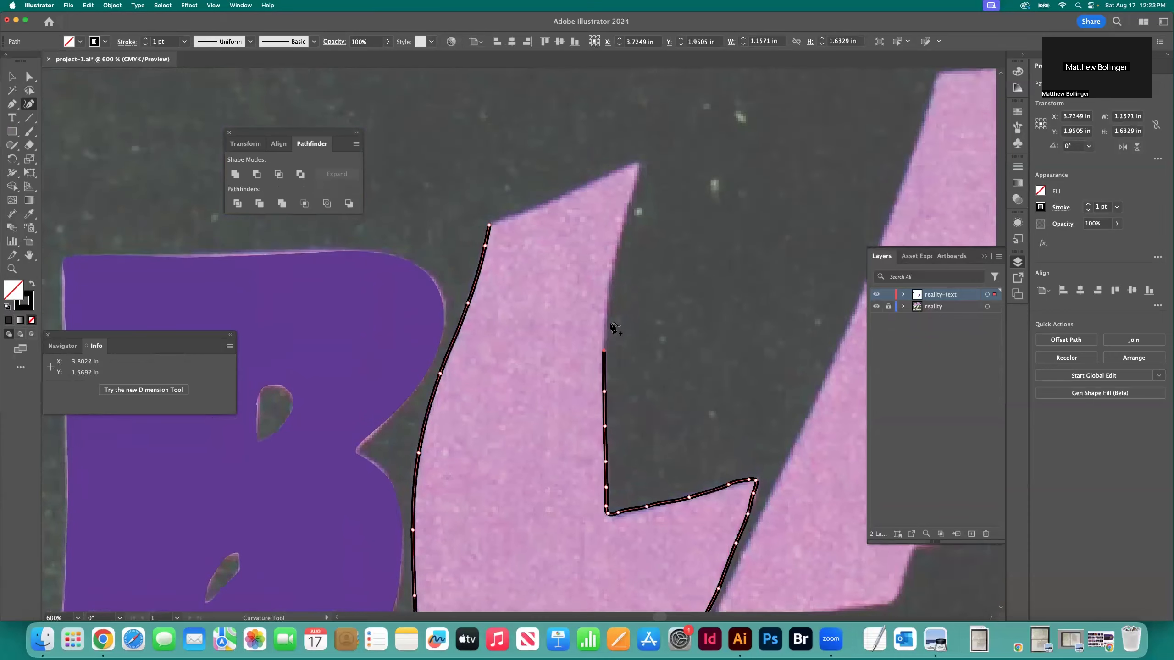
{"action": "left_click", "coordinate": [606, 315]}
{"action": "scroll", "coordinate": [610, 316], "scroll_direction": "up", "scroll_amount": 2}
Trace the curved upper part of the L stem's right edge up to the pointed tip
{"action": "left_click", "coordinate": [613, 297]}
{"action": "scroll", "coordinate": [615, 300], "scroll_direction": "up", "scroll_amount": 1}
{"action": "left_click", "coordinate": [618, 280]}
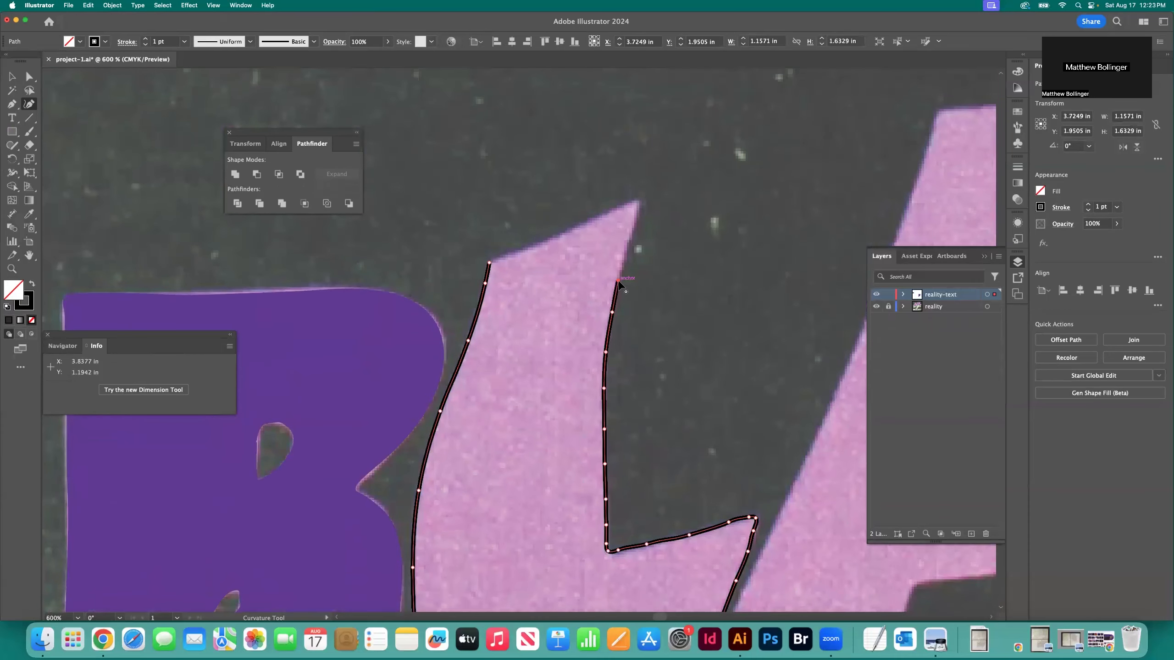
{"action": "scroll", "coordinate": [620, 286], "scroll_direction": "up", "scroll_amount": 2}
{"action": "left_click", "coordinate": [626, 274]}
{"action": "left_click", "coordinate": [633, 251]}
{"action": "left_click", "coordinate": [638, 238]}
{"action": "left_click", "coordinate": [639, 233]}
{"action": "left_click", "coordinate": [638, 226]}
Trace the L's sloping top edge back to the starting point, closing the path, and deselect it
{"action": "left_click", "coordinate": [630, 229]}
{"action": "left_click", "coordinate": [612, 238]}
{"action": "left_click", "coordinate": [590, 250]}
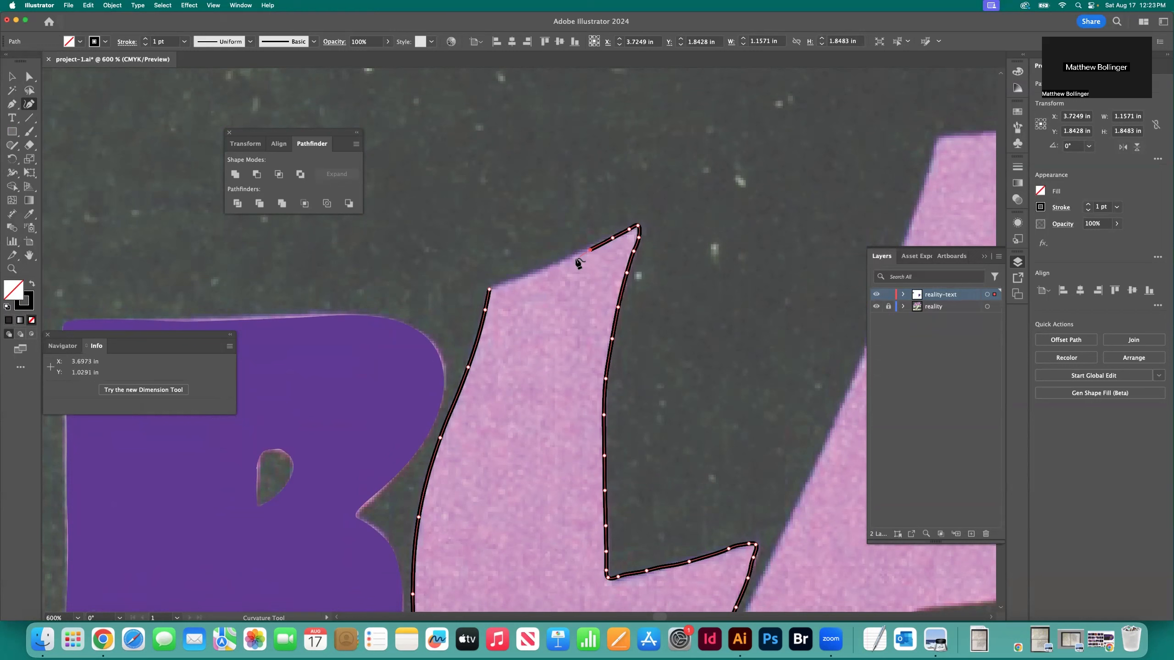
{"action": "left_click", "coordinate": [575, 258]}
{"action": "left_click", "coordinate": [554, 265]}
{"action": "left_click", "coordinate": [521, 279]}
{"action": "left_click", "coordinate": [500, 285]}
{"action": "left_click", "coordinate": [490, 290]}
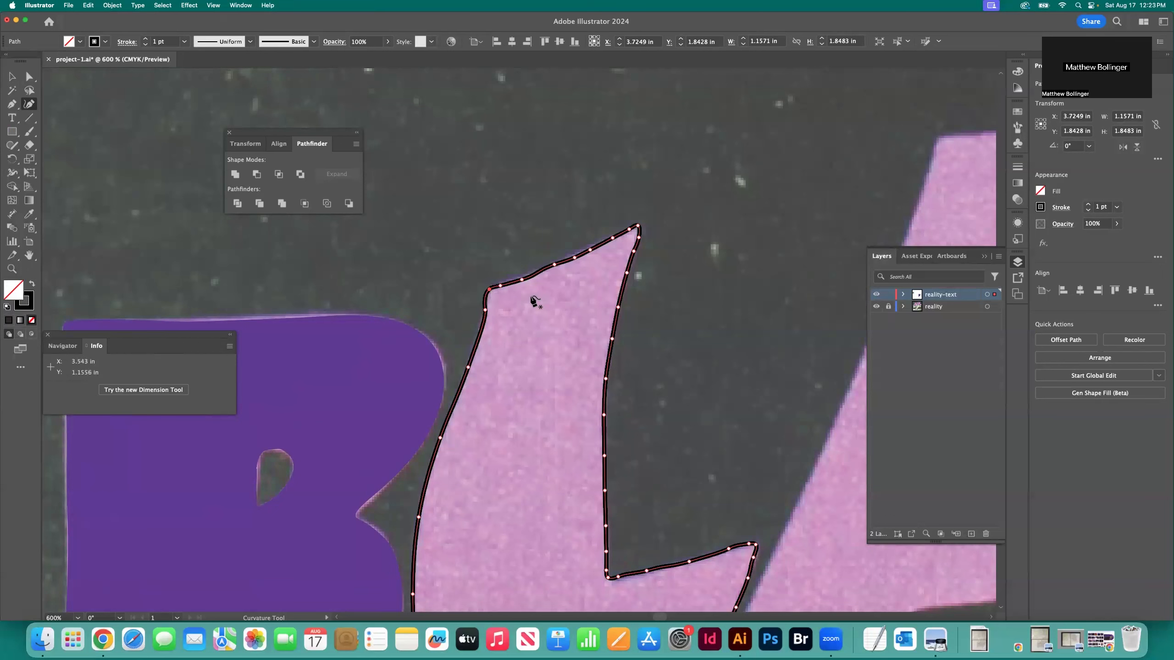
{"action": "key", "text": "v"}
{"action": "left_click", "coordinate": [520, 184]}
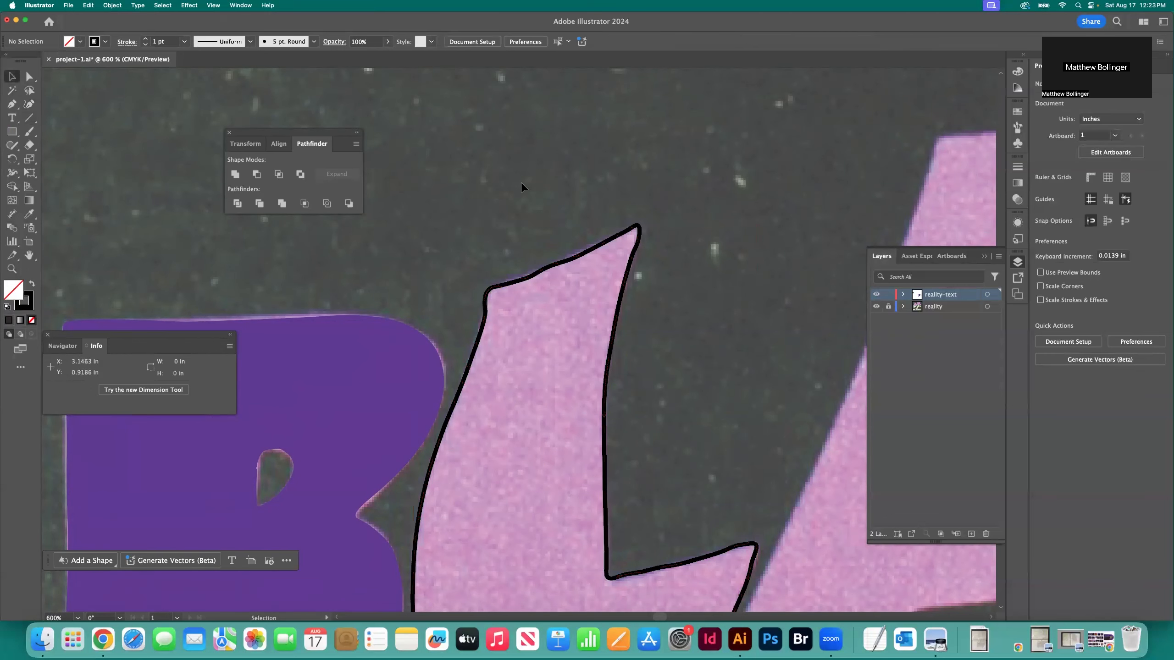
Start the A's outline with the Curvature tool at its upper-left corner and trace the upper part of its left edge
{"action": "key", "text": "super+minus"}
{"action": "key", "text": "super+minus"}
{"action": "scroll", "coordinate": [517, 191], "scroll_direction": "down", "scroll_amount": 3}
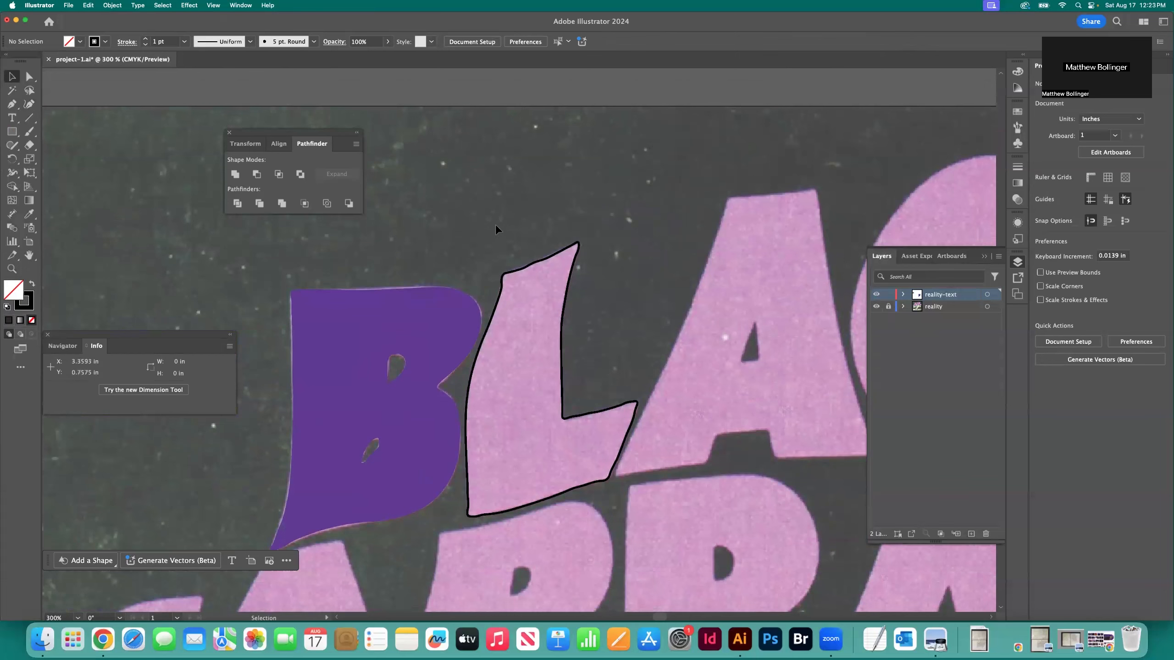
{"action": "scroll", "coordinate": [494, 230], "scroll_direction": "down", "scroll_amount": 3}
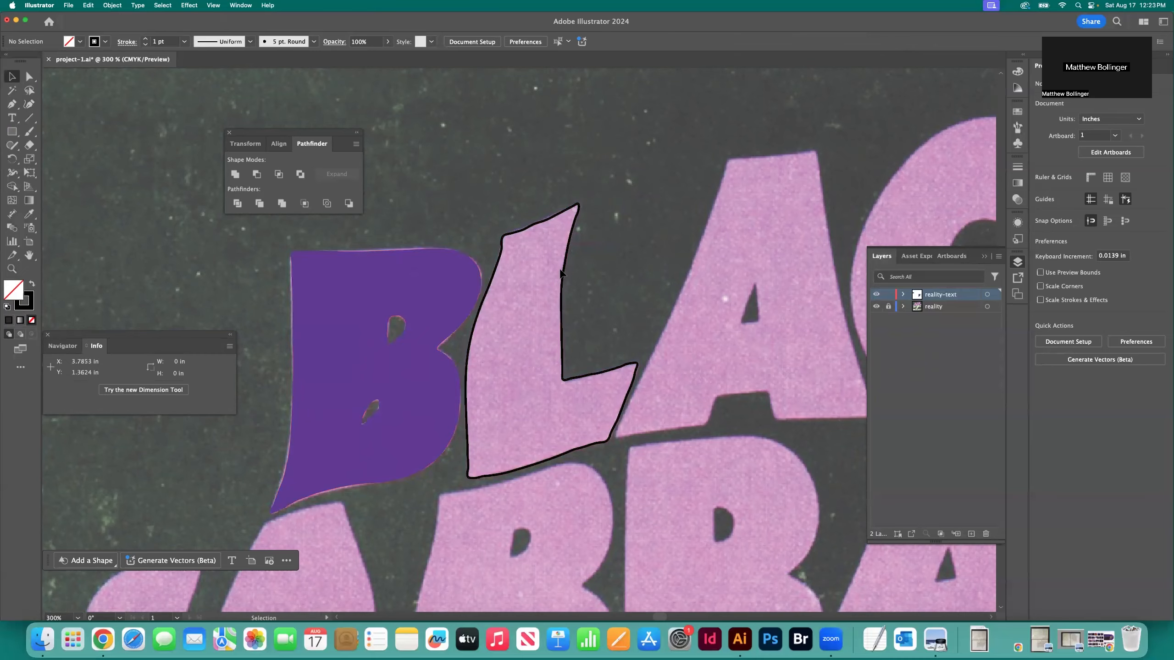
{"action": "scroll", "coordinate": [561, 270], "scroll_direction": "right", "scroll_amount": 1}
{"action": "scroll", "coordinate": [559, 269], "scroll_direction": "right", "scroll_amount": 6}
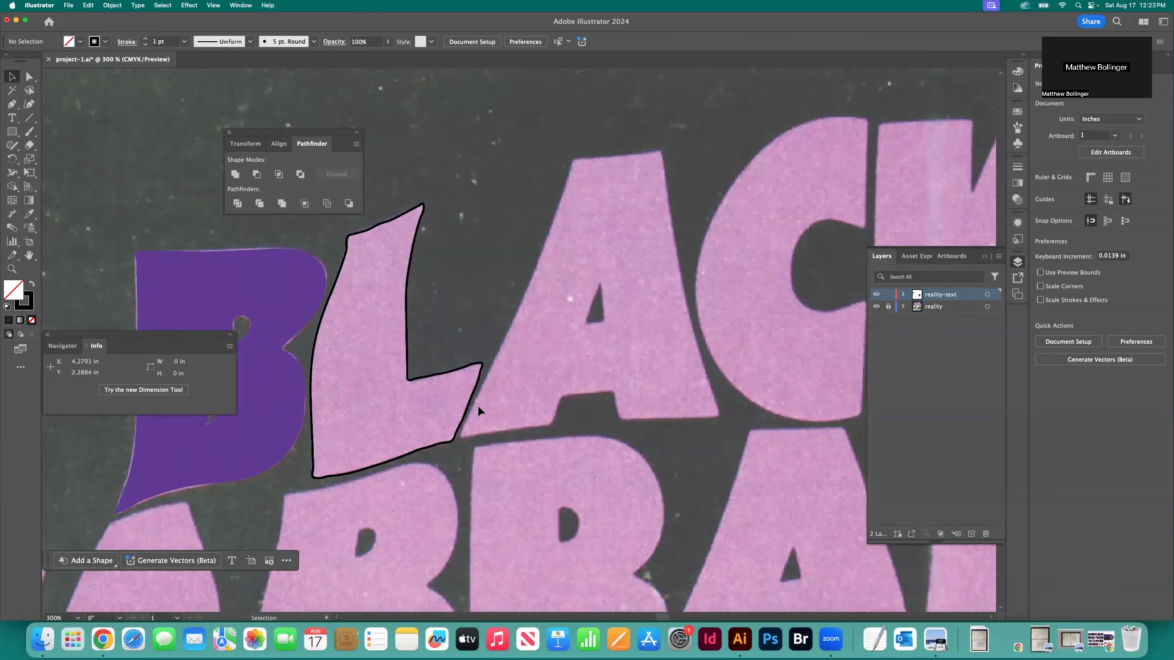
{"action": "left_click", "coordinate": [28, 104]}
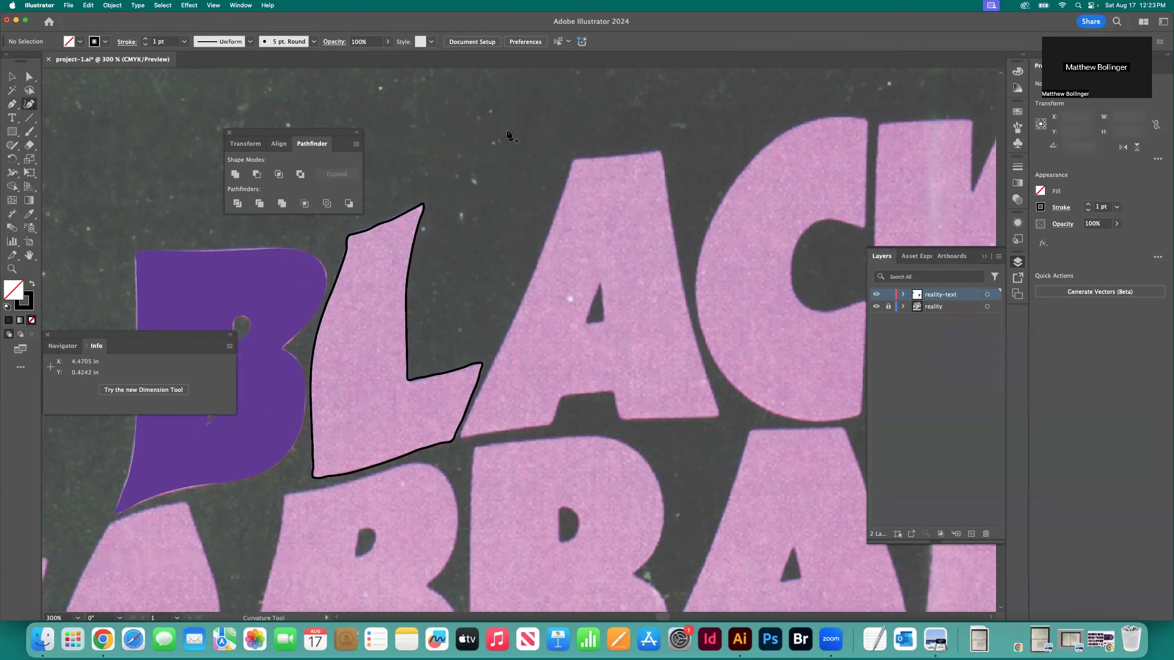
{"action": "key", "text": "super+equal"}
{"action": "scroll", "coordinate": [510, 135], "scroll_direction": "up", "scroll_amount": 3}
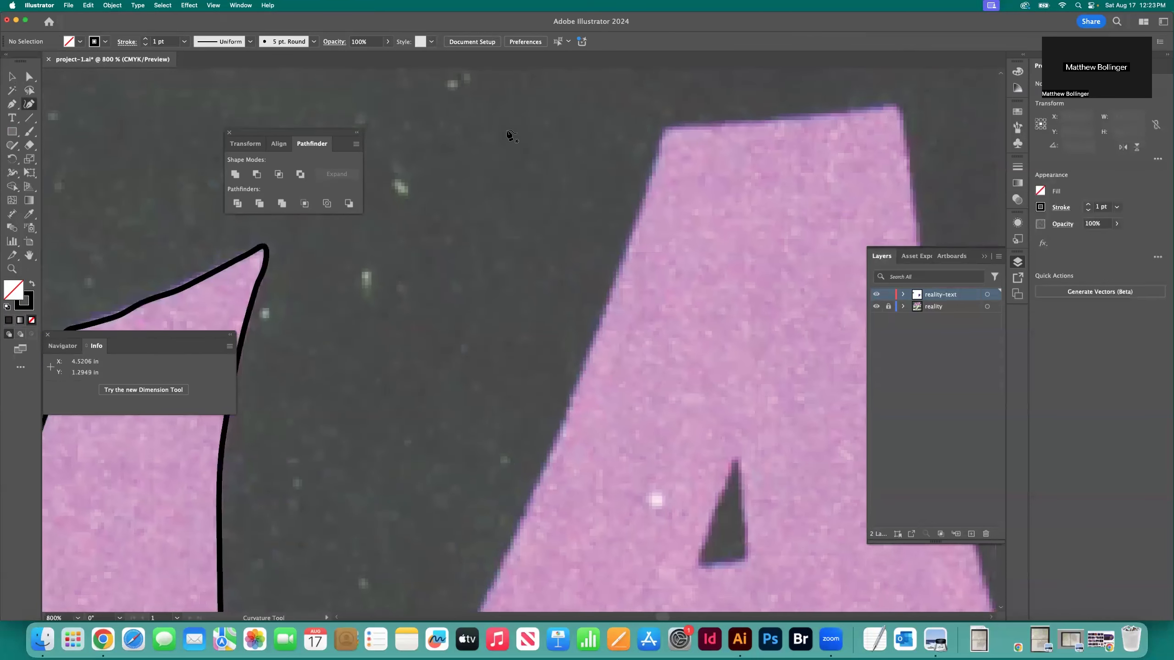
{"action": "left_click", "coordinate": [666, 127]}
{"action": "left_click", "coordinate": [644, 210]}
{"action": "scroll", "coordinate": [594, 269], "scroll_direction": "down", "scroll_amount": 2}
{"action": "left_click", "coordinate": [588, 326]}
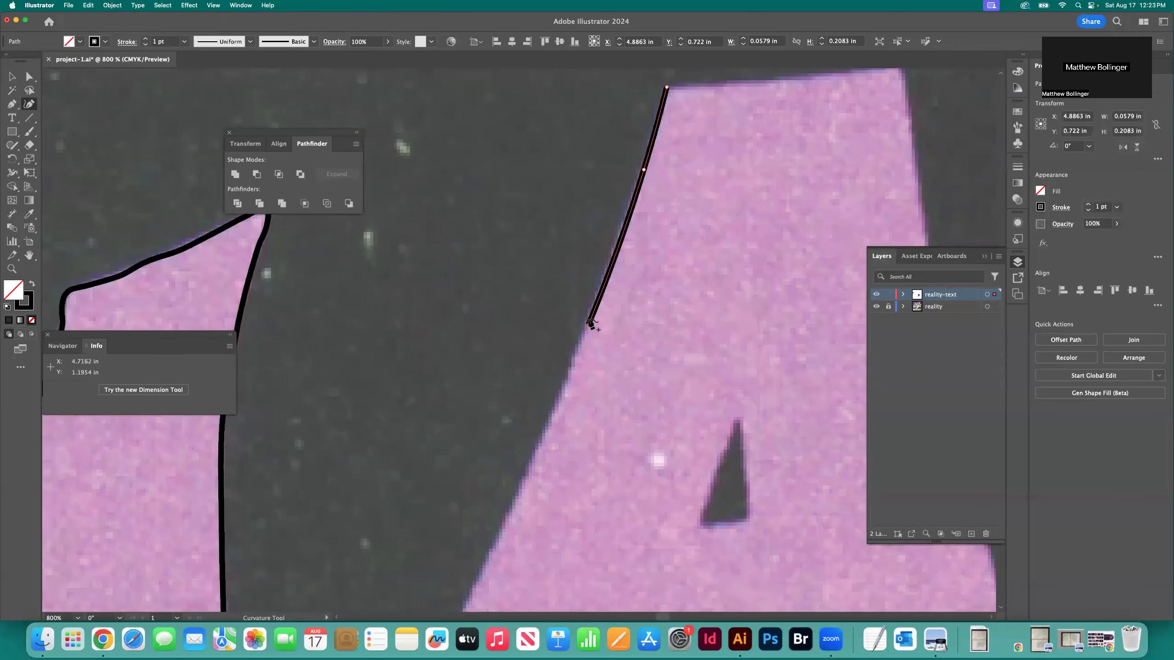
Continue the A's outline down the rest of the slanted left edge to the pointed lower-left corner
{"action": "scroll", "coordinate": [586, 324], "scroll_direction": "down", "scroll_amount": 4}
{"action": "left_click", "coordinate": [550, 338]}
{"action": "scroll", "coordinate": [536, 342], "scroll_direction": "down", "scroll_amount": 4}
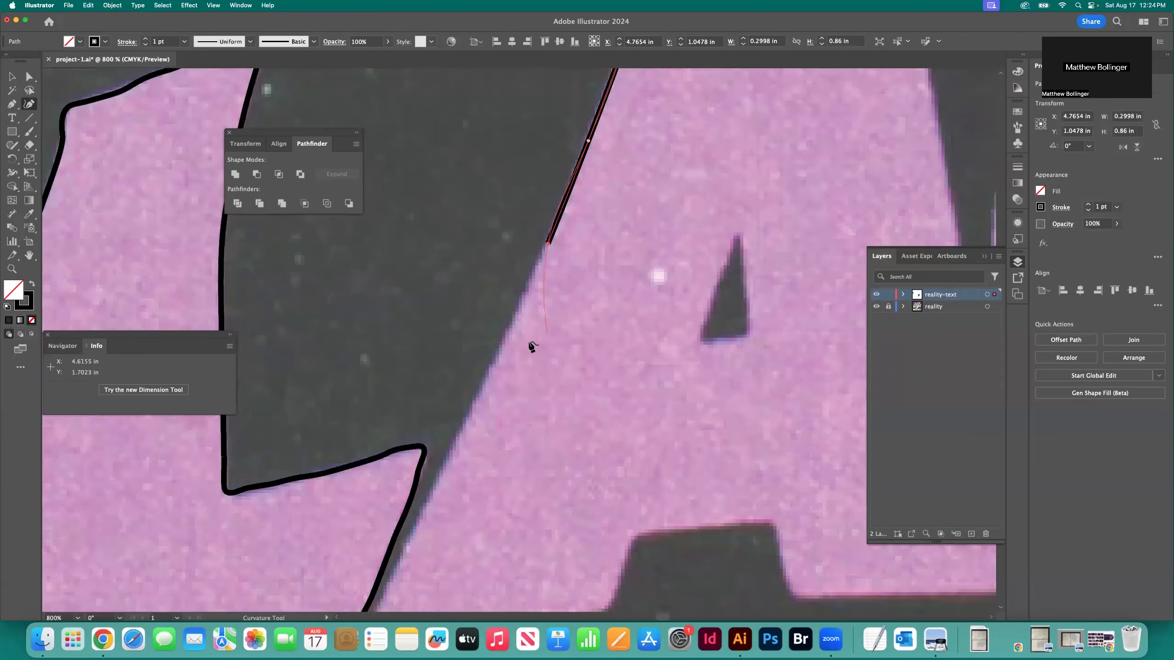
{"action": "left_click", "coordinate": [494, 365]}
{"action": "scroll", "coordinate": [492, 367], "scroll_direction": "down", "scroll_amount": 4}
{"action": "left_click", "coordinate": [442, 391]}
{"action": "scroll", "coordinate": [444, 393], "scroll_direction": "down", "scroll_amount": 4}
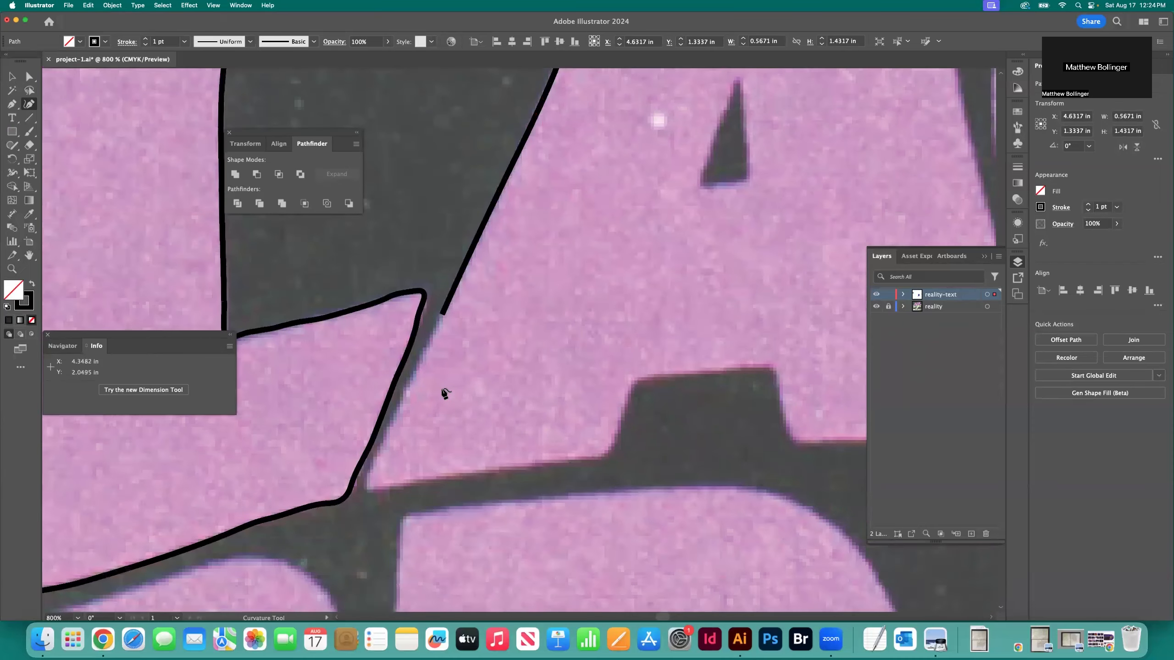
{"action": "left_click", "coordinate": [396, 416]}
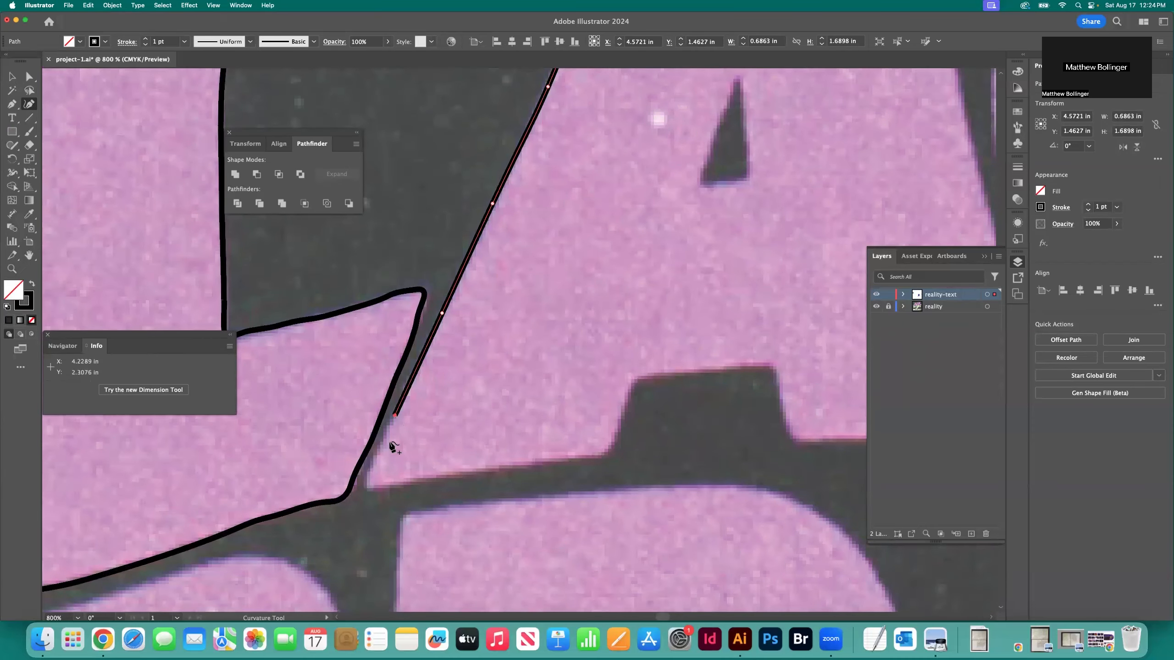
{"action": "left_click", "coordinate": [374, 466]}
{"action": "left_click", "coordinate": [367, 487]}
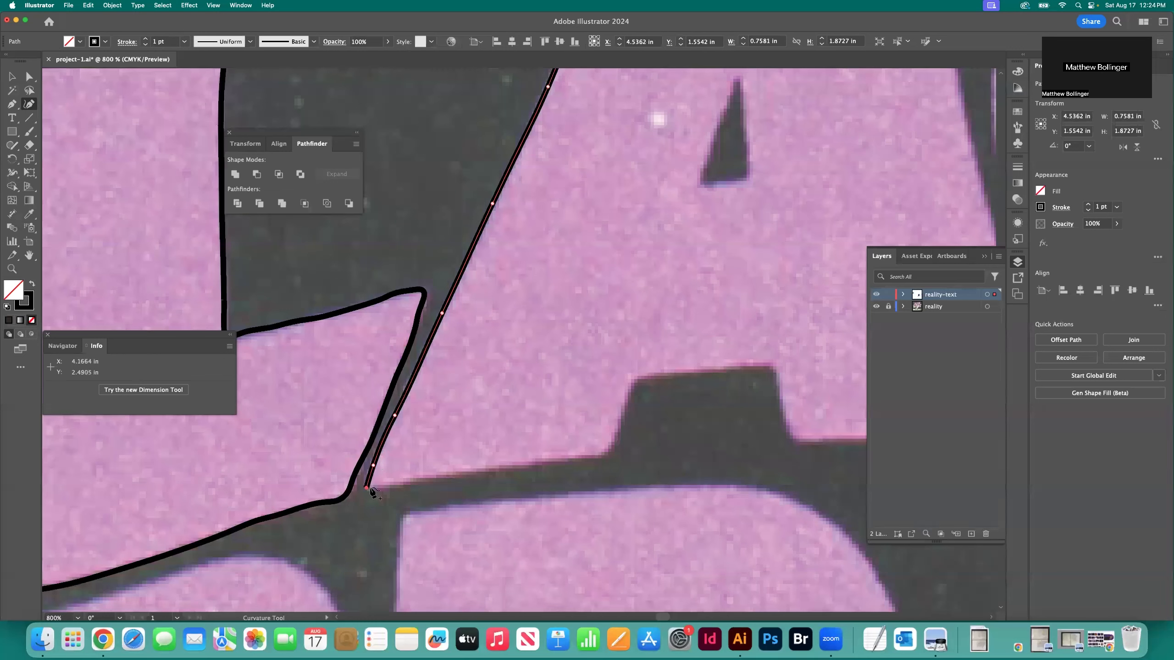
Trace the bottom edge of the A's left foot from the pointed corner to the notch
{"action": "left_click", "coordinate": [384, 486]}
{"action": "left_click", "coordinate": [476, 473]}
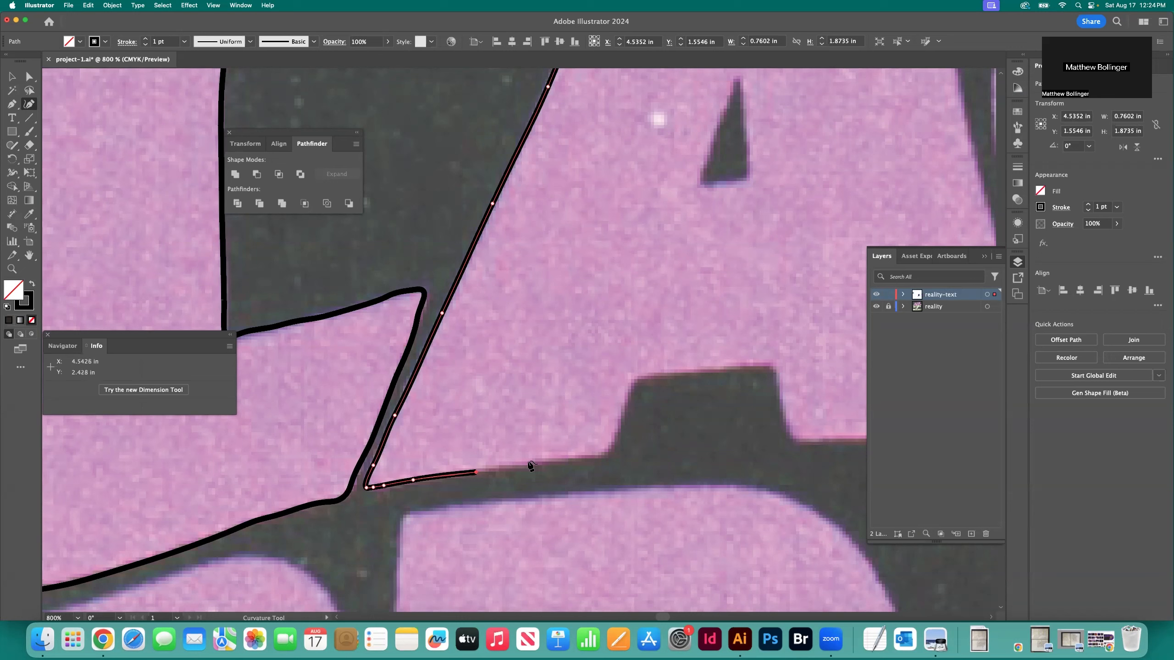
{"action": "left_click", "coordinate": [530, 463]}
{"action": "left_click", "coordinate": [589, 459]}
{"action": "left_click", "coordinate": [601, 457]}
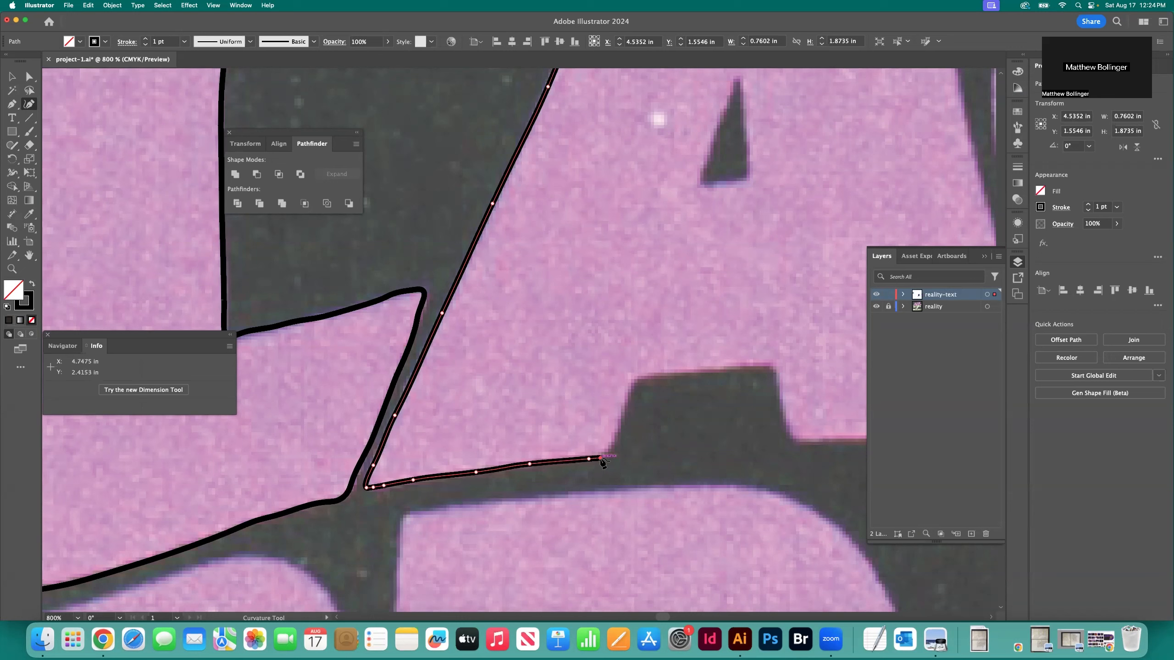
Trace the left side of the notch between the A's feet up to its upper-left corner
{"action": "left_click", "coordinate": [607, 453]}
{"action": "left_click", "coordinate": [615, 435]}
{"action": "left_click", "coordinate": [622, 409]}
{"action": "left_click", "coordinate": [630, 383]}
{"action": "left_click", "coordinate": [634, 378]}
Trace the top edge of the A's notch and around its upper-right corner
{"action": "left_click", "coordinate": [644, 375]}
{"action": "left_click", "coordinate": [666, 374]}
{"action": "left_click", "coordinate": [717, 371]}
{"action": "left_click", "coordinate": [754, 371]}
{"action": "left_click", "coordinate": [771, 370]}
{"action": "left_click", "coordinate": [777, 375]}
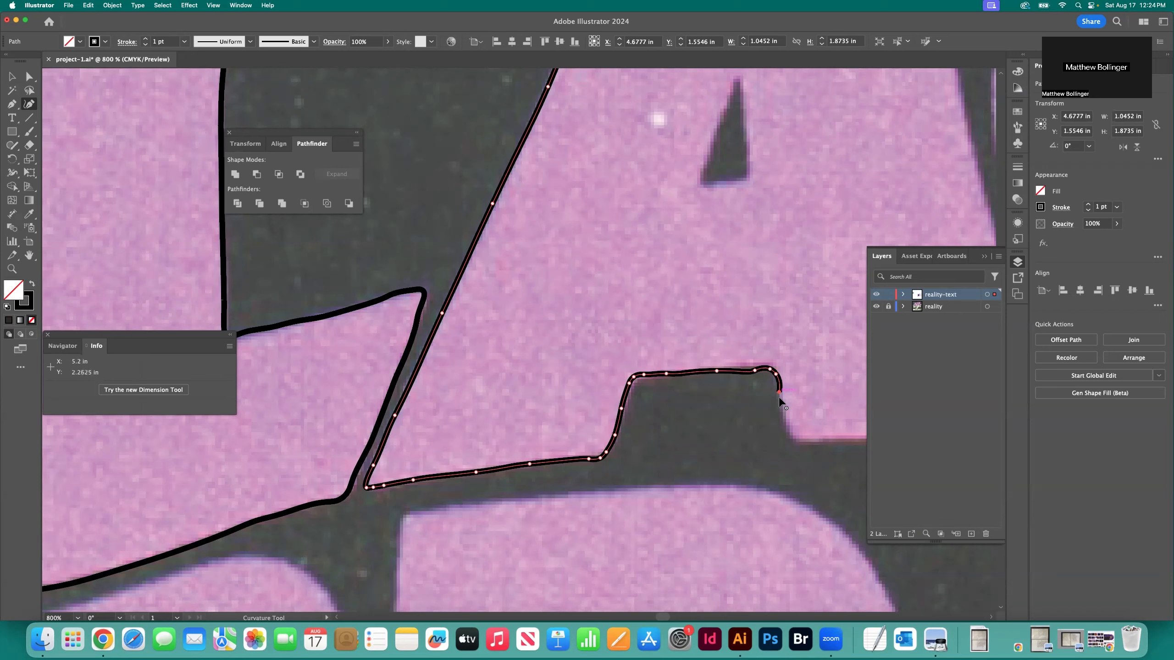
Trace the right side of the A's notch down to the bottom of the right foot
{"action": "left_click", "coordinate": [781, 406]}
{"action": "left_click", "coordinate": [784, 424]}
{"action": "left_click", "coordinate": [789, 438]}
{"action": "left_click", "coordinate": [795, 442]}
{"action": "scroll", "coordinate": [720, 426], "scroll_direction": "right", "scroll_amount": 5}
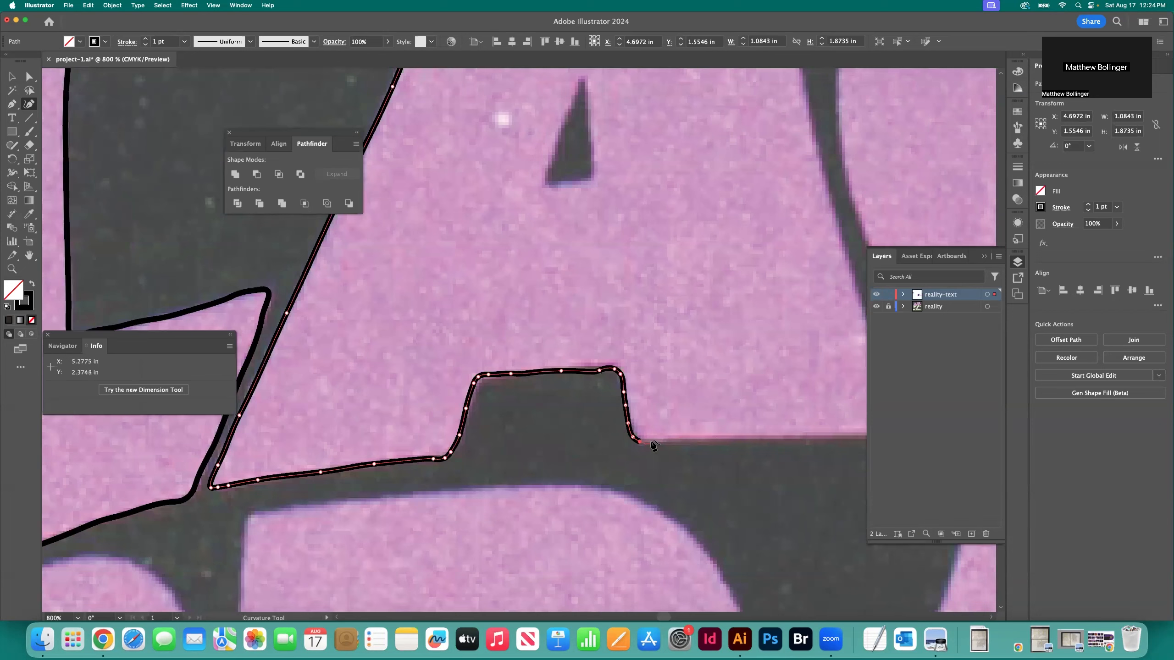
Trace the bottom edge of the A's right foot out to its lower-right corner
{"action": "left_click", "coordinate": [686, 442]}
{"action": "scroll", "coordinate": [656, 446], "scroll_direction": "right", "scroll_amount": 2}
{"action": "left_click", "coordinate": [663, 441]}
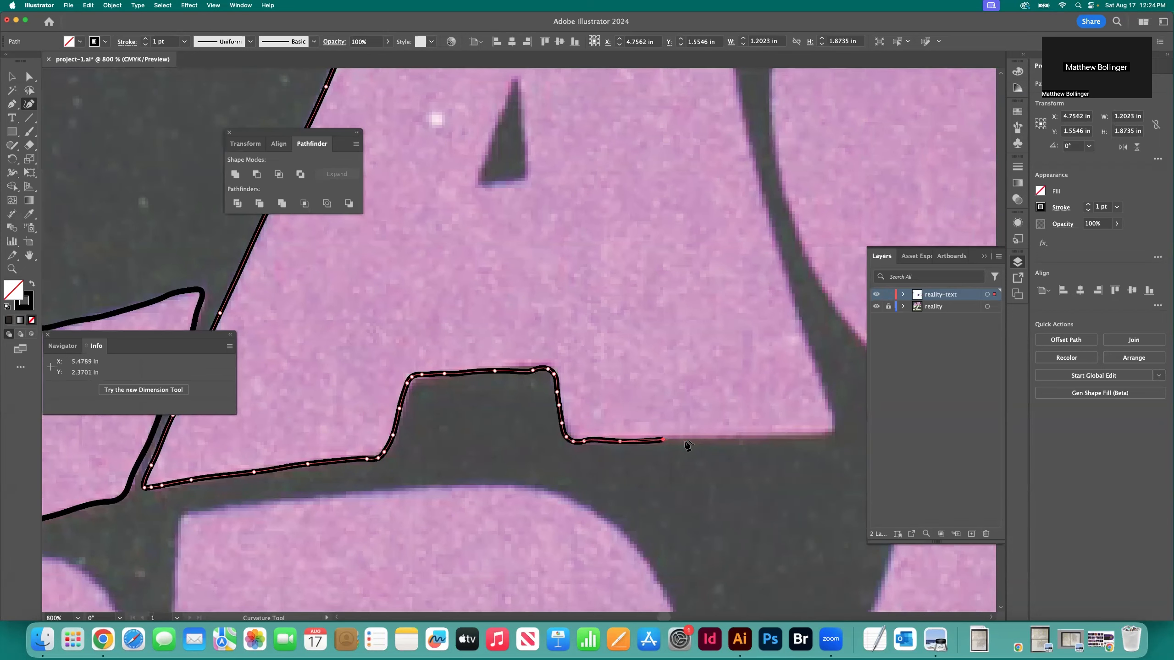
{"action": "left_click", "coordinate": [727, 440]}
{"action": "scroll", "coordinate": [727, 442], "scroll_direction": "right", "scroll_amount": 2}
{"action": "left_click", "coordinate": [714, 436]}
{"action": "left_click", "coordinate": [743, 436]}
{"action": "left_click", "coordinate": [756, 435]}
{"action": "left_click", "coordinate": [763, 434]}
Round the A's lower-right corner and trace the lower part of its right edge upward
{"action": "left_click", "coordinate": [768, 416]}
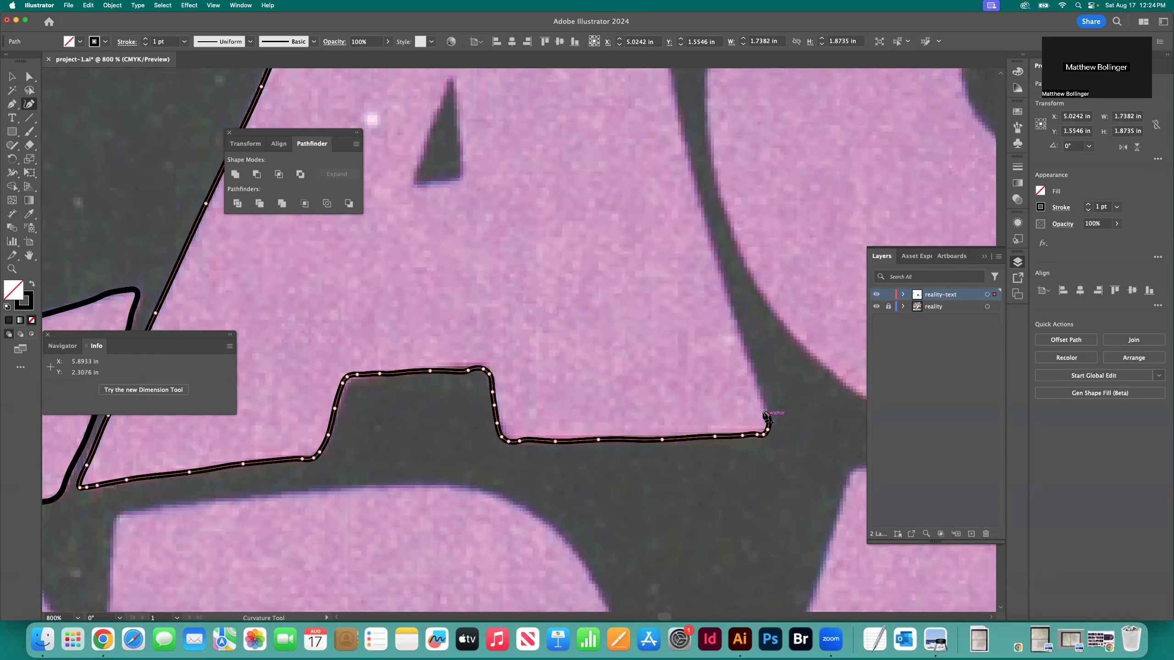
{"action": "left_click", "coordinate": [758, 379]}
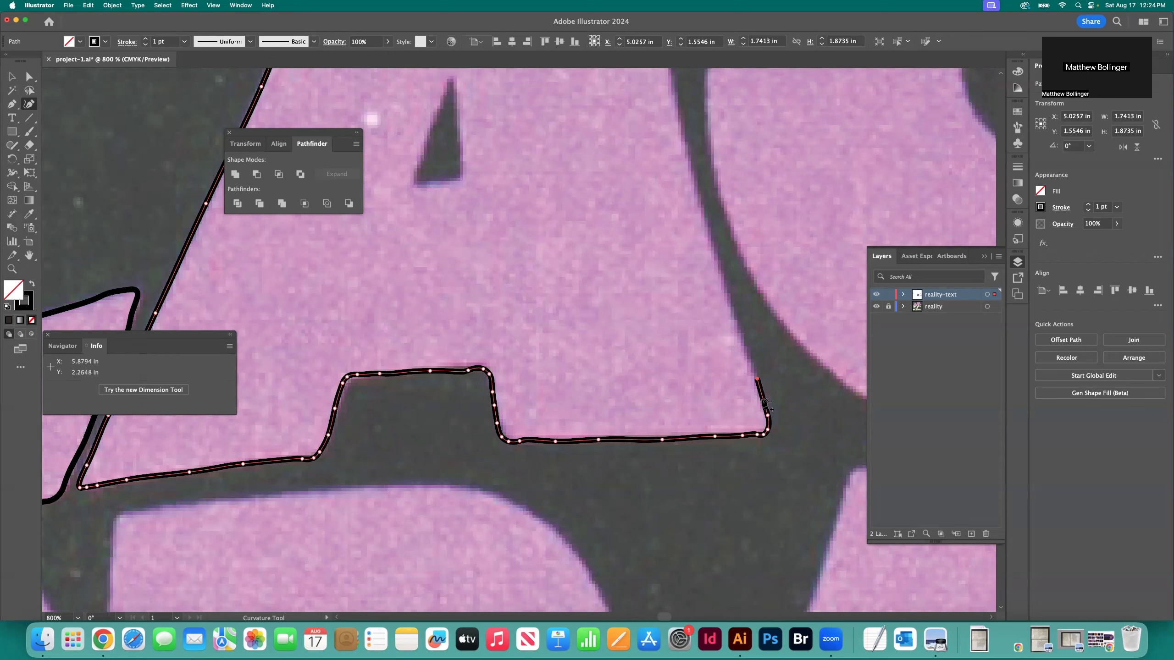
{"action": "left_click", "coordinate": [733, 302]}
{"action": "scroll", "coordinate": [733, 302], "scroll_direction": "up", "scroll_amount": 2}
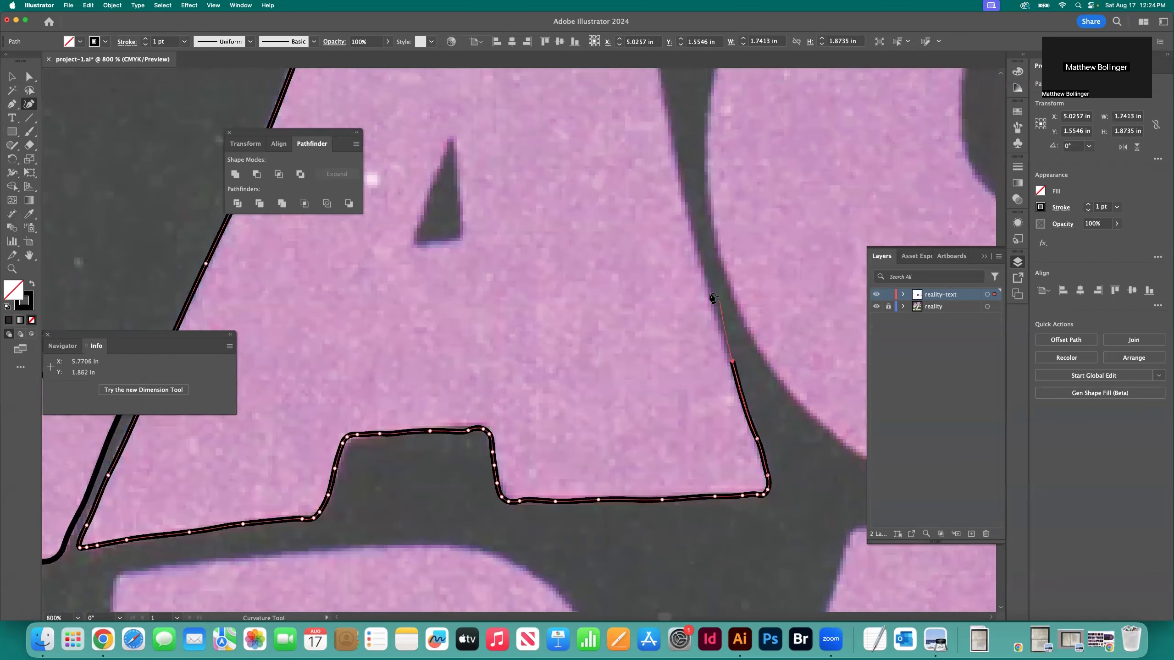
{"action": "left_click", "coordinate": [711, 297]}
{"action": "scroll", "coordinate": [702, 296], "scroll_direction": "up", "scroll_amount": 2}
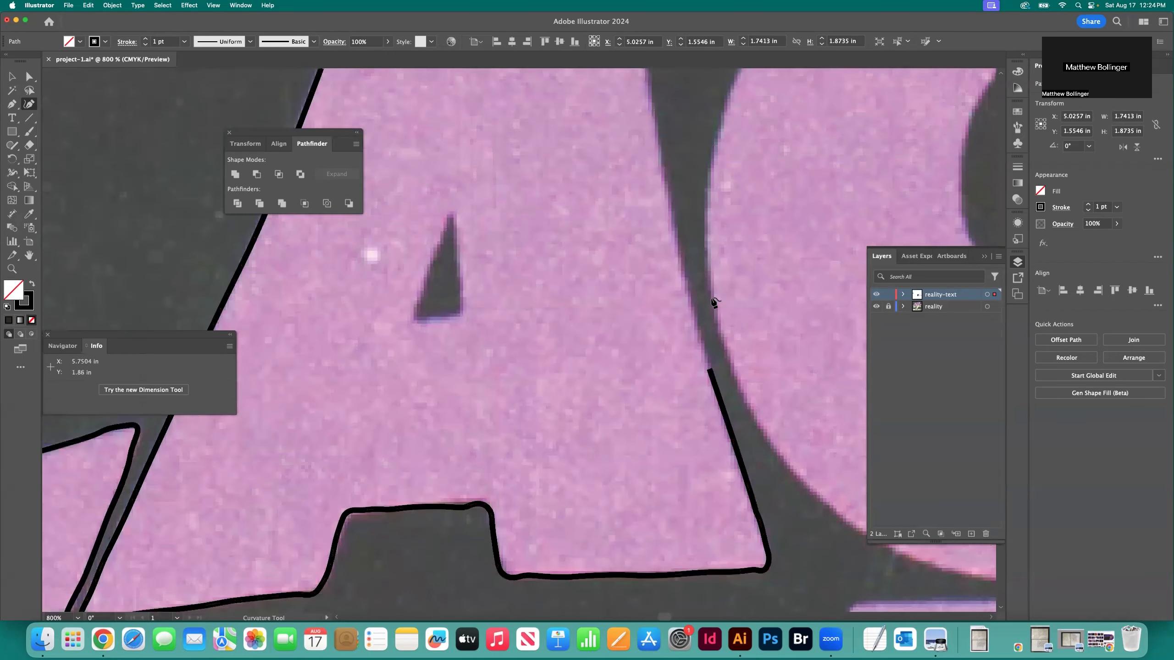
{"action": "left_click", "coordinate": [688, 290]}
{"action": "scroll", "coordinate": [688, 291], "scroll_direction": "up", "scroll_amount": 2}
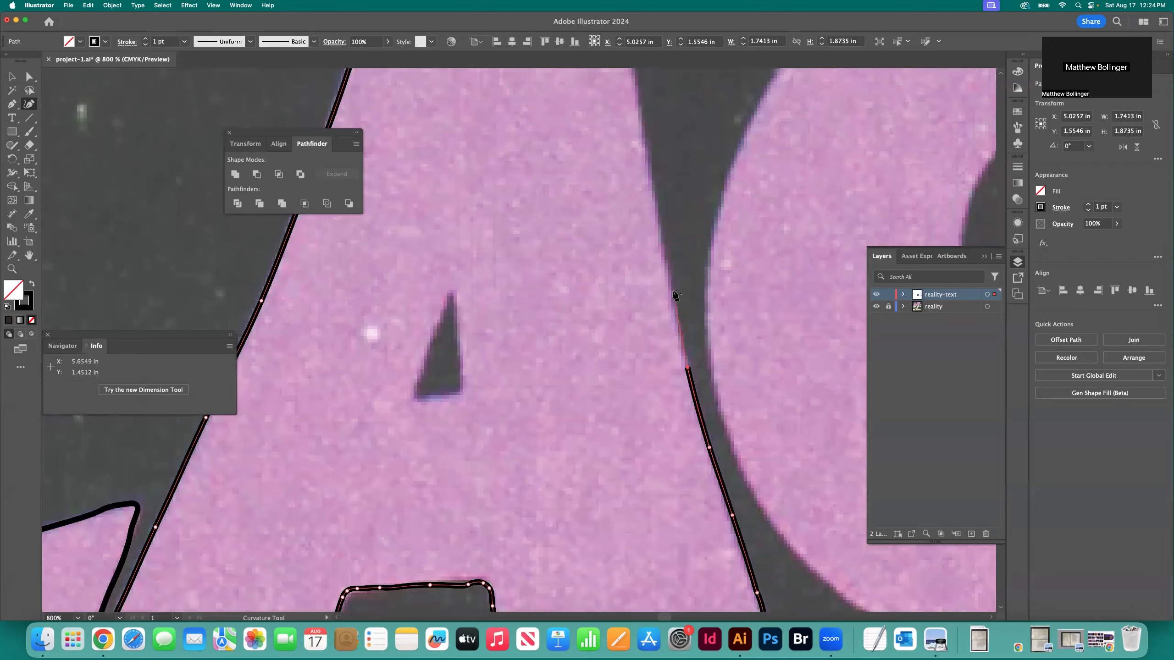
Trace the upper part of the A's right edge and around its upper-right corner
{"action": "scroll", "coordinate": [673, 292], "scroll_direction": "up", "scroll_amount": 2}
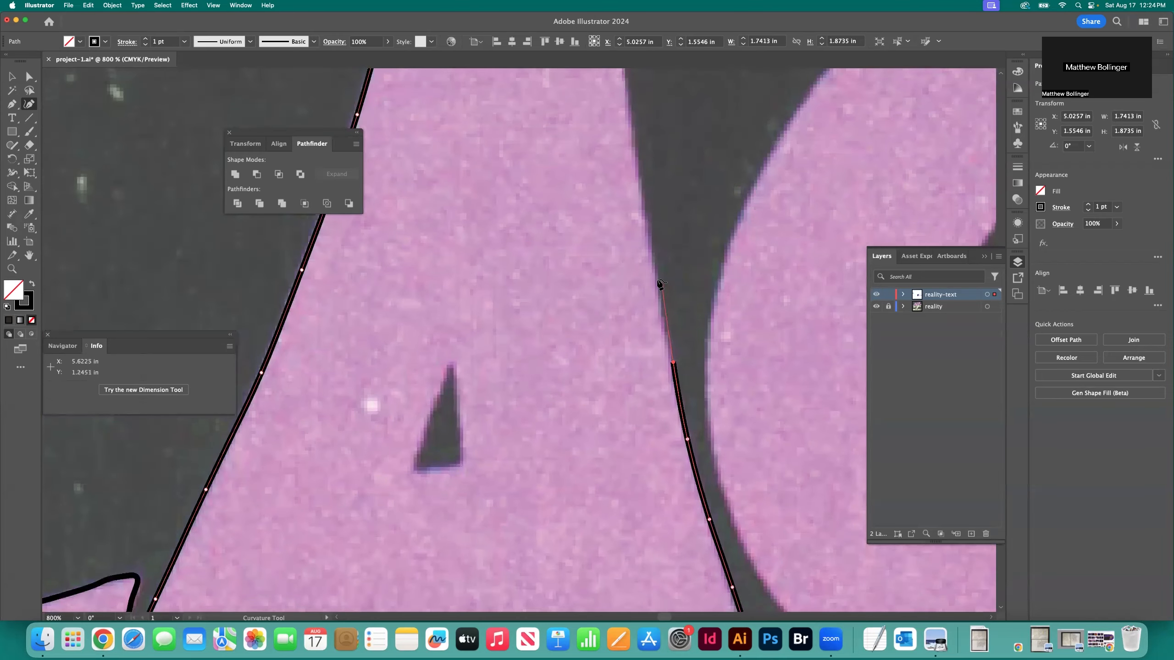
{"action": "left_click", "coordinate": [658, 281]}
{"action": "scroll", "coordinate": [661, 284], "scroll_direction": "up", "scroll_amount": 3}
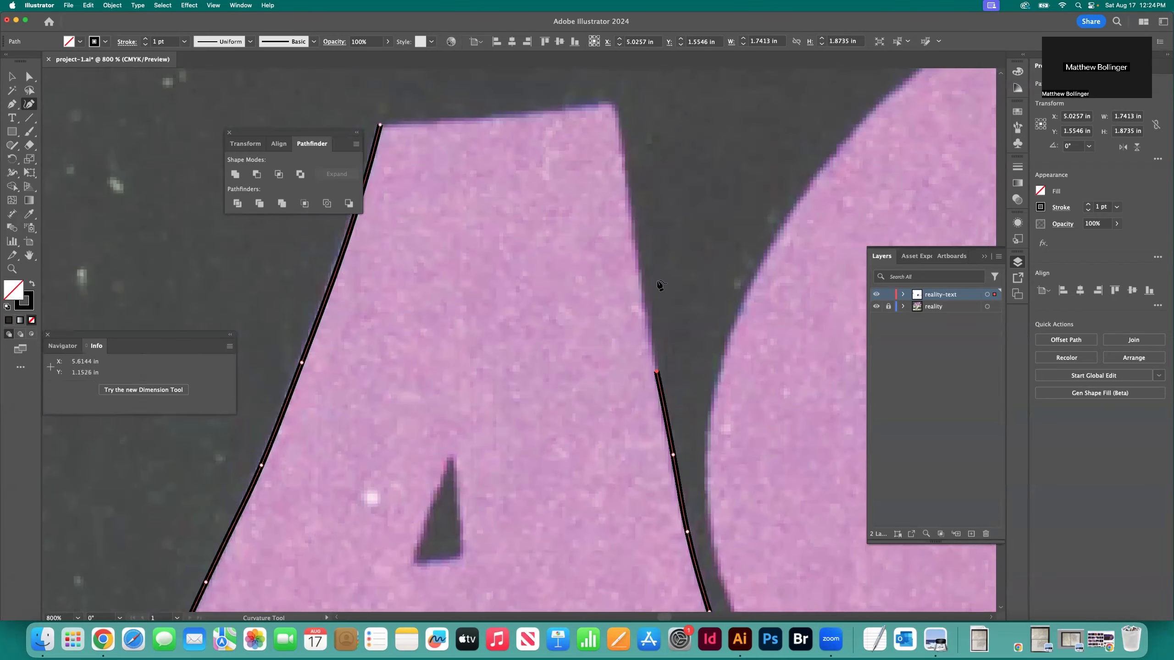
{"action": "left_click", "coordinate": [643, 299]}
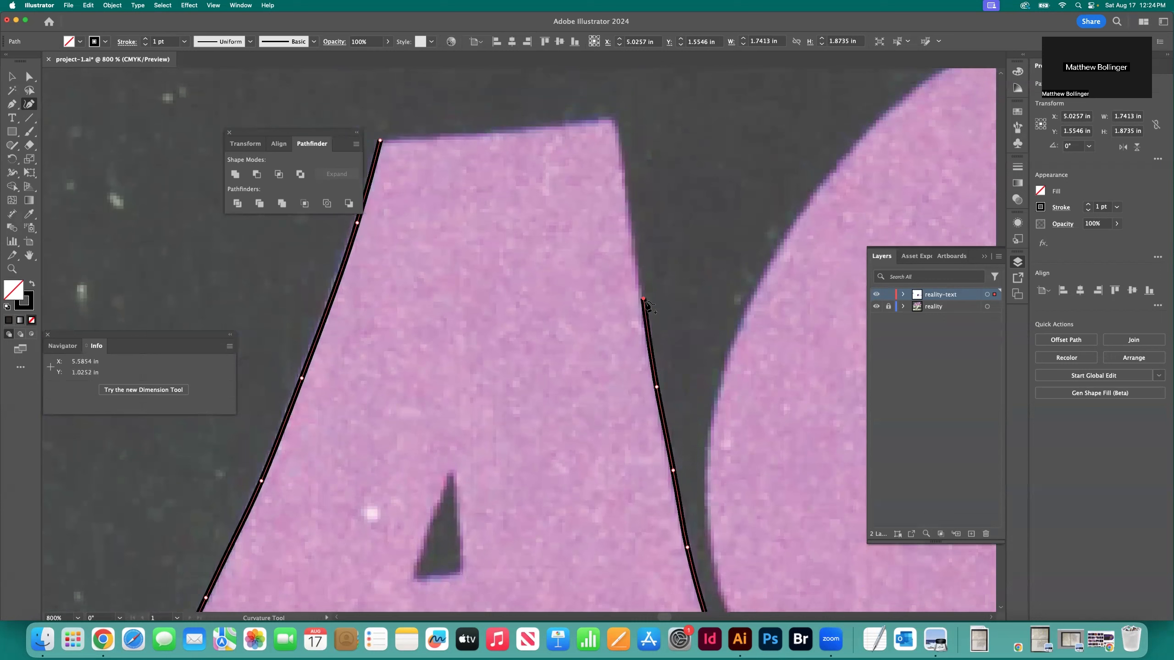
{"action": "left_click", "coordinate": [631, 225]}
{"action": "left_click", "coordinate": [626, 181]}
{"action": "left_click", "coordinate": [617, 127]}
{"action": "left_click", "coordinate": [613, 118]}
{"action": "left_click", "coordinate": [601, 119]}
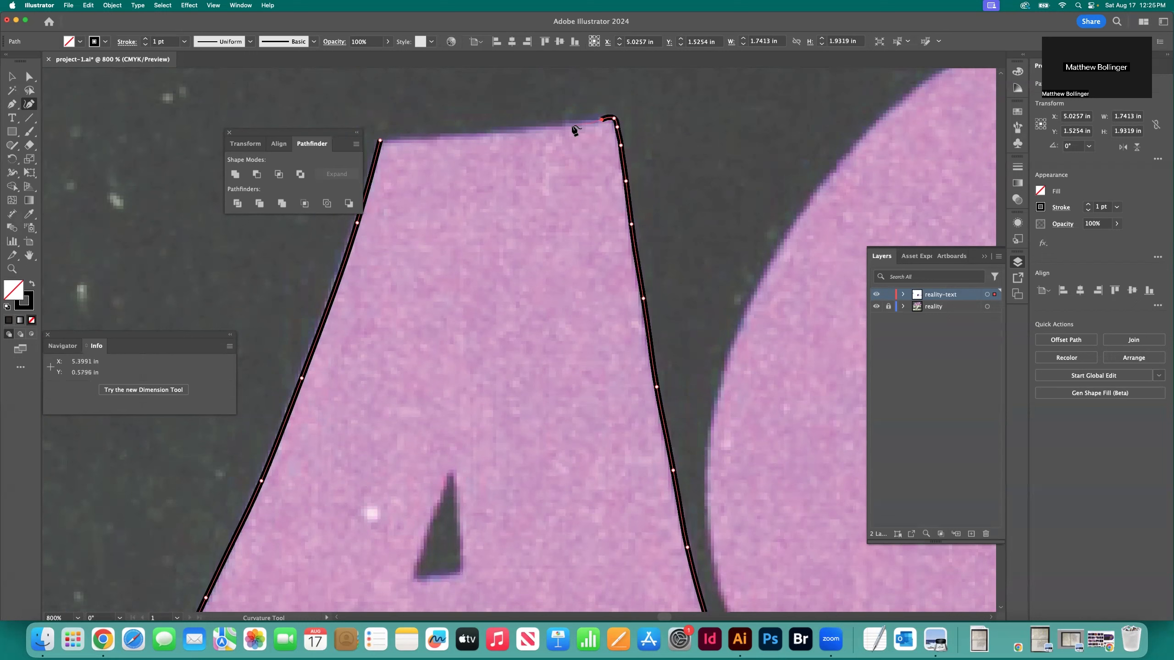
Trace the A's top edge back to the starting point and close the path
{"action": "left_click", "coordinate": [571, 124]}
{"action": "left_click", "coordinate": [509, 130]}
{"action": "left_click", "coordinate": [442, 135]}
{"action": "left_click", "coordinate": [406, 137]}
{"action": "left_click", "coordinate": [388, 138]}
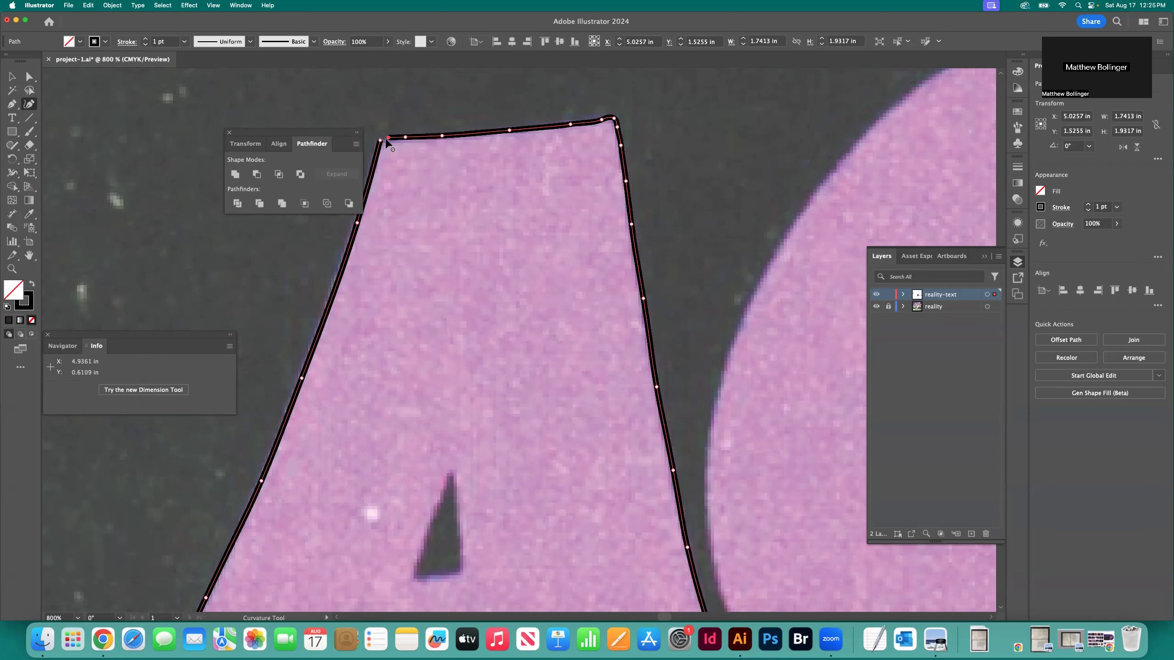
{"action": "left_click", "coordinate": [382, 141]}
{"action": "key", "text": "super+equal"}
{"action": "key", "text": "super+equal"}
{"action": "scroll", "coordinate": [468, 196], "scroll_direction": "up", "scroll_amount": 5}
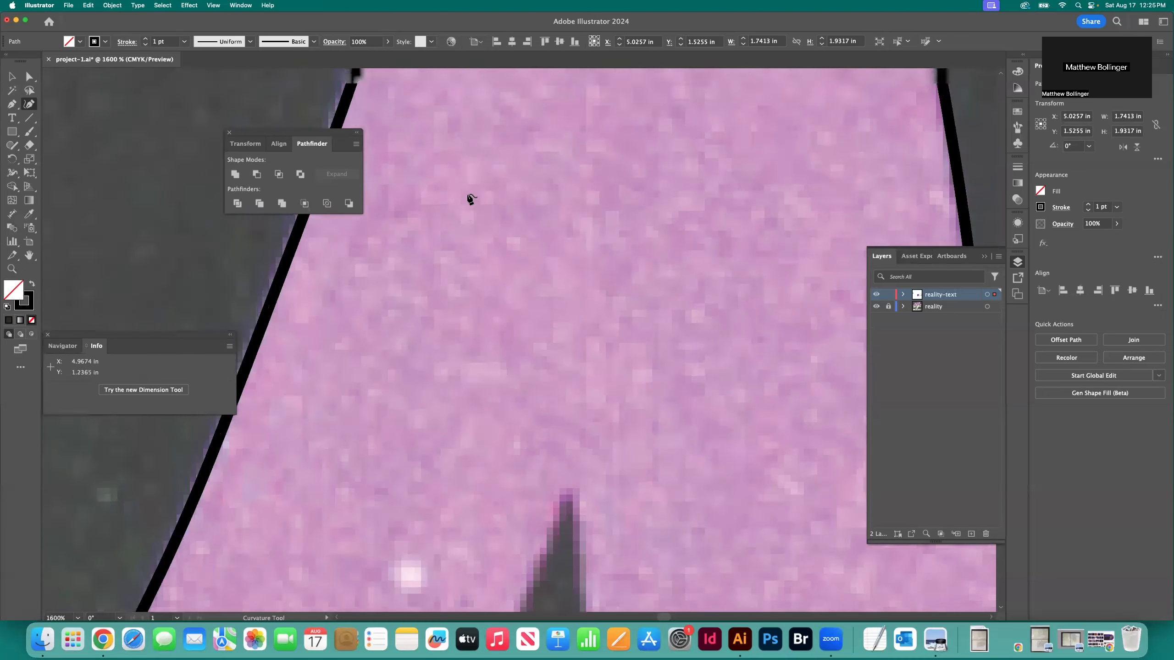
{"action": "scroll", "coordinate": [469, 197], "scroll_direction": "up", "scroll_amount": 10}
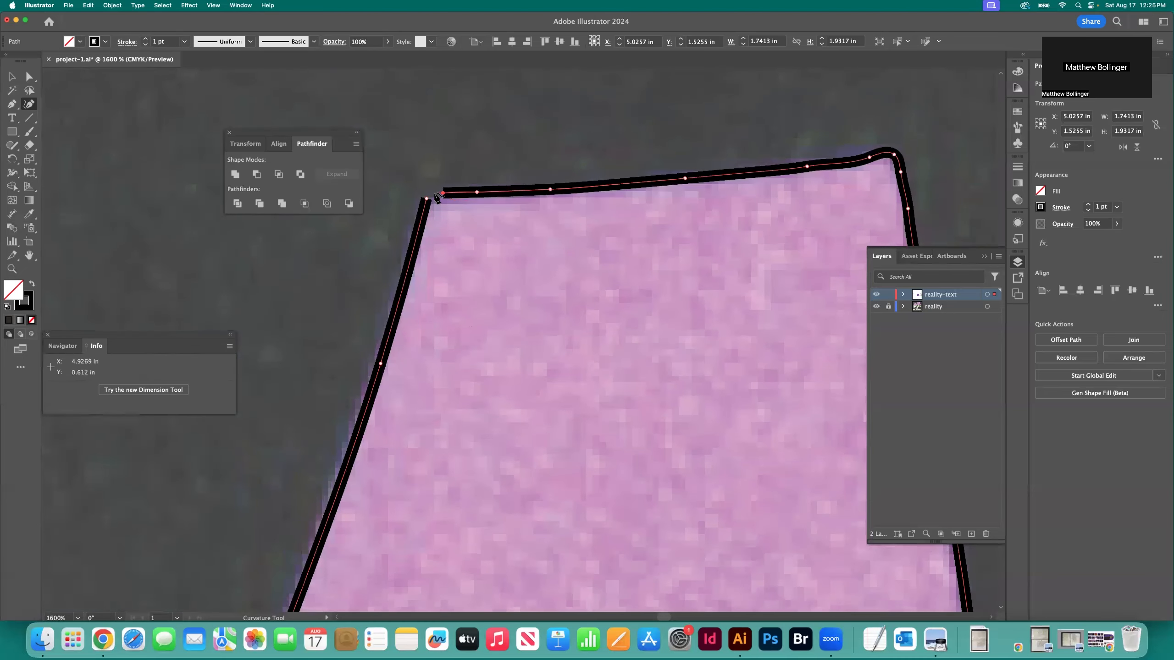
{"action": "left_click", "coordinate": [432, 194]}
{"action": "left_click", "coordinate": [427, 200]}
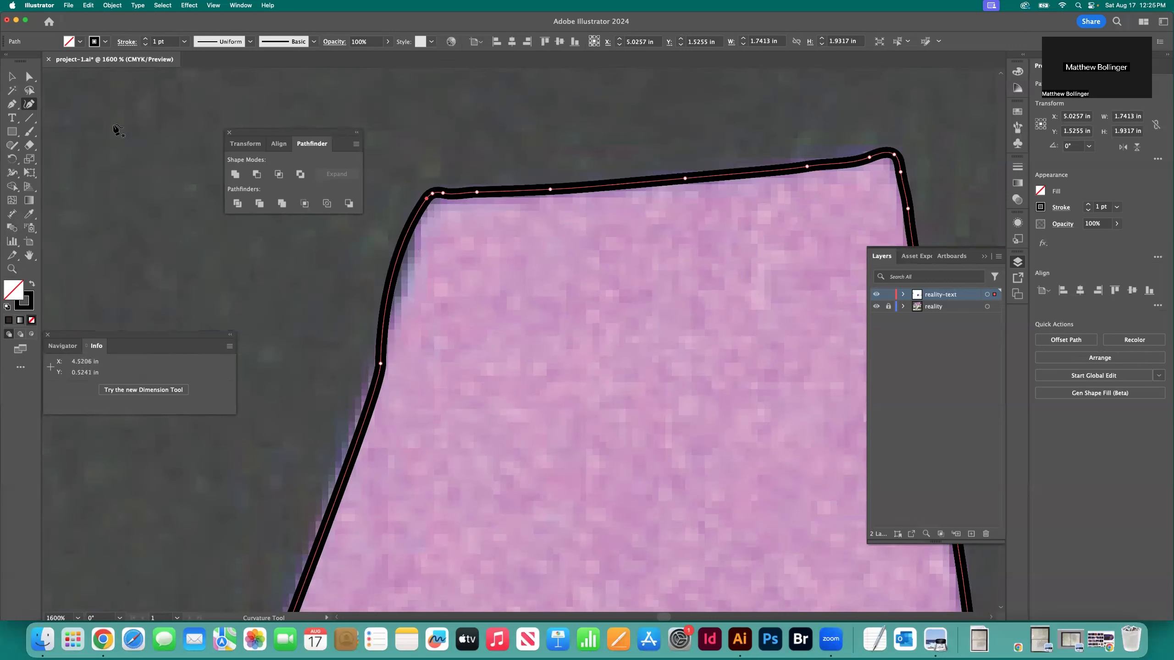
Reshape the bulging curve at the A's upper-left corner with the Anchor Point tool to follow the left edge, and deselect the path
{"action": "left_click", "coordinate": [14, 108]}
{"action": "left_click", "coordinate": [77, 145]}
{"action": "left_click_drag", "start_coordinate": [427, 200], "coordinate": [424, 213]}
{"action": "key", "text": "v"}
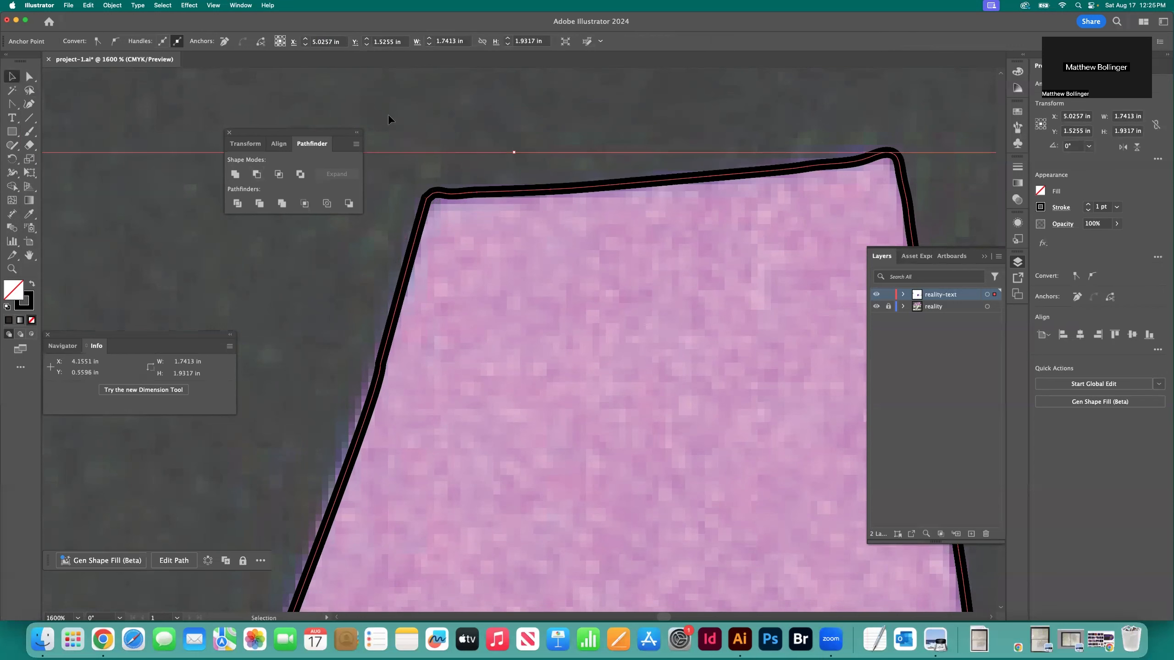
{"action": "left_click", "coordinate": [492, 154]}
{"action": "key", "text": "super+minus"}
{"action": "key", "text": "super+minus"}
{"action": "key", "text": "super+minus"}
{"action": "key", "text": "super+minus"}
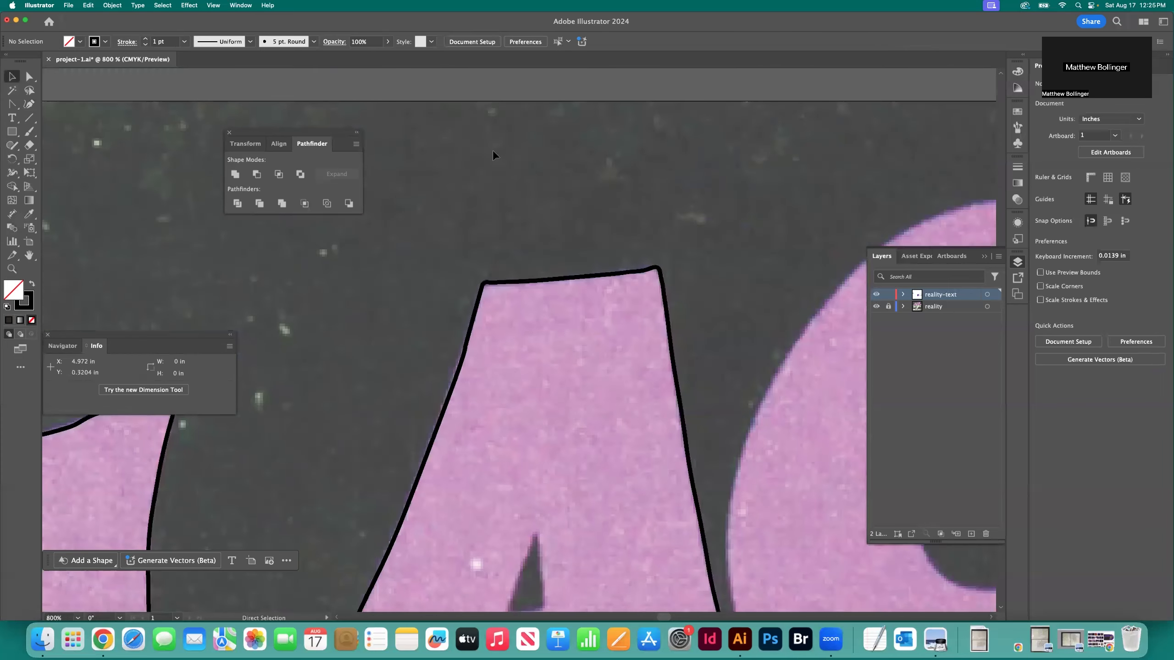
Outline the A's triangular counter with the Pen tool, from its peak along the right and bottom edges
{"action": "left_click", "coordinate": [13, 109]}
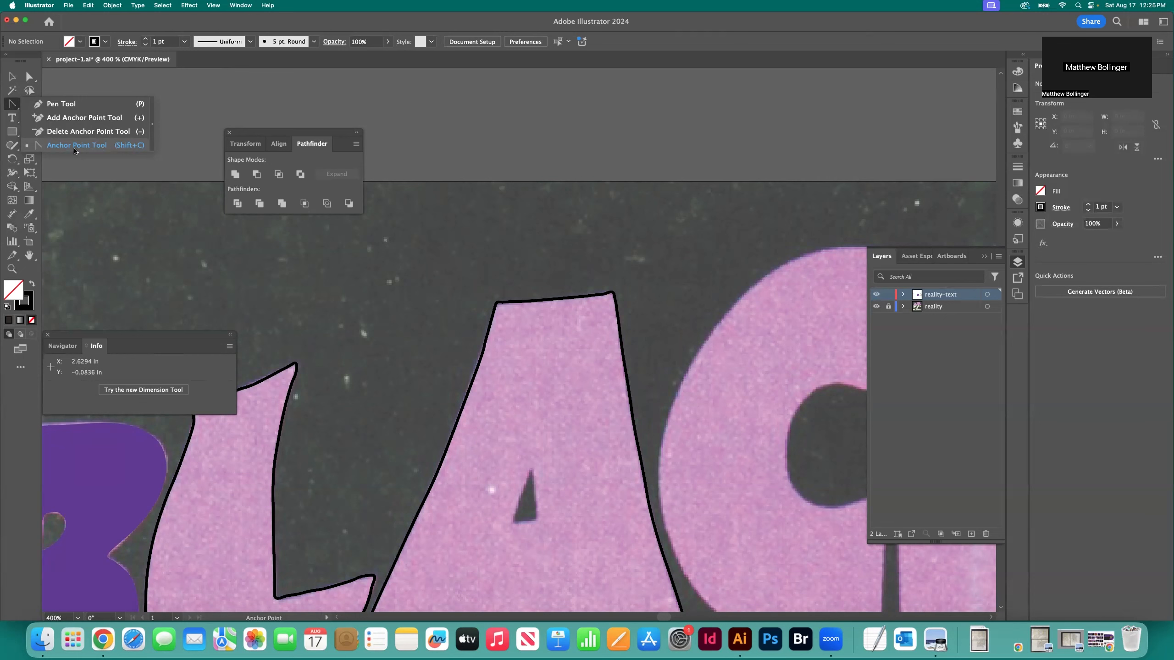
{"action": "left_click", "coordinate": [74, 147]}
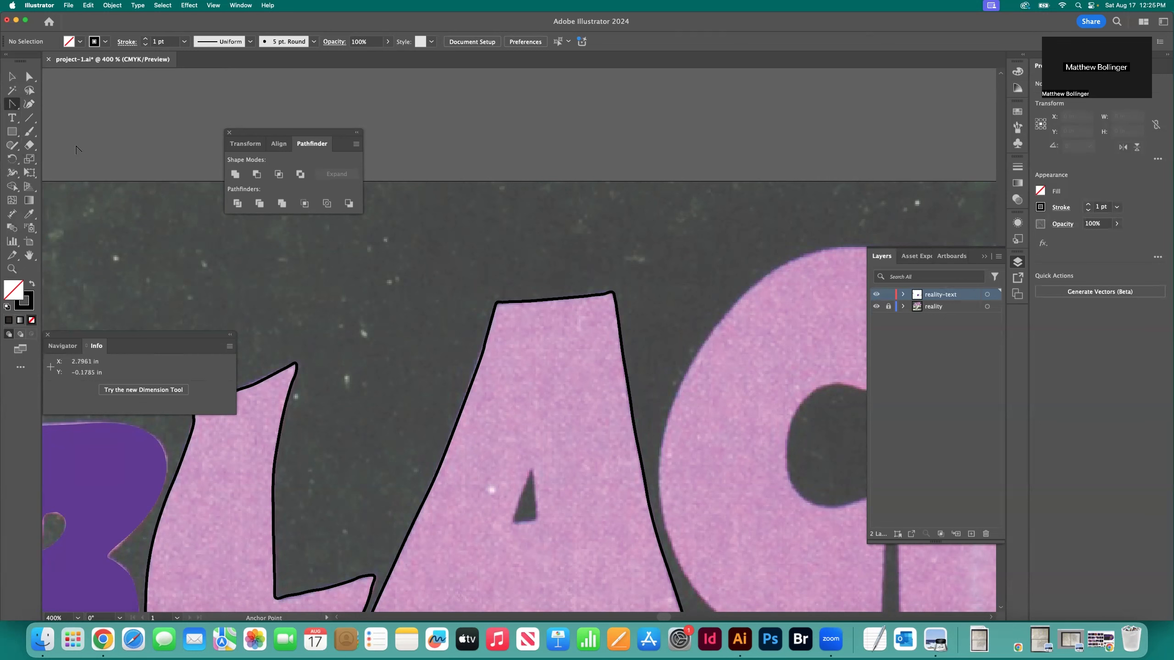
{"action": "scroll", "coordinate": [600, 310], "scroll_direction": "down", "scroll_amount": 5}
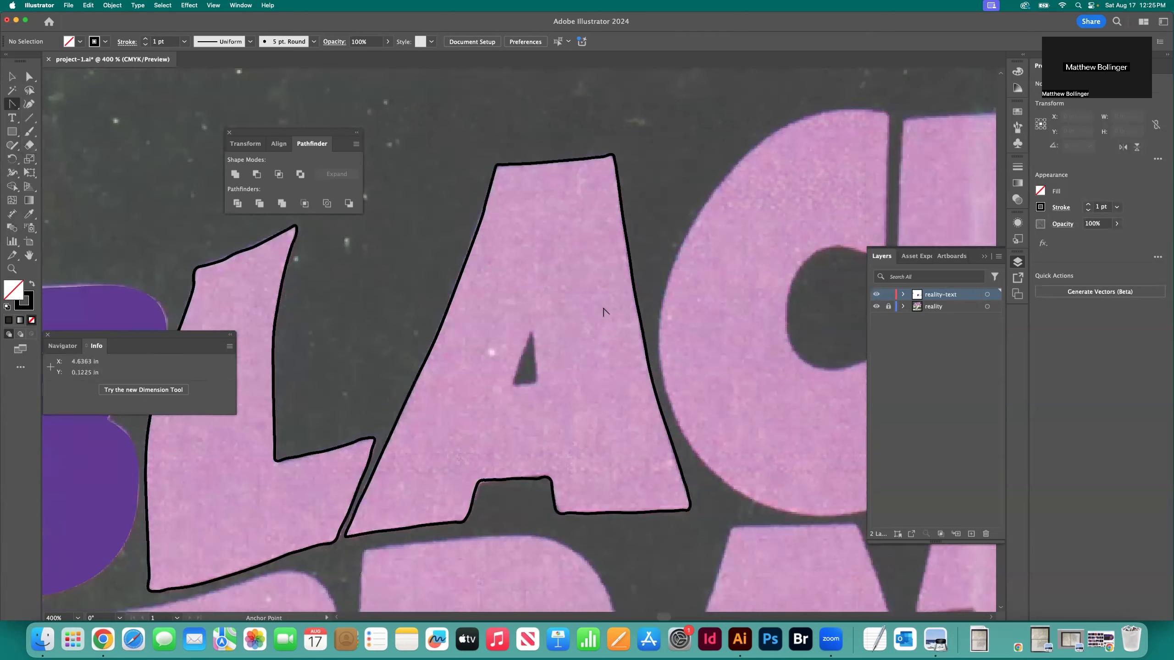
{"action": "key", "text": "z"}
{"action": "left_click", "coordinate": [535, 377]}
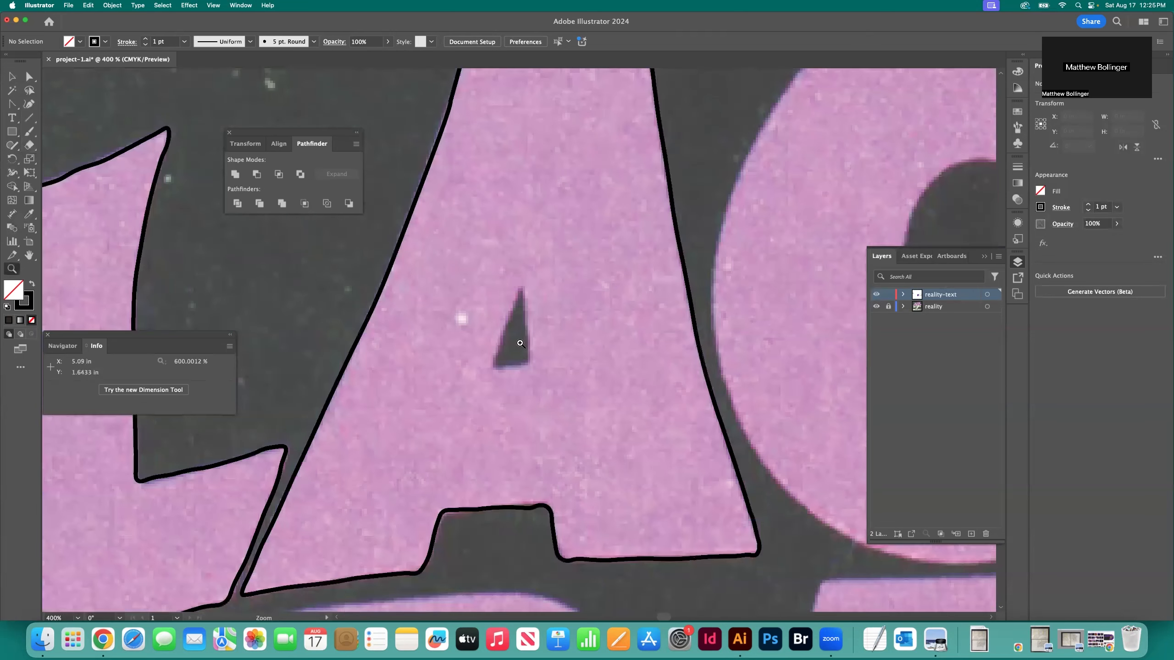
{"action": "left_click", "coordinate": [532, 370]}
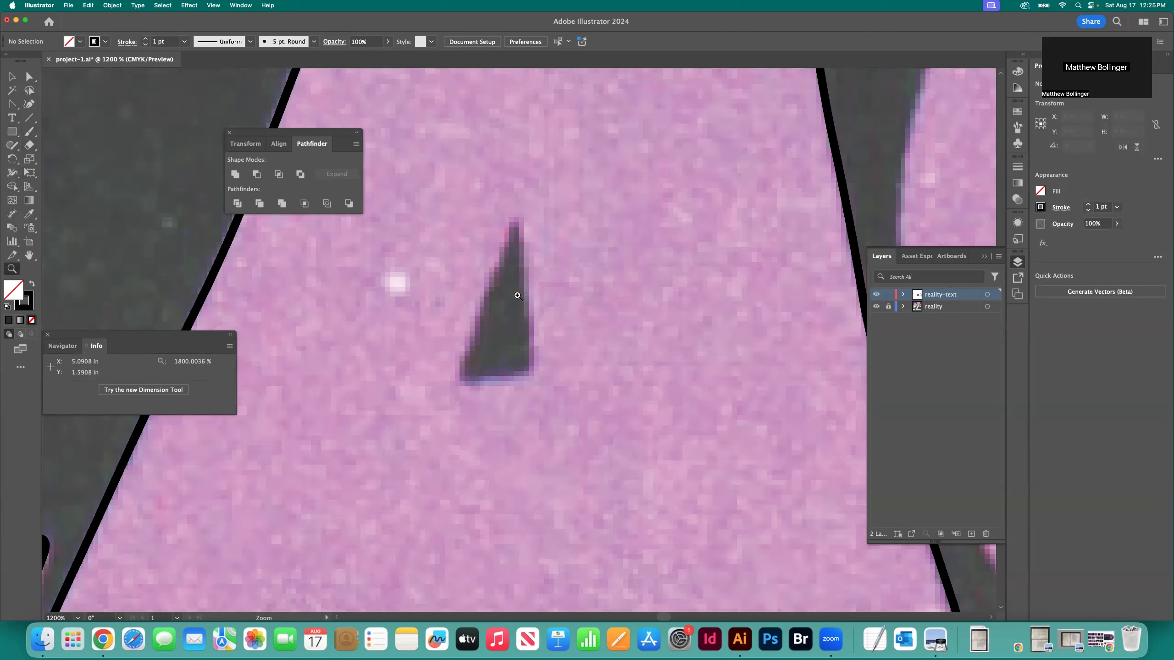
{"action": "left_click", "coordinate": [13, 105]}
{"action": "left_click_drag", "start_coordinate": [12, 106], "coordinate": [35, 104]}
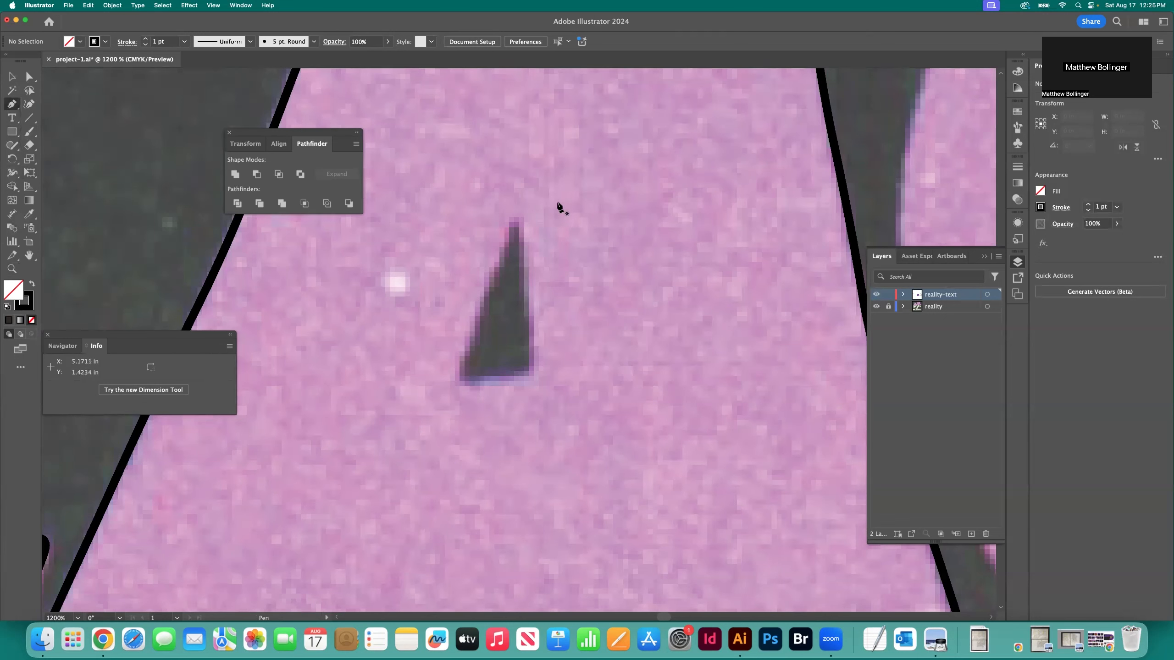
{"action": "left_click", "coordinate": [519, 220]}
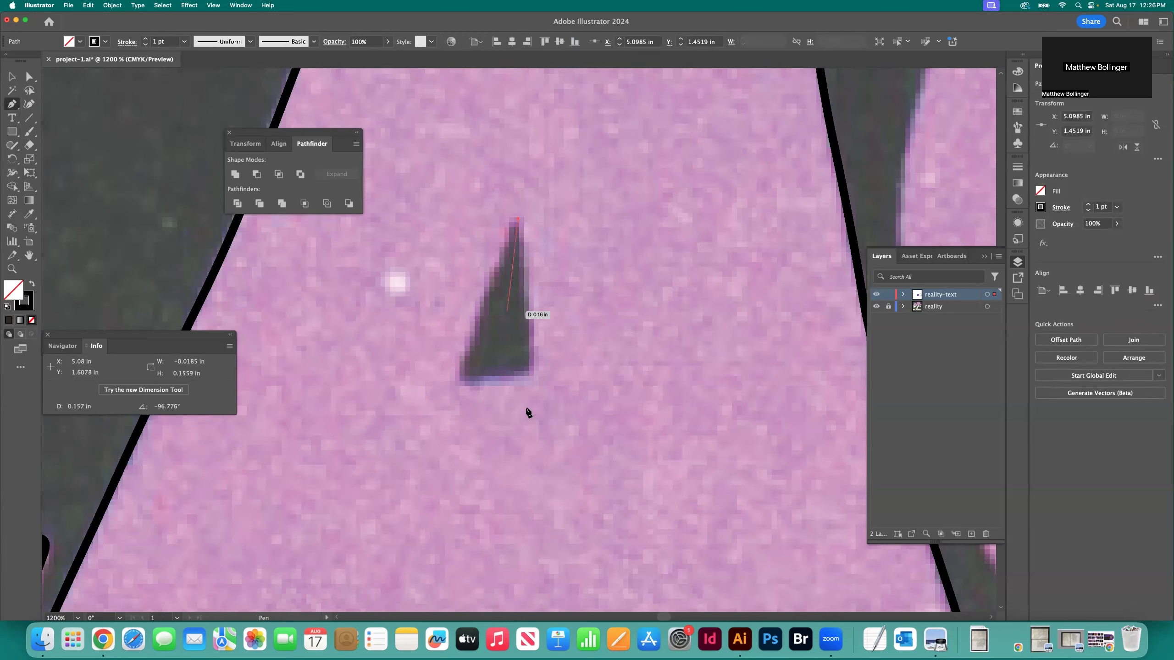
{"action": "left_click", "coordinate": [534, 378]}
{"action": "left_click", "coordinate": [459, 381]}
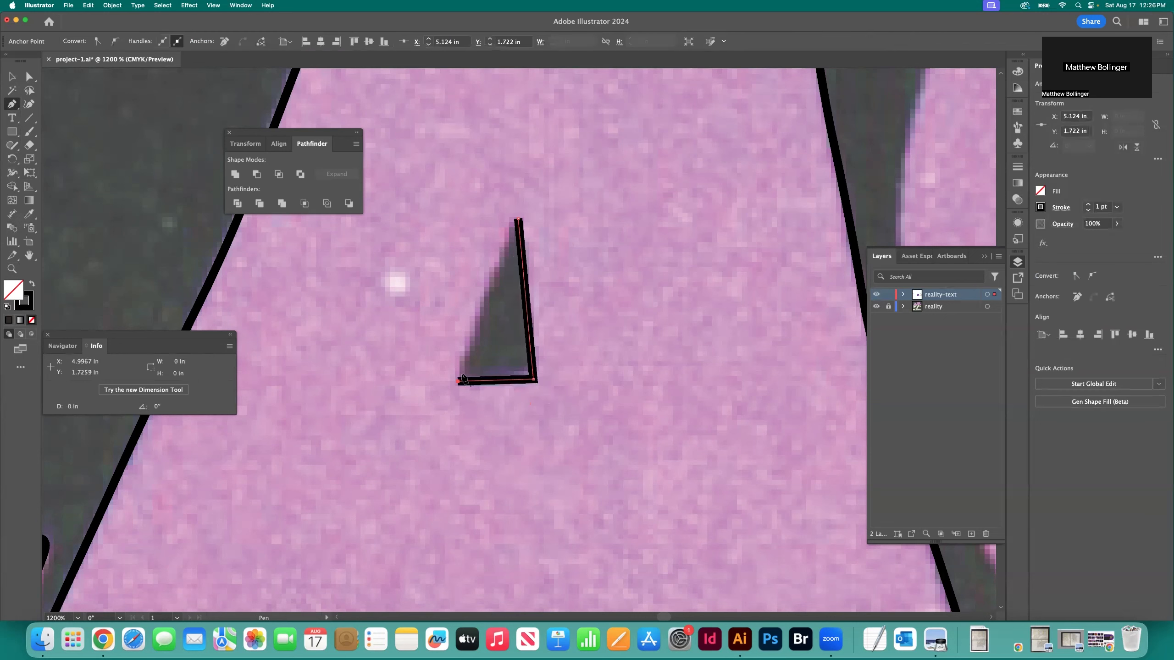
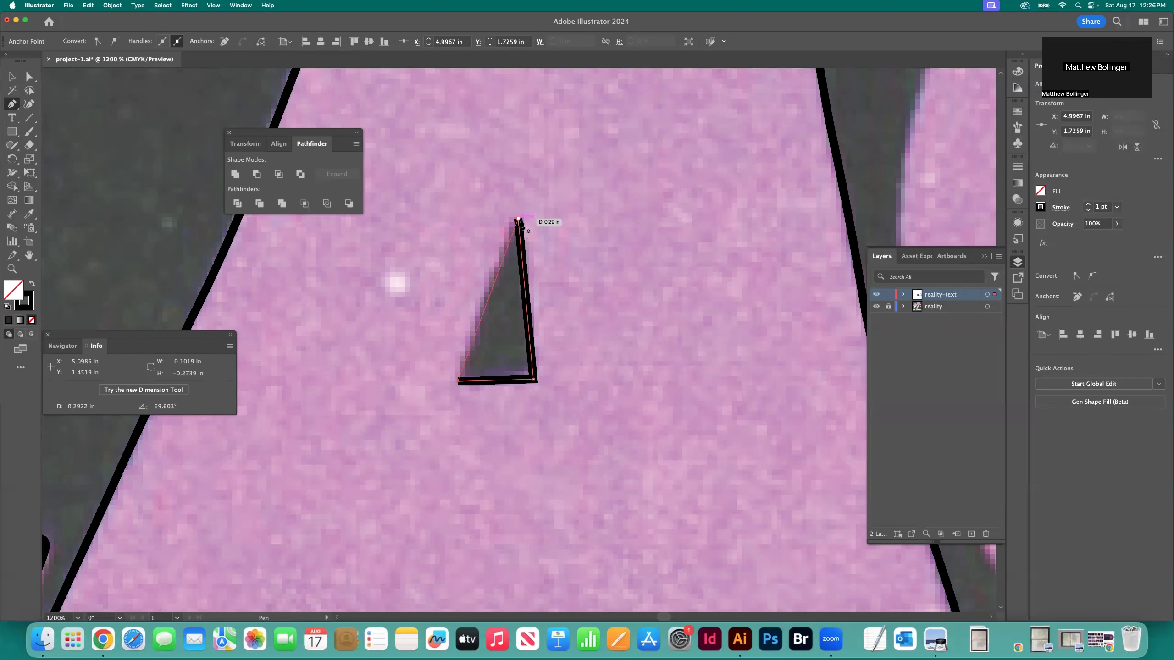
Close the A's triangular counter path at its peak and deselect it
{"action": "left_click", "coordinate": [518, 219]}
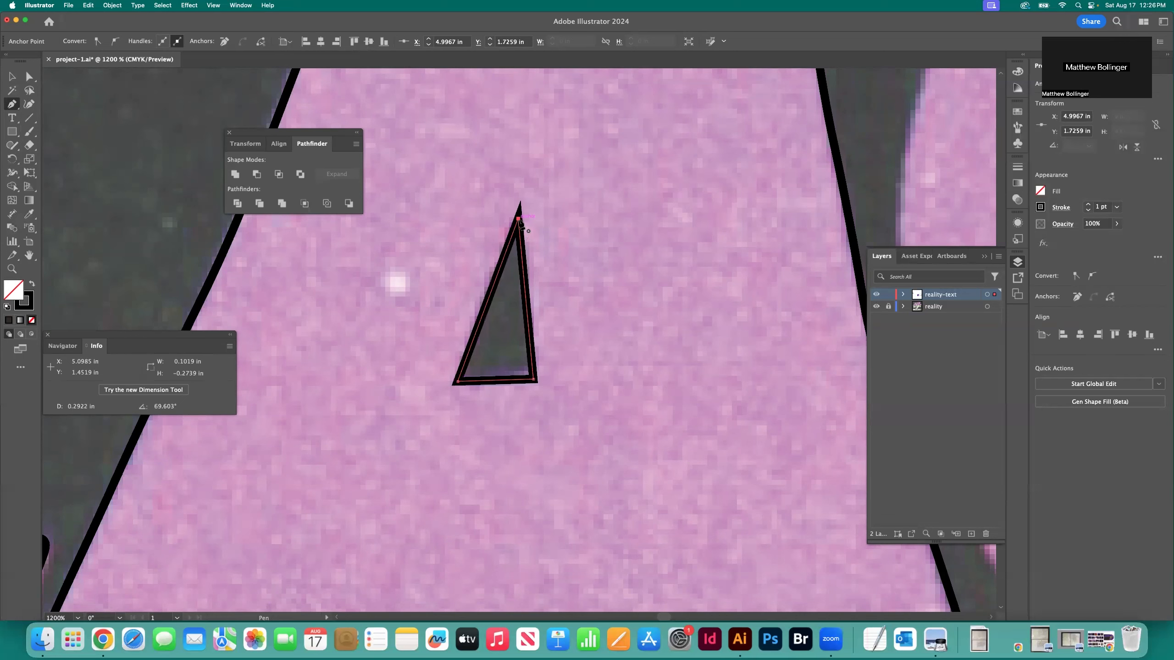
{"action": "left_click", "coordinate": [12, 76]}
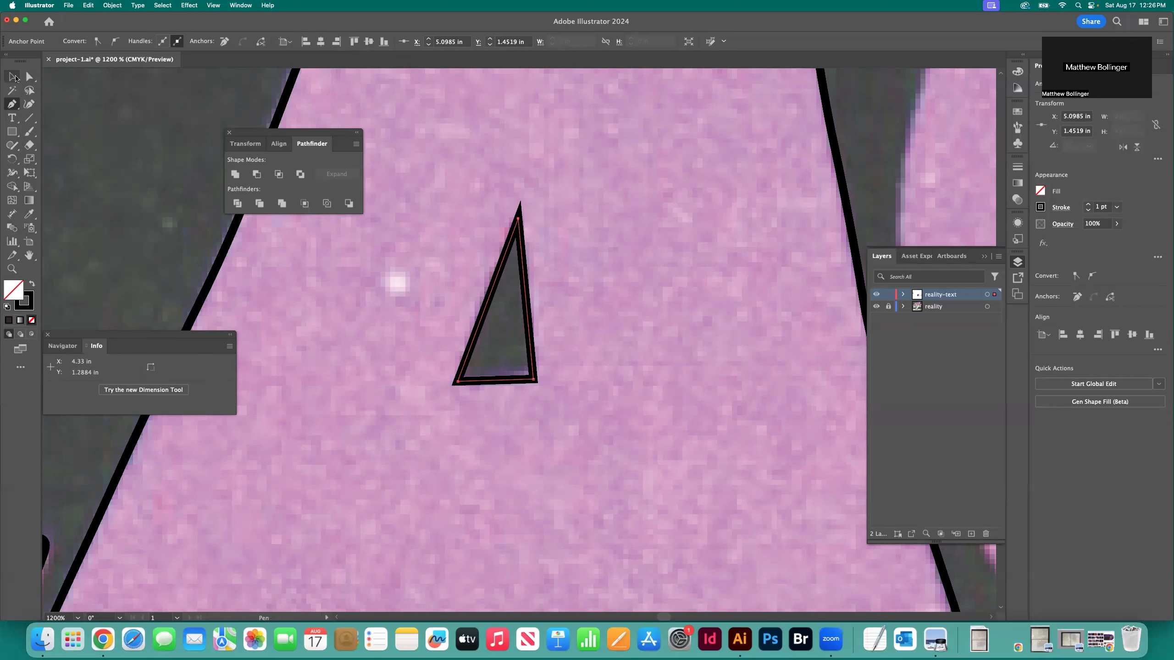
{"action": "left_click", "coordinate": [452, 198]}
Cut the triangular counter out of the A outline with Pathfinder's Minus Front, and check the resulting shape
{"action": "key", "text": "super+minus"}
{"action": "key", "text": "super+minus"}
{"action": "key", "text": "super+minus"}
{"action": "key", "text": "super+minus"}
{"action": "key", "text": "super+minus"}
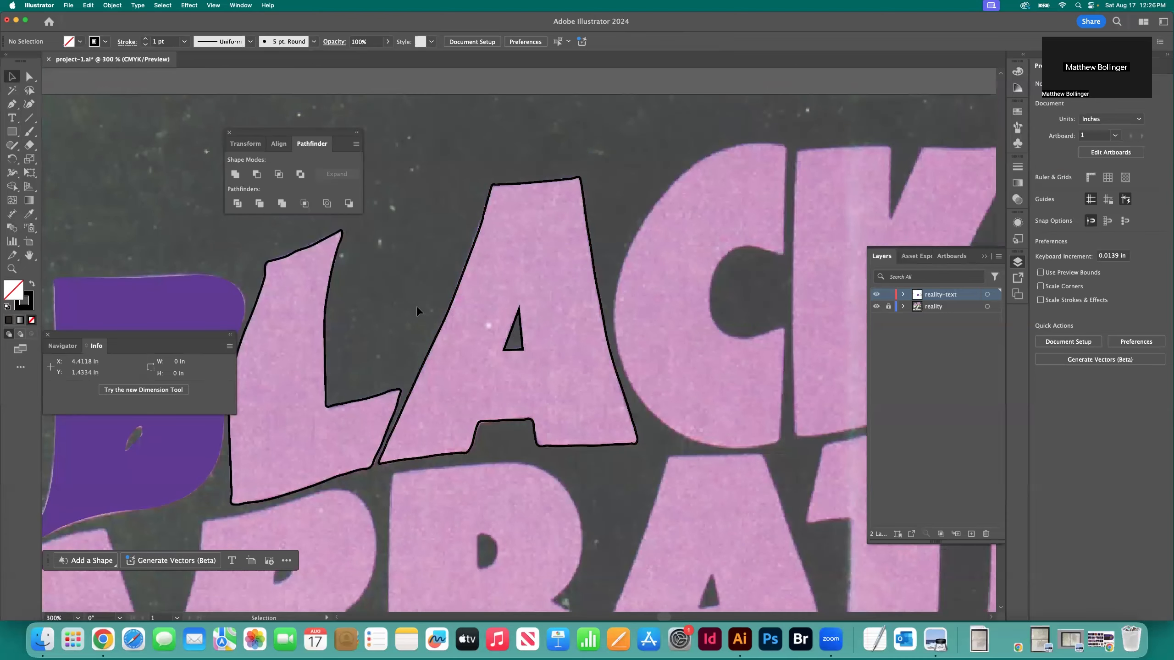
{"action": "left_click", "coordinate": [524, 335]}
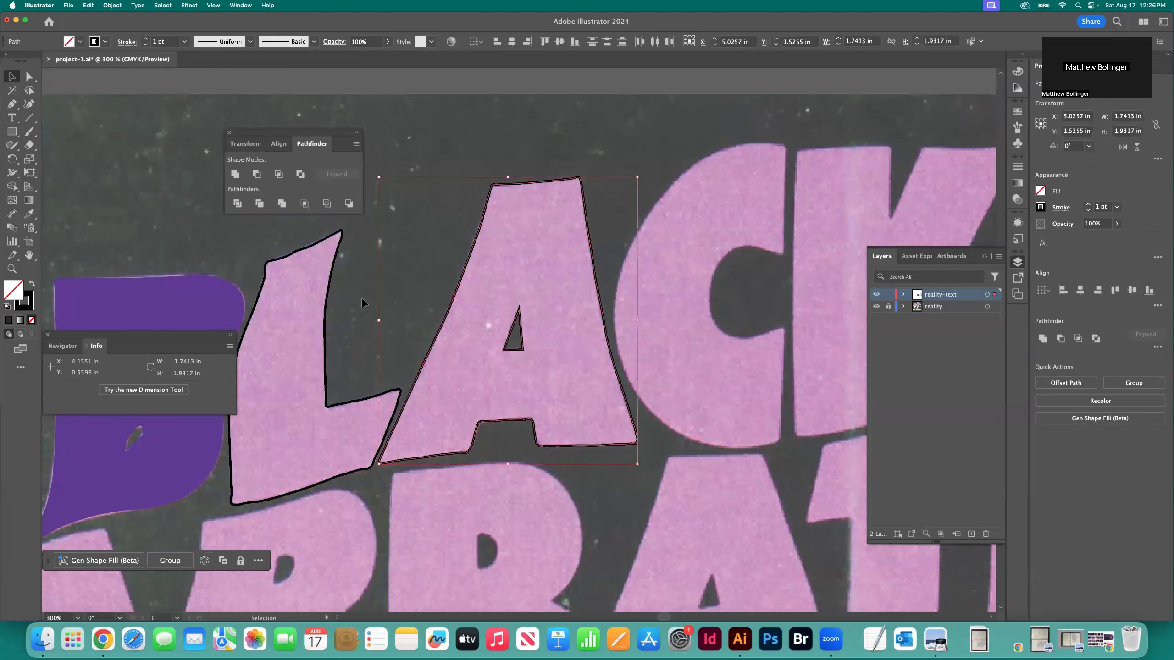
{"action": "left_click", "coordinate": [443, 162]}
{"action": "left_click", "coordinate": [534, 339]}
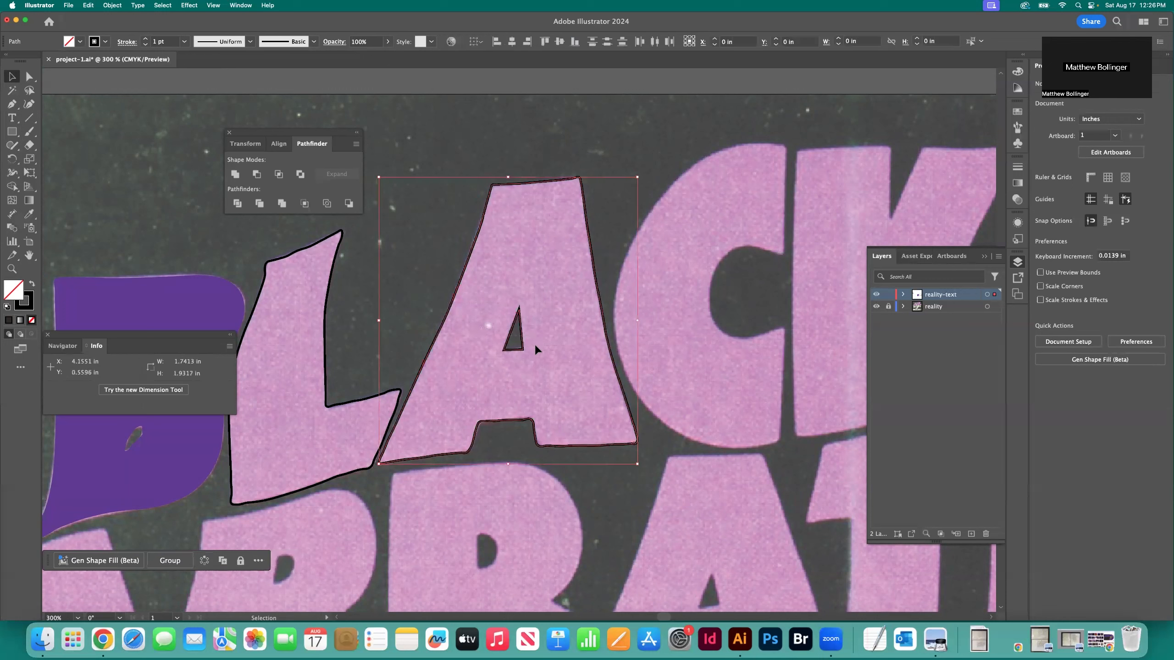
{"action": "left_click", "coordinate": [256, 175]}
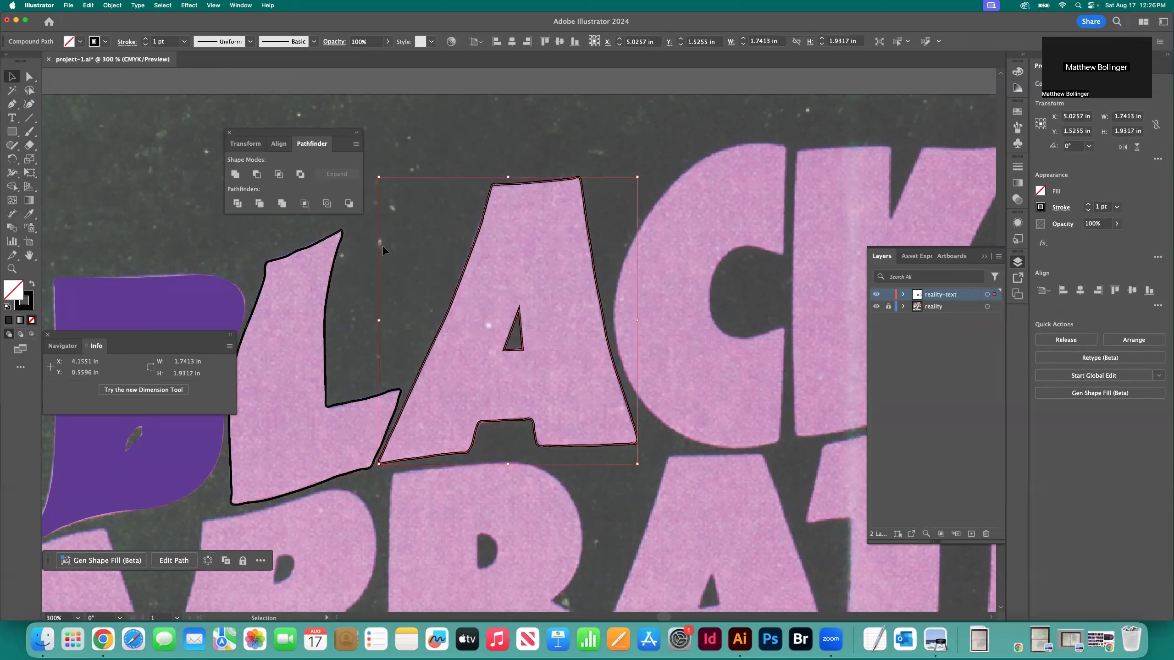
{"action": "left_click", "coordinate": [414, 162]}
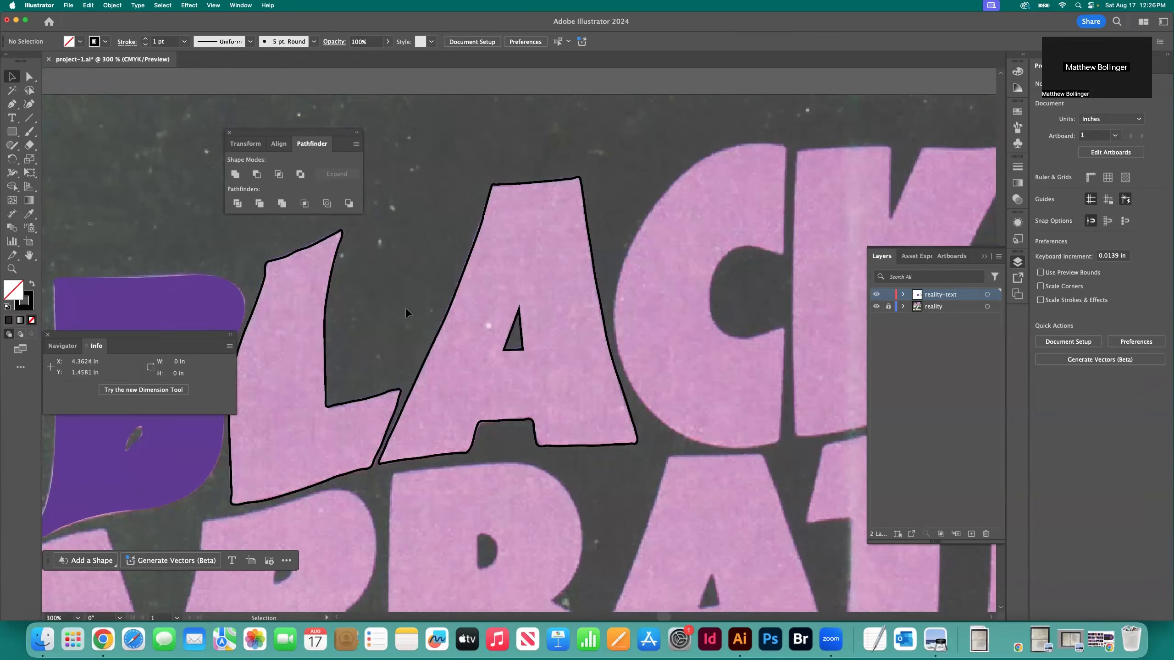
{"action": "left_click", "coordinate": [534, 330]}
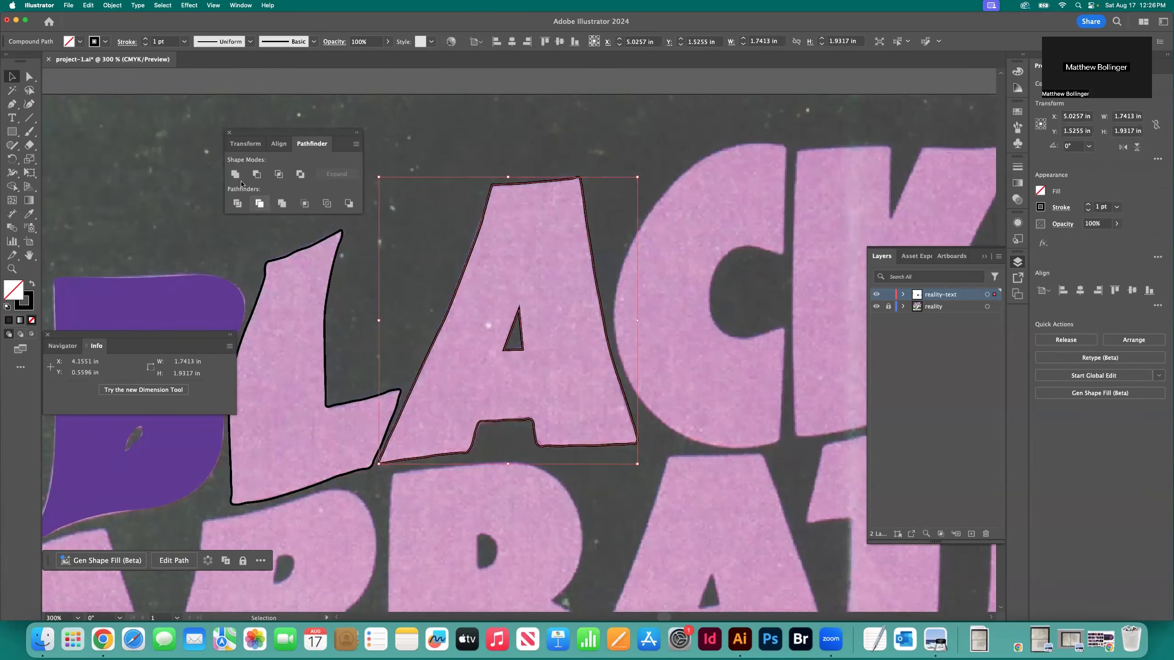
{"action": "left_click", "coordinate": [408, 155]}
Fill the A with the B's purple and no stroke using the Eyedropper, and deselect it
{"action": "left_click", "coordinate": [510, 240]}
{"action": "key", "text": "i"}
{"action": "left_click", "coordinate": [219, 450]}
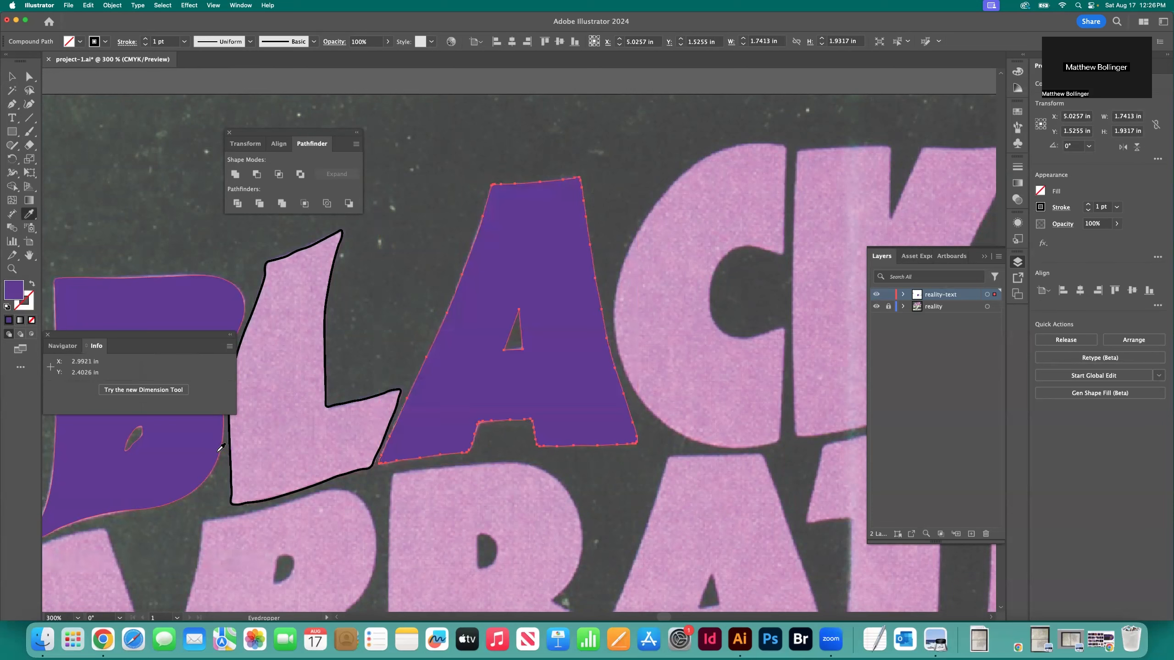
{"action": "key", "text": "v"}
{"action": "left_click", "coordinate": [101, 135]}
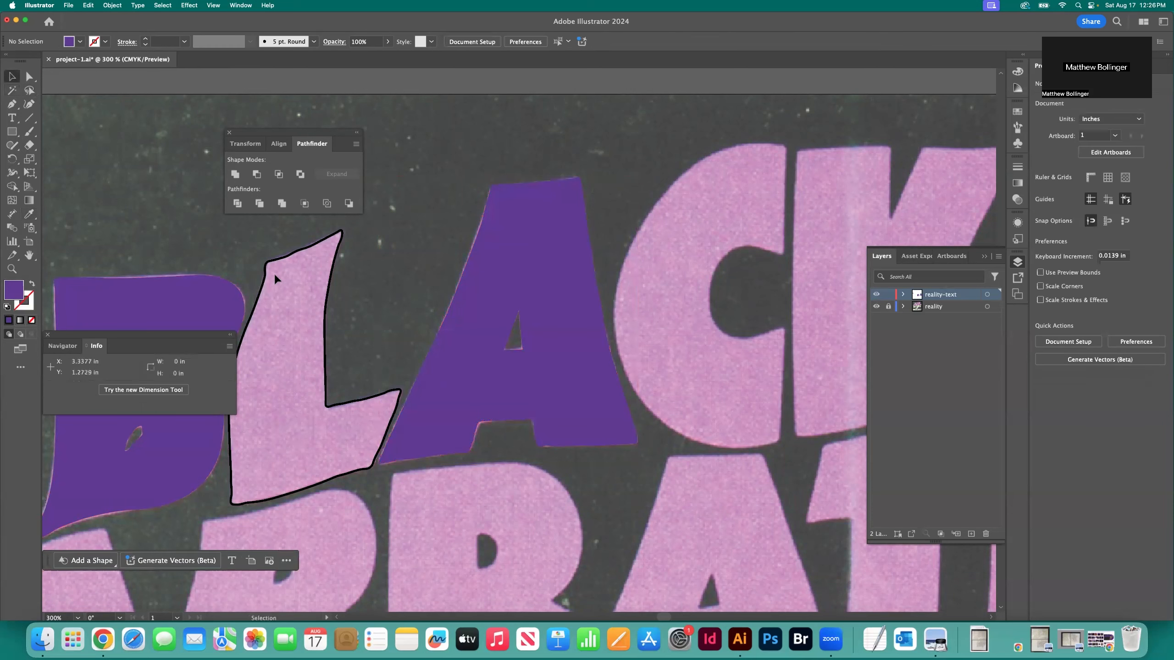
Fill the L with the B's purple and no stroke using the Eyedropper, and deselect it
{"action": "left_click", "coordinate": [262, 277]}
{"action": "key", "text": "i"}
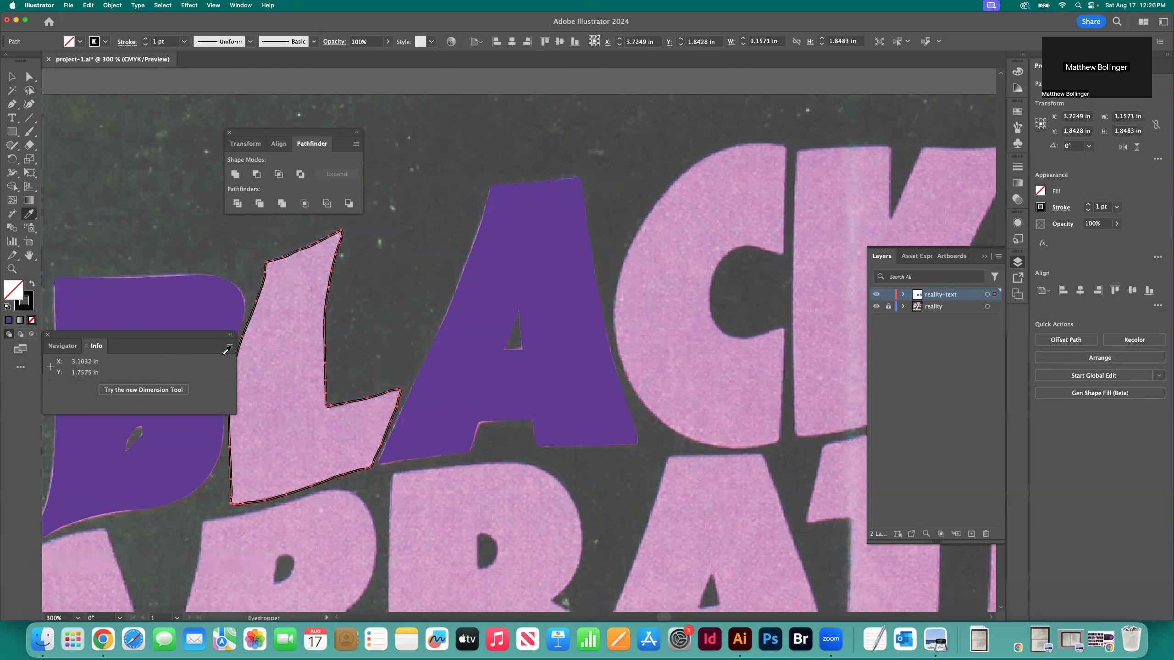
{"action": "left_click", "coordinate": [163, 430]}
{"action": "key", "text": "v"}
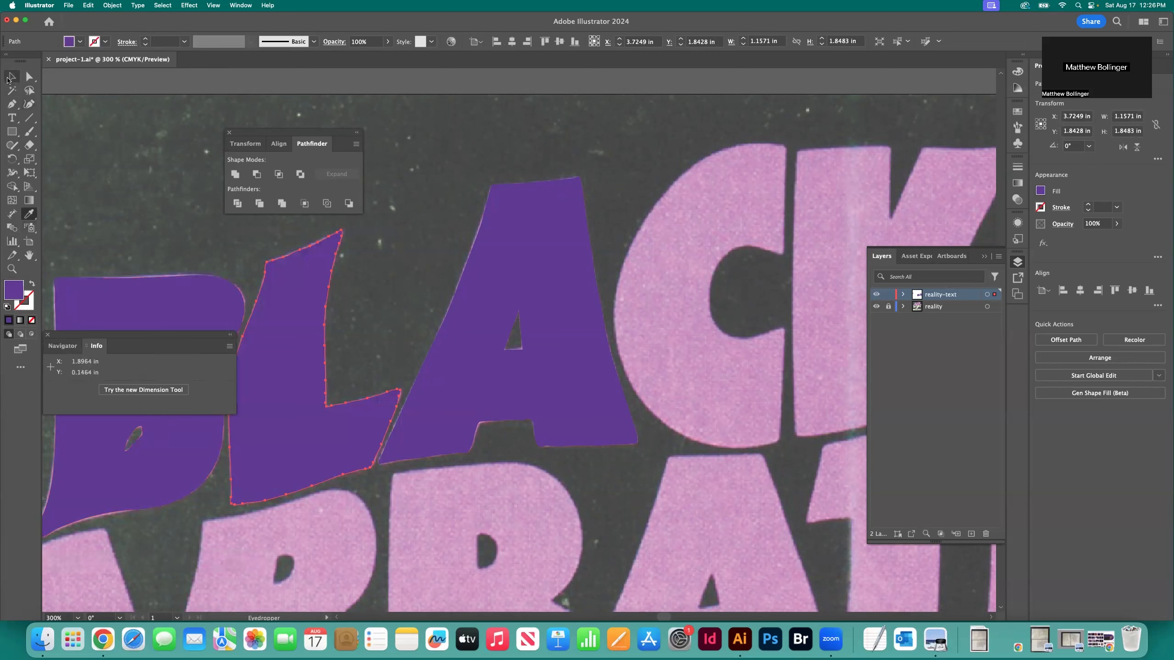
{"action": "left_click", "coordinate": [155, 179]}
Save the document
{"action": "key", "text": "super+minus"}
{"action": "key", "text": "super+minus"}
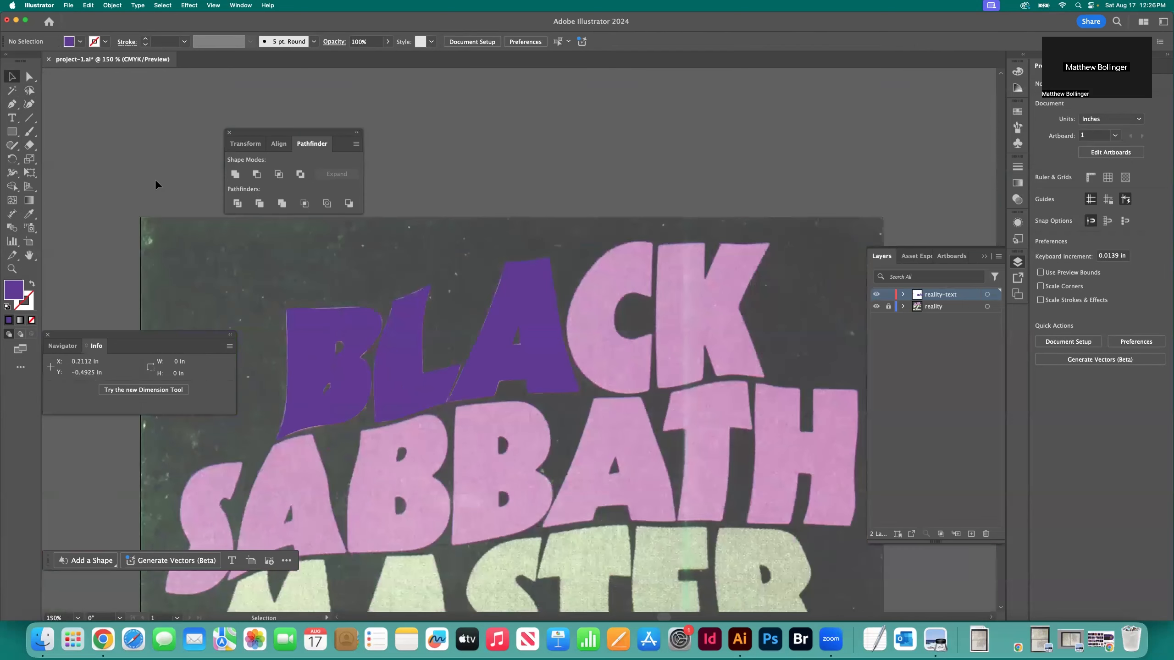
{"action": "key", "text": "a"}
{"action": "key", "text": "super+0"}
{"action": "key", "text": "super+s"}
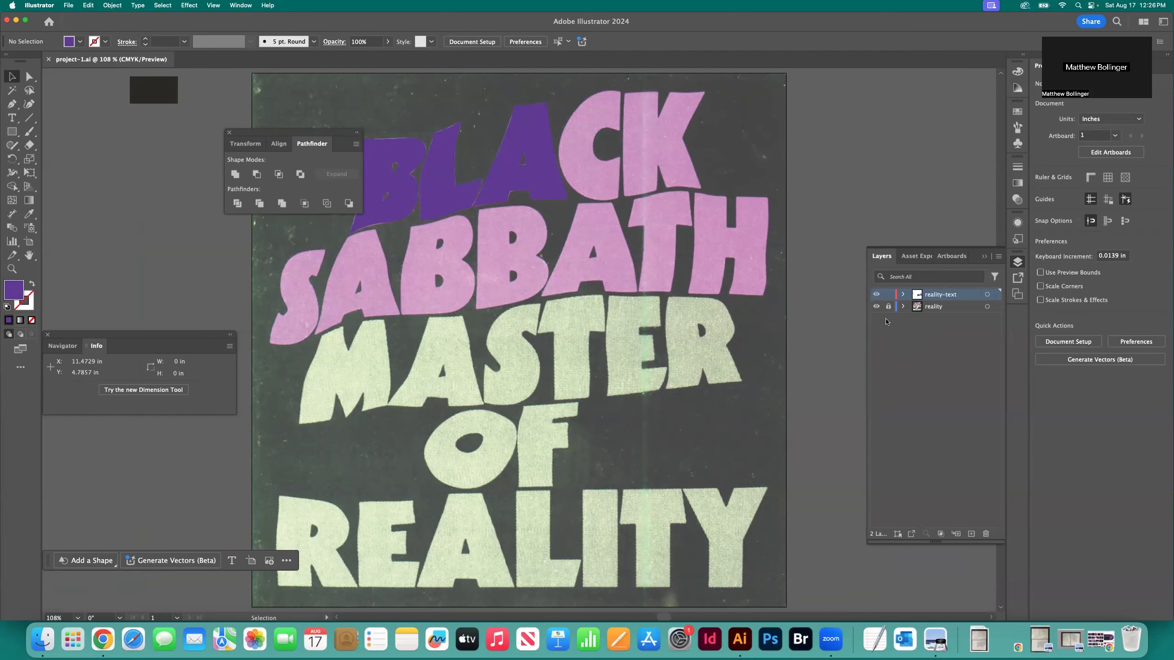
Inspect the purple letters with the reality template layer hidden, moving the Pathfinder panel off them, and show the layer again
{"action": "left_click", "coordinate": [876, 308]}
{"action": "left_click", "coordinate": [876, 308]}
{"action": "left_click", "coordinate": [876, 307]}
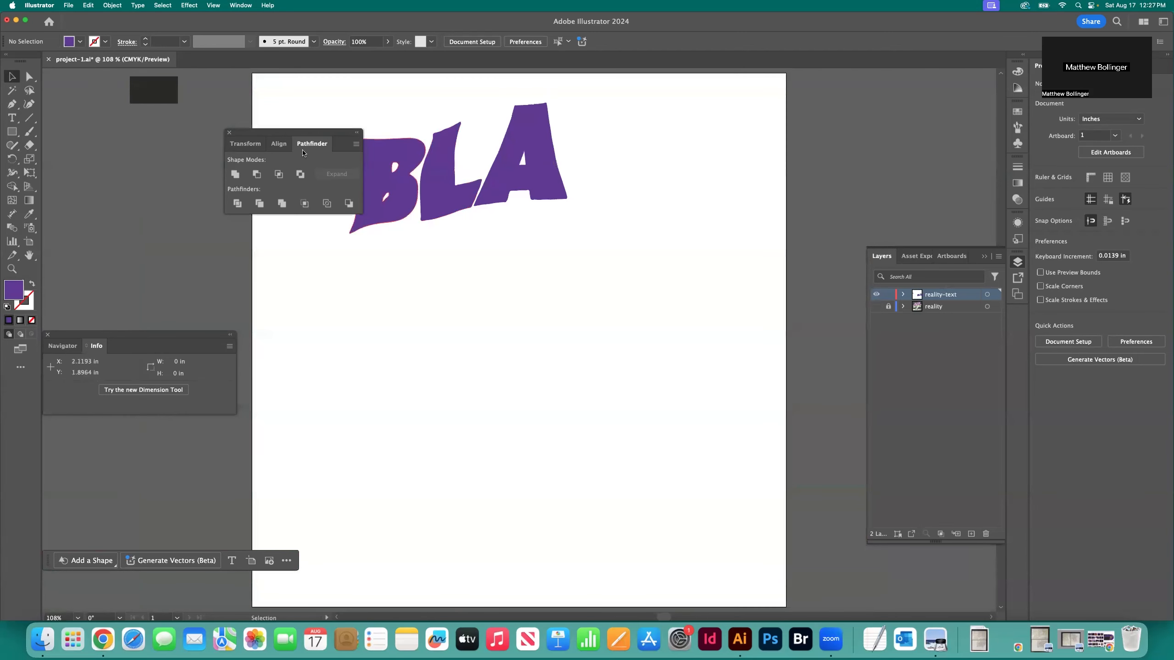
{"action": "left_click_drag", "start_coordinate": [300, 135], "coordinate": [164, 140]}
{"action": "scroll", "coordinate": [403, 248], "scroll_direction": "up", "scroll_amount": 4}
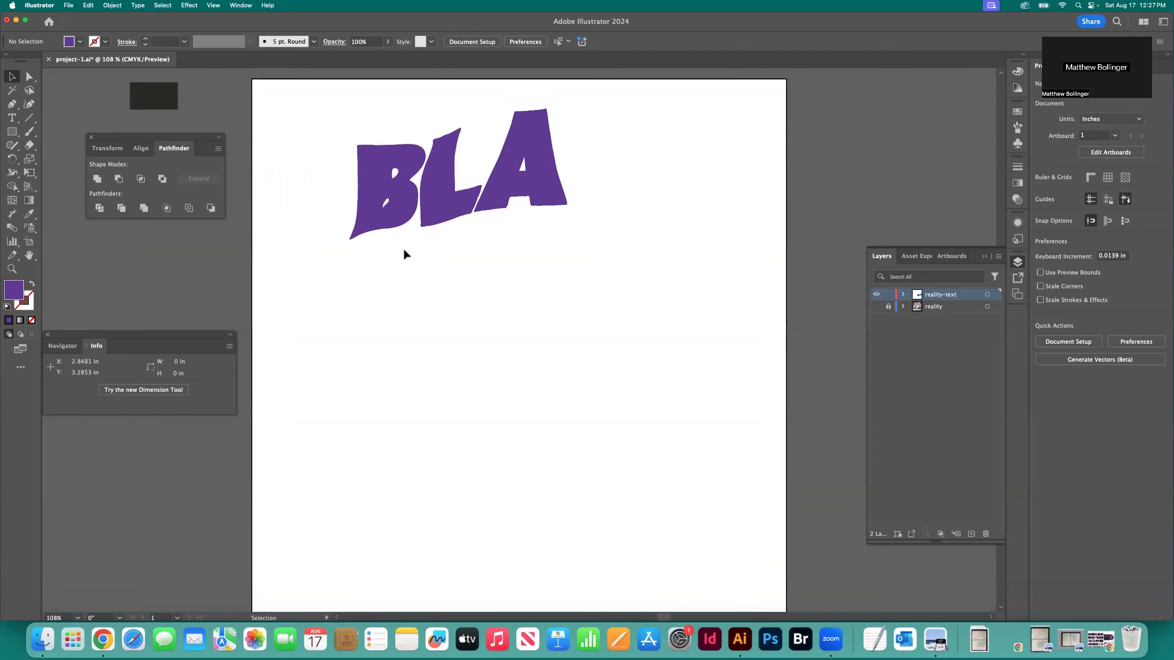
{"action": "scroll", "coordinate": [421, 281], "scroll_direction": "up", "scroll_amount": 1}
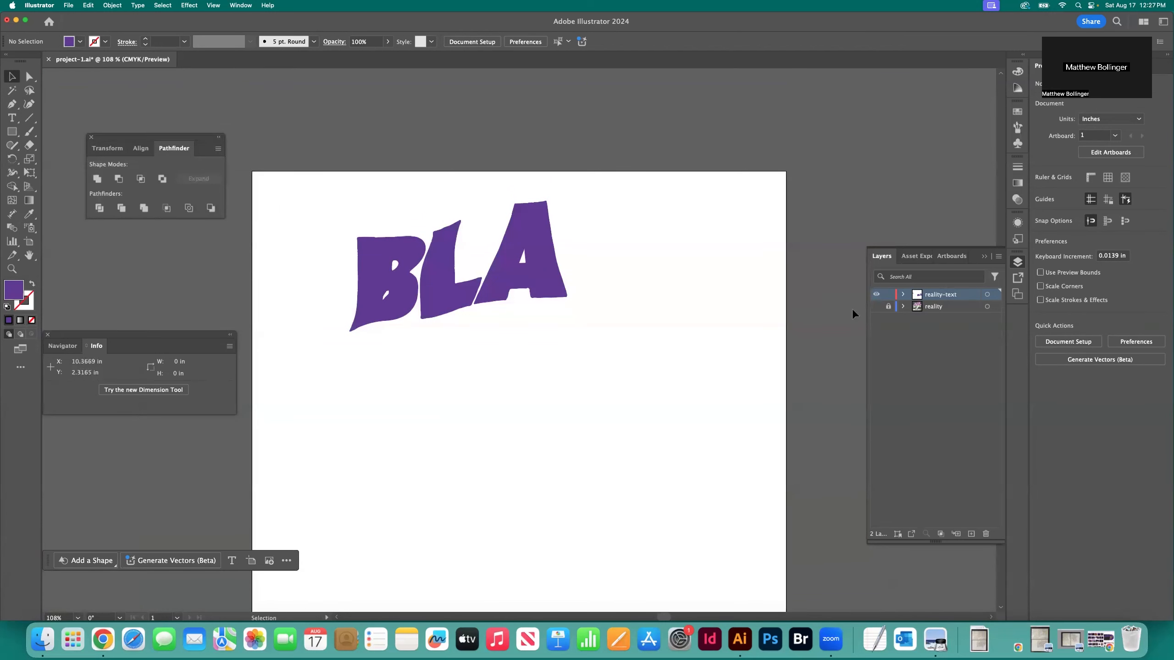
{"action": "left_click", "coordinate": [876, 307]}
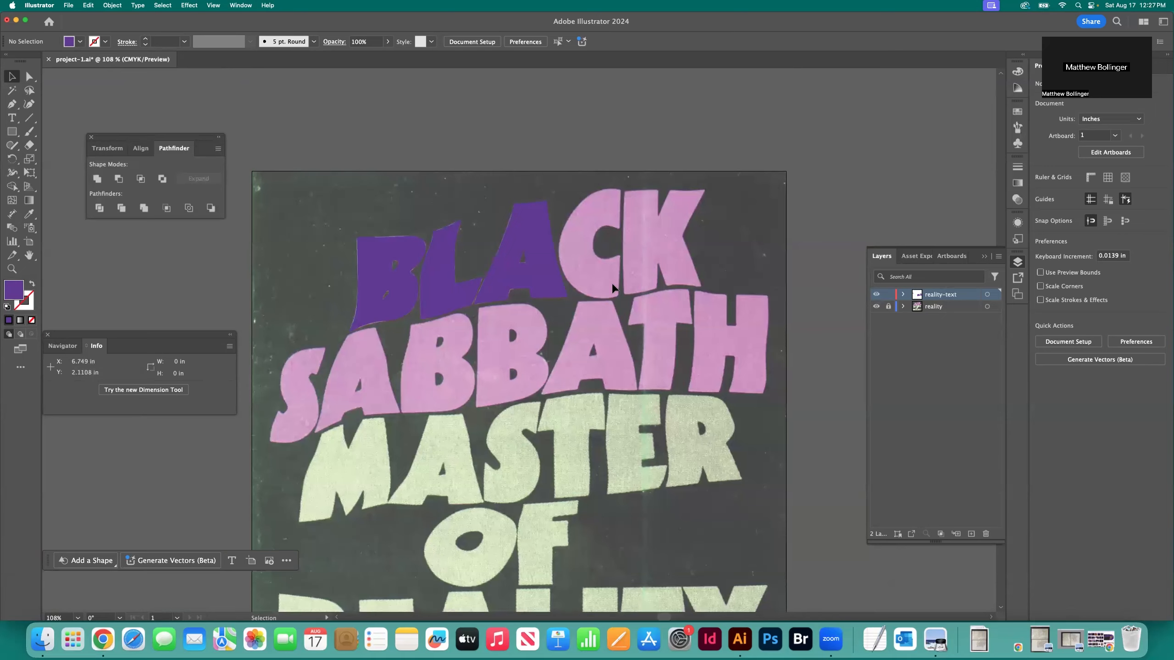
Swap fill and stroke, and set the stroke colour to black with no fill for outlining the C
{"action": "key", "text": "super+equal"}
{"action": "key", "text": "super+equal"}
{"action": "key", "text": "super+equal"}
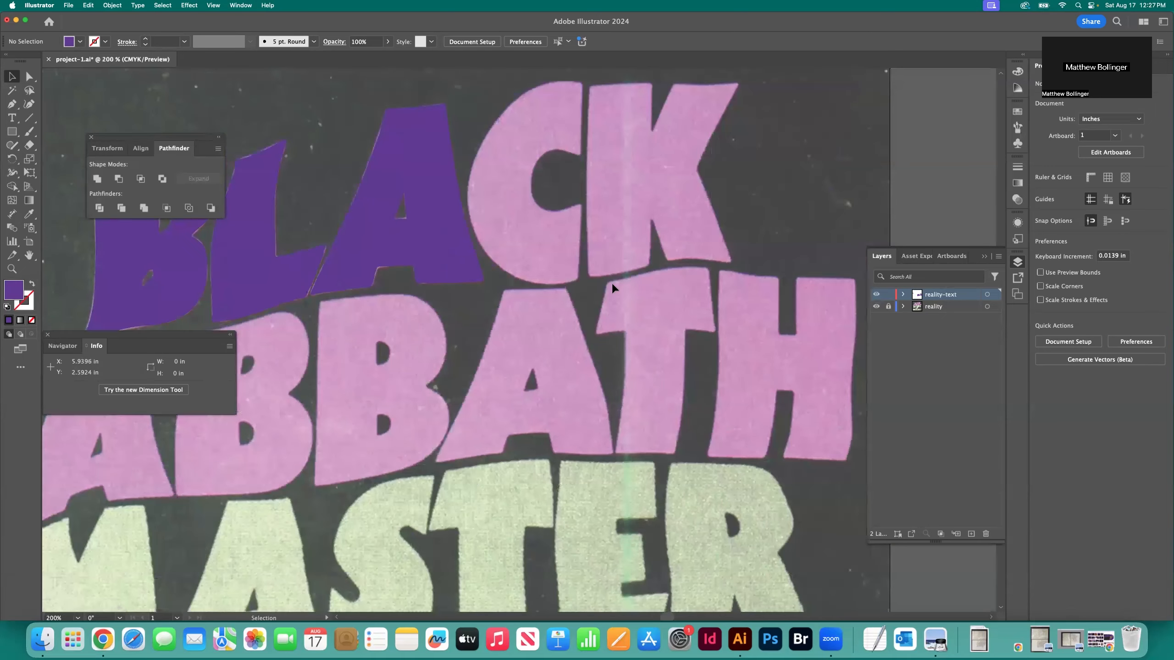
{"action": "scroll", "coordinate": [594, 284], "scroll_direction": "up", "scroll_amount": 2}
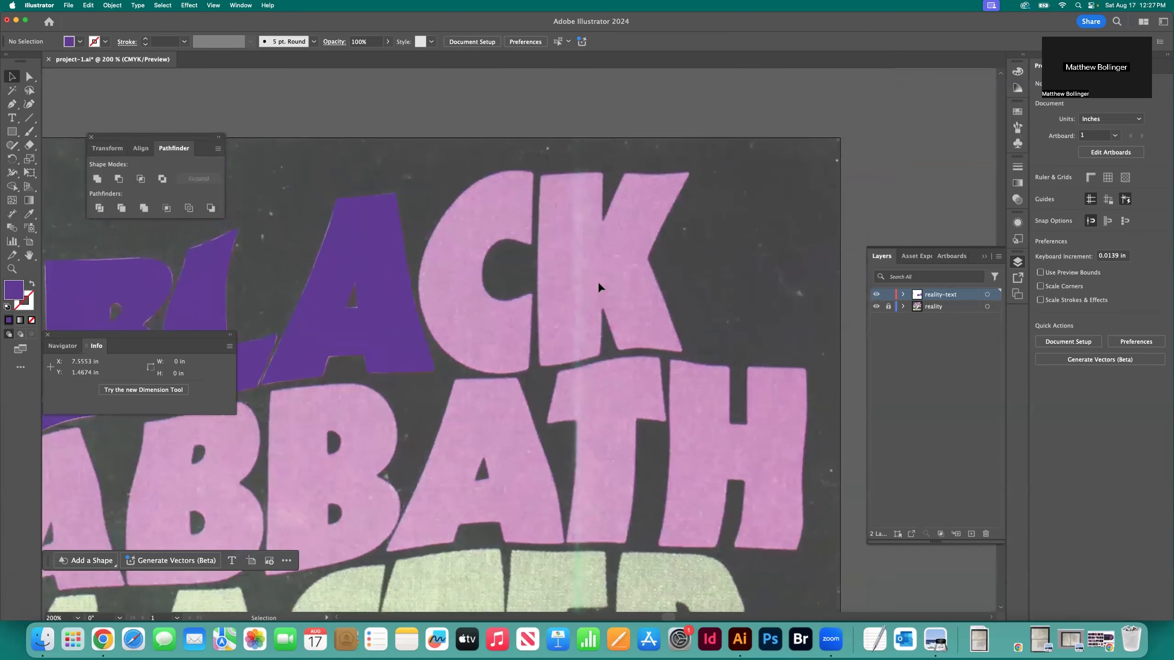
{"action": "key", "text": "z"}
{"action": "left_click", "coordinate": [500, 263]}
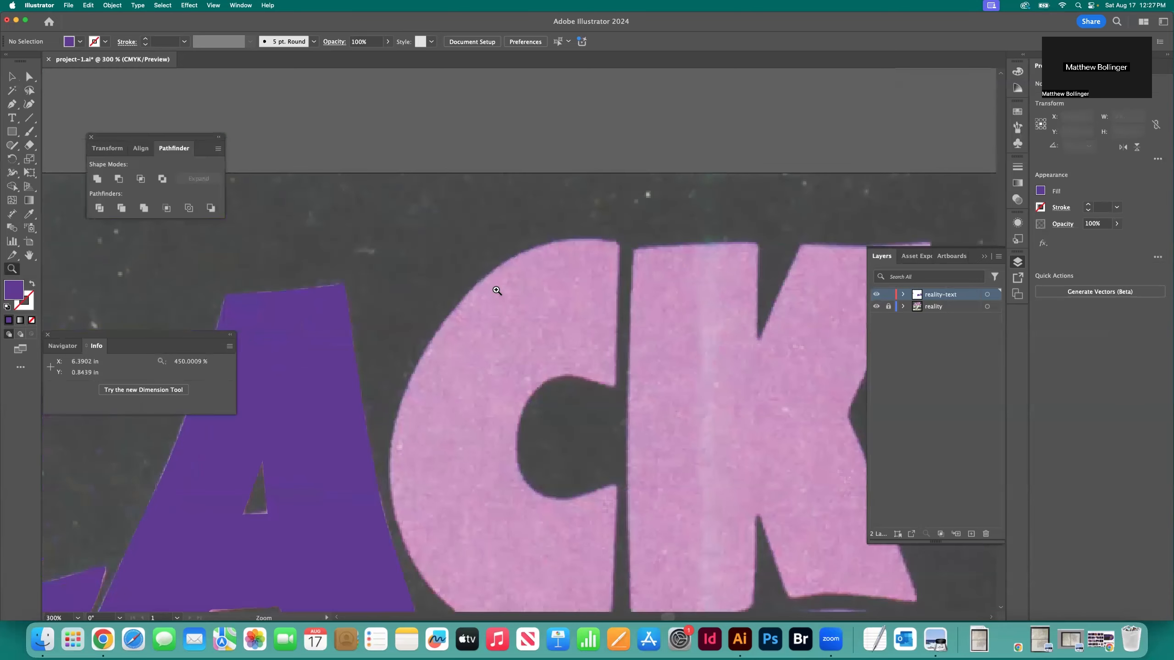
{"action": "left_click", "coordinate": [549, 333]}
{"action": "left_click", "coordinate": [538, 331]}
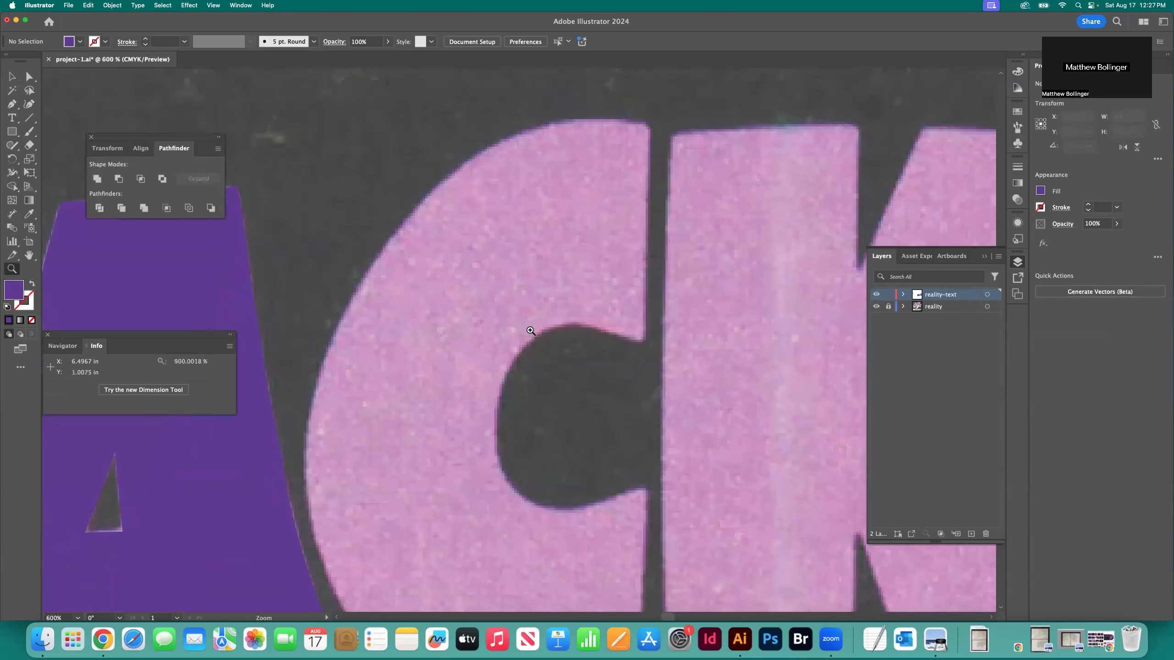
{"action": "scroll", "coordinate": [531, 333], "scroll_direction": "down", "scroll_amount": 2}
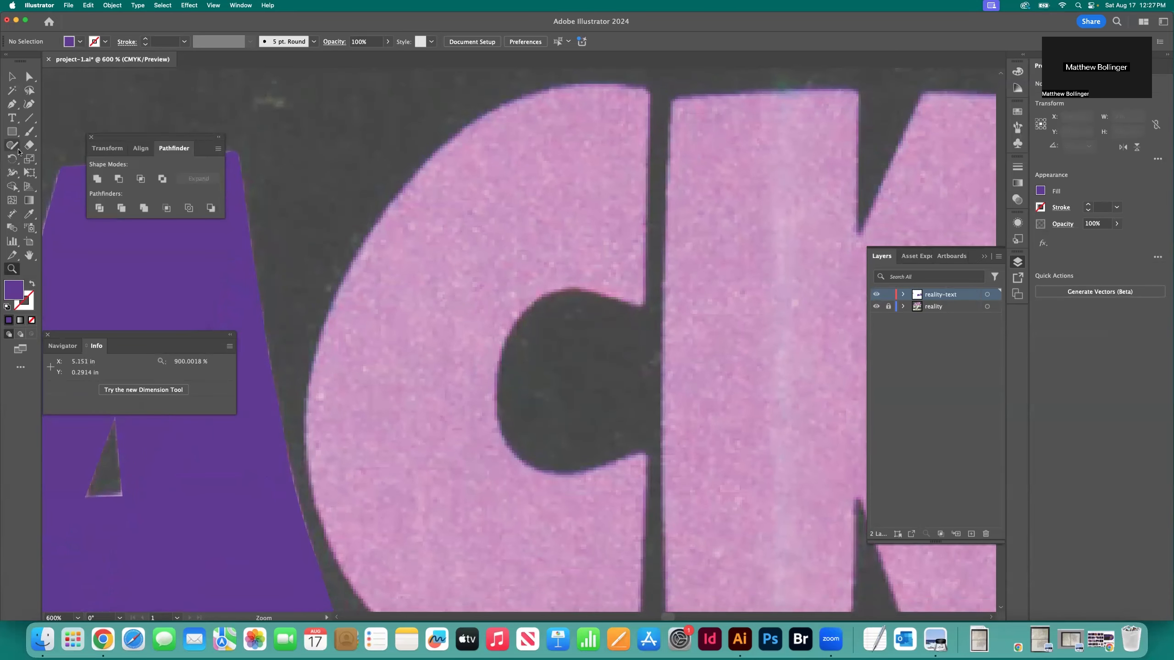
{"action": "left_click", "coordinate": [33, 284]}
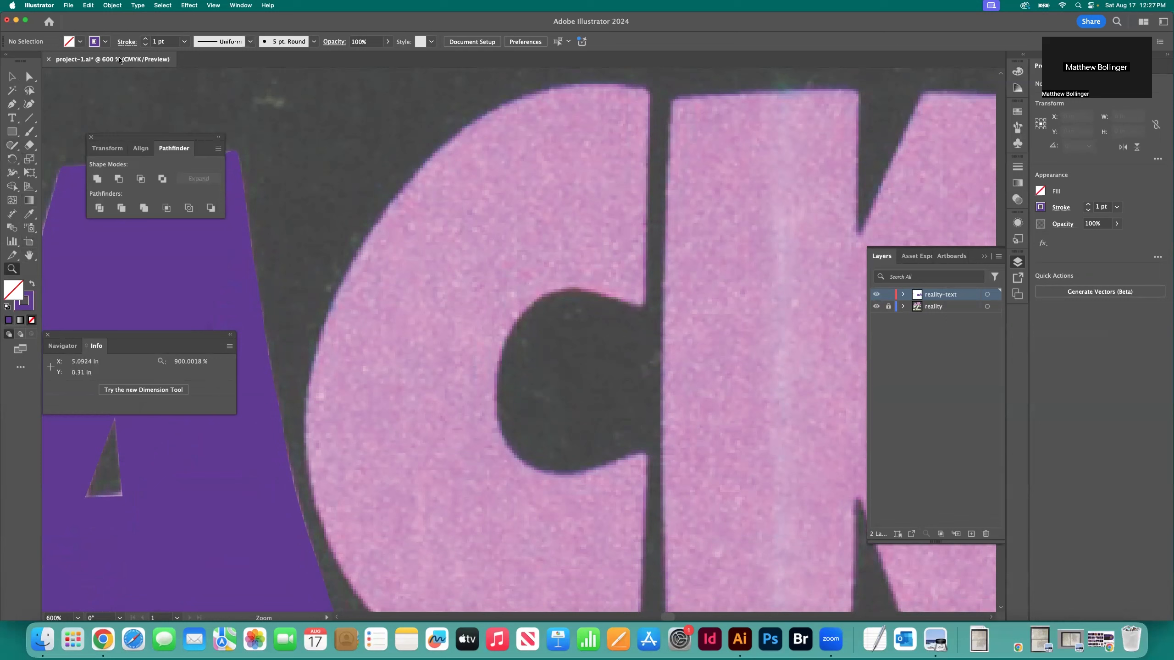
{"action": "left_click", "coordinate": [106, 41]}
{"action": "left_click", "coordinate": [29, 87]}
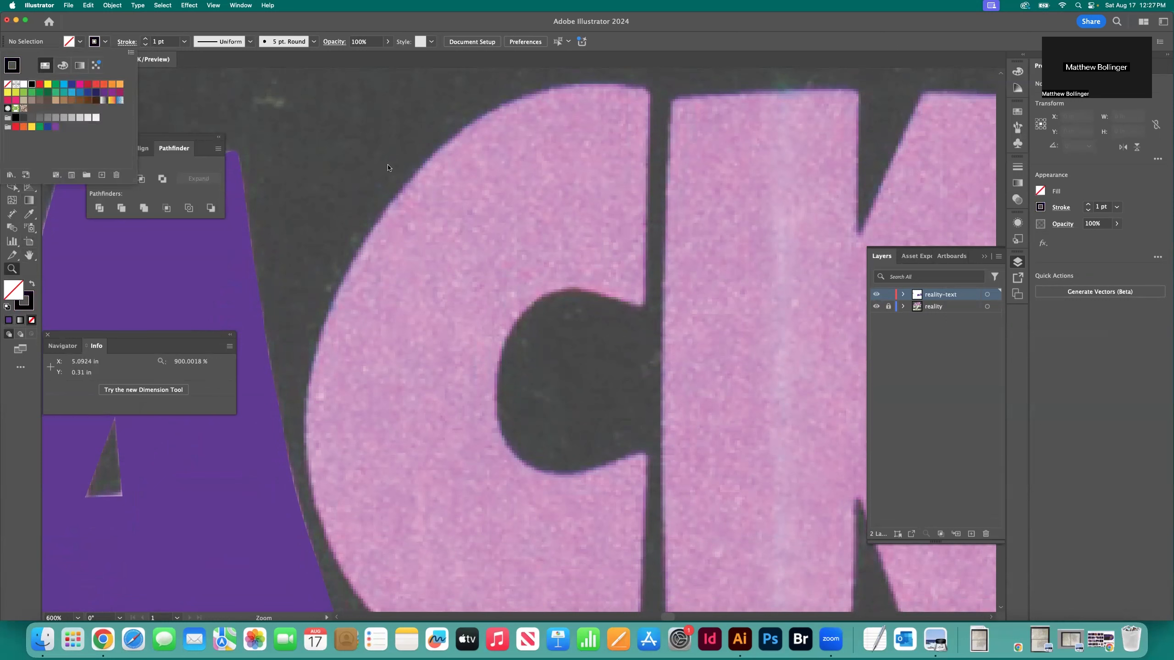
Trace the C's top edge from its upper-right corner and around its upper-left curve with the Curvature tool
{"action": "left_click", "coordinate": [29, 108]}
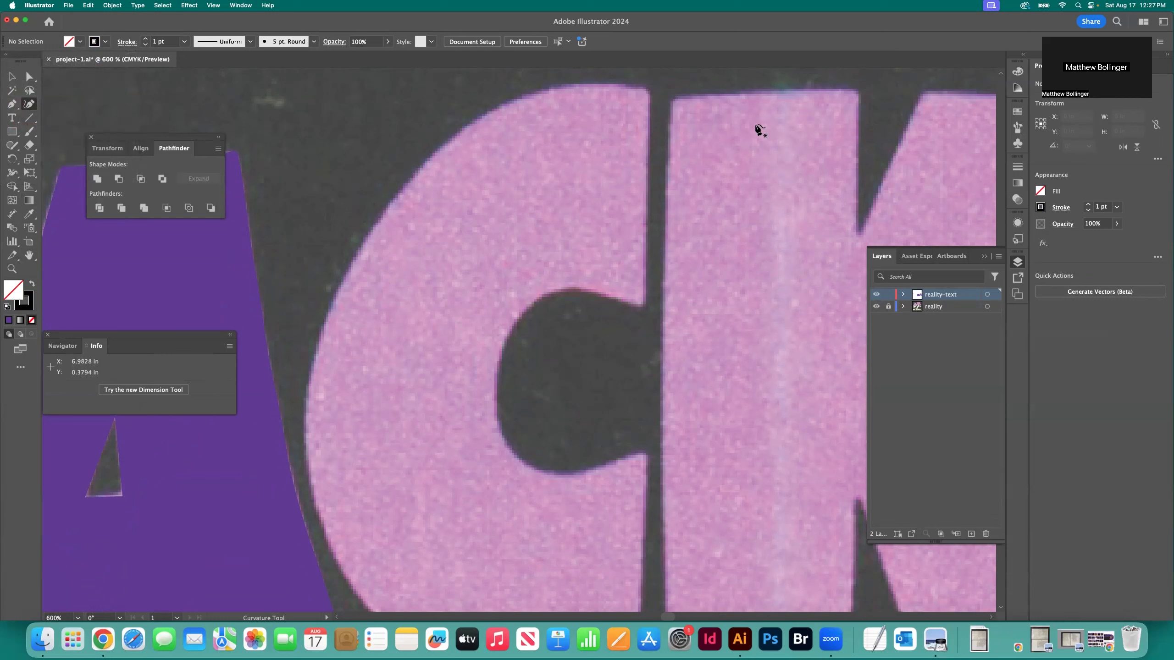
{"action": "left_click", "coordinate": [642, 87]}
{"action": "left_click", "coordinate": [623, 86]}
{"action": "left_click", "coordinate": [565, 85]}
{"action": "left_click", "coordinate": [465, 129]}
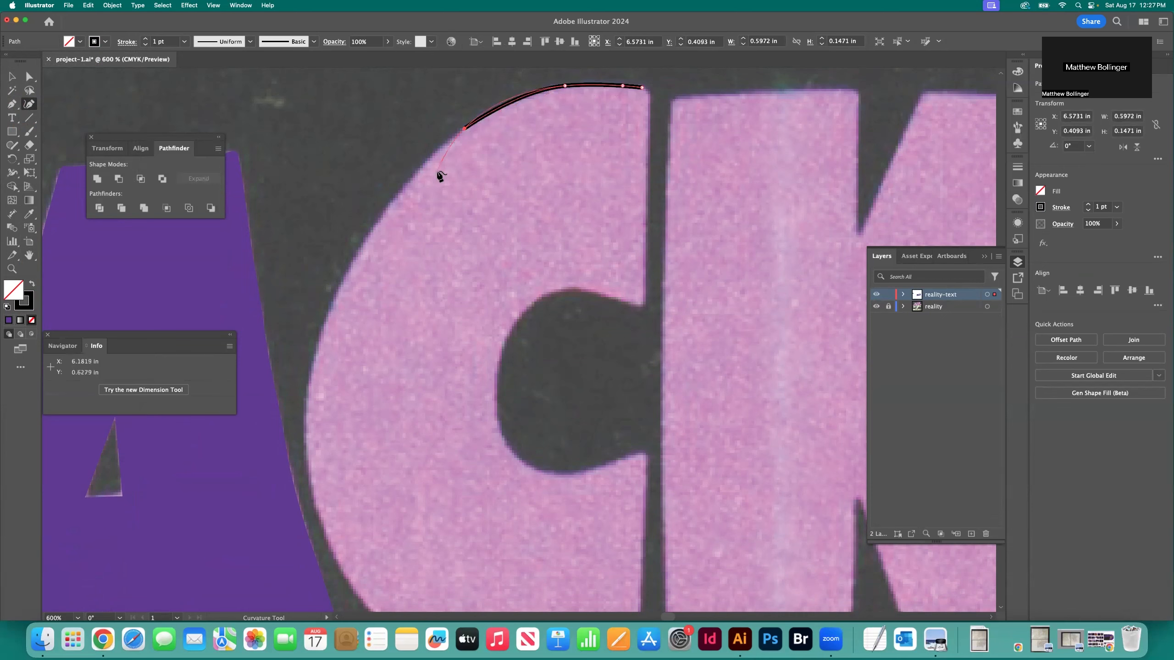
{"action": "left_click", "coordinate": [397, 198]}
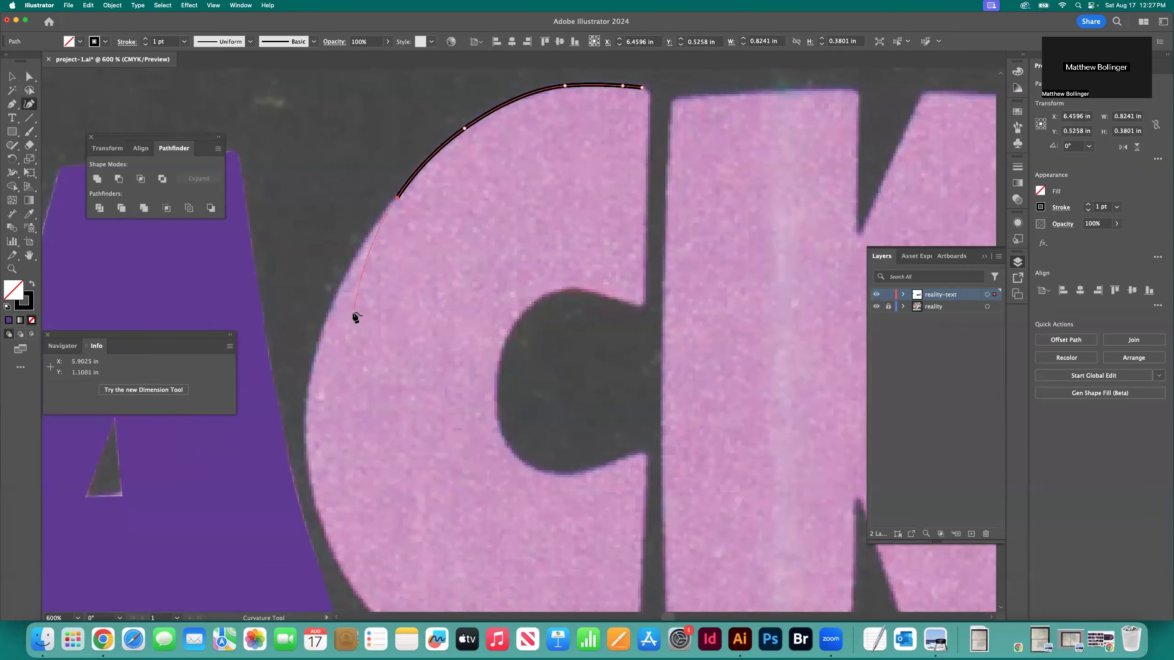
{"action": "left_click", "coordinate": [326, 321]}
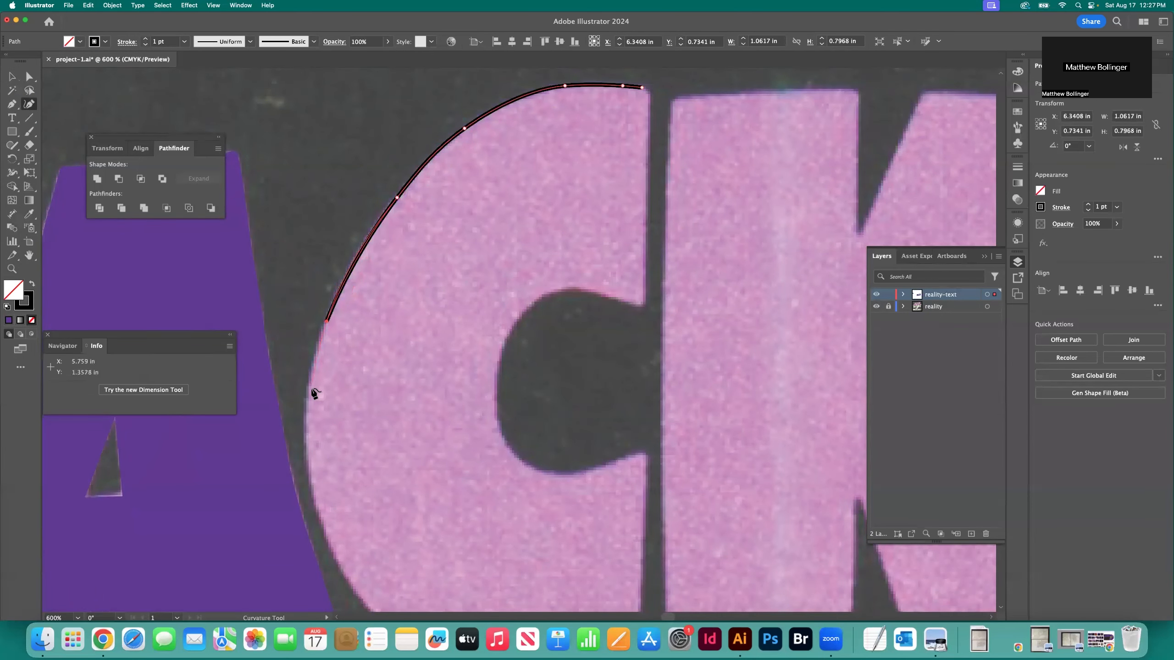
{"action": "left_click", "coordinate": [310, 388]}
Continue the C's outline down its left side and around the lower-left curve
{"action": "scroll", "coordinate": [309, 388], "scroll_direction": "down", "scroll_amount": 2}
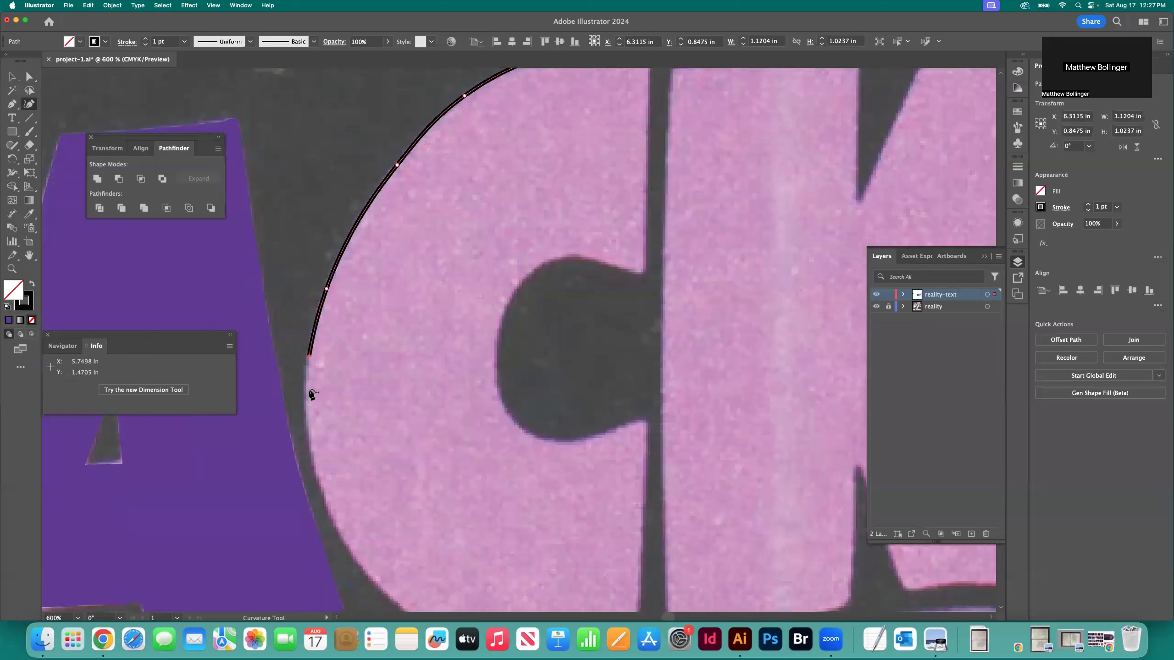
{"action": "left_click", "coordinate": [304, 415]}
{"action": "scroll", "coordinate": [305, 417], "scroll_direction": "down", "scroll_amount": 3}
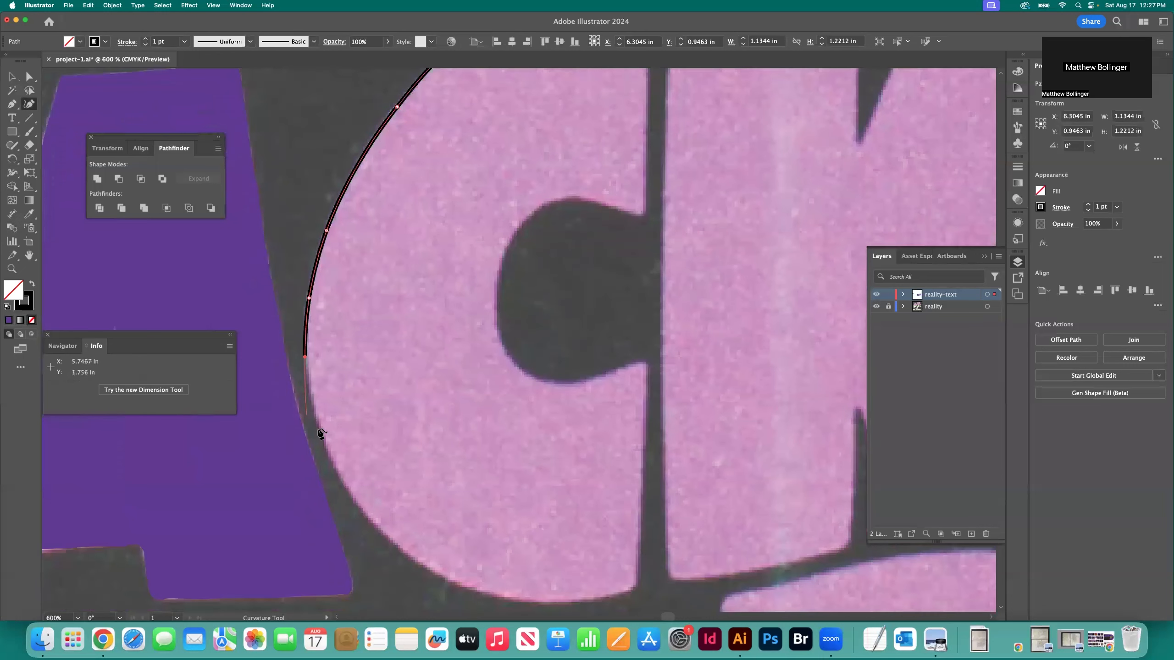
{"action": "left_click", "coordinate": [318, 431]}
{"action": "left_click", "coordinate": [351, 497]}
{"action": "left_click", "coordinate": [418, 563]}
{"action": "left_click", "coordinate": [468, 592]}
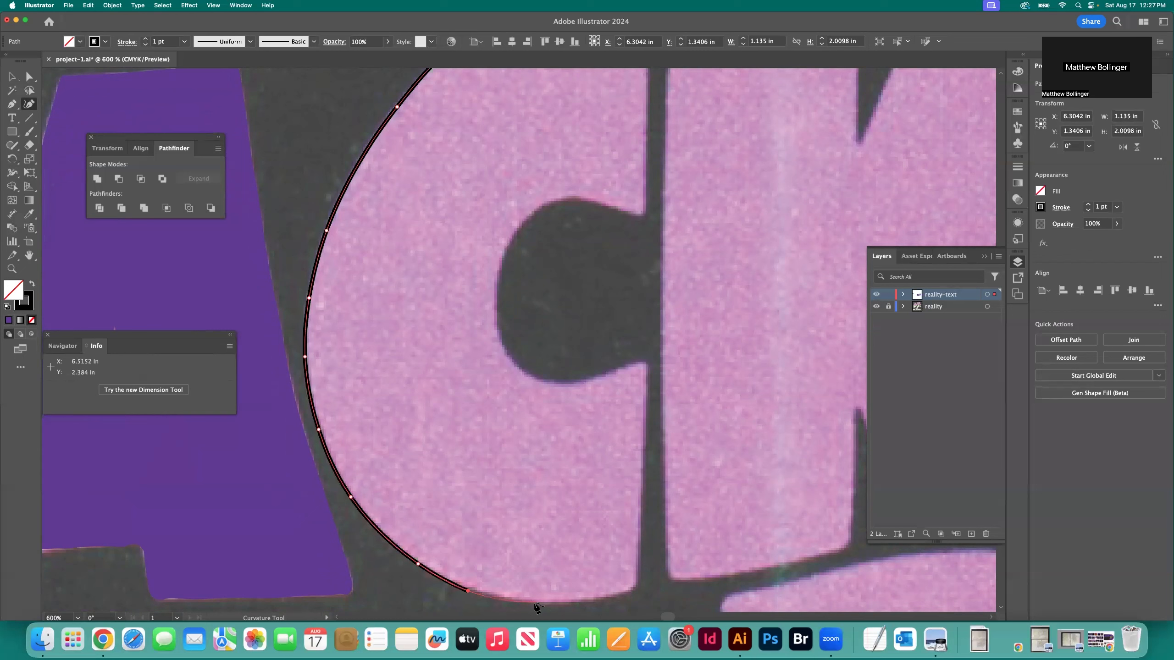
Trace the C's bottom edge and around its lower-right corner
{"action": "left_click", "coordinate": [535, 603]}
{"action": "left_click", "coordinate": [600, 598]}
{"action": "left_click", "coordinate": [626, 593]}
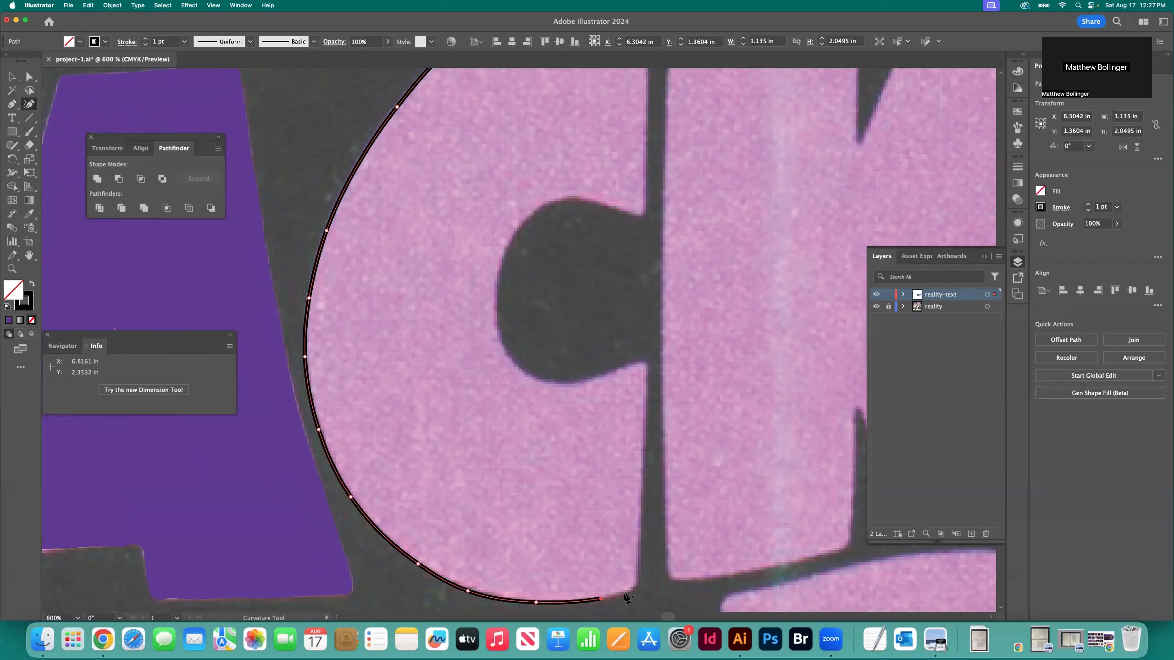
{"action": "left_click", "coordinate": [632, 586]}
{"action": "left_click", "coordinate": [638, 577]}
Trace the right edge of the C's lower arm up and around its inner tip
{"action": "left_click", "coordinate": [640, 528]}
{"action": "left_click", "coordinate": [643, 498]}
{"action": "left_click", "coordinate": [645, 416]}
{"action": "left_click", "coordinate": [647, 374]}
{"action": "left_click", "coordinate": [648, 367]}
{"action": "left_click", "coordinate": [643, 363]}
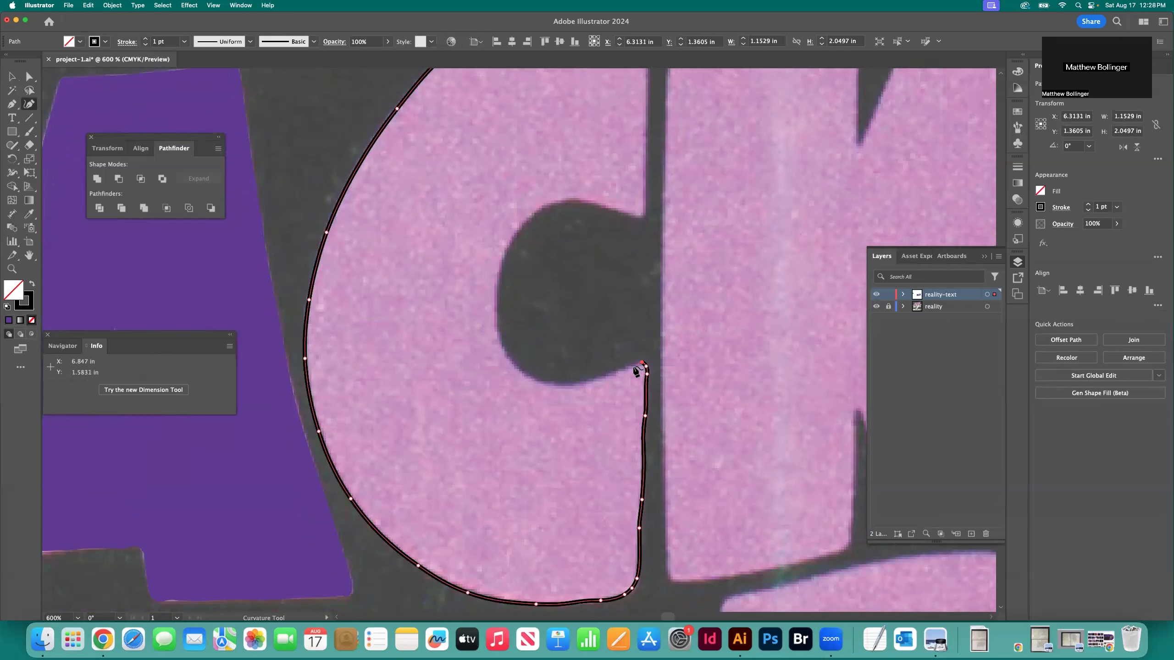
Trace the C's inner opening along its lower edge and up its left side with the Curvature tool
{"action": "left_click", "coordinate": [612, 375]}
{"action": "left_click", "coordinate": [568, 386]}
{"action": "left_click", "coordinate": [524, 375]}
{"action": "left_click", "coordinate": [505, 354]}
{"action": "left_click", "coordinate": [495, 304]}
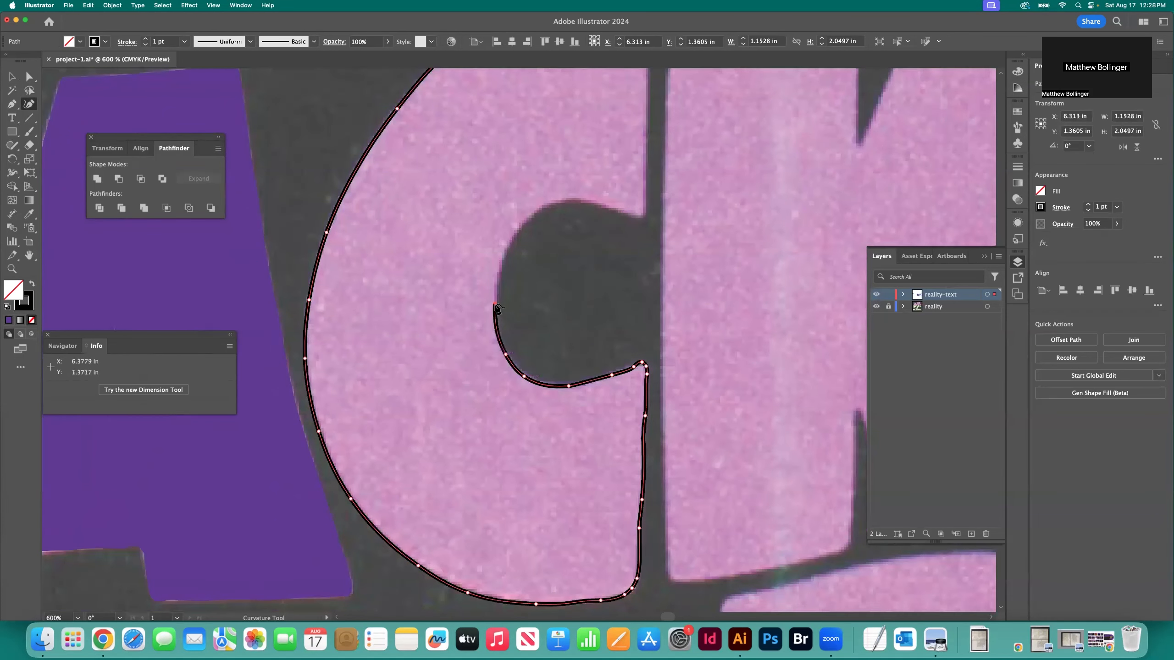
{"action": "left_click", "coordinate": [516, 228]}
Trace the top of the C's inner opening across to the lower tip of its upper arm
{"action": "scroll", "coordinate": [527, 231], "scroll_direction": "up", "scroll_amount": 2}
{"action": "left_click", "coordinate": [548, 250]}
{"action": "left_click", "coordinate": [566, 243]}
{"action": "left_click", "coordinate": [588, 246]}
{"action": "left_click", "coordinate": [614, 255]}
{"action": "left_click", "coordinate": [632, 261]}
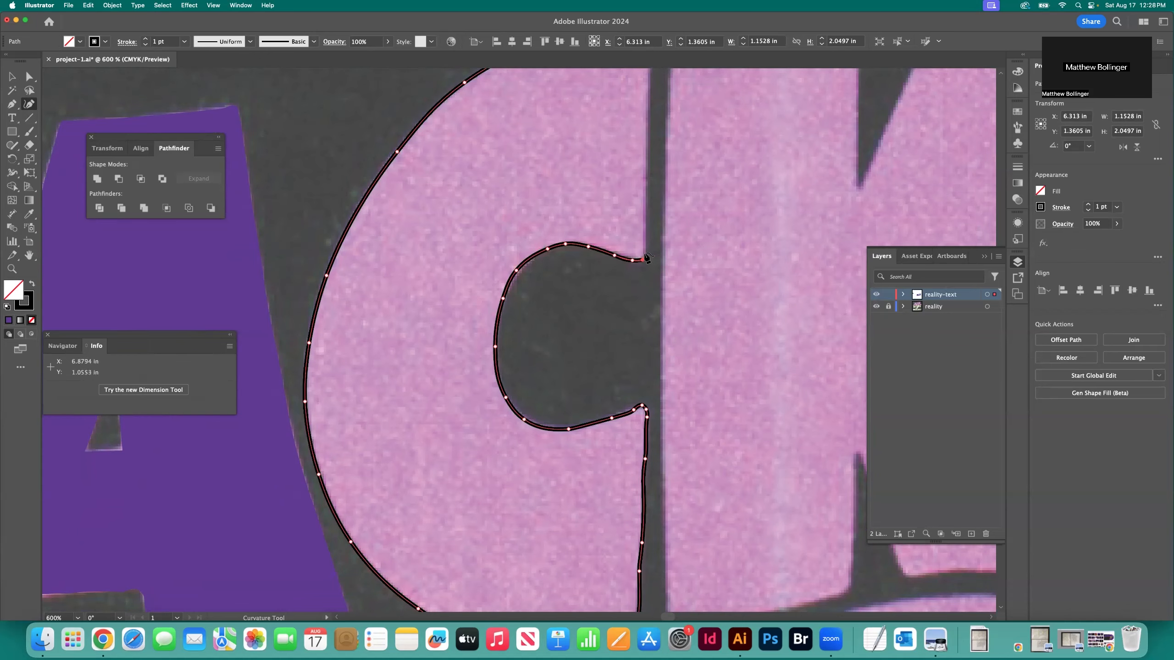
Trace the right edge of the C's upper arm up to its upper-right corner
{"action": "scroll", "coordinate": [647, 258], "scroll_direction": "up", "scroll_amount": 3}
{"action": "left_click", "coordinate": [643, 260]}
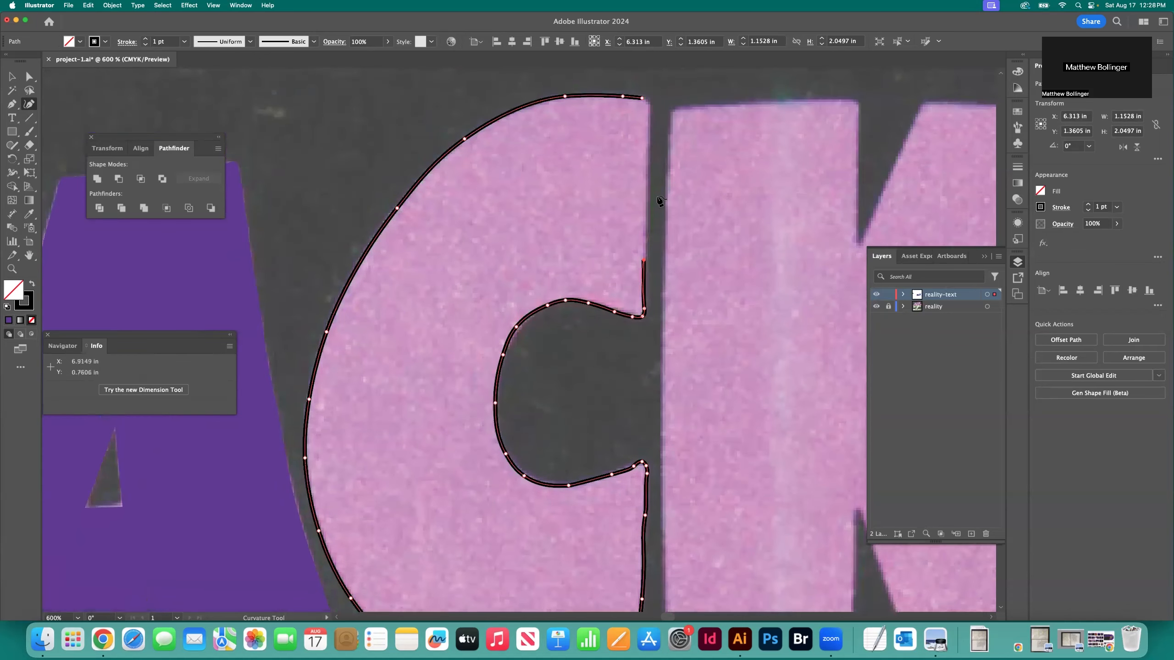
{"action": "left_click", "coordinate": [647, 233]}
{"action": "left_click", "coordinate": [648, 169]}
{"action": "scroll", "coordinate": [647, 168], "scroll_direction": "up", "scroll_amount": 1}
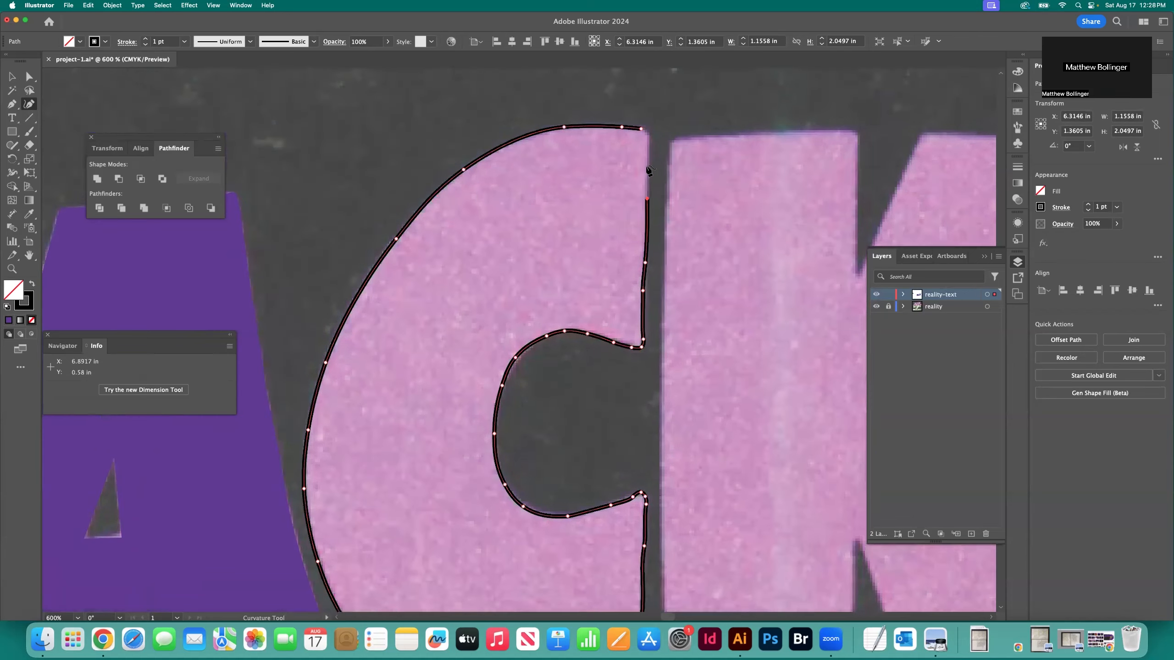
{"action": "left_click", "coordinate": [647, 161]}
{"action": "left_click", "coordinate": [647, 135]}
Close the C's outline at the starting point on its upper-right corner and deselect the path
{"action": "key", "text": "super+equal"}
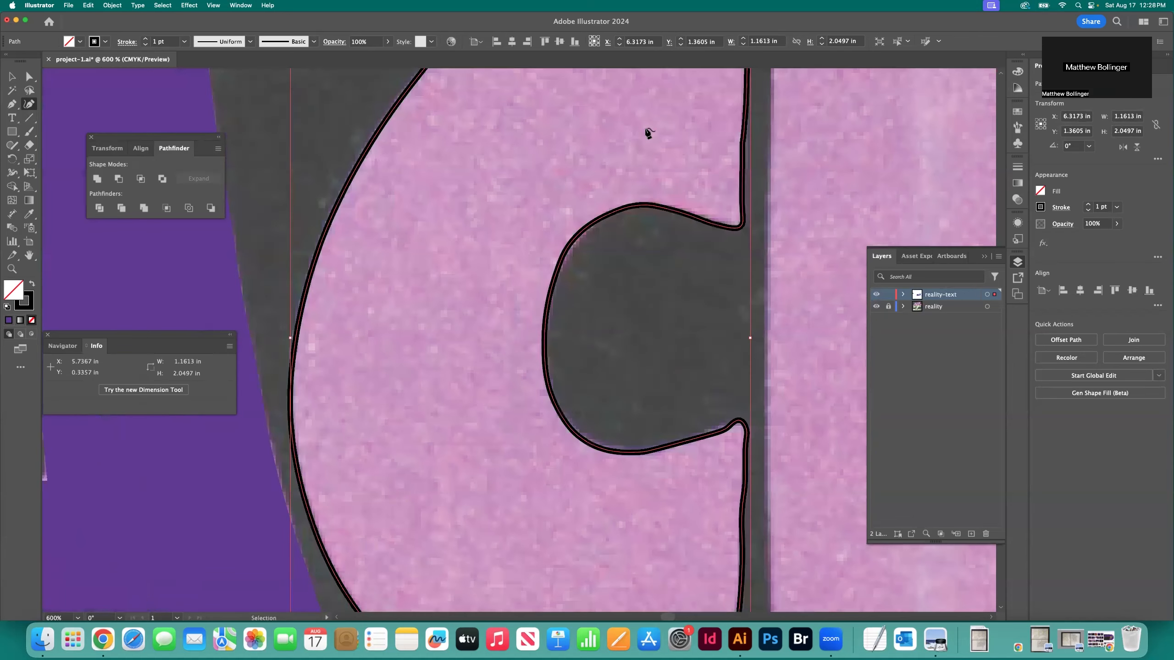
{"action": "key", "text": "super+equal"}
{"action": "key", "text": "super+equal"}
{"action": "scroll", "coordinate": [647, 131], "scroll_direction": "up", "scroll_amount": 1}
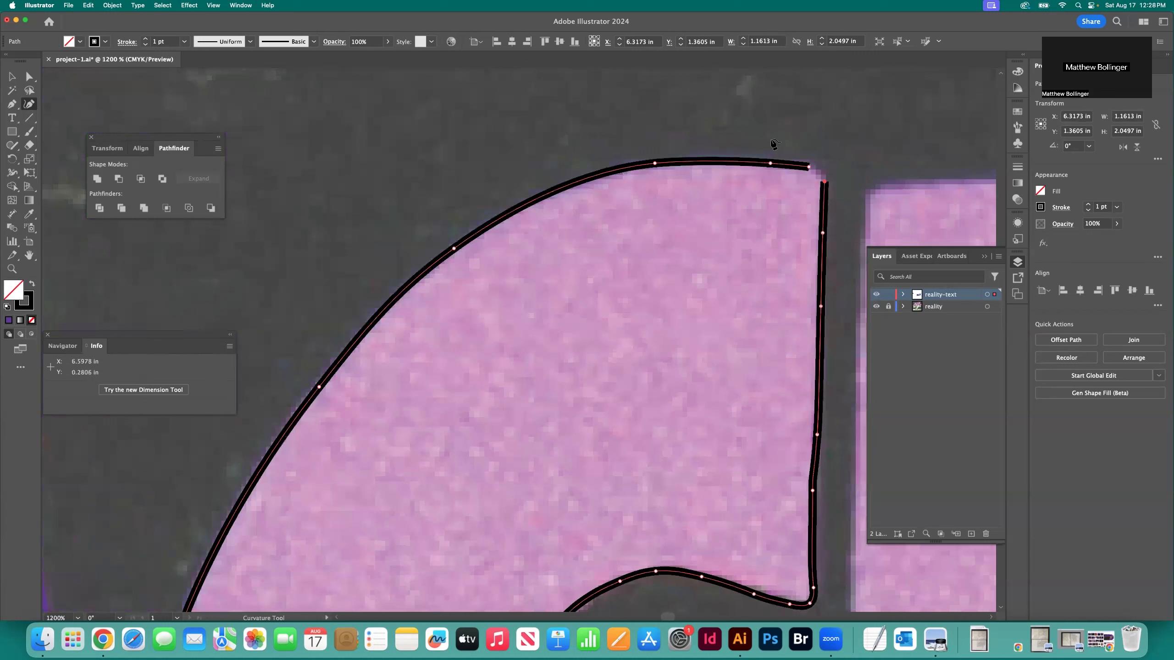
{"action": "left_click", "coordinate": [821, 168]}
{"action": "left_click", "coordinate": [810, 167]}
{"action": "key", "text": "v"}
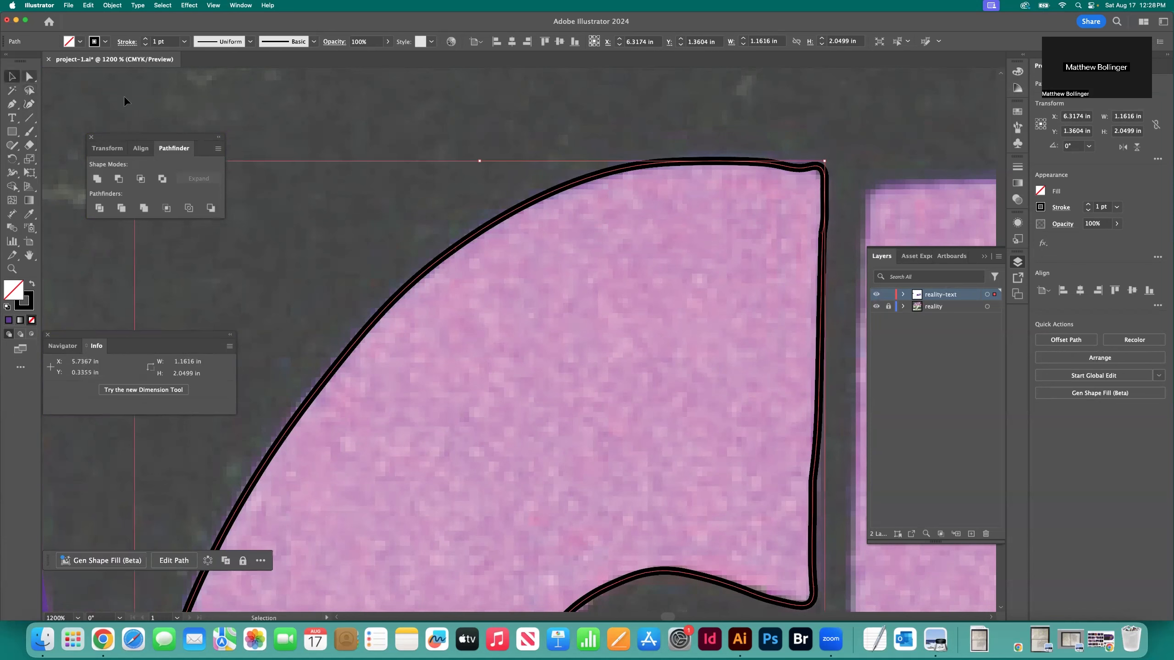
{"action": "left_click", "coordinate": [321, 124]}
Start the K's outline at its upper-left corner with the Curvature tool and trace the upper part of its left edge
{"action": "key", "text": "super+minus"}
{"action": "key", "text": "super+minus"}
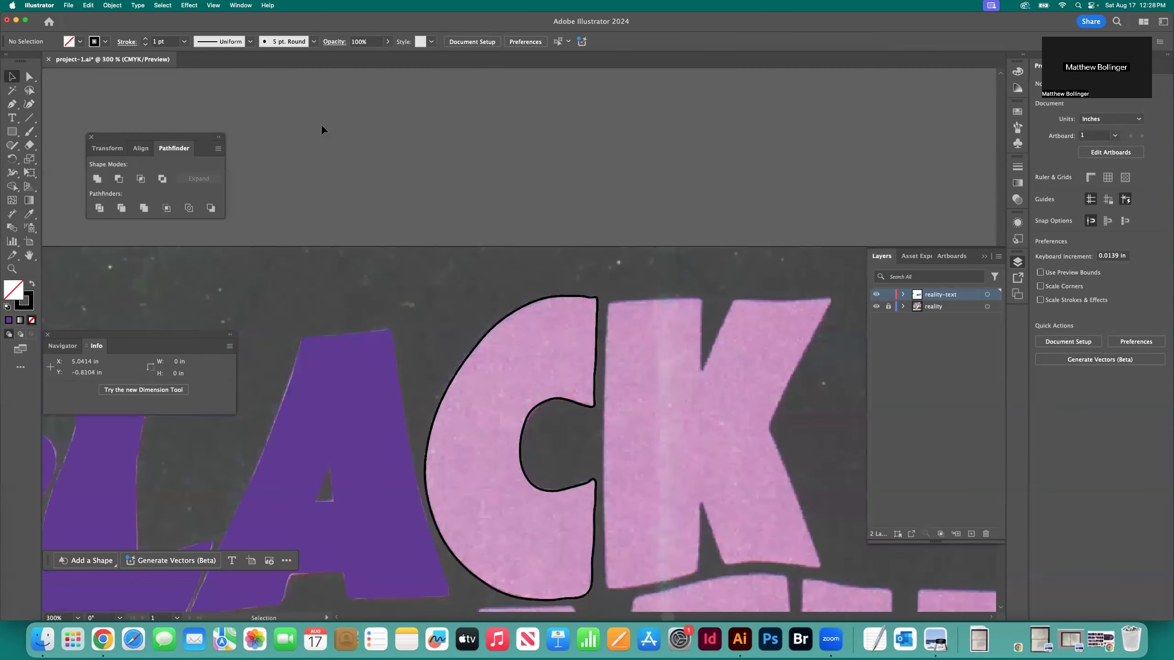
{"action": "scroll", "coordinate": [434, 290], "scroll_direction": "down", "scroll_amount": 4}
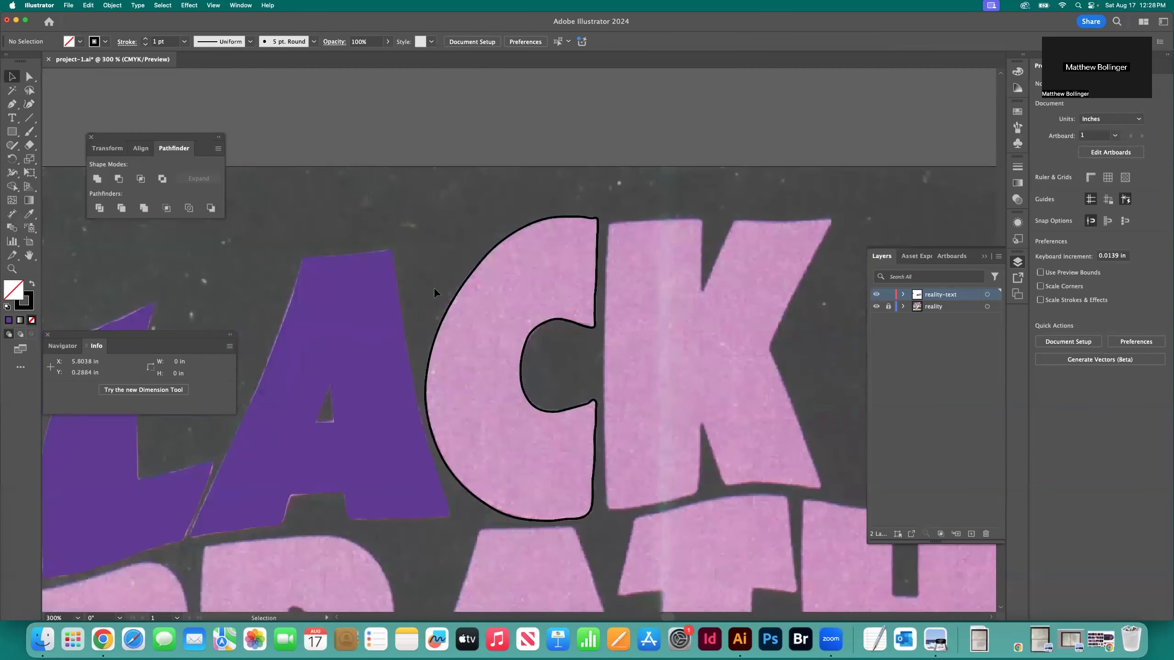
{"action": "scroll", "coordinate": [434, 287], "scroll_direction": "right", "scroll_amount": 2}
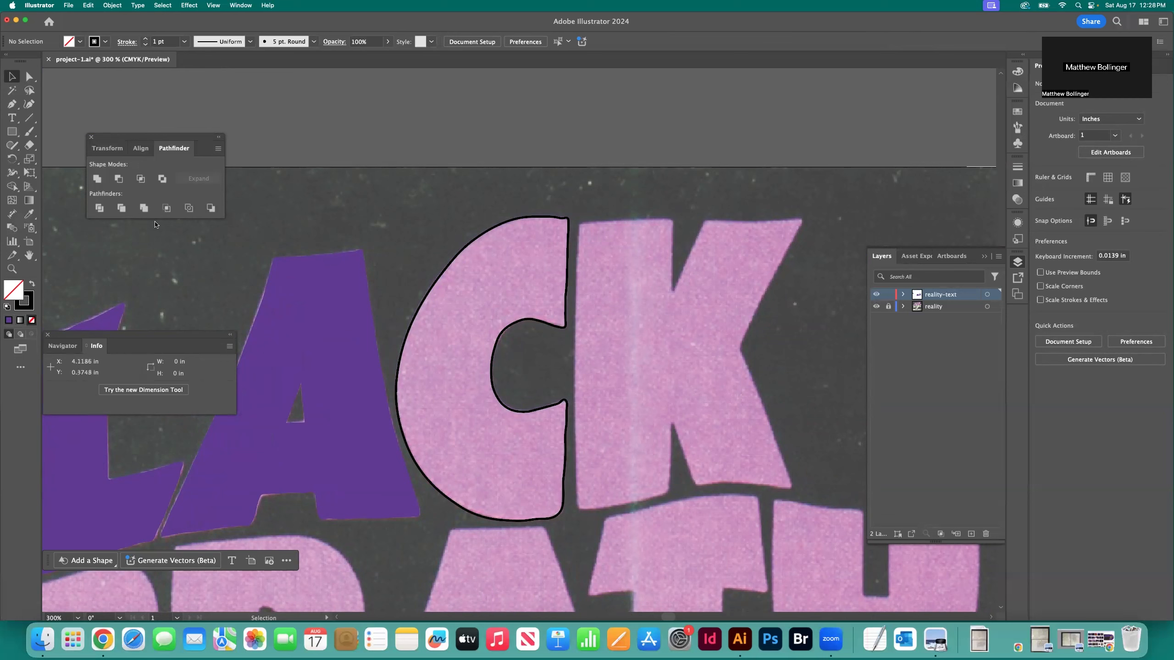
{"action": "left_click", "coordinate": [28, 104]}
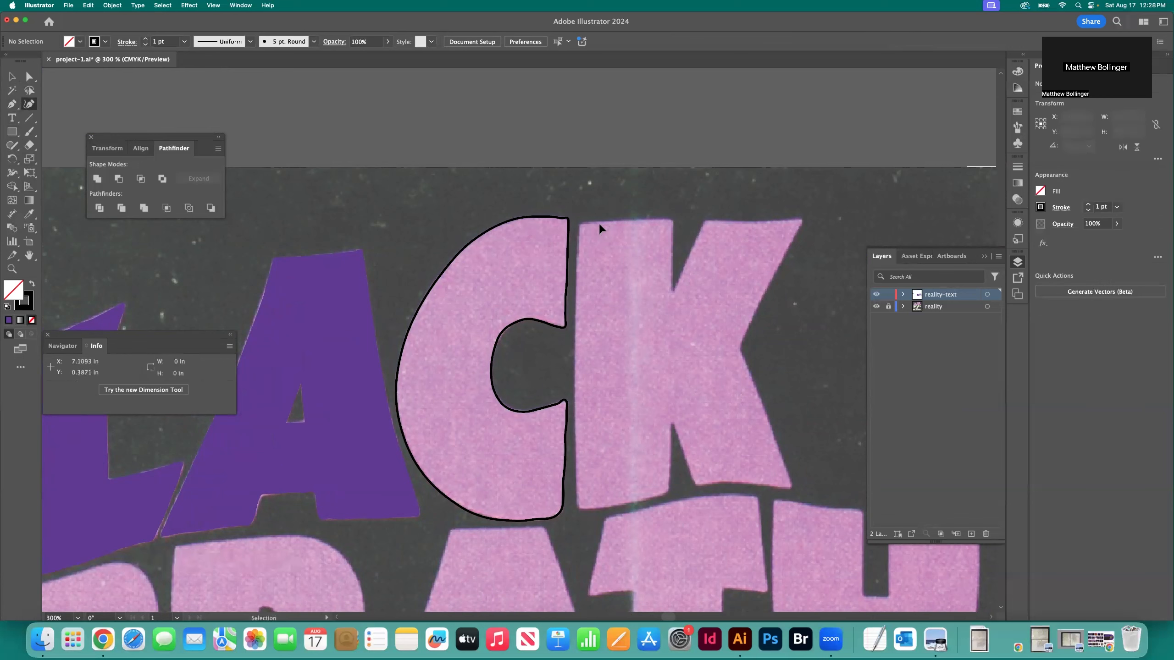
{"action": "key", "text": "super+equal"}
{"action": "key", "text": "super+equal"}
{"action": "key", "text": "super+equal"}
{"action": "scroll", "coordinate": [539, 250], "scroll_direction": "right", "scroll_amount": 3}
{"action": "scroll", "coordinate": [534, 249], "scroll_direction": "up", "scroll_amount": 5}
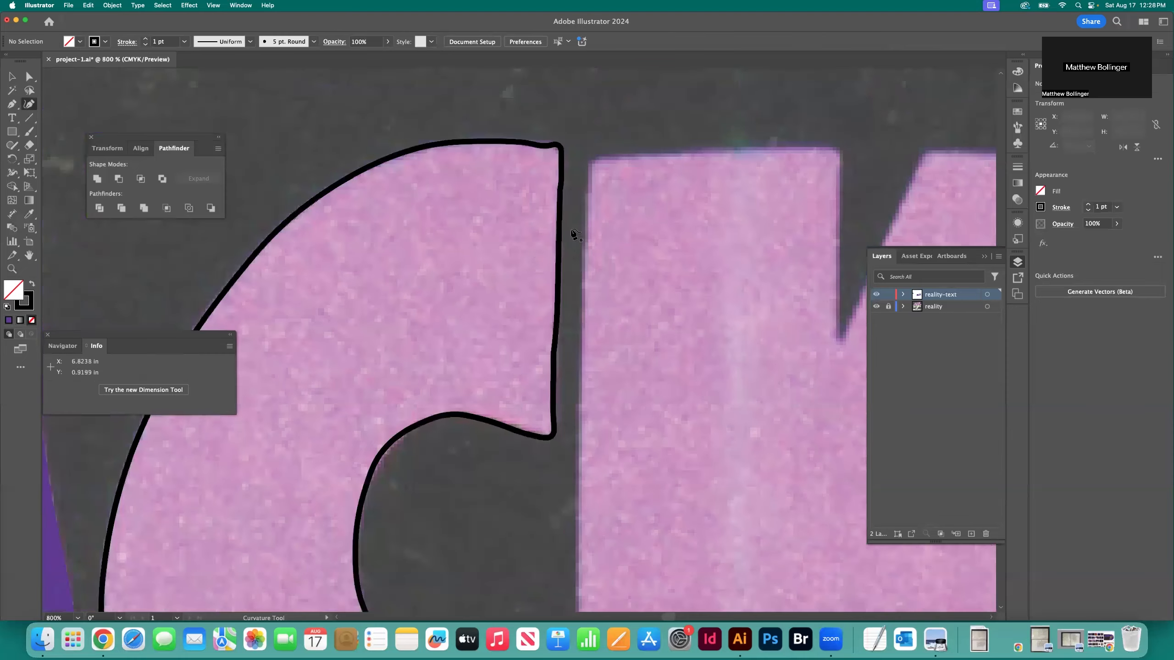
{"action": "left_click", "coordinate": [590, 180]}
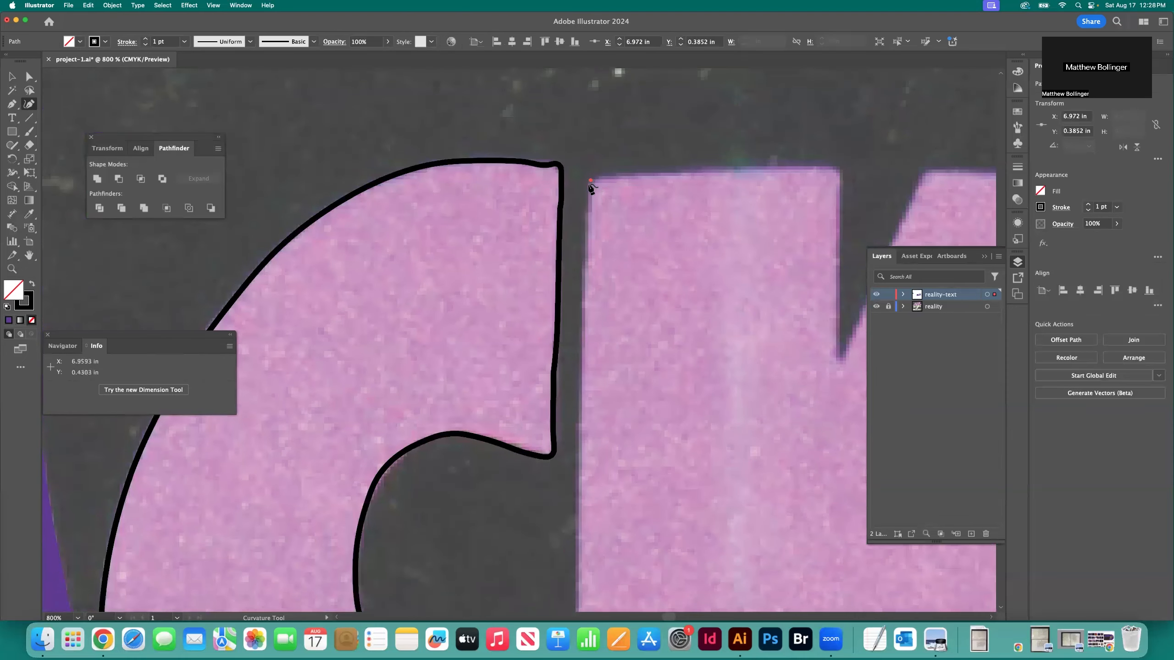
{"action": "left_click", "coordinate": [583, 301]}
{"action": "scroll", "coordinate": [581, 305], "scroll_direction": "down", "scroll_amount": 3}
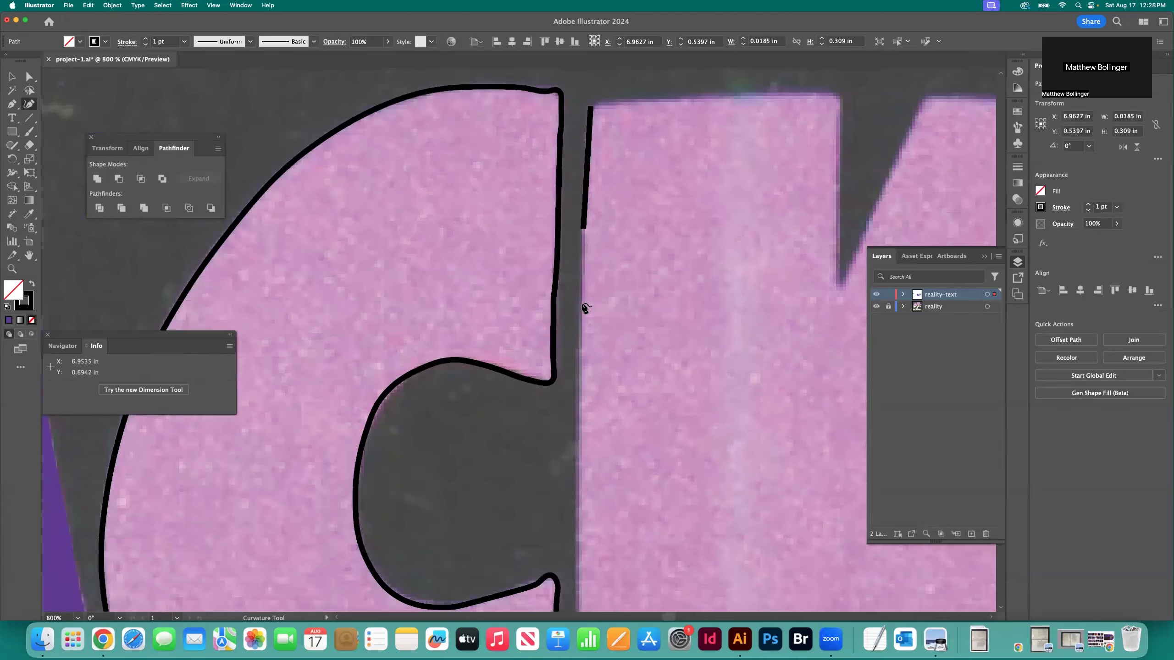
{"action": "left_click", "coordinate": [583, 349]}
Continue the K's outline down the middle of its left edge
{"action": "scroll", "coordinate": [584, 366], "scroll_direction": "down", "scroll_amount": 3}
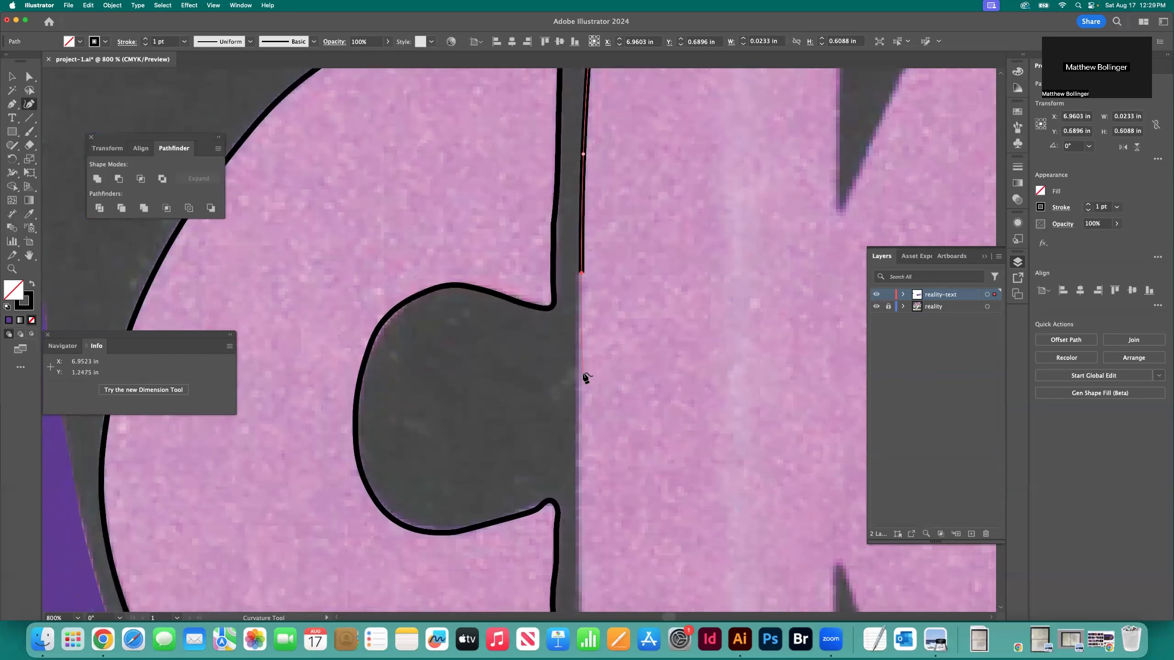
{"action": "left_click", "coordinate": [583, 375]}
{"action": "scroll", "coordinate": [583, 388], "scroll_direction": "down", "scroll_amount": 4}
{"action": "left_click", "coordinate": [583, 390]}
{"action": "scroll", "coordinate": [583, 393], "scroll_direction": "down", "scroll_amount": 3}
{"action": "left_click", "coordinate": [583, 395]}
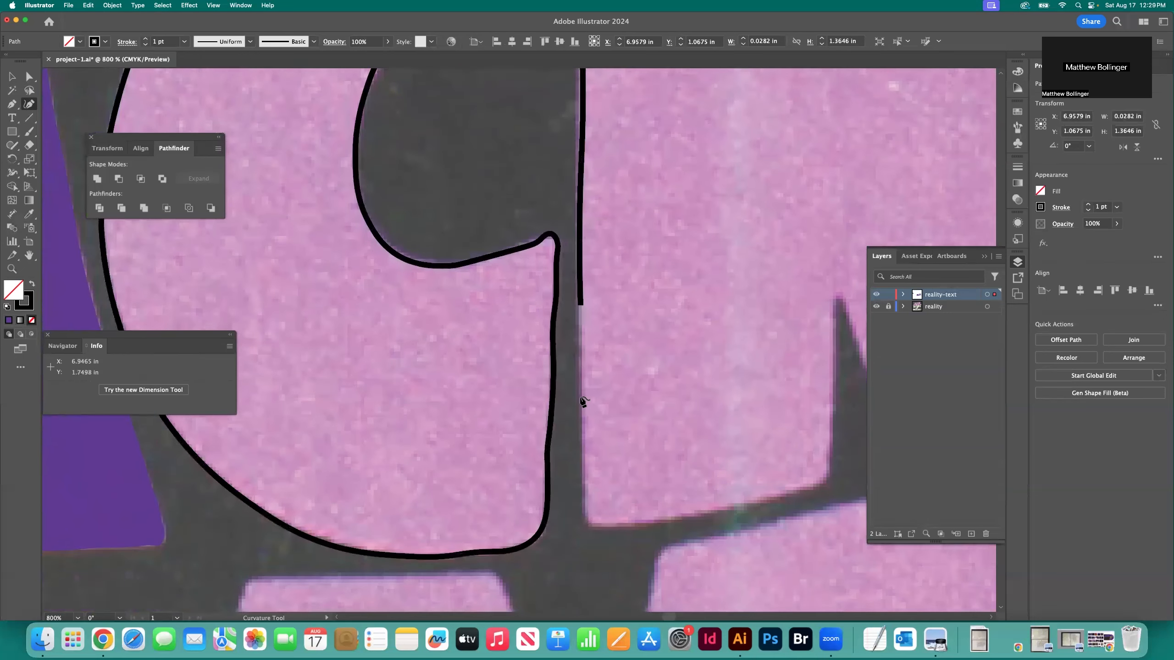
Trace the lowest part of the K's left edge and around its lower-left corner
{"action": "left_click", "coordinate": [582, 396]}
{"action": "left_click", "coordinate": [583, 463]}
{"action": "left_click", "coordinate": [585, 501]}
{"action": "left_click", "coordinate": [585, 520]}
{"action": "left_click", "coordinate": [592, 525]}
{"action": "left_click", "coordinate": [604, 524]}
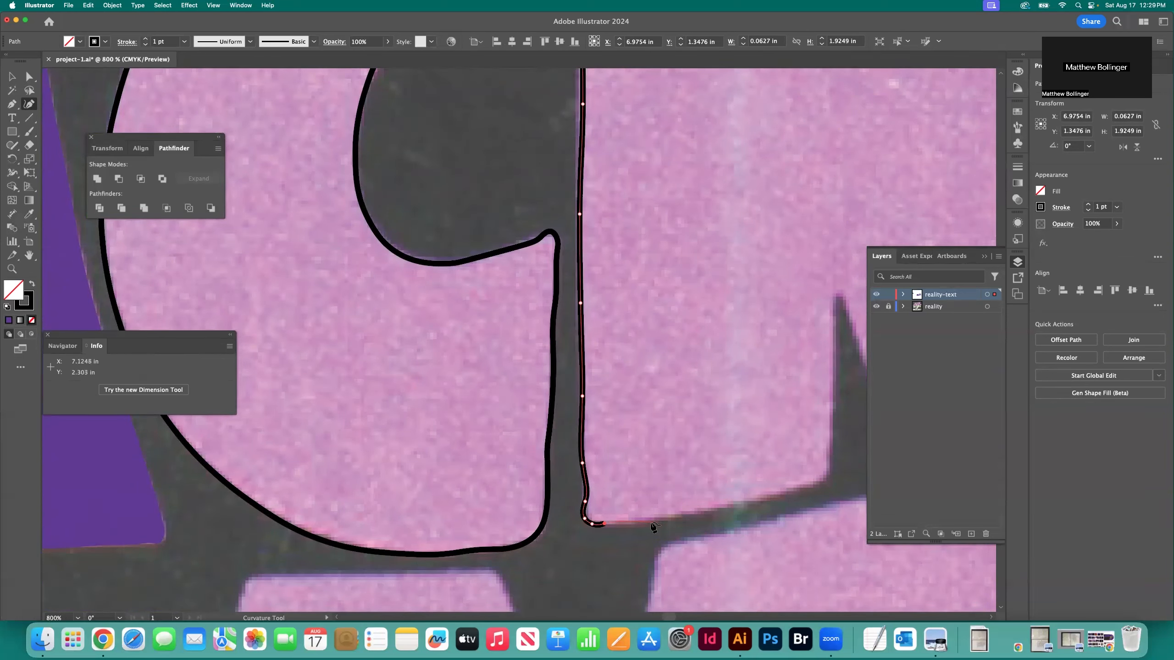
Trace the bottom edge of the K's vertical stem and around the stem's lower-right corner
{"action": "left_click", "coordinate": [631, 525]}
{"action": "left_click", "coordinate": [698, 514]}
{"action": "left_click", "coordinate": [754, 504]}
{"action": "left_click", "coordinate": [789, 490]}
{"action": "left_click", "coordinate": [811, 485]}
{"action": "left_click", "coordinate": [823, 478]}
{"action": "left_click", "coordinate": [828, 470]}
Trace the left side of the K's lower notch up to and around its peak
{"action": "scroll", "coordinate": [786, 444], "scroll_direction": "right", "scroll_amount": 5}
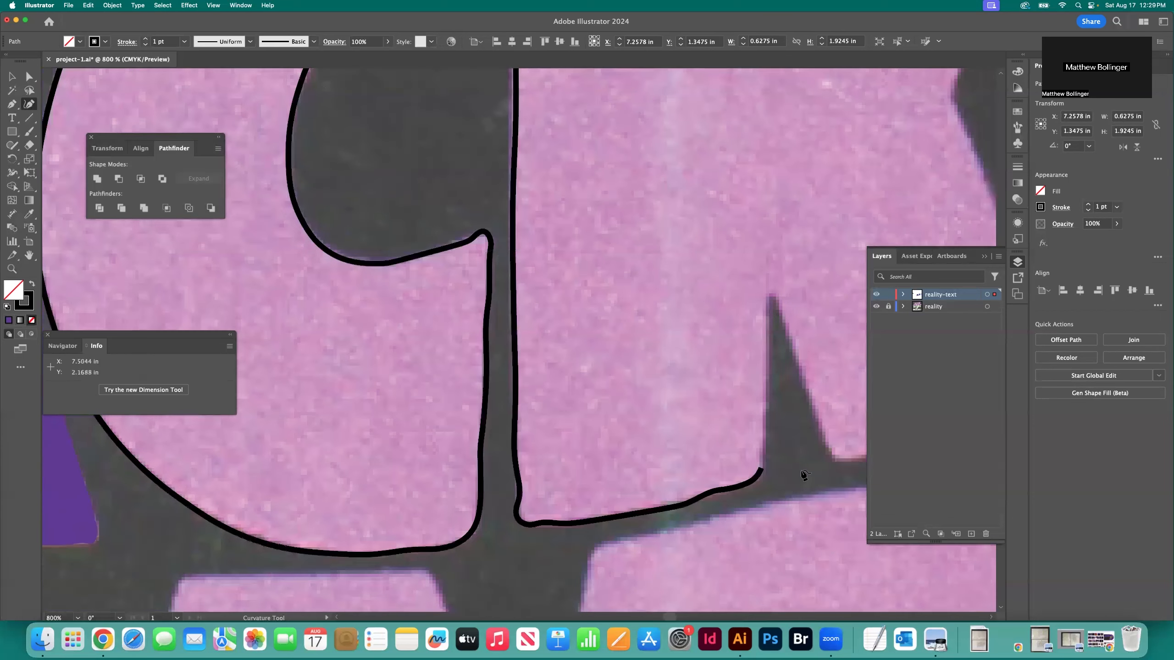
{"action": "left_click", "coordinate": [742, 450]}
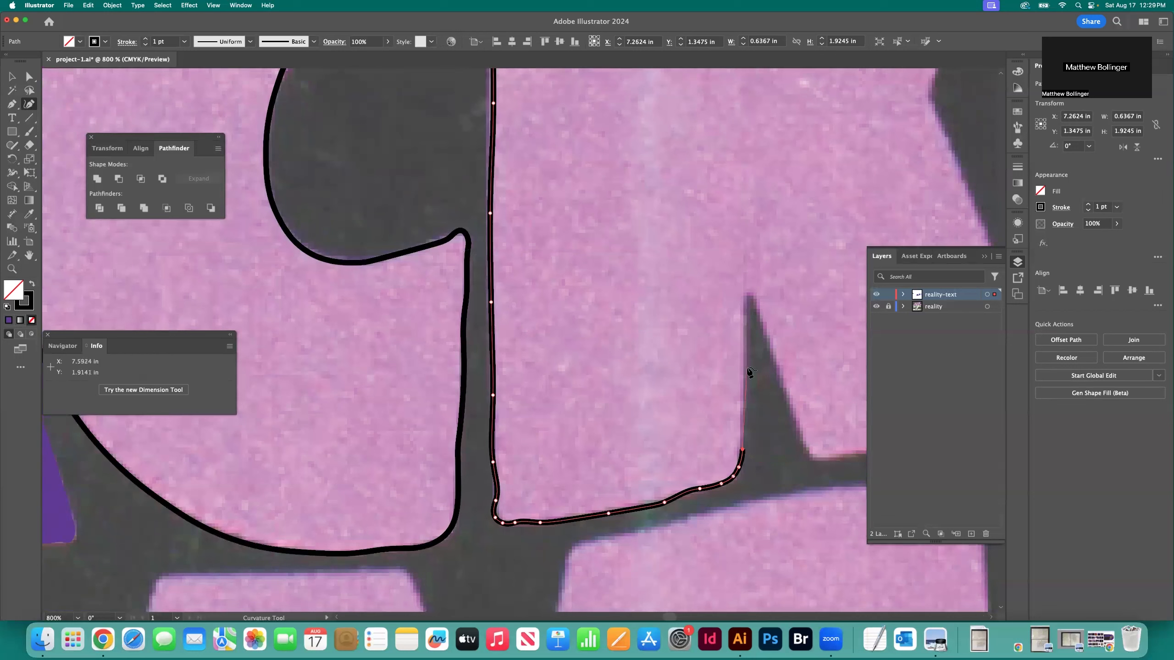
{"action": "left_click", "coordinate": [743, 367]}
{"action": "left_click", "coordinate": [743, 332]}
{"action": "left_click", "coordinate": [746, 310]}
{"action": "left_click", "coordinate": [745, 298]}
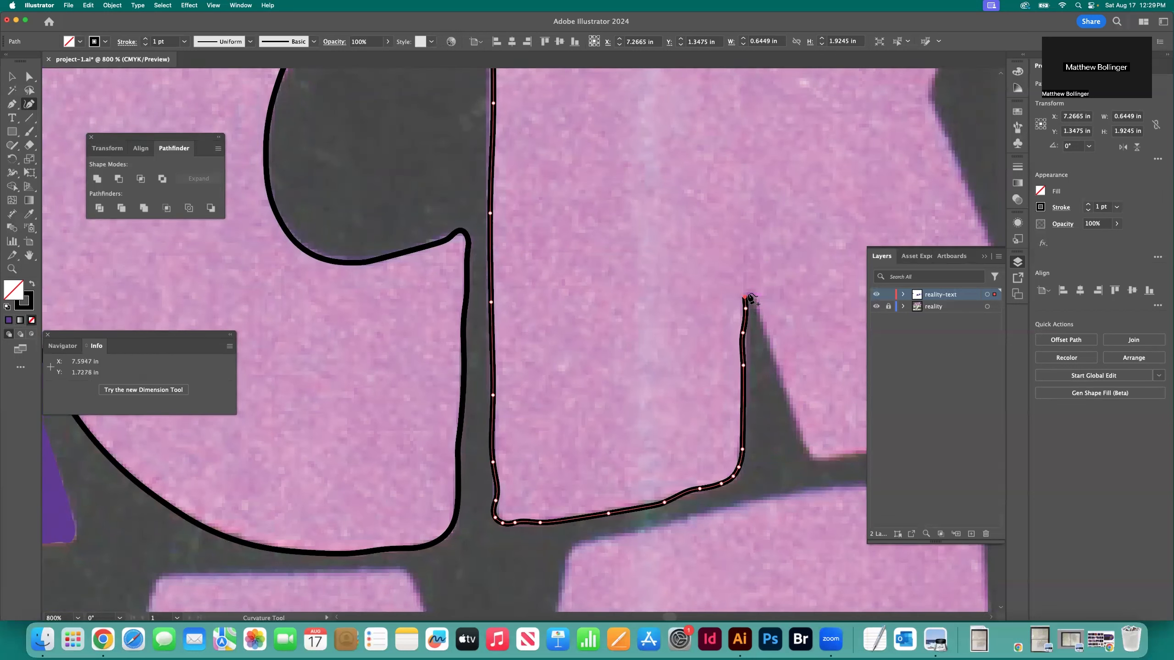
{"action": "left_click", "coordinate": [749, 294]}
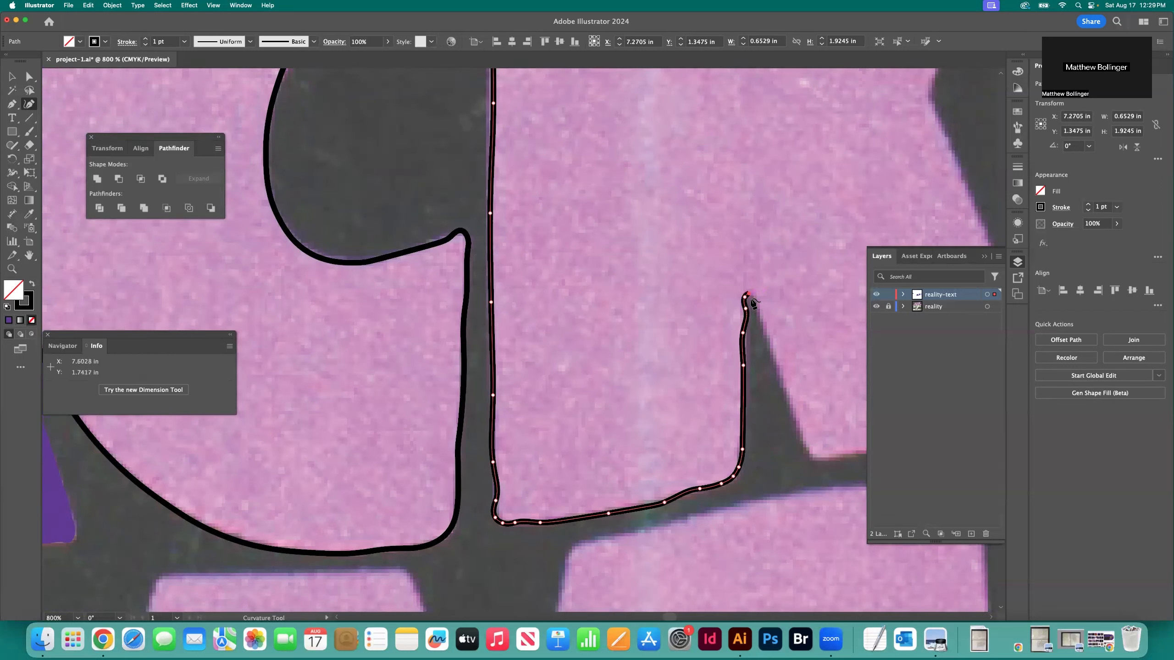
Trace the right side of the K's lower notch down to the leg's lower-left corner
{"action": "left_click", "coordinate": [768, 335]}
{"action": "left_click", "coordinate": [778, 382]}
{"action": "scroll", "coordinate": [763, 409], "scroll_direction": "right", "scroll_amount": 3}
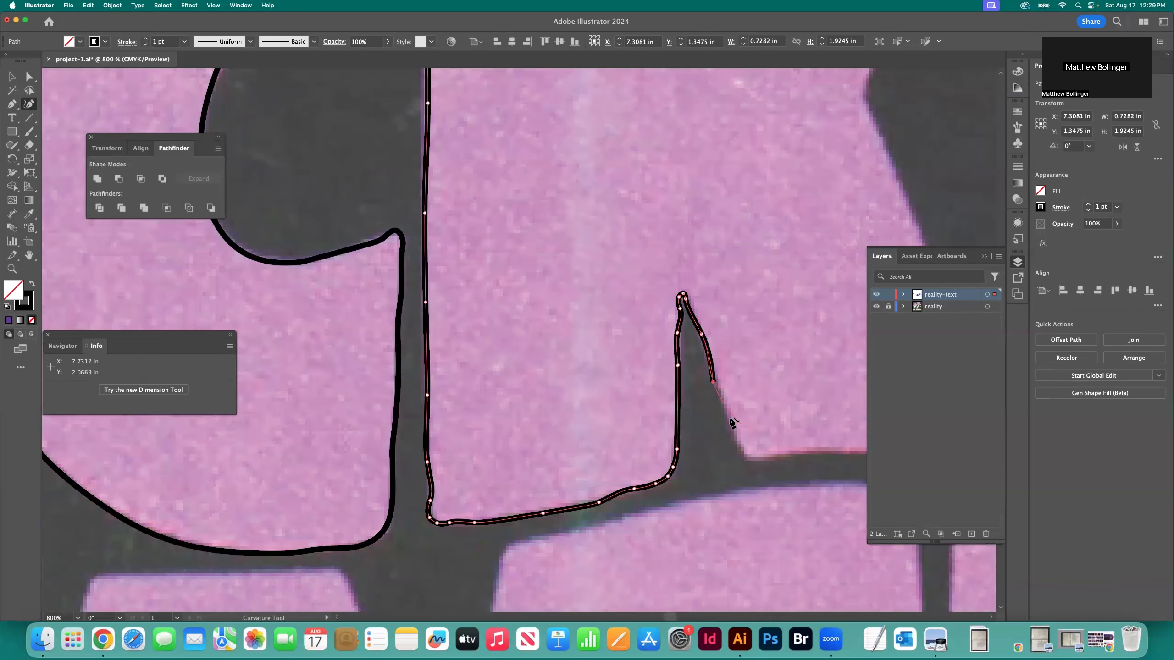
{"action": "left_click", "coordinate": [730, 419]}
{"action": "left_click", "coordinate": [739, 449]}
{"action": "left_click", "coordinate": [747, 458]}
Trace the bottom edge of the K's diagonal leg to its lower-right corner
{"action": "scroll", "coordinate": [748, 462], "scroll_direction": "right", "scroll_amount": 4}
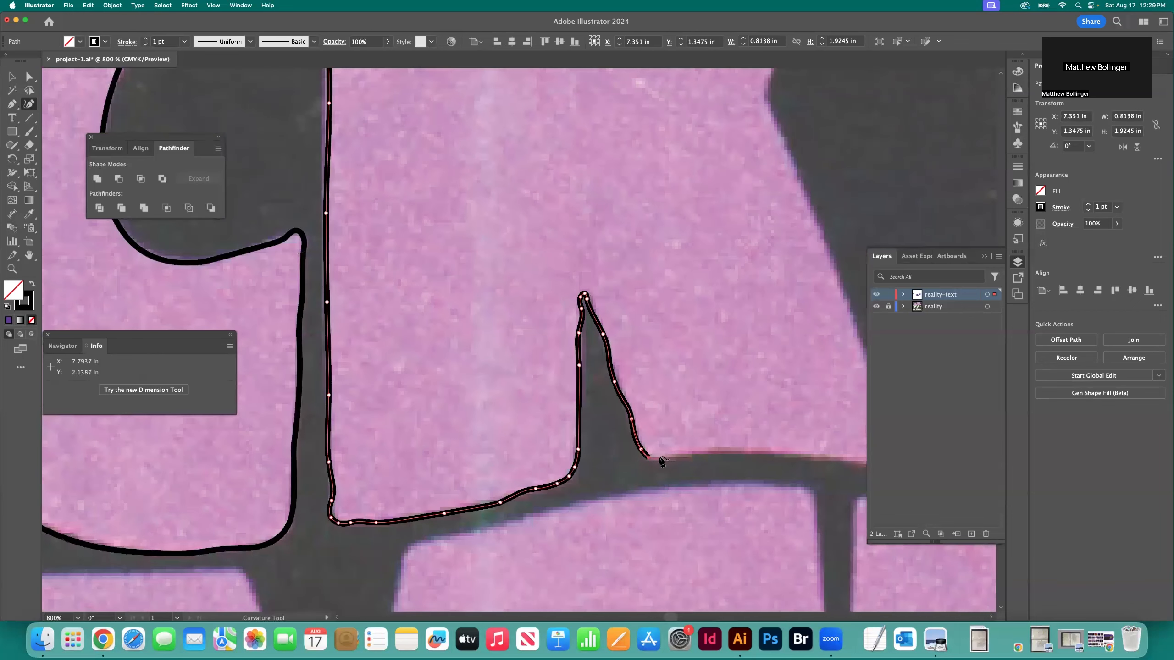
{"action": "left_click", "coordinate": [684, 455]}
{"action": "left_click", "coordinate": [727, 454]}
{"action": "left_click", "coordinate": [756, 454]}
{"action": "scroll", "coordinate": [758, 457], "scroll_direction": "right", "scroll_amount": 3}
{"action": "left_click", "coordinate": [725, 455]}
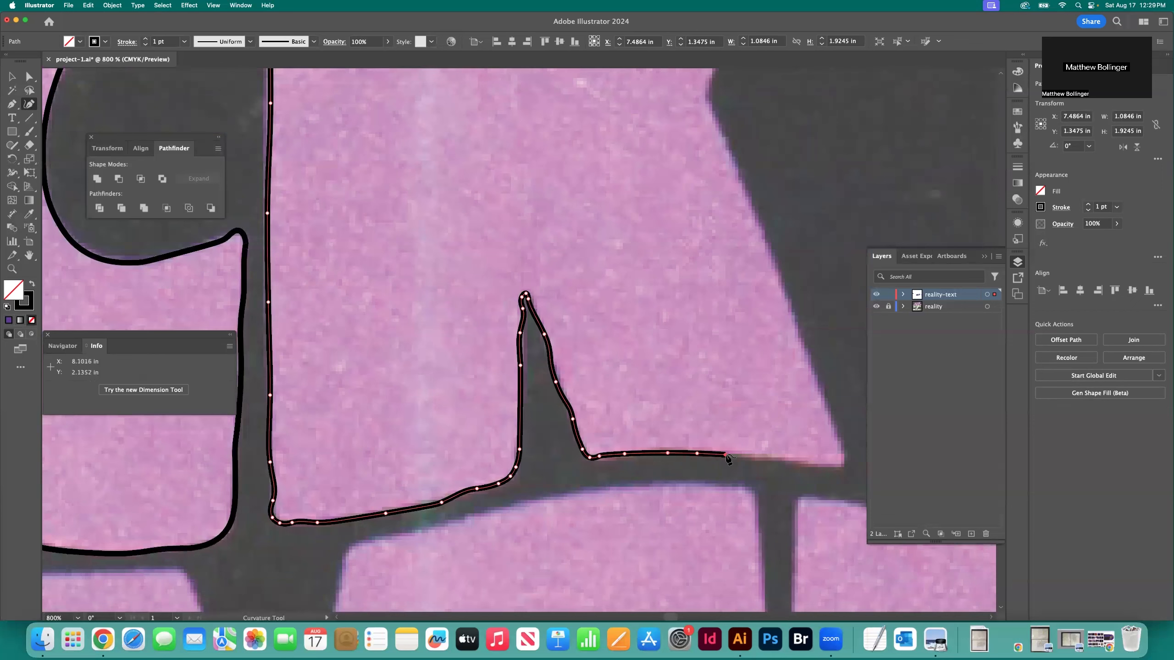
{"action": "left_click", "coordinate": [766, 459]}
{"action": "left_click", "coordinate": [816, 464]}
{"action": "left_click", "coordinate": [837, 466]}
{"action": "left_click", "coordinate": [844, 464]}
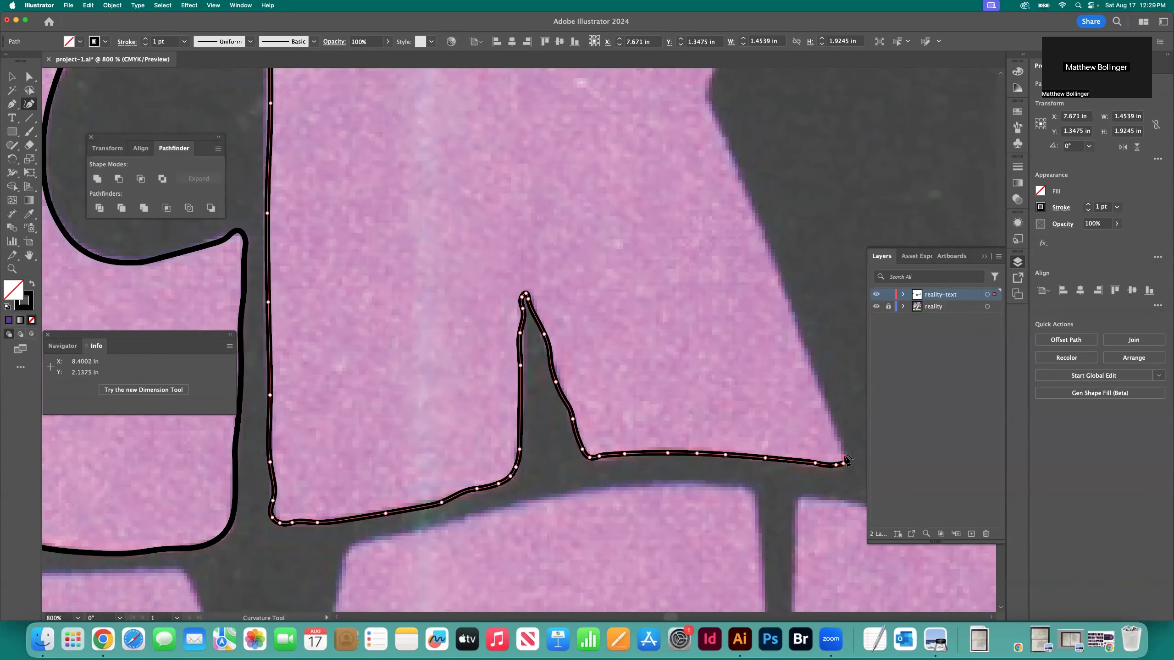
Trace the right edge of the K's diagonal leg up to the inward bend at the letter's waist
{"action": "left_click", "coordinate": [844, 455]}
{"action": "scroll", "coordinate": [845, 455], "scroll_direction": "up", "scroll_amount": 2}
{"action": "left_click", "coordinate": [835, 466]}
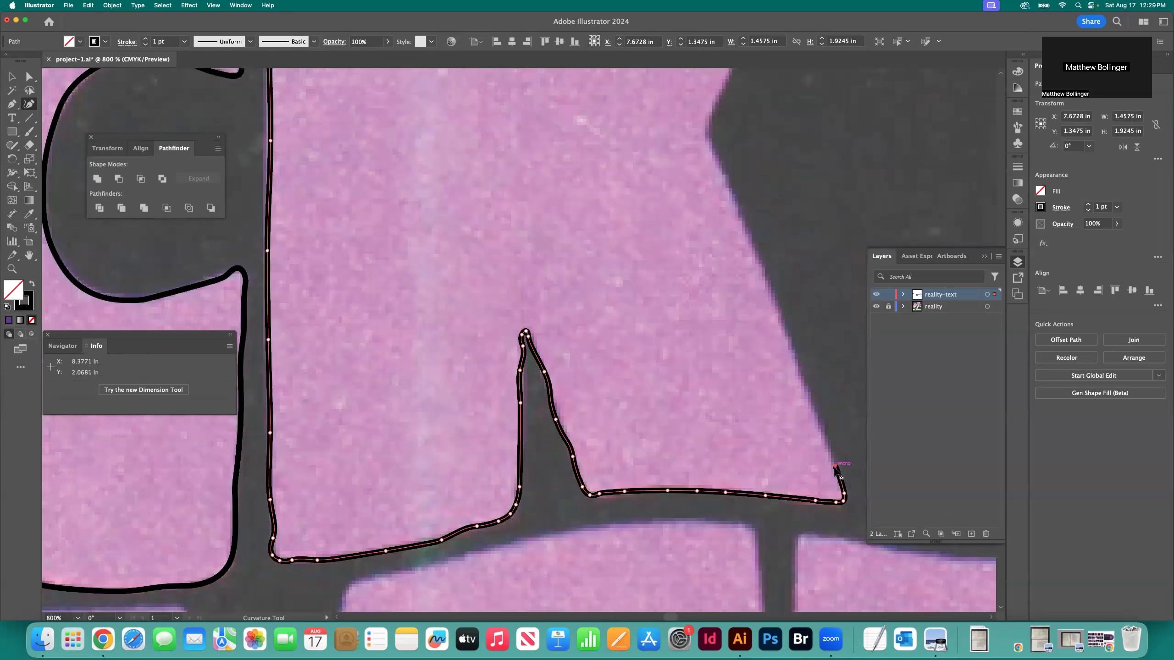
{"action": "left_click", "coordinate": [814, 406]}
{"action": "left_click", "coordinate": [780, 324]}
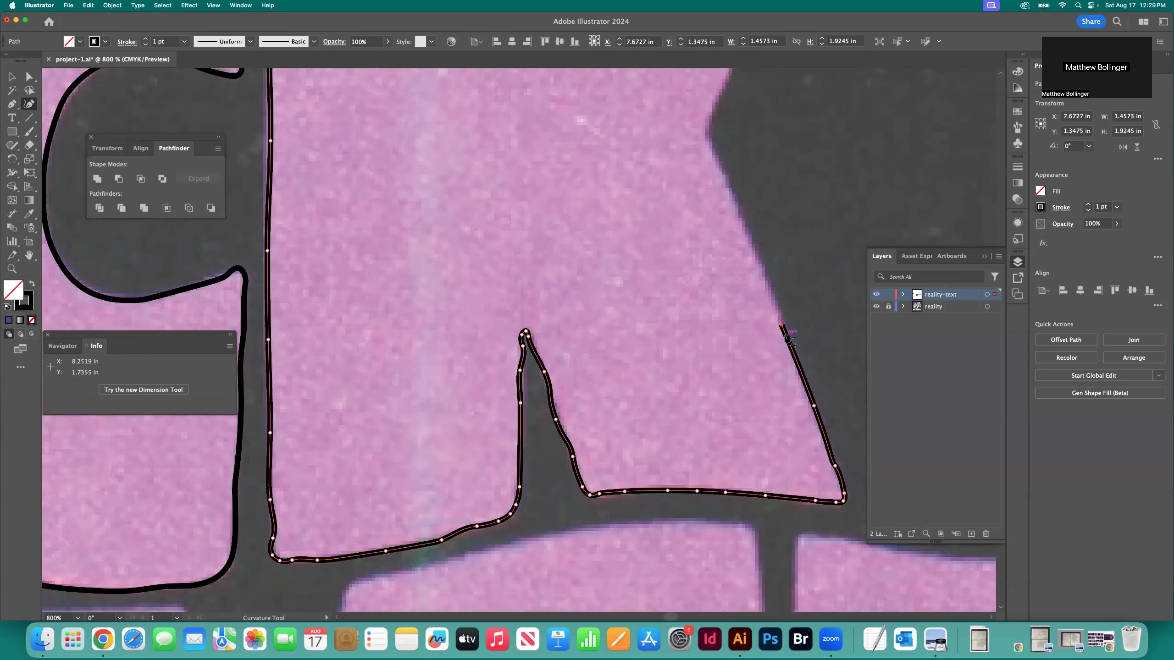
{"action": "scroll", "coordinate": [764, 329], "scroll_direction": "up", "scroll_amount": 3}
{"action": "left_click", "coordinate": [760, 326]}
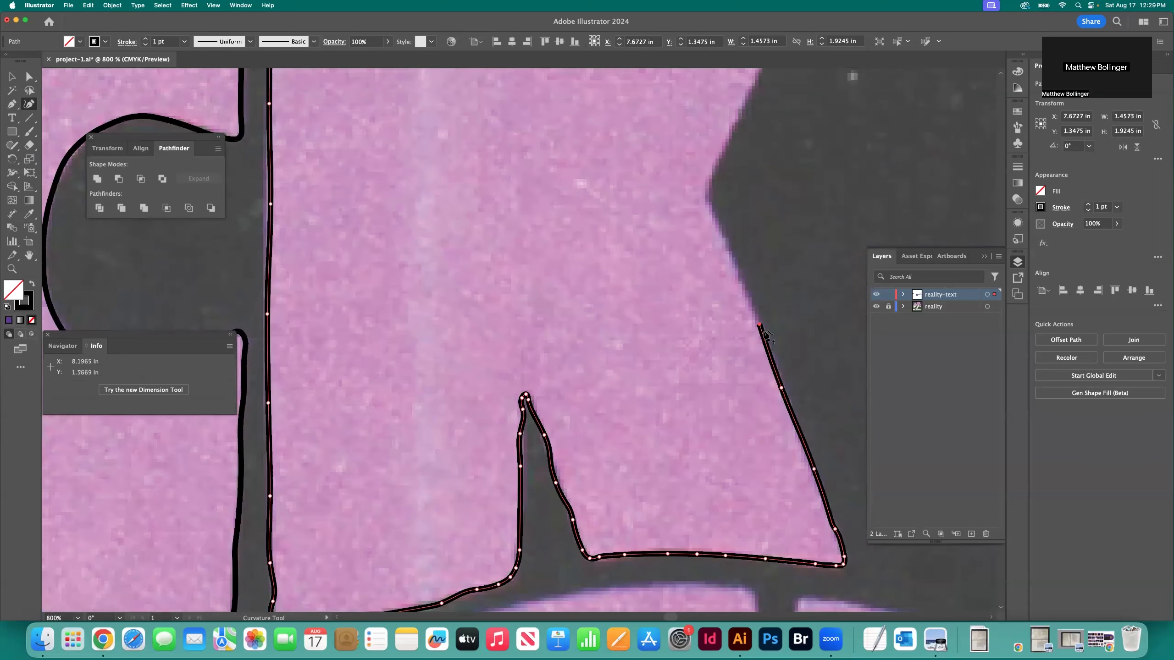
{"action": "left_click", "coordinate": [730, 253]}
{"action": "left_click", "coordinate": [719, 225]}
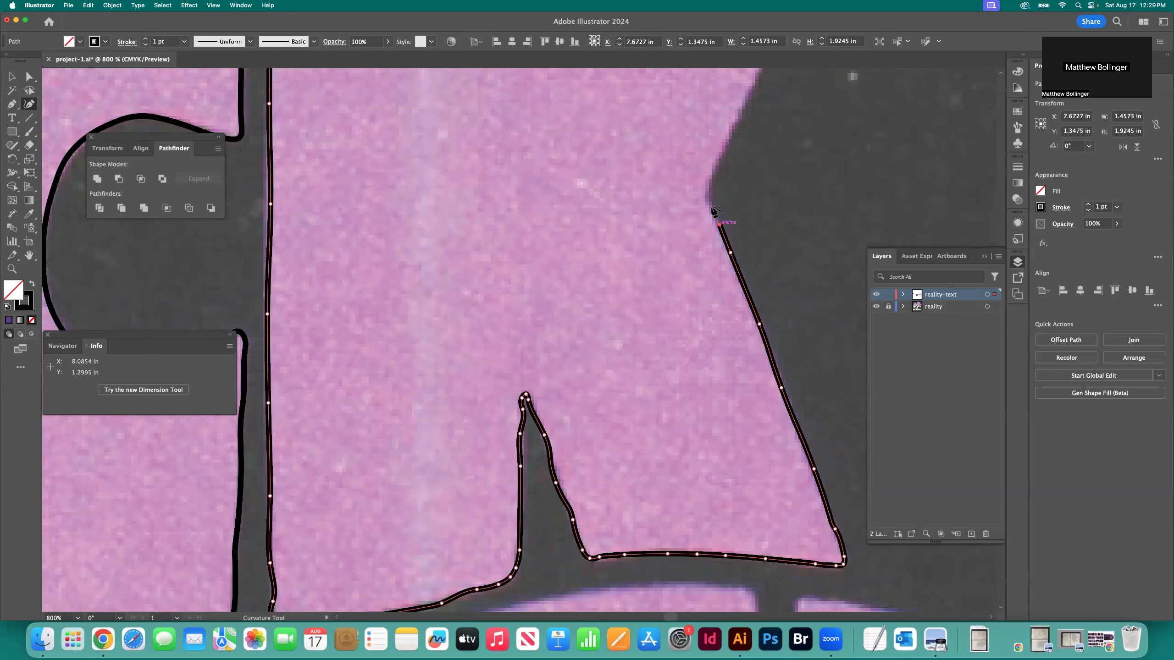
{"action": "left_click", "coordinate": [712, 208]}
{"action": "left_click", "coordinate": [707, 196]}
Trace from the K's waist up the right edge of its upper arm
{"action": "scroll", "coordinate": [717, 218], "scroll_direction": "up", "scroll_amount": 2}
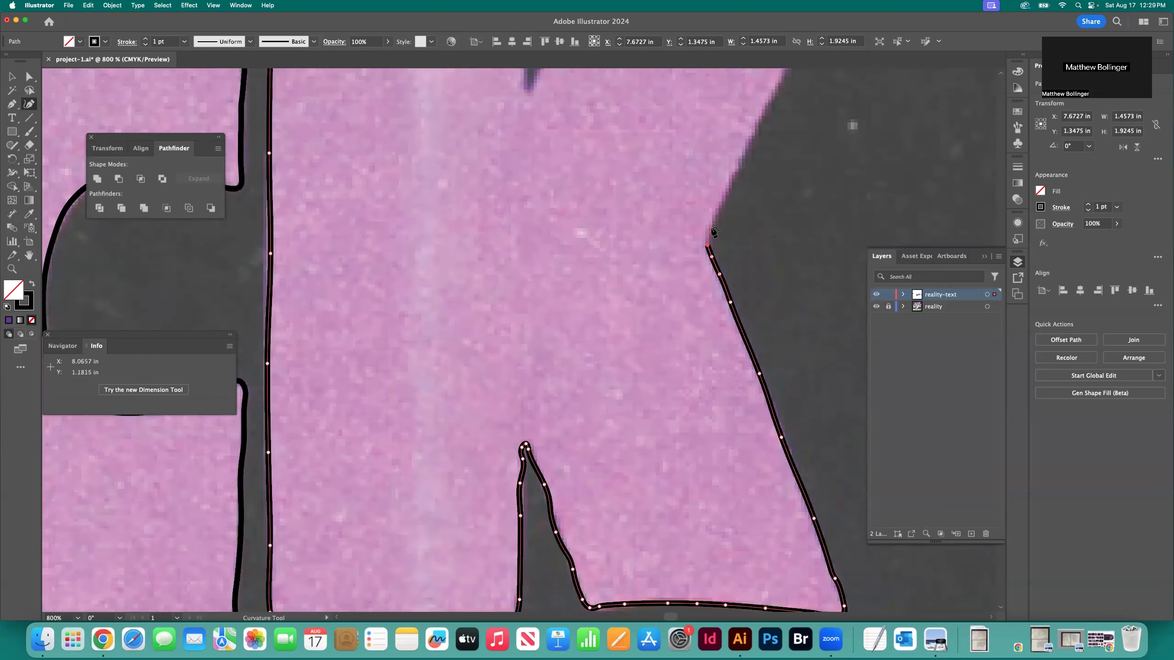
{"action": "left_click", "coordinate": [711, 228]}
{"action": "left_click", "coordinate": [724, 194]}
{"action": "scroll", "coordinate": [739, 191], "scroll_direction": "up", "scroll_amount": 2}
{"action": "left_click", "coordinate": [748, 187]}
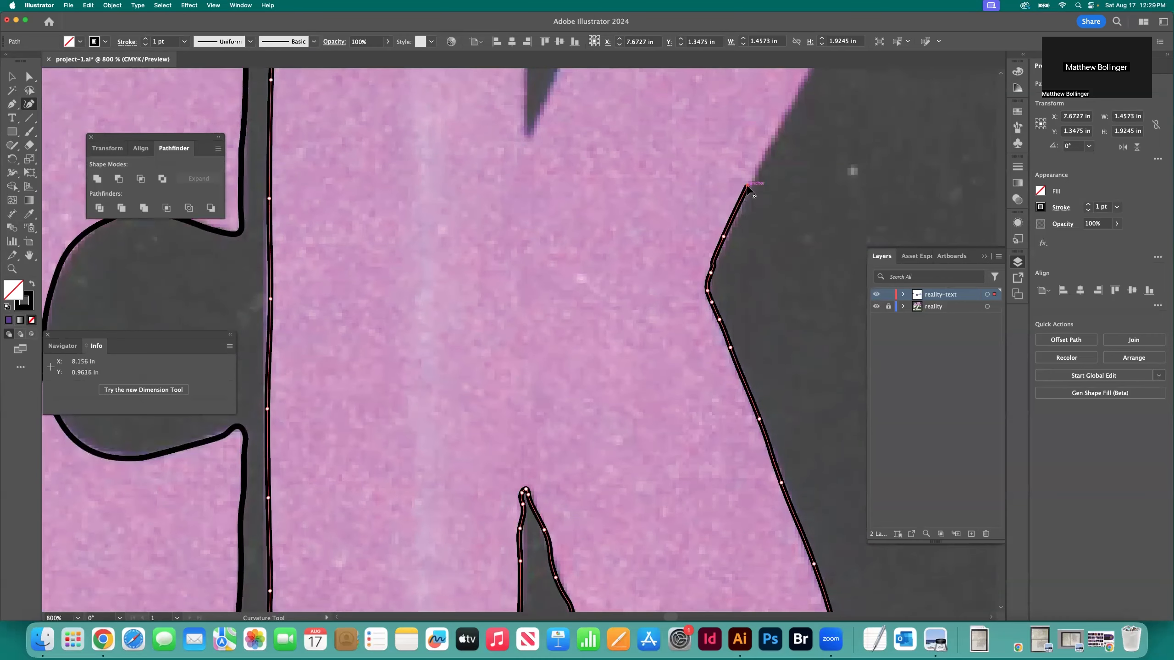
{"action": "scroll", "coordinate": [767, 187], "scroll_direction": "up", "scroll_amount": 3}
{"action": "left_click", "coordinate": [785, 184]}
{"action": "scroll", "coordinate": [783, 185], "scroll_direction": "up", "scroll_amount": 5}
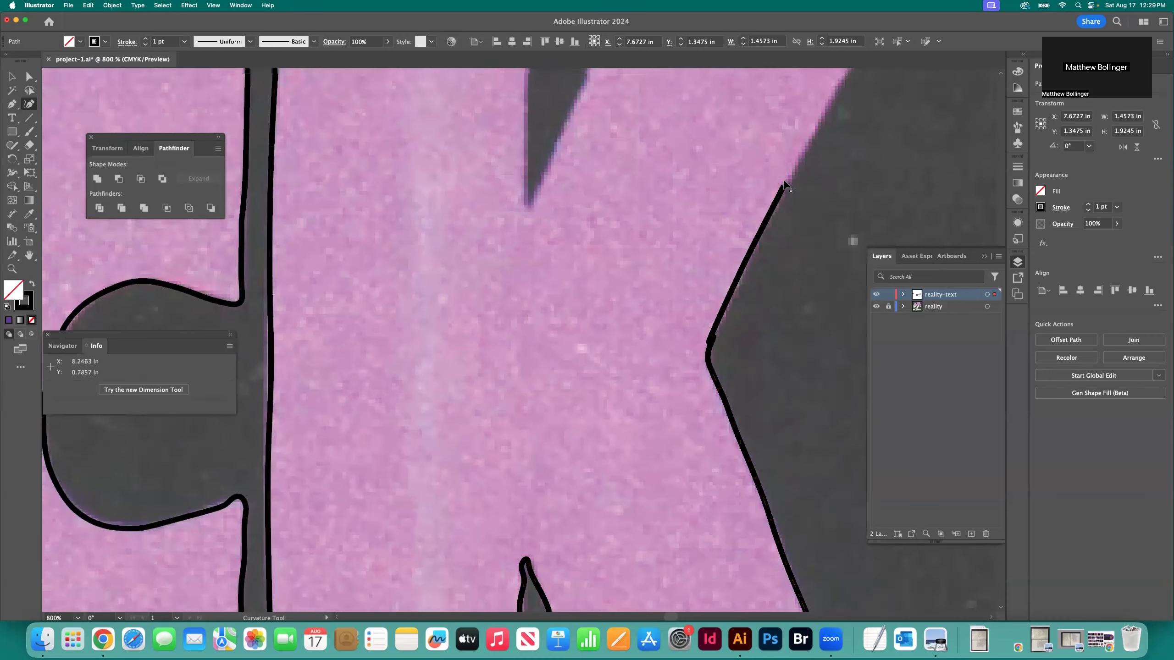
{"action": "scroll", "coordinate": [781, 185], "scroll_direction": "right", "scroll_amount": 2}
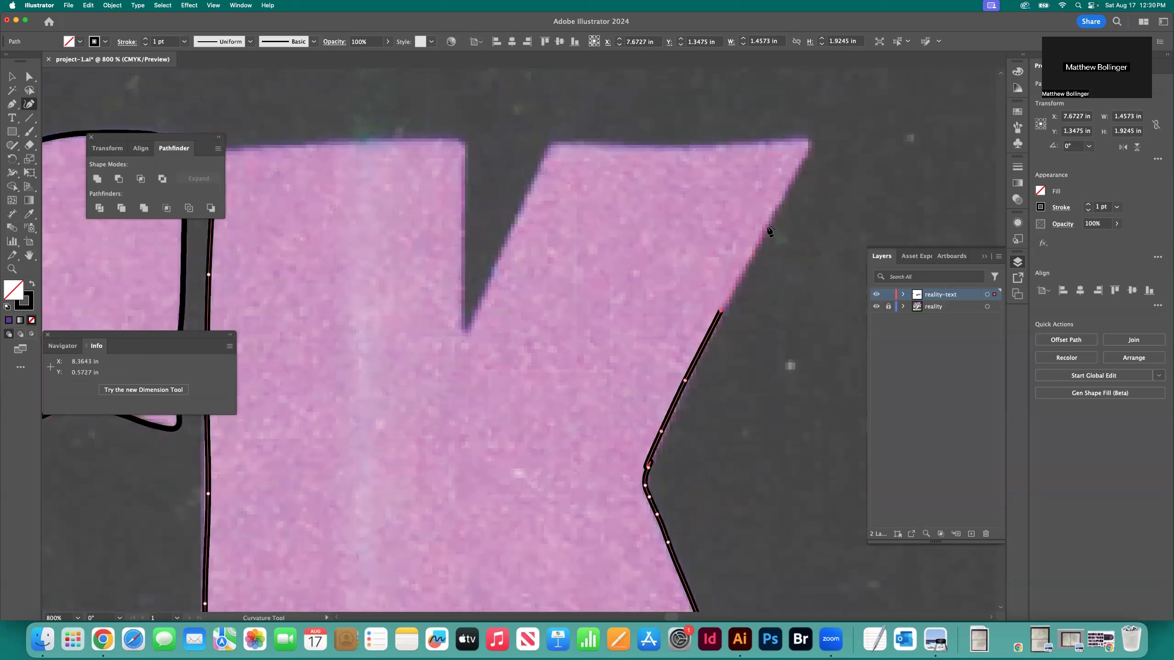
{"action": "left_click", "coordinate": [768, 227]}
{"action": "left_click", "coordinate": [794, 175]}
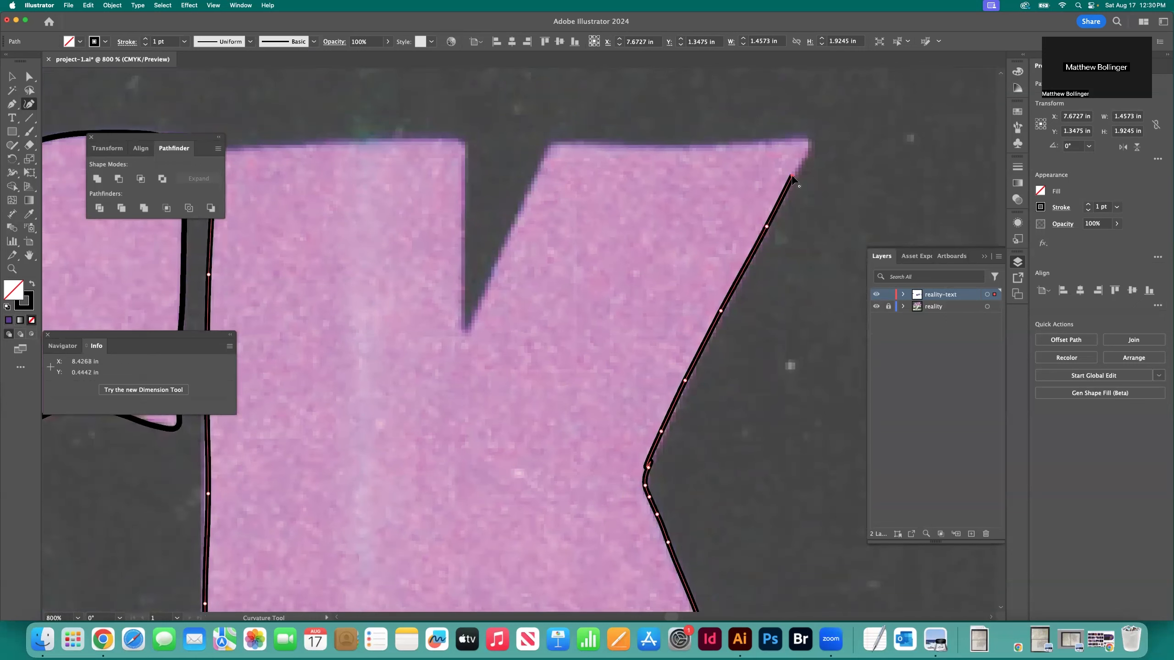
Trace around the upper arm's upper-right corner on the K and along its top edge to the upper-left corner
{"action": "left_click", "coordinate": [807, 152]}
{"action": "left_click", "coordinate": [806, 142]}
{"action": "left_click", "coordinate": [800, 139]}
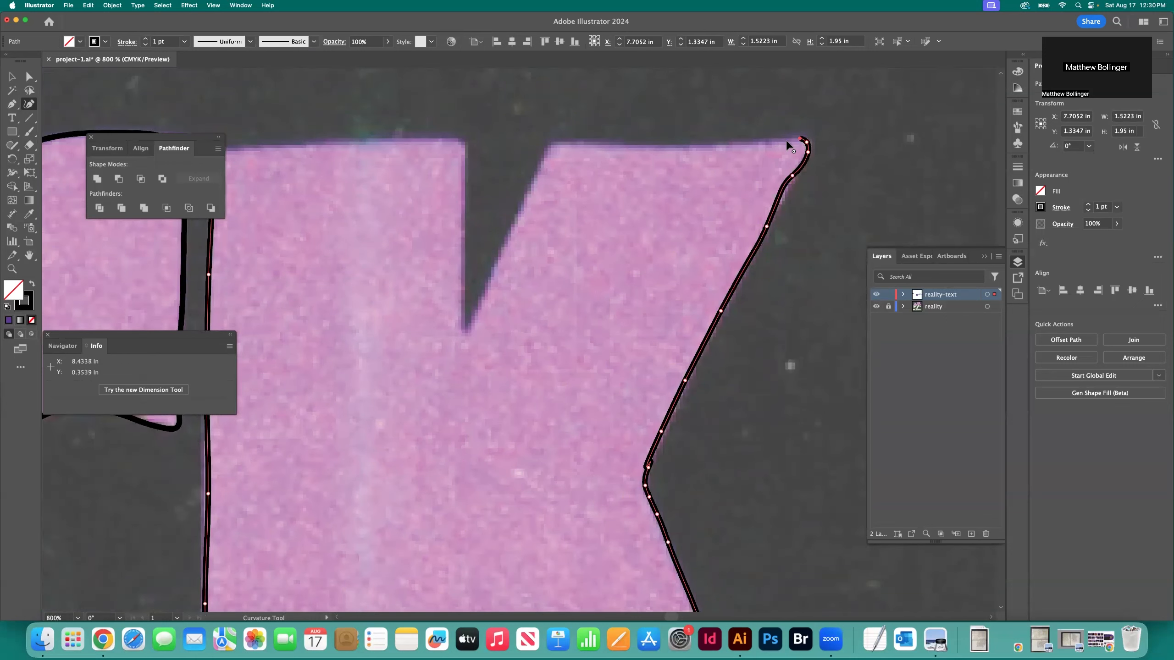
{"action": "left_click", "coordinate": [767, 143]}
{"action": "left_click", "coordinate": [724, 146]}
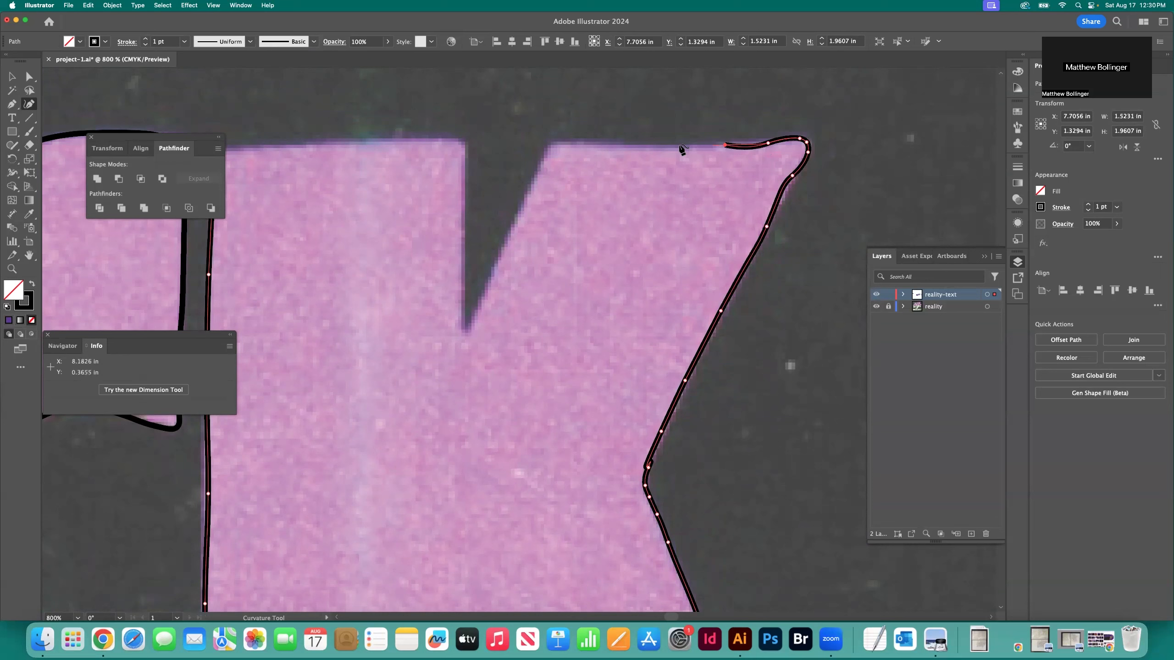
{"action": "left_click", "coordinate": [653, 146]}
{"action": "left_click", "coordinate": [606, 144]}
{"action": "left_click", "coordinate": [573, 145]}
{"action": "left_click", "coordinate": [551, 143]}
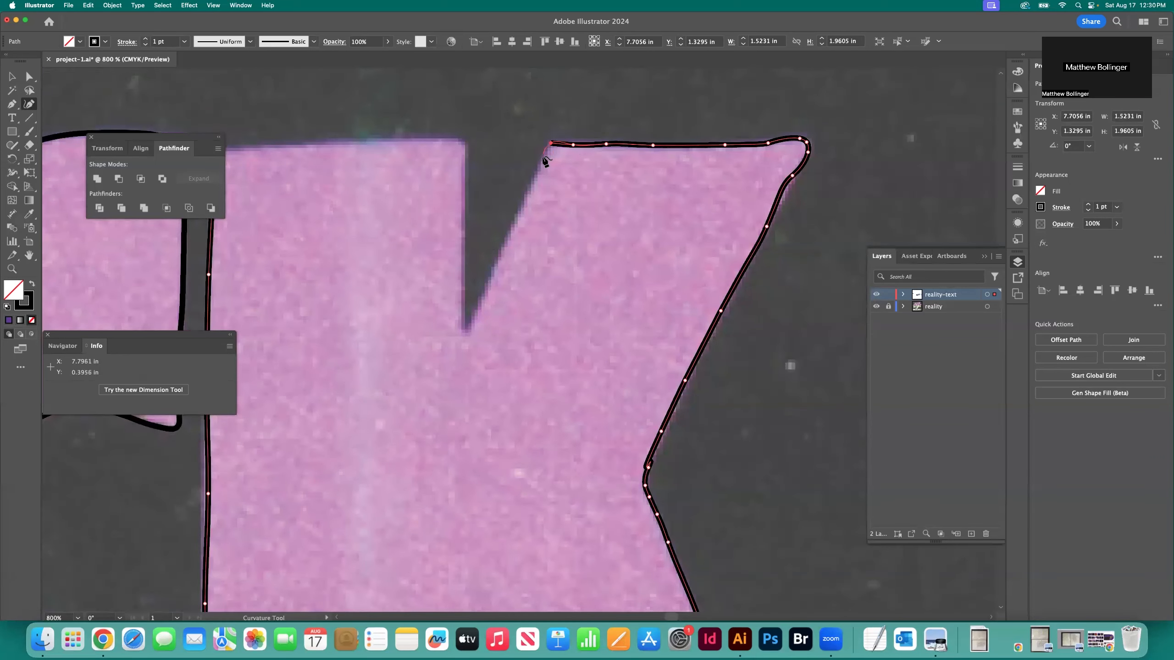
Trace down the inner edge of the K's upper arm and around the bottom of the notch beside the stem
{"action": "left_click", "coordinate": [544, 149]}
{"action": "left_click", "coordinate": [529, 196]}
{"action": "left_click", "coordinate": [518, 220]}
{"action": "left_click", "coordinate": [501, 262]}
{"action": "left_click", "coordinate": [486, 295]}
{"action": "left_click", "coordinate": [471, 326]}
{"action": "left_click", "coordinate": [462, 329]}
{"action": "left_click", "coordinate": [462, 317]}
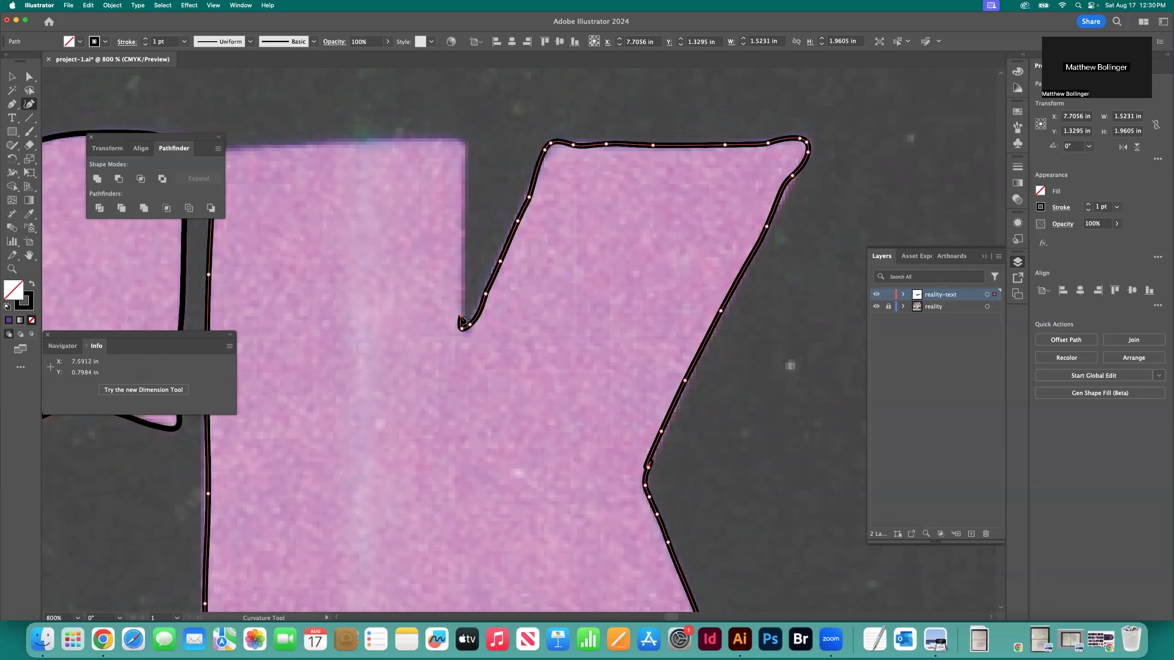
Trace from the notch up the right edge of the K's stem and around its upper-right corner
{"action": "left_click", "coordinate": [462, 271]}
{"action": "left_click", "coordinate": [464, 195]}
{"action": "left_click", "coordinate": [464, 151]}
{"action": "left_click", "coordinate": [463, 142]}
{"action": "left_click", "coordinate": [445, 140]}
Trace the top edge of the K's stem to its upper-left corner, close the outline at its starting point and deselect it
{"action": "scroll", "coordinate": [466, 145], "scroll_direction": "left", "scroll_amount": 5}
{"action": "left_click", "coordinate": [485, 140]}
{"action": "left_click", "coordinate": [431, 143]}
{"action": "left_click", "coordinate": [379, 147]}
{"action": "left_click", "coordinate": [349, 149]}
{"action": "left_click", "coordinate": [319, 149]}
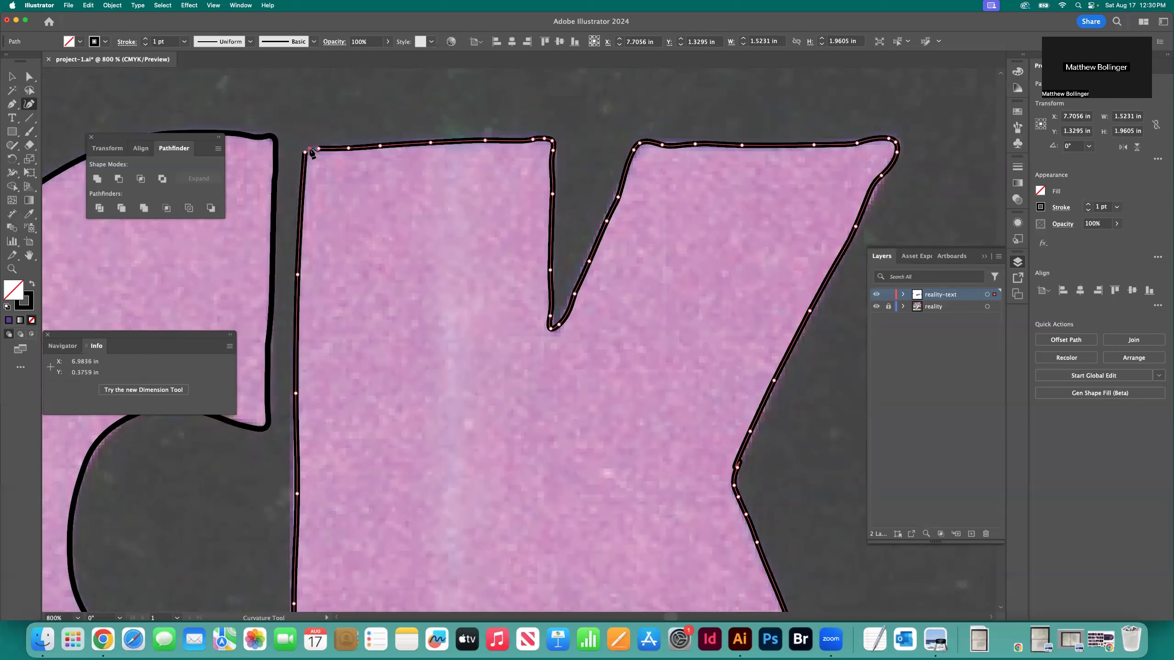
{"action": "left_click", "coordinate": [307, 152]}
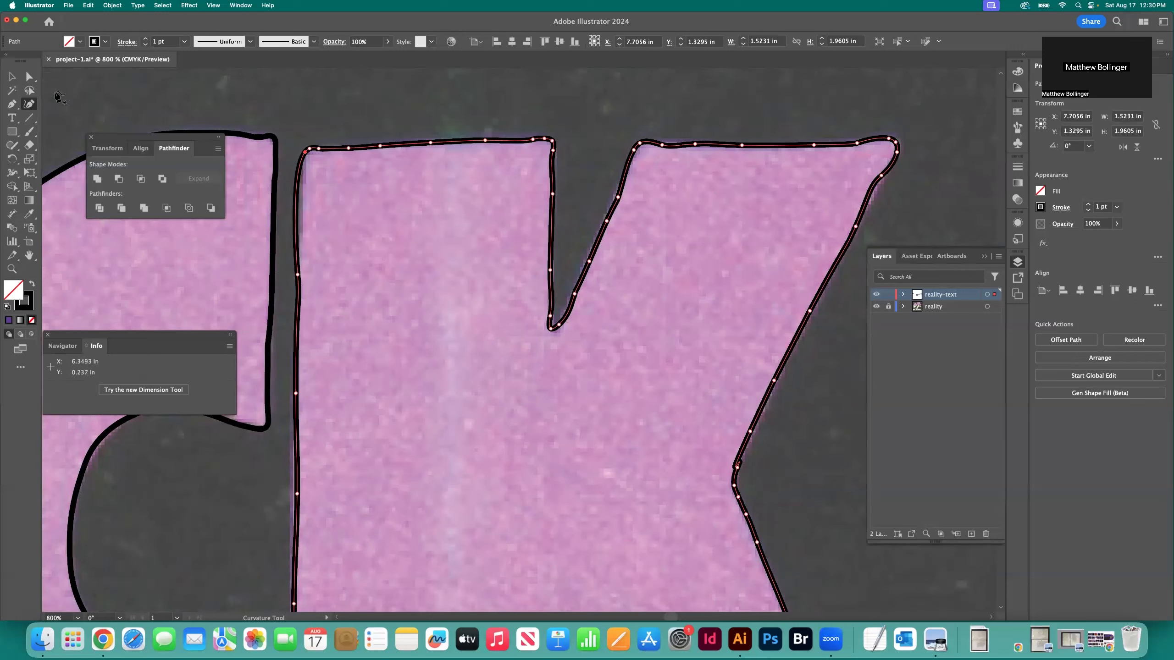
{"action": "left_click", "coordinate": [12, 77]}
{"action": "left_click", "coordinate": [296, 100]}
Start outlining the S of SABBATH with the Curvature tool at its upper-right tip and trace its top edge toward the left
{"action": "key", "text": "super+minus"}
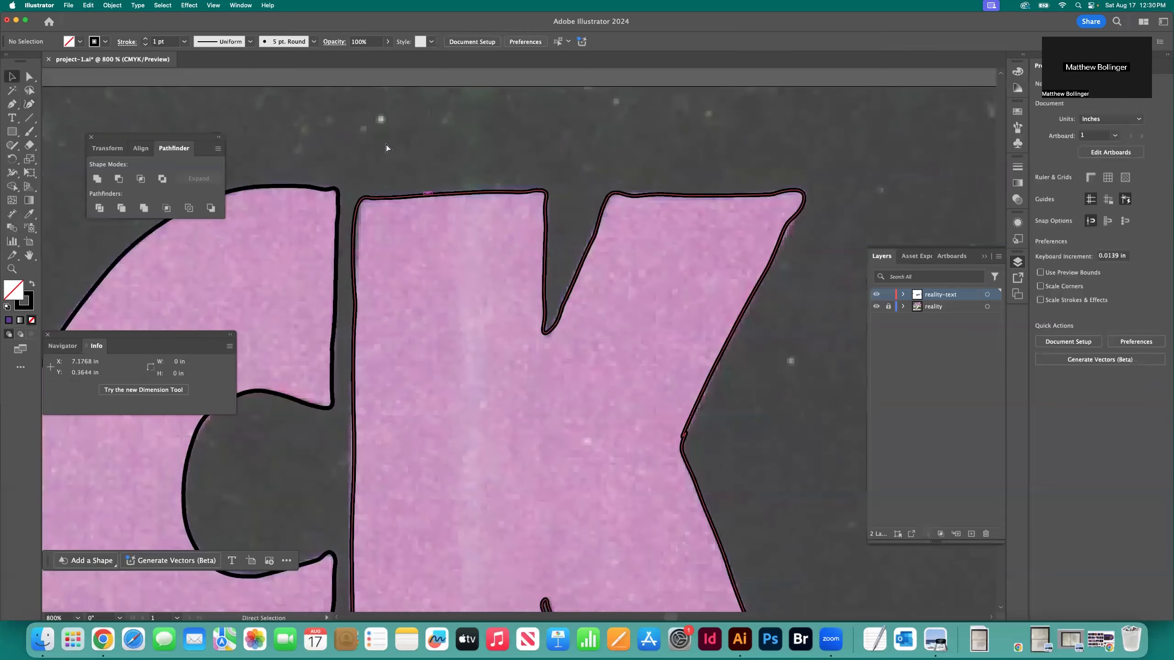
{"action": "key", "text": "super+minus"}
{"action": "key", "text": "super+minus"}
{"action": "scroll", "coordinate": [393, 158], "scroll_direction": "down", "scroll_amount": 4}
{"action": "scroll", "coordinate": [392, 158], "scroll_direction": "left", "scroll_amount": 5}
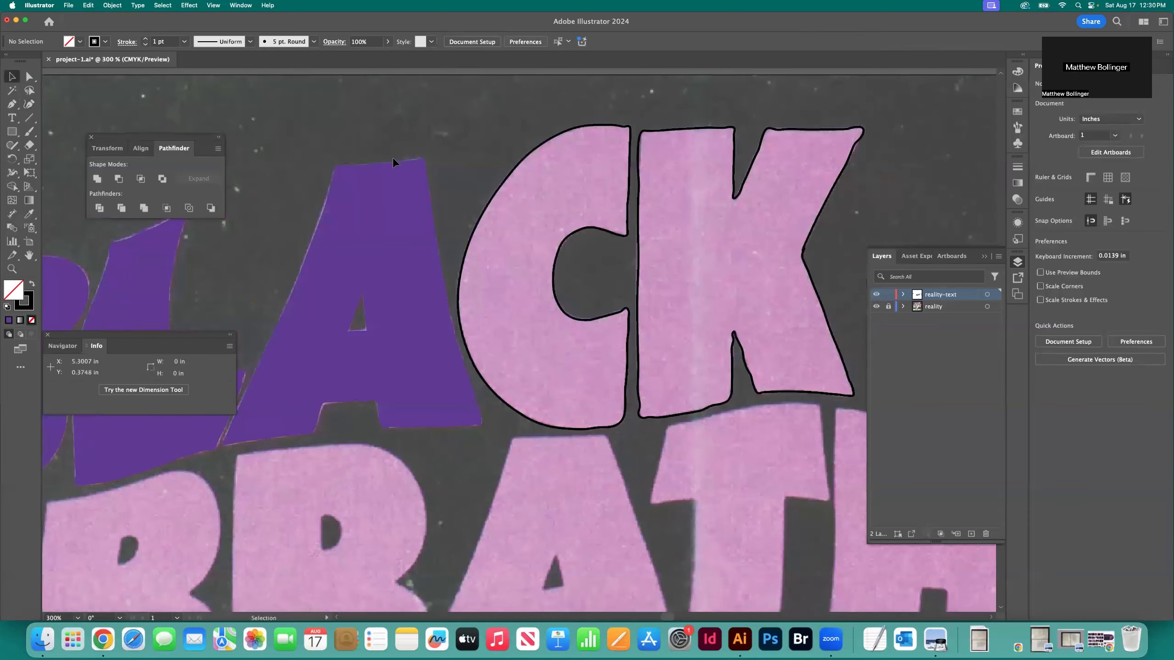
{"action": "scroll", "coordinate": [392, 158], "scroll_direction": "down", "scroll_amount": 3}
{"action": "scroll", "coordinate": [393, 157], "scroll_direction": "left", "scroll_amount": 4}
{"action": "scroll", "coordinate": [392, 157], "scroll_direction": "left", "scroll_amount": 8}
{"action": "scroll", "coordinate": [391, 156], "scroll_direction": "down", "scroll_amount": 2}
{"action": "scroll", "coordinate": [393, 159], "scroll_direction": "down", "scroll_amount": 2}
{"action": "scroll", "coordinate": [398, 165], "scroll_direction": "down", "scroll_amount": 2}
{"action": "scroll", "coordinate": [398, 164], "scroll_direction": "left", "scroll_amount": 3}
{"action": "scroll", "coordinate": [408, 206], "scroll_direction": "down", "scroll_amount": 1}
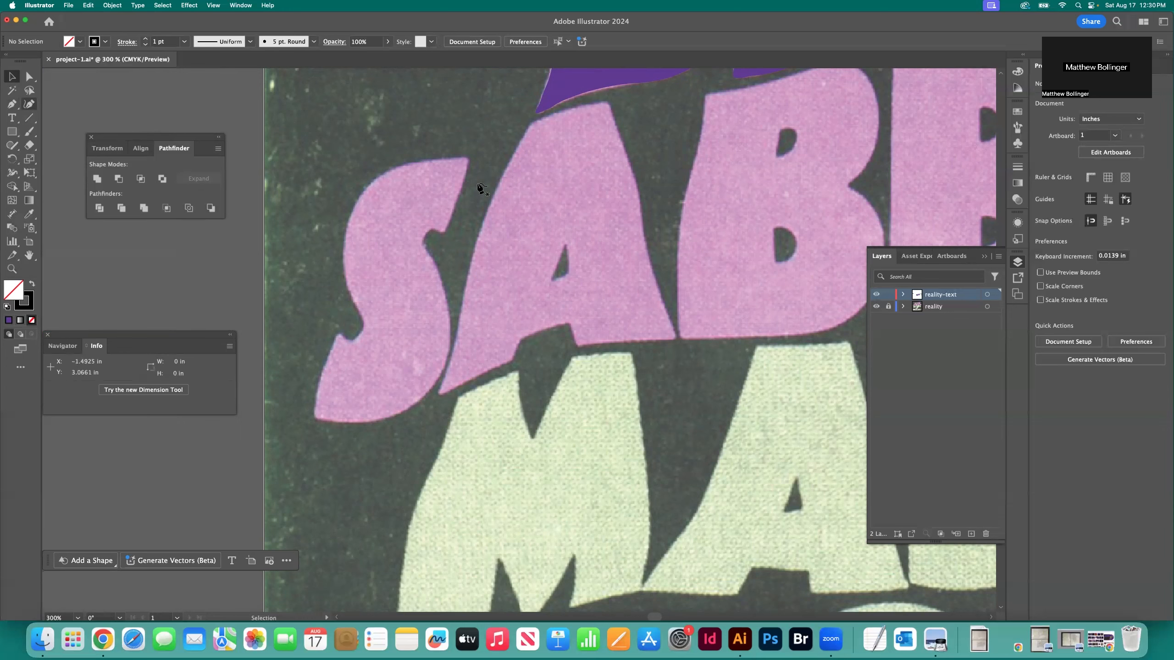
{"action": "key", "text": "super+equal"}
{"action": "key", "text": "super+equal"}
{"action": "key", "text": "super+equal"}
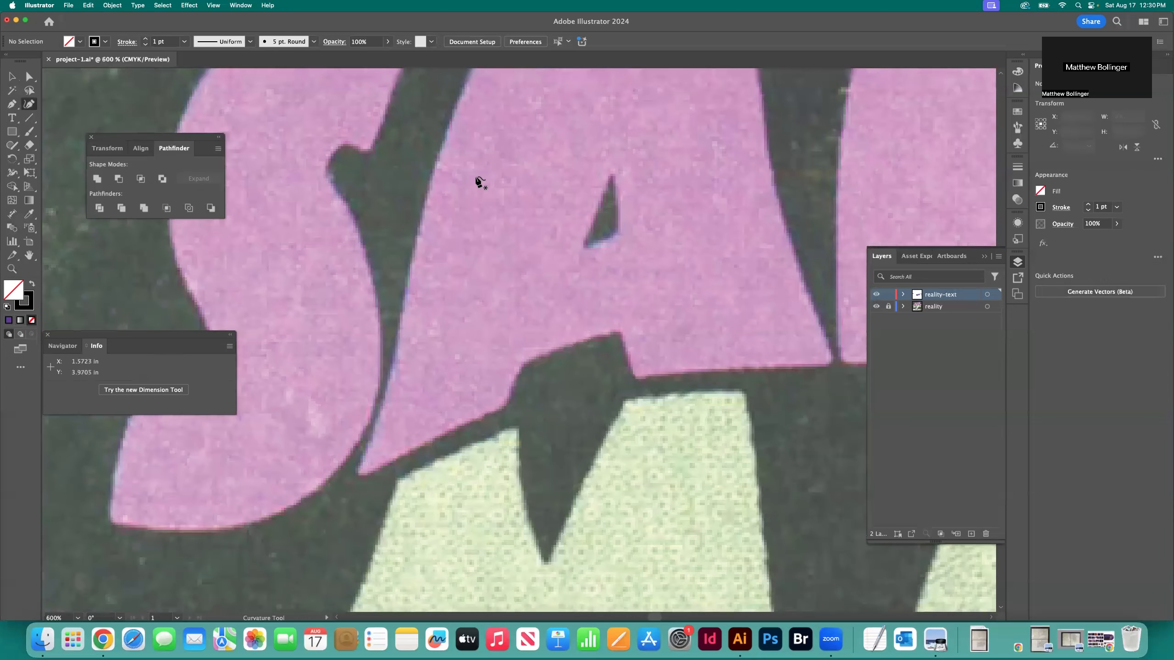
{"action": "scroll", "coordinate": [480, 183], "scroll_direction": "up", "scroll_amount": 5}
{"action": "scroll", "coordinate": [481, 183], "scroll_direction": "left", "scroll_amount": 4}
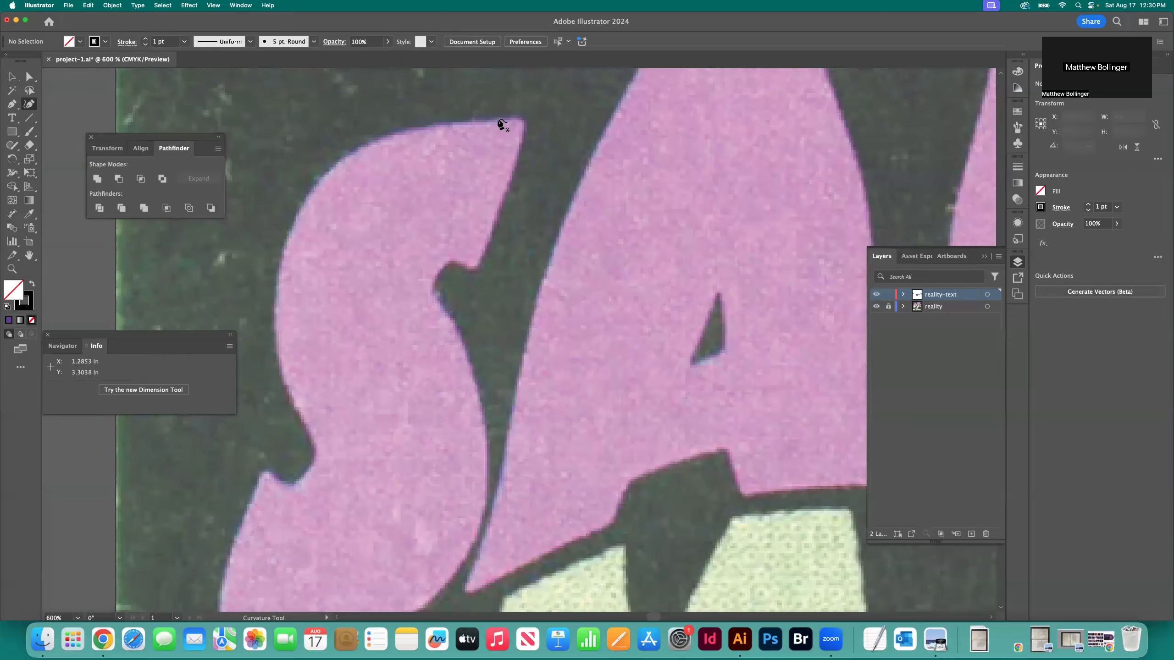
{"action": "left_click", "coordinate": [497, 120]}
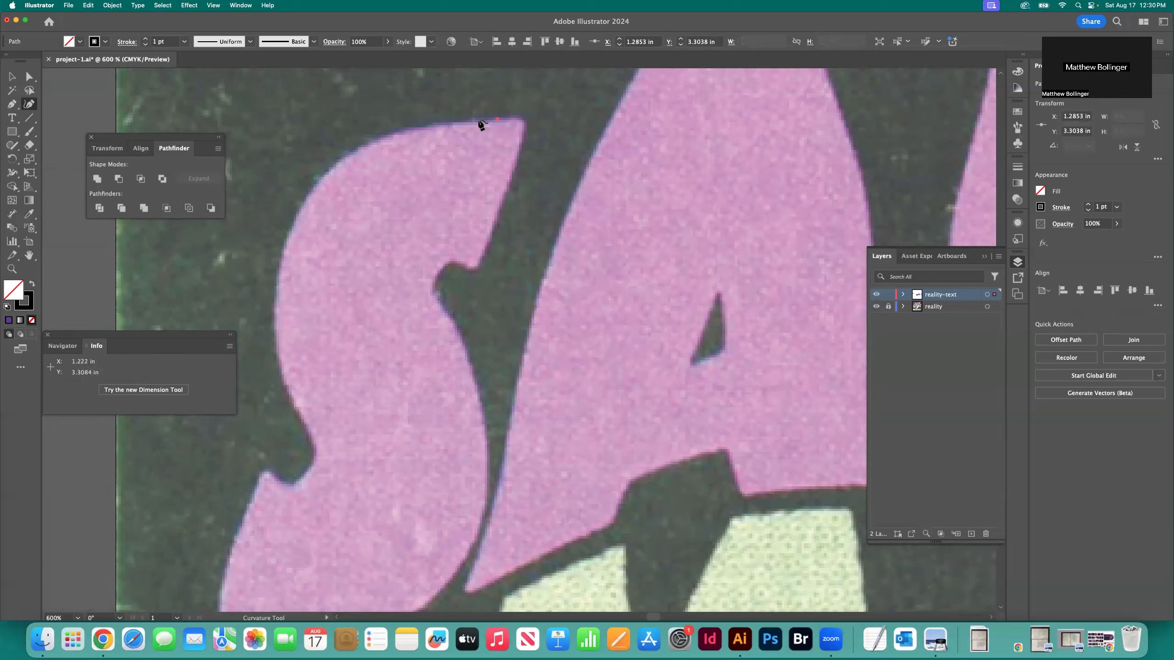
{"action": "key", "text": "super+z"}
{"action": "left_click", "coordinate": [522, 120]}
{"action": "left_click", "coordinate": [502, 119]}
{"action": "left_click", "coordinate": [456, 123]}
{"action": "left_click", "coordinate": [395, 131]}
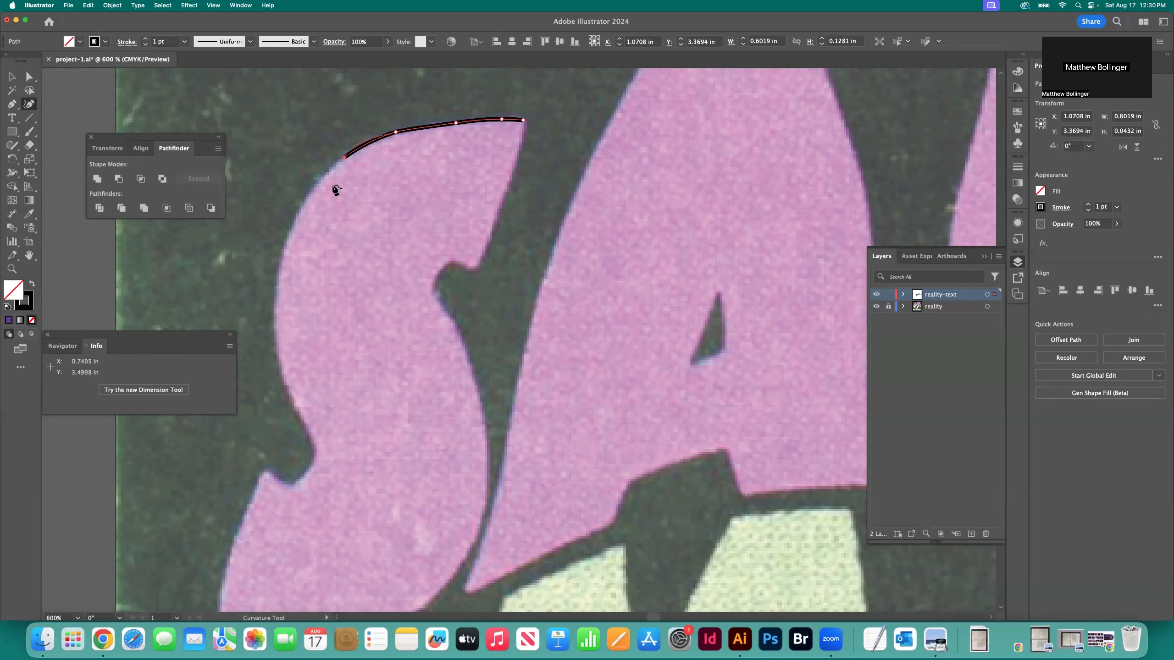
Trace the outer left curve of the S's upper bowl down to just above the left notch
{"action": "left_click", "coordinate": [309, 193]}
{"action": "scroll", "coordinate": [313, 198], "scroll_direction": "down", "scroll_amount": 3}
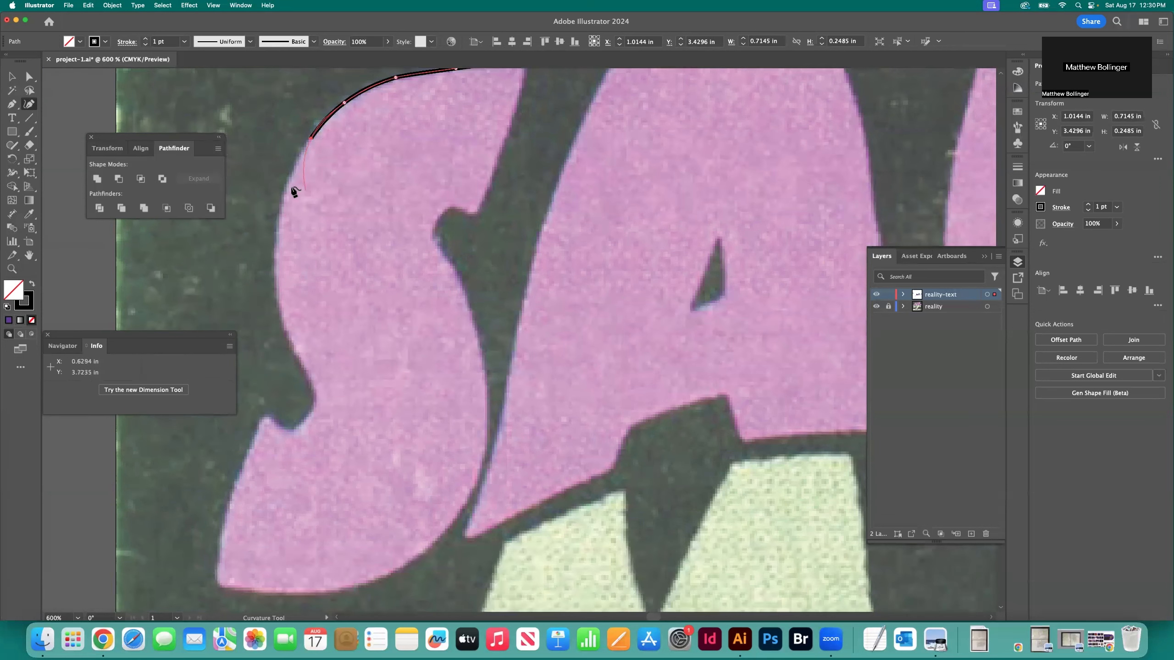
{"action": "left_click", "coordinate": [288, 185]}
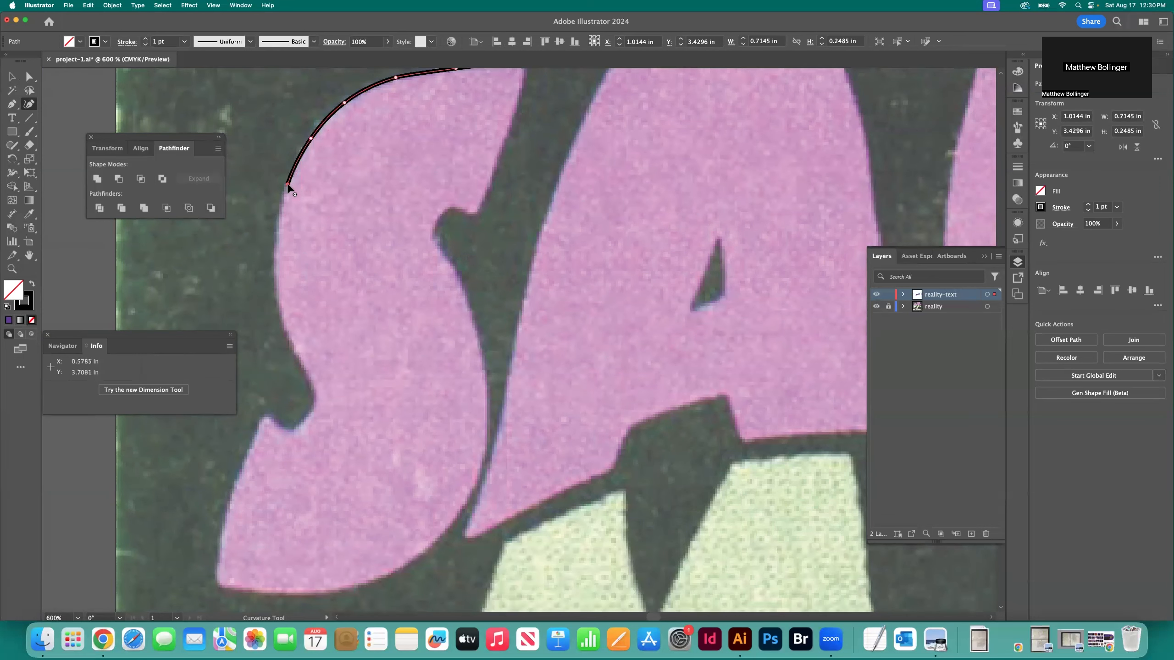
{"action": "left_click", "coordinate": [280, 215]}
{"action": "left_click", "coordinate": [276, 256]}
{"action": "left_click", "coordinate": [282, 313]}
{"action": "left_click", "coordinate": [291, 339]}
{"action": "left_click", "coordinate": [301, 363]}
{"action": "left_click", "coordinate": [309, 376]}
Trace around the left notch of the S to the tip of its lower terminal
{"action": "left_click", "coordinate": [315, 392]}
{"action": "left_click", "coordinate": [313, 407]}
{"action": "left_click", "coordinate": [306, 420]}
{"action": "left_click", "coordinate": [292, 428]}
{"action": "left_click", "coordinate": [281, 425]}
{"action": "left_click", "coordinate": [272, 421]}
{"action": "left_click", "coordinate": [267, 415]}
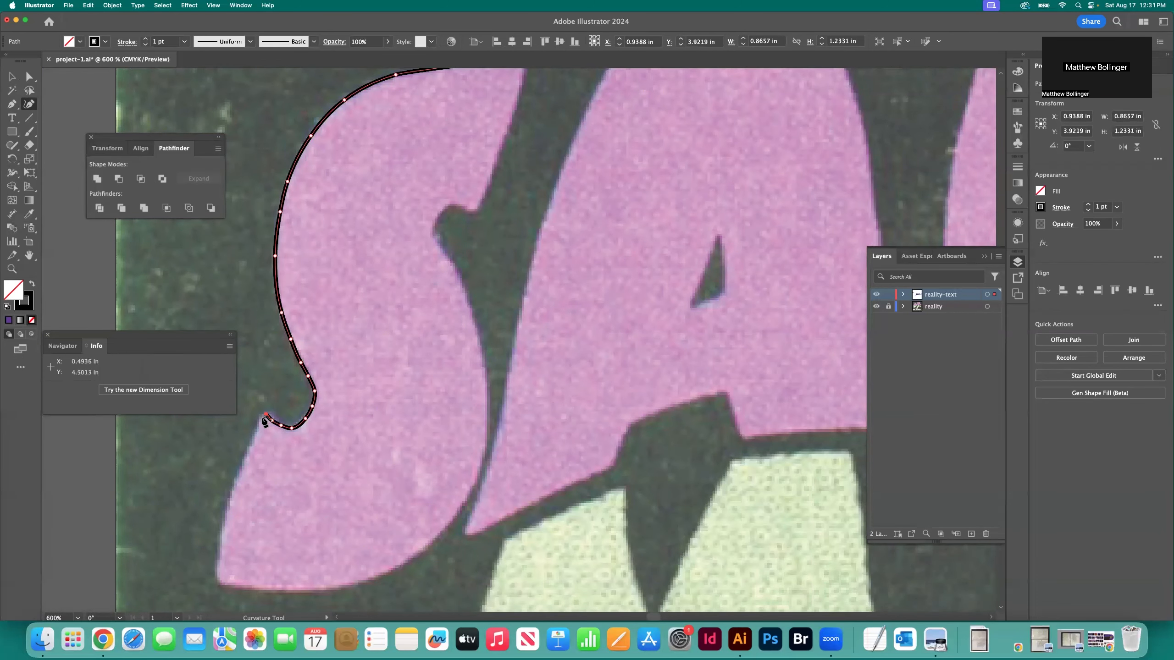
Trace down the left edge of the S's lower terminal toward its lower-left corner
{"action": "left_click", "coordinate": [261, 421]}
{"action": "scroll", "coordinate": [260, 430], "scroll_direction": "up", "scroll_amount": 1}
{"action": "left_click", "coordinate": [257, 435]}
{"action": "left_click", "coordinate": [251, 448]}
{"action": "left_click", "coordinate": [246, 460]}
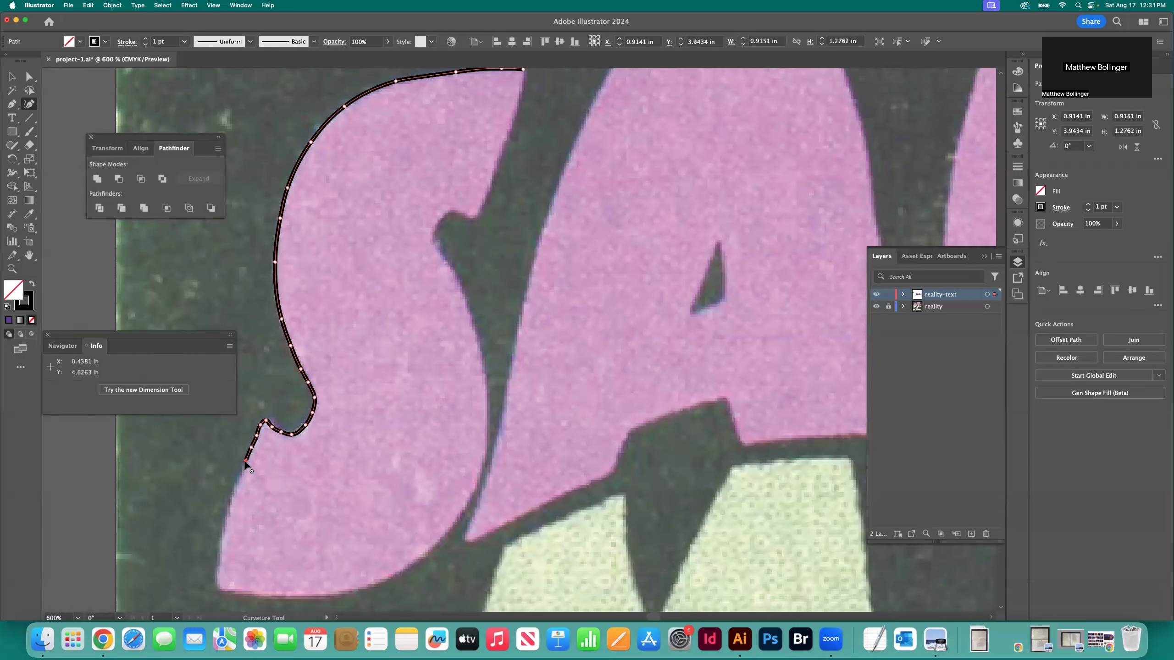
{"action": "left_click", "coordinate": [231, 501]}
{"action": "left_click", "coordinate": [220, 539]}
Trace around the S's lower-left corner and along its bottom curve up to the lower-right bend
{"action": "left_click", "coordinate": [216, 584]}
{"action": "left_click", "coordinate": [220, 589]}
{"action": "left_click", "coordinate": [227, 589]}
{"action": "left_click", "coordinate": [253, 594]}
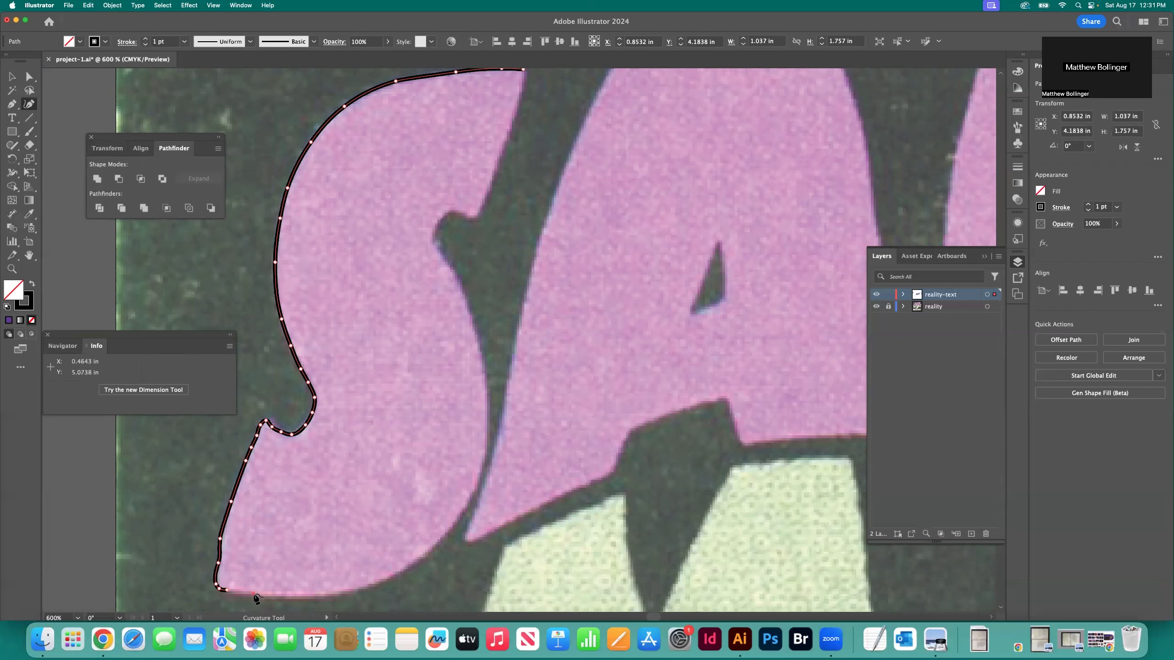
{"action": "left_click", "coordinate": [293, 597]}
{"action": "left_click", "coordinate": [334, 596]}
{"action": "left_click", "coordinate": [382, 583]}
{"action": "left_click", "coordinate": [429, 551]}
{"action": "left_click", "coordinate": [466, 506]}
Trace up the outer right curve of the S's lower bowl
{"action": "scroll", "coordinate": [472, 499], "scroll_direction": "down", "scroll_amount": 1}
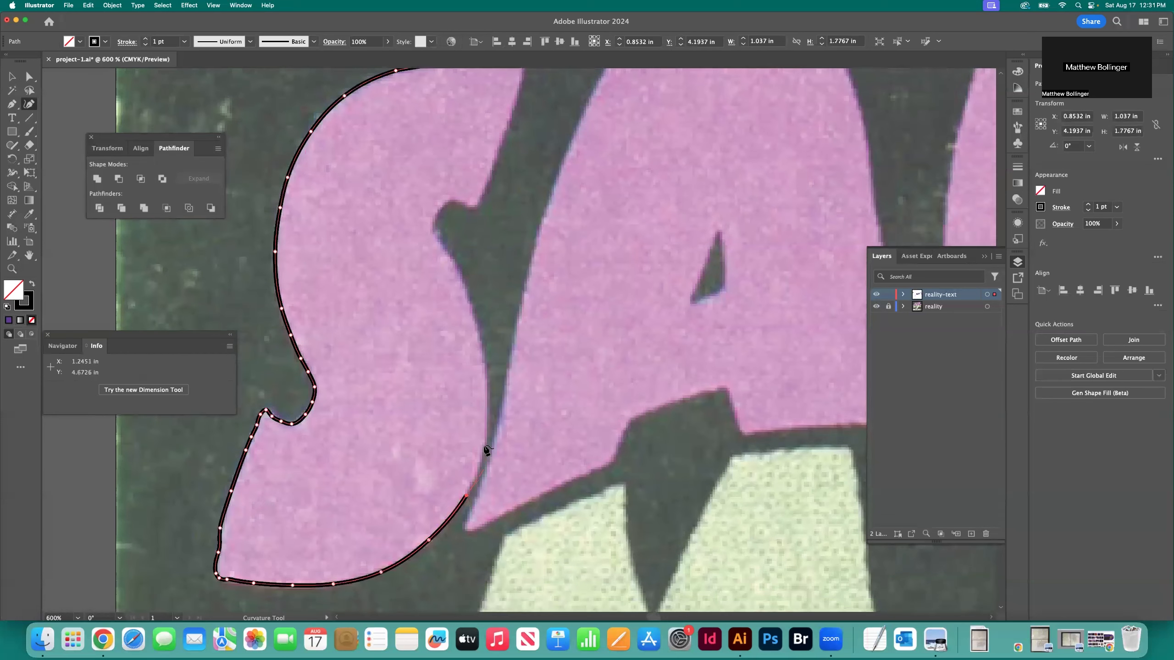
{"action": "left_click", "coordinate": [484, 445]}
{"action": "left_click", "coordinate": [484, 379]}
{"action": "left_click", "coordinate": [477, 314]}
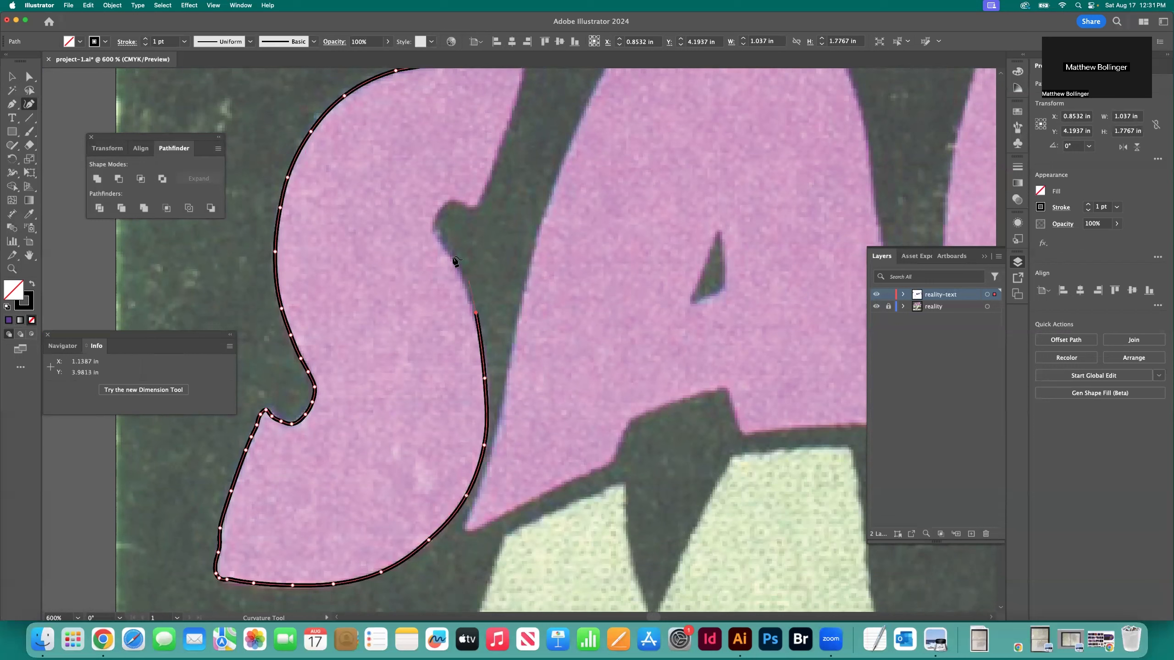
Trace around the right notch of the S to the lower tip of its upper terminal
{"action": "left_click", "coordinate": [452, 261]}
{"action": "left_click", "coordinate": [436, 235]}
{"action": "left_click", "coordinate": [434, 223]}
{"action": "left_click", "coordinate": [438, 211]}
{"action": "left_click", "coordinate": [457, 201]}
{"action": "left_click", "coordinate": [465, 205]}
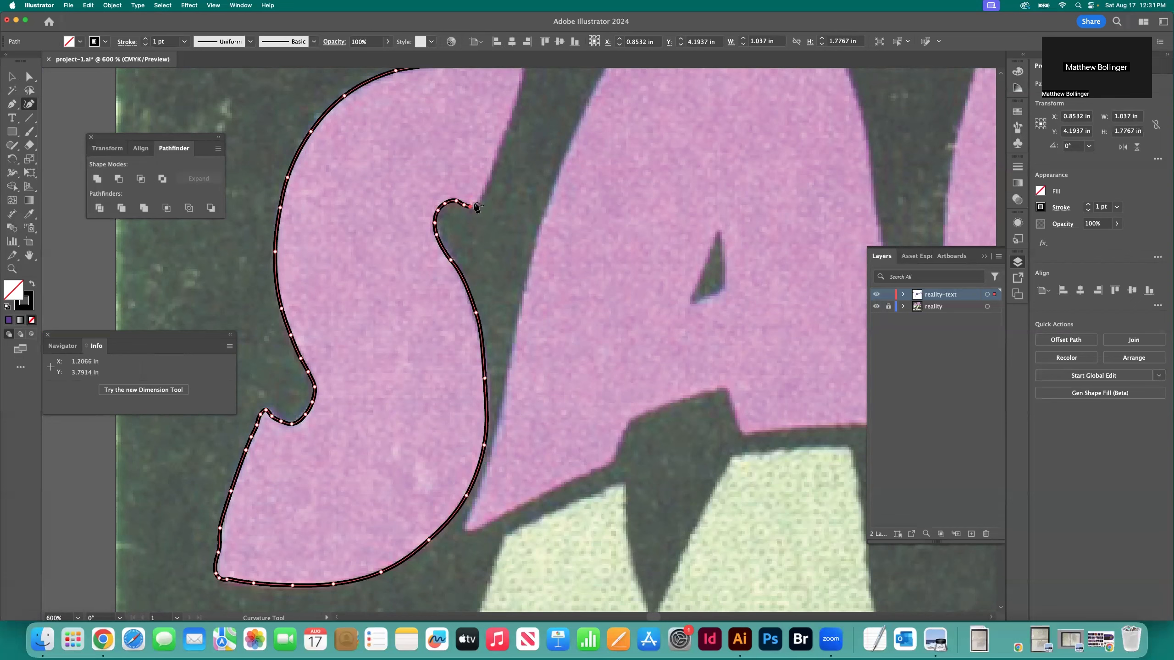
Trace the right edge of the S's upper terminal to the starting point, closing the outline, and deselect it
{"action": "left_click", "coordinate": [484, 182]}
{"action": "scroll", "coordinate": [485, 185], "scroll_direction": "up", "scroll_amount": 4}
{"action": "left_click", "coordinate": [501, 241]}
{"action": "left_click", "coordinate": [517, 198]}
{"action": "left_click", "coordinate": [522, 174]}
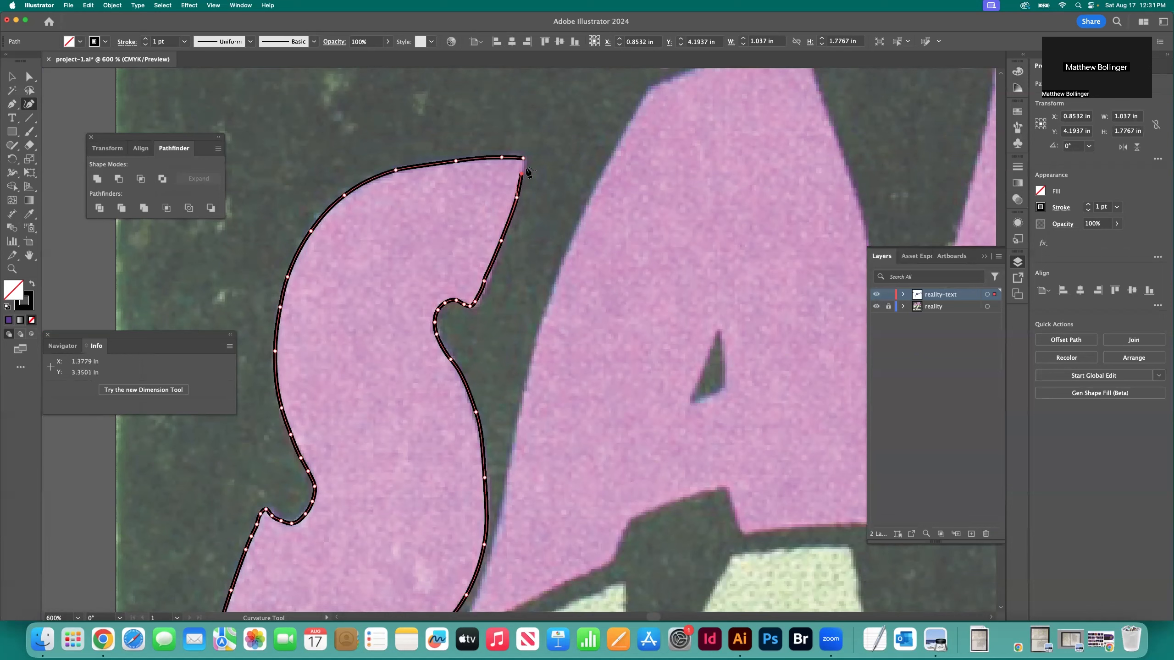
{"action": "left_click", "coordinate": [524, 159]}
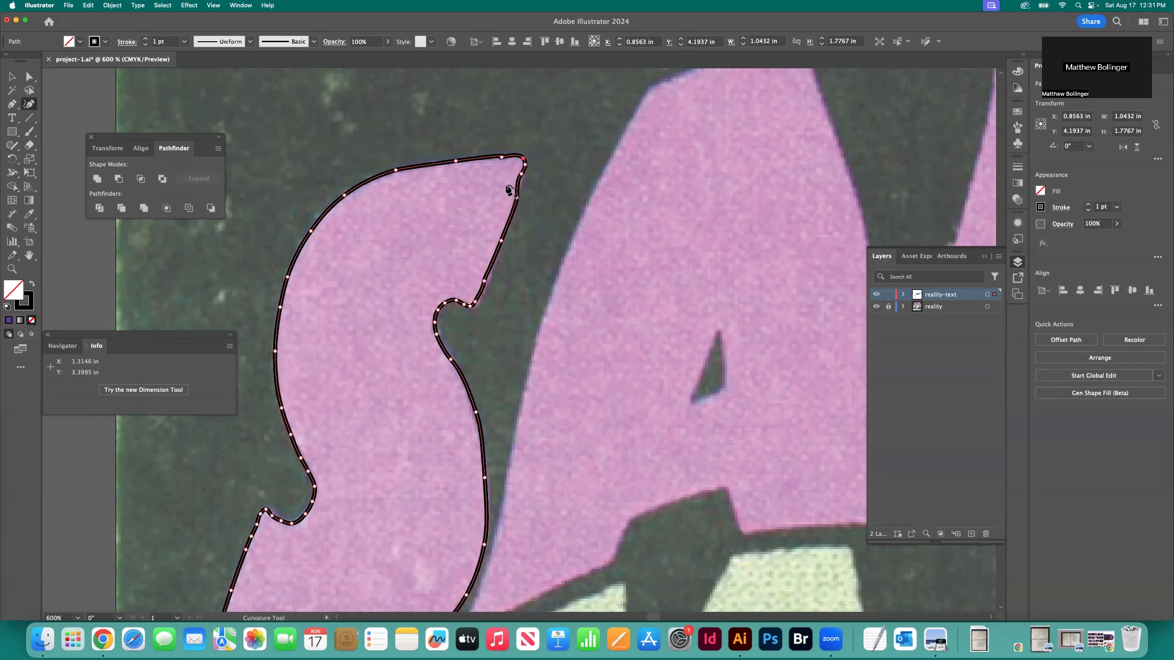
{"action": "left_click", "coordinate": [11, 76]}
{"action": "left_click", "coordinate": [340, 129]}
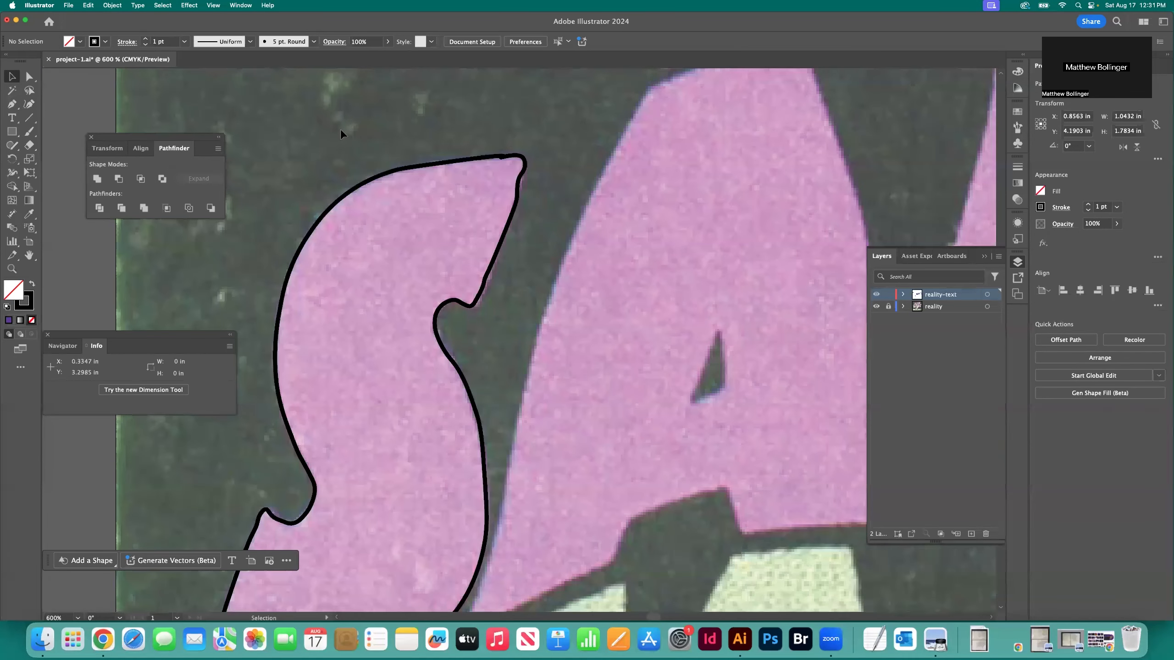
{"action": "scroll", "coordinate": [335, 131], "scroll_direction": "right", "scroll_amount": 4}
{"action": "scroll", "coordinate": [331, 131], "scroll_direction": "down", "scroll_amount": 3}
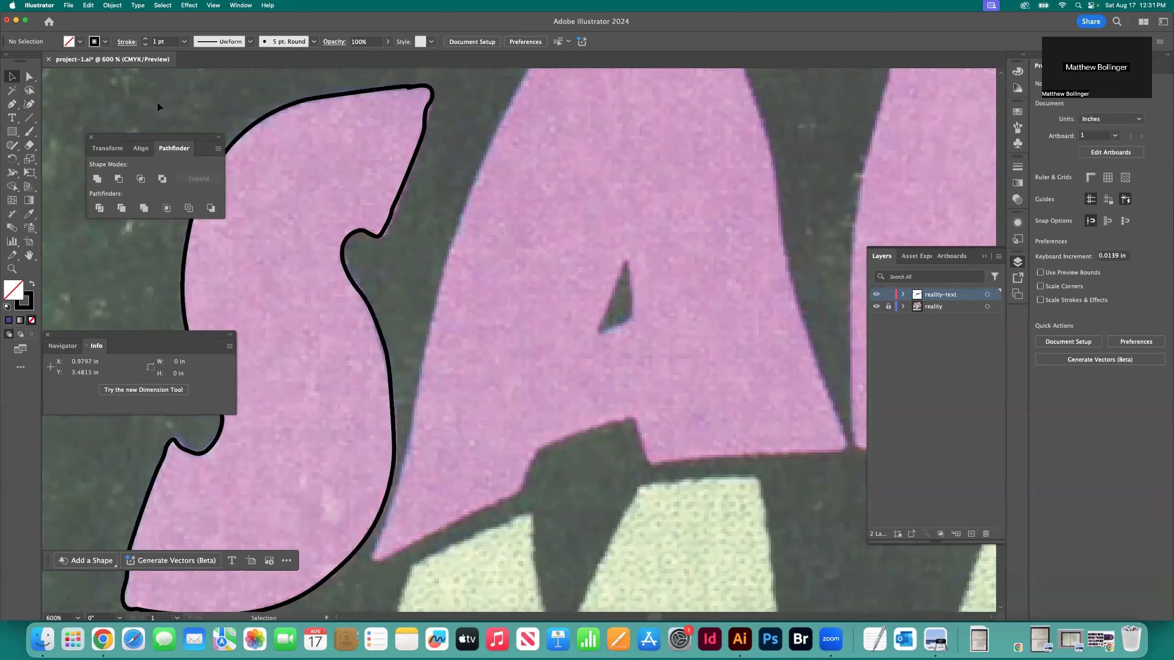
{"action": "left_click", "coordinate": [12, 107]}
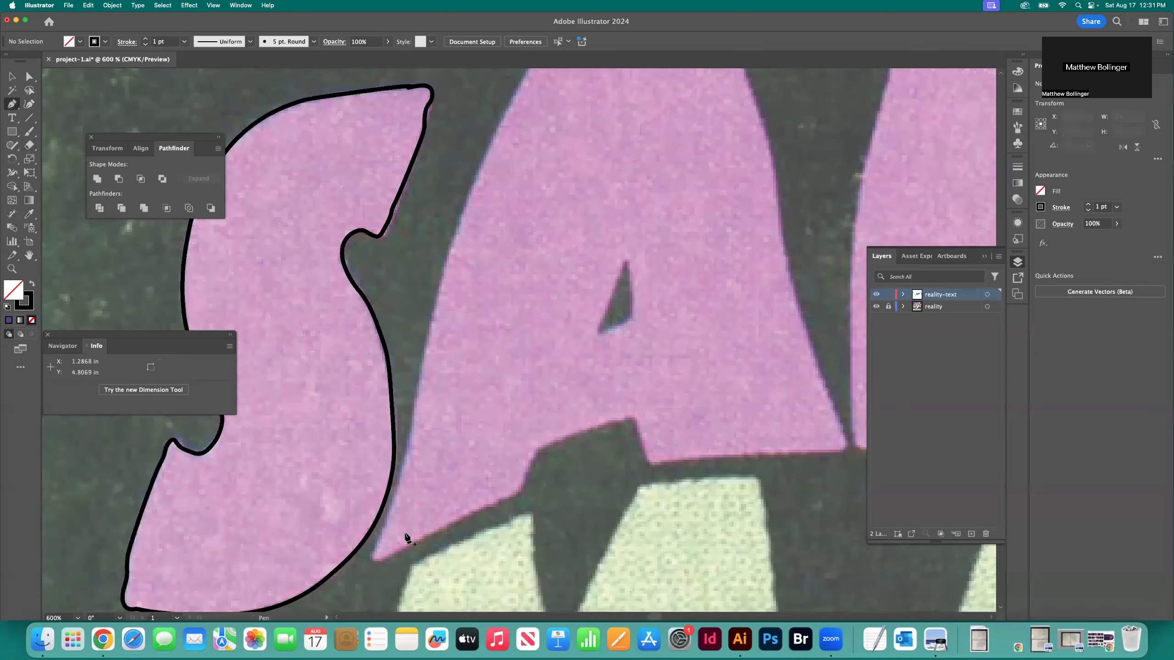
{"action": "left_click", "coordinate": [374, 553]}
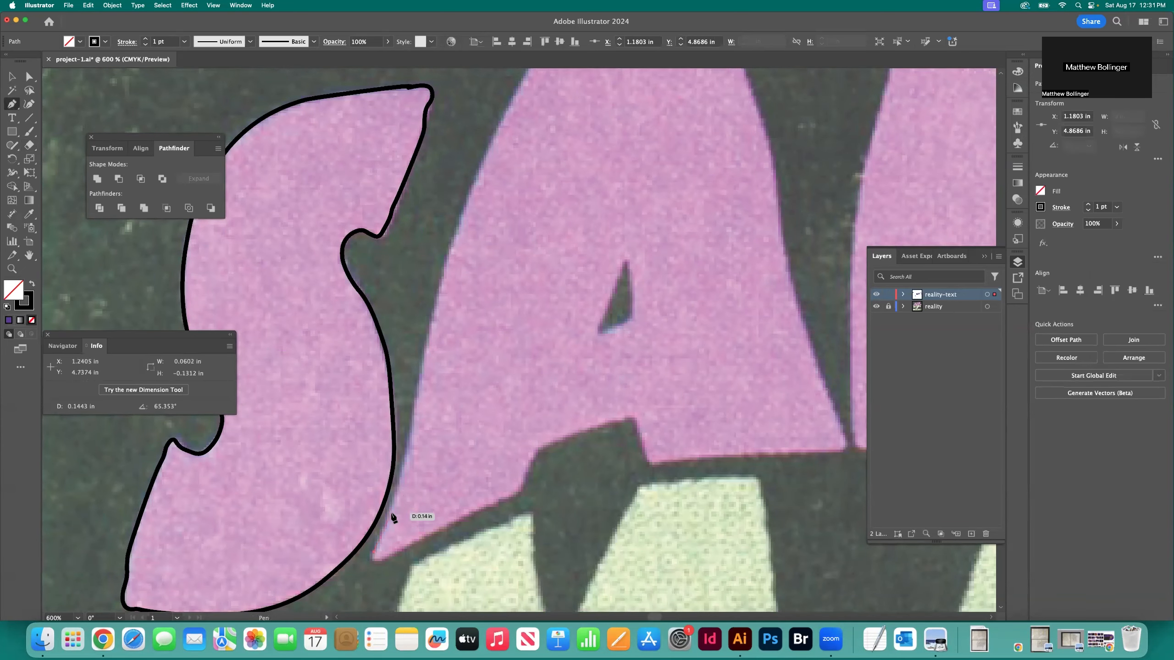
{"action": "left_click", "coordinate": [385, 530]}
{"action": "scroll", "coordinate": [393, 515], "scroll_direction": "down", "scroll_amount": 1}
{"action": "left_click", "coordinate": [409, 457]}
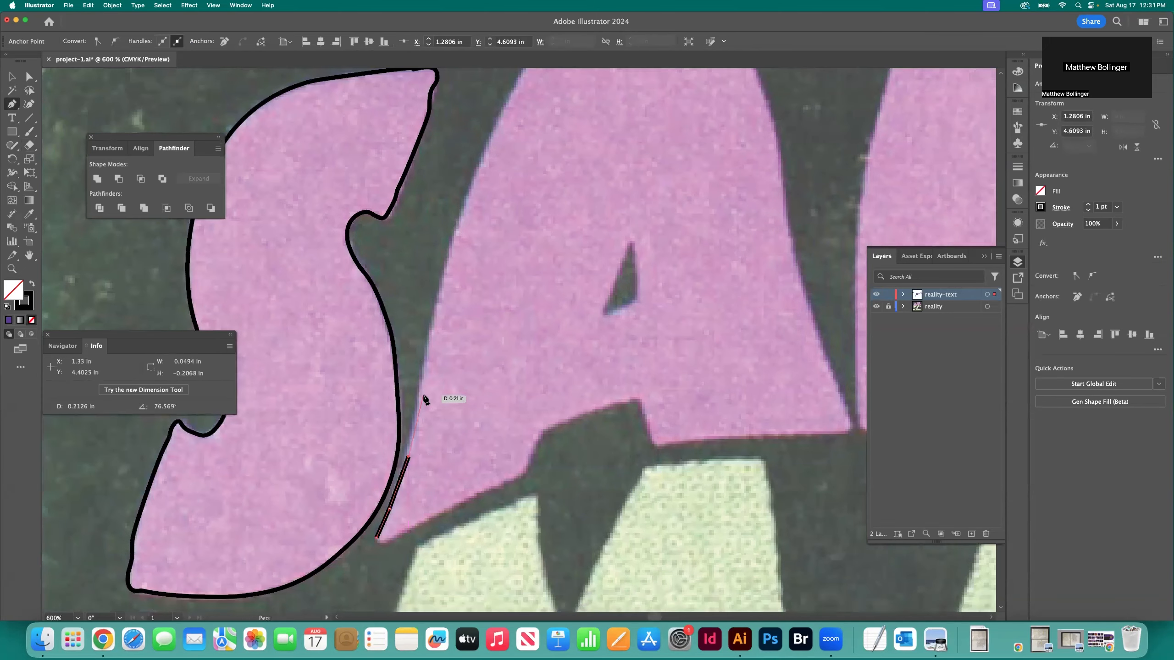
{"action": "left_click", "coordinate": [419, 394]}
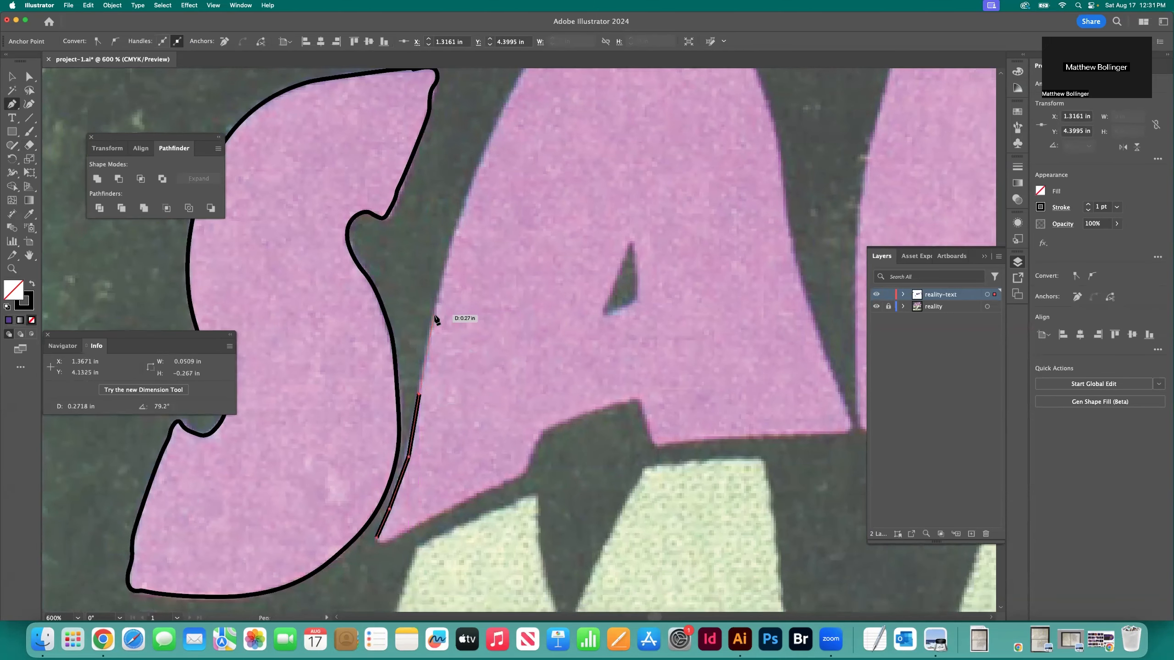
{"action": "key", "text": "super+z"}
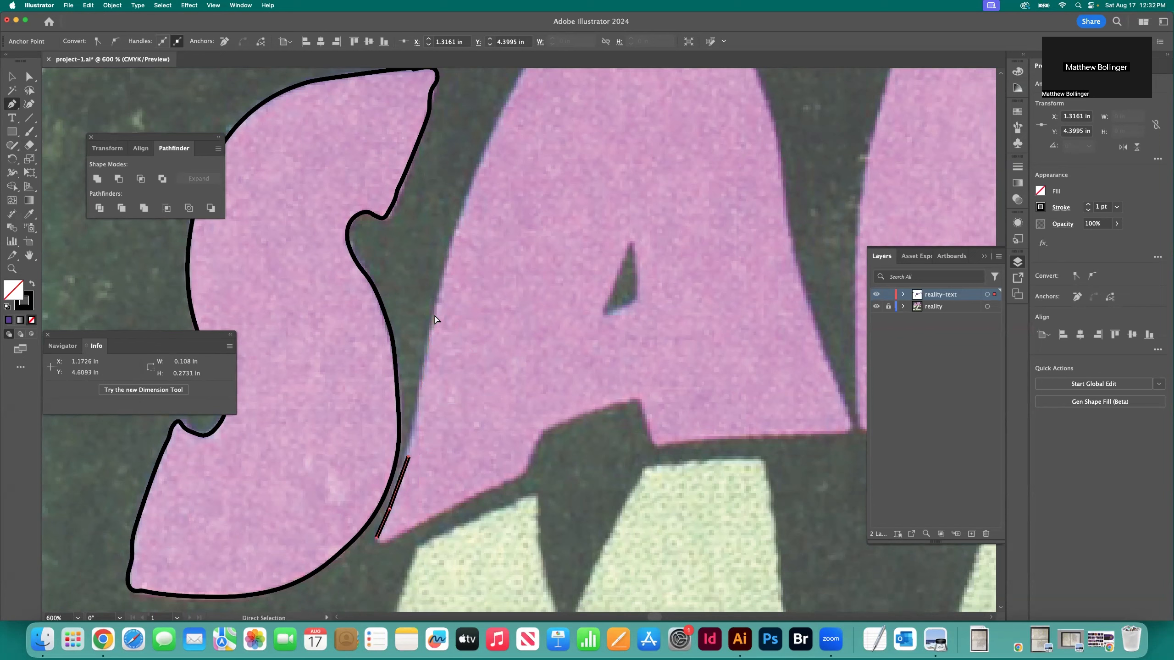
{"action": "key", "text": "super+z"}
{"action": "key", "text": "super+z"}
{"action": "key", "text": "super+z"}
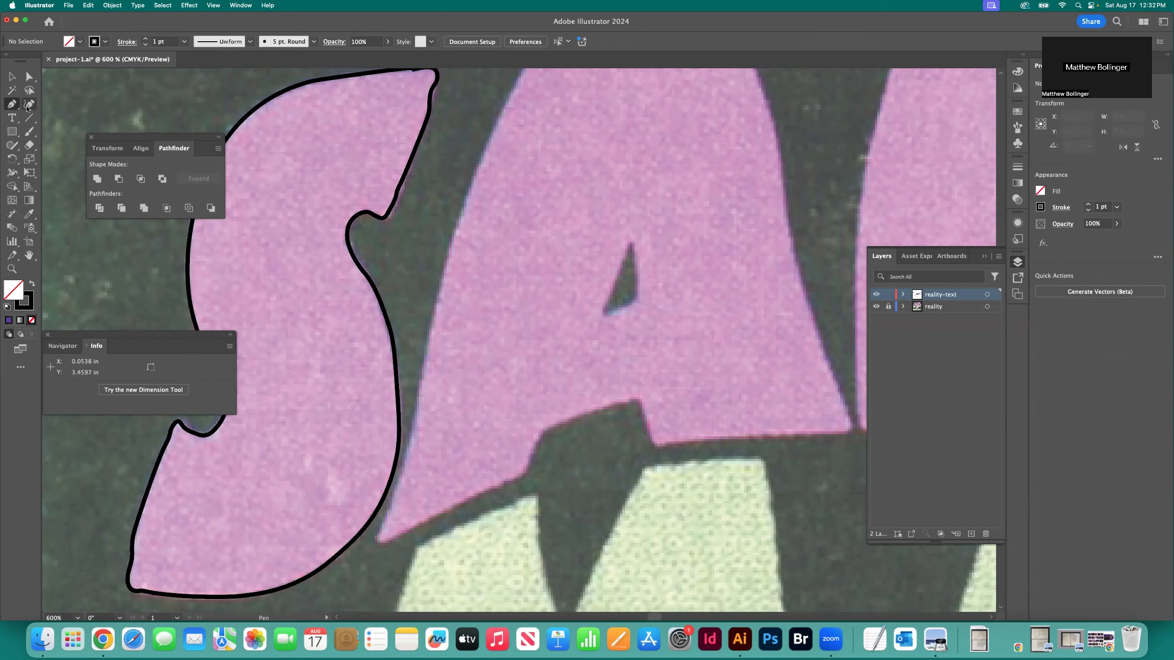
Start outlining the A of SABBATH with the Curvature tool at its lower-left tip and trace the lower part of its left edge
{"action": "left_click", "coordinate": [28, 105]}
{"action": "left_click", "coordinate": [375, 540]}
{"action": "left_click", "coordinate": [392, 502]}
{"action": "left_click", "coordinate": [413, 429]}
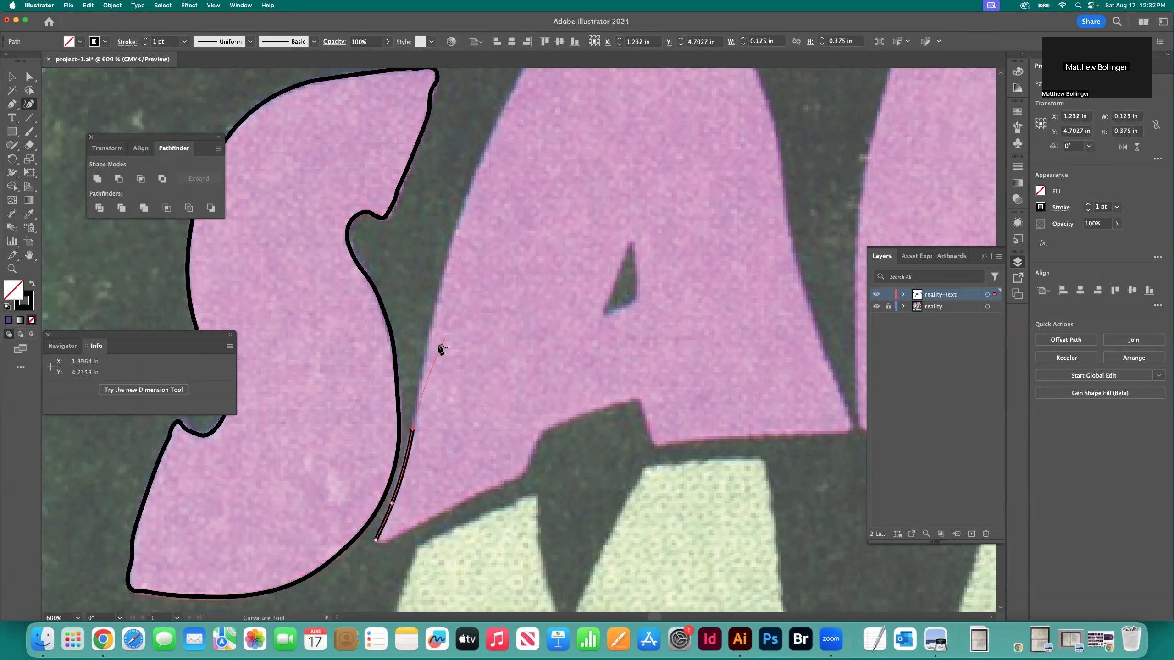
{"action": "left_click", "coordinate": [424, 355]}
{"action": "left_click", "coordinate": [444, 277]}
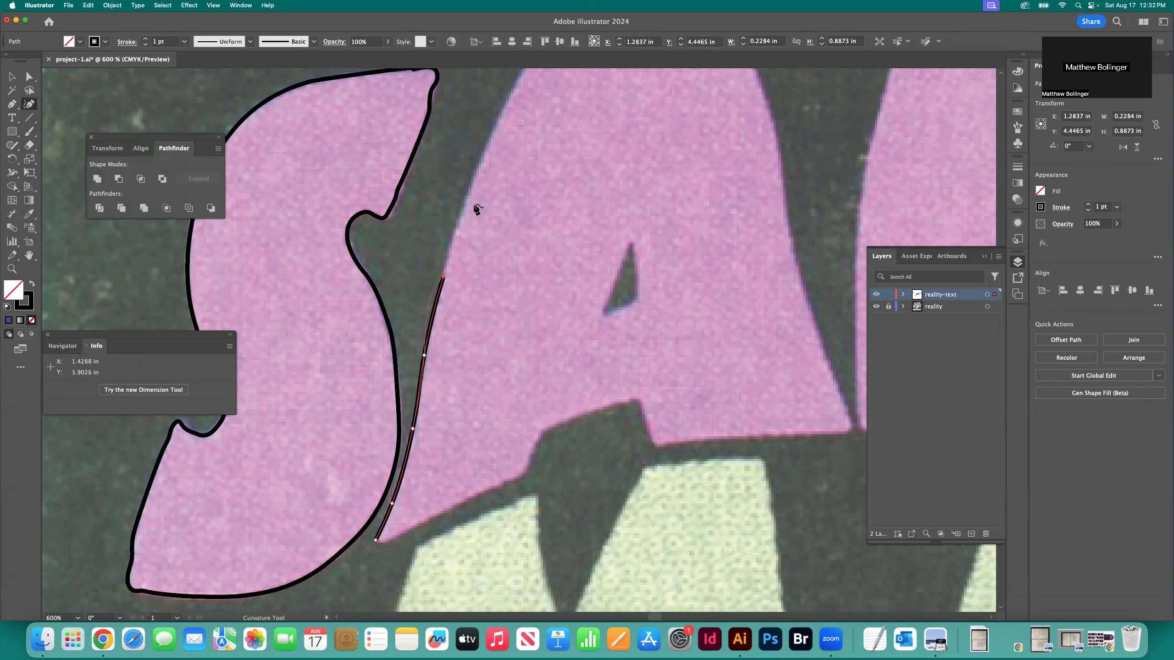
Trace the upper part of the A's left edge to its upper-left corner
{"action": "left_click", "coordinate": [468, 193]}
{"action": "scroll", "coordinate": [503, 239], "scroll_direction": "up", "scroll_amount": 5}
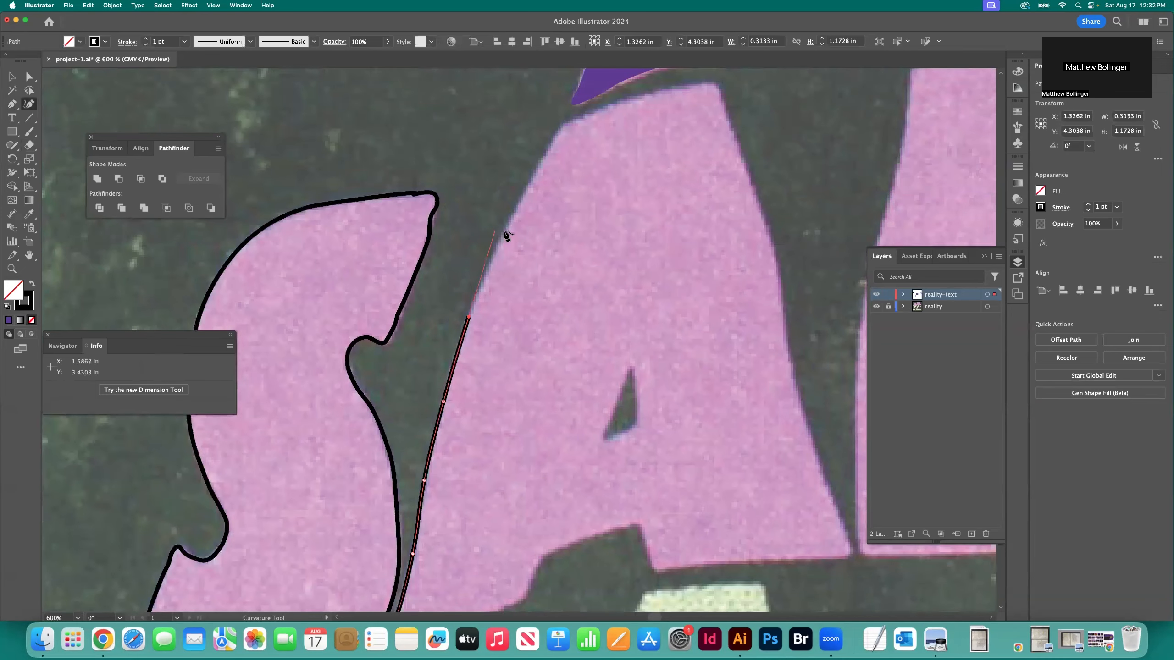
{"action": "left_click", "coordinate": [506, 230]}
{"action": "left_click", "coordinate": [539, 167]}
{"action": "left_click", "coordinate": [551, 139]}
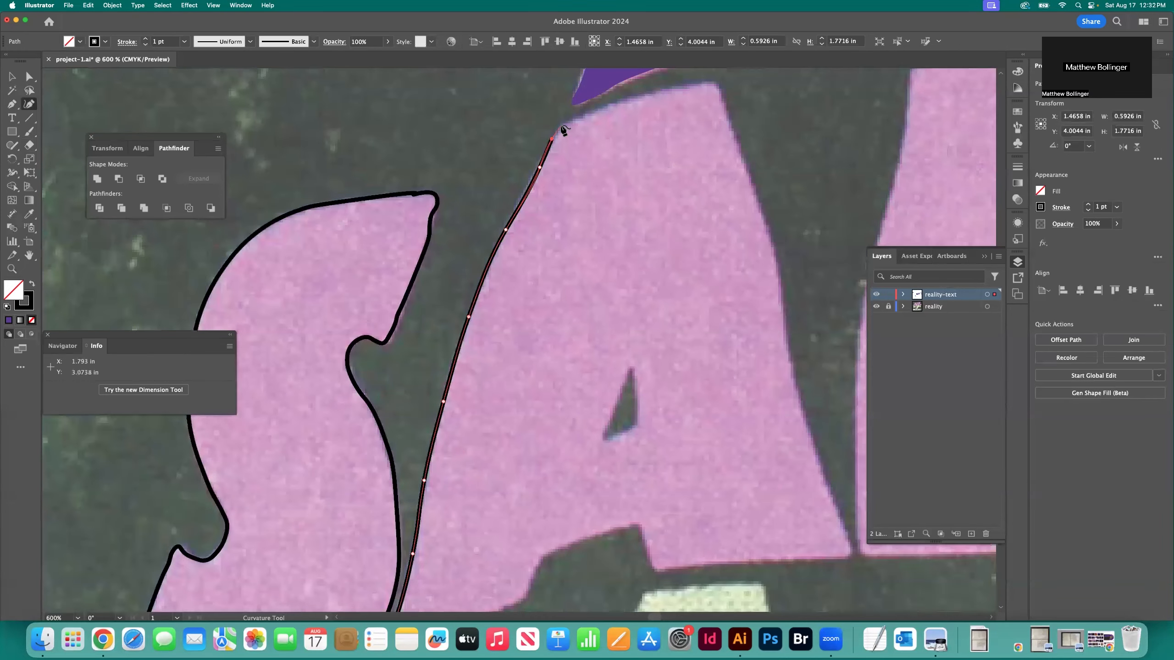
{"action": "left_click", "coordinate": [561, 125]}
Trace the A's top edge and around its upper-right corner
{"action": "left_click", "coordinate": [574, 121]}
{"action": "left_click", "coordinate": [610, 108]}
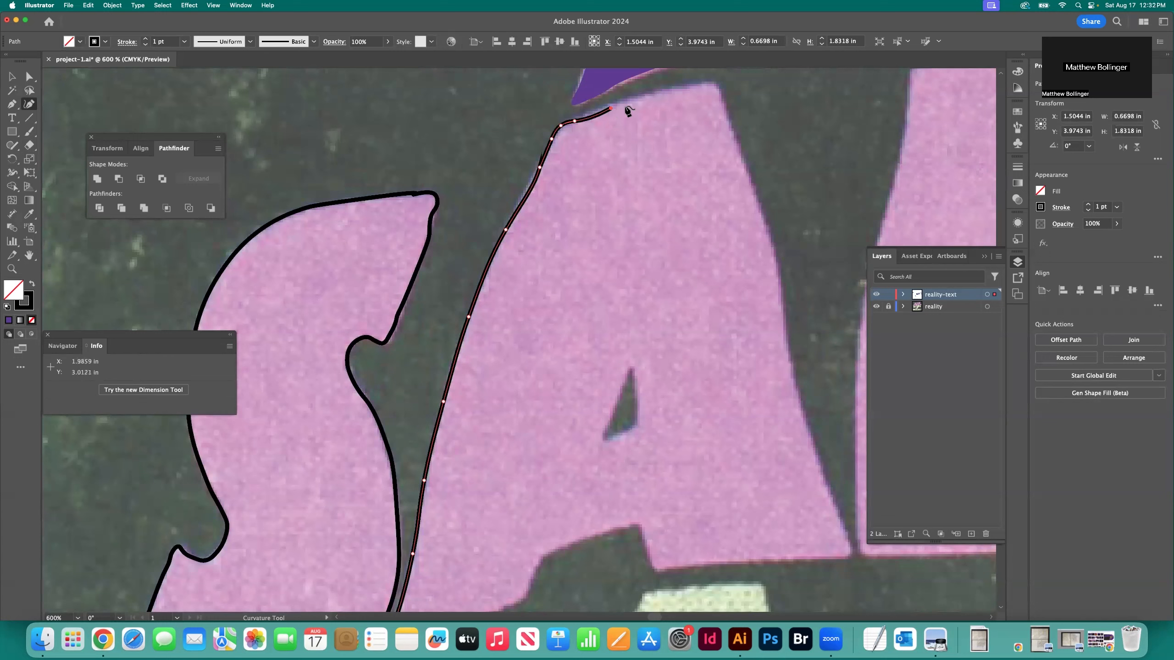
{"action": "left_click", "coordinate": [653, 94]}
{"action": "left_click", "coordinate": [684, 89]}
{"action": "left_click", "coordinate": [697, 87]}
{"action": "left_click", "coordinate": [714, 86]}
{"action": "left_click", "coordinate": [720, 93]}
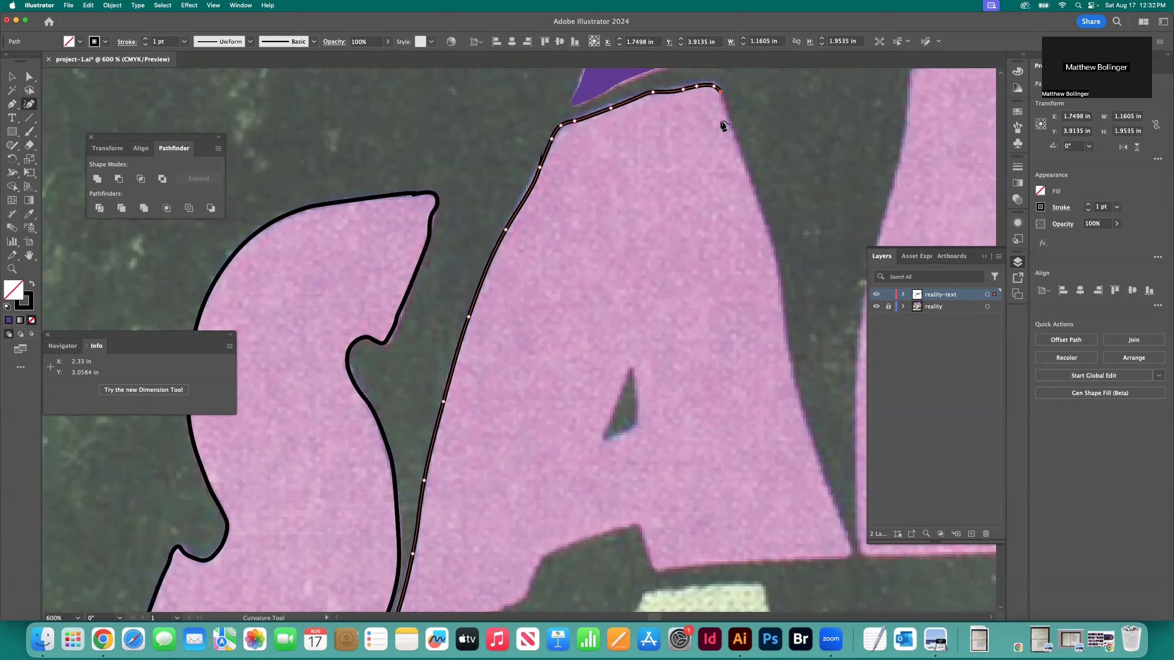
Trace down the upper part of the A's right edge
{"action": "left_click", "coordinate": [723, 107]}
{"action": "left_click", "coordinate": [738, 147]}
{"action": "left_click", "coordinate": [756, 201]}
{"action": "left_click", "coordinate": [777, 283]}
Trace the rest of the A's right edge down to its lower-right corner
{"action": "scroll", "coordinate": [763, 284], "scroll_direction": "down", "scroll_amount": 2}
{"action": "scroll", "coordinate": [762, 284], "scroll_direction": "right", "scroll_amount": 2}
{"action": "scroll", "coordinate": [720, 289], "scroll_direction": "right", "scroll_amount": 1}
{"action": "left_click", "coordinate": [717, 285]}
{"action": "left_click", "coordinate": [719, 324]}
{"action": "left_click", "coordinate": [729, 365]}
{"action": "left_click", "coordinate": [746, 428]}
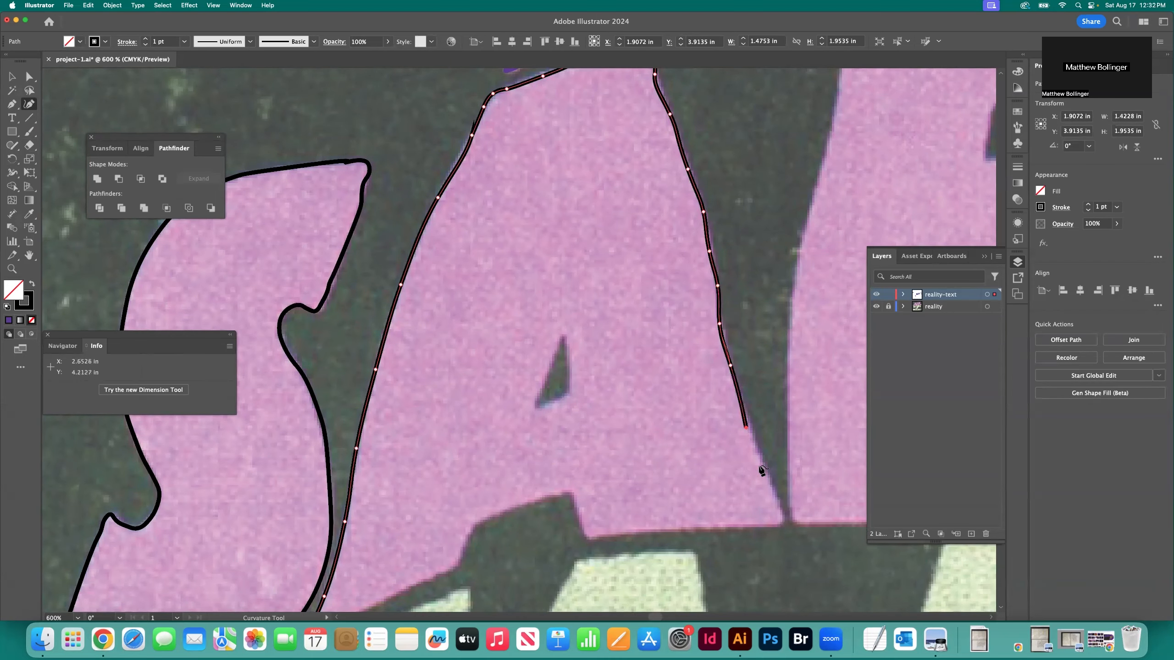
{"action": "left_click", "coordinate": [776, 489]}
{"action": "left_click", "coordinate": [782, 511]}
{"action": "left_click", "coordinate": [783, 525]}
Trace the bottom edge of the A's right foot leftward to the foot's inner corner
{"action": "left_click", "coordinate": [771, 526]}
{"action": "left_click", "coordinate": [738, 526]}
{"action": "left_click", "coordinate": [699, 528]}
{"action": "left_click", "coordinate": [654, 529]}
{"action": "left_click", "coordinate": [615, 531]}
{"action": "left_click", "coordinate": [599, 533]}
{"action": "left_click", "coordinate": [584, 533]}
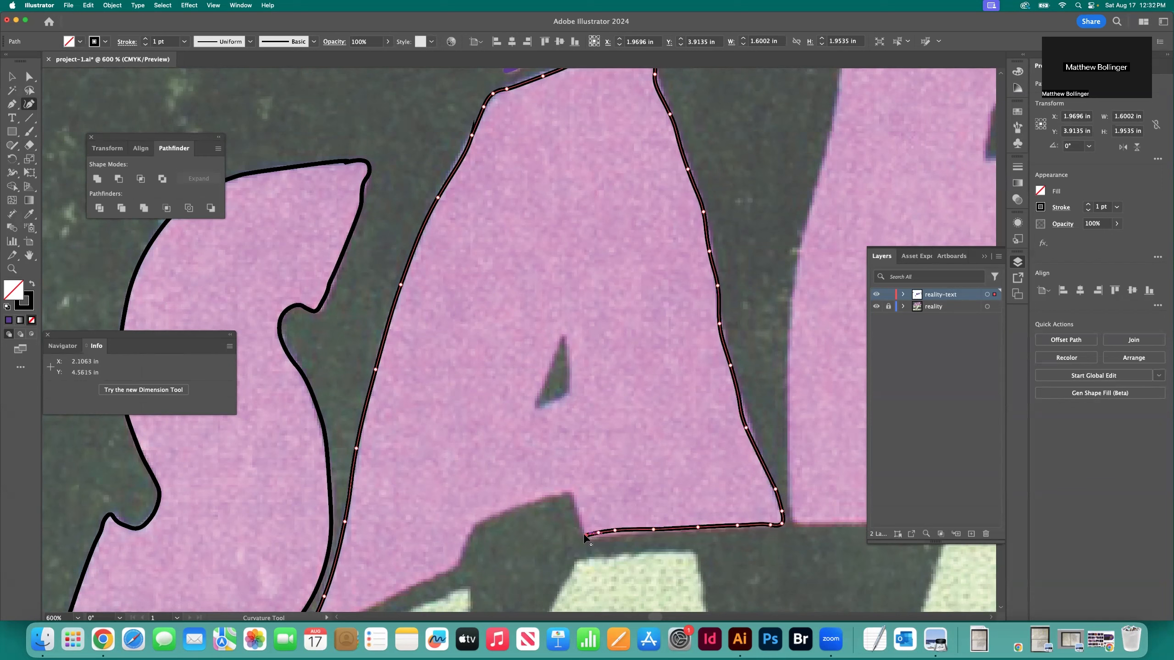
Trace the notch between the A's feet, up its right side, across its top and down its left side
{"action": "left_click", "coordinate": [580, 518]}
{"action": "left_click", "coordinate": [576, 506]}
{"action": "left_click", "coordinate": [571, 496]}
{"action": "left_click", "coordinate": [550, 495]}
{"action": "left_click", "coordinate": [529, 501]}
{"action": "left_click", "coordinate": [508, 509]}
{"action": "left_click", "coordinate": [481, 522]}
{"action": "left_click", "coordinate": [473, 527]}
{"action": "left_click", "coordinate": [469, 544]}
{"action": "left_click", "coordinate": [461, 560]}
{"action": "left_click", "coordinate": [457, 568]}
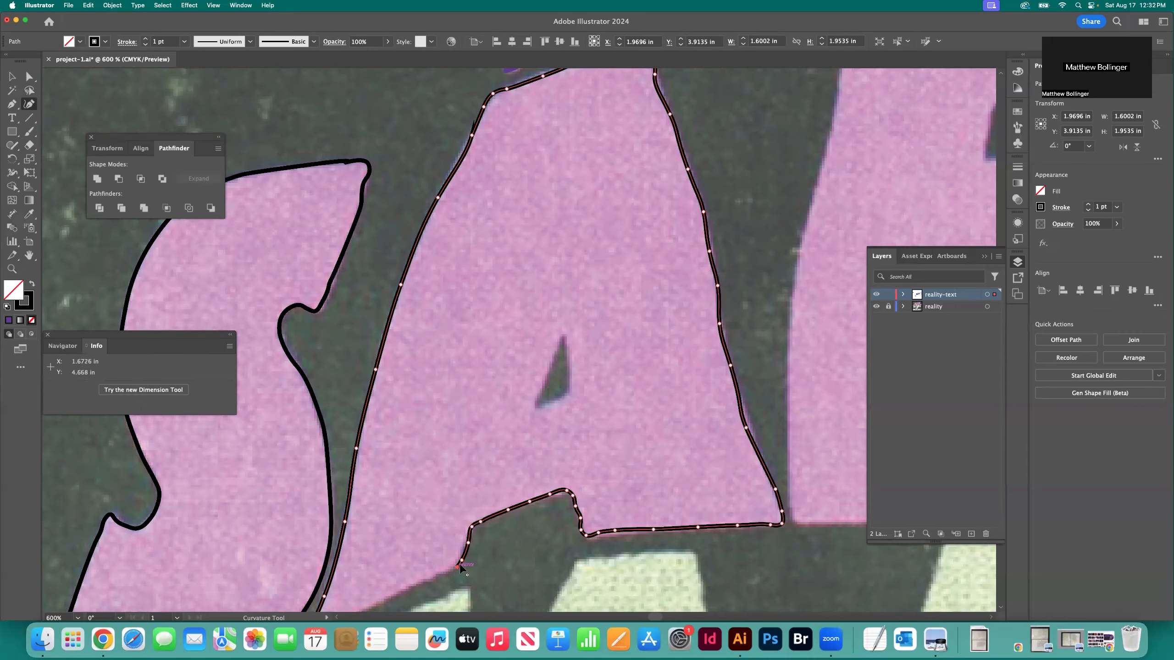
Trace the bottom edge of the A's left foot to its tip, close the outline and deselect it
{"action": "scroll", "coordinate": [458, 564], "scroll_direction": "down", "scroll_amount": 2}
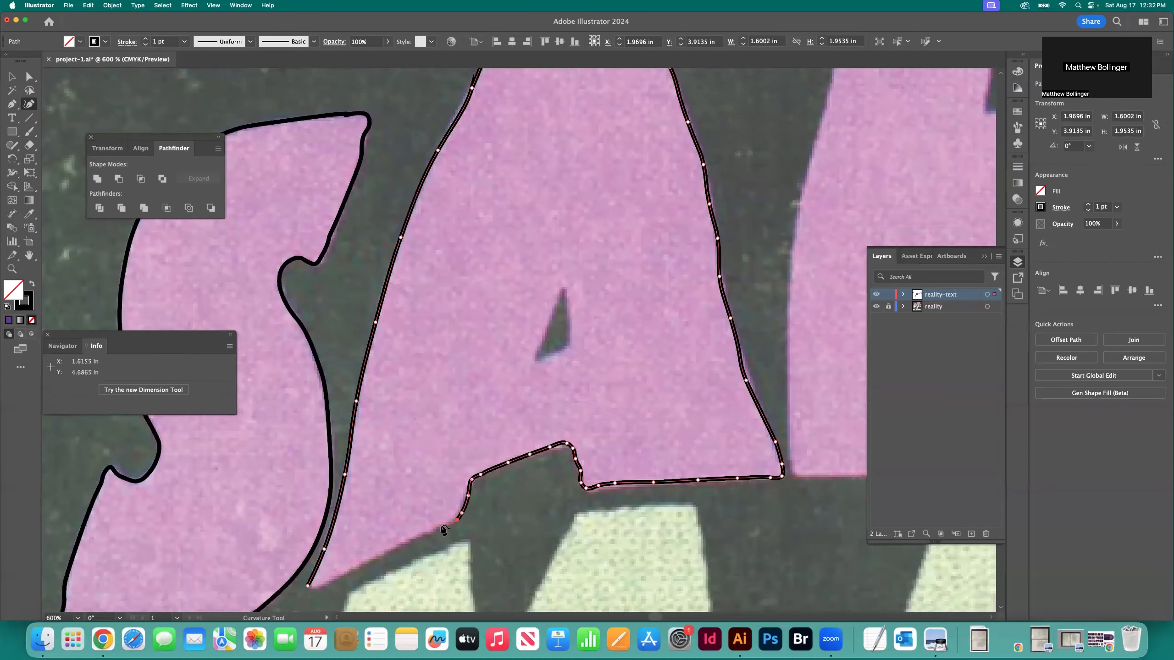
{"action": "left_click", "coordinate": [442, 526]}
{"action": "left_click", "coordinate": [411, 539]}
{"action": "left_click", "coordinate": [387, 551]}
{"action": "left_click", "coordinate": [361, 566]}
{"action": "left_click", "coordinate": [332, 583]}
{"action": "left_click", "coordinate": [308, 588]}
{"action": "left_click", "coordinate": [308, 590]}
{"action": "left_click", "coordinate": [308, 588]}
{"action": "left_click", "coordinate": [12, 76]}
{"action": "left_click", "coordinate": [427, 244]}
Draw a closed three-point path around the A's triangular counter with the Pen tool, and deselect it
{"action": "scroll", "coordinate": [426, 244], "scroll_direction": "up", "scroll_amount": 1}
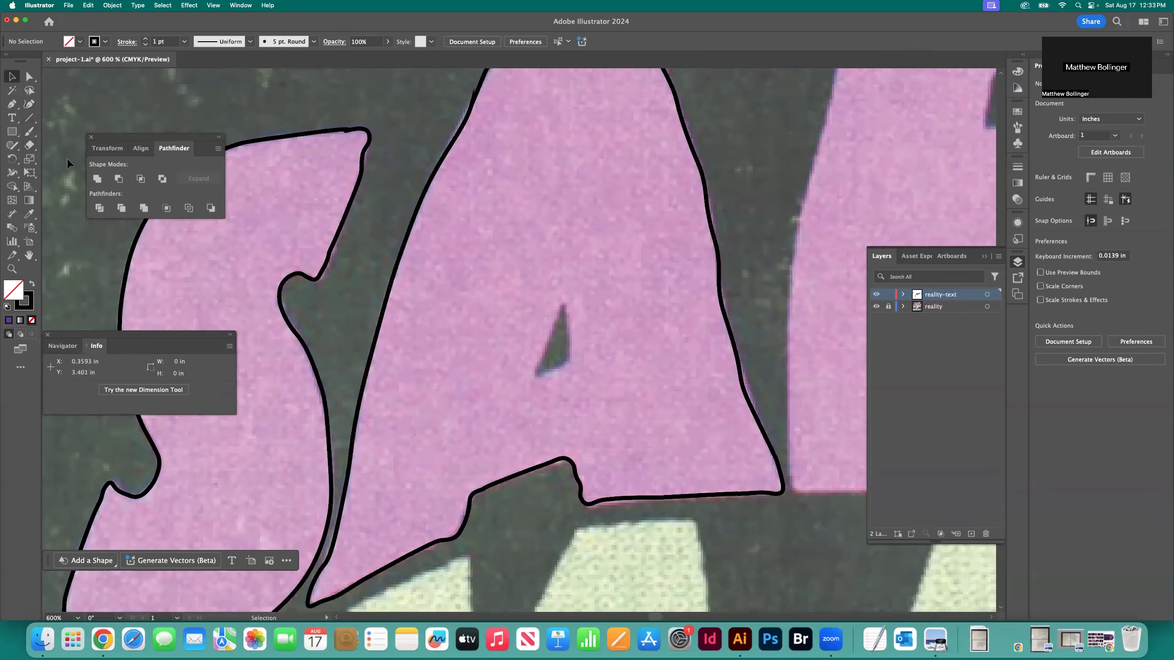
{"action": "left_click", "coordinate": [12, 103]}
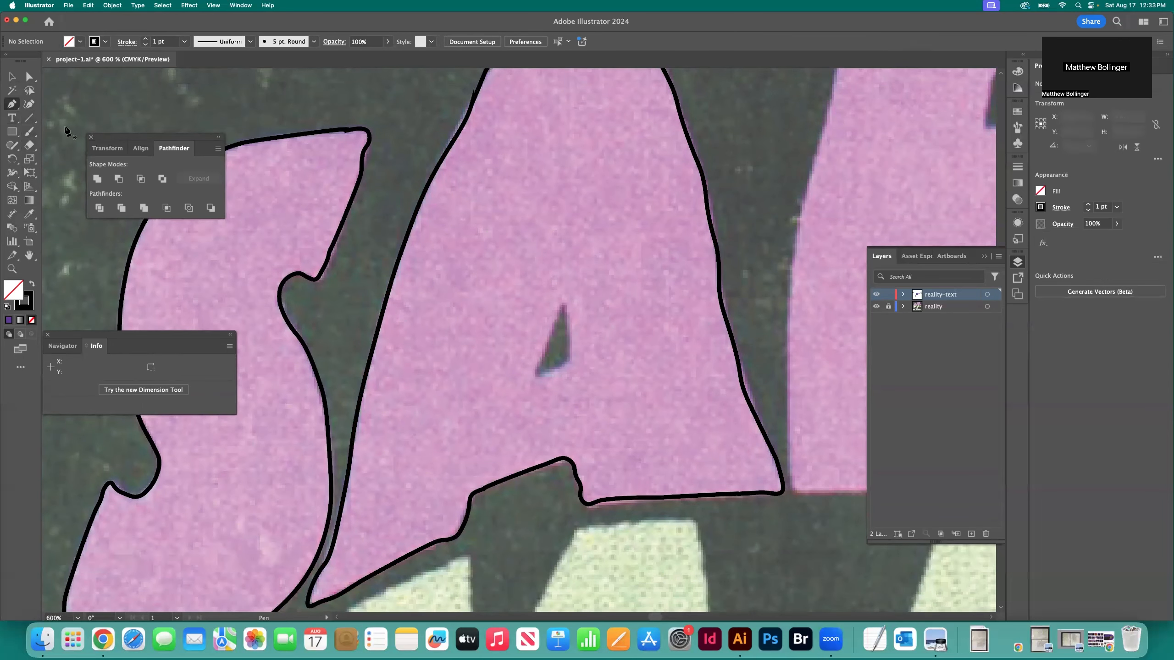
{"action": "left_click", "coordinate": [564, 304]}
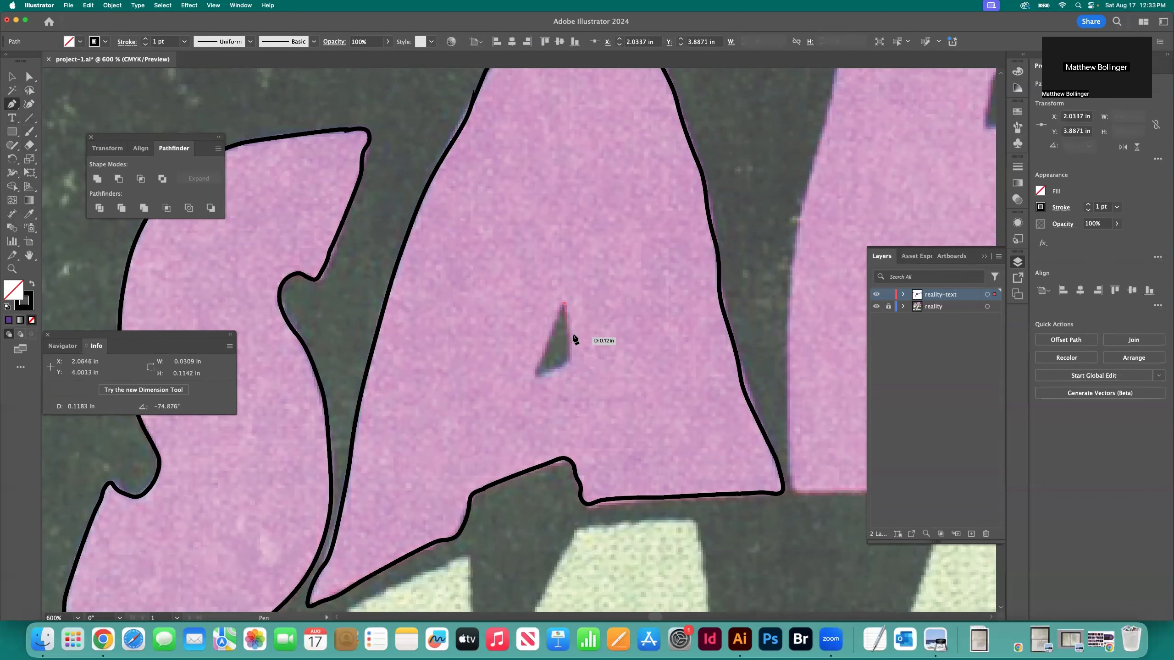
{"action": "left_click", "coordinate": [571, 361]}
{"action": "left_click", "coordinate": [535, 379]}
{"action": "left_click", "coordinate": [564, 304]}
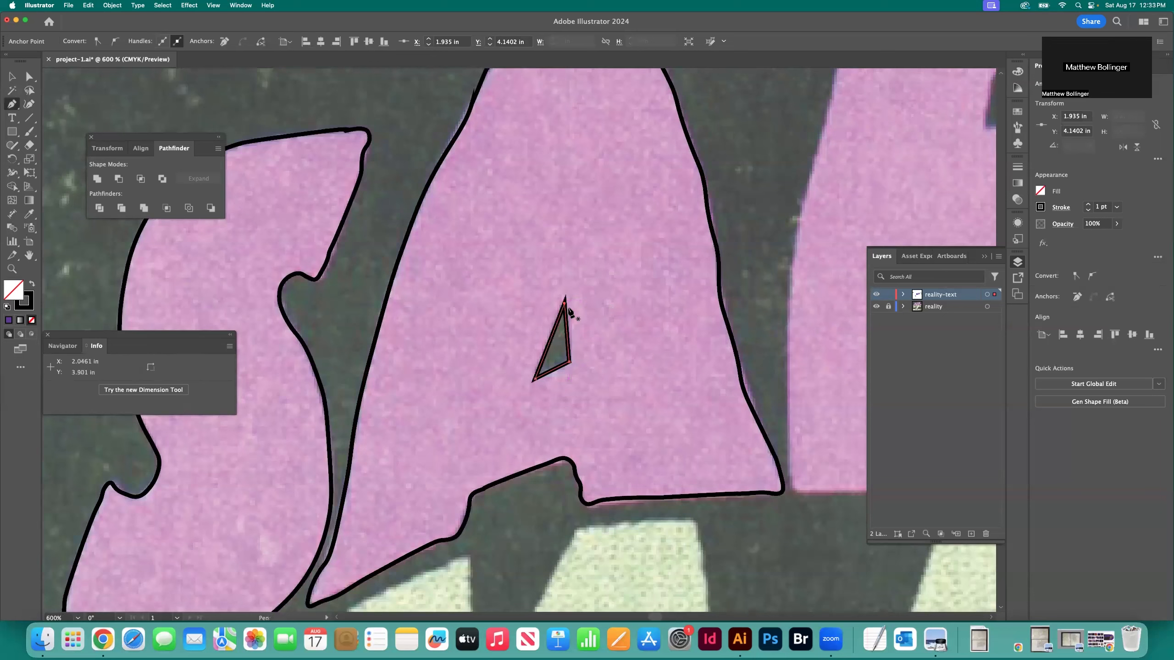
{"action": "key", "text": "v"}
{"action": "left_click", "coordinate": [332, 104]}
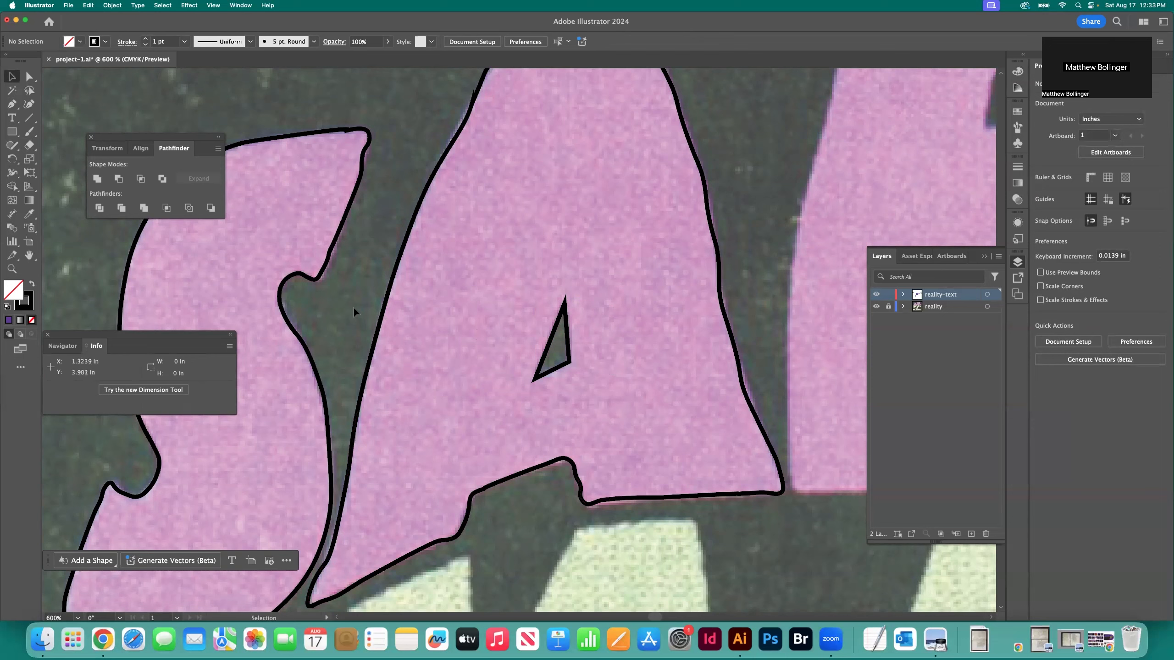
Cut the triangular counter out of the A's outline with Minus Front, and deselect the result
{"action": "left_click", "coordinate": [571, 337]}
{"action": "left_click", "coordinate": [411, 163]}
{"action": "left_click_drag", "start_coordinate": [584, 345], "coordinate": [584, 344]}
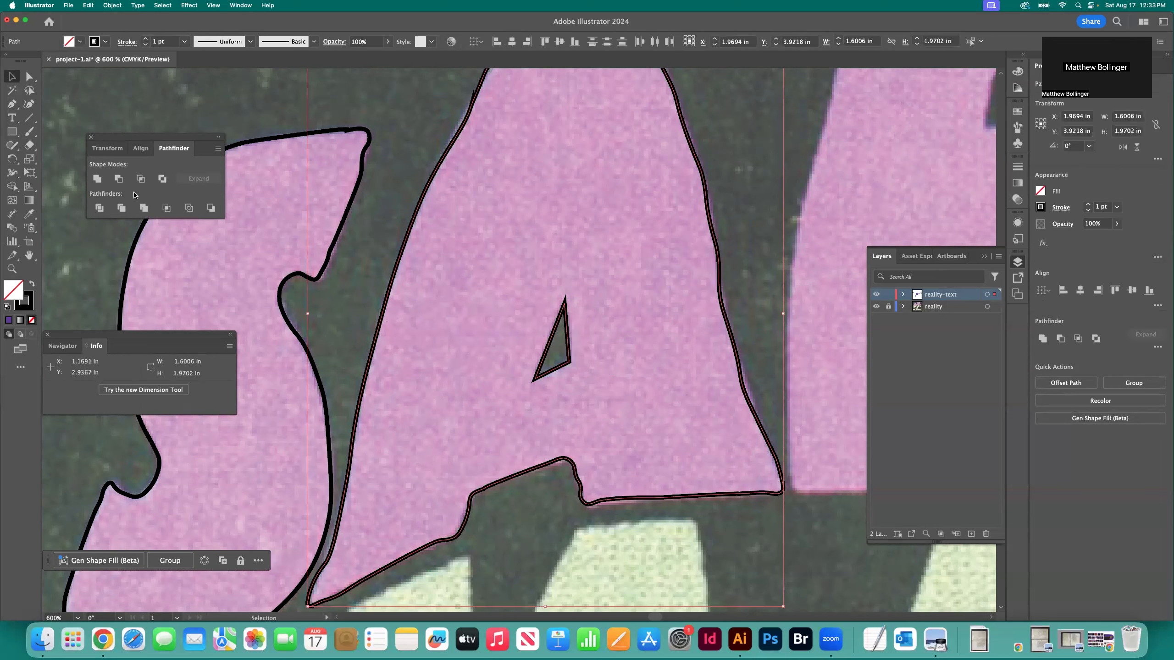
{"action": "left_click", "coordinate": [119, 179]}
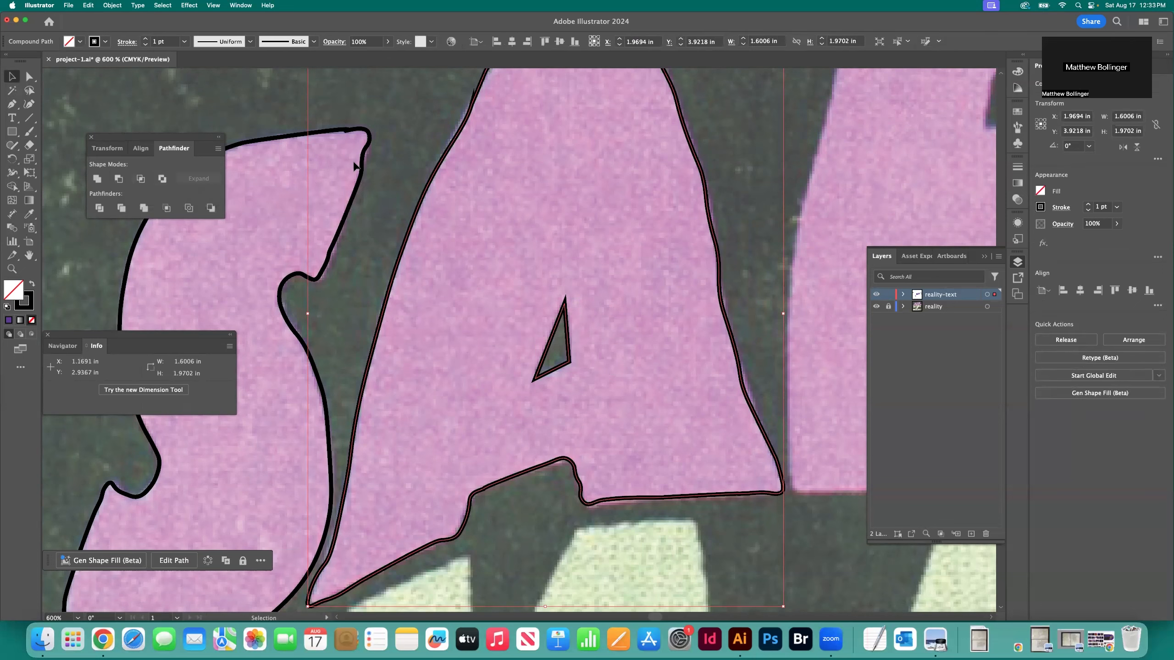
{"action": "left_click", "coordinate": [404, 137]}
Give the A of SABBATH the purple fill sampled from the B of BLACK with the Eyedropper
{"action": "key", "text": "super+minus"}
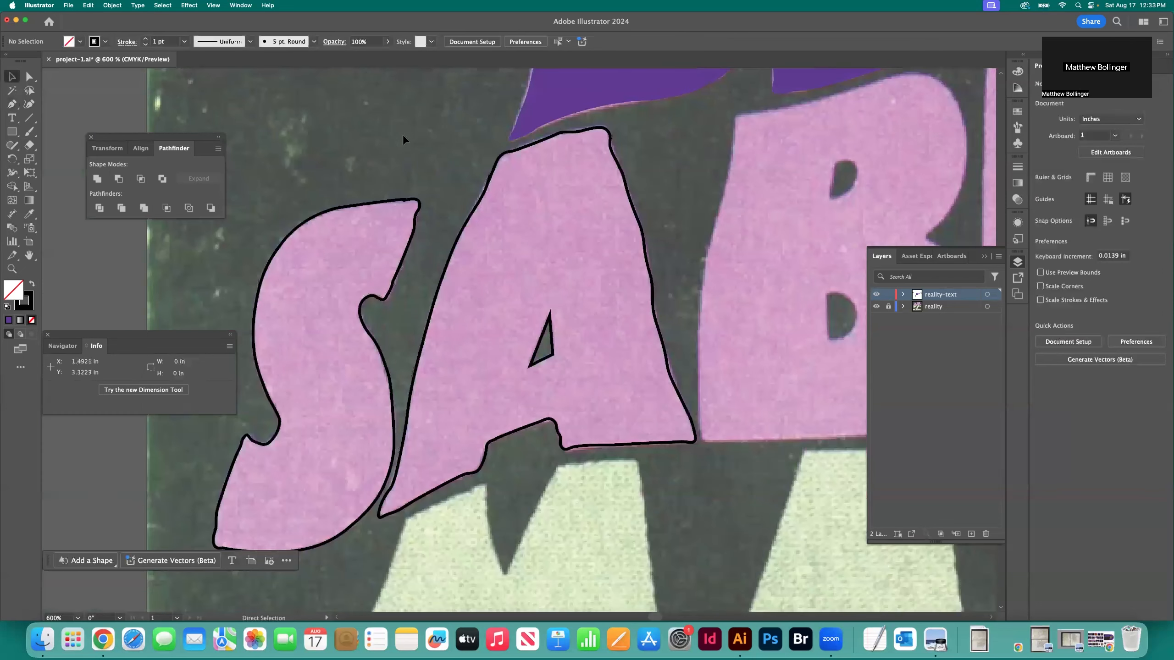
{"action": "key", "text": "super+minus"}
{"action": "key", "text": "super+minus"}
{"action": "key", "text": "super+minus"}
{"action": "left_click", "coordinate": [499, 354]}
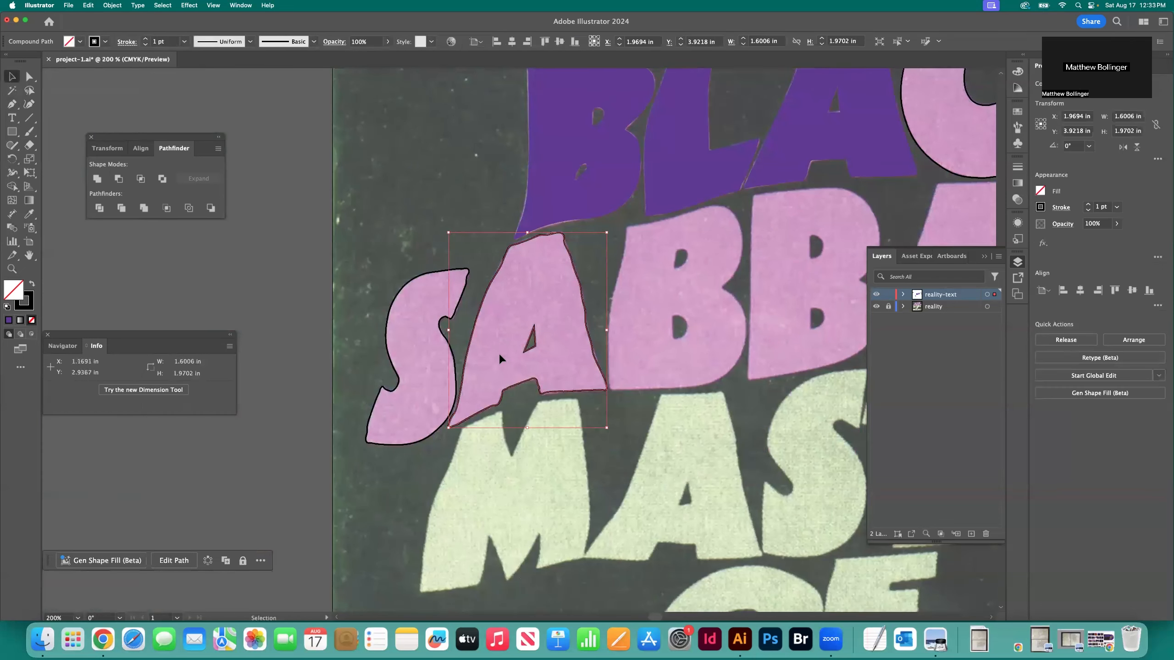
{"action": "key", "text": "i"}
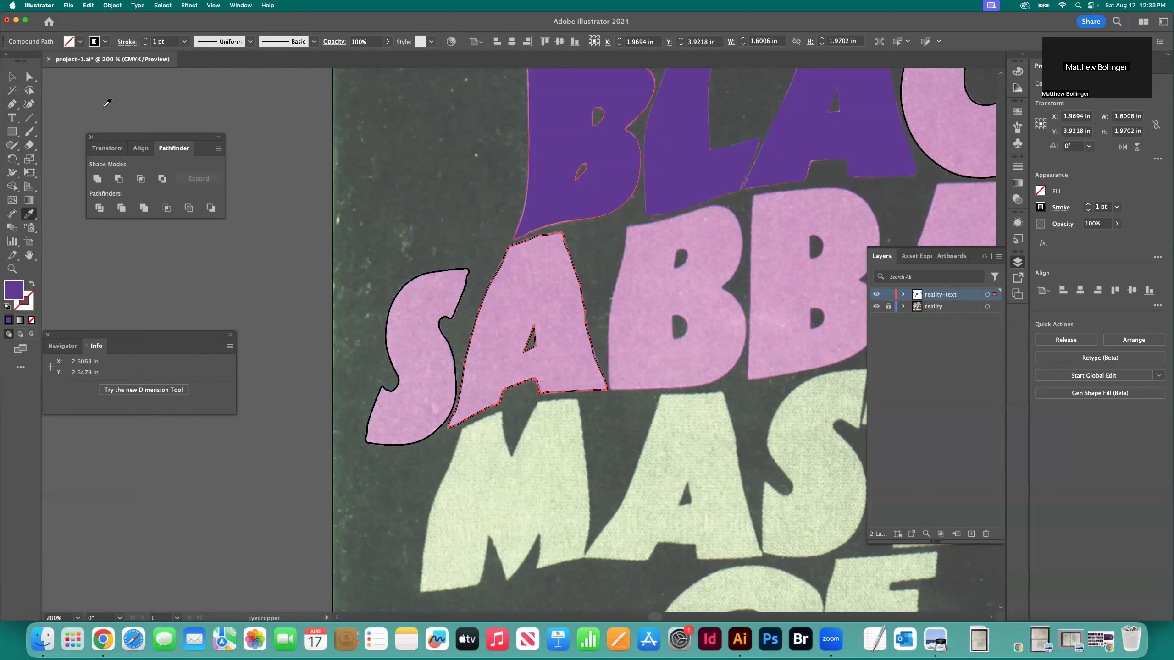
{"action": "left_click", "coordinate": [591, 203]}
{"action": "key", "text": "v"}
{"action": "left_click", "coordinate": [420, 223]}
Try reusing the B of BLACK by placing a copy of it over the first B of SABBATH
{"action": "scroll", "coordinate": [420, 224], "scroll_direction": "right", "scroll_amount": 2}
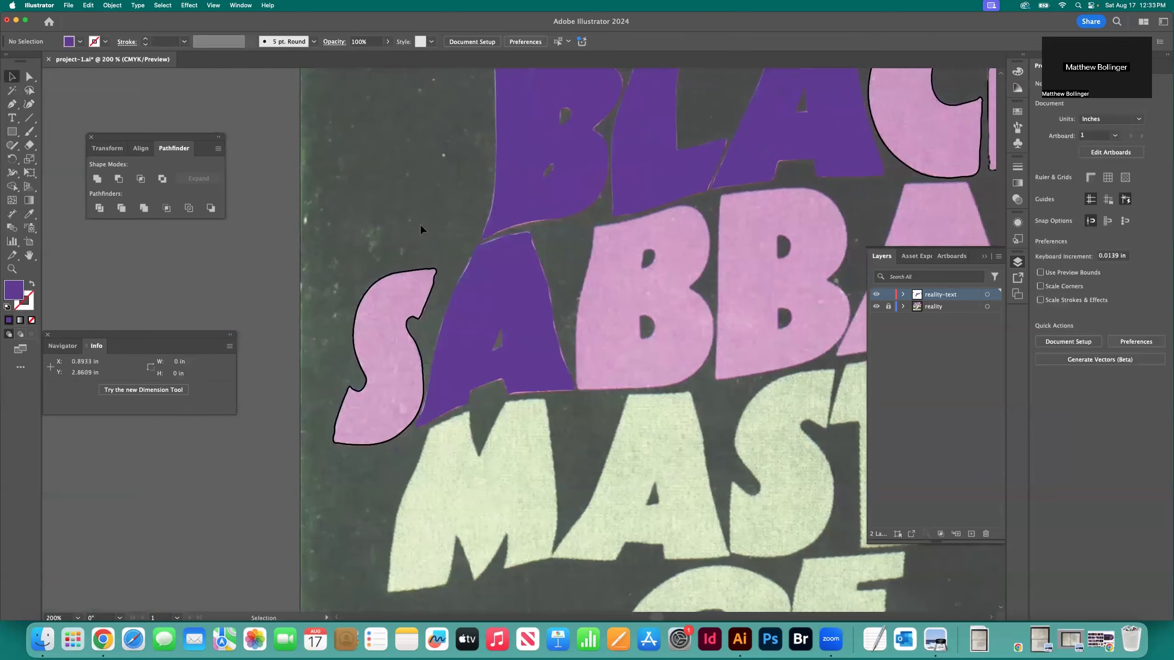
{"action": "scroll", "coordinate": [420, 224], "scroll_direction": "left", "scroll_amount": 3}
{"action": "scroll", "coordinate": [420, 223], "scroll_direction": "up", "scroll_amount": 2}
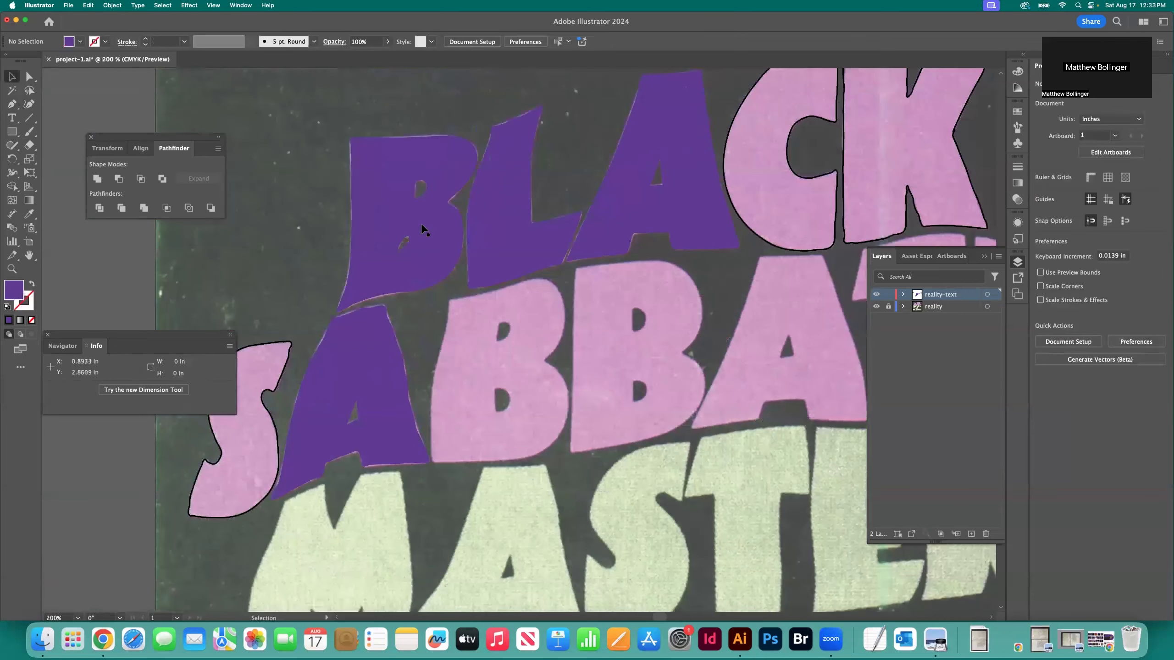
{"action": "scroll", "coordinate": [423, 229], "scroll_direction": "right", "scroll_amount": 2}
{"action": "scroll", "coordinate": [524, 256], "scroll_direction": "left", "scroll_amount": 2}
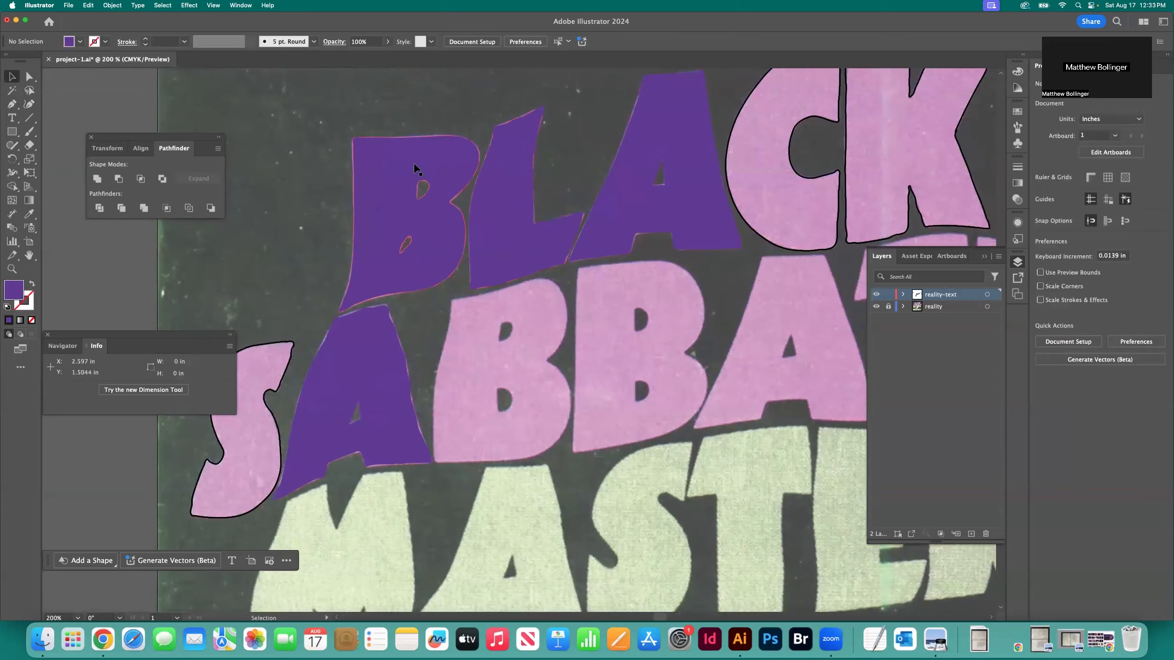
{"action": "left_click", "coordinate": [422, 169]}
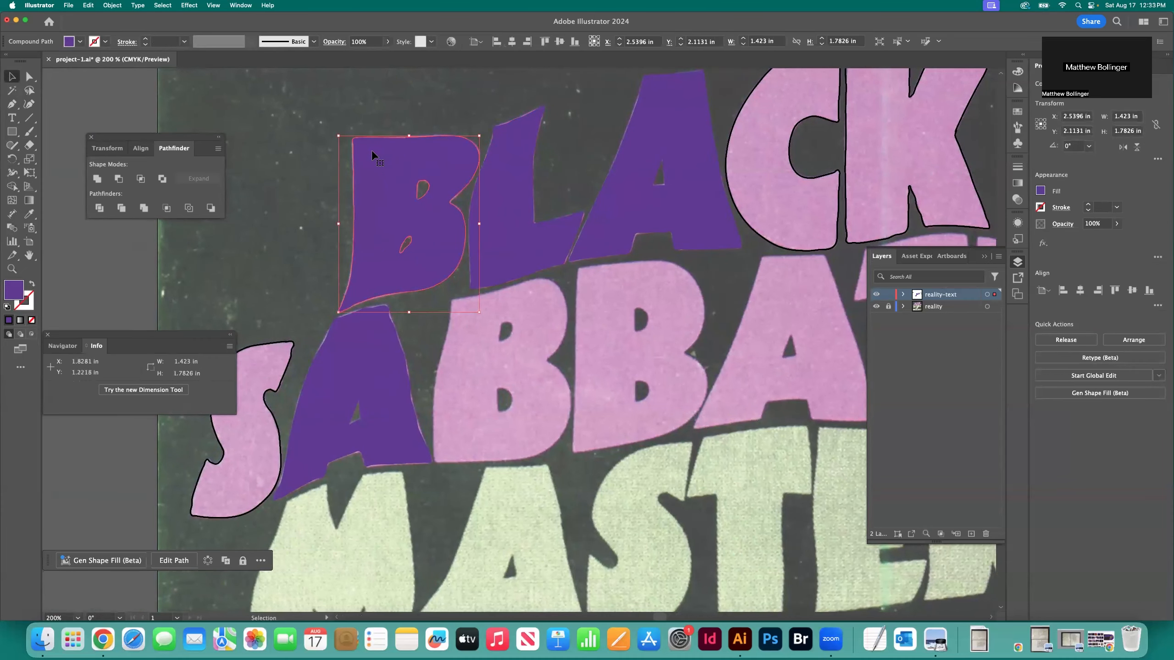
{"action": "left_click_drag", "start_coordinate": [372, 154], "coordinate": [458, 327]}
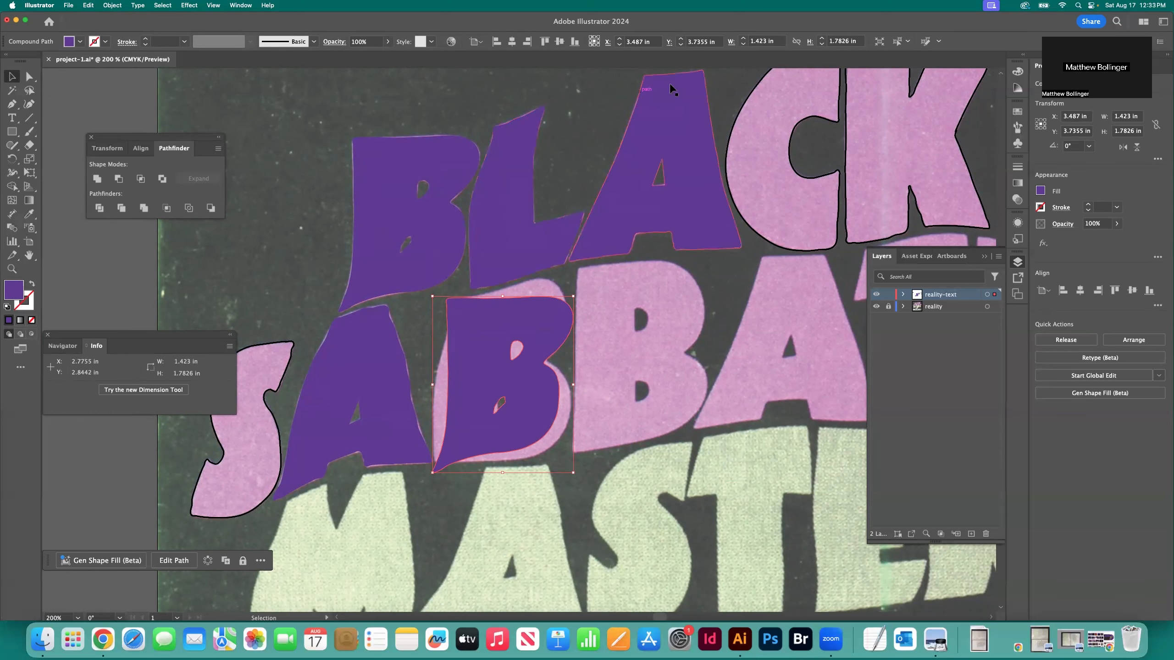
Give the C and K of BLACK the purple fill sampled from the neighbouring A, and deselect them
{"action": "scroll", "coordinate": [667, 95], "scroll_direction": "up", "scroll_amount": 3}
{"action": "scroll", "coordinate": [667, 95], "scroll_direction": "right", "scroll_amount": 2}
{"action": "left_click", "coordinate": [850, 136]}
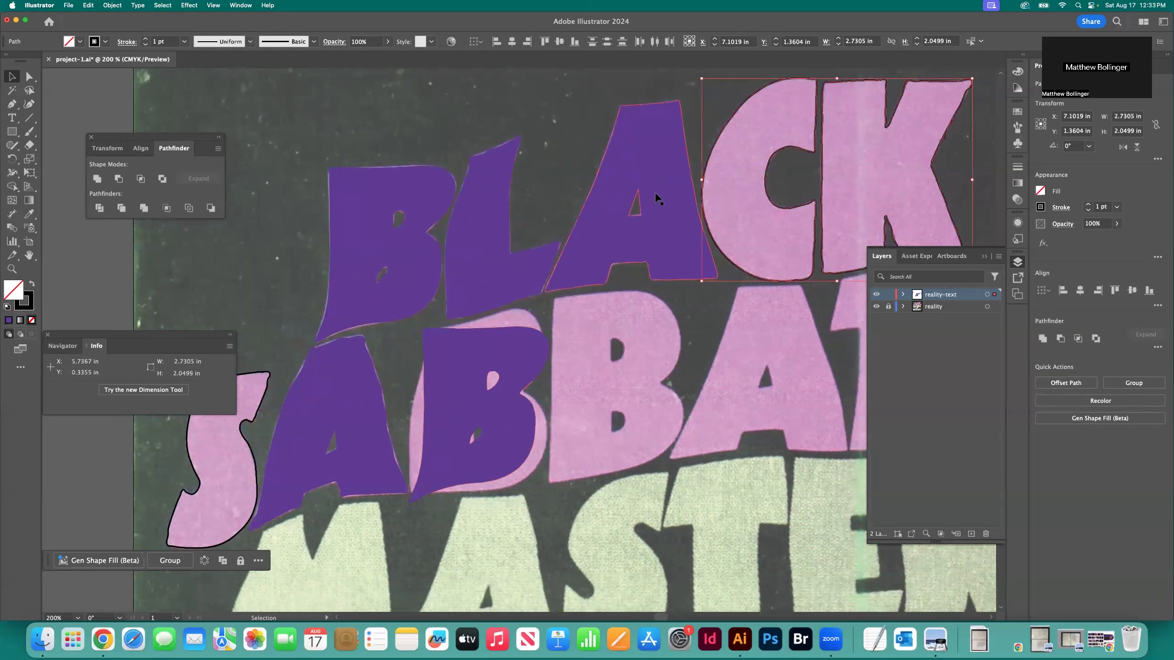
{"action": "key", "text": "i"}
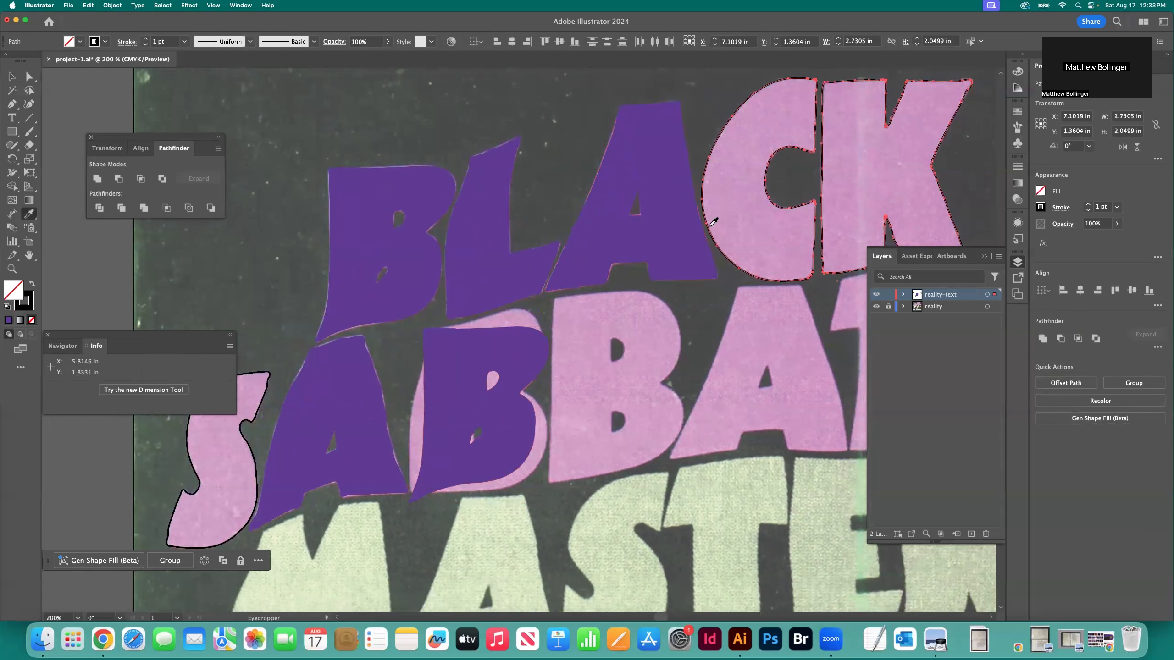
{"action": "left_click", "coordinate": [668, 161]}
{"action": "left_click", "coordinate": [12, 77]}
{"action": "left_click", "coordinate": [196, 101]}
Delete the copied purple B lying over the first B of SABBATH
{"action": "left_click", "coordinate": [532, 362]}
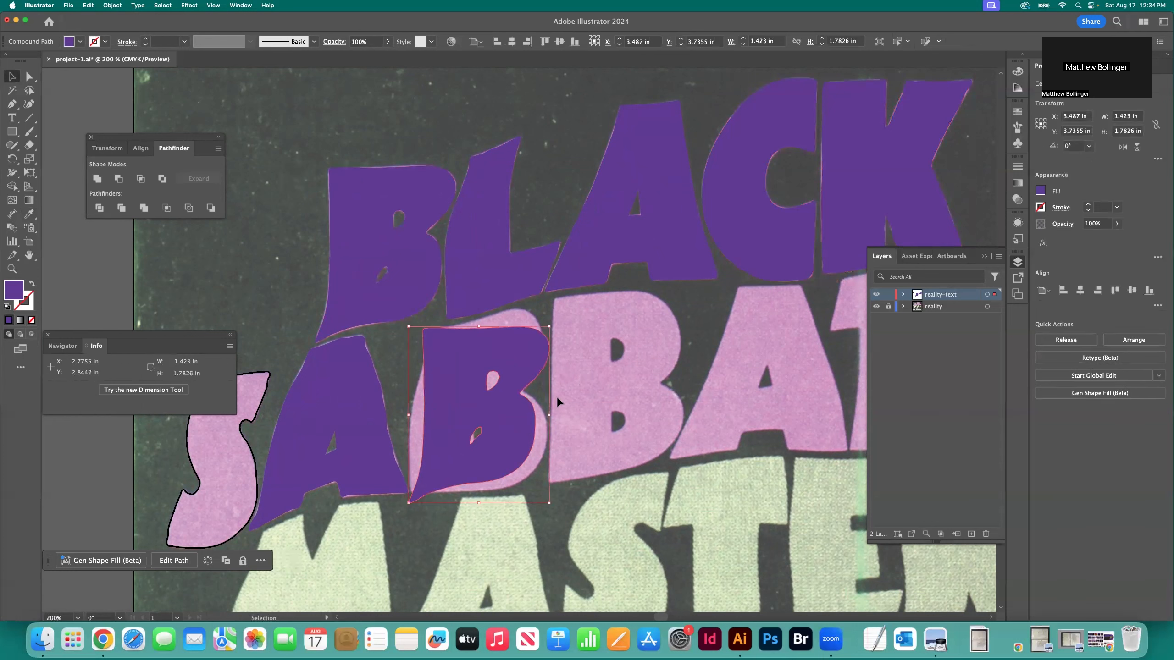
{"action": "key", "text": "Delete"}
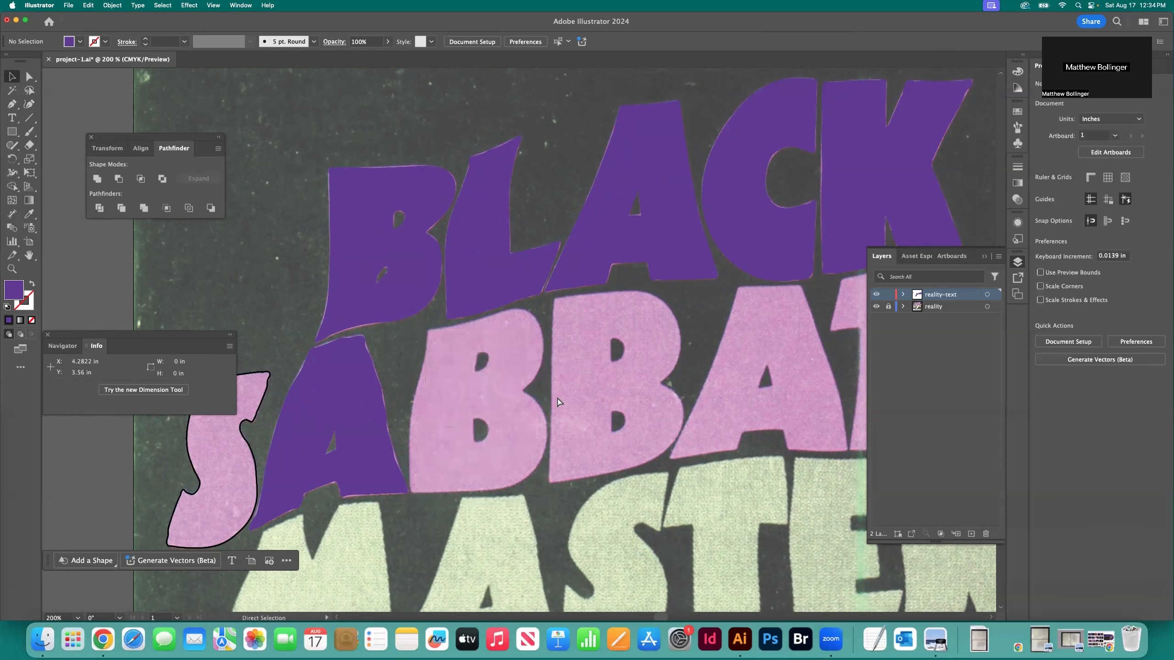
Hide the reality template layer and save the document
{"action": "key", "text": "super+1"}
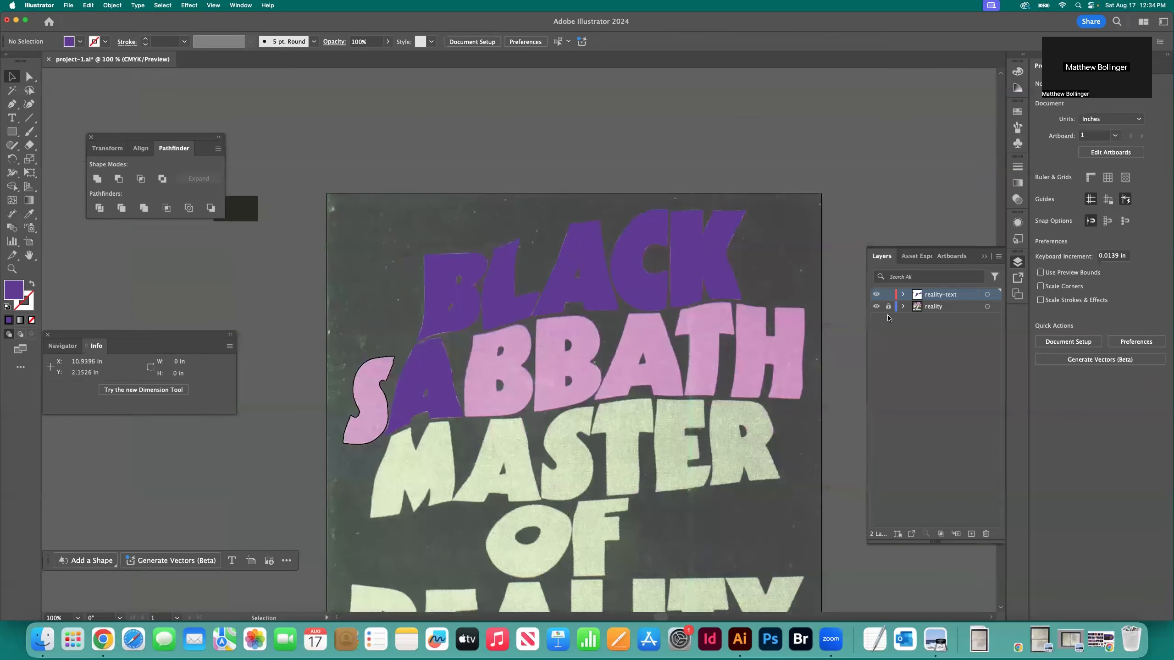
{"action": "left_click", "coordinate": [875, 307]}
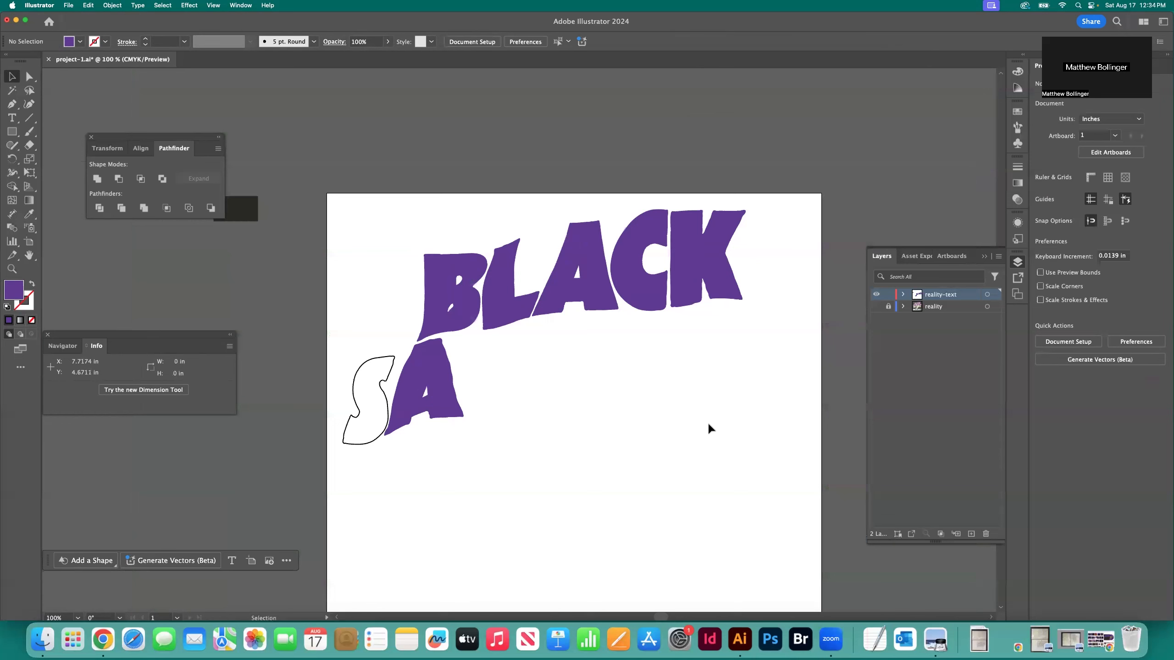
{"action": "key", "text": "a"}
{"action": "key", "text": "super+s"}
Examine the edges and corners of the filled BLACK letters up close, from B through K
{"action": "key", "text": "super+equal"}
{"action": "key", "text": "super+equal"}
{"action": "key", "text": "super+equal"}
{"action": "key", "text": "super+equal"}
{"action": "key", "text": "super+equal"}
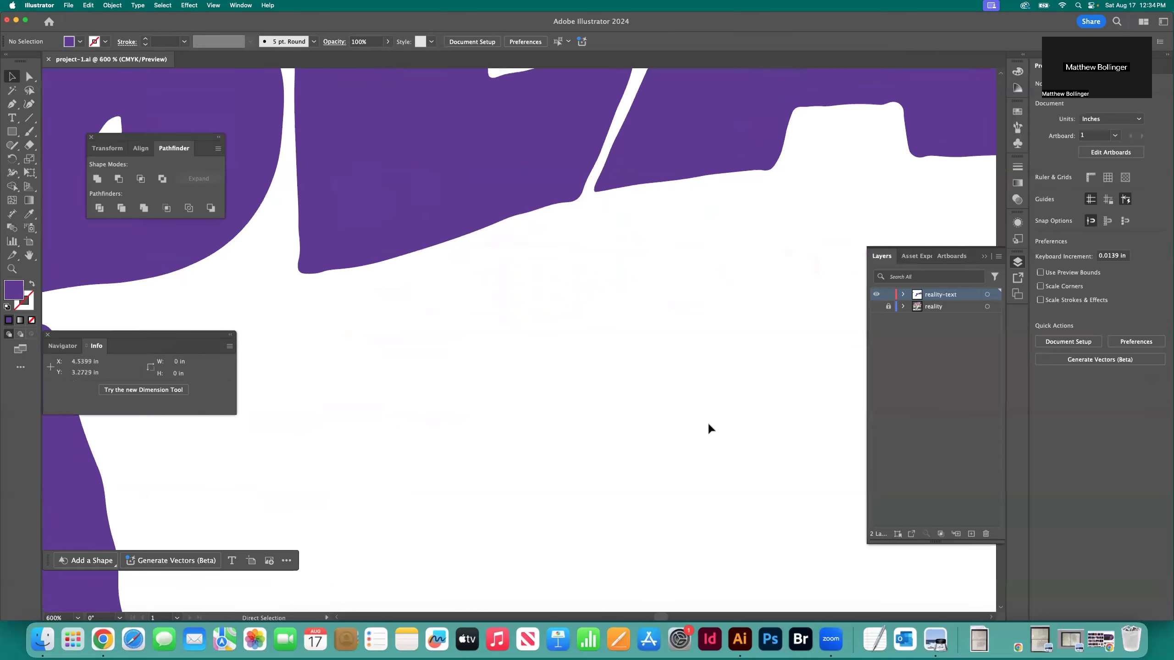
{"action": "scroll", "coordinate": [689, 407], "scroll_direction": "up", "scroll_amount": 10}
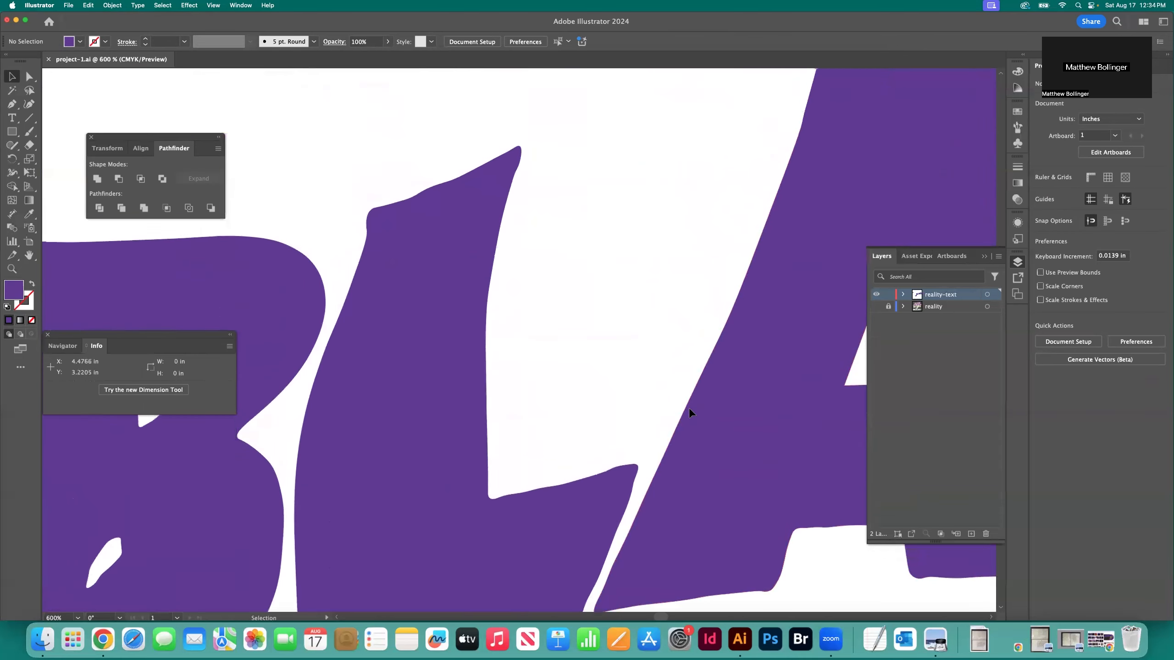
{"action": "scroll", "coordinate": [688, 406], "scroll_direction": "down", "scroll_amount": 5}
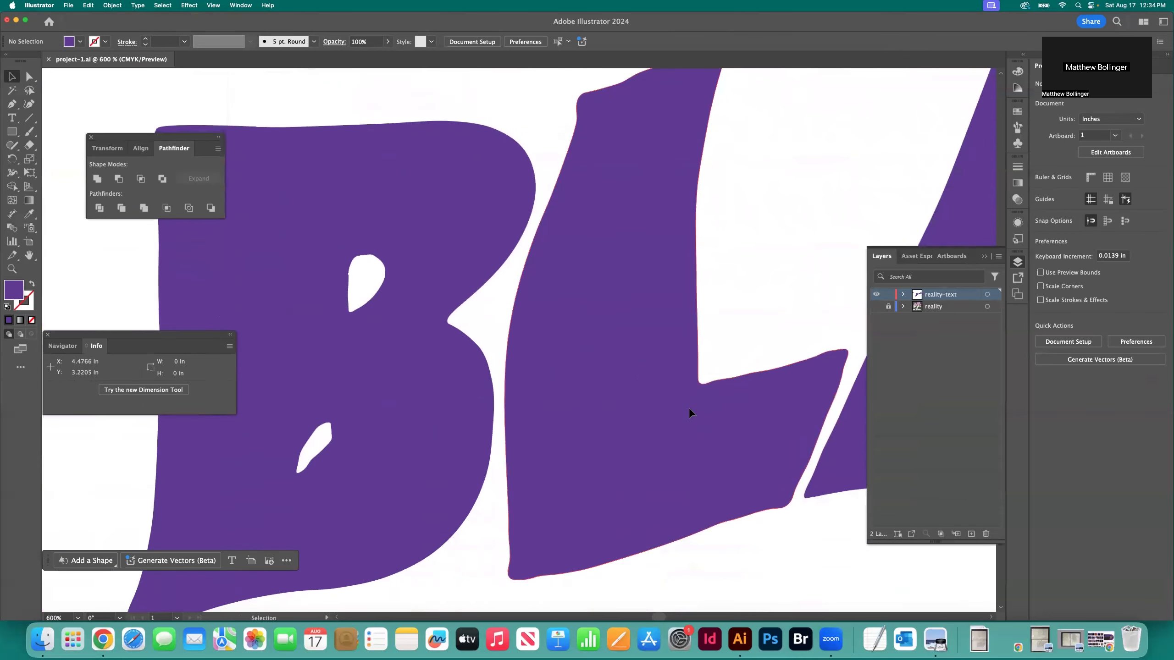
{"action": "scroll", "coordinate": [688, 407], "scroll_direction": "right", "scroll_amount": 20}
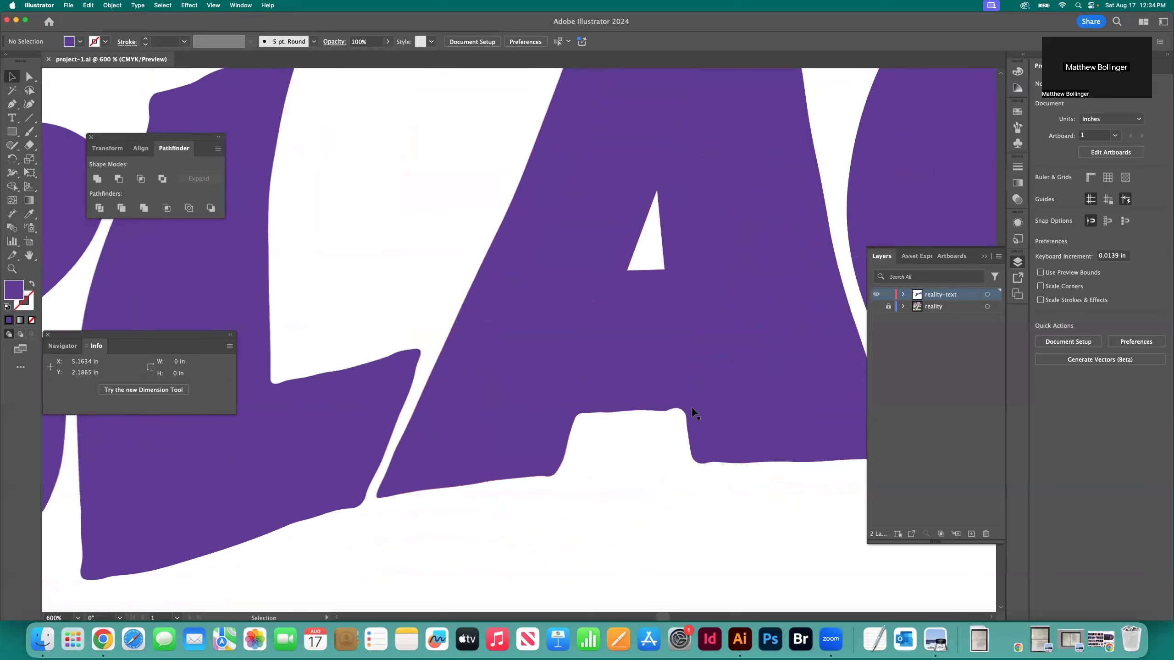
{"action": "scroll", "coordinate": [693, 413], "scroll_direction": "right", "scroll_amount": 10}
{"action": "scroll", "coordinate": [693, 413], "scroll_direction": "up", "scroll_amount": 8}
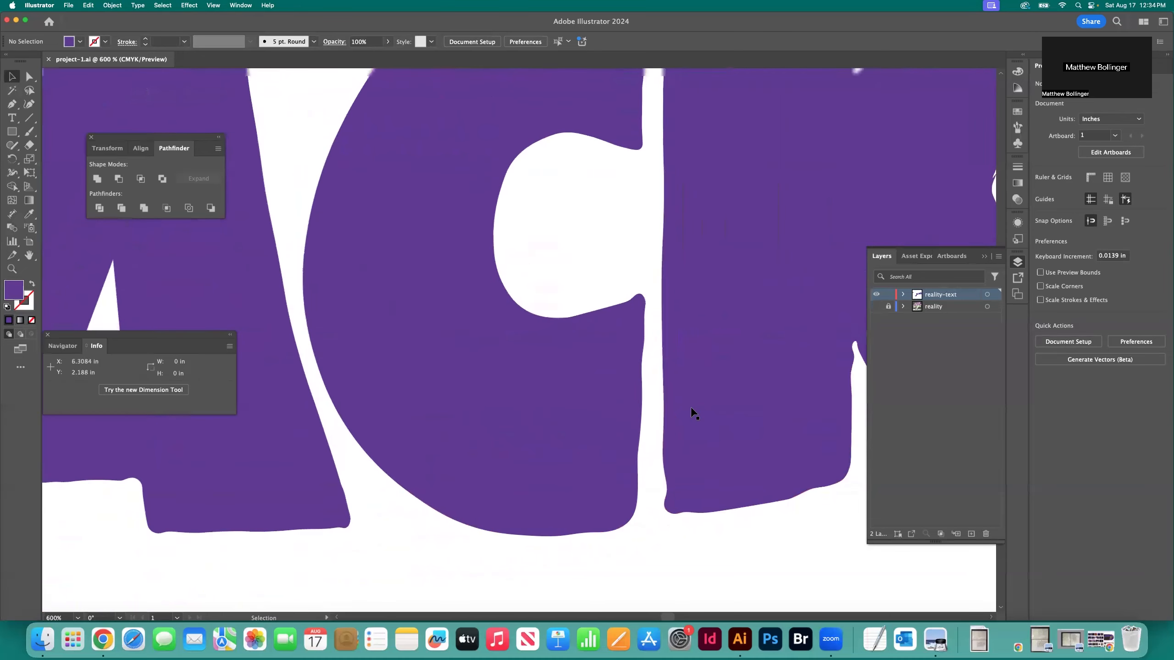
{"action": "scroll", "coordinate": [694, 413], "scroll_direction": "right", "scroll_amount": 12}
{"action": "scroll", "coordinate": [693, 413], "scroll_direction": "up", "scroll_amount": 3}
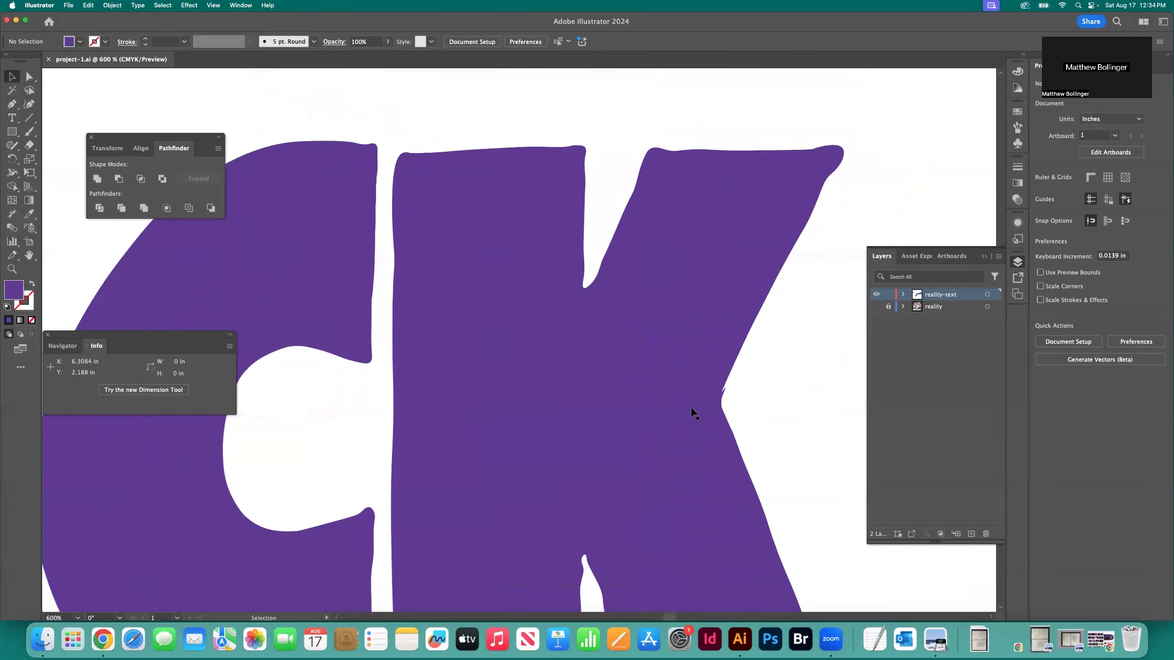
{"action": "scroll", "coordinate": [693, 413], "scroll_direction": "down", "scroll_amount": 3}
{"action": "scroll", "coordinate": [694, 413], "scroll_direction": "down", "scroll_amount": 4}
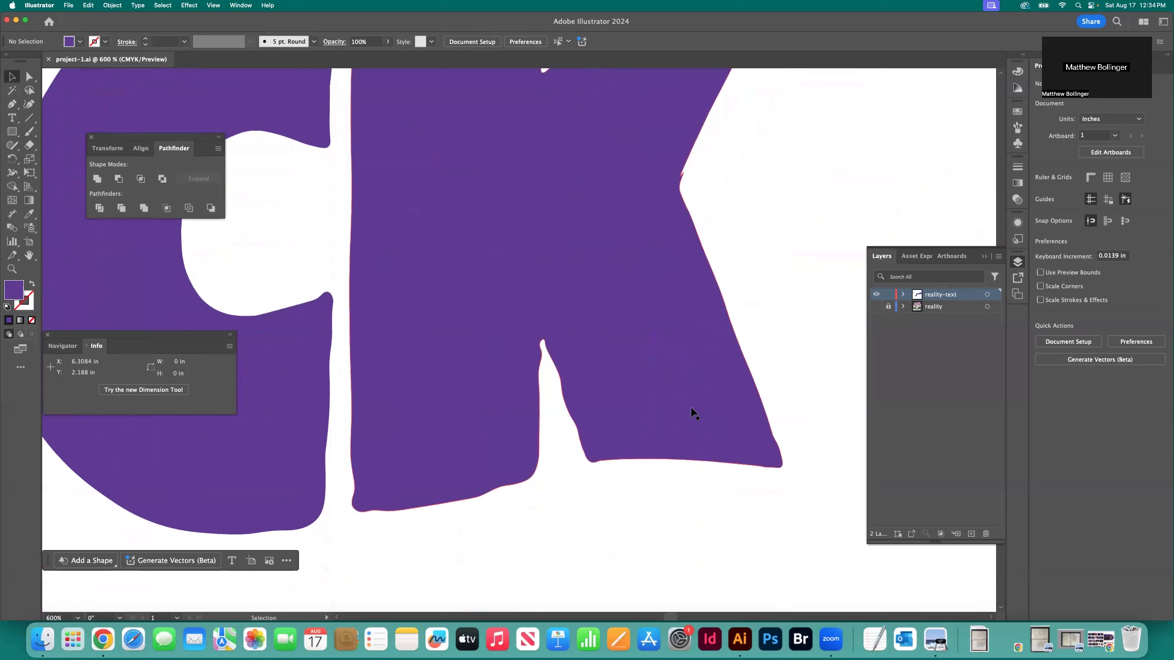
Give the S of SABBATH the purple fill sampled from the adjacent A, and deselect it
{"action": "key", "text": "super+0"}
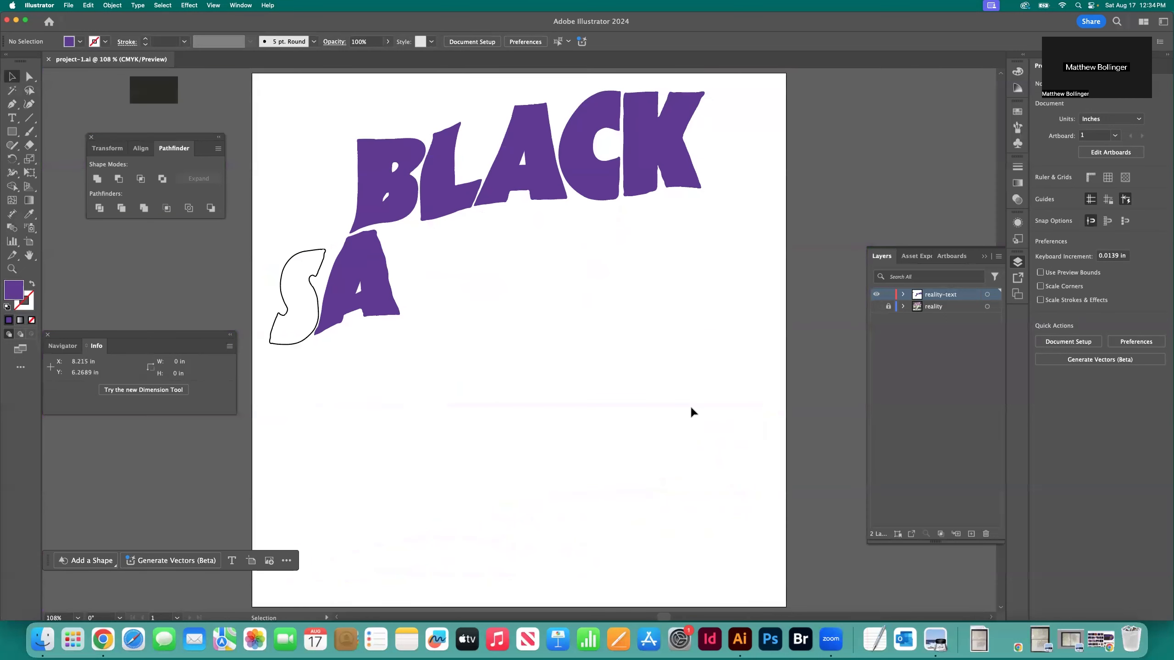
{"action": "left_click", "coordinate": [288, 278]}
{"action": "key", "text": "i"}
{"action": "left_click", "coordinate": [347, 274]}
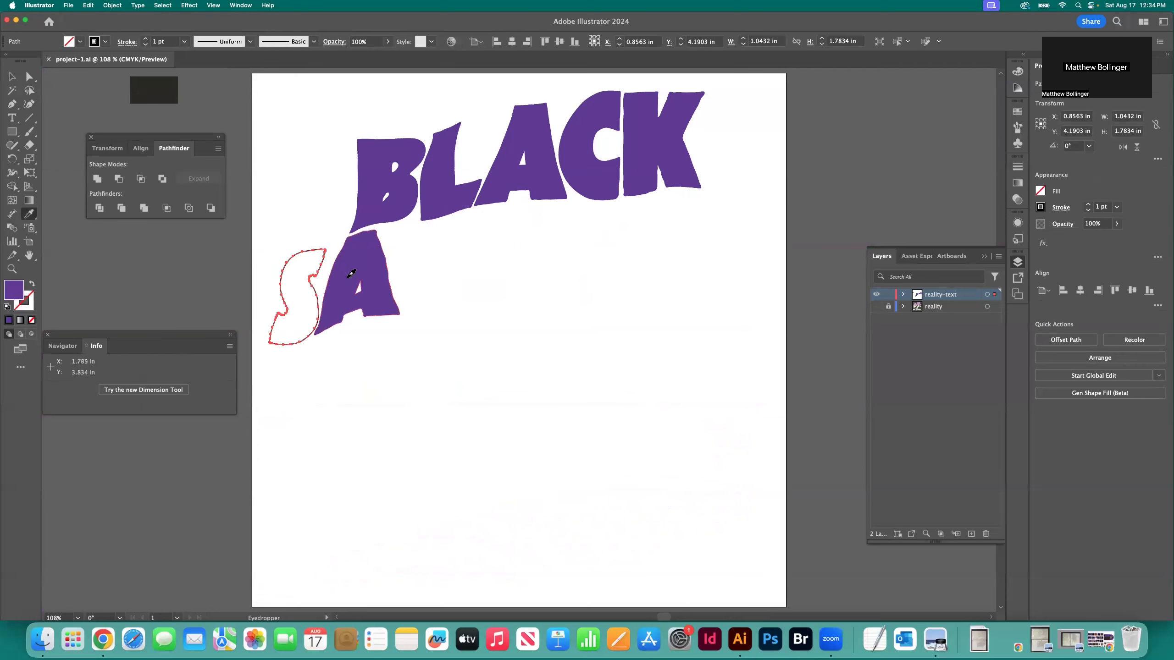
{"action": "left_click", "coordinate": [17, 79]}
{"action": "left_click", "coordinate": [70, 98]}
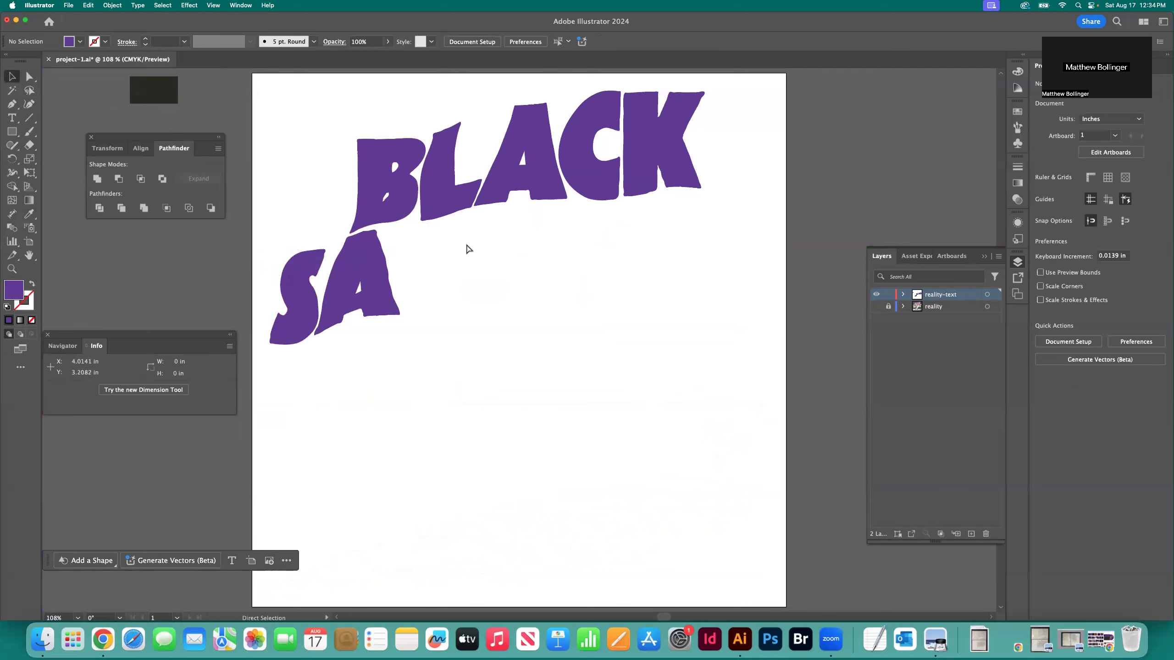
Save the document and show the reality template layer again
{"action": "key", "text": "super+s"}
{"action": "left_click", "coordinate": [875, 306]}
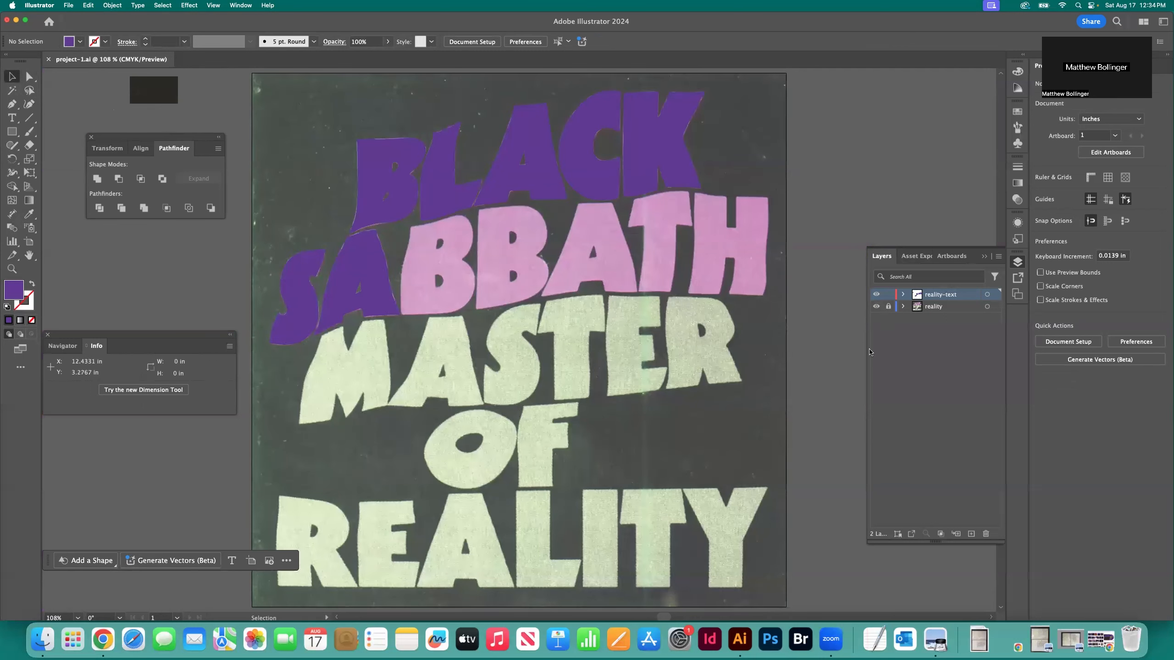
{"action": "key", "text": "z"}
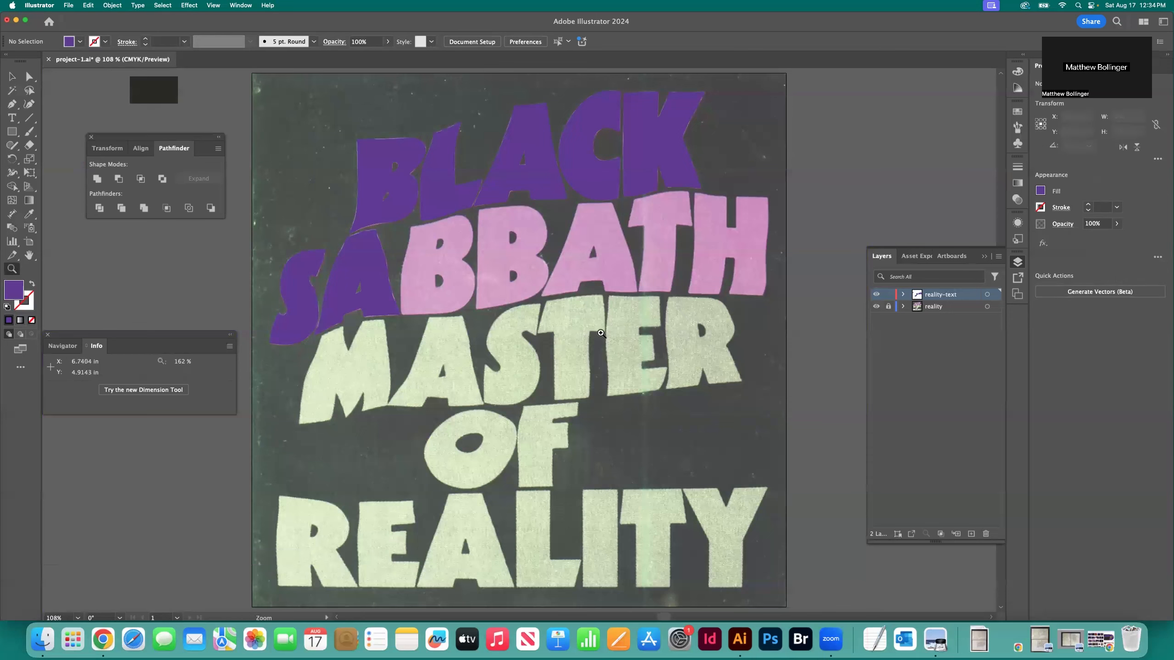
{"action": "left_click", "coordinate": [432, 267]}
{"action": "left_click", "coordinate": [515, 317]}
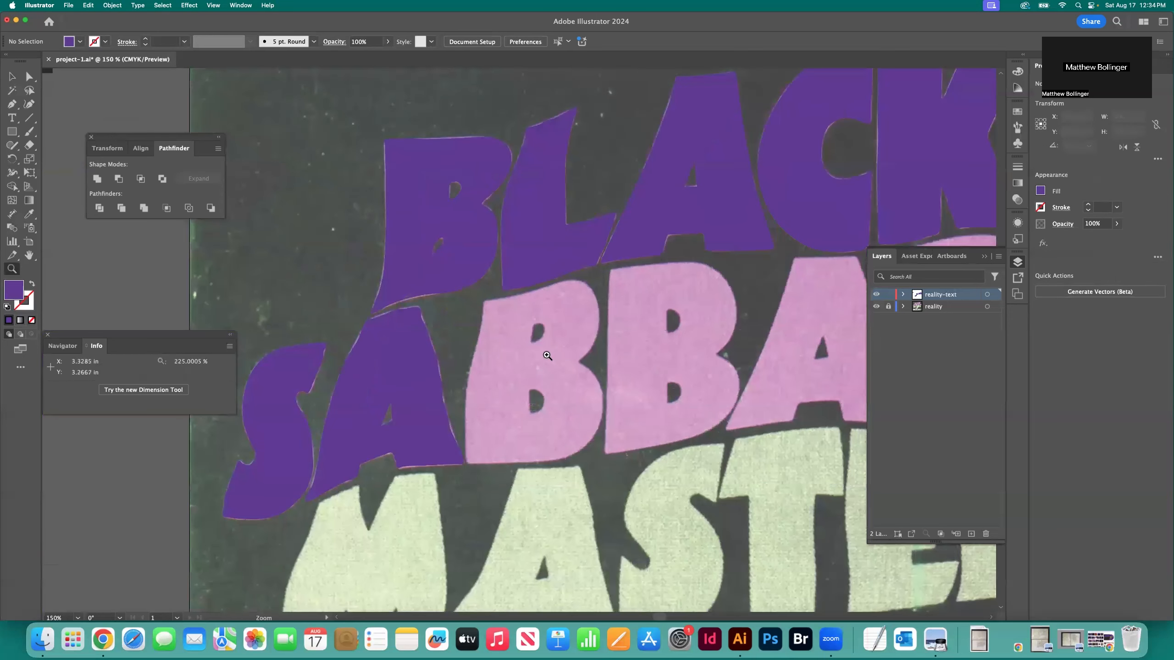
{"action": "left_click", "coordinate": [552, 360]}
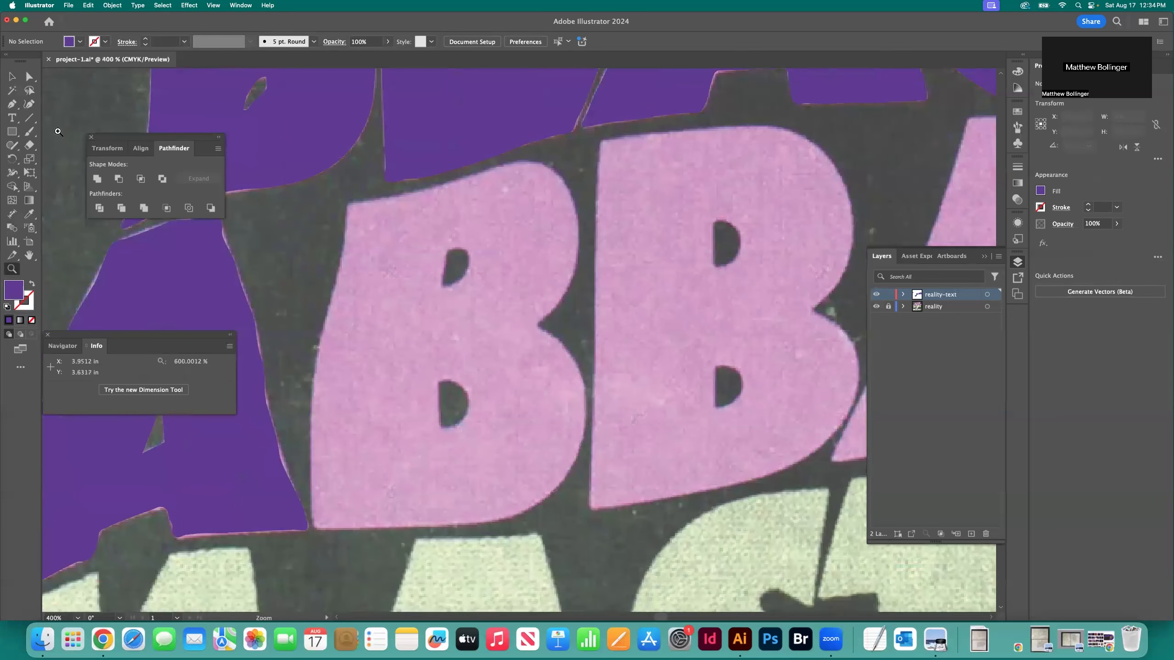
{"action": "left_click", "coordinate": [28, 105]}
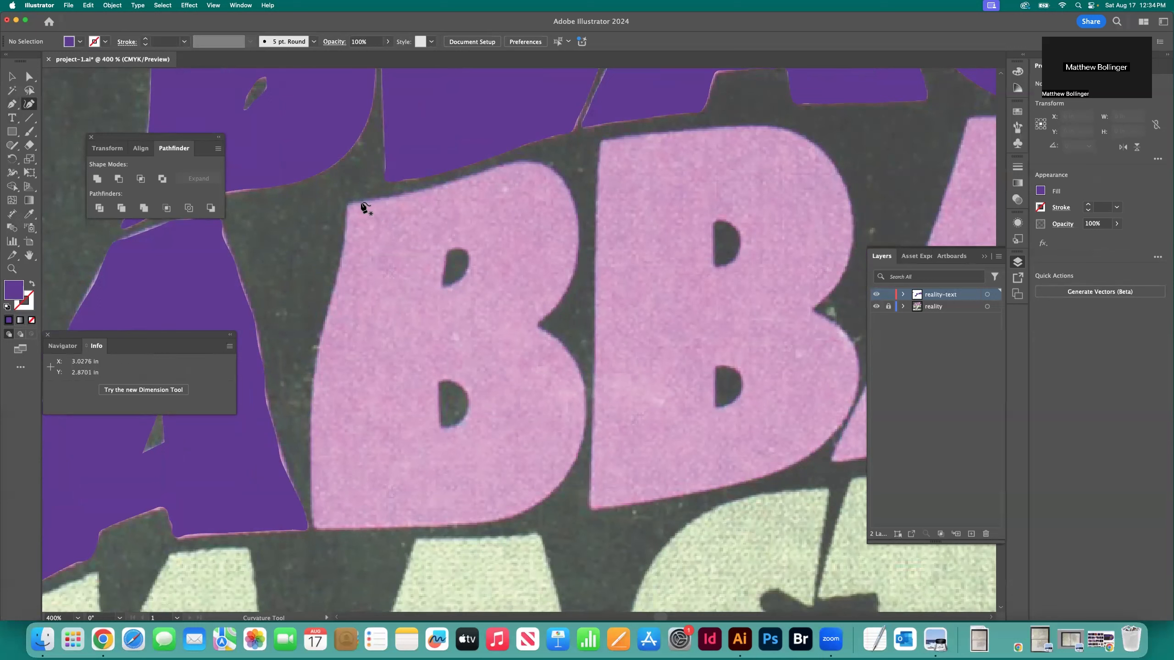
{"action": "left_click", "coordinate": [360, 203]}
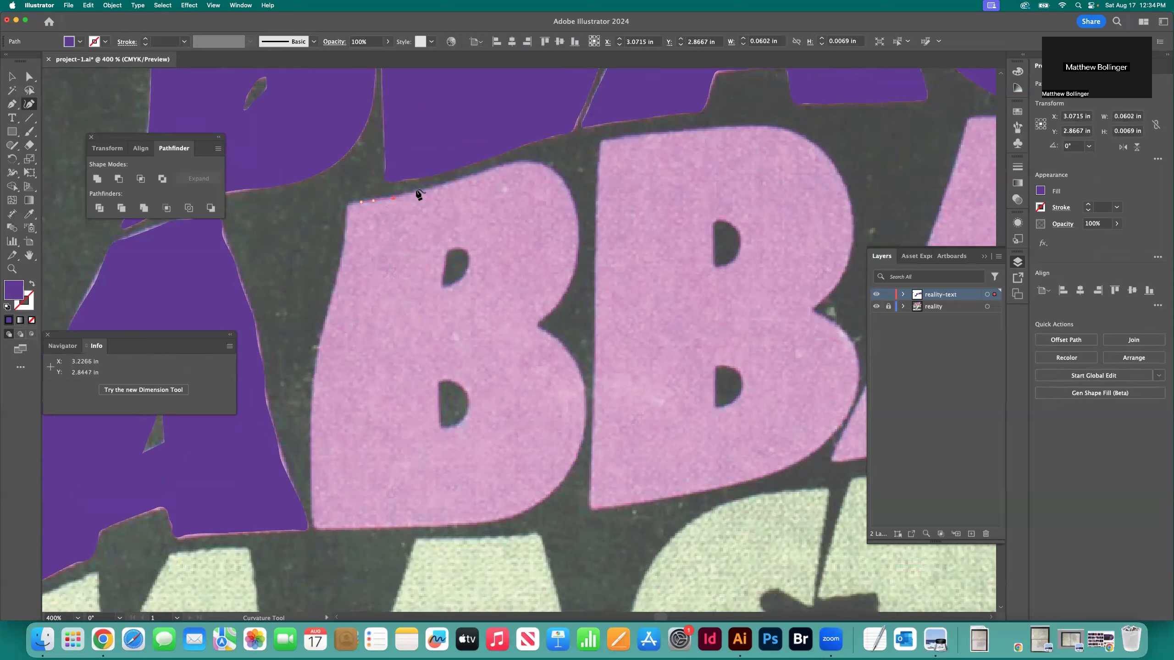
{"action": "left_click", "coordinate": [437, 187]}
{"action": "left_click", "coordinate": [496, 168]}
{"action": "key", "text": "super+z"}
{"action": "key", "text": "super+z"}
{"action": "key", "text": "super+z"}
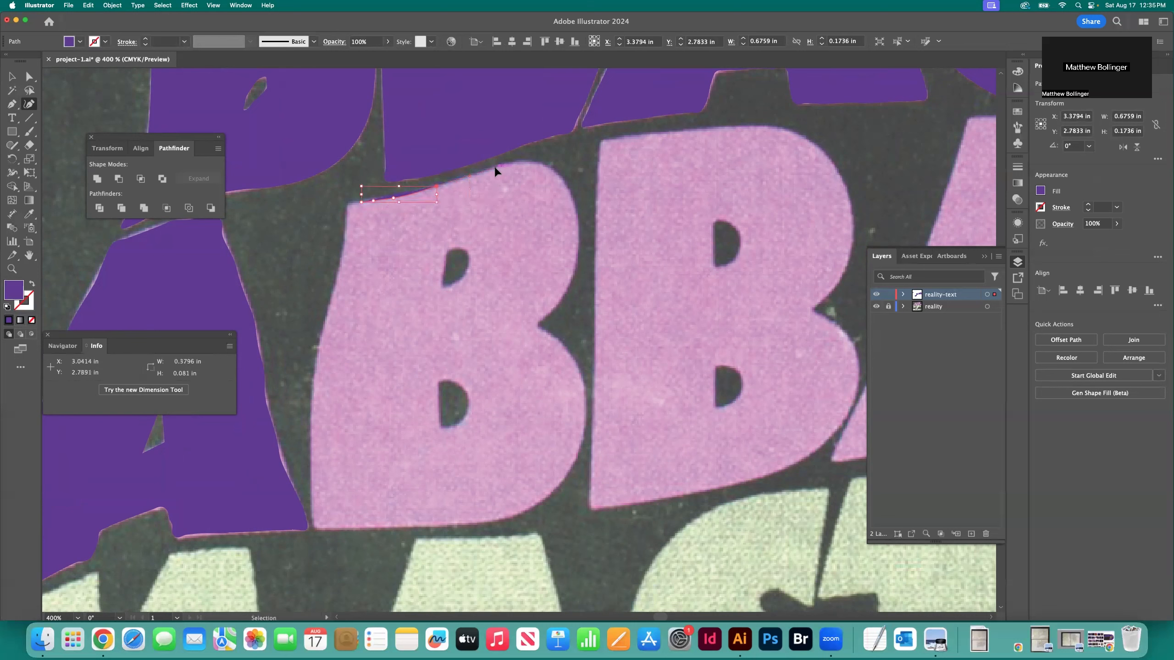
{"action": "key", "text": "super+shift+a"}
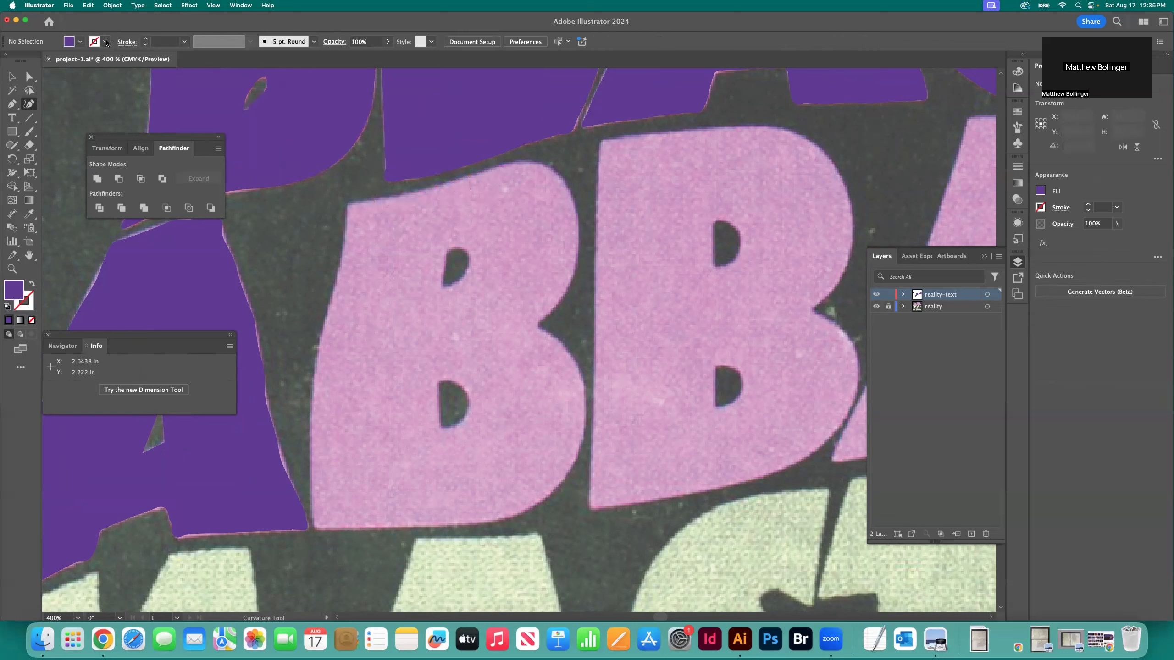
Set new paths to a black 1 pt stroke with no fill
{"action": "left_click", "coordinate": [105, 42]}
{"action": "left_click", "coordinate": [33, 87]}
{"action": "left_click", "coordinate": [80, 42]}
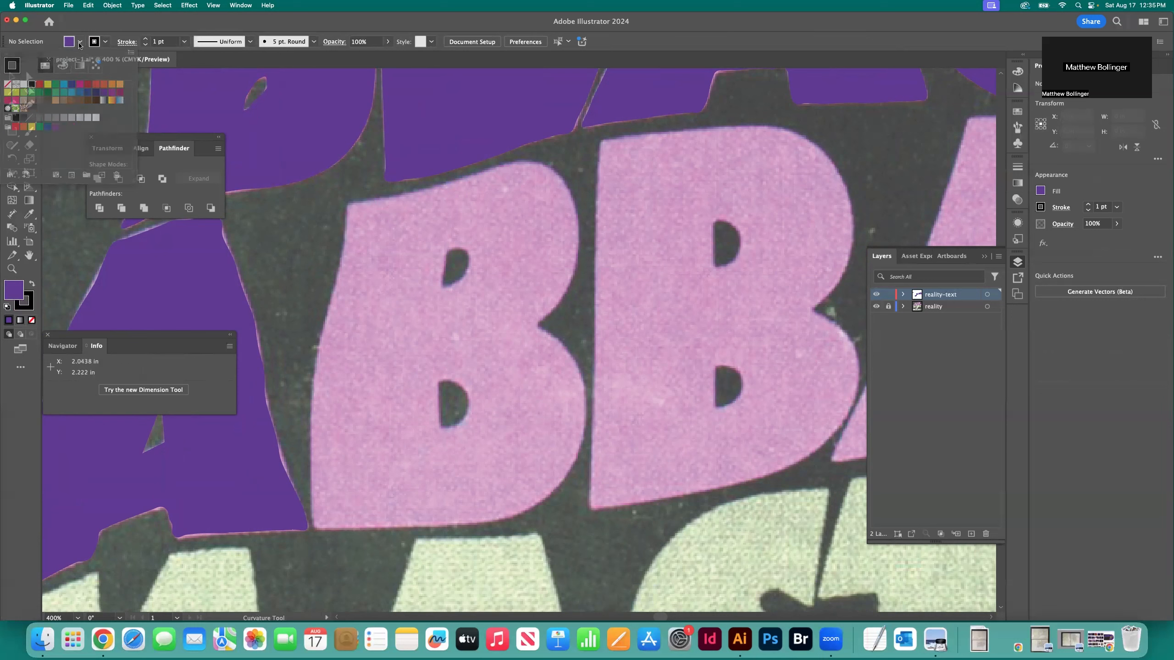
{"action": "left_click", "coordinate": [7, 83]}
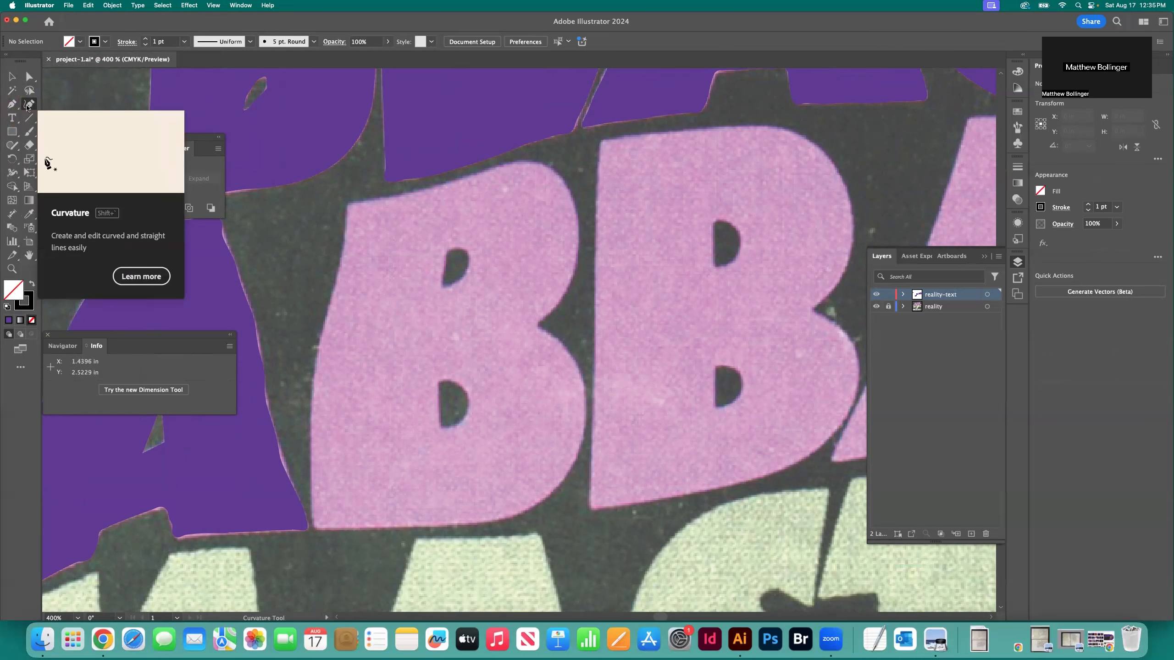
Start the outline of the first B of SABBATH with the Curvature tool, tracing its rising top edge from near the upper-left corner
{"action": "key", "text": "super+equal"}
{"action": "key", "text": "super+equal"}
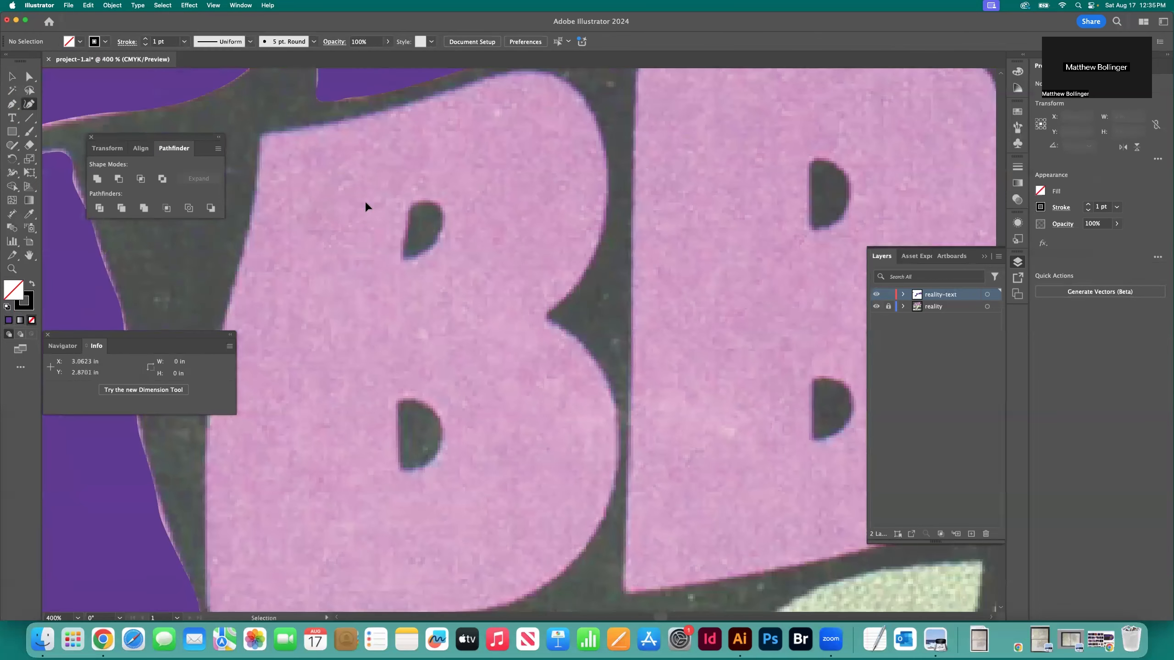
{"action": "scroll", "coordinate": [373, 164], "scroll_direction": "up", "scroll_amount": 5}
{"action": "scroll", "coordinate": [373, 164], "scroll_direction": "left", "scroll_amount": 5}
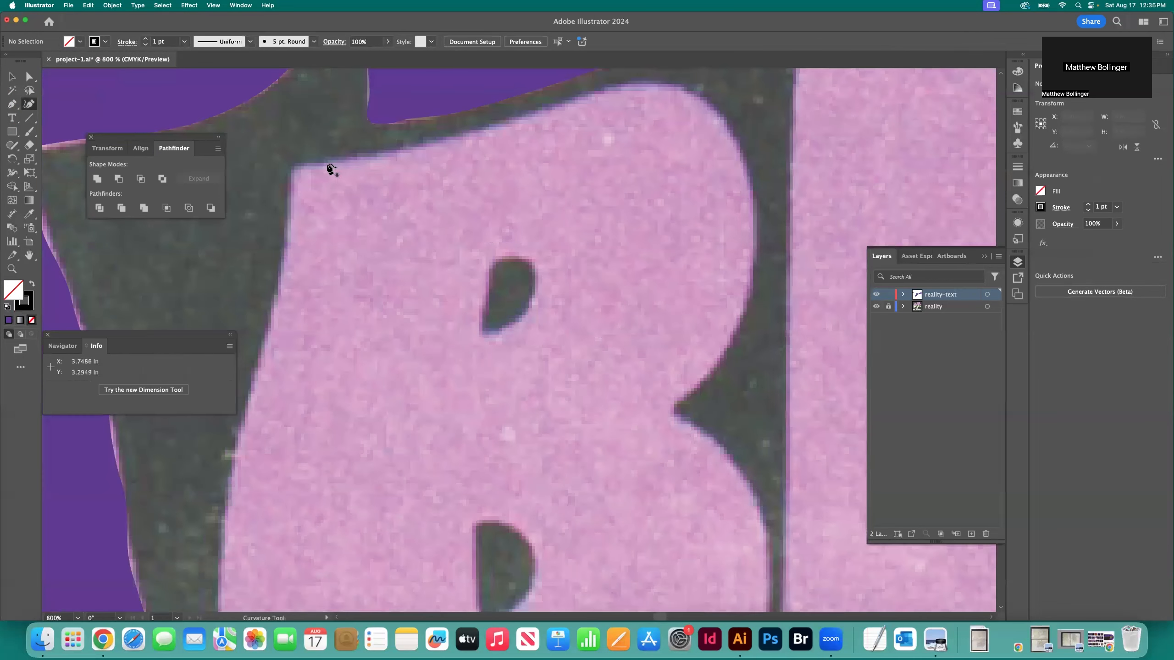
{"action": "left_click", "coordinate": [327, 164]}
{"action": "left_click", "coordinate": [377, 156]}
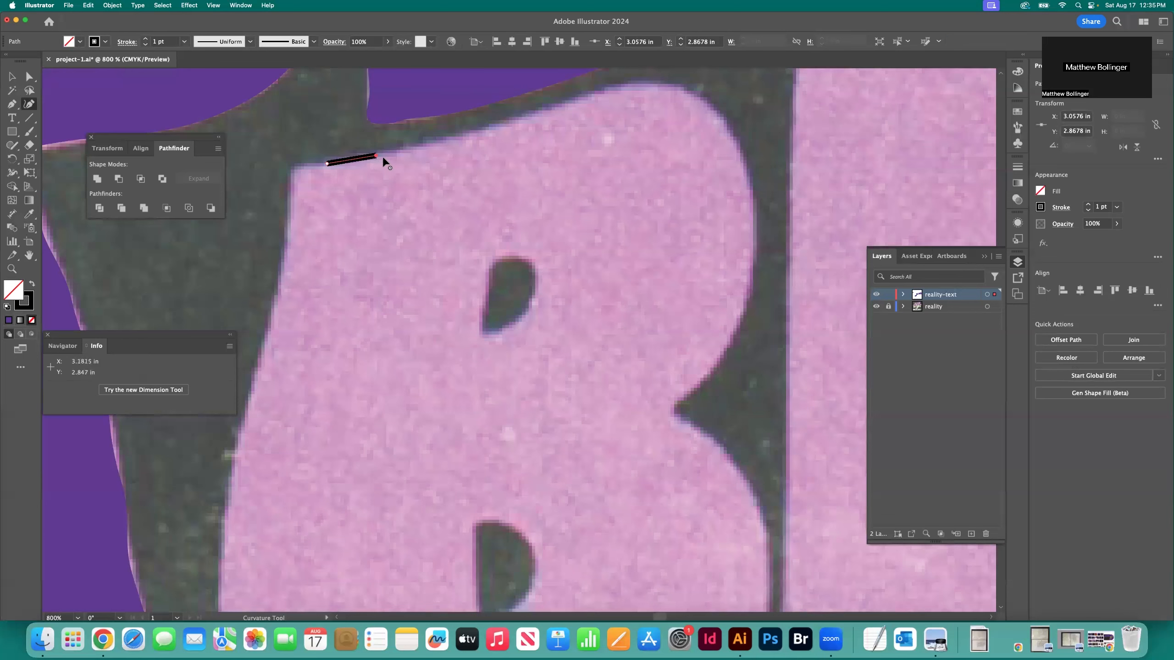
{"action": "left_click", "coordinate": [428, 144]}
{"action": "left_click", "coordinate": [483, 129]}
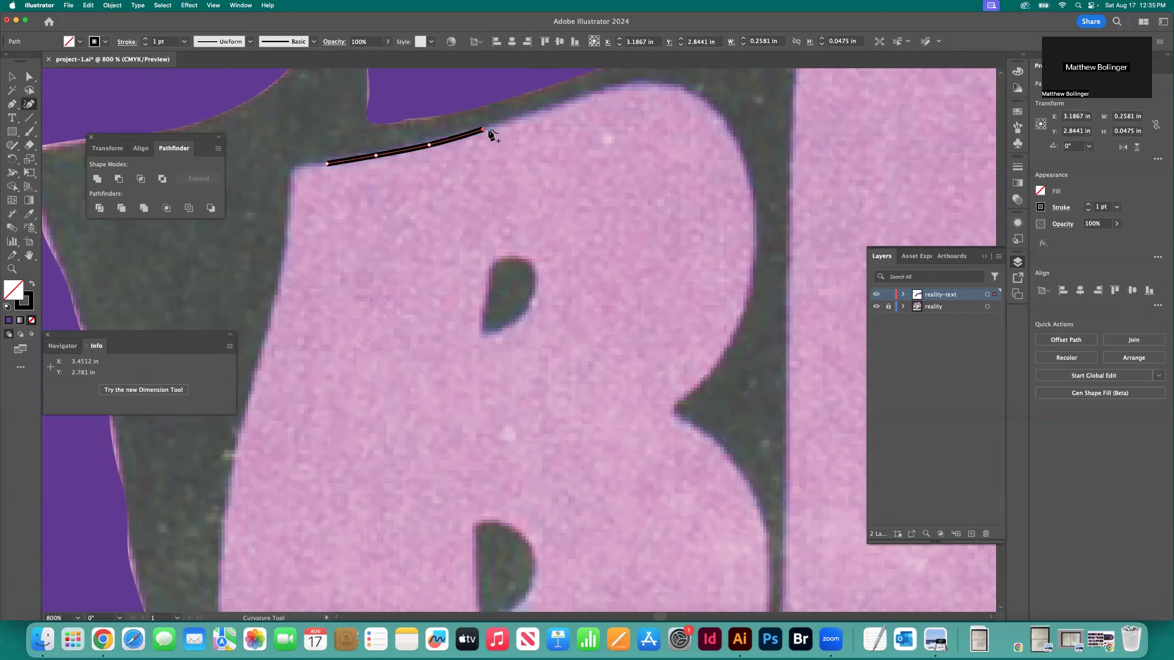
{"action": "left_click", "coordinate": [537, 111]}
{"action": "scroll", "coordinate": [601, 173], "scroll_direction": "up", "scroll_amount": 3}
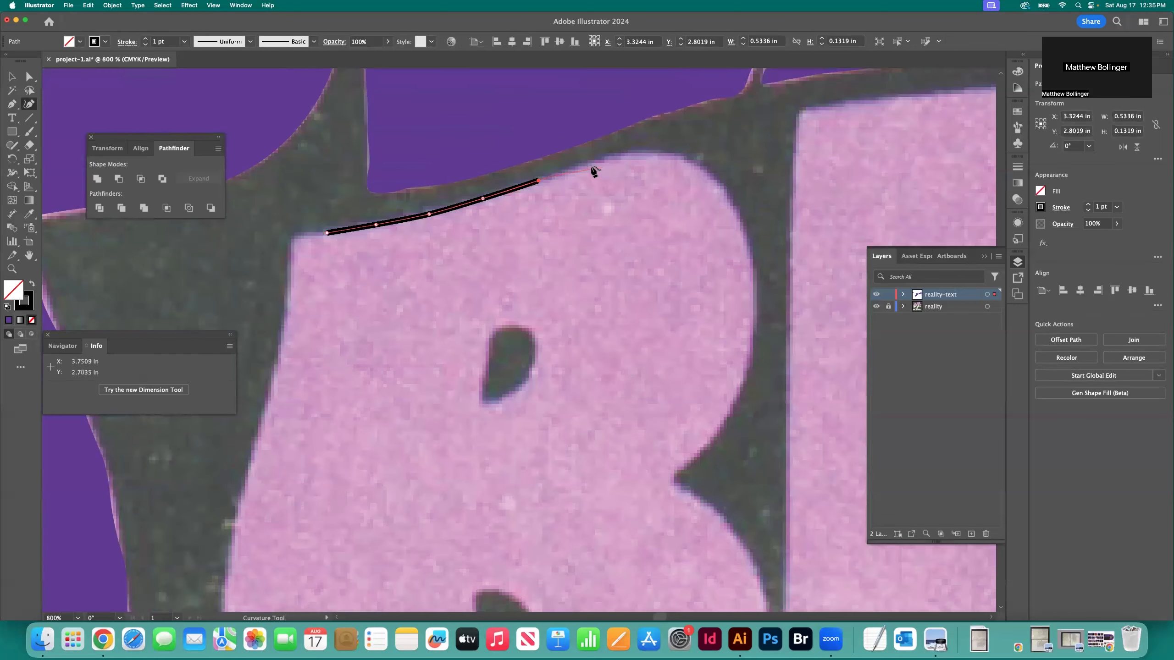
Continue the first B's outline over its top and around the upper bowl to the notch between the bowls
{"action": "left_click", "coordinate": [590, 164]}
{"action": "left_click", "coordinate": [618, 158]}
{"action": "left_click", "coordinate": [651, 154]}
{"action": "left_click", "coordinate": [691, 163]}
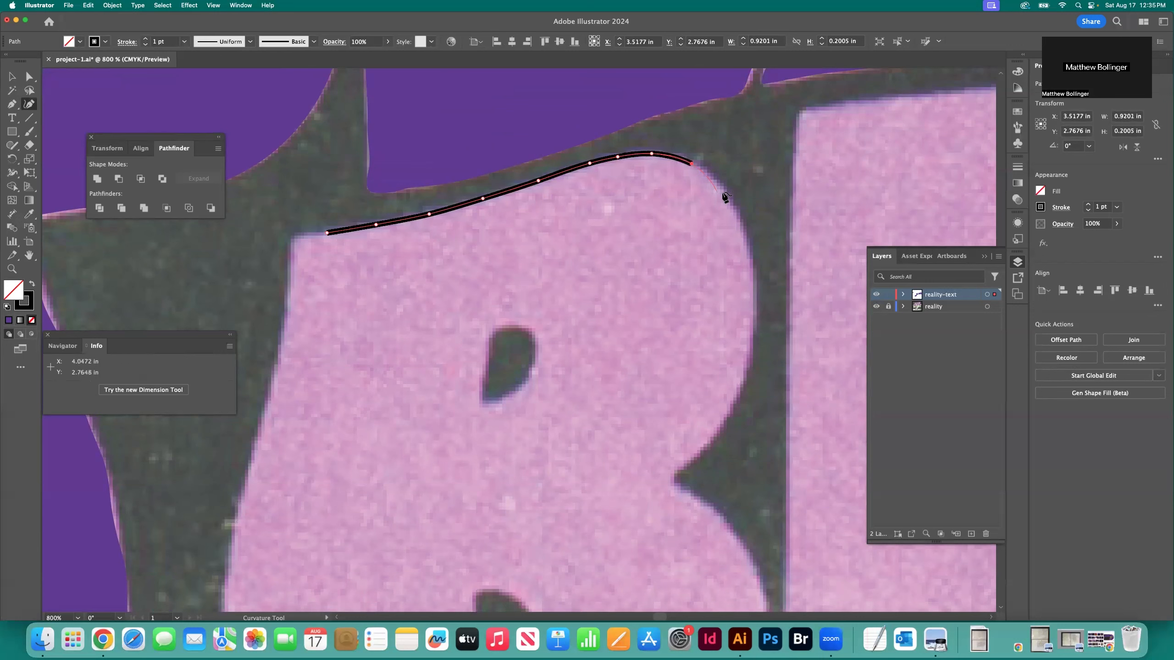
{"action": "left_click", "coordinate": [723, 191]}
{"action": "left_click", "coordinate": [746, 241]}
{"action": "left_click", "coordinate": [753, 300]}
{"action": "left_click", "coordinate": [752, 370]}
{"action": "left_click", "coordinate": [723, 424]}
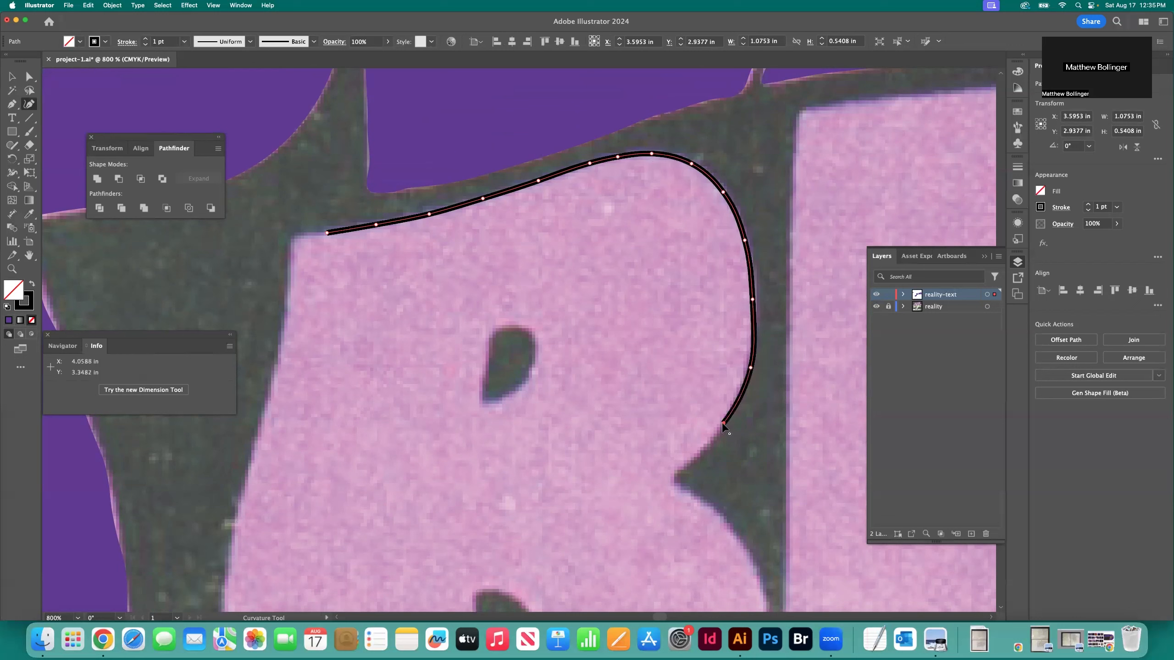
{"action": "left_click", "coordinate": [700, 453]}
{"action": "left_click", "coordinate": [675, 477]}
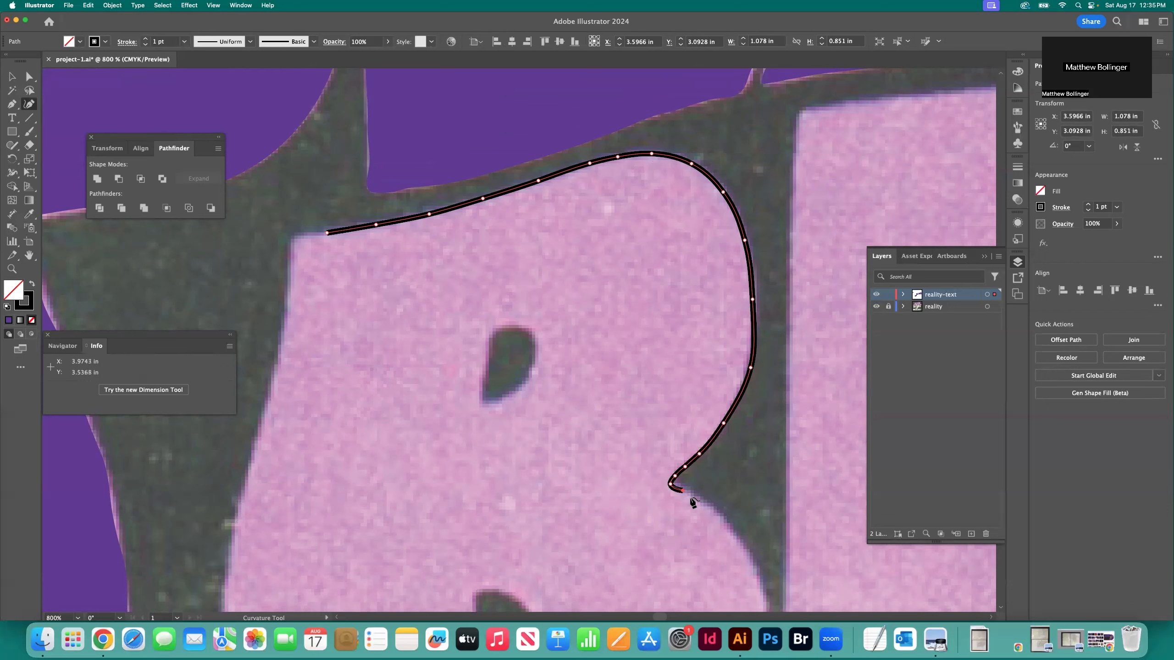
Trace the first B's lower bowl from the notch around to where it curves into the bottom edge
{"action": "left_click", "coordinate": [707, 509]}
{"action": "left_click", "coordinate": [738, 540]}
{"action": "scroll", "coordinate": [749, 495], "scroll_direction": "down", "scroll_amount": 3}
{"action": "left_click", "coordinate": [759, 495]}
{"action": "scroll", "coordinate": [767, 498], "scroll_direction": "down", "scroll_amount": 3}
{"action": "left_click", "coordinate": [768, 491]}
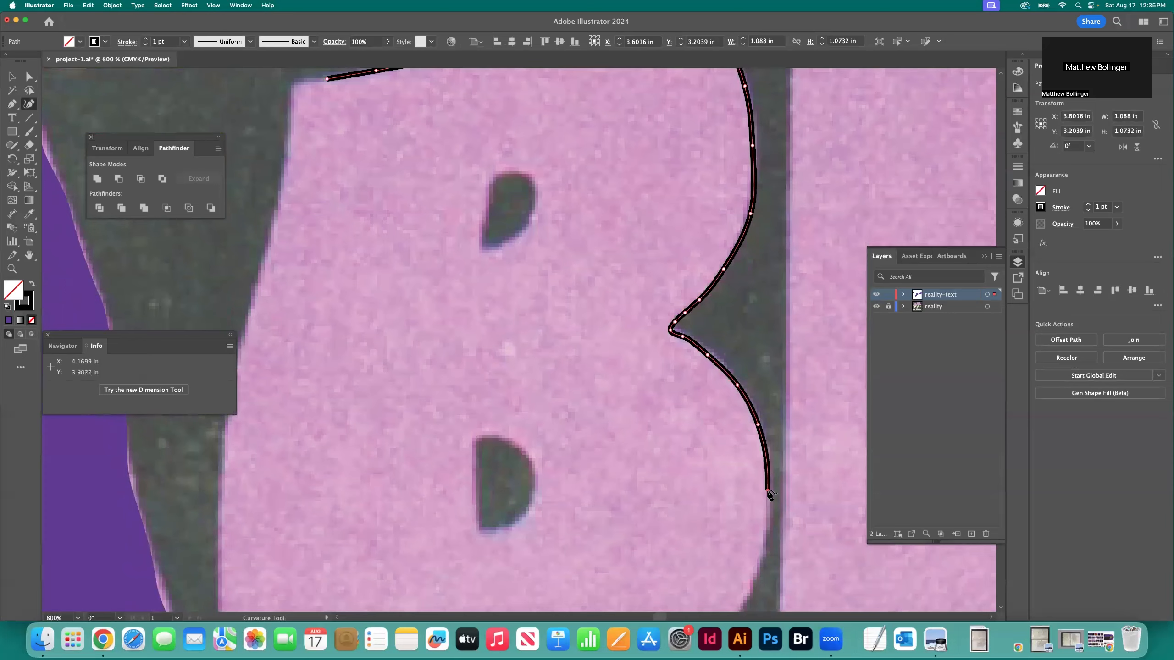
{"action": "scroll", "coordinate": [768, 490], "scroll_direction": "down", "scroll_amount": 3}
{"action": "left_click", "coordinate": [768, 492]}
{"action": "scroll", "coordinate": [763, 490], "scroll_direction": "down", "scroll_amount": 3}
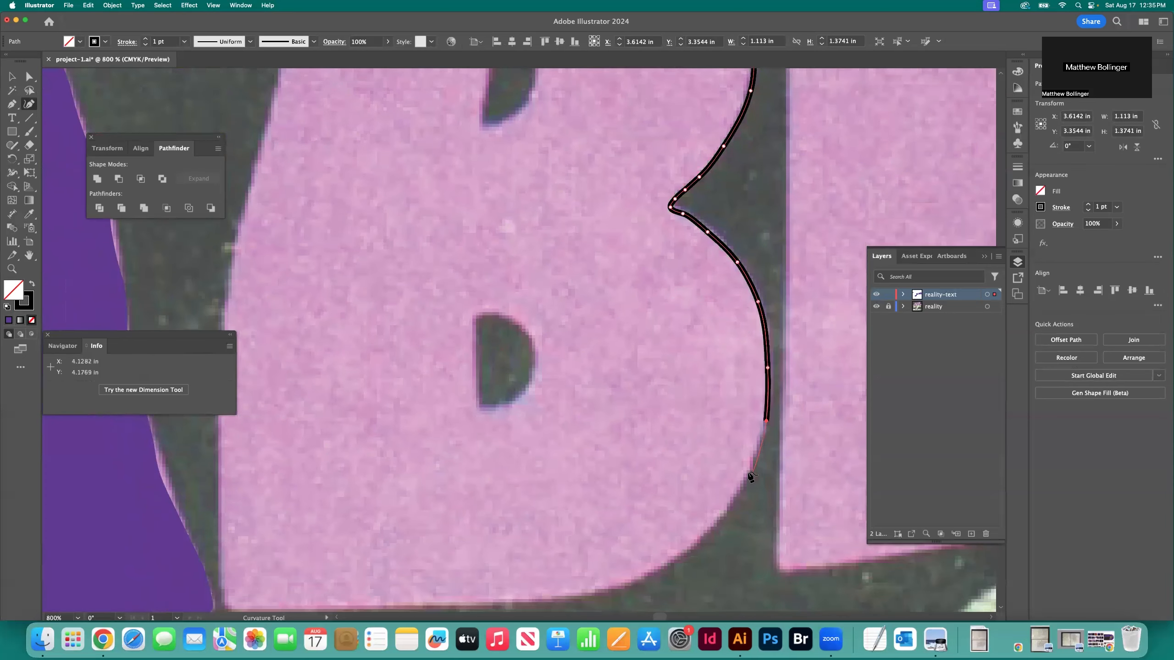
{"action": "left_click", "coordinate": [749, 473]}
{"action": "left_click", "coordinate": [706, 537]}
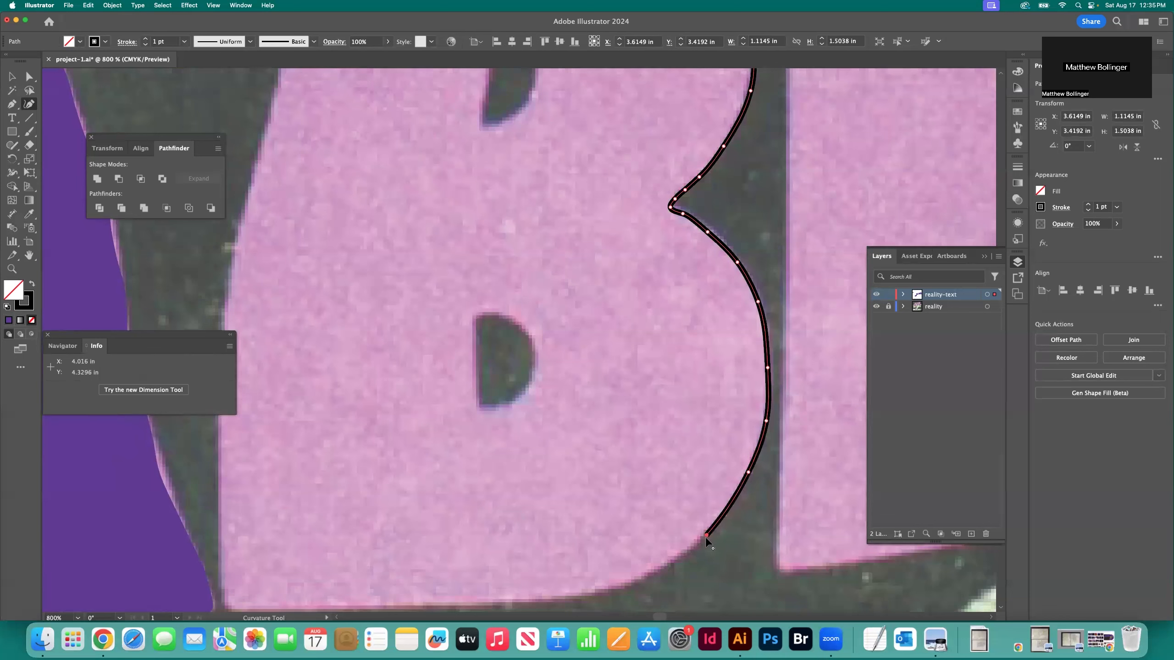
{"action": "left_click", "coordinate": [665, 575]}
Trace the first B's bottom edge leftward and around its lower-left corner
{"action": "scroll", "coordinate": [656, 568], "scroll_direction": "down", "scroll_amount": 2}
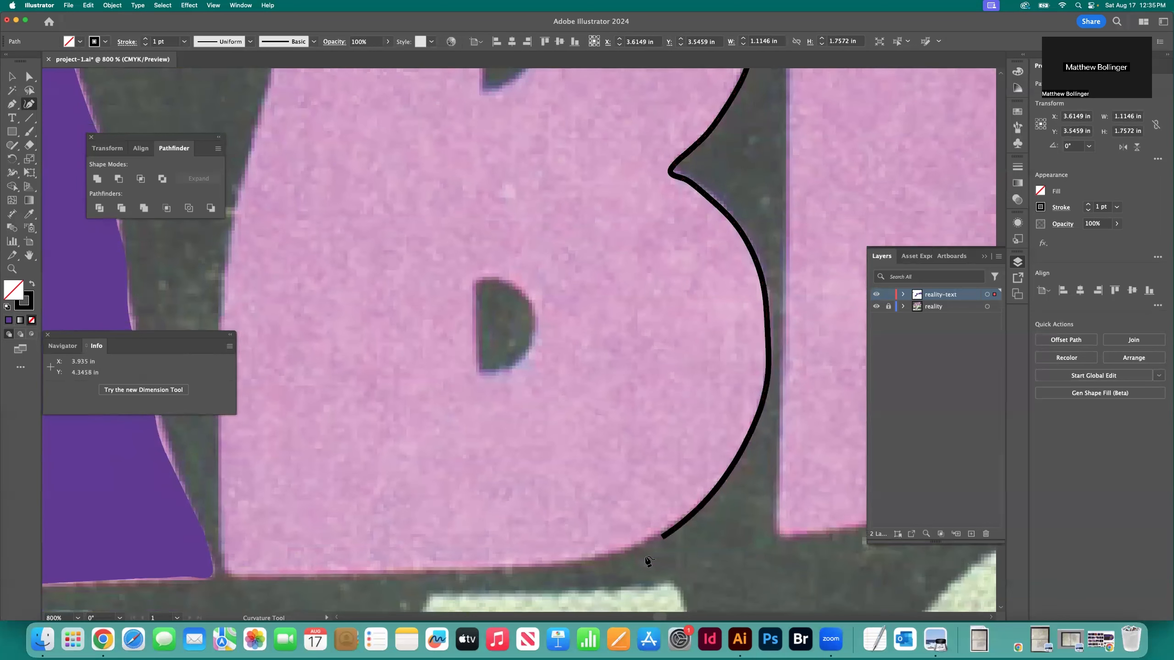
{"action": "left_click", "coordinate": [594, 559]}
{"action": "left_click", "coordinate": [490, 568]}
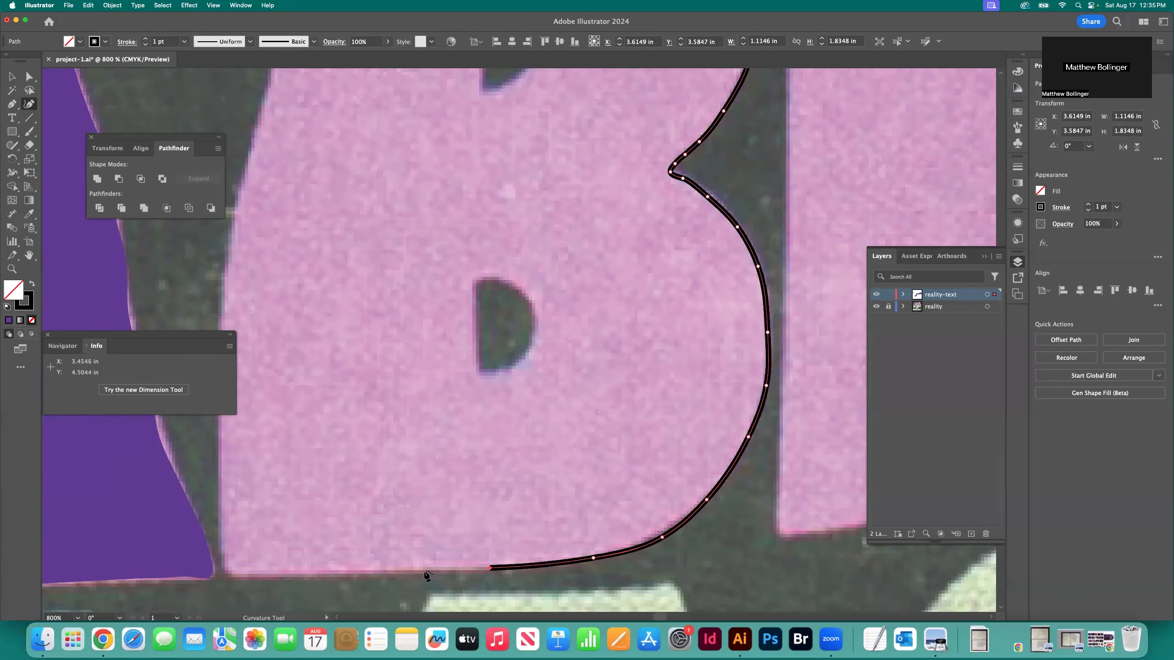
{"action": "left_click", "coordinate": [355, 571]}
{"action": "left_click", "coordinate": [315, 573]}
{"action": "left_click", "coordinate": [259, 573]}
{"action": "left_click", "coordinate": [231, 574]}
{"action": "left_click", "coordinate": [225, 569]}
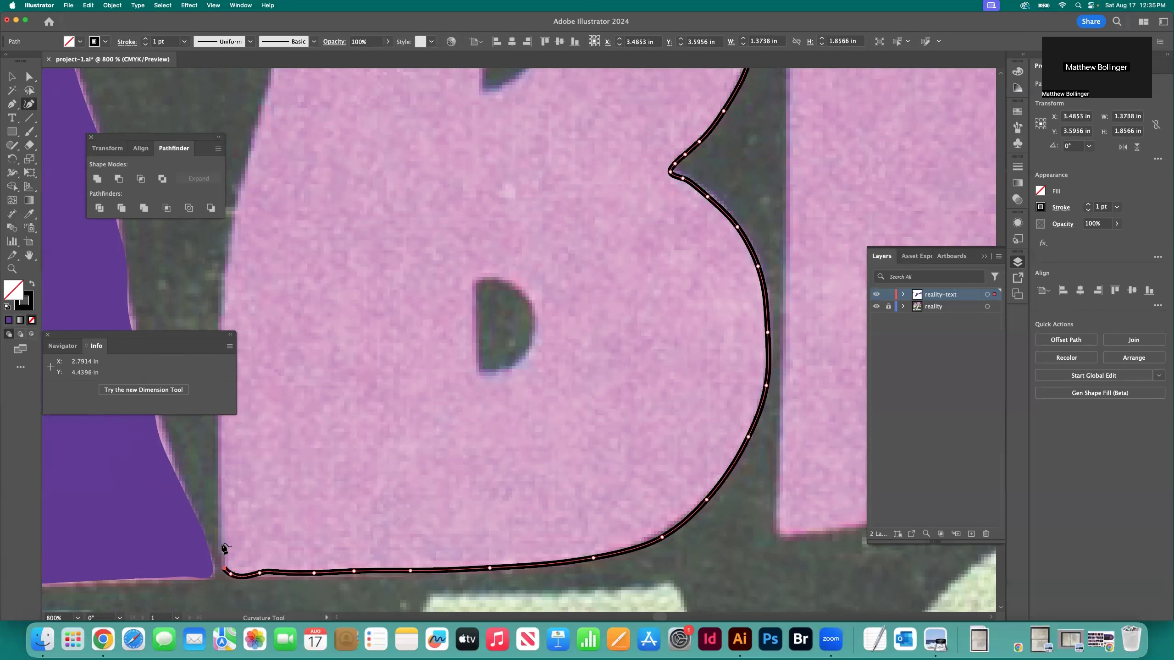
Trace the first B's left side upward from the lower-left corner to beside the upper counter
{"action": "left_click", "coordinate": [222, 507]}
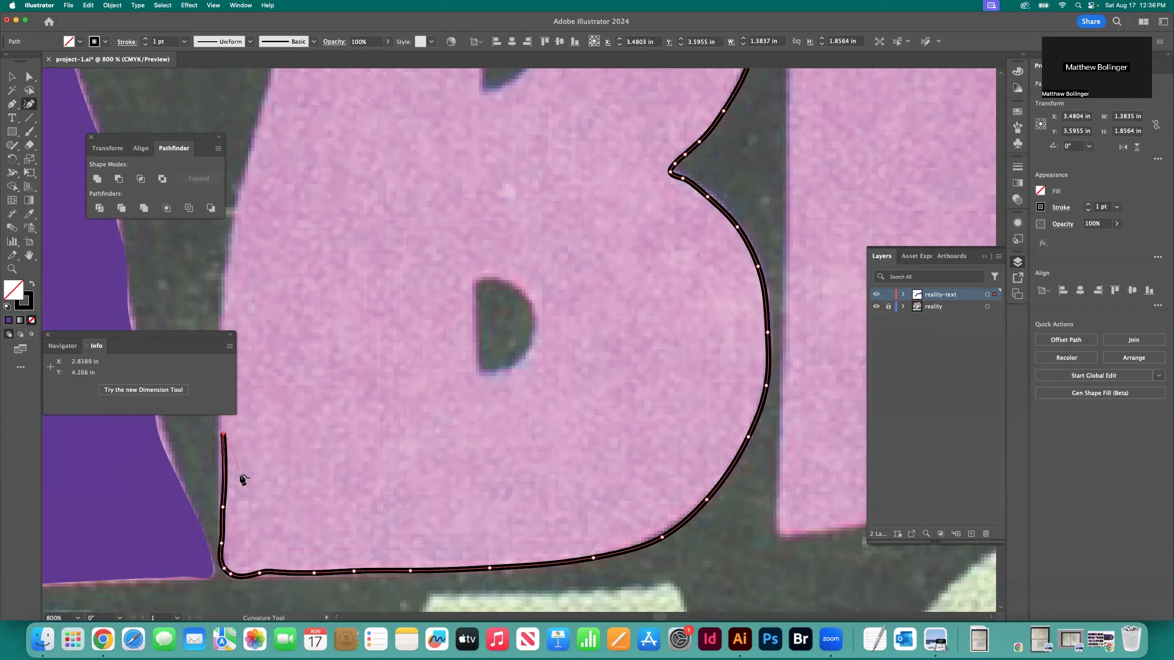
{"action": "scroll", "coordinate": [226, 438], "scroll_direction": "up", "scroll_amount": 3}
{"action": "scroll", "coordinate": [229, 438], "scroll_direction": "left", "scroll_amount": 2}
{"action": "left_click", "coordinate": [278, 430]}
{"action": "left_click", "coordinate": [281, 369]}
{"action": "left_click", "coordinate": [283, 325]}
{"action": "left_click", "coordinate": [291, 267]}
{"action": "left_click", "coordinate": [308, 211]}
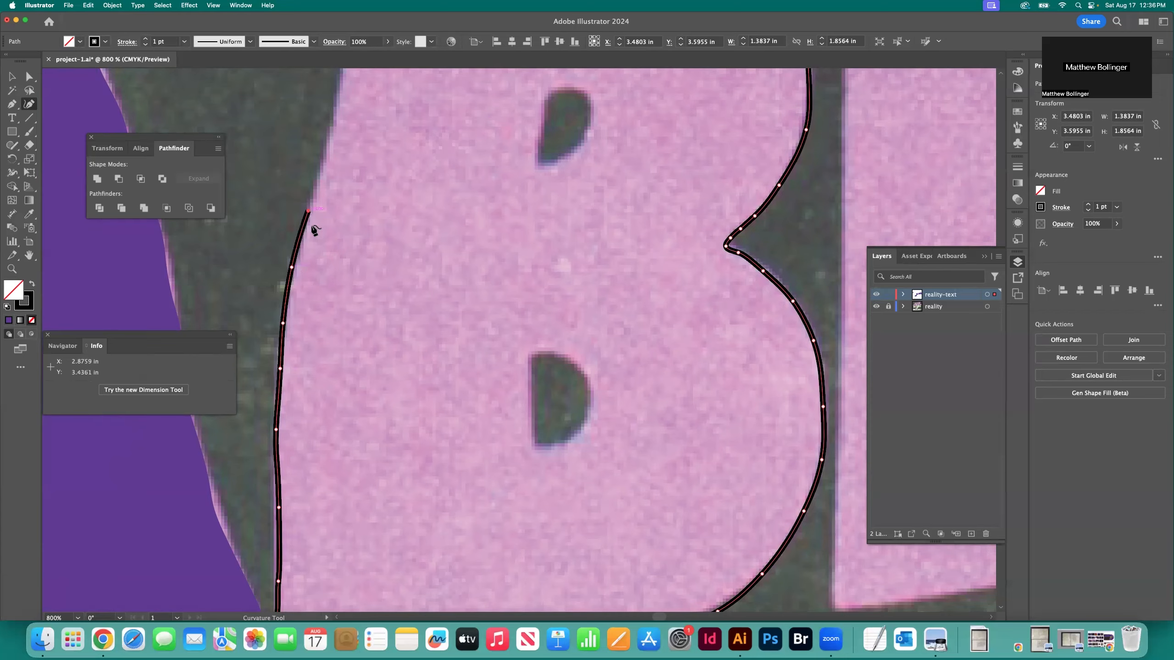
{"action": "scroll", "coordinate": [323, 261], "scroll_direction": "up", "scroll_amount": 2}
{"action": "left_click", "coordinate": [324, 224]}
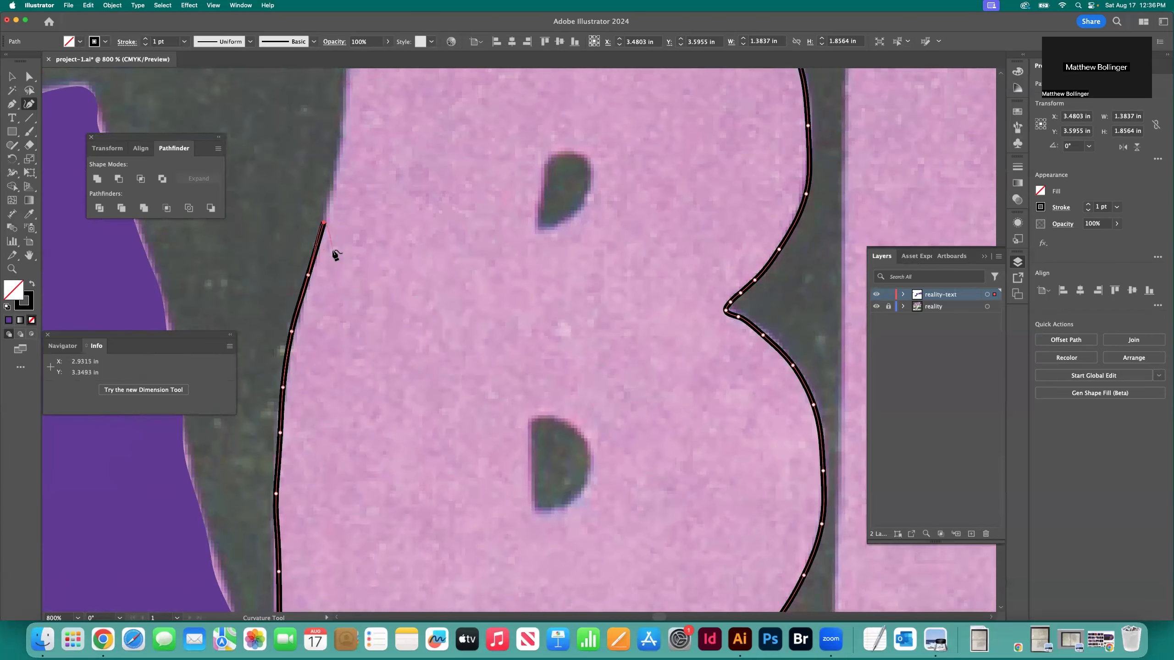
Finish the first B's outline around its upper-left corner, close it at the starting point, and deselect it
{"action": "scroll", "coordinate": [355, 271], "scroll_direction": "up", "scroll_amount": 3}
{"action": "left_click", "coordinate": [341, 268]}
{"action": "left_click", "coordinate": [343, 215]}
{"action": "left_click", "coordinate": [347, 176]}
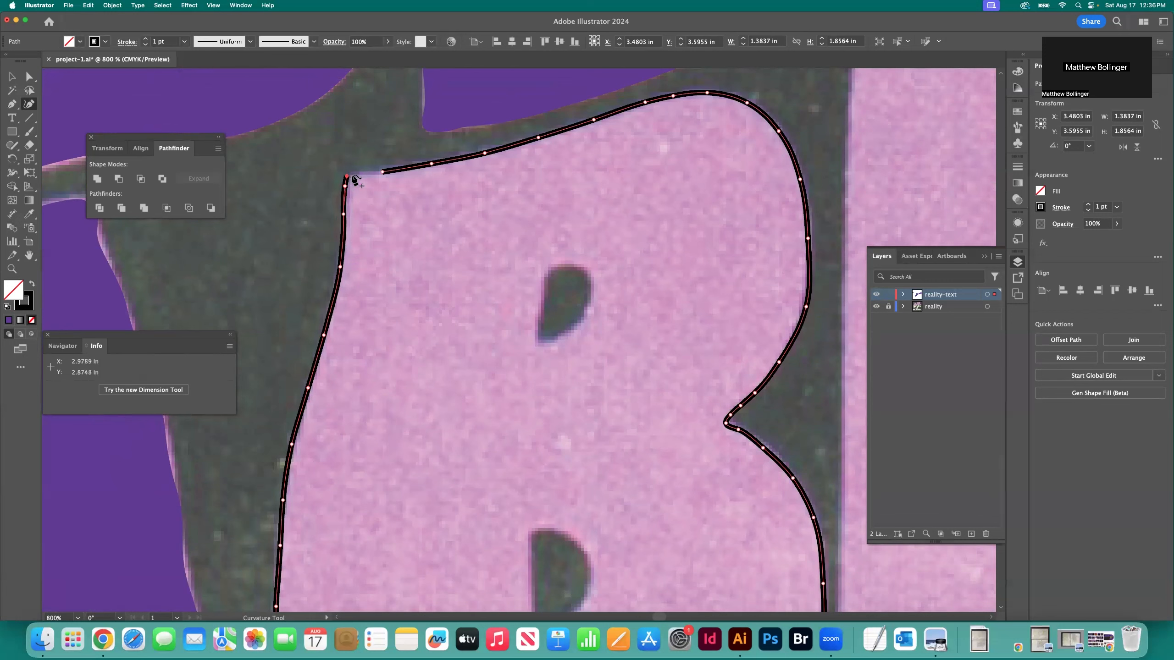
{"action": "left_click", "coordinate": [383, 172]}
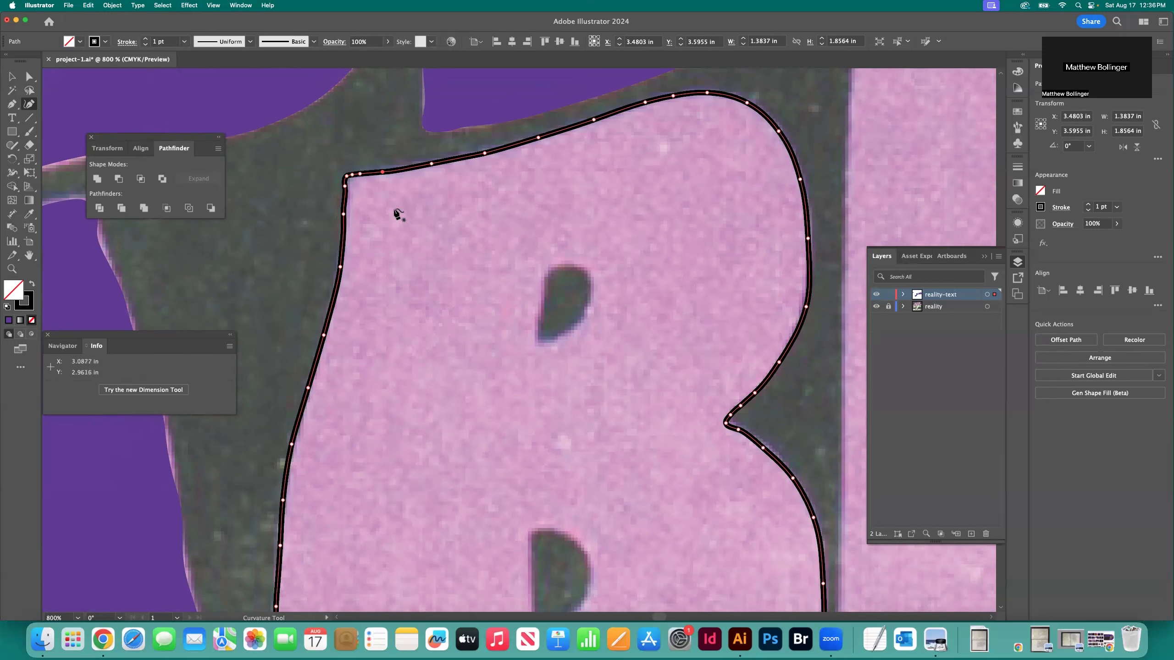
{"action": "left_click", "coordinate": [10, 76]}
{"action": "left_click", "coordinate": [253, 226]}
{"action": "left_click", "coordinate": [12, 104]}
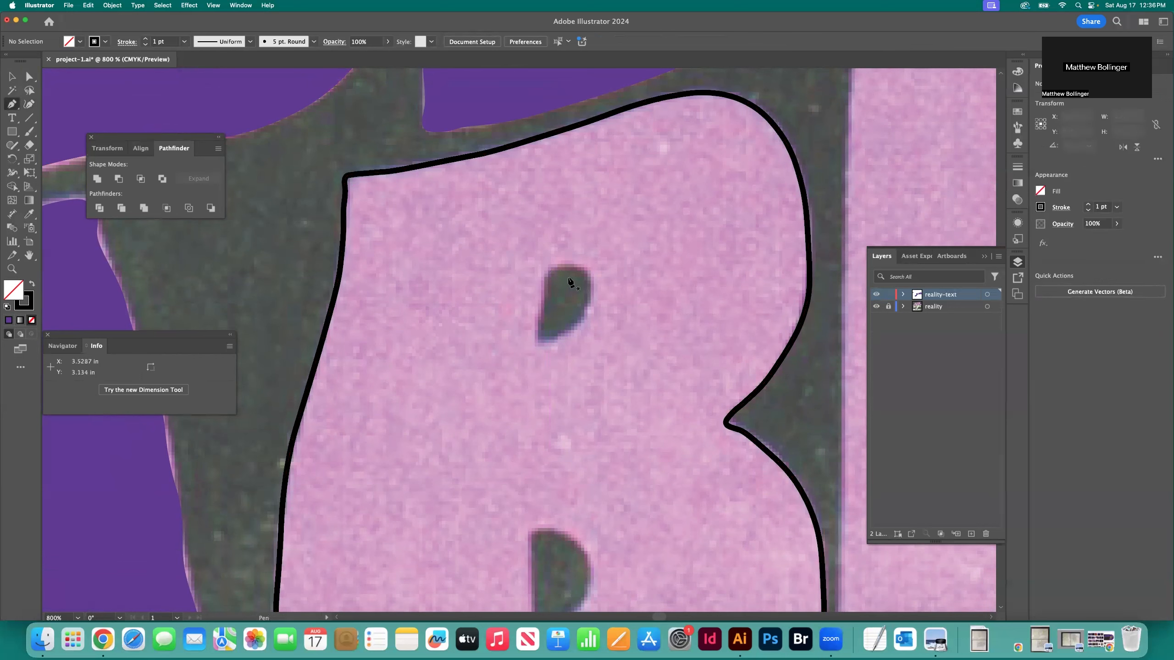
{"action": "left_click", "coordinate": [550, 268]}
{"action": "left_click", "coordinate": [558, 267]}
{"action": "left_click", "coordinate": [573, 268]}
{"action": "left_click", "coordinate": [586, 276]}
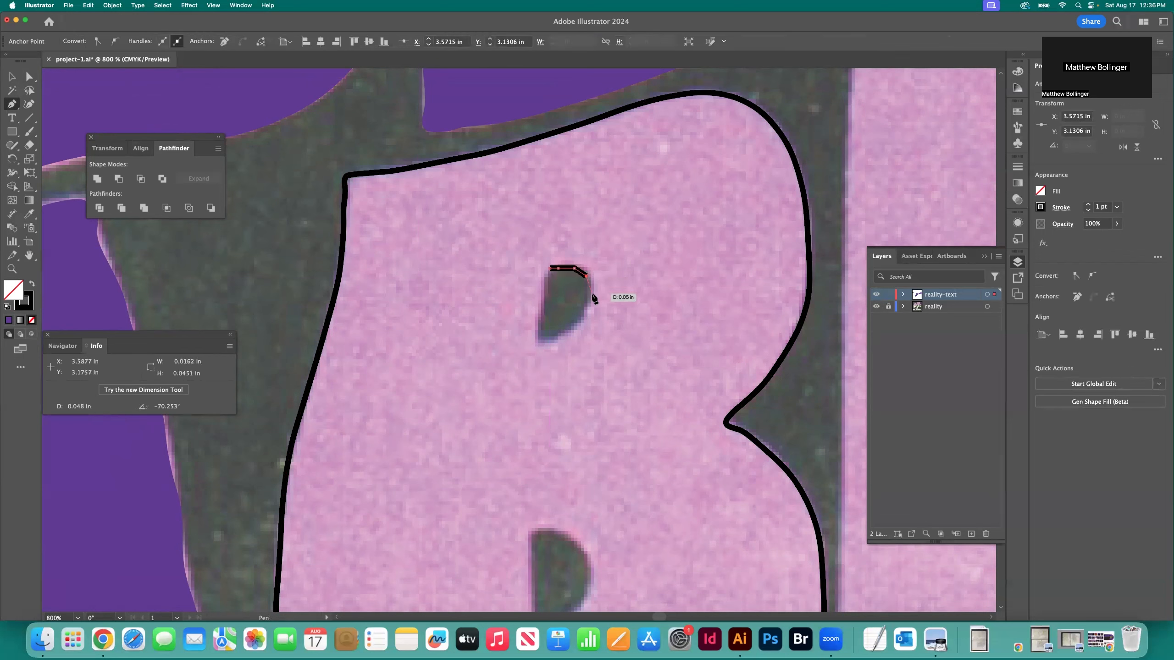
{"action": "key", "text": "super+z"}
{"action": "key", "text": "super+z"}
{"action": "key", "text": "super+z"}
{"action": "key", "text": "super+z"}
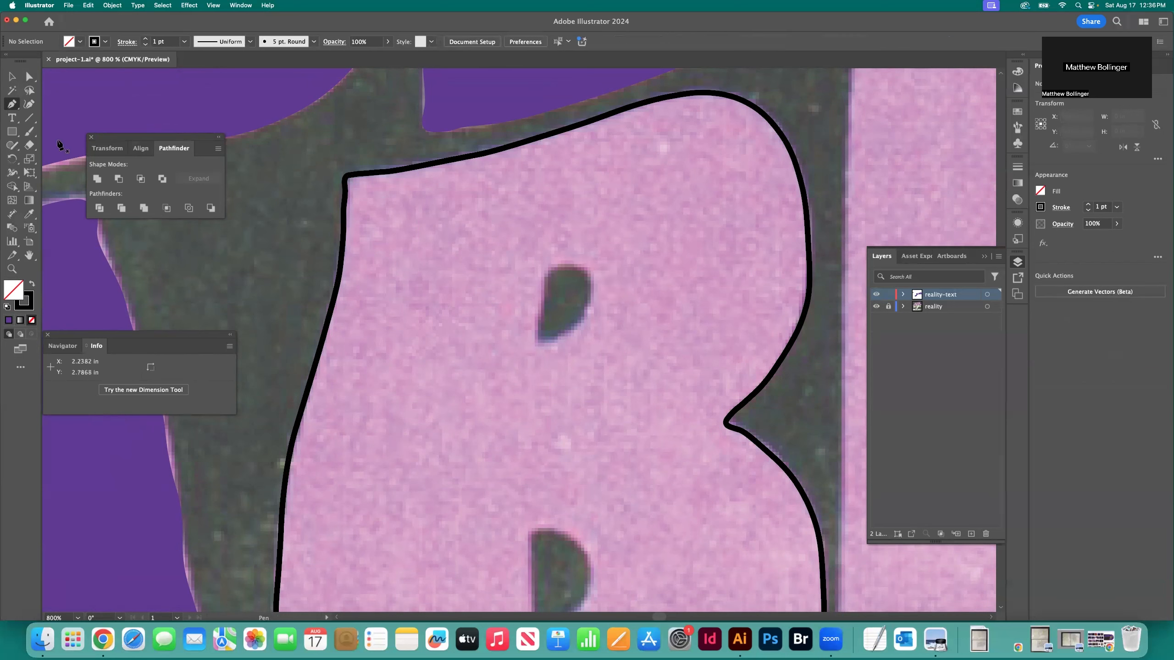
Outline the upper counter of the first B as a closed path with the Curvature tool
{"action": "left_click", "coordinate": [28, 108]}
{"action": "left_click", "coordinate": [549, 269]}
{"action": "left_click", "coordinate": [565, 267]}
{"action": "left_click", "coordinate": [575, 326]}
{"action": "left_click", "coordinate": [538, 341]}
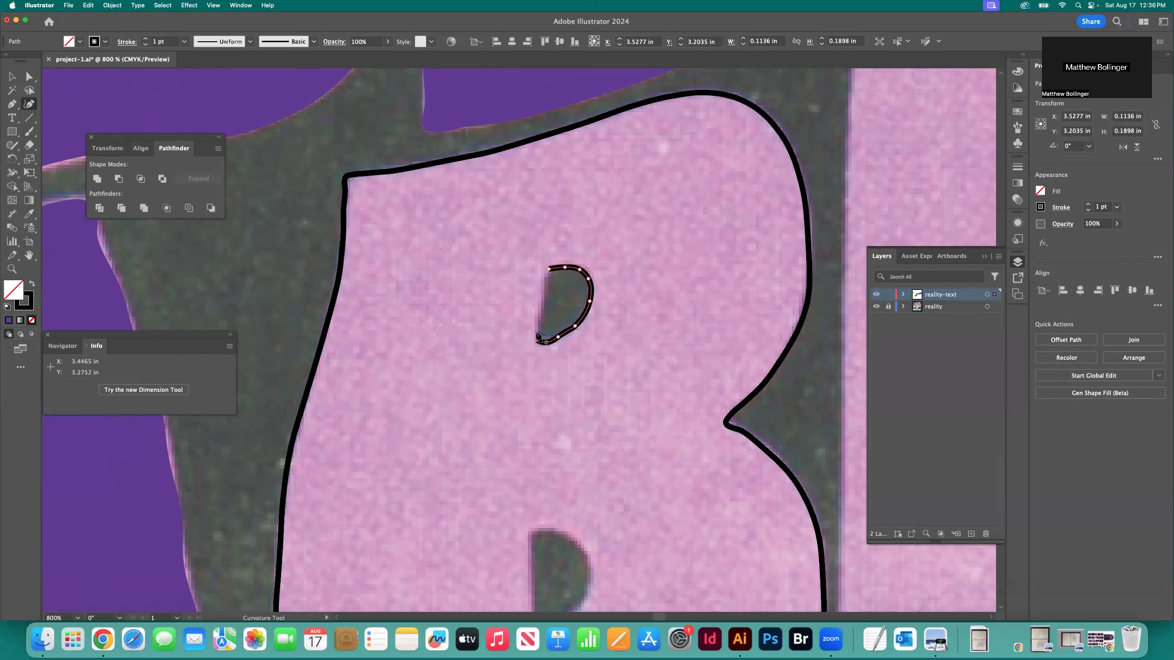
{"action": "left_click", "coordinate": [550, 275]}
Outline the D-shaped lower counter of the first B as a closed path and deselect it
{"action": "scroll", "coordinate": [559, 319], "scroll_direction": "down", "scroll_amount": 5}
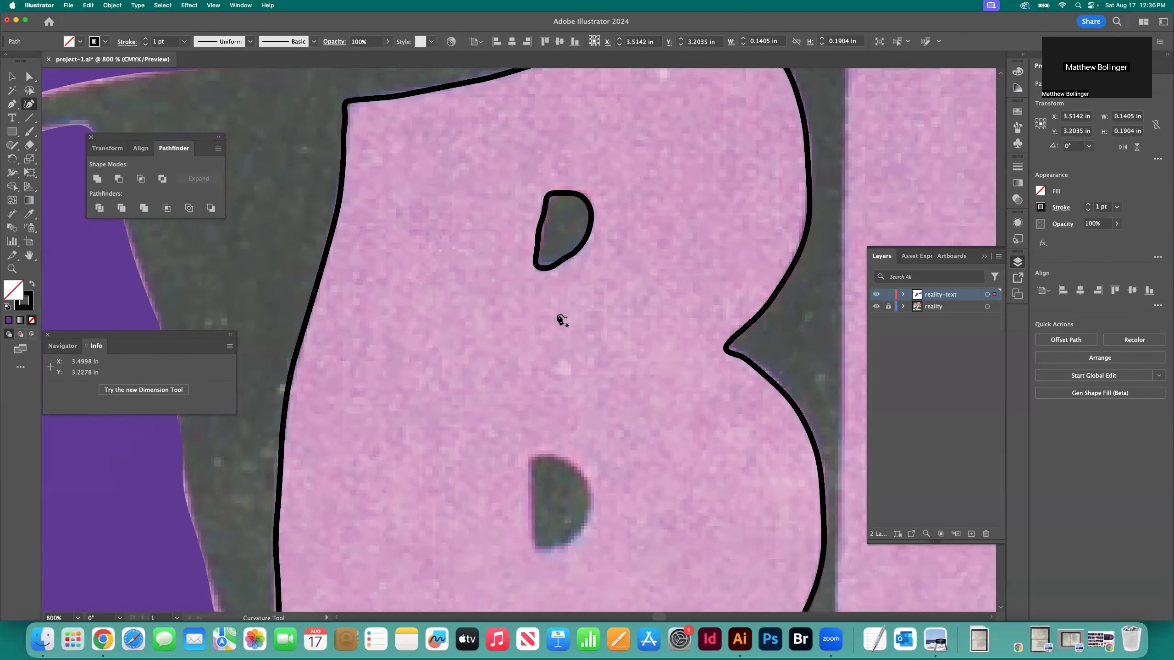
{"action": "left_click", "coordinate": [532, 406]}
{"action": "left_click", "coordinate": [549, 409]}
{"action": "left_click", "coordinate": [567, 417]}
{"action": "left_click", "coordinate": [590, 449]}
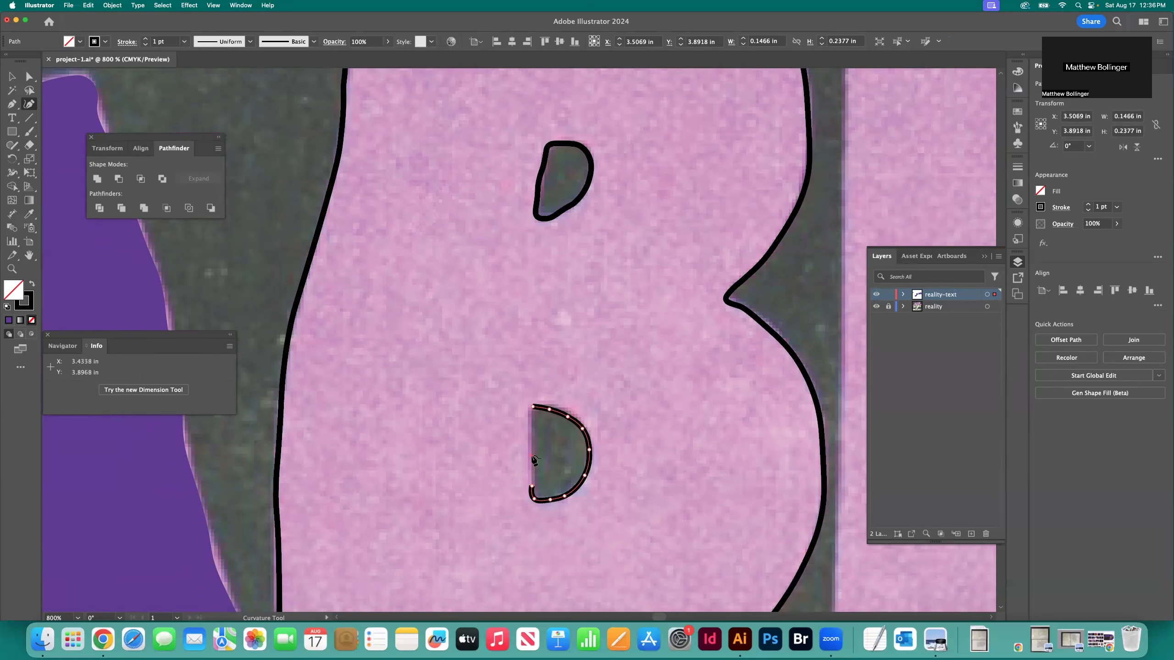
{"action": "left_click", "coordinate": [532, 413]}
{"action": "left_click", "coordinate": [527, 411]}
{"action": "left_click", "coordinate": [532, 407]}
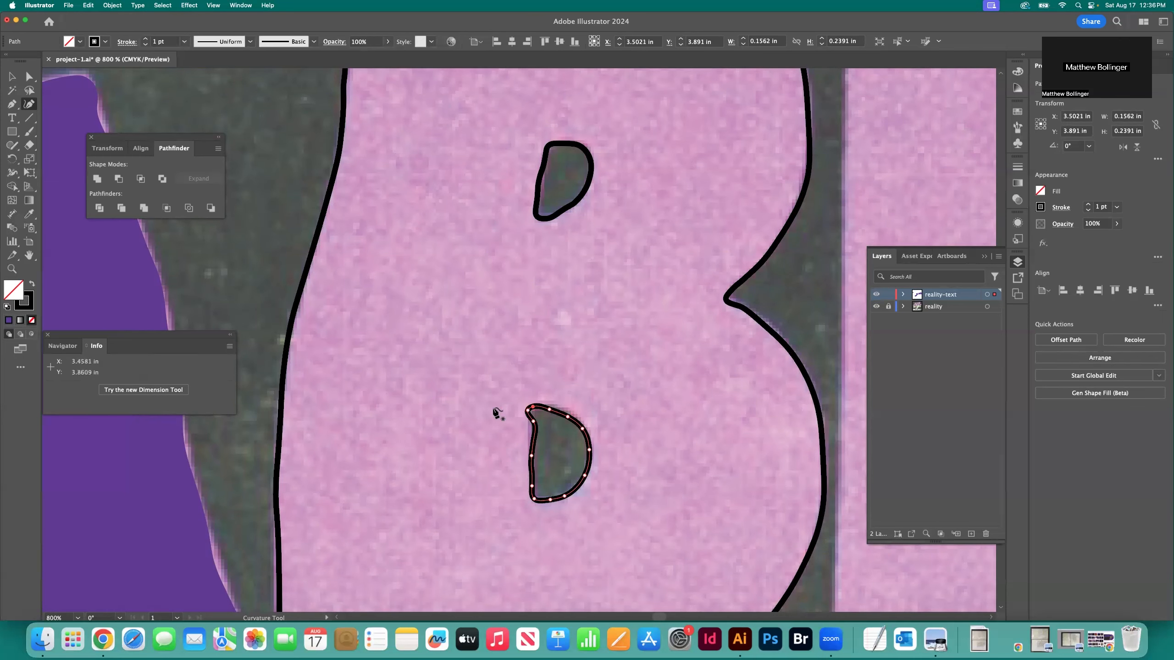
{"action": "left_click", "coordinate": [12, 76]}
{"action": "left_click", "coordinate": [394, 190]}
Trace the second B's top edge with the Curvature tool from the upper-left corner around the upper-right shoulder
{"action": "scroll", "coordinate": [395, 190], "scroll_direction": "right", "scroll_amount": 9}
{"action": "left_click", "coordinate": [29, 104]}
{"action": "scroll", "coordinate": [492, 188], "scroll_direction": "up", "scroll_amount": 4}
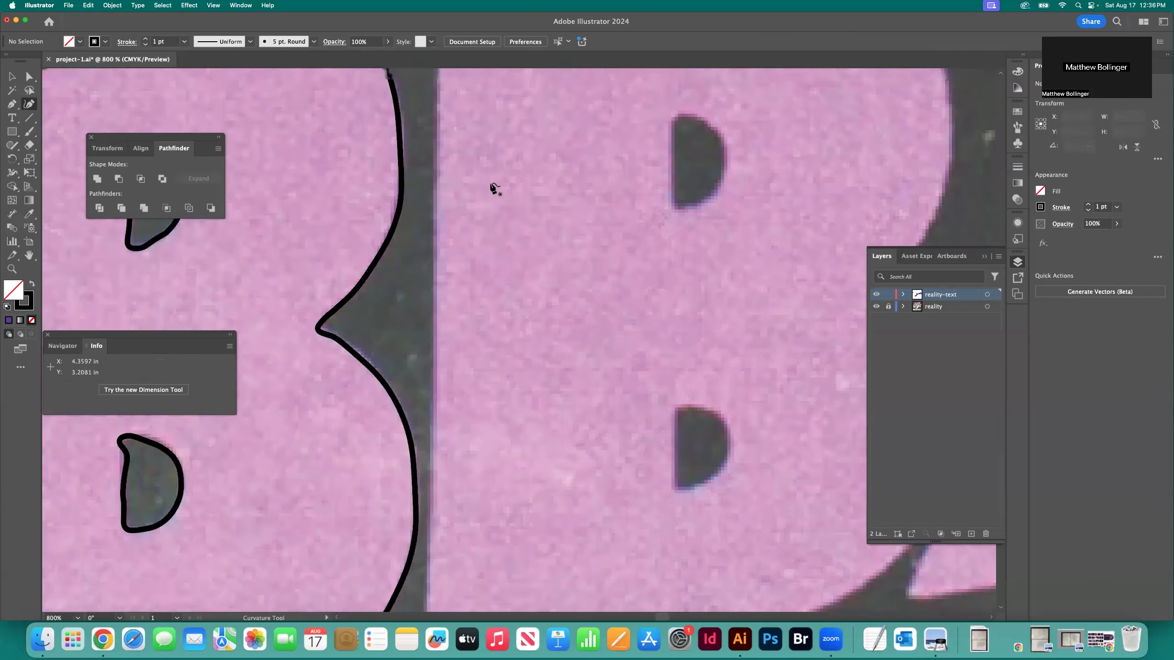
{"action": "left_click", "coordinate": [468, 114]}
{"action": "left_click", "coordinate": [540, 103]}
{"action": "left_click", "coordinate": [665, 94]}
{"action": "left_click", "coordinate": [630, 91]}
{"action": "left_click", "coordinate": [711, 100]}
{"action": "left_click", "coordinate": [771, 132]}
{"action": "left_click", "coordinate": [830, 216]}
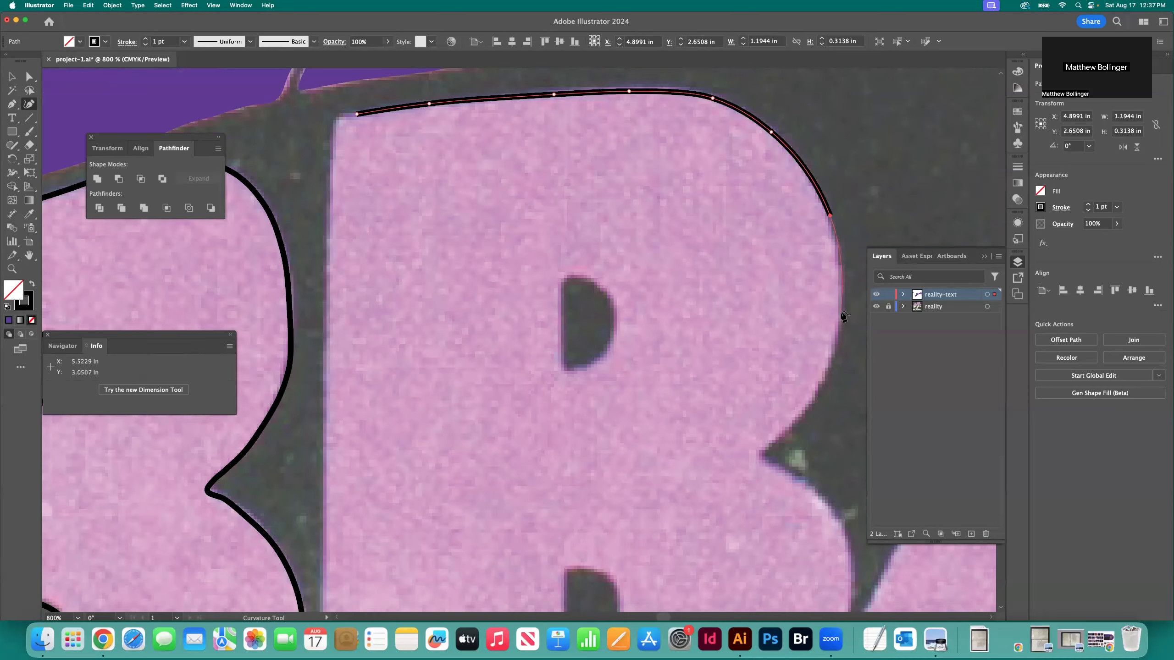
Continue the second B's outline down the upper bowl's right side and around the notch between the bowls
{"action": "left_click", "coordinate": [840, 313]}
{"action": "scroll", "coordinate": [841, 313], "scroll_direction": "down", "scroll_amount": 3}
{"action": "left_click", "coordinate": [826, 306]}
{"action": "left_click", "coordinate": [803, 353]}
{"action": "left_click", "coordinate": [759, 394]}
{"action": "left_click", "coordinate": [766, 396]}
{"action": "left_click", "coordinate": [793, 418]}
{"action": "left_click", "coordinate": [808, 424]}
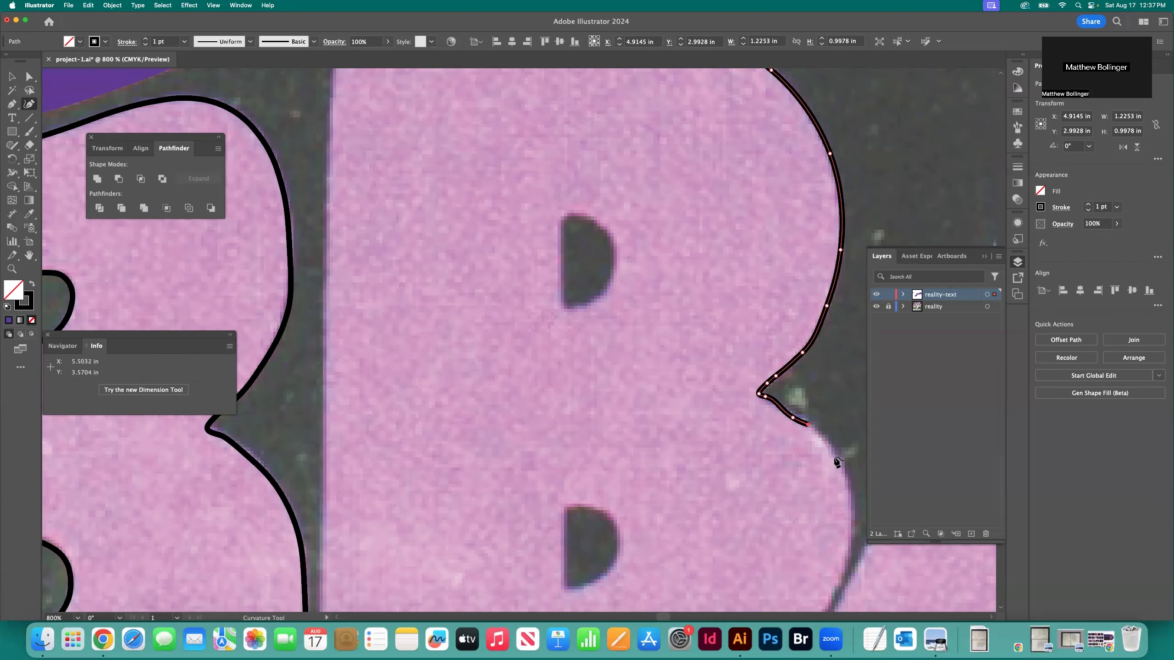
Trace the second B's lower bowl down its right side and onto the curved bottom edge
{"action": "left_click", "coordinate": [836, 459]}
{"action": "scroll", "coordinate": [835, 459], "scroll_direction": "right", "scroll_amount": 4}
{"action": "left_click", "coordinate": [769, 424]}
{"action": "left_click", "coordinate": [768, 482]}
{"action": "scroll", "coordinate": [768, 481], "scroll_direction": "down", "scroll_amount": 3}
{"action": "left_click", "coordinate": [744, 477]}
{"action": "left_click", "coordinate": [681, 543]}
{"action": "left_click", "coordinate": [558, 598]}
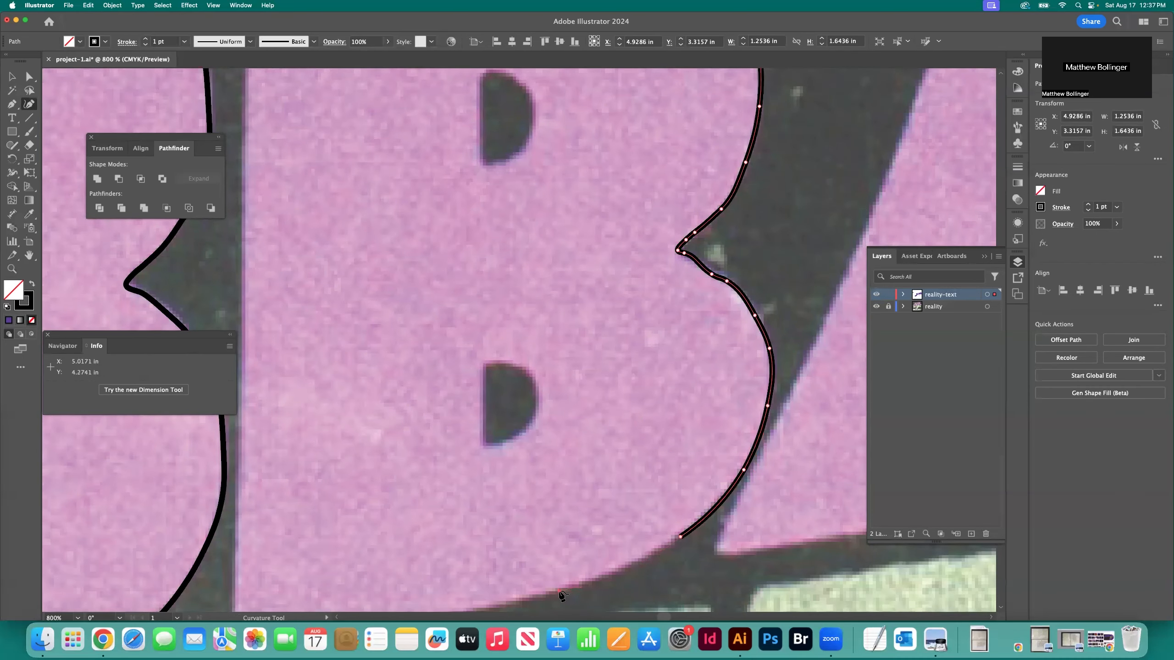
Continue the second B's outline along the bottom edge and around the lower-left corner
{"action": "scroll", "coordinate": [559, 598], "scroll_direction": "down", "scroll_amount": 6}
{"action": "left_click", "coordinate": [434, 507]}
{"action": "left_click", "coordinate": [343, 521]}
{"action": "left_click", "coordinate": [238, 536]}
{"action": "left_click", "coordinate": [231, 521]}
{"action": "left_click", "coordinate": [236, 456]}
Trace the second B's left side upward and close the outline at its starting point on the top edge
{"action": "scroll", "coordinate": [238, 456], "scroll_direction": "left", "scroll_amount": 3}
{"action": "left_click", "coordinate": [299, 364]}
{"action": "left_click", "coordinate": [306, 269]}
{"action": "scroll", "coordinate": [307, 265], "scroll_direction": "up", "scroll_amount": 4}
{"action": "left_click", "coordinate": [308, 215]}
{"action": "scroll", "coordinate": [308, 216], "scroll_direction": "up", "scroll_amount": 8}
{"action": "left_click", "coordinate": [307, 271]}
{"action": "scroll", "coordinate": [307, 269], "scroll_direction": "up", "scroll_amount": 4}
{"action": "left_click", "coordinate": [310, 268]}
{"action": "left_click", "coordinate": [312, 199]}
{"action": "left_click", "coordinate": [315, 157]}
{"action": "left_click", "coordinate": [338, 153]}
Outline the D-shaped upper counter of the second B as a closed path
{"action": "scroll", "coordinate": [359, 209], "scroll_direction": "right", "scroll_amount": 4}
{"action": "left_click", "coordinate": [449, 316]}
{"action": "left_click", "coordinate": [469, 322]}
{"action": "left_click", "coordinate": [489, 343]}
{"action": "left_click", "coordinate": [489, 373]}
{"action": "left_click", "coordinate": [473, 398]}
{"action": "left_click", "coordinate": [436, 406]}
{"action": "left_click", "coordinate": [434, 318]}
Outline the D-shaped lower counter of the second B as a closed path
{"action": "scroll", "coordinate": [461, 359], "scroll_direction": "down", "scroll_amount": 8}
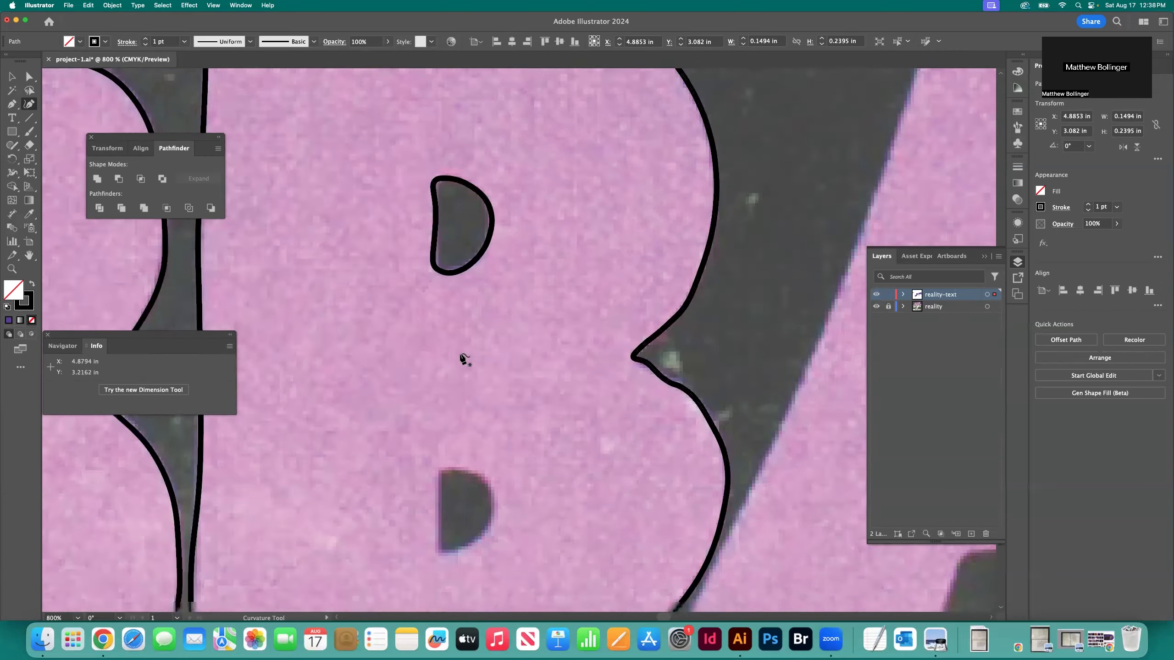
{"action": "left_click", "coordinate": [453, 372]}
{"action": "left_click", "coordinate": [469, 376]}
{"action": "left_click", "coordinate": [486, 390]}
{"action": "left_click", "coordinate": [492, 408]}
{"action": "left_click", "coordinate": [488, 427]}
{"action": "left_click", "coordinate": [471, 443]}
{"action": "left_click", "coordinate": [437, 434]}
{"action": "left_click", "coordinate": [453, 372]}
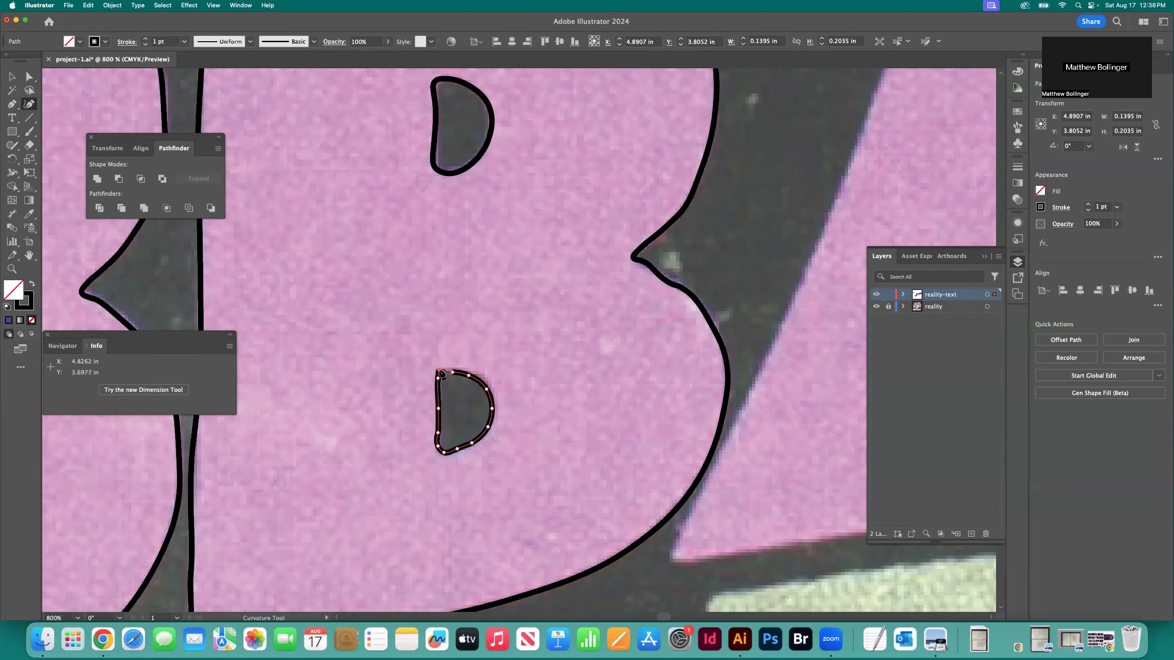
Trace the left side of the A next to the second B upward from its lower-left corner
{"action": "scroll", "coordinate": [427, 393], "scroll_direction": "right", "scroll_amount": 12}
{"action": "left_click", "coordinate": [341, 566]}
{"action": "left_click", "coordinate": [357, 533]}
{"action": "scroll", "coordinate": [384, 472], "scroll_direction": "up", "scroll_amount": 3}
{"action": "left_click", "coordinate": [419, 474]}
{"action": "left_click", "coordinate": [473, 367]}
{"action": "left_click", "coordinate": [534, 219]}
{"action": "scroll", "coordinate": [534, 221], "scroll_direction": "up", "scroll_amount": 8}
{"action": "left_click", "coordinate": [575, 313]}
{"action": "left_click", "coordinate": [606, 207]}
Continue the A's outline around its upper-left corner and across the flat top edge to the upper-right corner
{"action": "left_click", "coordinate": [616, 177]}
{"action": "left_click", "coordinate": [628, 175]}
{"action": "left_click", "coordinate": [655, 175]}
{"action": "left_click", "coordinate": [730, 174]}
{"action": "left_click", "coordinate": [787, 172]}
{"action": "left_click", "coordinate": [822, 171]}
{"action": "left_click", "coordinate": [846, 171]}
{"action": "left_click", "coordinate": [859, 169]}
{"action": "scroll", "coordinate": [861, 172], "scroll_direction": "right", "scroll_amount": 5}
Trace around the A's upper-right corner and down its slanted right side to below the counter
{"action": "left_click", "coordinate": [715, 190]}
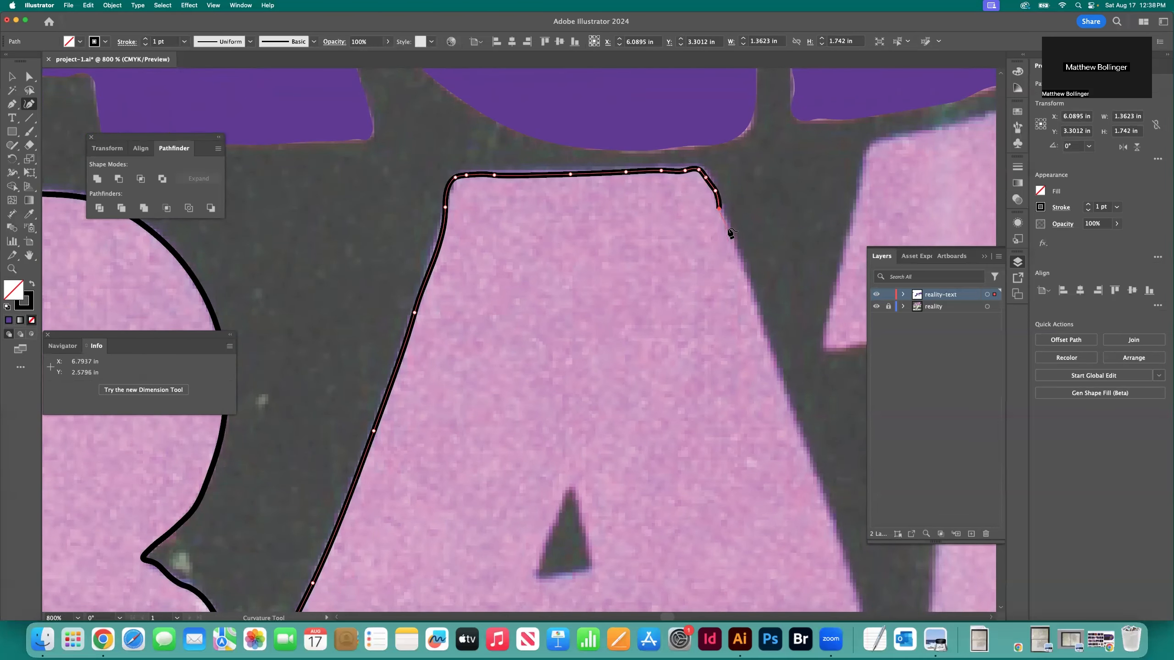
{"action": "left_click", "coordinate": [727, 228]}
{"action": "left_click", "coordinate": [756, 311]}
{"action": "scroll", "coordinate": [785, 361], "scroll_direction": "down", "scroll_amount": 2}
{"action": "left_click", "coordinate": [794, 369]}
{"action": "scroll", "coordinate": [794, 370], "scroll_direction": "down", "scroll_amount": 4}
{"action": "scroll", "coordinate": [795, 369], "scroll_direction": "right", "scroll_amount": 3}
{"action": "left_click", "coordinate": [727, 364]}
{"action": "scroll", "coordinate": [729, 368], "scroll_direction": "down", "scroll_amount": 6}
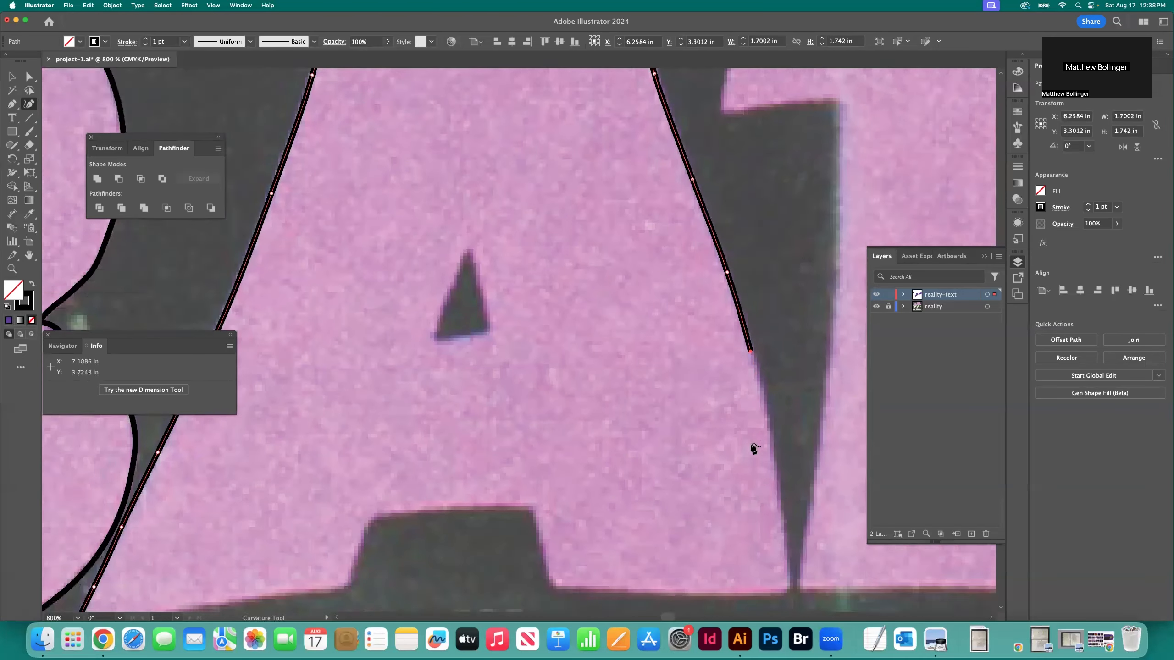
Continue the A's outline down the rest of the right side to the lower-right corner
{"action": "left_click", "coordinate": [750, 273]}
{"action": "left_click", "coordinate": [771, 348]}
{"action": "left_click", "coordinate": [779, 414]}
{"action": "left_click", "coordinate": [784, 465]}
{"action": "left_click", "coordinate": [788, 497]}
{"action": "left_click", "coordinate": [785, 510]}
Trace the bottom of the A's right leg and the right side of the opening between the legs
{"action": "left_click", "coordinate": [731, 513]}
{"action": "left_click", "coordinate": [668, 514]}
{"action": "left_click", "coordinate": [614, 512]}
{"action": "left_click", "coordinate": [579, 511]}
{"action": "left_click", "coordinate": [557, 510]}
{"action": "left_click", "coordinate": [549, 503]}
{"action": "left_click", "coordinate": [545, 489]}
{"action": "left_click", "coordinate": [540, 469]}
Trace across the top of the opening between the A's legs and down its left side
{"action": "left_click", "coordinate": [471, 429]}
{"action": "left_click", "coordinate": [437, 429]}
{"action": "left_click", "coordinate": [414, 430]}
{"action": "left_click", "coordinate": [393, 431]}
{"action": "left_click", "coordinate": [376, 435]}
{"action": "left_click", "coordinate": [369, 443]}
{"action": "left_click", "coordinate": [362, 452]}
{"action": "left_click", "coordinate": [352, 499]}
{"action": "left_click", "coordinate": [348, 508]}
{"action": "left_click", "coordinate": [325, 511]}
Trace the bottom of the A's left leg and close the outline at the lower-left corner
{"action": "scroll", "coordinate": [360, 511], "scroll_direction": "left", "scroll_amount": 3}
{"action": "left_click", "coordinate": [399, 511]}
{"action": "left_click", "coordinate": [350, 516]}
{"action": "left_click", "coordinate": [291, 525]}
{"action": "left_click", "coordinate": [241, 536]}
{"action": "left_click", "coordinate": [170, 544]}
Outline the triangular counter of the A as a closed path
{"action": "scroll", "coordinate": [562, 291], "scroll_direction": "up", "scroll_amount": 3}
{"action": "left_click", "coordinate": [562, 289]}
{"action": "left_click", "coordinate": [566, 306]}
{"action": "left_click", "coordinate": [579, 341]}
{"action": "left_click", "coordinate": [577, 356]}
{"action": "left_click", "coordinate": [574, 369]}
{"action": "left_click", "coordinate": [557, 369]}
{"action": "left_click", "coordinate": [562, 288]}
Deselect the A's counter and save the document
{"action": "key", "text": "v"}
{"action": "left_click", "coordinate": [509, 303]}
{"action": "key", "text": "super+minus"}
{"action": "key", "text": "super+minus"}
{"action": "key", "text": "super+minus"}
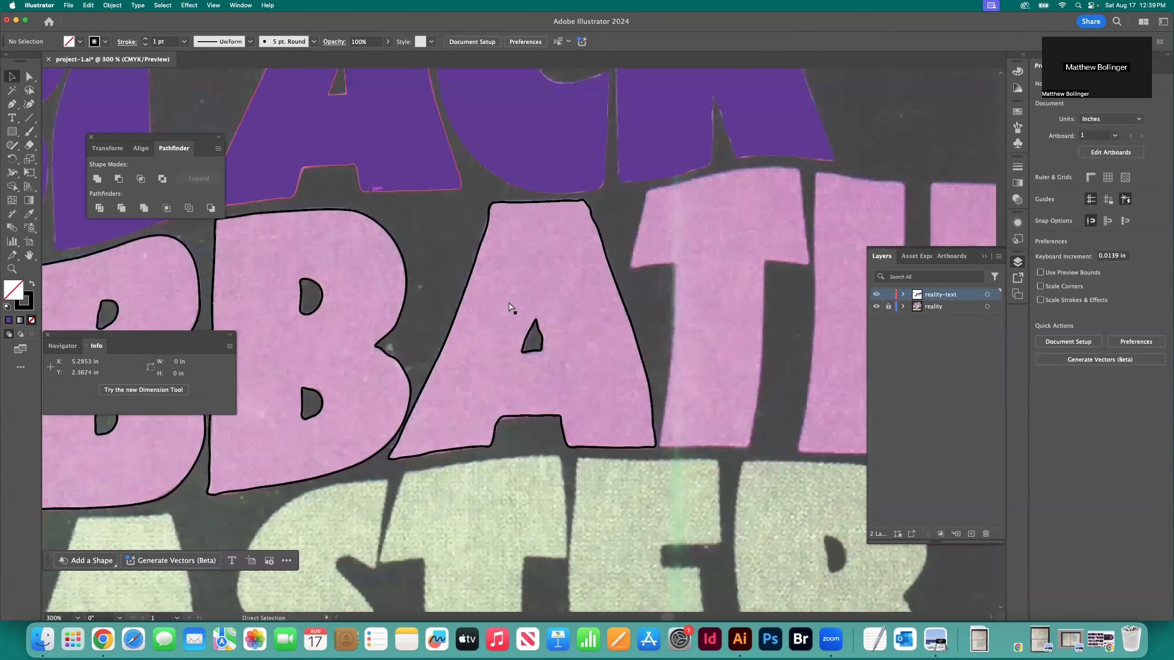
{"action": "scroll", "coordinate": [476, 289], "scroll_direction": "right", "scroll_amount": 5}
{"action": "key", "text": "super+s"}
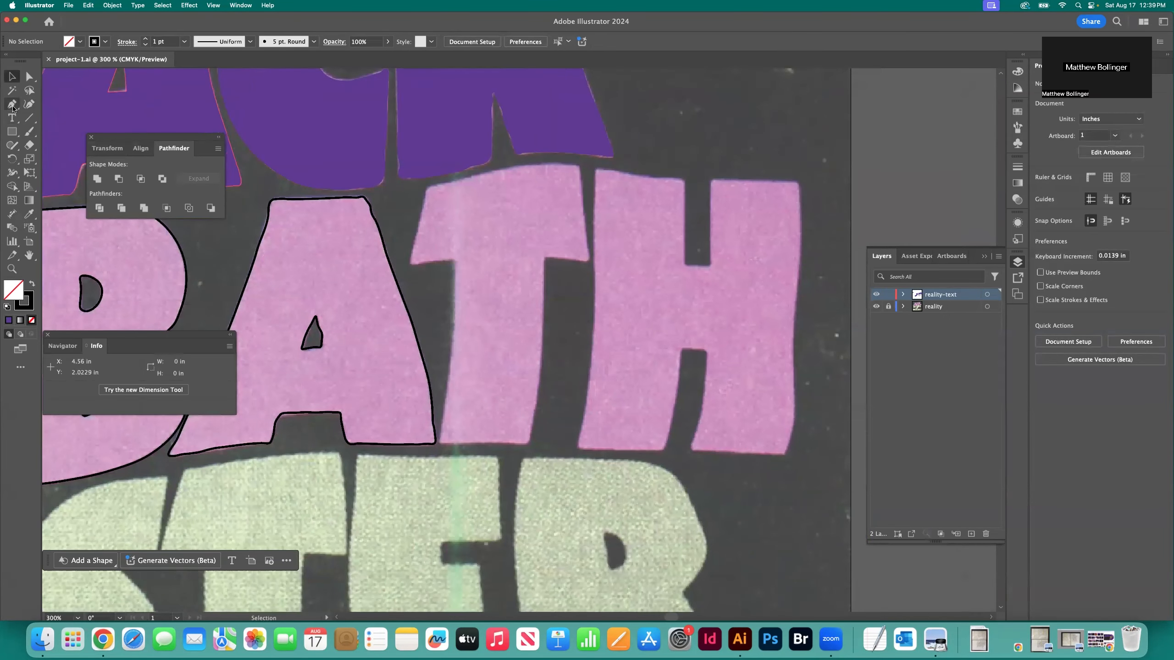
Try to trace the T's top edge with the Pen tool from its upper-left corner, and undo the last points
{"action": "key", "text": "p"}
{"action": "key", "text": "super+equal"}
{"action": "key", "text": "super+equal"}
{"action": "scroll", "coordinate": [443, 185], "scroll_direction": "up", "scroll_amount": 4}
{"action": "left_click", "coordinate": [362, 218]}
{"action": "left_click", "coordinate": [375, 216]}
{"action": "left_click", "coordinate": [484, 188]}
{"action": "left_click", "coordinate": [530, 183]}
{"action": "key", "text": "super+z"}
{"action": "key", "text": "super+z"}
{"action": "key", "text": "super+z"}
{"action": "key", "text": "super+z"}
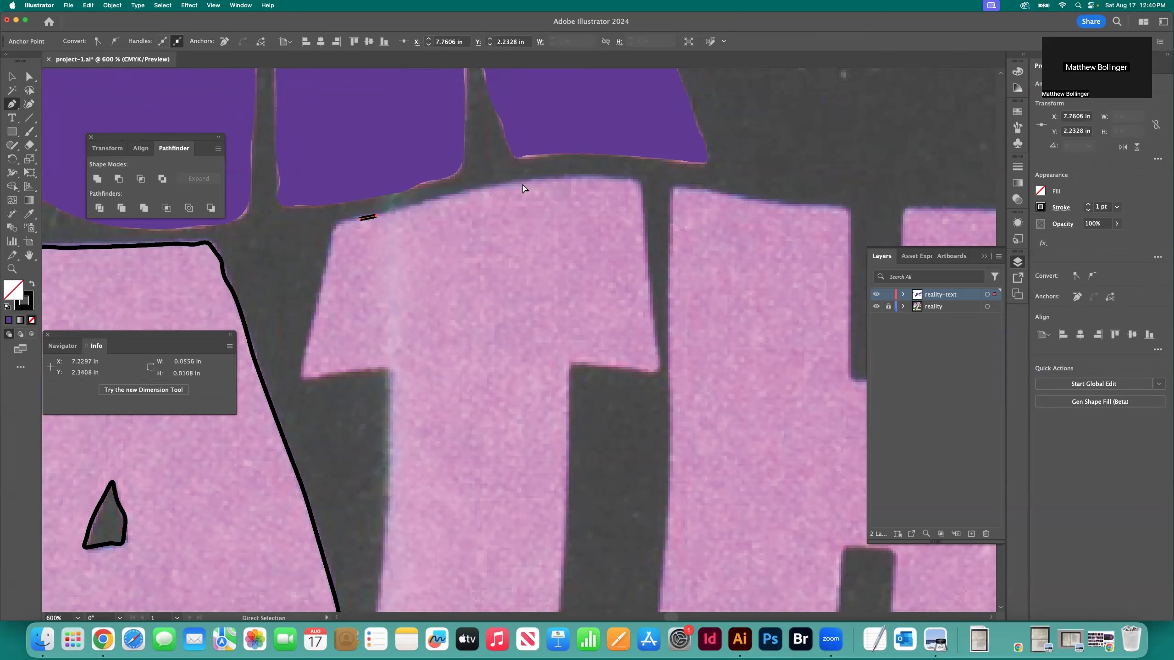
Start a Curvature tool path on the T of SABBATH and trace its top edge to the upper-right corner
{"action": "key", "text": "shift+grave"}
{"action": "left_click", "coordinate": [355, 219]}
{"action": "left_click", "coordinate": [387, 214]}
{"action": "left_click", "coordinate": [469, 190]}
{"action": "left_click", "coordinate": [564, 180]}
{"action": "left_click", "coordinate": [632, 180]}
Trace the right edge of the T's crossbar down to its lower-right corner
{"action": "left_click", "coordinate": [642, 200]}
{"action": "left_click", "coordinate": [645, 232]}
{"action": "left_click", "coordinate": [653, 328]}
{"action": "left_click", "coordinate": [659, 363]}
{"action": "left_click", "coordinate": [660, 371]}
Trace the underside of the T's right arm back to where it meets the stem
{"action": "left_click", "coordinate": [649, 372]}
{"action": "left_click", "coordinate": [626, 369]}
{"action": "left_click", "coordinate": [608, 367]}
{"action": "left_click", "coordinate": [594, 366]}
{"action": "left_click", "coordinate": [582, 365]}
{"action": "left_click", "coordinate": [571, 364]}
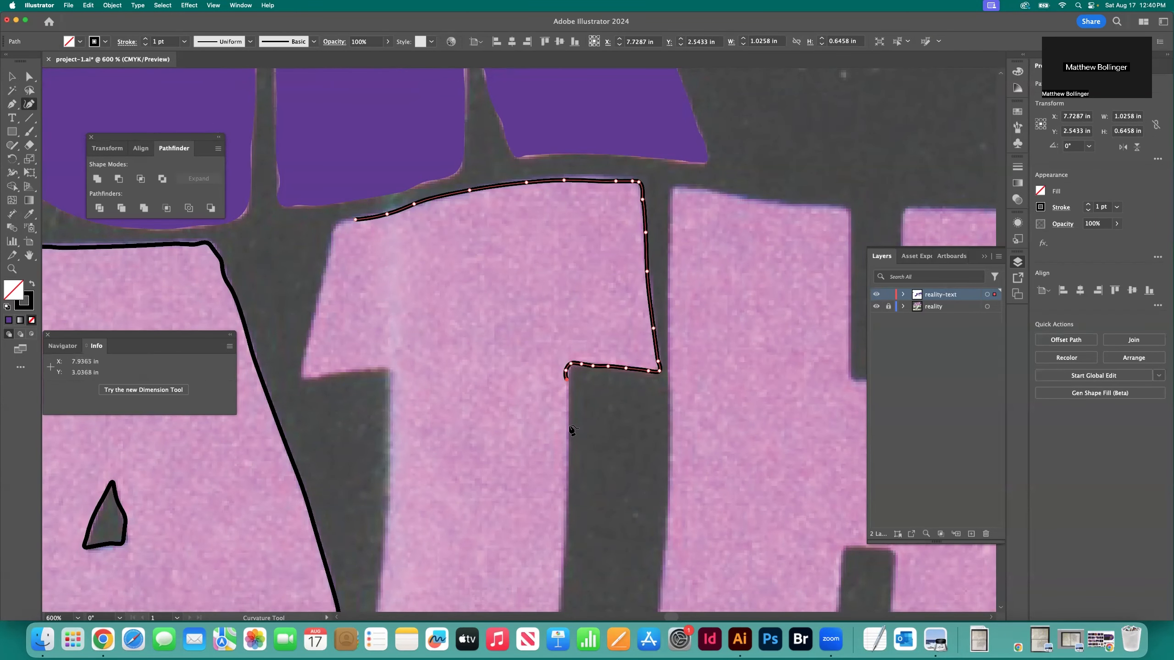
Trace the right side of the T's stem down to its bottom-right corner
{"action": "left_click", "coordinate": [569, 423]}
{"action": "left_click", "coordinate": [568, 477]}
{"action": "scroll", "coordinate": [568, 477], "scroll_direction": "down", "scroll_amount": 5}
{"action": "left_click", "coordinate": [565, 419]}
{"action": "left_click", "coordinate": [560, 474]}
{"action": "scroll", "coordinate": [559, 473], "scroll_direction": "down", "scroll_amount": 3}
{"action": "left_click", "coordinate": [549, 466]}
{"action": "left_click", "coordinate": [540, 501]}
Trace the bottom edge of the T's stem to its lower-left corner
{"action": "left_click", "coordinate": [500, 524]}
{"action": "left_click", "coordinate": [417, 526]}
{"action": "left_click", "coordinate": [387, 526]}
{"action": "left_click", "coordinate": [361, 508]}
Trace the left side of the T's stem up to the underside of the crossbar
{"action": "left_click", "coordinate": [376, 403]}
{"action": "left_click", "coordinate": [384, 337]}
{"action": "scroll", "coordinate": [388, 335], "scroll_direction": "up", "scroll_amount": 3}
{"action": "left_click", "coordinate": [388, 342]}
{"action": "left_click", "coordinate": [391, 282]}
{"action": "left_click", "coordinate": [391, 251]}
{"action": "left_click", "coordinate": [392, 239]}
Trace the underside of the T's left arm out to its lower-left corner
{"action": "left_click", "coordinate": [373, 236]}
{"action": "left_click", "coordinate": [334, 243]}
{"action": "left_click", "coordinate": [306, 247]}
{"action": "scroll", "coordinate": [306, 247], "scroll_direction": "left", "scroll_amount": 3}
{"action": "left_click", "coordinate": [361, 239]}
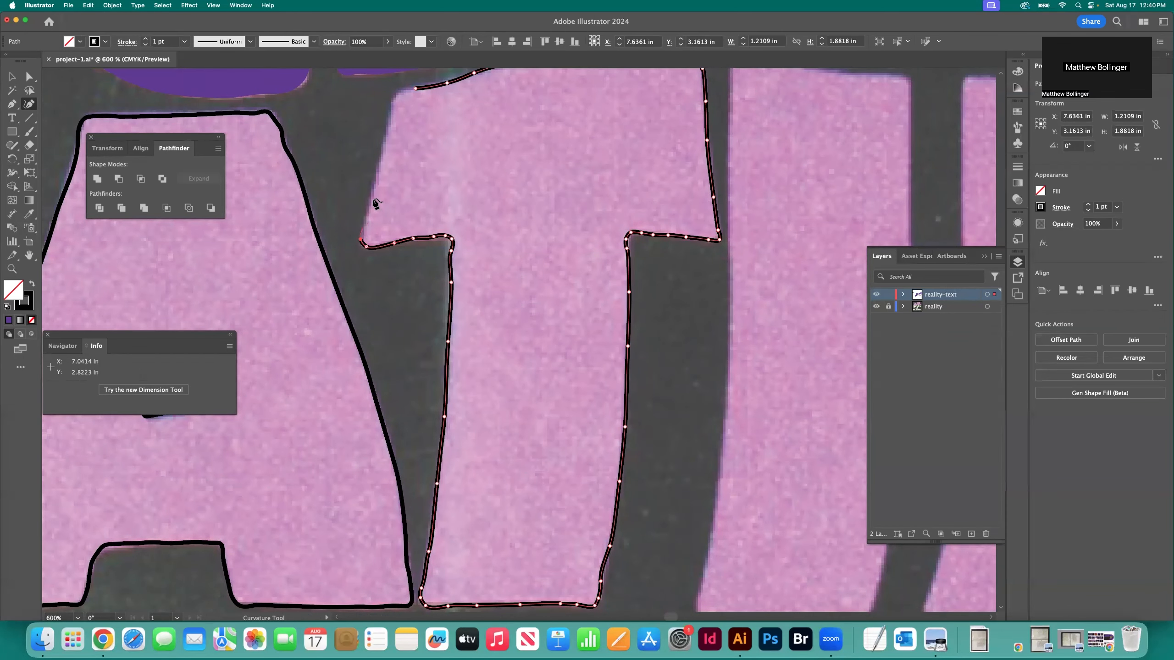
Trace the left edge of the T's crossbar upward and close the outline at its starting point
{"action": "left_click", "coordinate": [373, 200]}
{"action": "left_click", "coordinate": [382, 141]}
{"action": "scroll", "coordinate": [382, 142], "scroll_direction": "up", "scroll_amount": 3}
{"action": "left_click", "coordinate": [391, 178]}
{"action": "left_click", "coordinate": [415, 163]}
Start the H outline along the top edge of its right upright, rounding the upper-right corner
{"action": "scroll", "coordinate": [409, 200], "scroll_direction": "right", "scroll_amount": 10}
{"action": "left_click", "coordinate": [666, 151]}
{"action": "left_click", "coordinate": [695, 151]}
{"action": "left_click", "coordinate": [778, 154]}
{"action": "left_click", "coordinate": [791, 162]}
Trace the full right side of the H down to its bottom-right corner
{"action": "left_click", "coordinate": [791, 196]}
{"action": "left_click", "coordinate": [791, 243]}
{"action": "scroll", "coordinate": [789, 243], "scroll_direction": "down", "scroll_amount": 6}
{"action": "left_click", "coordinate": [789, 231]}
{"action": "left_click", "coordinate": [787, 261]}
{"action": "left_click", "coordinate": [782, 321]}
{"action": "left_click", "coordinate": [777, 292]}
{"action": "left_click", "coordinate": [778, 327]}
{"action": "left_click", "coordinate": [776, 357]}
{"action": "left_click", "coordinate": [779, 389]}
{"action": "left_click", "coordinate": [781, 415]}
{"action": "left_click", "coordinate": [781, 444]}
{"action": "left_click", "coordinate": [780, 479]}
{"action": "left_click", "coordinate": [776, 512]}
Trace the bottom edge of the H's right leg to its inner corner
{"action": "left_click", "coordinate": [702, 544]}
{"action": "left_click", "coordinate": [637, 544]}
{"action": "left_click", "coordinate": [596, 540]}
{"action": "left_click", "coordinate": [573, 536]}
Trace the inner side of the H's right leg upward and across the top of the lower notch
{"action": "left_click", "coordinate": [582, 503]}
{"action": "left_click", "coordinate": [596, 438]}
{"action": "left_click", "coordinate": [603, 373]}
{"action": "left_click", "coordinate": [603, 349]}
{"action": "left_click", "coordinate": [604, 341]}
{"action": "left_click", "coordinate": [596, 338]}
{"action": "left_click", "coordinate": [586, 336]}
{"action": "left_click", "coordinate": [565, 335]}
Trace the inner side of the H's left leg down toward its bottom edge
{"action": "left_click", "coordinate": [550, 383]}
{"action": "left_click", "coordinate": [544, 426]}
{"action": "left_click", "coordinate": [538, 461]}
{"action": "left_click", "coordinate": [522, 521]}
Trace the bottom edge of the H's left leg around its lower-left corner
{"action": "left_click", "coordinate": [507, 539]}
{"action": "left_click", "coordinate": [462, 540]}
{"action": "left_click", "coordinate": [392, 539]}
{"action": "left_click", "coordinate": [350, 537]}
{"action": "left_click", "coordinate": [346, 533]}
Trace the full left side of the H up to its upper-left corner
{"action": "left_click", "coordinate": [358, 478]}
{"action": "left_click", "coordinate": [364, 432]}
{"action": "scroll", "coordinate": [370, 449], "scroll_direction": "up", "scroll_amount": 3}
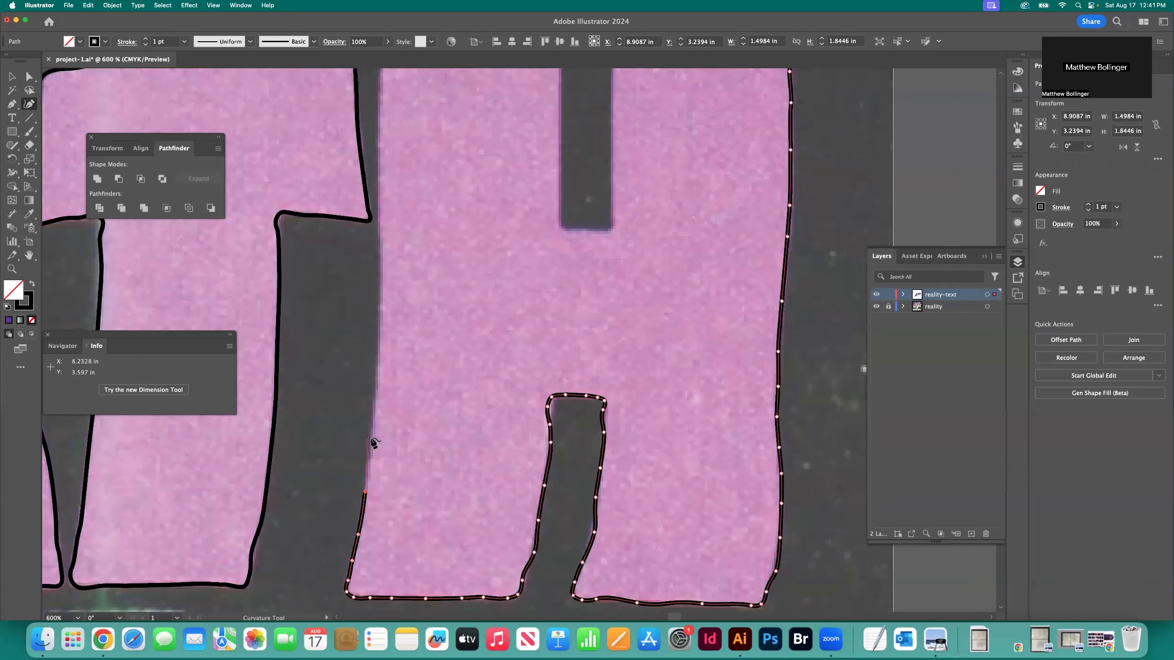
{"action": "left_click", "coordinate": [370, 439]}
{"action": "scroll", "coordinate": [376, 393], "scroll_direction": "up", "scroll_amount": 3}
{"action": "left_click", "coordinate": [380, 344]}
{"action": "scroll", "coordinate": [381, 349], "scroll_direction": "up", "scroll_amount": 3}
{"action": "scroll", "coordinate": [387, 363], "scroll_direction": "up", "scroll_amount": 3}
{"action": "left_click", "coordinate": [379, 282]}
{"action": "left_click", "coordinate": [385, 200]}
Trace the top edge of the H's left upright to the upper notch
{"action": "left_click", "coordinate": [411, 204]}
{"action": "left_click", "coordinate": [460, 213]}
{"action": "left_click", "coordinate": [495, 216]}
{"action": "left_click", "coordinate": [532, 219]}
{"action": "left_click", "coordinate": [561, 222]}
Trace the left side of the H's upper notch down to its bottom corner
{"action": "left_click", "coordinate": [560, 227]}
{"action": "left_click", "coordinate": [562, 253]}
{"action": "left_click", "coordinate": [562, 291]}
{"action": "left_click", "coordinate": [562, 331]}
{"action": "left_click", "coordinate": [561, 369]}
{"action": "left_click", "coordinate": [560, 388]}
{"action": "left_click", "coordinate": [561, 394]}
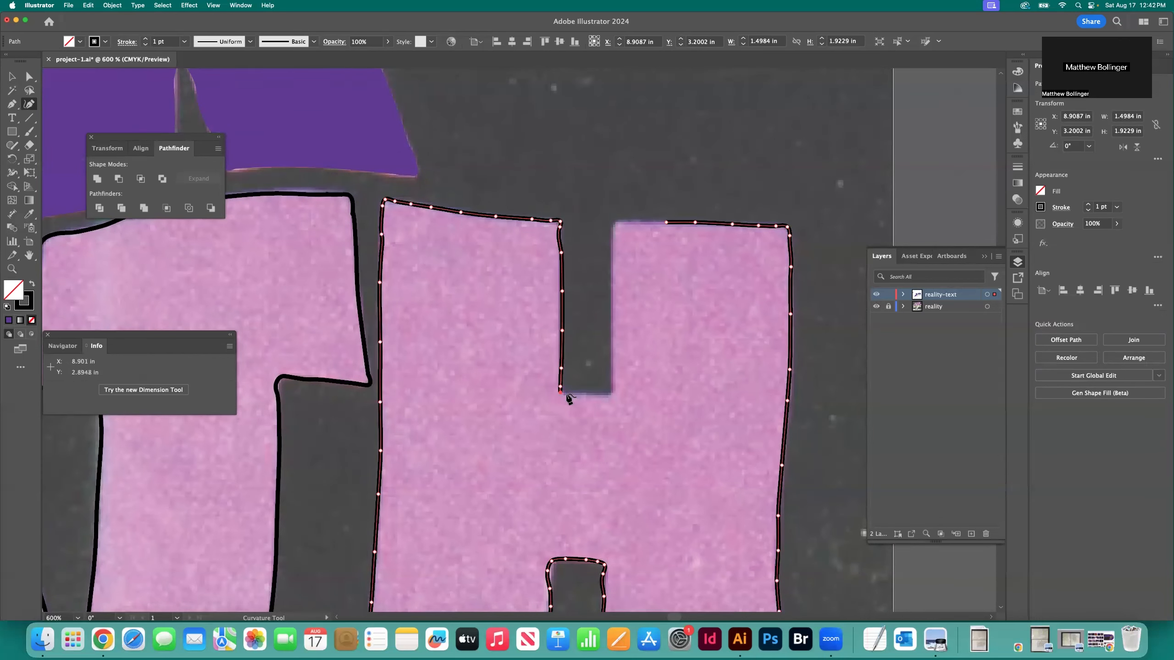
Trace the right side of the H's upper notch upward to finish the outline at the right upright
{"action": "left_click", "coordinate": [613, 370]}
{"action": "left_click", "coordinate": [612, 341]}
{"action": "left_click", "coordinate": [611, 294]}
{"action": "left_click", "coordinate": [611, 245]}
{"action": "left_click", "coordinate": [611, 229]}
{"action": "left_click", "coordinate": [616, 222]}
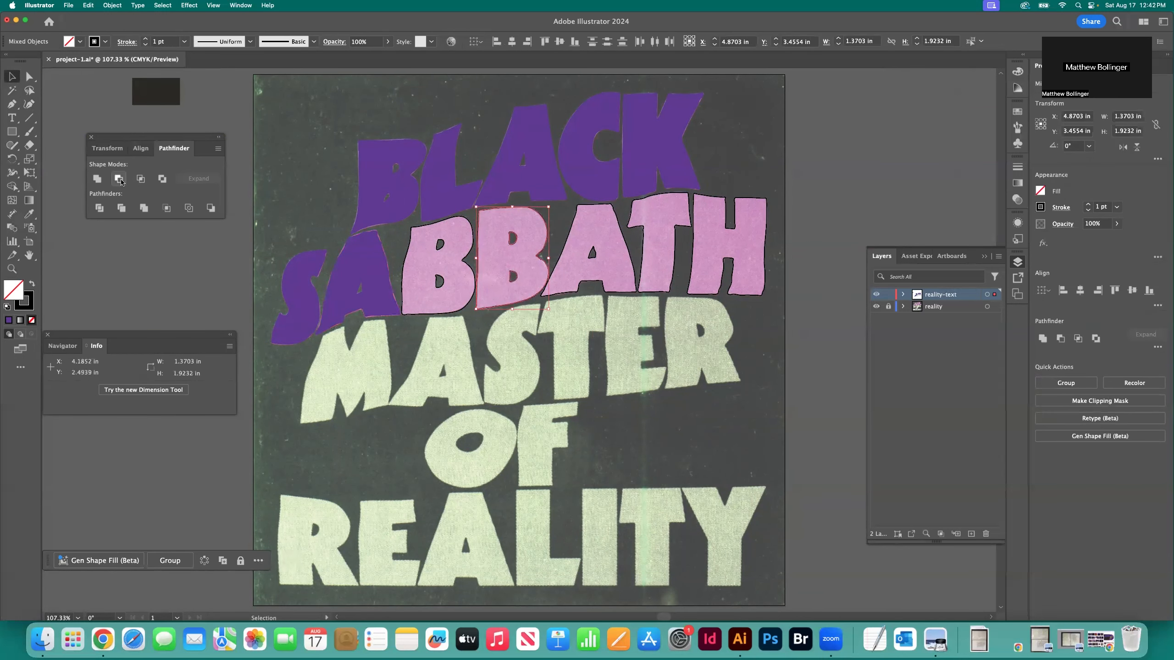
Cut out the remaining letter counters in SABBATH and fill its B, B, A, T and H with the purple sampled from BLACK
{"action": "left_click_drag", "start_coordinate": [788, 250], "coordinate": [648, 264]}
{"action": "left_click", "coordinate": [592, 252]}
{"action": "left_click", "coordinate": [196, 291]}
{"action": "left_click_drag", "start_coordinate": [789, 250], "coordinate": [414, 273]}
{"action": "key", "text": "i"}
{"action": "left_click", "coordinate": [515, 179]}
{"action": "key", "text": "v"}
Deselect the letters and toggle the reality template layer's visibility to check the purple lettering
{"action": "key", "text": "super+shift+a"}
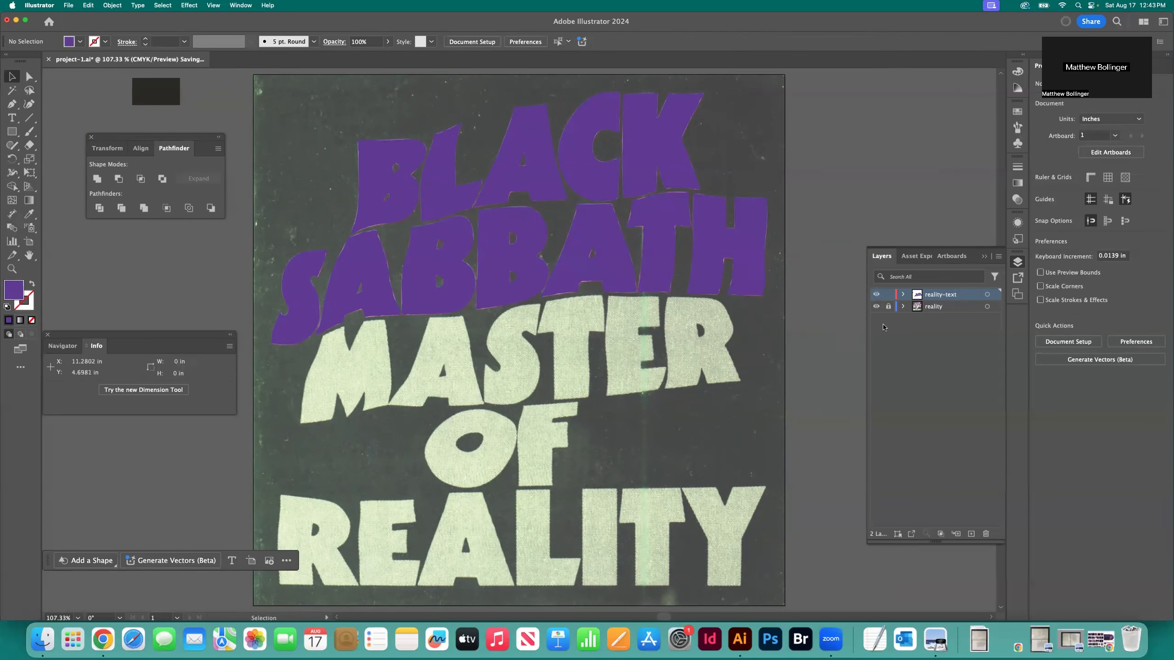
{"action": "left_click", "coordinate": [876, 307]}
{"action": "left_click", "coordinate": [875, 307]}
Start a Curvature tool path along the top edge of the right stroke of the M in MASTER
{"action": "key", "text": "z"}
{"action": "left_click", "coordinate": [342, 391]}
{"action": "left_click", "coordinate": [519, 352]}
{"action": "left_click", "coordinate": [518, 350]}
{"action": "left_click", "coordinate": [516, 348]}
{"action": "left_click", "coordinate": [516, 347]}
{"action": "scroll", "coordinate": [319, 289], "scroll_direction": "up", "scroll_amount": 7}
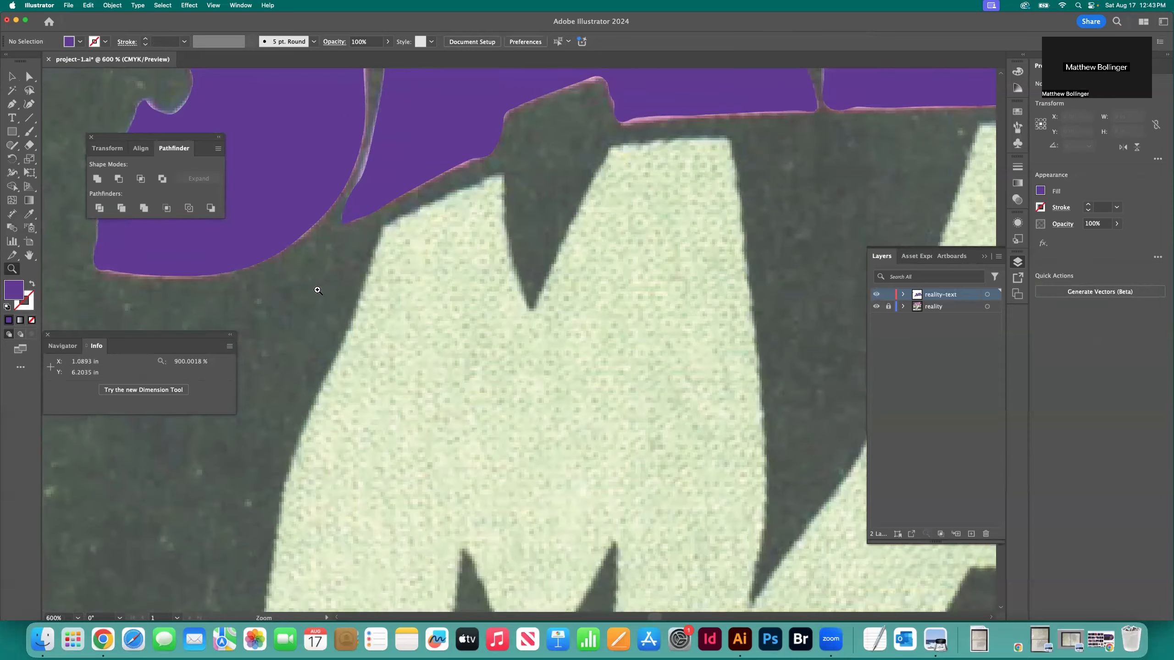
{"action": "key", "text": "shift+grave"}
{"action": "left_click", "coordinate": [654, 140]}
{"action": "left_click", "coordinate": [689, 139]}
{"action": "left_click", "coordinate": [717, 139]}
{"action": "left_click", "coordinate": [727, 138]}
Trace the right side of the M down to its bottom-right corner
{"action": "left_click", "coordinate": [729, 146]}
{"action": "left_click", "coordinate": [740, 203]}
{"action": "left_click", "coordinate": [743, 254]}
{"action": "left_click", "coordinate": [749, 288]}
{"action": "left_click", "coordinate": [759, 356]}
{"action": "left_click", "coordinate": [766, 430]}
{"action": "scroll", "coordinate": [765, 431], "scroll_direction": "down", "scroll_amount": 5}
{"action": "left_click", "coordinate": [762, 431]}
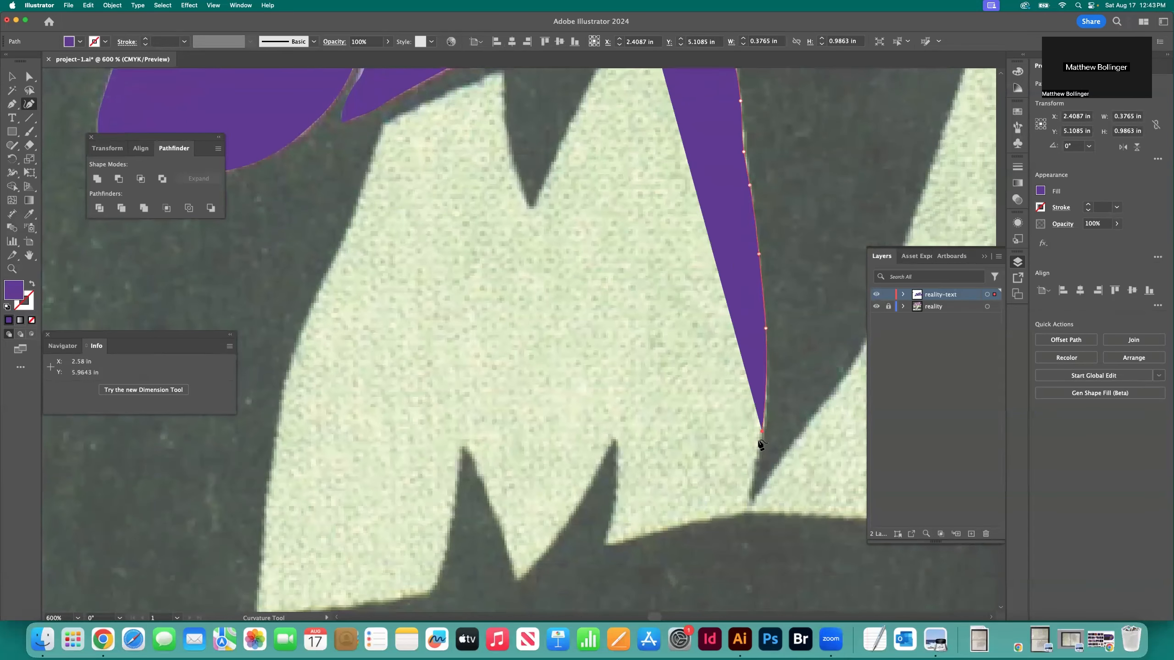
{"action": "left_click", "coordinate": [755, 466]}
{"action": "left_click", "coordinate": [750, 501]}
Trace the bottom edge of the M's right leg and swap fill and stroke for an unfilled purple outline
{"action": "left_click", "coordinate": [745, 509]}
{"action": "left_click", "coordinate": [643, 534]}
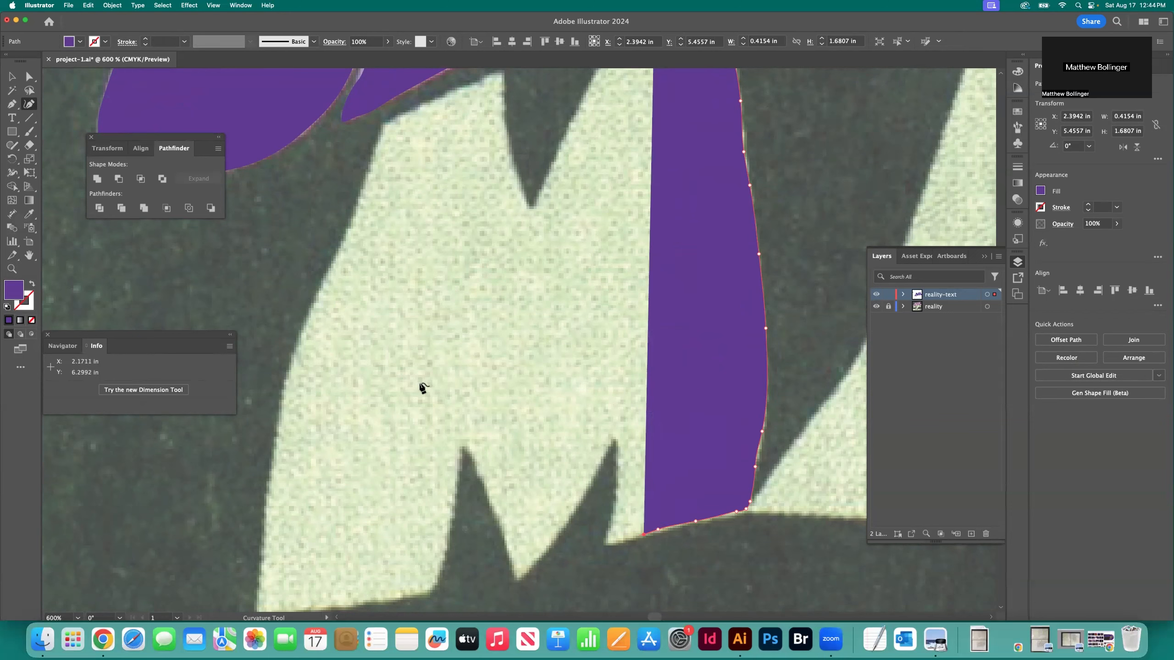
{"action": "left_click", "coordinate": [31, 284]}
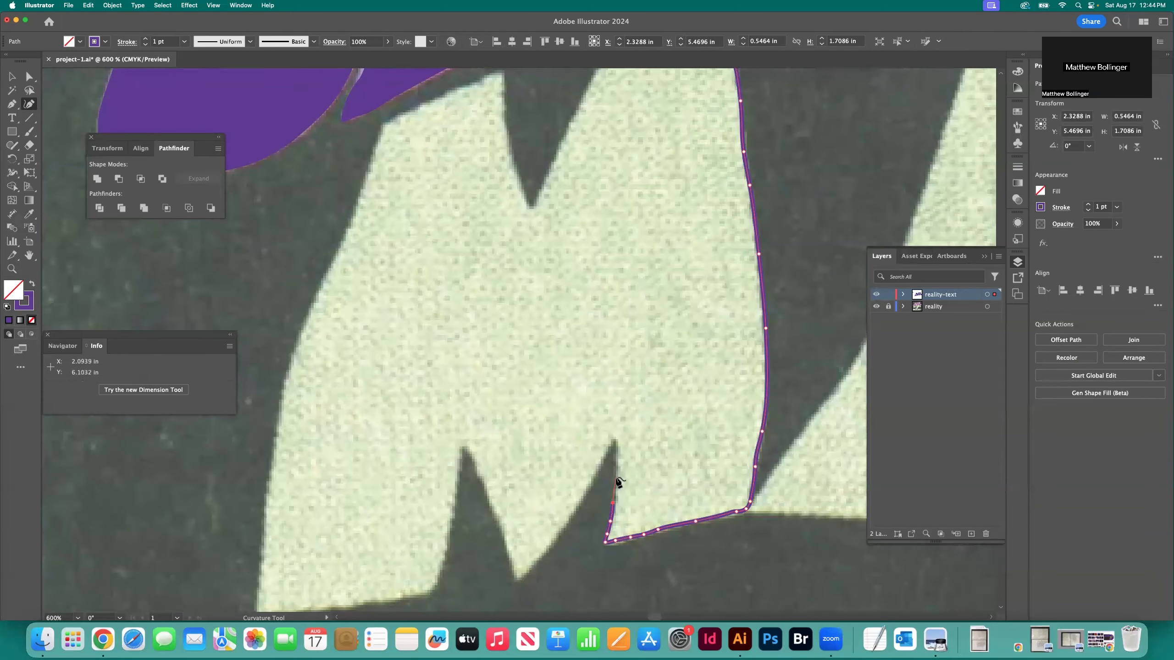
Trace the edge from the M's right lower notch down to the tip of its middle point
{"action": "left_click", "coordinate": [595, 475]}
{"action": "left_click", "coordinate": [584, 496]}
{"action": "left_click", "coordinate": [536, 562]}
{"action": "left_click", "coordinate": [525, 571]}
{"action": "left_click", "coordinate": [518, 577]}
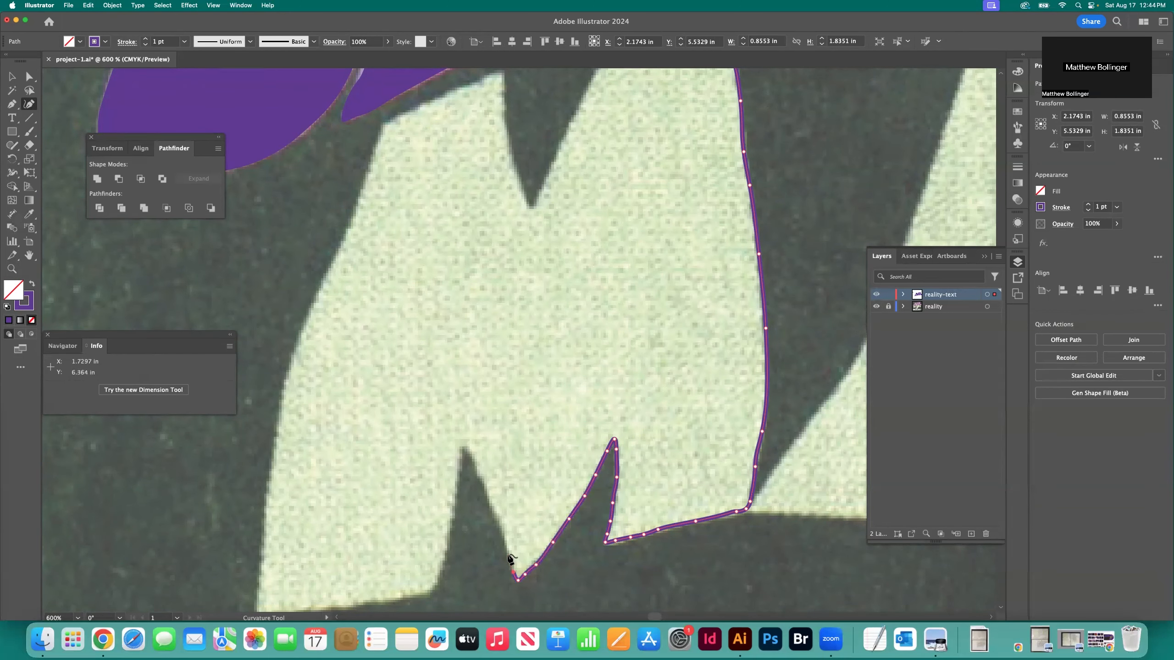
Trace the left edge of the M's middle point up to the peak of the left lower notch
{"action": "left_click", "coordinate": [508, 552]}
{"action": "left_click", "coordinate": [499, 528]}
{"action": "left_click", "coordinate": [467, 445]}
{"action": "left_click", "coordinate": [461, 441]}
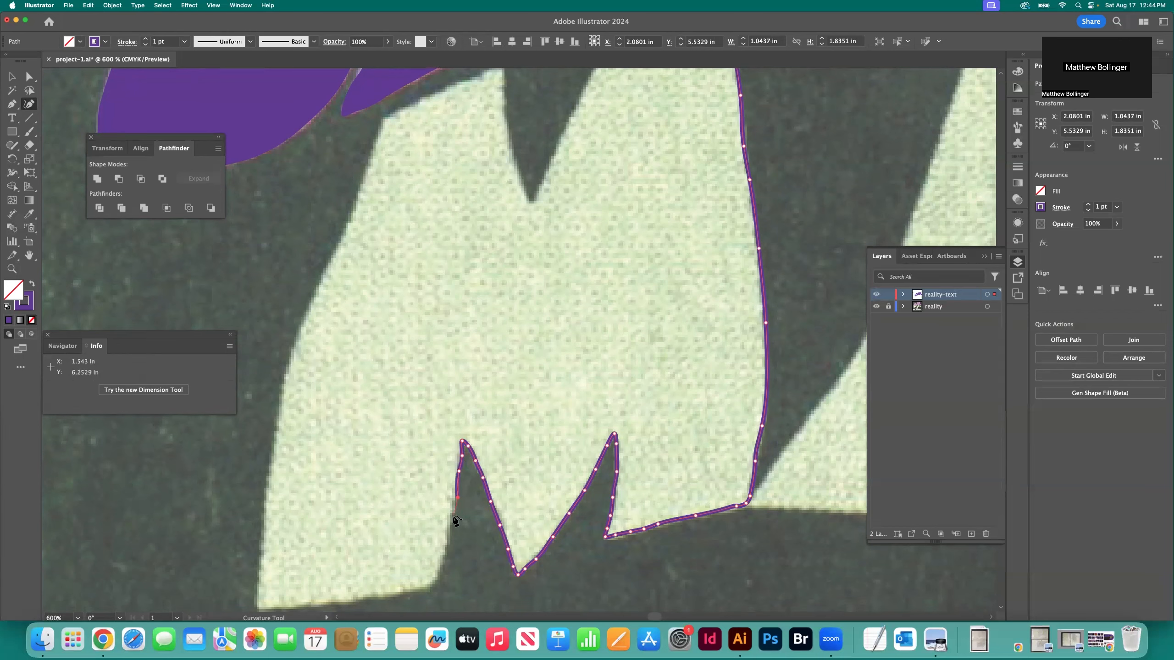
Trace the bottom edge of the M's left leg toward its outer corner
{"action": "left_click", "coordinate": [371, 595]}
{"action": "left_click", "coordinate": [351, 598]}
{"action": "left_click", "coordinate": [335, 600]}
{"action": "left_click", "coordinate": [311, 602]}
{"action": "left_click", "coordinate": [295, 604]}
{"action": "scroll", "coordinate": [286, 601], "scroll_direction": "down", "scroll_amount": 3}
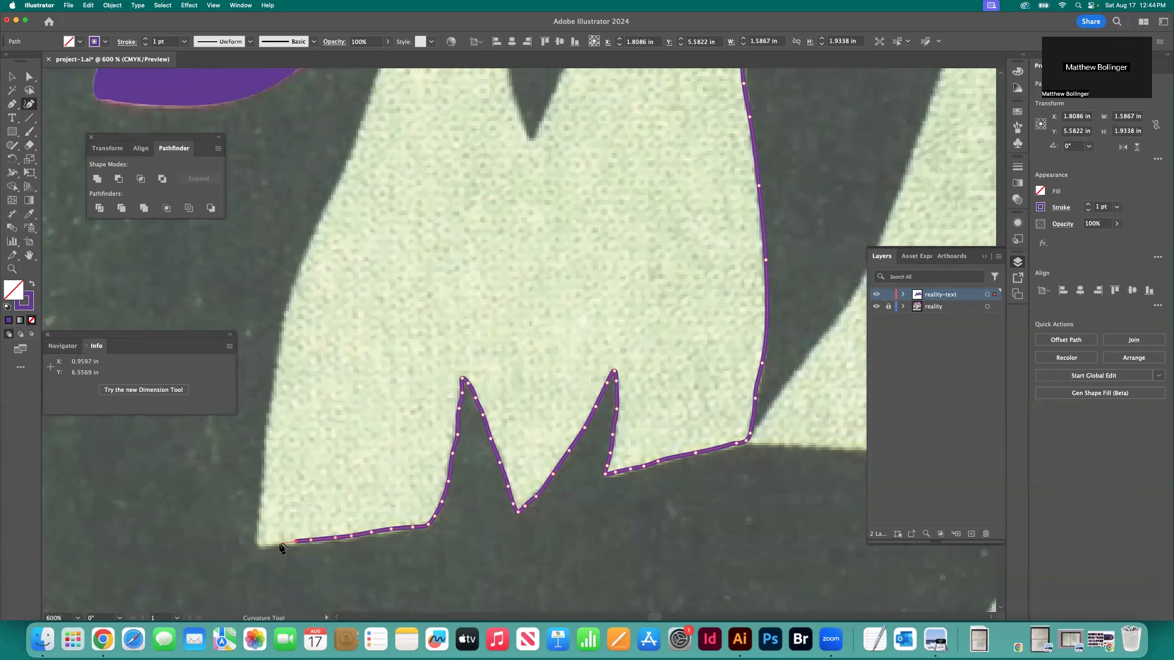
Trace the M's left edge upward and continue around its top contours to close the outline
{"action": "left_click", "coordinate": [263, 460]}
{"action": "left_click", "coordinate": [270, 414]}
{"action": "scroll", "coordinate": [278, 418], "scroll_direction": "up", "scroll_amount": 4}
{"action": "left_click", "coordinate": [277, 430]}
{"action": "left_click", "coordinate": [292, 366]}
{"action": "left_click", "coordinate": [315, 308]}
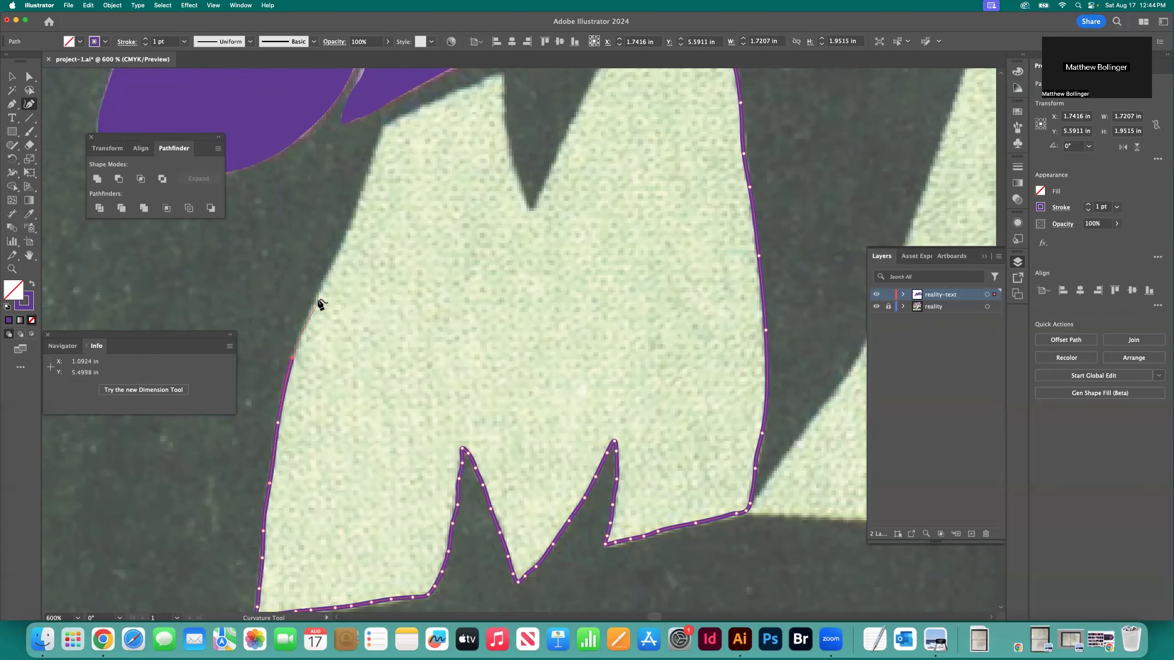
{"action": "left_click", "coordinate": [341, 251]}
{"action": "scroll", "coordinate": [353, 289], "scroll_direction": "up", "scroll_amount": 3}
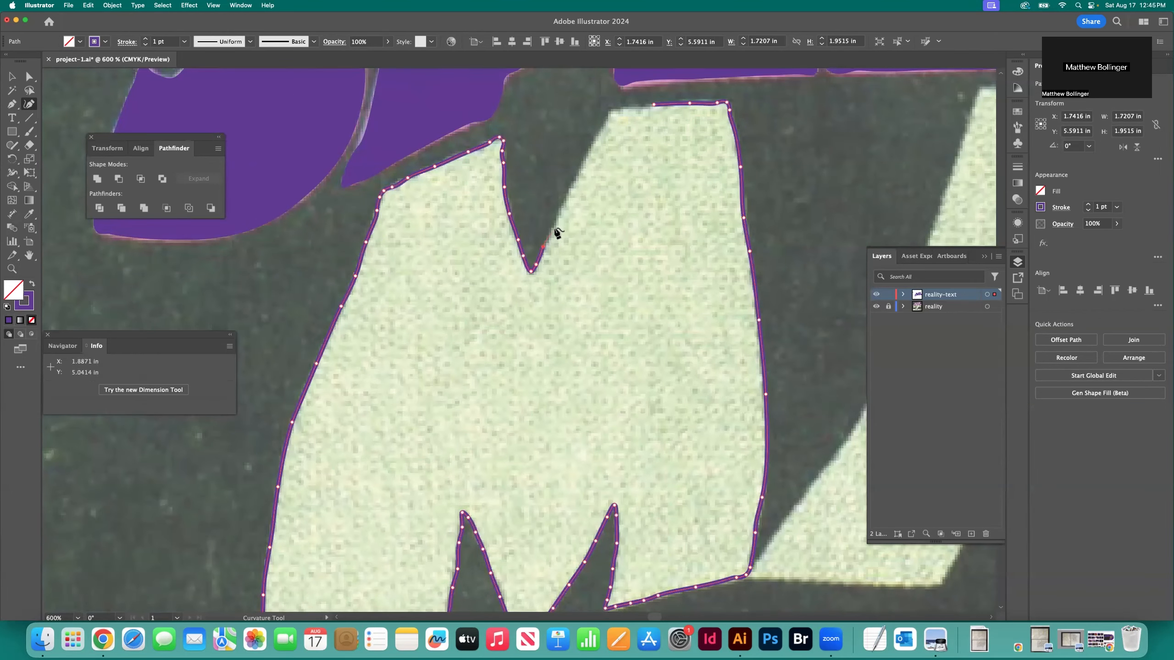
{"action": "left_click", "coordinate": [653, 106]}
{"action": "scroll", "coordinate": [585, 138], "scroll_direction": "right", "scroll_amount": 16}
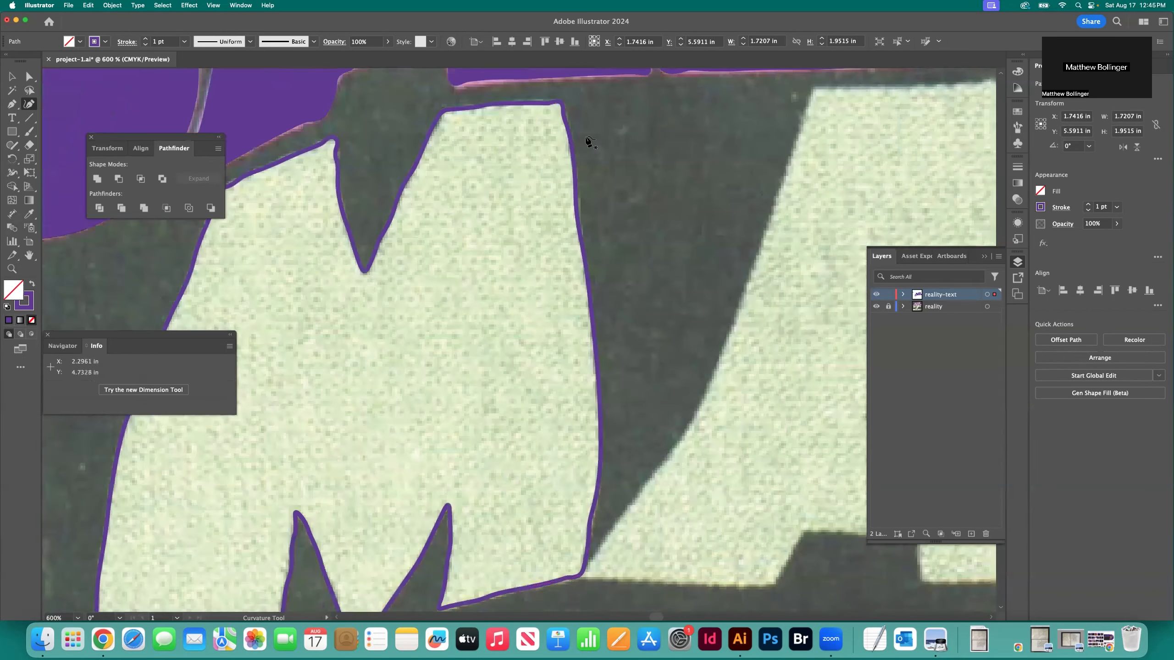
Start the outline of the A in MASTER at its top-right corner and trace the upper part of its right edge
{"action": "scroll", "coordinate": [796, 145], "scroll_direction": "up", "scroll_amount": 3}
{"action": "left_click", "coordinate": [795, 145]}
{"action": "left_click", "coordinate": [805, 175]}
{"action": "scroll", "coordinate": [705, 180], "scroll_direction": "right", "scroll_amount": 6}
{"action": "scroll", "coordinate": [705, 180], "scroll_direction": "down", "scroll_amount": 3}
{"action": "left_click", "coordinate": [676, 179]}
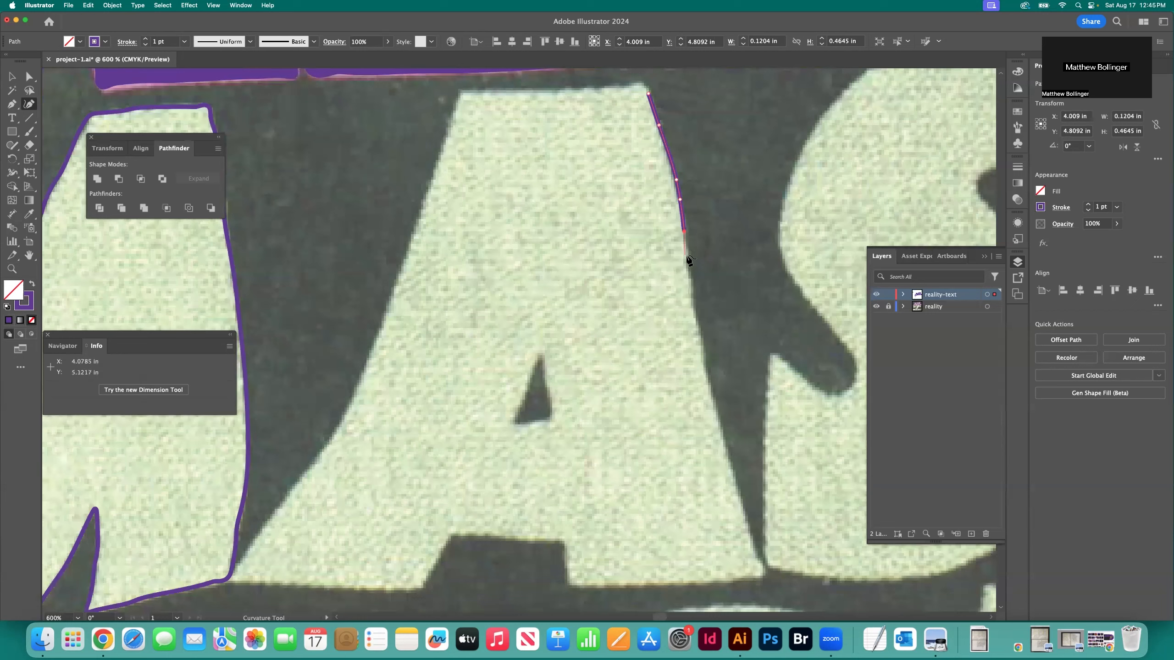
Trace the rest of the A's right edge down to the corner of its right foot
{"action": "left_click", "coordinate": [700, 335]}
{"action": "left_click", "coordinate": [704, 366]}
{"action": "left_click", "coordinate": [710, 390]}
{"action": "left_click", "coordinate": [716, 414]}
{"action": "left_click", "coordinate": [722, 437]}
{"action": "left_click", "coordinate": [731, 476]}
{"action": "left_click", "coordinate": [746, 524]}
{"action": "left_click", "coordinate": [751, 543]}
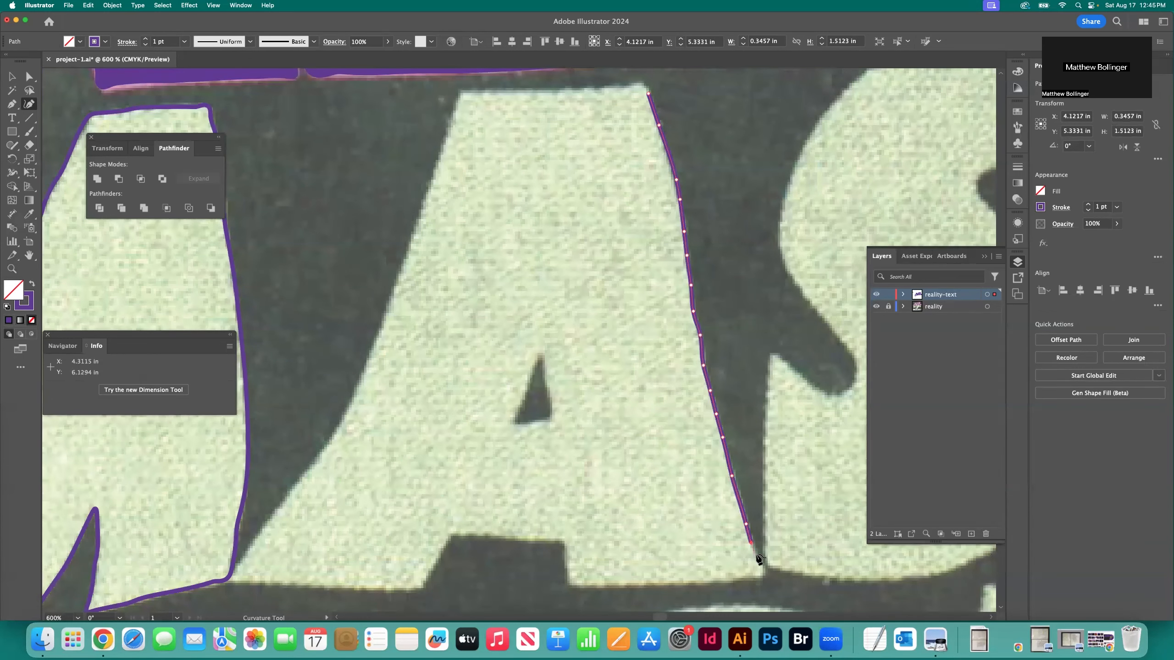
Trace the bottom edge of the A's right foot to the notch between the feet
{"action": "left_click", "coordinate": [732, 579]}
{"action": "left_click", "coordinate": [691, 581]}
{"action": "left_click", "coordinate": [645, 582]}
{"action": "left_click", "coordinate": [611, 583]}
{"action": "left_click", "coordinate": [584, 585]}
{"action": "left_click", "coordinate": [566, 585]}
Trace the notch between the A's feet, up its right side, across its top and down its left side
{"action": "left_click", "coordinate": [566, 578]}
{"action": "left_click", "coordinate": [543, 539]}
{"action": "left_click", "coordinate": [526, 536]}
{"action": "left_click", "coordinate": [503, 537]}
{"action": "left_click", "coordinate": [485, 538]}
{"action": "left_click", "coordinate": [471, 537]}
{"action": "left_click", "coordinate": [454, 535]}
{"action": "left_click", "coordinate": [439, 551]}
Trace the bottom edge of the A's left foot
{"action": "left_click", "coordinate": [394, 589]}
{"action": "left_click", "coordinate": [372, 589]}
{"action": "left_click", "coordinate": [347, 589]}
{"action": "left_click", "coordinate": [324, 587]}
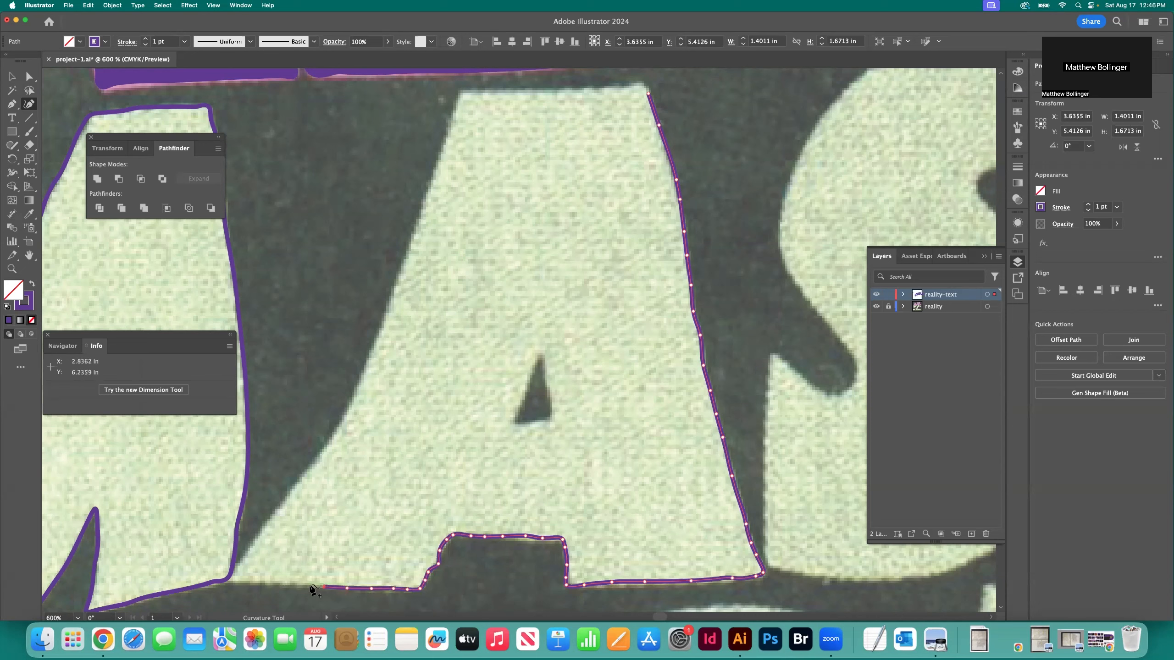
Trace the A's left edge upward and across the top edge to close the outer outline
{"action": "left_click", "coordinate": [285, 498]}
{"action": "left_click", "coordinate": [307, 475]}
{"action": "left_click", "coordinate": [330, 440]}
{"action": "left_click", "coordinate": [364, 373]}
{"action": "left_click", "coordinate": [384, 317]}
{"action": "left_click", "coordinate": [413, 232]}
{"action": "left_click", "coordinate": [429, 195]}
{"action": "scroll", "coordinate": [438, 241], "scroll_direction": "up", "scroll_amount": 3}
{"action": "left_click", "coordinate": [464, 171]}
{"action": "left_click", "coordinate": [640, 163]}
{"action": "left_click", "coordinate": [648, 172]}
Trace the small triangular counter inside the A as a closed path
{"action": "left_click", "coordinate": [537, 434]}
{"action": "left_click", "coordinate": [529, 457]}
{"action": "left_click", "coordinate": [522, 483]}
{"action": "left_click", "coordinate": [519, 495]}
{"action": "left_click", "coordinate": [514, 504]}
{"action": "left_click", "coordinate": [525, 504]}
{"action": "left_click", "coordinate": [535, 503]}
{"action": "left_click", "coordinate": [546, 501]}
{"action": "left_click", "coordinate": [551, 500]}
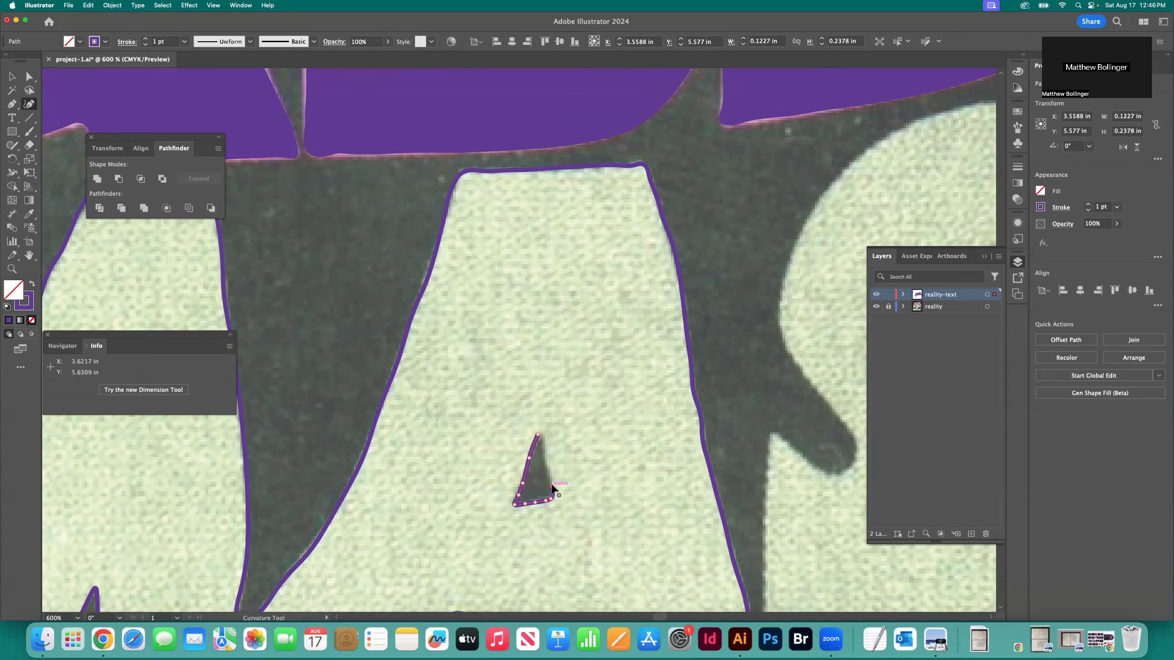
{"action": "left_click", "coordinate": [539, 434]}
Cut the triangular counter out of the A with Minus Front and swap fill and stroke for a solid purple letter
{"action": "left_click", "coordinate": [12, 77]}
{"action": "left_click", "coordinate": [333, 286]}
{"action": "scroll", "coordinate": [332, 287], "scroll_direction": "down", "scroll_amount": 3}
{"action": "left_click_drag", "start_coordinate": [333, 287], "coordinate": [573, 417]}
{"action": "left_click", "coordinate": [119, 179]}
{"action": "key", "text": "shift+x"}
Review the traced lettering on the whole artboard with the reality template layer hidden, and show the template again
{"action": "left_click", "coordinate": [212, 119]}
{"action": "scroll", "coordinate": [448, 238], "scroll_direction": "right", "scroll_amount": 5}
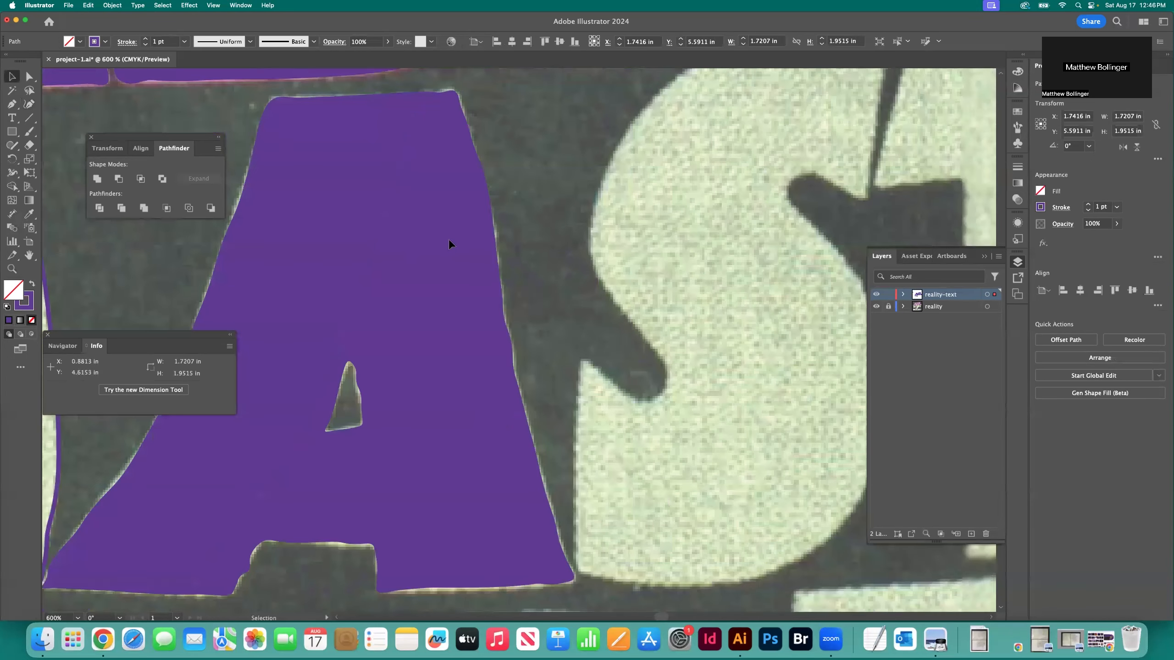
{"action": "key", "text": "super+minus"}
{"action": "key", "text": "super+minus"}
{"action": "key", "text": "super+minus"}
{"action": "key", "text": "super+0"}
{"action": "key", "text": "shift+super+a"}
{"action": "left_click", "coordinate": [876, 306]}
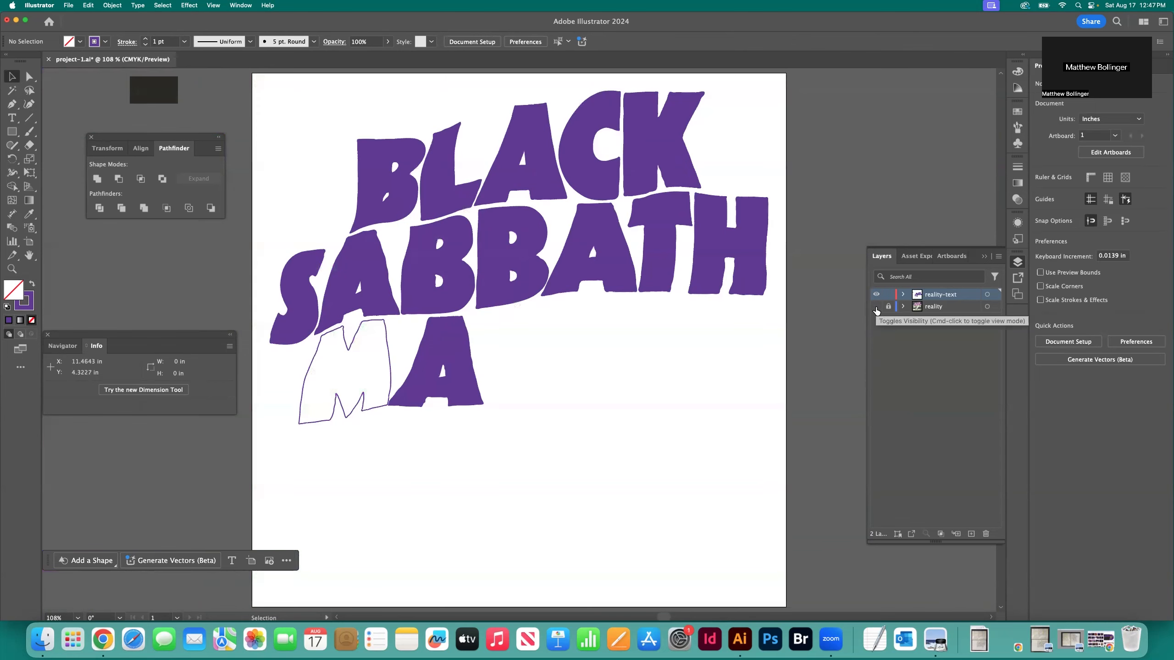
{"action": "left_click", "coordinate": [876, 307]}
Start the outline of the S in MASTER with the Curvature tool, tracing its top edge from the right end
{"action": "key", "text": "super+plus"}
{"action": "key", "text": "super+plus"}
{"action": "key", "text": "super+plus"}
{"action": "key", "text": "super+plus"}
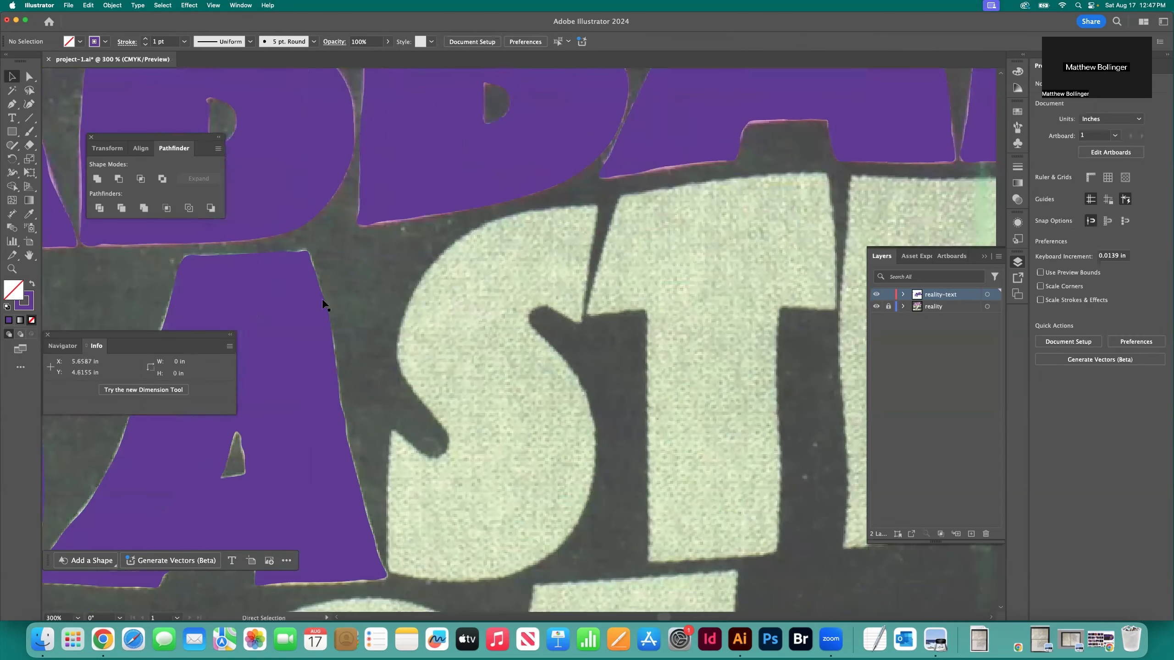
{"action": "key", "text": "p"}
{"action": "key", "text": "shift+grave"}
{"action": "left_click", "coordinate": [571, 206]}
{"action": "left_click", "coordinate": [548, 209]}
{"action": "left_click", "coordinate": [517, 214]}
{"action": "left_click", "coordinate": [488, 223]}
Trace the S's upper-left curve down to the middle of its outer bowl
{"action": "left_click", "coordinate": [457, 243]}
{"action": "left_click", "coordinate": [430, 268]}
{"action": "left_click", "coordinate": [414, 293]}
{"action": "left_click", "coordinate": [400, 330]}
{"action": "left_click", "coordinate": [398, 359]}
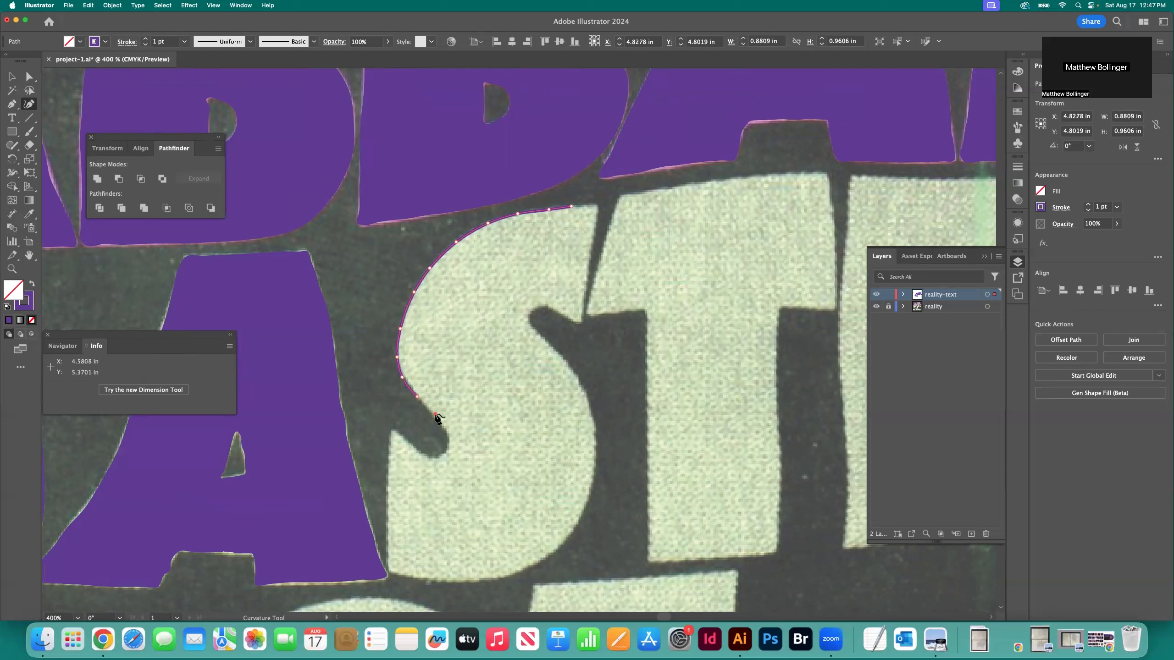
Trace the left edge of the S's lower end down to its bottom-left corner
{"action": "left_click", "coordinate": [387, 503]}
{"action": "left_click", "coordinate": [388, 546]}
{"action": "left_click", "coordinate": [388, 560]}
{"action": "left_click", "coordinate": [390, 568]}
Trace the S's lower bowl and right side up to its top-right corner to close the outline
{"action": "left_click", "coordinate": [510, 574]}
{"action": "left_click", "coordinate": [554, 551]}
{"action": "left_click", "coordinate": [588, 500]}
{"action": "left_click", "coordinate": [596, 441]}
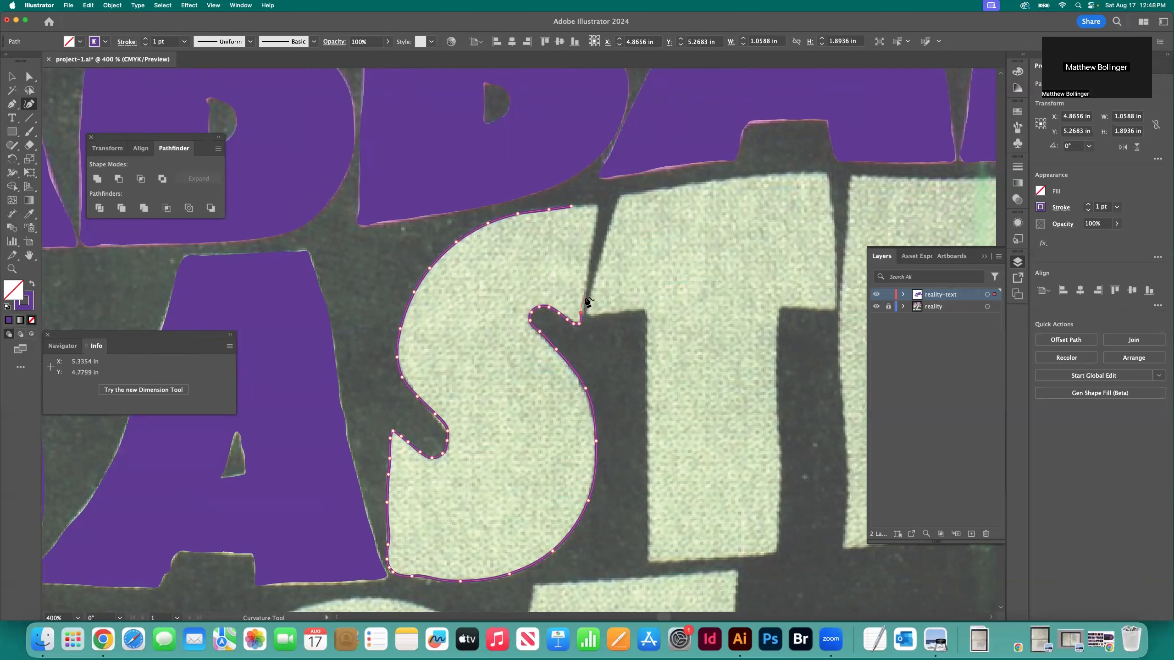
{"action": "left_click", "coordinate": [597, 211]}
Trace the top edge of the T in MASTER from its left end to its top-right corner
{"action": "scroll", "coordinate": [577, 244], "scroll_direction": "right", "scroll_amount": 5}
{"action": "left_click", "coordinate": [462, 193]}
{"action": "left_click", "coordinate": [494, 188]}
{"action": "left_click", "coordinate": [532, 182]}
{"action": "left_click", "coordinate": [571, 178]}
{"action": "left_click", "coordinate": [596, 175]}
{"action": "left_click", "coordinate": [625, 174]}
{"action": "left_click", "coordinate": [642, 174]}
{"action": "left_click", "coordinate": [652, 173]}
Trace the right end of the T's crossbar downward
{"action": "left_click", "coordinate": [655, 186]}
{"action": "left_click", "coordinate": [660, 224]}
{"action": "left_click", "coordinate": [662, 266]}
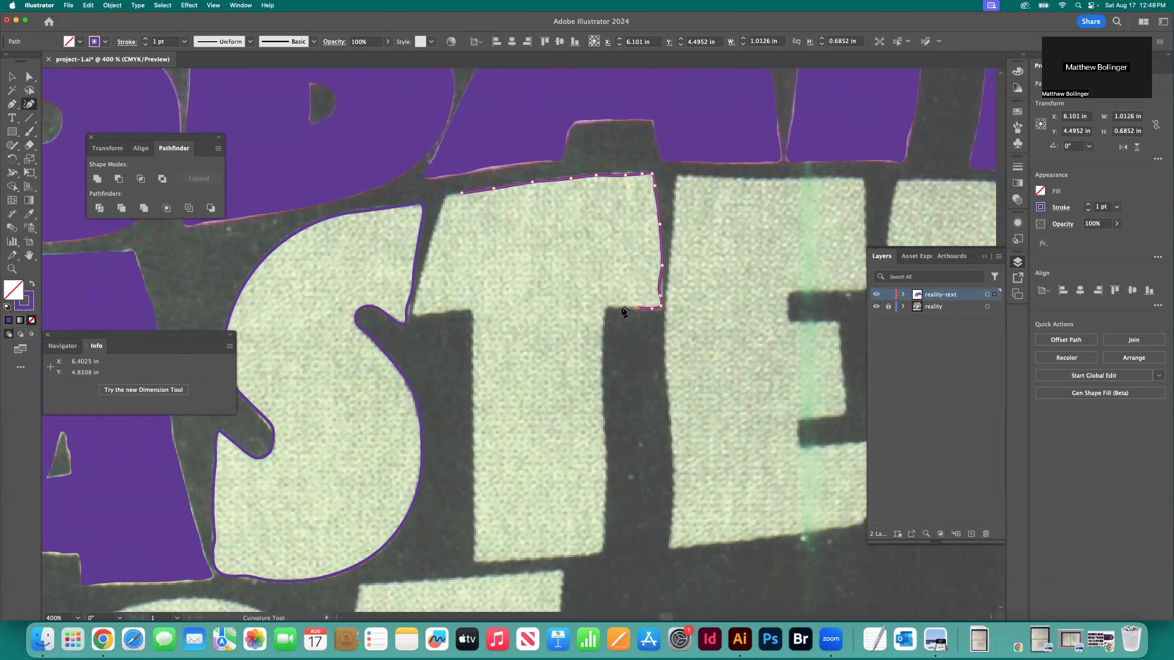
Trace around the T's stem and up the left end of its crossbar to close the outline
{"action": "left_click", "coordinate": [603, 411]}
{"action": "left_click", "coordinate": [605, 442]}
{"action": "left_click", "coordinate": [606, 473]}
{"action": "scroll", "coordinate": [605, 473], "scroll_direction": "down", "scroll_amount": 2}
{"action": "left_click", "coordinate": [606, 450]}
{"action": "left_click", "coordinate": [603, 475]}
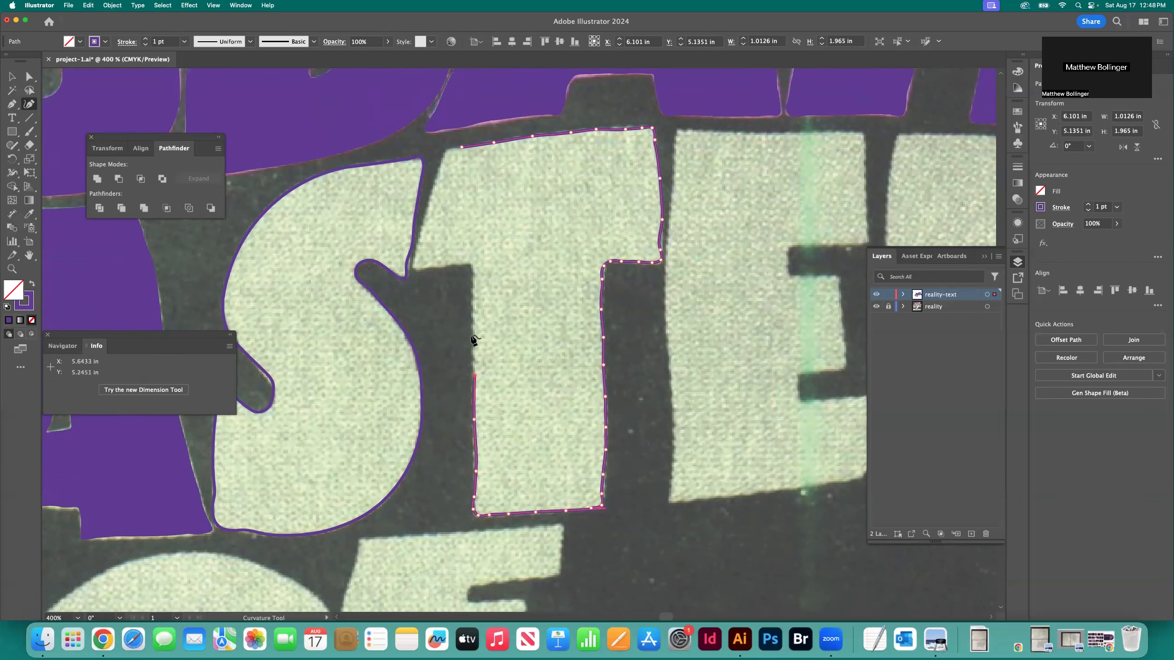
{"action": "left_click", "coordinate": [437, 179]}
Trace the top edge of the E in MASTER from left to right
{"action": "scroll", "coordinate": [597, 262], "scroll_direction": "right", "scroll_amount": 5}
{"action": "left_click", "coordinate": [458, 203]}
{"action": "left_click", "coordinate": [481, 204]}
{"action": "left_click", "coordinate": [518, 206]}
{"action": "left_click", "coordinate": [547, 207]}
{"action": "left_click", "coordinate": [577, 207]}
{"action": "left_click", "coordinate": [604, 205]}
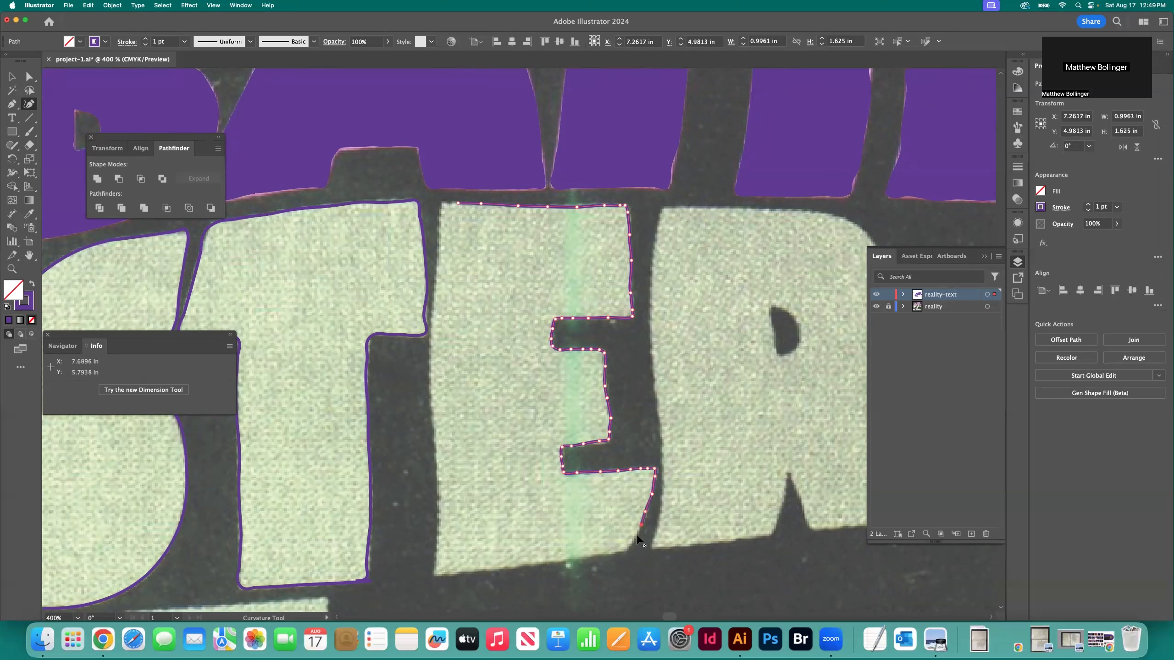
Finish the E's bottom edge and trace its left edge upward to close the outline
{"action": "left_click", "coordinate": [453, 573]}
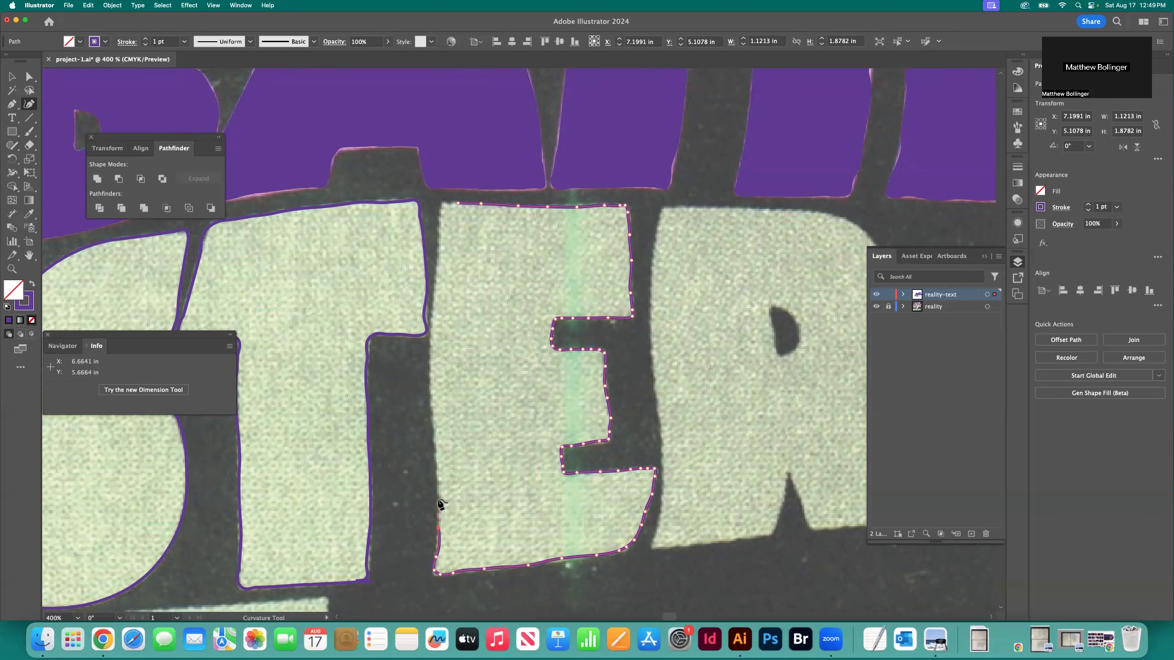
{"action": "left_click", "coordinate": [430, 367]}
{"action": "left_click", "coordinate": [435, 322]}
{"action": "left_click", "coordinate": [436, 279]}
{"action": "left_click", "coordinate": [459, 203]}
Trace the top edge of the R in MASTER and the upper curve of its bowl
{"action": "scroll", "coordinate": [503, 276], "scroll_direction": "right", "scroll_amount": 4}
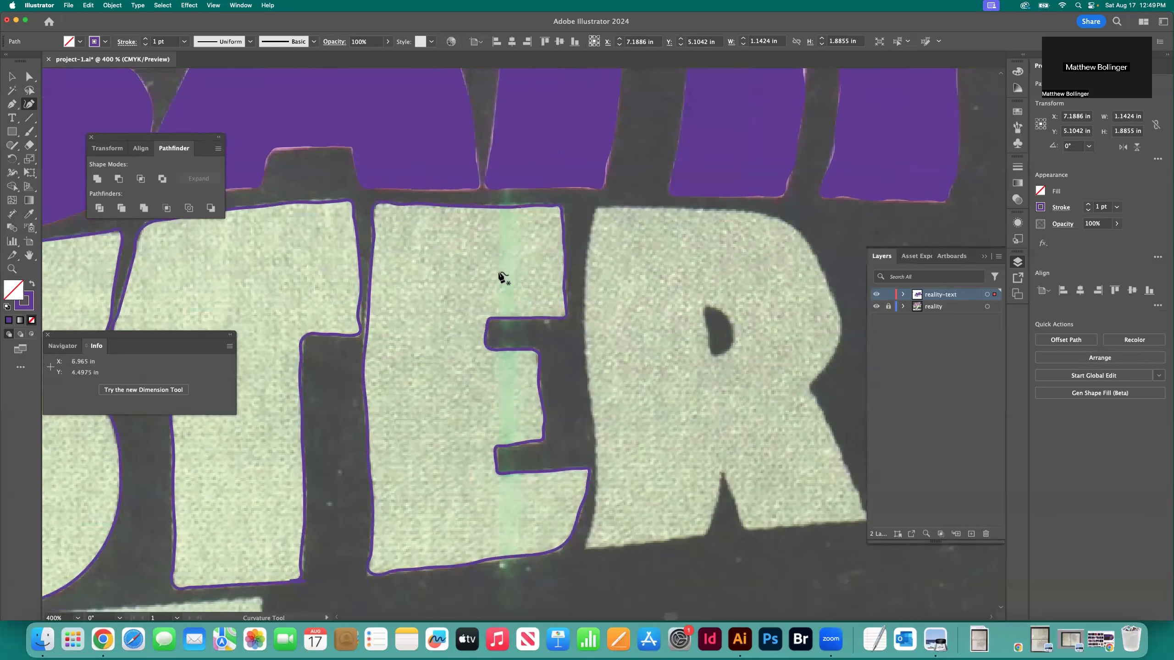
{"action": "left_click", "coordinate": [521, 206]}
{"action": "left_click", "coordinate": [572, 206]}
{"action": "left_click", "coordinate": [663, 214]}
{"action": "left_click", "coordinate": [708, 240]}
{"action": "left_click", "coordinate": [725, 274]}
{"action": "left_click", "coordinate": [742, 315]}
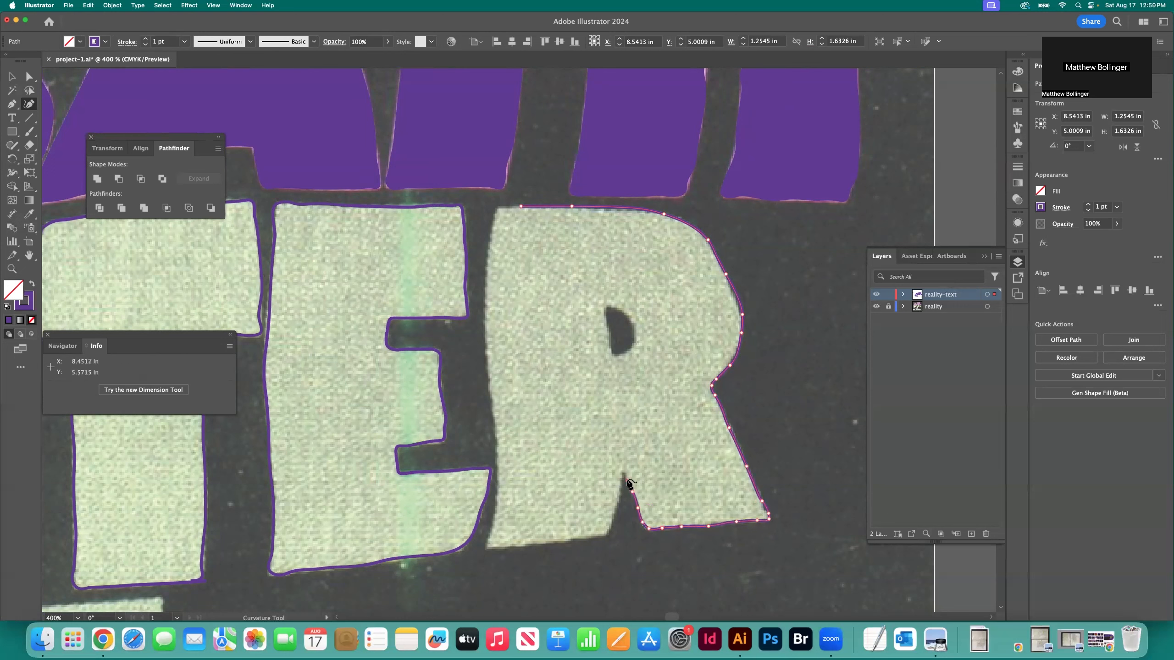
Trace the bottom of the left leg of the R in MASTER and its left edge upward to close the outline
{"action": "left_click", "coordinate": [565, 540]}
{"action": "left_click", "coordinate": [531, 542]}
{"action": "left_click", "coordinate": [505, 544]}
{"action": "left_click", "coordinate": [487, 546]}
{"action": "left_click", "coordinate": [492, 520]}
{"action": "left_click", "coordinate": [499, 491]}
{"action": "scroll", "coordinate": [501, 448], "scroll_direction": "down", "scroll_amount": 1}
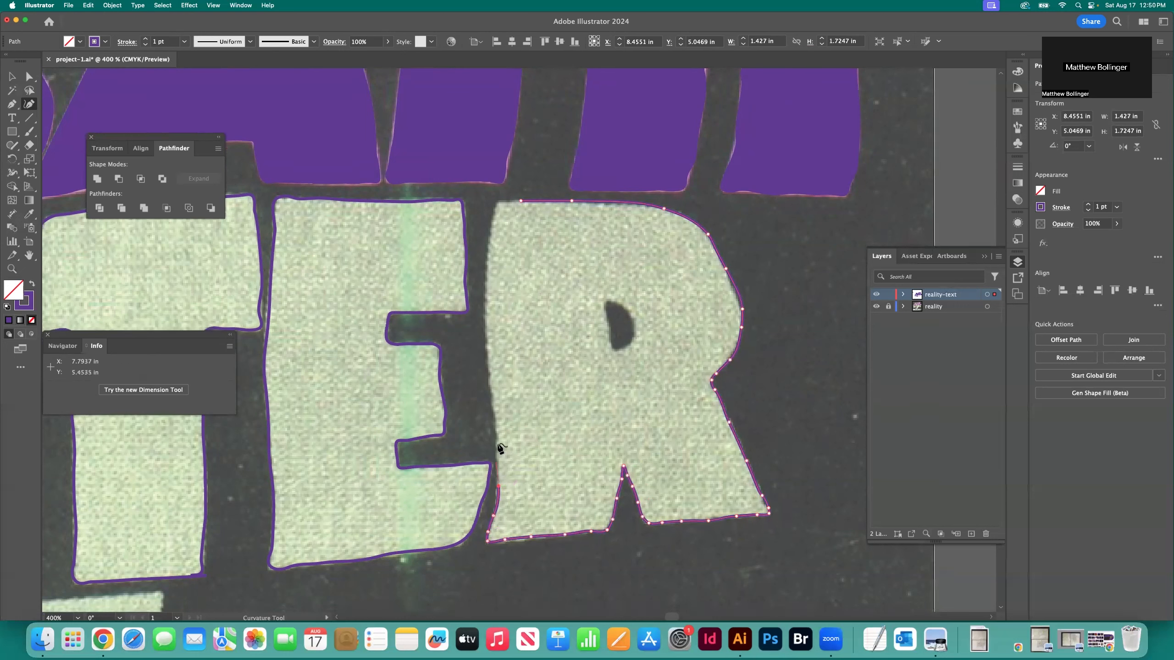
{"action": "left_click", "coordinate": [486, 321]}
{"action": "left_click", "coordinate": [485, 264]}
{"action": "left_click", "coordinate": [518, 206]}
Outline the counter inside the R's bowl as a closed path
{"action": "left_click", "coordinate": [618, 307]}
{"action": "left_click", "coordinate": [628, 318]}
{"action": "left_click", "coordinate": [631, 332]}
{"action": "left_click", "coordinate": [624, 347]}
{"action": "left_click", "coordinate": [603, 305]}
{"action": "left_click", "coordinate": [618, 308]}
Select the R's outline together with its counter and subtract the counter with Minus Front
{"action": "left_click", "coordinate": [12, 77]}
{"action": "left_click_drag", "start_coordinate": [776, 281], "coordinate": [618, 337]}
{"action": "left_click", "coordinate": [119, 178]}
Select all the MASTER letters and give them the purple fill sampled from the A
{"action": "scroll", "coordinate": [498, 220], "scroll_direction": "left", "scroll_amount": 4}
{"action": "key", "text": "super+minus"}
{"action": "key", "text": "super+minus"}
{"action": "key", "text": "super+minus"}
{"action": "scroll", "coordinate": [499, 222], "scroll_direction": "left", "scroll_amount": 5}
{"action": "left_click_drag", "start_coordinate": [739, 379], "coordinate": [217, 324]}
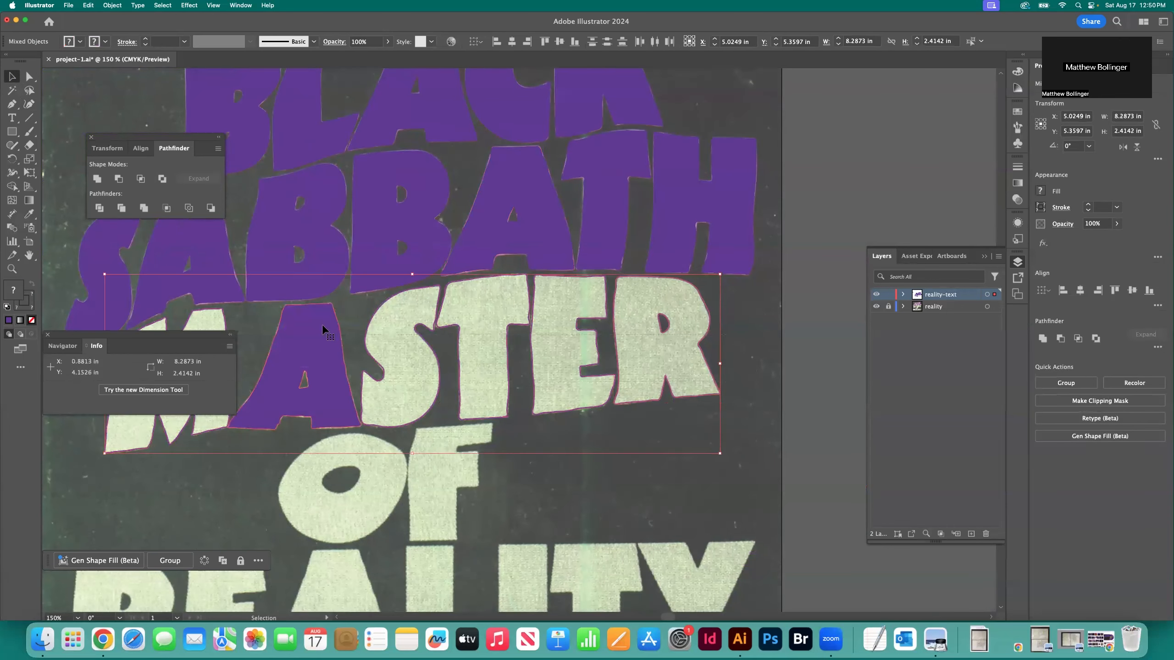
{"action": "key", "text": "i"}
{"action": "left_click", "coordinate": [322, 325]}
{"action": "left_click", "coordinate": [11, 77]}
{"action": "left_click", "coordinate": [127, 105]}
Fit the artboard in view and toggle the reality template layer's visibility to check the traced lettering
{"action": "key", "text": "super+0"}
{"action": "left_click", "coordinate": [876, 307]}
{"action": "left_click", "coordinate": [876, 306]}
{"action": "left_click", "coordinate": [876, 307]}
{"action": "left_click", "coordinate": [876, 306]}
{"action": "left_click", "coordinate": [876, 306]}
{"action": "left_click", "coordinate": [876, 306]}
Swap to a purple stroke without fill and trace the left side of the O in OF downward with the Curvature tool
{"action": "key", "text": "z"}
{"action": "mouse_move", "coordinate": [499, 465]}
{"action": "left_mouse_down"}
{"action": "mouse_move", "coordinate": [548, 368]}
{"action": "mouse_move", "coordinate": [647, 324]}
{"action": "left_mouse_up"}
{"action": "key", "text": "shift+x"}
{"action": "key", "text": "shift+grave"}
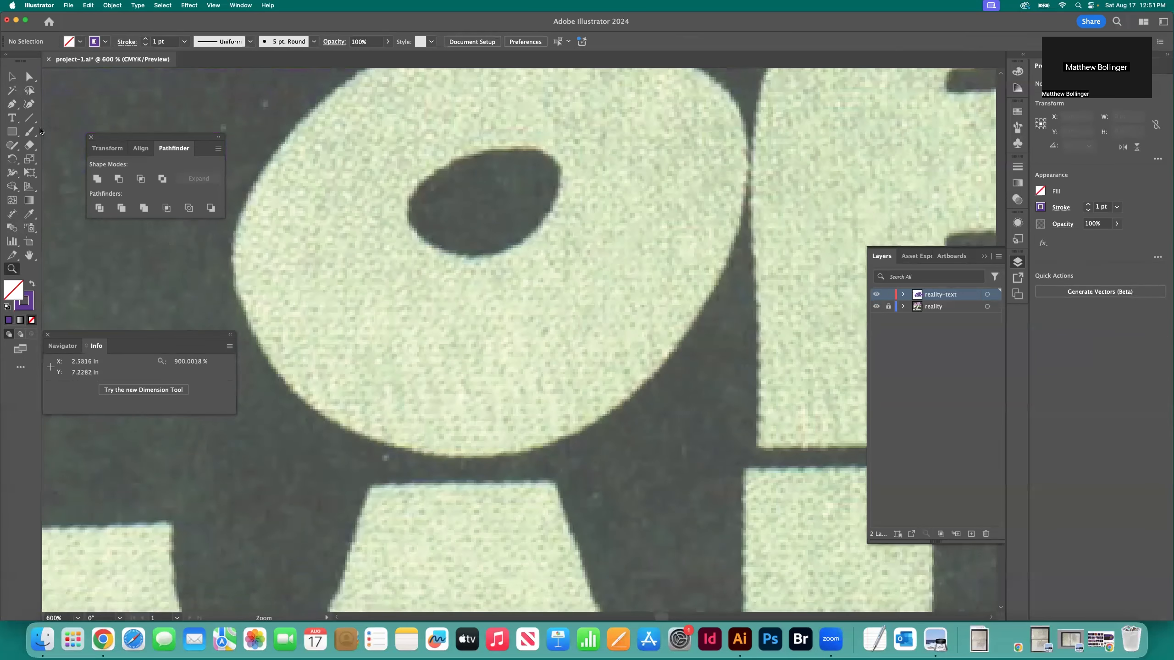
{"action": "scroll", "coordinate": [433, 179], "scroll_direction": "up", "scroll_amount": 5}
{"action": "left_click", "coordinate": [414, 143]}
{"action": "left_click", "coordinate": [328, 198]}
{"action": "left_click", "coordinate": [271, 258]}
{"action": "left_click", "coordinate": [244, 310]}
{"action": "scroll", "coordinate": [258, 351], "scroll_direction": "left", "scroll_amount": 3}
{"action": "left_click", "coordinate": [297, 355]}
Trace the O's lower curve around to its lower right side
{"action": "left_click", "coordinate": [319, 440]}
{"action": "left_click", "coordinate": [357, 492]}
{"action": "left_click", "coordinate": [422, 534]}
{"action": "left_click", "coordinate": [501, 558]}
{"action": "left_click", "coordinate": [583, 555]}
{"action": "left_click", "coordinate": [669, 516]}
{"action": "left_click", "coordinate": [743, 444]}
Trace the O's right side and upper curve to close its outer outline
{"action": "left_click", "coordinate": [790, 371]}
{"action": "left_click", "coordinate": [811, 277]}
{"action": "left_click", "coordinate": [811, 220]}
{"action": "left_click", "coordinate": [754, 164]}
{"action": "left_click", "coordinate": [671, 127]}
{"action": "left_click", "coordinate": [582, 119]}
{"action": "left_click", "coordinate": [478, 142]}
Outline the oval counter inside the O as a closed path
{"action": "left_click", "coordinate": [549, 250]}
{"action": "left_click", "coordinate": [593, 250]}
{"action": "left_click", "coordinate": [613, 255]}
{"action": "left_click", "coordinate": [626, 277]}
{"action": "left_click", "coordinate": [603, 328]}
{"action": "left_click", "coordinate": [578, 345]}
{"action": "left_click", "coordinate": [544, 357]}
{"action": "left_click", "coordinate": [518, 355]}
{"action": "left_click", "coordinate": [490, 340]}
{"action": "left_click", "coordinate": [471, 316]}
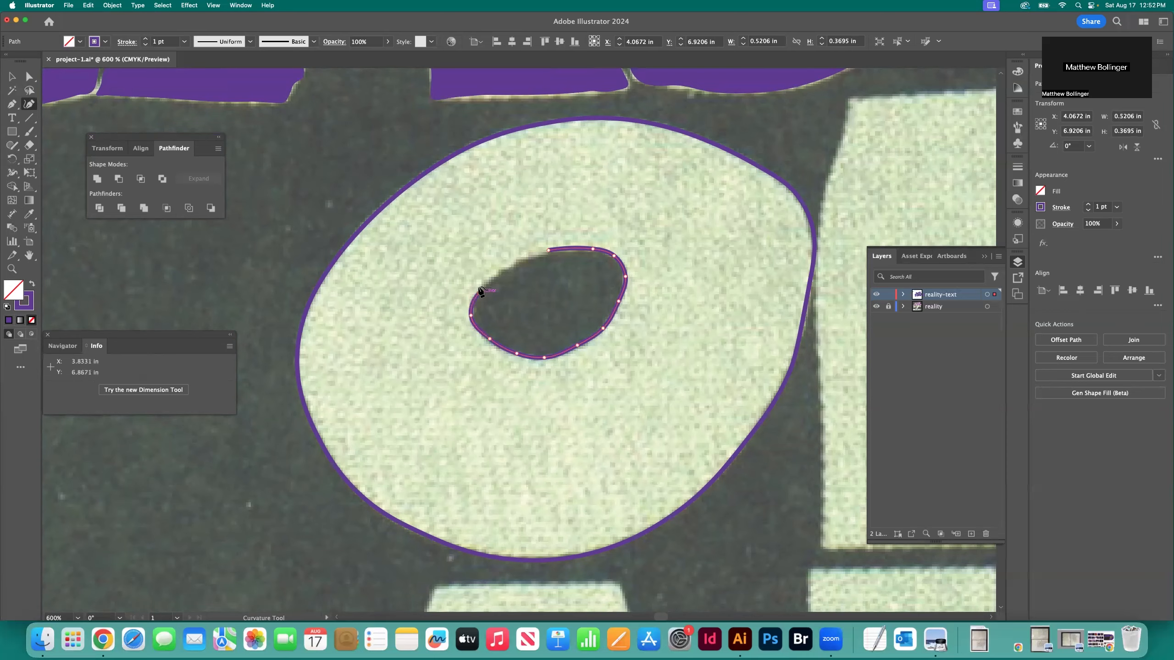
{"action": "left_click", "coordinate": [549, 252]}
Trace the top edge of the F in OF and the right end of its upper arm
{"action": "scroll", "coordinate": [485, 175], "scroll_direction": "right", "scroll_amount": 8}
{"action": "scroll", "coordinate": [647, 208], "scroll_direction": "up", "scroll_amount": 3}
{"action": "left_click", "coordinate": [520, 178]}
{"action": "left_click", "coordinate": [600, 172]}
{"action": "left_click", "coordinate": [692, 166]}
{"action": "left_click", "coordinate": [744, 160]}
{"action": "left_click", "coordinate": [771, 161]}
{"action": "left_click", "coordinate": [781, 160]}
{"action": "left_click", "coordinate": [784, 162]}
{"action": "left_click", "coordinate": [782, 176]}
{"action": "left_click", "coordinate": [772, 237]}
Trace the underside of the F's upper arm and around the notch to the middle arm's upper corner
{"action": "left_click", "coordinate": [748, 238]}
{"action": "left_click", "coordinate": [700, 245]}
{"action": "left_click", "coordinate": [664, 248]}
{"action": "left_click", "coordinate": [646, 250]}
{"action": "left_click", "coordinate": [640, 259]}
{"action": "left_click", "coordinate": [640, 271]}
{"action": "left_click", "coordinate": [664, 272]}
{"action": "left_click", "coordinate": [726, 278]}
Trace around the F's middle arm and down the stem's right edge to the bottom corner
{"action": "left_click", "coordinate": [726, 320]}
{"action": "left_click", "coordinate": [728, 348]}
{"action": "scroll", "coordinate": [728, 348], "scroll_direction": "down", "scroll_amount": 2}
{"action": "left_click", "coordinate": [728, 337]}
{"action": "left_click", "coordinate": [728, 359]}
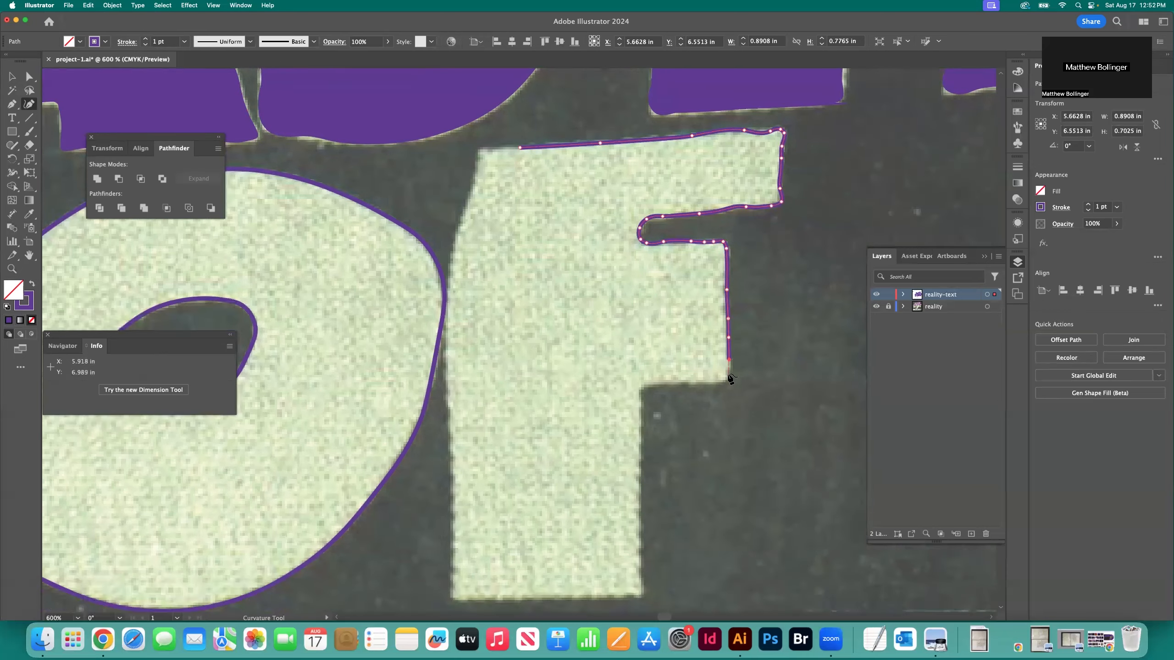
{"action": "left_click", "coordinate": [642, 516]}
{"action": "left_click", "coordinate": [642, 558]}
{"action": "left_click", "coordinate": [642, 585]}
{"action": "left_click", "coordinate": [642, 595]}
Trace the F's bottom edge and its left edge upward to close the outline
{"action": "left_click", "coordinate": [628, 596]}
{"action": "left_click", "coordinate": [590, 600]}
{"action": "left_click", "coordinate": [555, 600]}
{"action": "left_click", "coordinate": [471, 597]}
{"action": "left_click", "coordinate": [454, 597]}
{"action": "left_click", "coordinate": [454, 588]}
{"action": "left_click", "coordinate": [452, 547]}
{"action": "left_click", "coordinate": [454, 490]}
{"action": "left_click", "coordinate": [451, 452]}
{"action": "scroll", "coordinate": [449, 430], "scroll_direction": "down", "scroll_amount": 1}
{"action": "left_click", "coordinate": [448, 400]}
{"action": "left_click", "coordinate": [519, 143]}
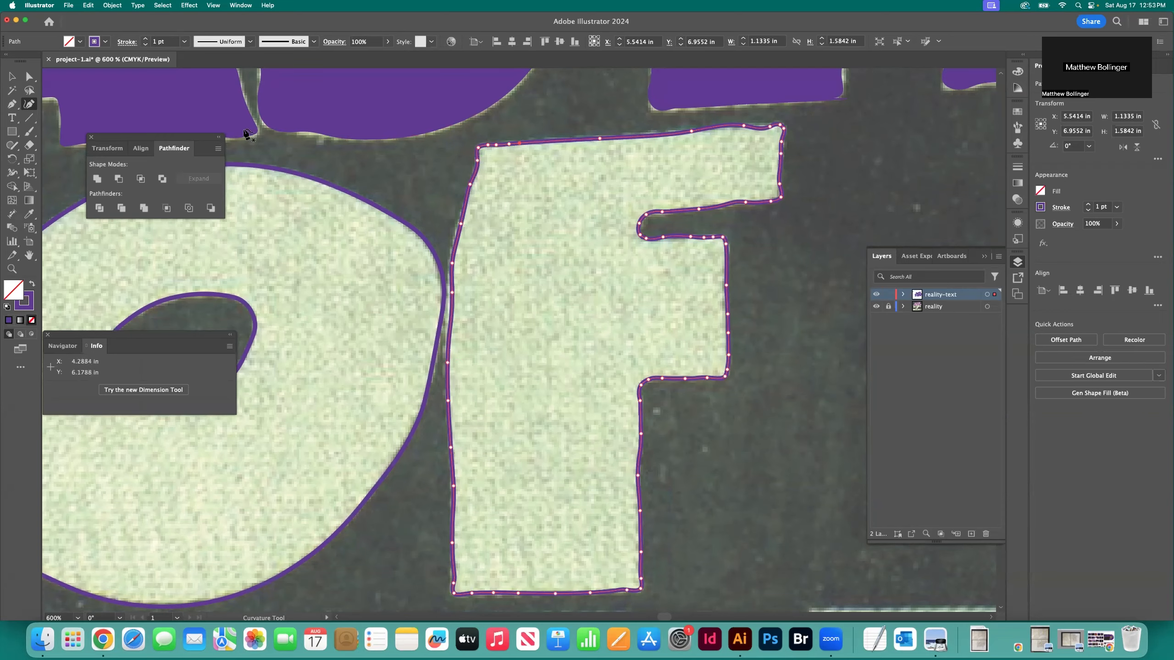
Select the O's outer outline together with its counter and subtract the counter
{"action": "key", "text": "v"}
{"action": "left_click", "coordinate": [376, 168]}
{"action": "key", "text": "super+minus"}
{"action": "key", "text": "super+minus"}
{"action": "key", "text": "super+minus"}
{"action": "left_click_drag", "start_coordinate": [301, 293], "coordinate": [444, 388]}
Select the O and F and swap their stroke and fill to make both letters solid purple
{"action": "left_click_drag", "start_coordinate": [273, 342], "coordinate": [527, 393]}
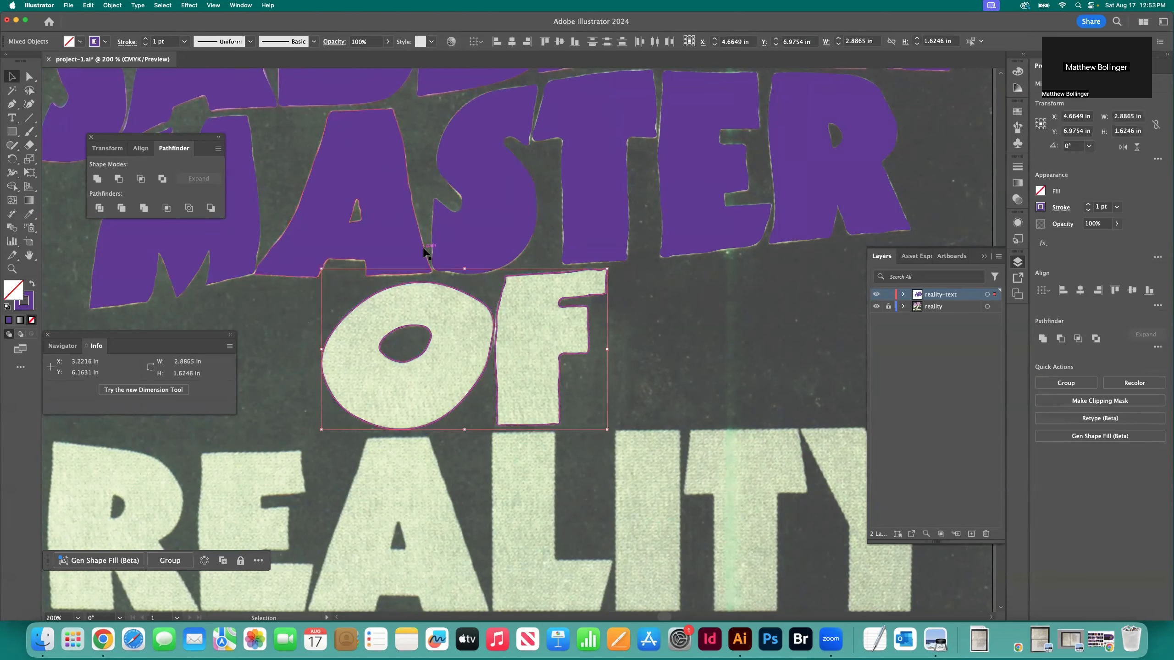
{"action": "key", "text": "shift+x"}
{"action": "left_click", "coordinate": [666, 323]}
Fit the artboard in view, hide the reality template layer and save the document
{"action": "key", "text": "super+0"}
{"action": "left_click", "coordinate": [876, 307]}
{"action": "key", "text": "super+s"}
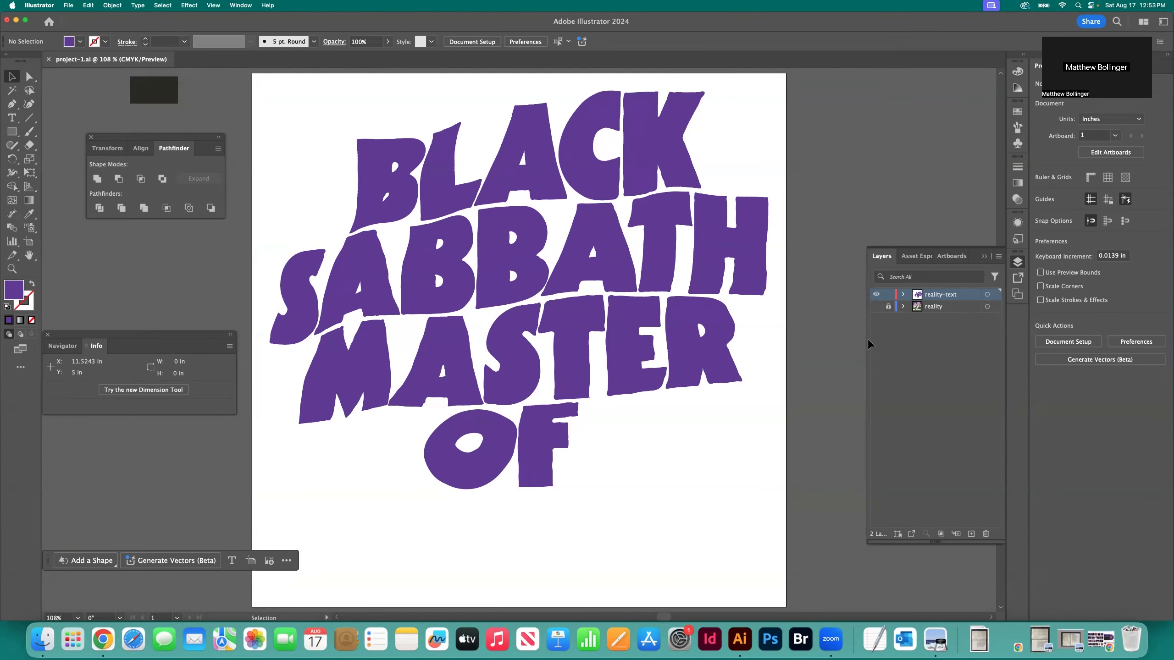
Show the reality template layer again and trace the top edge of the R in REALITY with the Curvature tool
{"action": "left_click", "coordinate": [876, 306]}
{"action": "key", "text": "super+plus"}
{"action": "key", "text": "super+plus"}
{"action": "key", "text": "super+plus"}
{"action": "scroll", "coordinate": [582, 398], "scroll_direction": "down", "scroll_amount": 10}
{"action": "scroll", "coordinate": [572, 386], "scroll_direction": "left", "scroll_amount": 10}
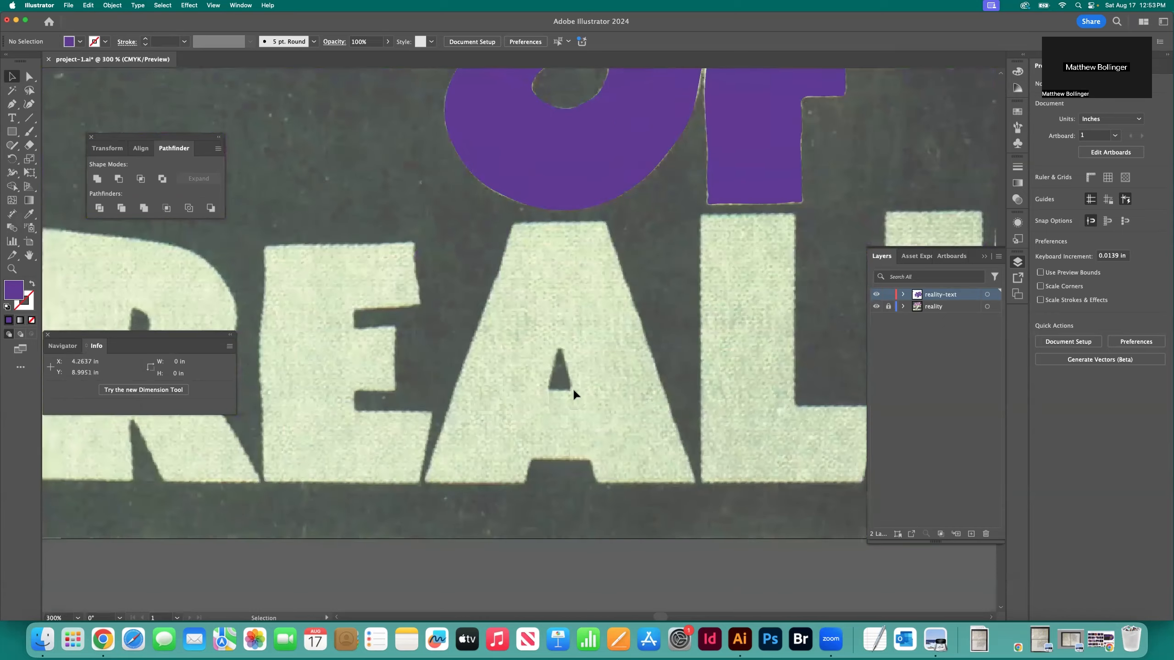
{"action": "key", "text": "z"}
{"action": "left_click", "coordinate": [502, 324]}
{"action": "left_click", "coordinate": [501, 324]}
{"action": "left_click", "coordinate": [28, 105]}
{"action": "left_click", "coordinate": [450, 182]}
{"action": "left_click", "coordinate": [495, 188]}
{"action": "left_click", "coordinate": [671, 211]}
{"action": "left_click", "coordinate": [703, 220]}
Trace the R's bowl down to where it meets the leg, swapping the purple fill to the stroke
{"action": "left_click", "coordinate": [744, 242]}
{"action": "left_click", "coordinate": [775, 275]}
{"action": "key", "text": "shift+x"}
{"action": "left_click", "coordinate": [811, 336]}
{"action": "left_click", "coordinate": [811, 359]}
{"action": "left_click", "coordinate": [796, 428]}
{"action": "left_click", "coordinate": [773, 456]}
{"action": "left_click", "coordinate": [752, 473]}
{"action": "left_click", "coordinate": [740, 478]}
Trace the outer edge of the R's right leg down to its bottom corner
{"action": "scroll", "coordinate": [735, 498], "scroll_direction": "down", "scroll_amount": 5}
{"action": "left_click", "coordinate": [769, 417]}
{"action": "left_click", "coordinate": [804, 477]}
{"action": "scroll", "coordinate": [805, 480], "scroll_direction": "down", "scroll_amount": 2}
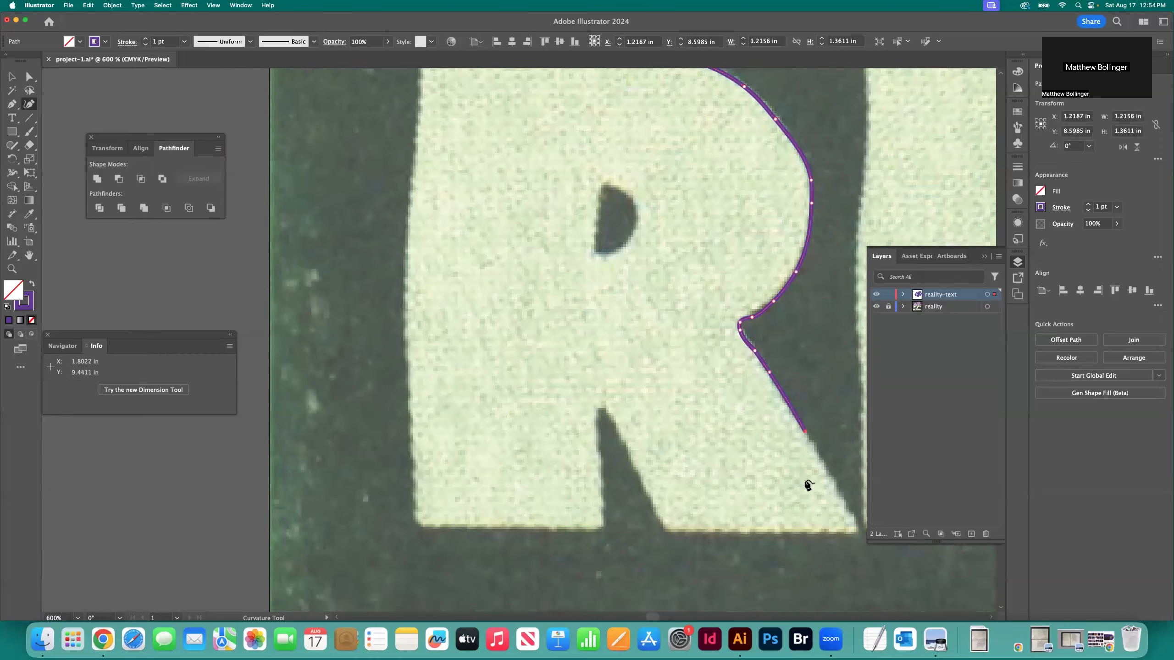
{"action": "left_click", "coordinate": [771, 467]}
{"action": "left_click", "coordinate": [789, 506]}
{"action": "left_click", "coordinate": [798, 522]}
{"action": "left_click", "coordinate": [798, 530]}
Trace the bottom edge of the R's right leg and the narrow notch between its two legs
{"action": "left_click", "coordinate": [775, 530]}
{"action": "left_click", "coordinate": [736, 530]}
{"action": "left_click", "coordinate": [678, 531]}
{"action": "left_click", "coordinate": [642, 532]}
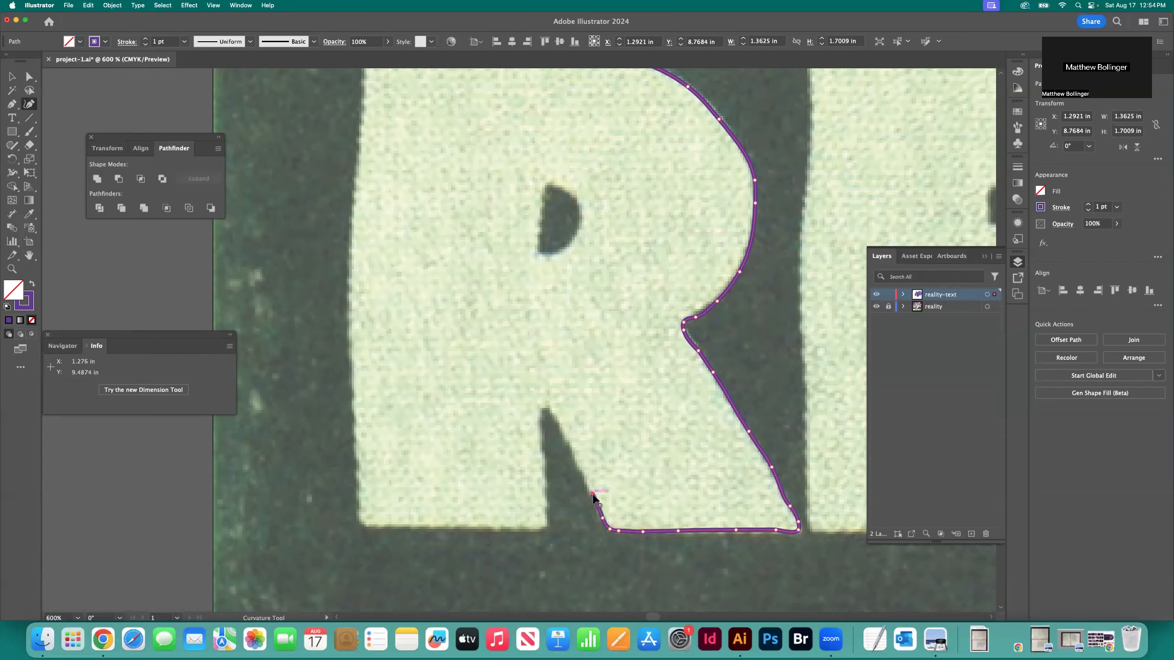
{"action": "left_click", "coordinate": [542, 447]}
{"action": "left_click", "coordinate": [548, 483]}
{"action": "left_click", "coordinate": [544, 525]}
Trace the bottom of the R's left leg and its left edge up to the top, closing the outline
{"action": "left_click", "coordinate": [487, 528]}
{"action": "left_click", "coordinate": [454, 526]}
{"action": "left_click", "coordinate": [428, 526]}
{"action": "left_click", "coordinate": [405, 526]}
{"action": "left_click", "coordinate": [384, 526]}
{"action": "left_click", "coordinate": [350, 339]}
{"action": "left_click", "coordinate": [349, 293]}
{"action": "scroll", "coordinate": [350, 292], "scroll_direction": "up", "scroll_amount": 2}
{"action": "left_click", "coordinate": [351, 318]}
{"action": "left_click", "coordinate": [354, 253]}
{"action": "left_click", "coordinate": [360, 212]}
{"action": "left_click", "coordinate": [363, 165]}
{"action": "scroll", "coordinate": [368, 129], "scroll_direction": "up", "scroll_amount": 2}
{"action": "left_click", "coordinate": [393, 156]}
Trace the small half-round counter inside the R as a separate closed path
{"action": "left_click", "coordinate": [547, 317]}
{"action": "left_click", "coordinate": [545, 336]}
{"action": "left_click", "coordinate": [543, 361]}
{"action": "left_click", "coordinate": [544, 377]}
{"action": "left_click", "coordinate": [577, 364]}
{"action": "left_click", "coordinate": [584, 341]}
{"action": "left_click", "coordinate": [547, 318]}
{"action": "scroll", "coordinate": [579, 380], "scroll_direction": "down", "scroll_amount": 4}
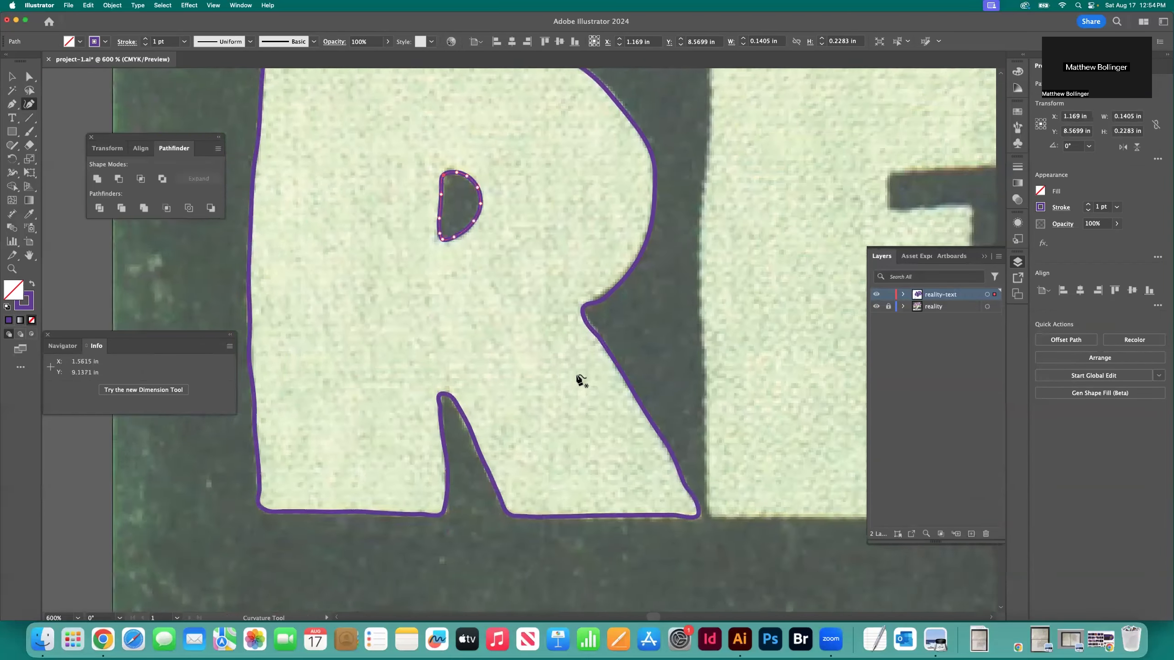
Trace the top edge of the E in REALITY and the end of its upper arm
{"action": "scroll", "coordinate": [579, 380], "scroll_direction": "right", "scroll_amount": 6}
{"action": "left_click", "coordinate": [487, 153]}
{"action": "left_click", "coordinate": [593, 152]}
{"action": "left_click", "coordinate": [697, 151]}
{"action": "left_click", "coordinate": [753, 149]}
{"action": "left_click", "coordinate": [760, 149]}
{"action": "left_click", "coordinate": [762, 155]}
{"action": "left_click", "coordinate": [764, 178]}
{"action": "left_click", "coordinate": [771, 234]}
{"action": "left_click", "coordinate": [774, 264]}
{"action": "left_click", "coordinate": [776, 271]}
{"action": "left_click", "coordinate": [761, 274]}
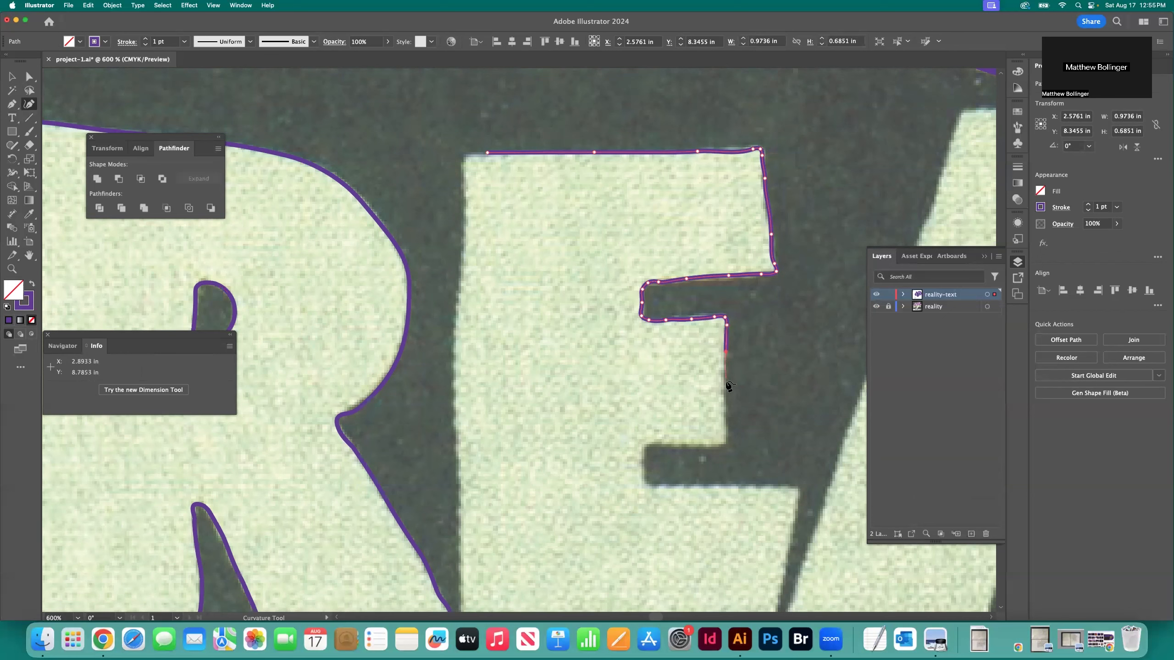
Trace the E's middle arm and lower gap, continuing around the tip of its lower arm
{"action": "scroll", "coordinate": [728, 386], "scroll_direction": "down", "scroll_amount": 3}
{"action": "left_click", "coordinate": [726, 313]}
{"action": "left_click", "coordinate": [724, 336]}
{"action": "left_click", "coordinate": [661, 417]}
{"action": "left_click", "coordinate": [697, 418]}
{"action": "left_click", "coordinate": [739, 418]}
{"action": "left_click", "coordinate": [764, 418]}
{"action": "left_click", "coordinate": [783, 419]}
{"action": "left_click", "coordinate": [793, 452]}
{"action": "scroll", "coordinate": [793, 434], "scroll_direction": "down", "scroll_amount": 3}
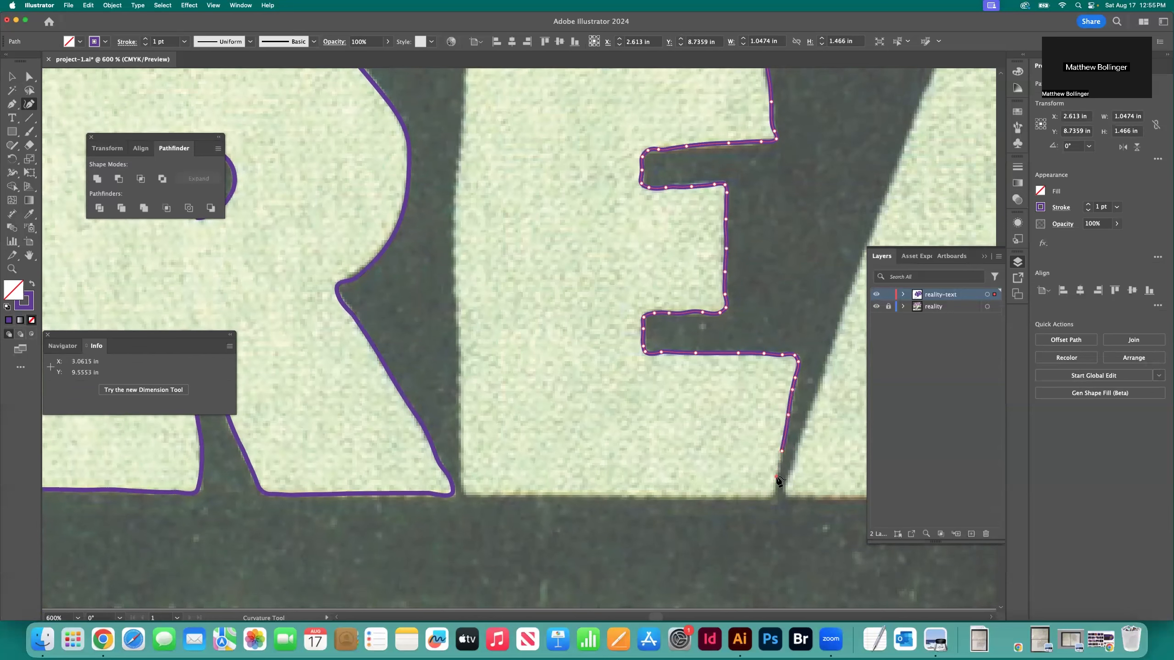
Trace the bottom edge of the E from its lower arm to the left corner
{"action": "left_click", "coordinate": [729, 496]}
{"action": "left_click", "coordinate": [694, 496]}
{"action": "left_click", "coordinate": [655, 496]}
{"action": "left_click", "coordinate": [599, 494]}
{"action": "left_click", "coordinate": [551, 494]}
{"action": "left_click", "coordinate": [502, 494]}
{"action": "left_click", "coordinate": [481, 494]}
Trace the E's left edge up to its top corner and close the outline
{"action": "left_click", "coordinate": [461, 423]}
{"action": "left_click", "coordinate": [457, 347]}
{"action": "left_click", "coordinate": [454, 270]}
{"action": "scroll", "coordinate": [459, 305], "scroll_direction": "up", "scroll_amount": 4}
{"action": "left_click", "coordinate": [455, 301]}
{"action": "left_click", "coordinate": [459, 244]}
{"action": "scroll", "coordinate": [460, 226], "scroll_direction": "up", "scroll_amount": 3}
{"action": "left_click", "coordinate": [461, 257]}
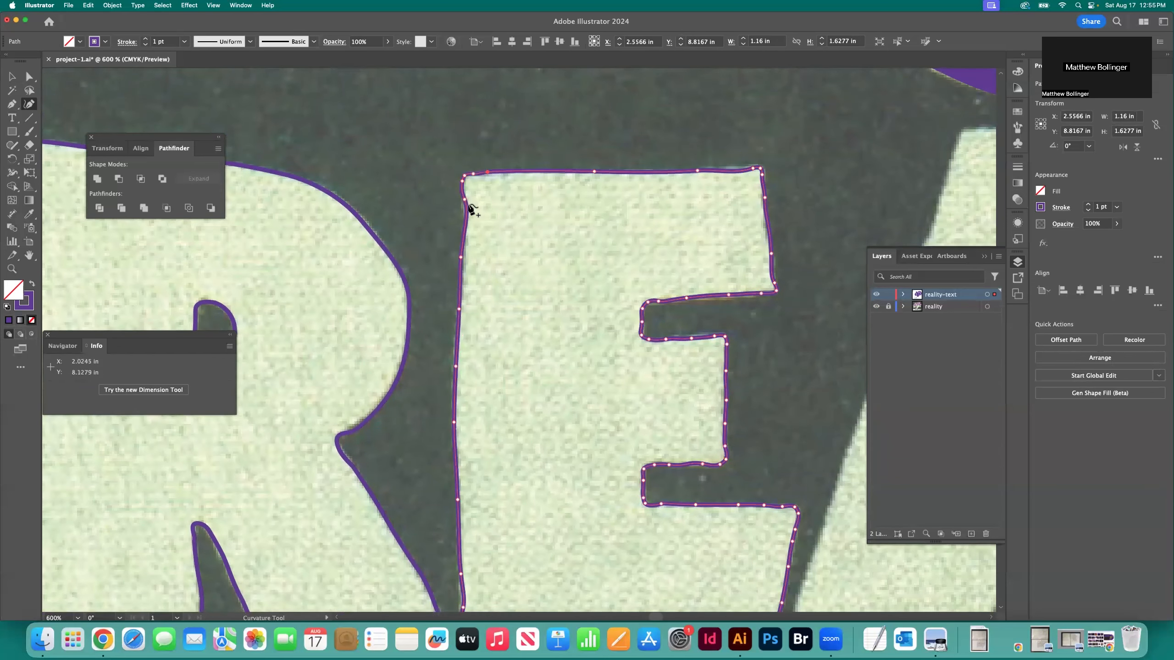
Trace the flat top of the A in REALITY and start down its right side
{"action": "scroll", "coordinate": [508, 222], "scroll_direction": "right", "scroll_amount": 6}
{"action": "scroll", "coordinate": [534, 234], "scroll_direction": "up", "scroll_amount": 3}
{"action": "left_click", "coordinate": [588, 228]}
{"action": "left_click", "coordinate": [645, 229]}
{"action": "left_click", "coordinate": [676, 228]}
{"action": "left_click", "coordinate": [738, 340]}
{"action": "scroll", "coordinate": [693, 340], "scroll_direction": "right", "scroll_amount": 3}
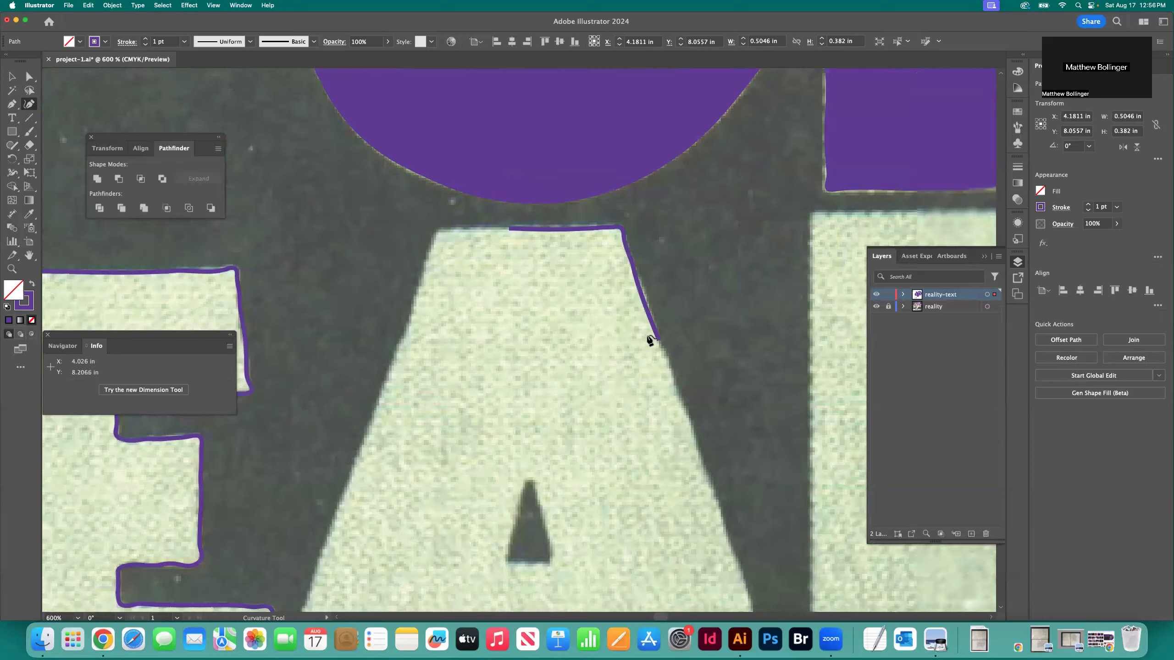
Trace the A's right side down to its foot and along the bottom of the right leg
{"action": "scroll", "coordinate": [649, 340], "scroll_direction": "down", "scroll_amount": 5}
{"action": "left_click", "coordinate": [654, 275]}
{"action": "left_click", "coordinate": [682, 363]}
{"action": "left_click", "coordinate": [724, 472]}
{"action": "left_click", "coordinate": [749, 542]}
{"action": "left_click", "coordinate": [753, 561]}
{"action": "left_click", "coordinate": [746, 571]}
{"action": "left_click", "coordinate": [705, 570]}
{"action": "left_click", "coordinate": [624, 573]}
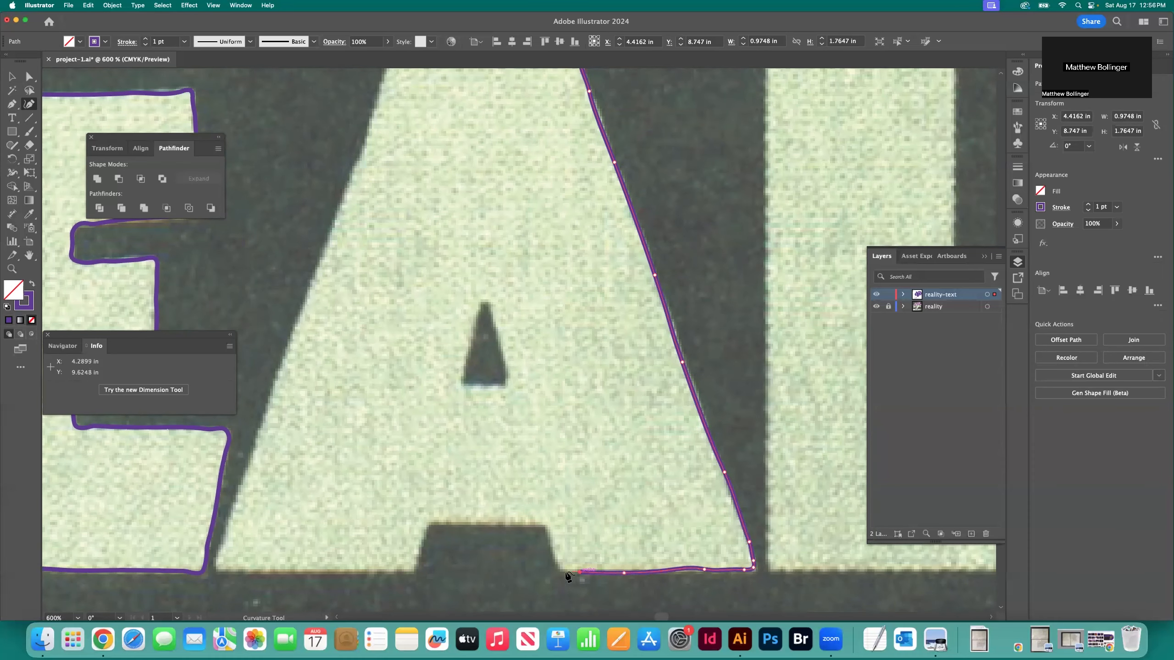
Trace the notch between the A's legs and the bottom edge of its left leg
{"action": "left_click", "coordinate": [454, 523]}
{"action": "left_click", "coordinate": [437, 523]}
{"action": "left_click", "coordinate": [425, 529]}
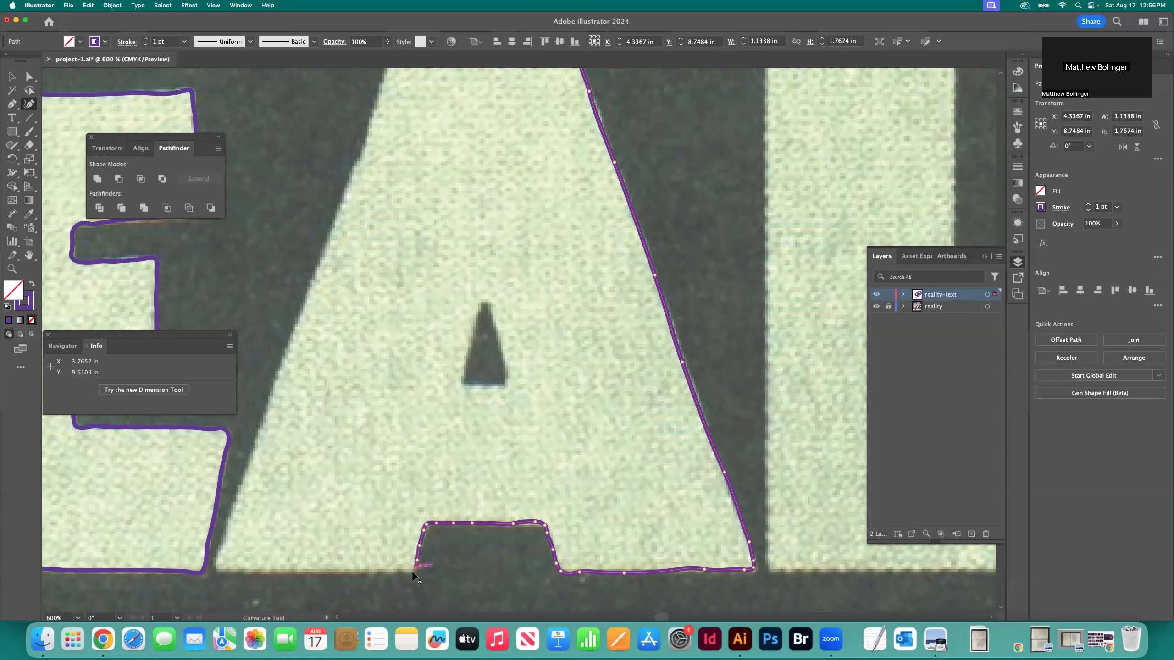
{"action": "left_click", "coordinate": [304, 572]}
{"action": "left_click", "coordinate": [256, 572]}
{"action": "left_click", "coordinate": [228, 572]}
Trace the A's left side up to its flat top and close the outline
{"action": "left_click", "coordinate": [239, 488]}
{"action": "left_click", "coordinate": [262, 425]}
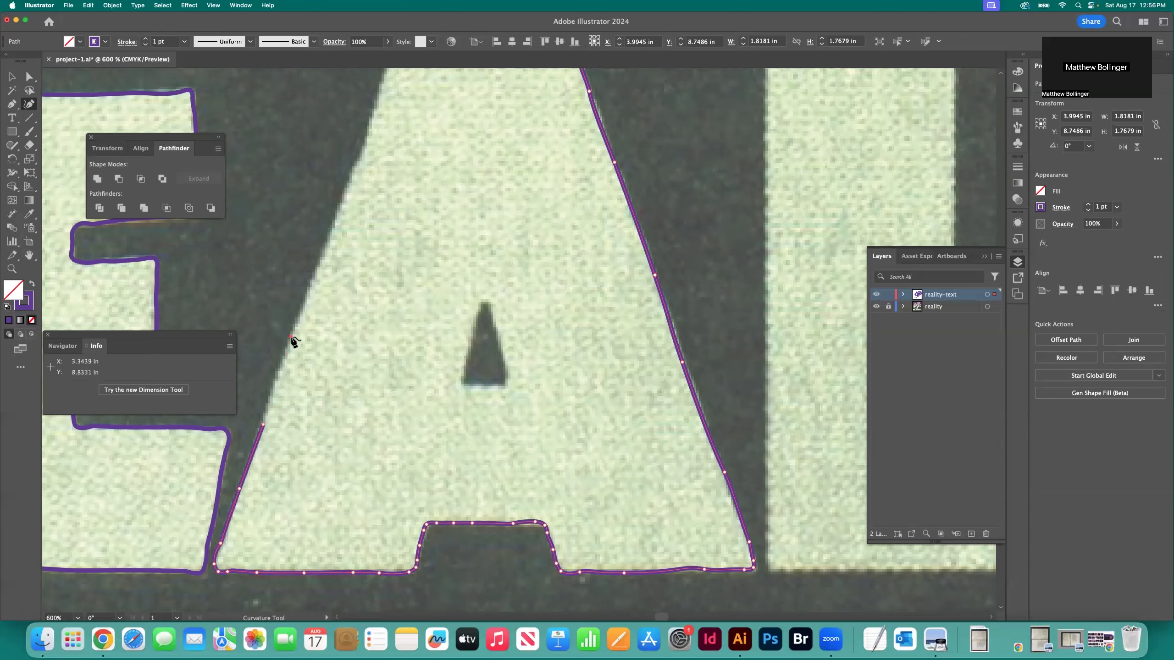
{"action": "left_click", "coordinate": [290, 337]}
{"action": "left_click", "coordinate": [320, 260]}
{"action": "scroll", "coordinate": [322, 260], "scroll_direction": "up", "scroll_amount": 3}
{"action": "left_click", "coordinate": [349, 267]}
{"action": "left_click", "coordinate": [368, 217]}
{"action": "left_click", "coordinate": [384, 163]}
{"action": "left_click", "coordinate": [464, 142]}
Trace the right edge of the L's stem in REALITY down to the inner corner
{"action": "scroll", "coordinate": [465, 142], "scroll_direction": "right", "scroll_amount": 6}
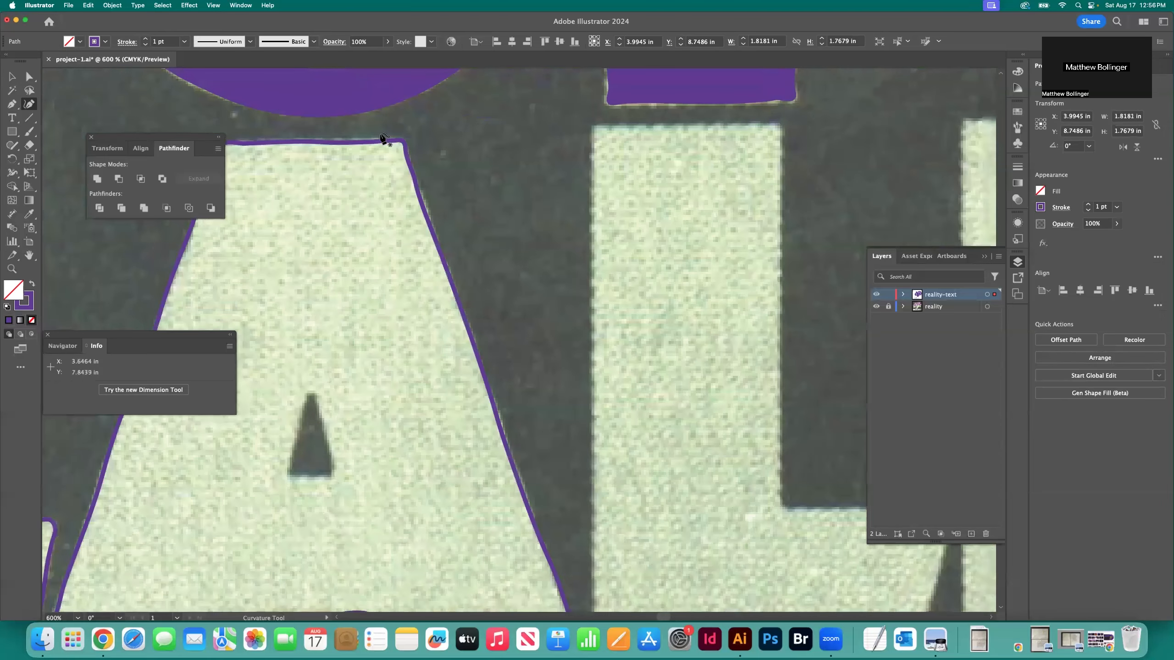
{"action": "left_click", "coordinate": [696, 142]}
{"action": "left_click", "coordinate": [695, 308]}
{"action": "scroll", "coordinate": [693, 363], "scroll_direction": "down", "scroll_amount": 2}
{"action": "left_click", "coordinate": [693, 361]}
{"action": "left_click", "coordinate": [693, 364]}
{"action": "left_click", "coordinate": [693, 394]}
{"action": "left_click", "coordinate": [694, 403]}
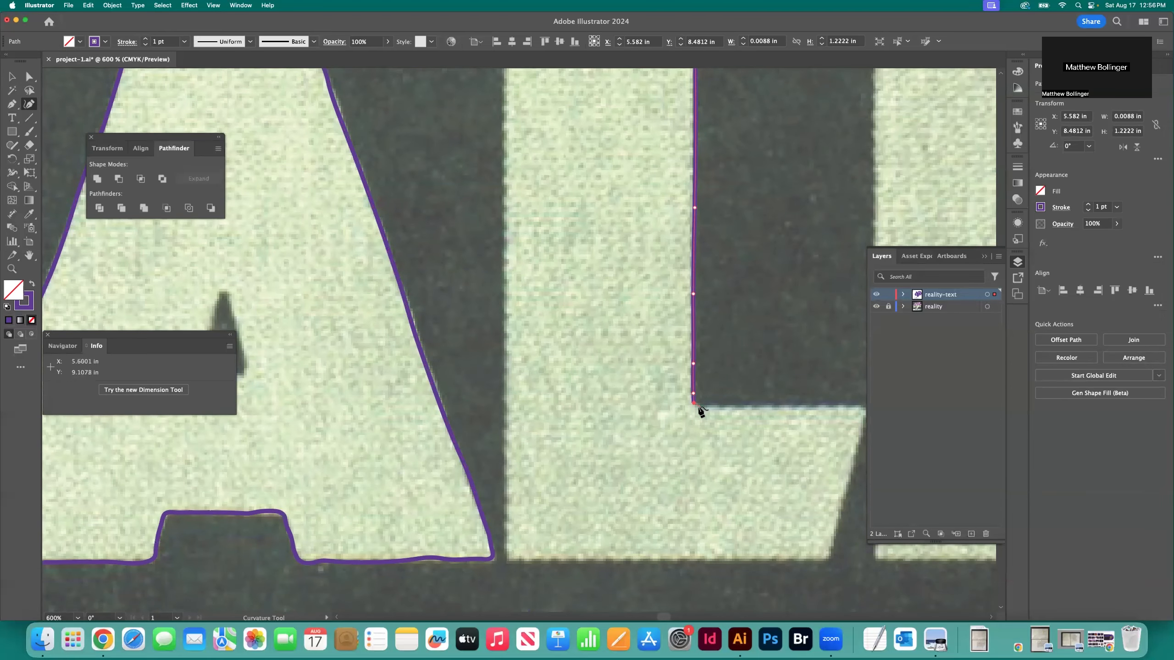
Trace the upper edge of the L's foot and start down its slanted right end
{"action": "left_click", "coordinate": [737, 409]}
{"action": "left_click", "coordinate": [778, 406]}
{"action": "scroll", "coordinate": [819, 404], "scroll_direction": "right", "scroll_amount": 4}
{"action": "left_click", "coordinate": [719, 406]}
{"action": "left_click", "coordinate": [753, 407]}
{"action": "left_click", "coordinate": [760, 408]}
{"action": "left_click", "coordinate": [760, 414]}
{"action": "left_click", "coordinate": [759, 432]}
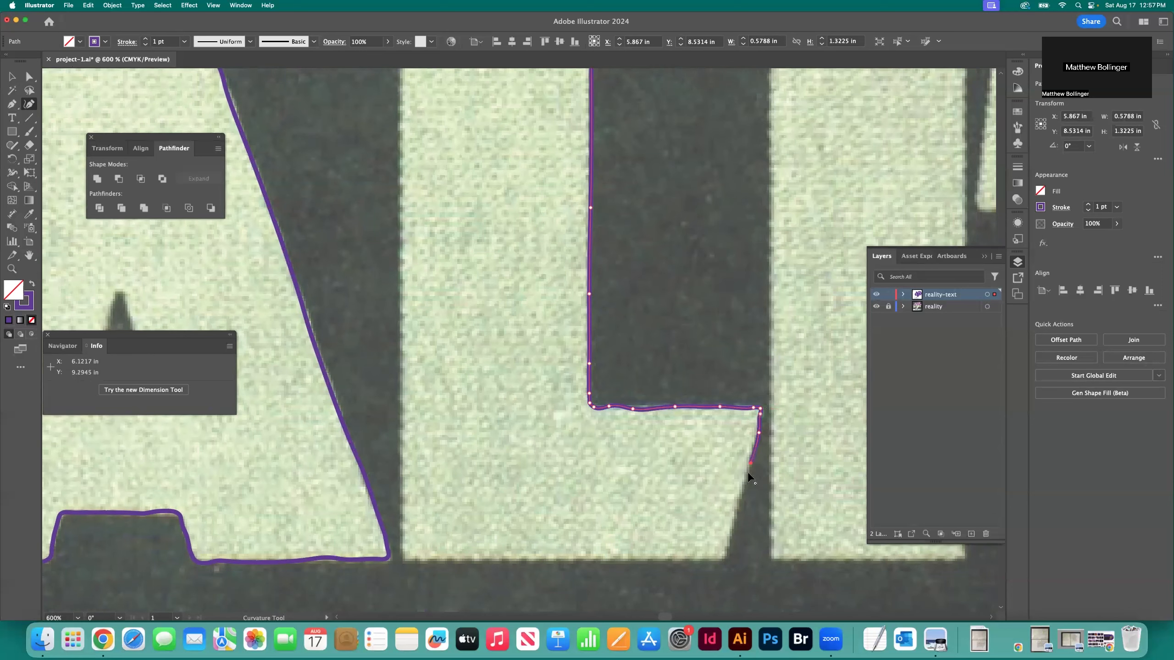
Trace the L's bottom, left and top edges, close the outline and deselect it
{"action": "left_click", "coordinate": [582, 560]}
{"action": "left_click", "coordinate": [495, 558]}
{"action": "left_click", "coordinate": [446, 561]}
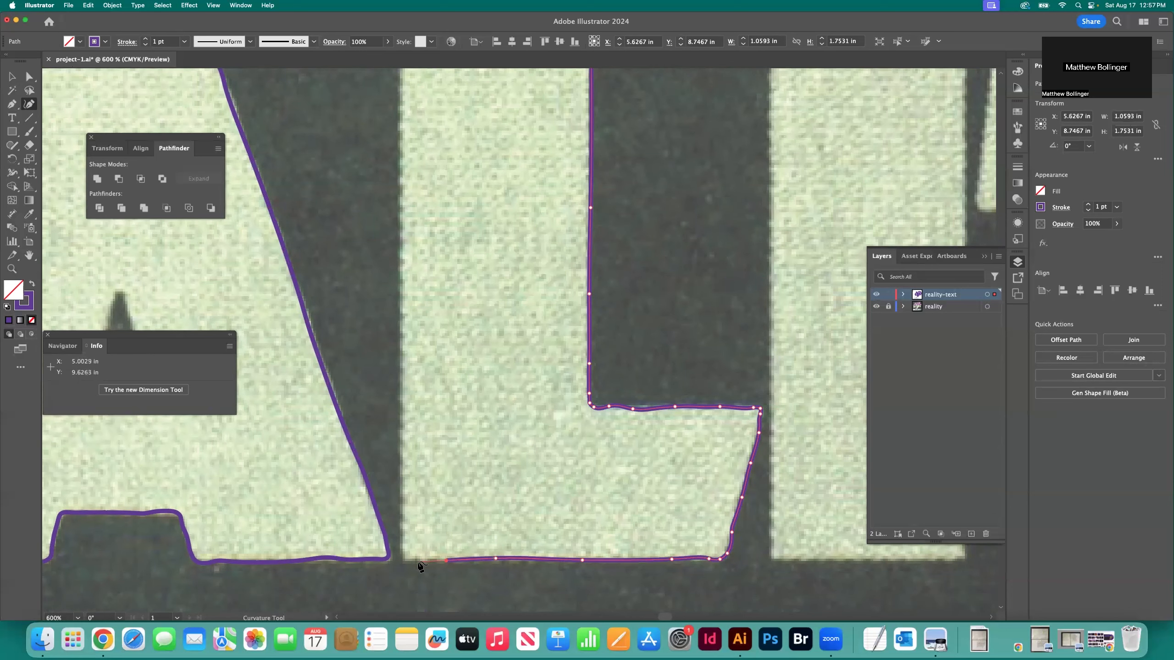
{"action": "left_click", "coordinate": [402, 398]}
{"action": "scroll", "coordinate": [402, 388], "scroll_direction": "up", "scroll_amount": 10}
{"action": "left_click", "coordinate": [401, 381]}
{"action": "left_click", "coordinate": [402, 347]}
{"action": "left_click", "coordinate": [402, 341]}
{"action": "left_click", "coordinate": [417, 341]}
{"action": "left_click", "coordinate": [465, 340]}
{"action": "left_click", "coordinate": [505, 341]}
{"action": "left_click", "coordinate": [592, 356]}
{"action": "key", "text": "v"}
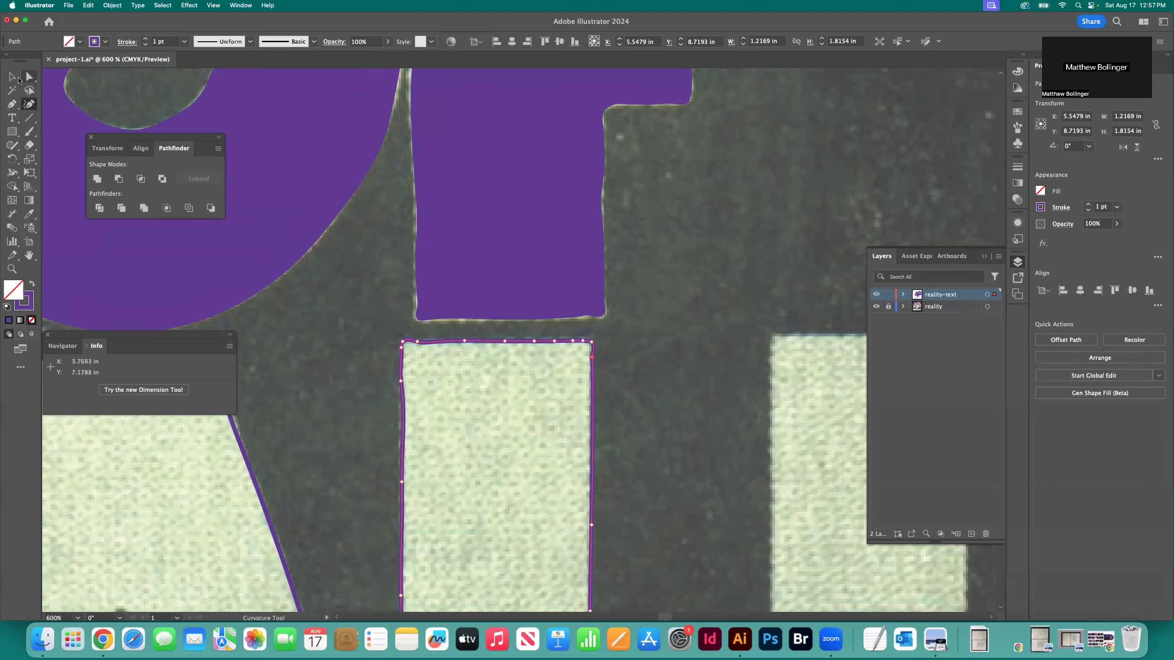
{"action": "left_click", "coordinate": [691, 321]}
Trace the triangular counter inside the A of REALITY as a closed path with the Curvature tool
{"action": "key", "text": "super+0"}
{"action": "scroll", "coordinate": [692, 321], "scroll_direction": "down", "scroll_amount": 4}
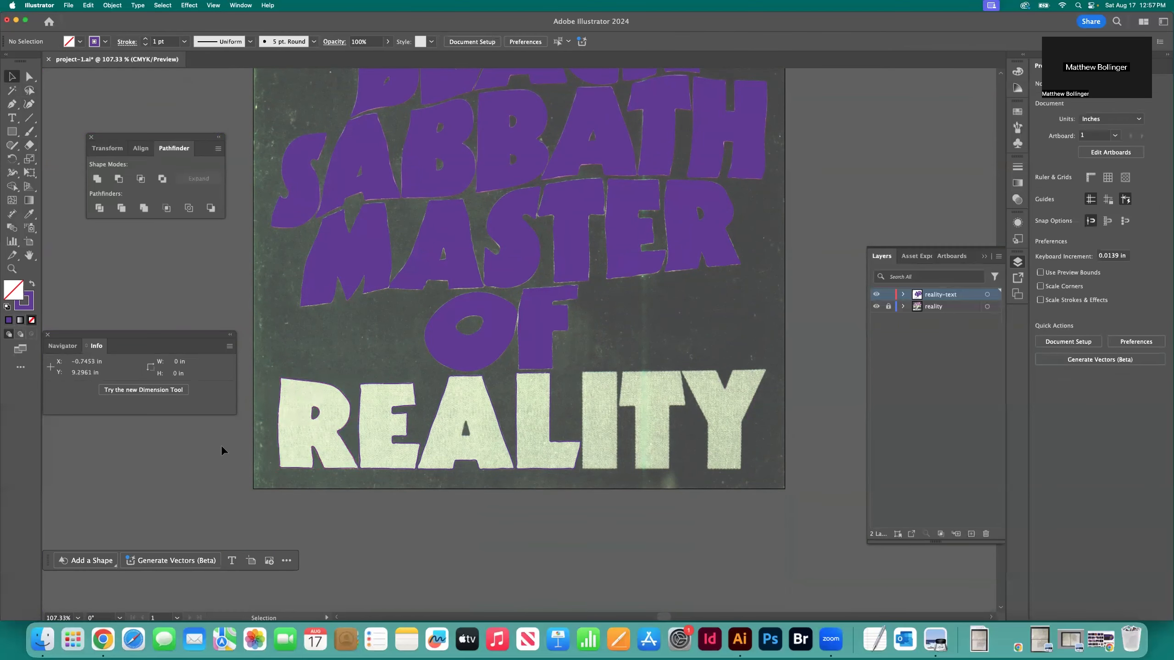
{"action": "key", "text": "z"}
{"action": "left_click", "coordinate": [466, 418]}
{"action": "left_click", "coordinate": [465, 418]}
{"action": "left_click", "coordinate": [467, 418]}
{"action": "left_click", "coordinate": [477, 419]}
{"action": "scroll", "coordinate": [477, 419], "scroll_direction": "up", "scroll_amount": 10}
{"action": "scroll", "coordinate": [477, 419], "scroll_direction": "right", "scroll_amount": 7}
{"action": "left_click", "coordinate": [511, 346]}
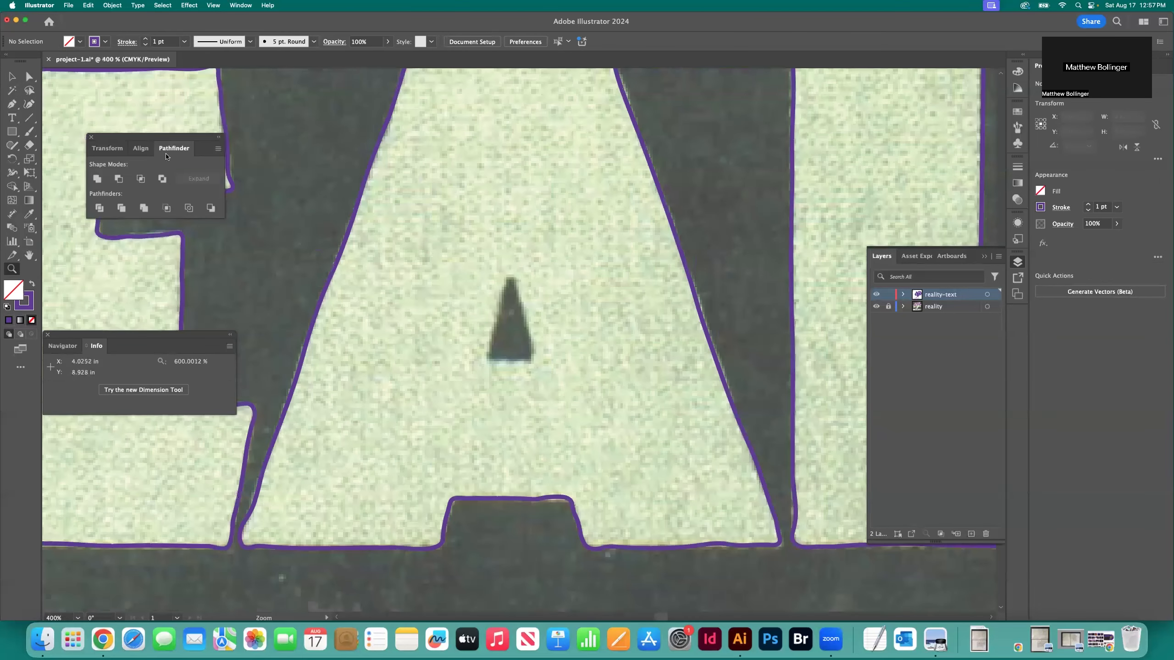
{"action": "left_click", "coordinate": [508, 336]}
{"action": "left_click", "coordinate": [508, 336]}
{"action": "left_click", "coordinate": [28, 105]}
{"action": "left_click", "coordinate": [518, 240]}
{"action": "left_click", "coordinate": [534, 286]}
{"action": "left_click", "coordinate": [553, 348]}
{"action": "left_click", "coordinate": [558, 392]}
{"action": "left_click", "coordinate": [472, 385]}
{"action": "left_click", "coordinate": [483, 328]}
{"action": "left_click", "coordinate": [502, 267]}
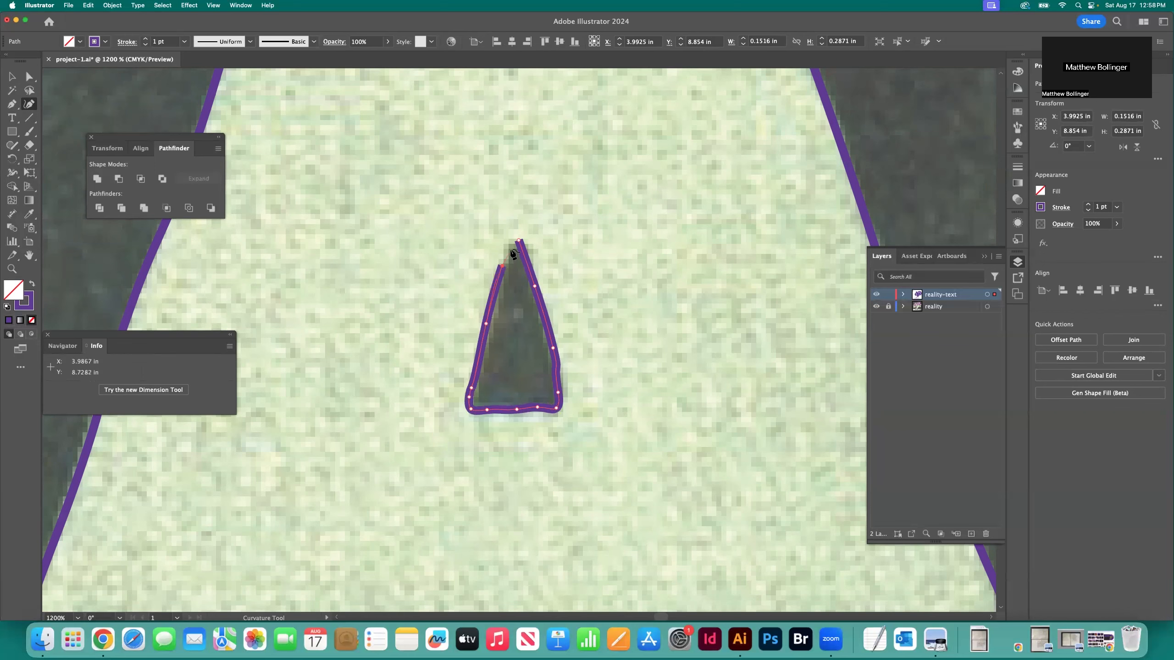
{"action": "left_click", "coordinate": [519, 240]}
Select the traced R, E, A and L and apply the purple fill with no stroke using the Eyedropper
{"action": "key", "text": "v"}
{"action": "left_click", "coordinate": [139, 222]}
{"action": "key", "text": "super+minus"}
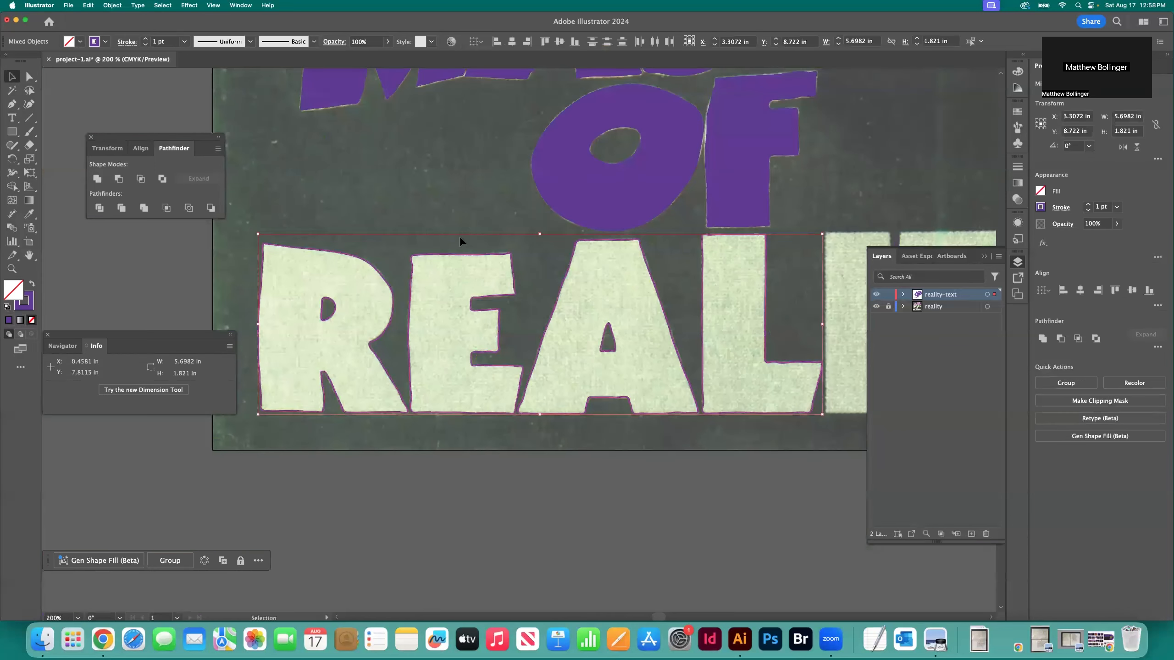
{"action": "key", "text": "i"}
{"action": "left_click", "coordinate": [461, 236]}
Fit the artboard in view, hide the reality template layer to check the purple lettering, and show it again
{"action": "key", "text": "super+0"}
{"action": "left_click", "coordinate": [876, 306]}
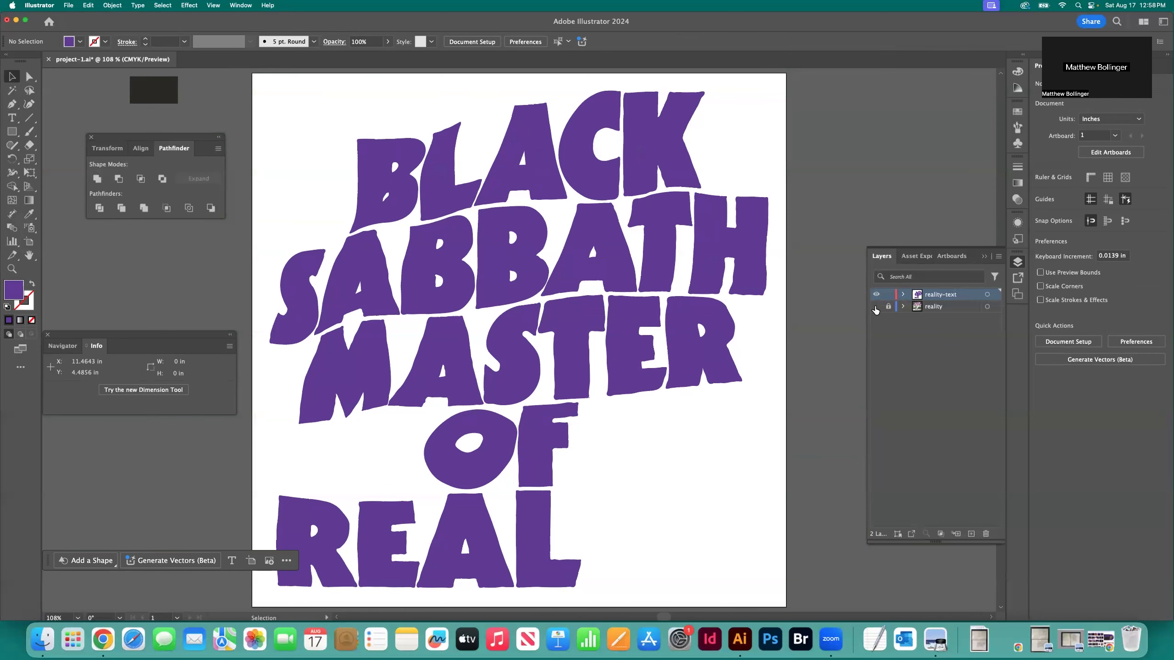
{"action": "left_click", "coordinate": [876, 307]}
{"action": "key", "text": "z"}
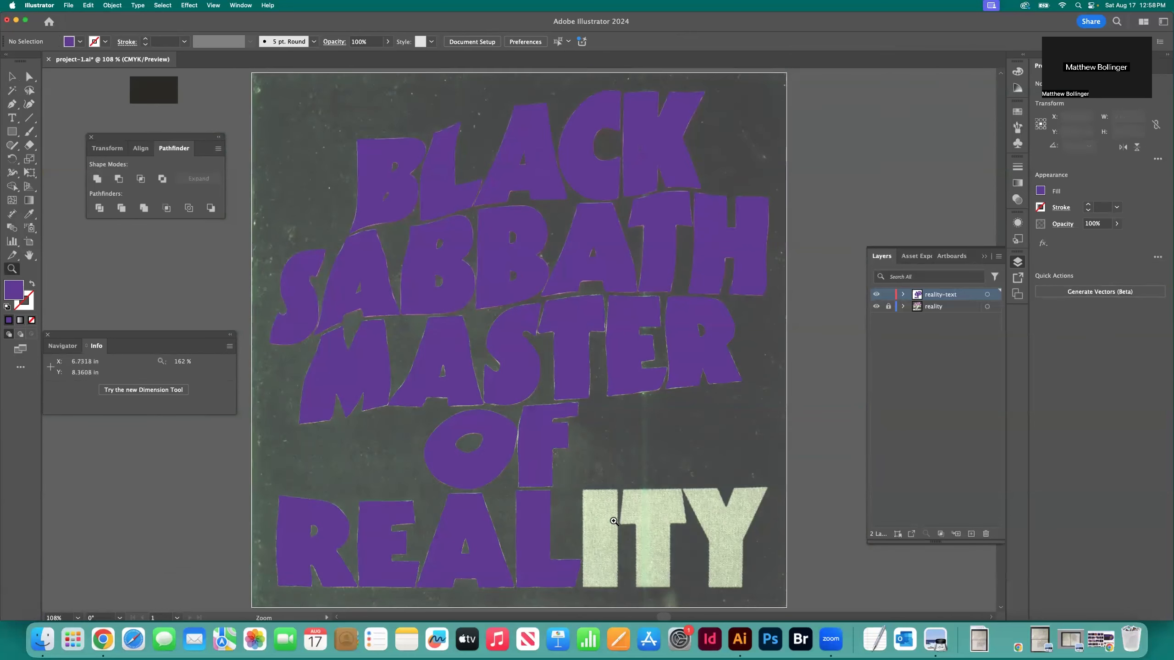
Trace the left edge of the I in REALITY from top to bottom with the Curvature tool, using a purple stroke and no fill
{"action": "left_click", "coordinate": [610, 524]}
{"action": "left_click", "coordinate": [525, 344]}
{"action": "left_click", "coordinate": [468, 305]}
{"action": "left_click", "coordinate": [466, 305]}
{"action": "key", "text": "super+minus"}
{"action": "key", "text": "shift+grave"}
{"action": "left_click", "coordinate": [456, 164]}
{"action": "left_click", "coordinate": [457, 267]}
{"action": "left_click", "coordinate": [458, 355]}
{"action": "left_click", "coordinate": [457, 412]}
{"action": "left_click", "coordinate": [459, 482]}
{"action": "left_click", "coordinate": [458, 508]}
{"action": "left_click", "coordinate": [464, 513]}
{"action": "key", "text": "shift+x"}
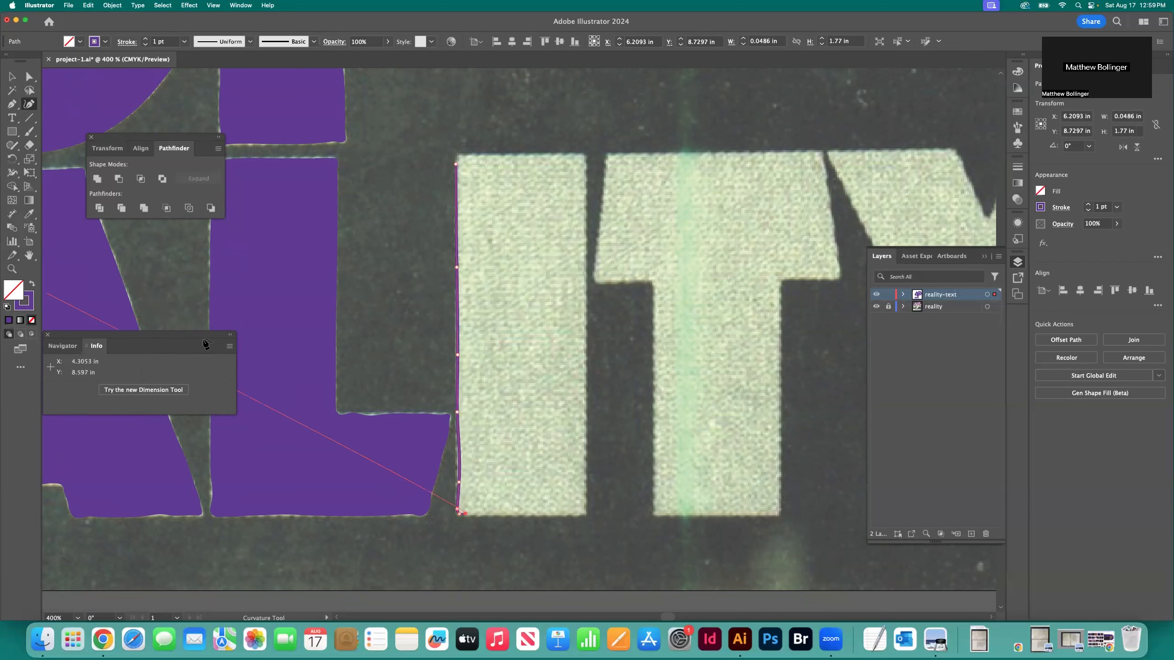
Trace the I's bottom, right and top edges and close the outline at its starting point
{"action": "left_click", "coordinate": [508, 516]}
{"action": "left_click", "coordinate": [547, 516]}
{"action": "left_click", "coordinate": [572, 516]}
{"action": "left_click", "coordinate": [584, 516]}
{"action": "left_click", "coordinate": [589, 512]}
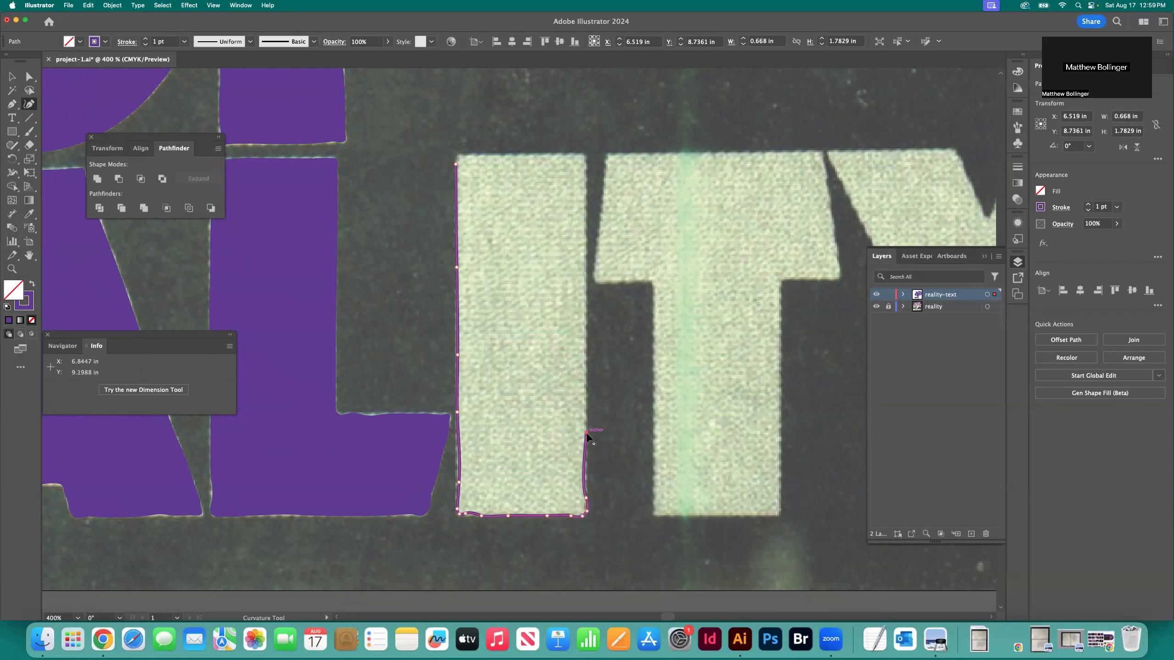
{"action": "left_click", "coordinate": [585, 259]}
{"action": "left_click", "coordinate": [585, 201]}
{"action": "left_click", "coordinate": [586, 154]}
{"action": "left_click", "coordinate": [565, 154]}
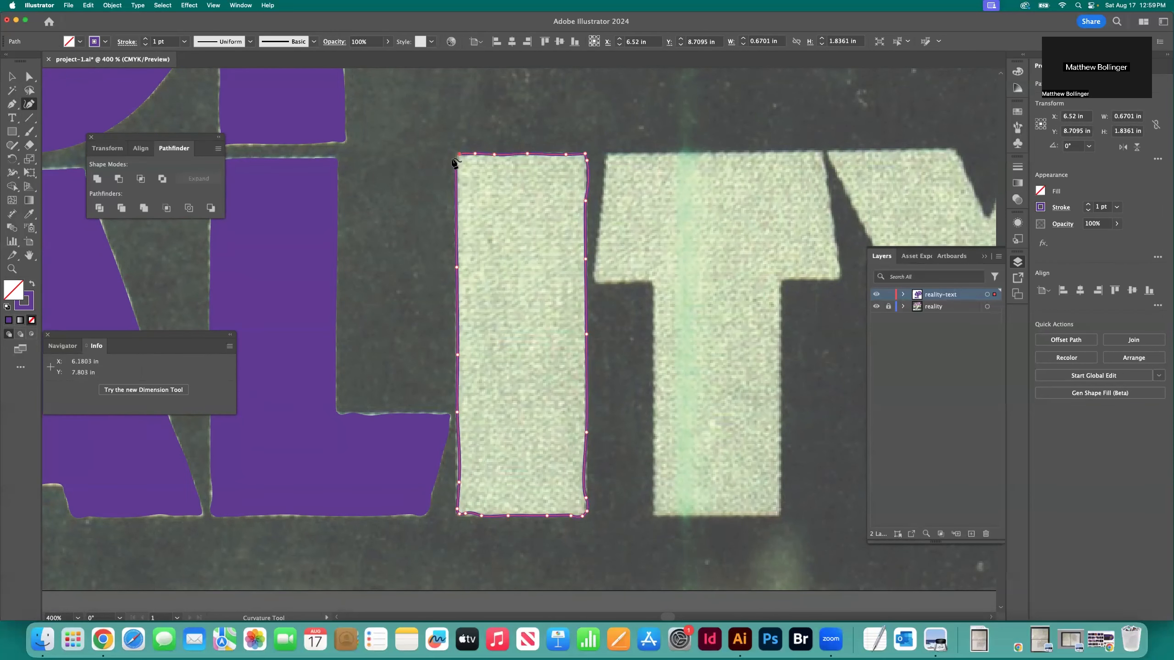
{"action": "key", "text": "super+equal"}
{"action": "key", "text": "super+equal"}
{"action": "scroll", "coordinate": [397, 157], "scroll_direction": "up", "scroll_amount": 4}
{"action": "left_click", "coordinate": [387, 186]}
Trace the top of the T in REALITY, the right end of its crossbar and the underside back to the stem
{"action": "scroll", "coordinate": [402, 200], "scroll_direction": "right", "scroll_amount": 3}
{"action": "left_click", "coordinate": [598, 177]}
{"action": "scroll", "coordinate": [795, 182], "scroll_direction": "right", "scroll_amount": 3}
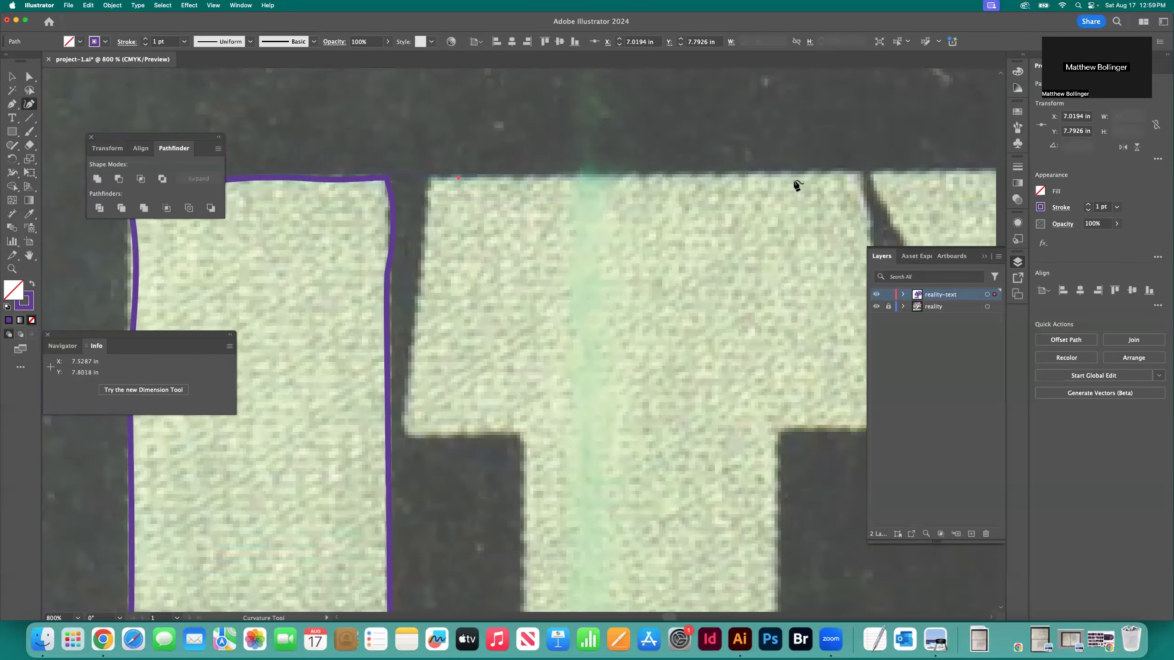
{"action": "left_click", "coordinate": [800, 176]}
{"action": "scroll", "coordinate": [800, 176], "scroll_direction": "right", "scroll_amount": 3}
{"action": "left_click", "coordinate": [727, 174]}
{"action": "left_click", "coordinate": [739, 174]}
{"action": "left_click", "coordinate": [740, 184]}
{"action": "left_click", "coordinate": [745, 209]}
{"action": "left_click", "coordinate": [755, 259]}
{"action": "left_click", "coordinate": [765, 330]}
{"action": "left_click", "coordinate": [778, 427]}
{"action": "left_click", "coordinate": [656, 430]}
Continue the T's outline down the right edge of the stem and around onto its bottom edge
{"action": "scroll", "coordinate": [656, 430], "scroll_direction": "down", "scroll_amount": 5}
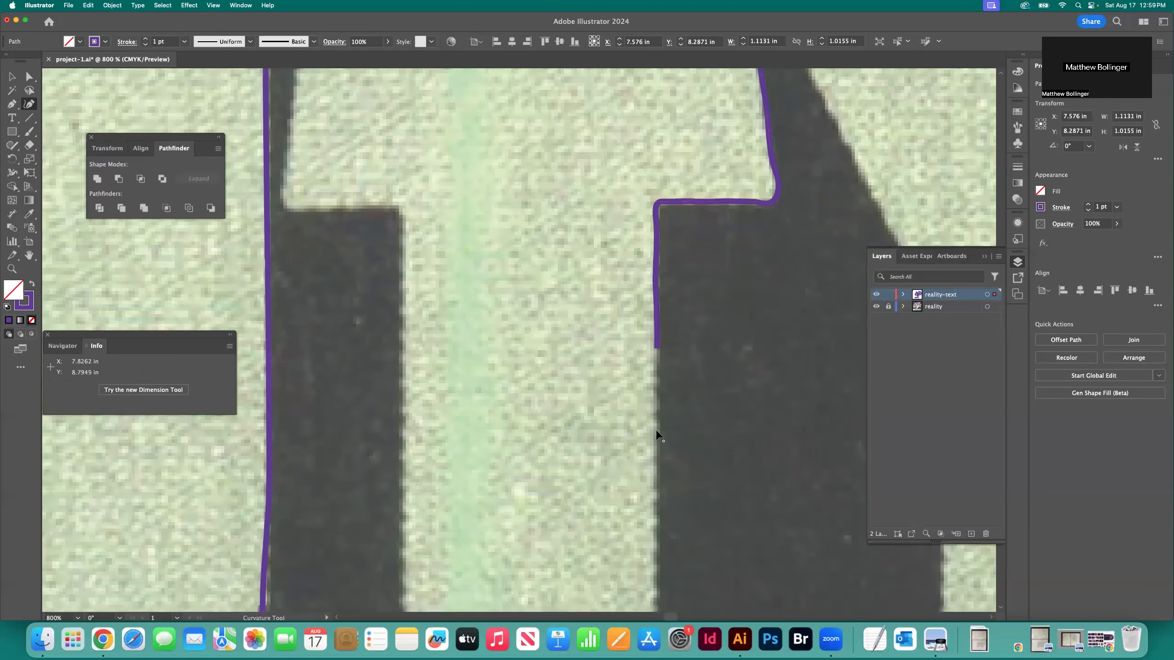
{"action": "scroll", "coordinate": [656, 431], "scroll_direction": "down", "scroll_amount": 3}
{"action": "left_click", "coordinate": [657, 424]}
{"action": "left_click", "coordinate": [657, 491]}
{"action": "scroll", "coordinate": [658, 494], "scroll_direction": "down", "scroll_amount": 3}
{"action": "left_click", "coordinate": [655, 466]}
{"action": "left_click", "coordinate": [658, 499]}
{"action": "left_click", "coordinate": [656, 509]}
{"action": "left_click", "coordinate": [647, 515]}
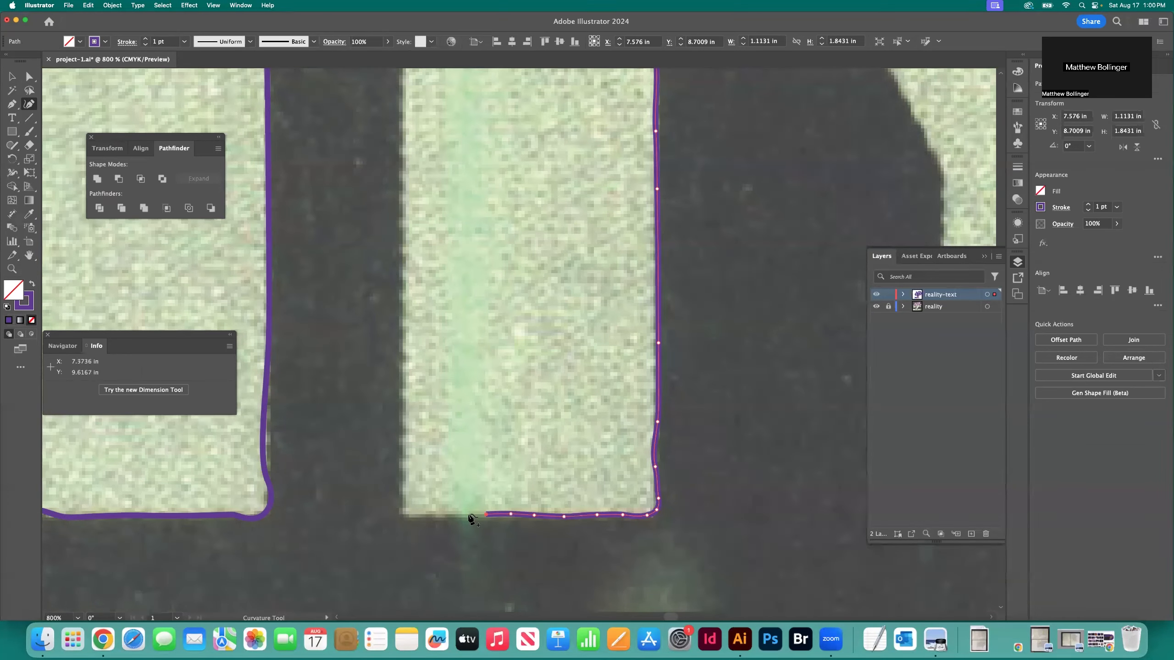
Trace up the left edge of the T's stem and along the underside of the crossbar's left arm
{"action": "left_click", "coordinate": [404, 373]}
{"action": "left_click", "coordinate": [404, 295]}
{"action": "scroll", "coordinate": [404, 296], "scroll_direction": "up", "scroll_amount": 3}
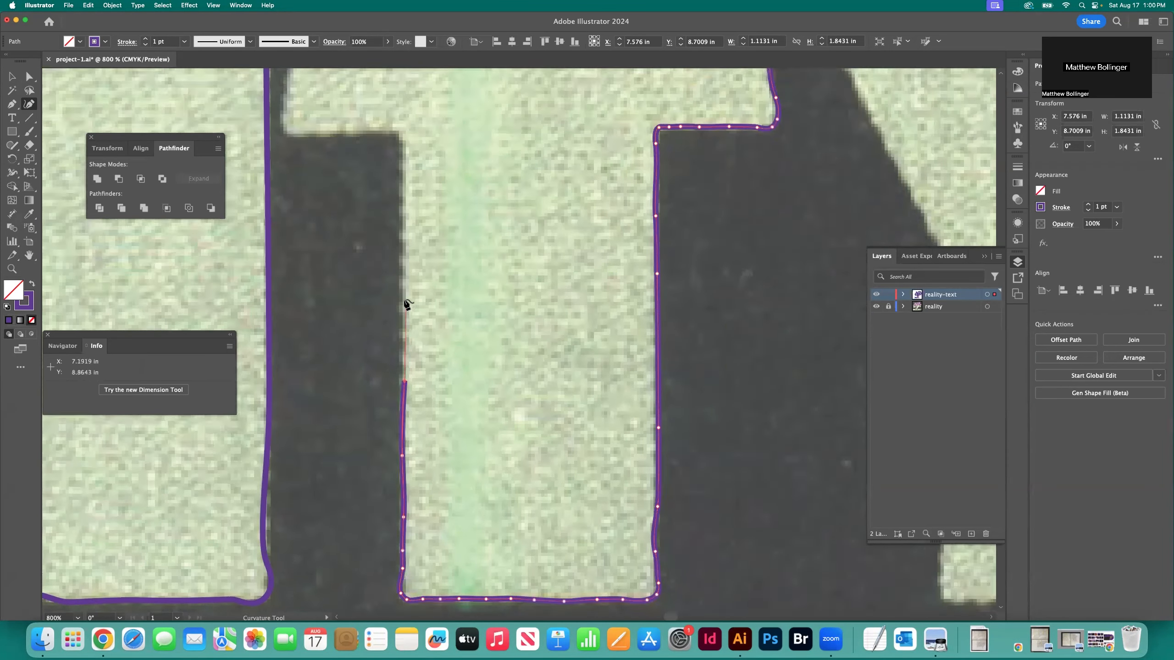
{"action": "left_click", "coordinate": [404, 297]}
{"action": "scroll", "coordinate": [404, 298], "scroll_direction": "up", "scroll_amount": 3}
{"action": "left_click", "coordinate": [404, 299]}
{"action": "left_click", "coordinate": [403, 261]}
{"action": "scroll", "coordinate": [403, 261], "scroll_direction": "up", "scroll_amount": 4}
{"action": "left_click", "coordinate": [404, 332]}
{"action": "left_click", "coordinate": [396, 303]}
{"action": "left_click", "coordinate": [358, 305]}
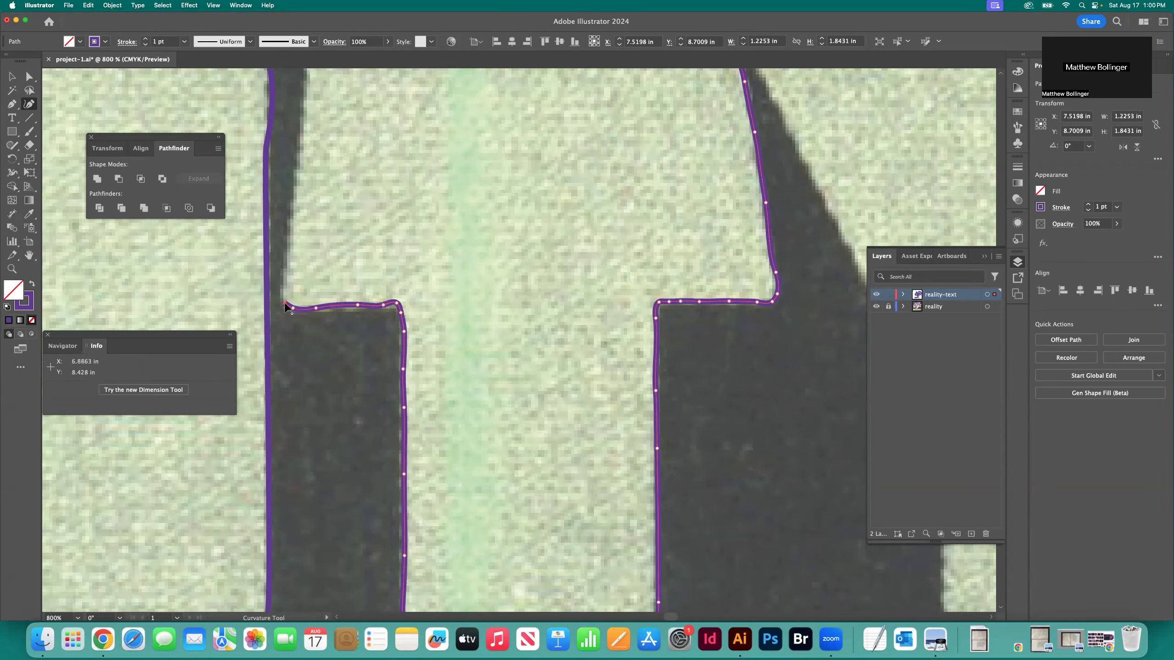
Trace the left end of the T's crossbar, close the outline at the top edge and deselect it
{"action": "left_click", "coordinate": [284, 291]}
{"action": "scroll", "coordinate": [286, 294], "scroll_direction": "up", "scroll_amount": 4}
{"action": "left_click", "coordinate": [287, 305]}
{"action": "left_click", "coordinate": [293, 304]}
{"action": "left_click", "coordinate": [297, 272]}
{"action": "scroll", "coordinate": [298, 273], "scroll_direction": "up", "scroll_amount": 3}
{"action": "left_click", "coordinate": [301, 308]}
{"action": "left_click", "coordinate": [304, 275]}
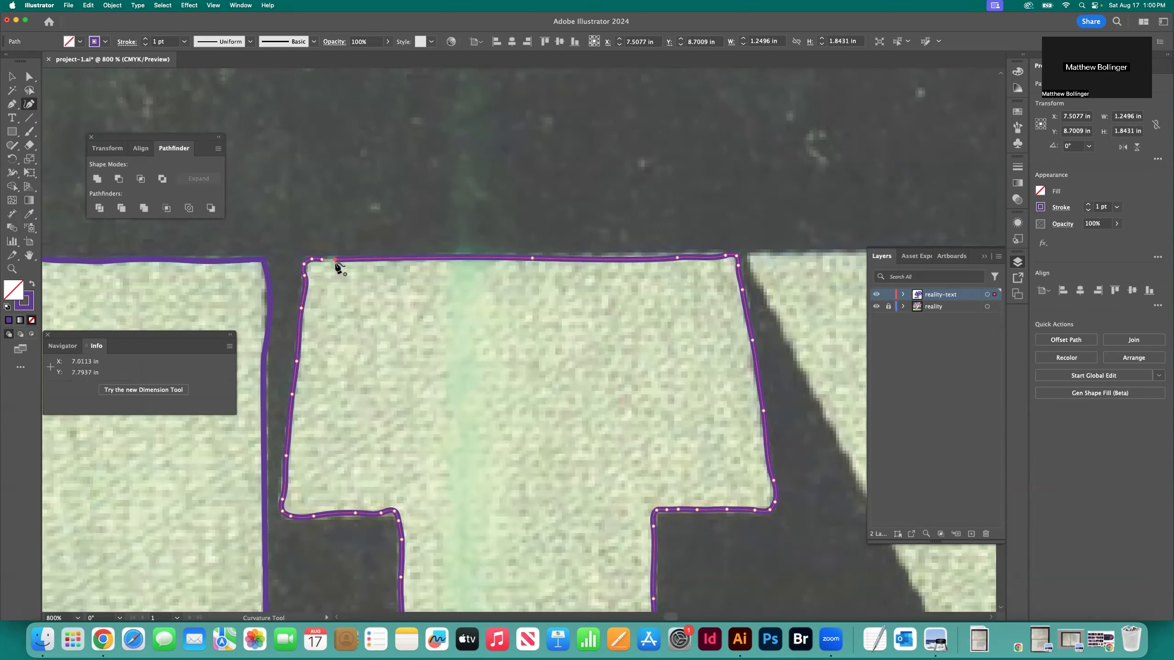
{"action": "left_click", "coordinate": [336, 260]}
{"action": "left_click", "coordinate": [12, 77]}
{"action": "left_click", "coordinate": [468, 161]}
Trace the top of the Y's left arm and the V-shaped notch between its arms with the Curvature tool
{"action": "scroll", "coordinate": [467, 162], "scroll_direction": "right", "scroll_amount": 10}
{"action": "left_click", "coordinate": [322, 255]}
{"action": "left_click", "coordinate": [398, 254]}
{"action": "left_click", "coordinate": [476, 254]}
{"action": "left_click", "coordinate": [552, 253]}
{"action": "left_click", "coordinate": [582, 304]}
{"action": "left_click", "coordinate": [602, 350]}
{"action": "left_click", "coordinate": [619, 385]}
{"action": "left_click", "coordinate": [646, 341]}
{"action": "left_click", "coordinate": [657, 322]}
{"action": "left_click", "coordinate": [665, 299]}
{"action": "left_click", "coordinate": [676, 266]}
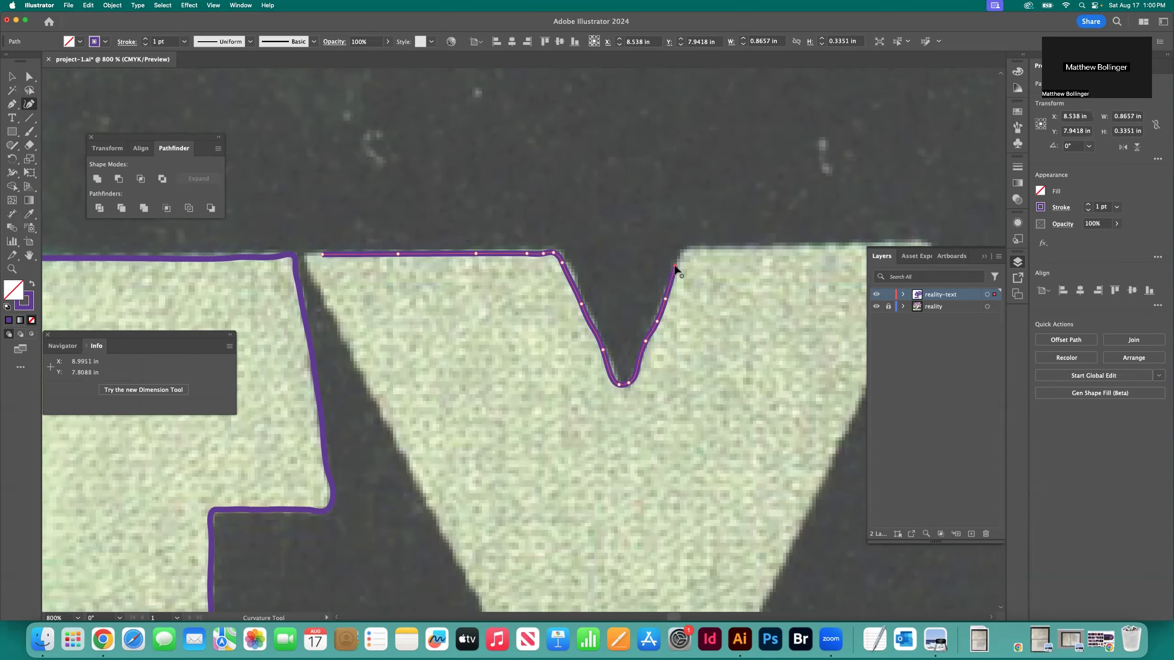
{"action": "left_click", "coordinate": [681, 253]}
Trace the top of the Y's right arm and its slanted outer edge down to the stem
{"action": "scroll", "coordinate": [693, 251], "scroll_direction": "right", "scroll_amount": 3}
{"action": "left_click", "coordinate": [651, 248]}
{"action": "left_click", "coordinate": [738, 243]}
{"action": "left_click", "coordinate": [789, 293]}
{"action": "left_click", "coordinate": [773, 325]}
{"action": "scroll", "coordinate": [747, 314], "scroll_direction": "down", "scroll_amount": 3}
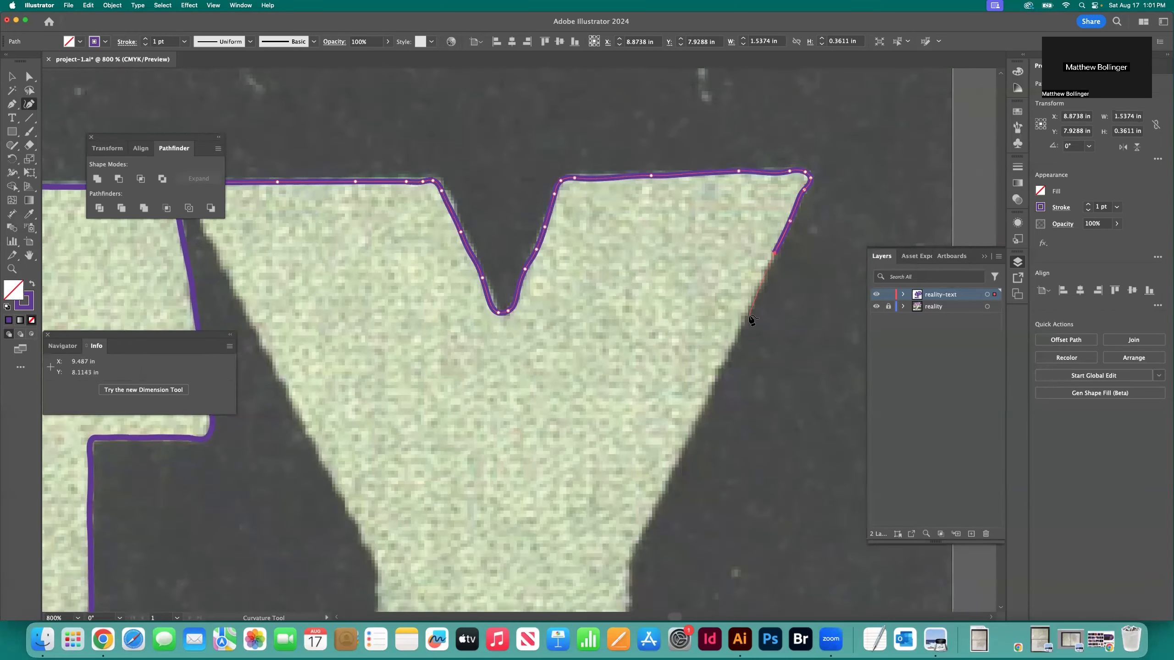
{"action": "left_click", "coordinate": [749, 313]}
{"action": "scroll", "coordinate": [712, 328], "scroll_direction": "down", "scroll_amount": 3}
{"action": "left_click", "coordinate": [711, 327]}
{"action": "scroll", "coordinate": [667, 368], "scroll_direction": "down", "scroll_amount": 2}
{"action": "left_click", "coordinate": [668, 362]}
{"action": "left_click", "coordinate": [638, 424]}
{"action": "left_click", "coordinate": [630, 435]}
{"action": "left_click", "coordinate": [629, 452]}
{"action": "left_click", "coordinate": [629, 471]}
Trace the Y's stem down its right edge, across the bottom and onto the left edge
{"action": "scroll", "coordinate": [629, 467], "scroll_direction": "down", "scroll_amount": 2}
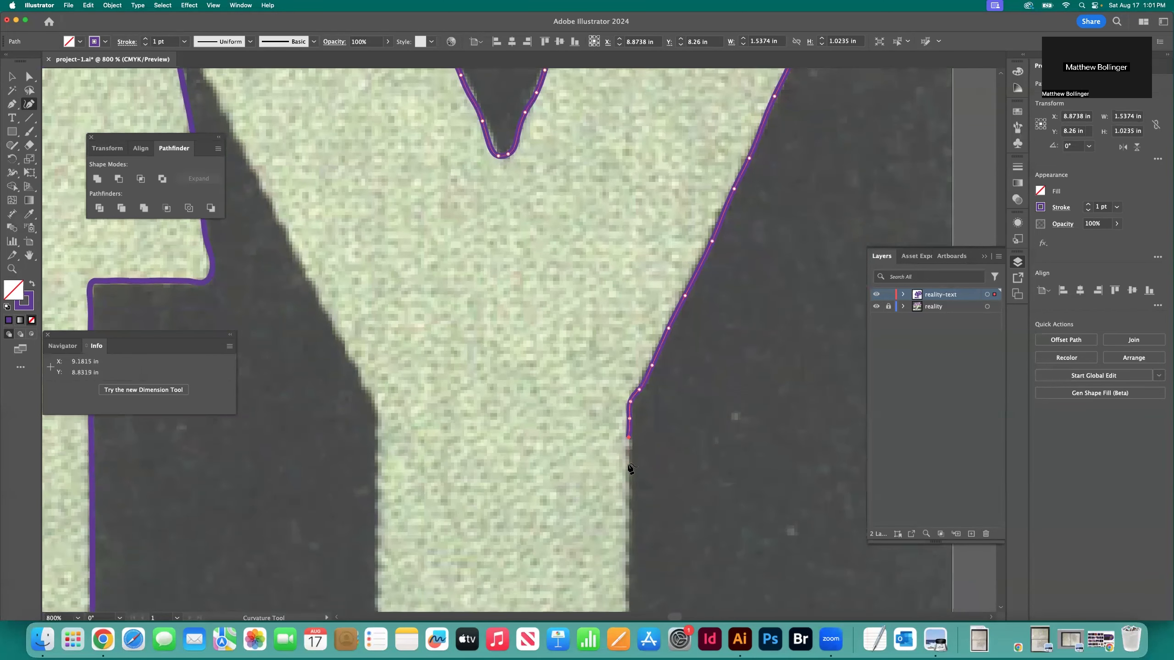
{"action": "left_click", "coordinate": [628, 471]}
{"action": "scroll", "coordinate": [629, 453], "scroll_direction": "down", "scroll_amount": 4}
{"action": "left_click", "coordinate": [628, 442]}
{"action": "left_click", "coordinate": [628, 427]}
{"action": "left_click", "coordinate": [615, 572]}
{"action": "left_click", "coordinate": [567, 573]}
{"action": "left_click", "coordinate": [525, 573]}
{"action": "left_click", "coordinate": [485, 573]}
{"action": "left_click", "coordinate": [416, 571]}
{"action": "left_click", "coordinate": [379, 570]}
{"action": "scroll", "coordinate": [378, 555], "scroll_direction": "down", "scroll_amount": 1}
{"action": "left_click", "coordinate": [376, 545]}
{"action": "left_click", "coordinate": [377, 490]}
Trace up the rest of the Y's left stem edge and the left arm's slanted edge, and close the outline
{"action": "scroll", "coordinate": [379, 490], "scroll_direction": "up", "scroll_amount": 6}
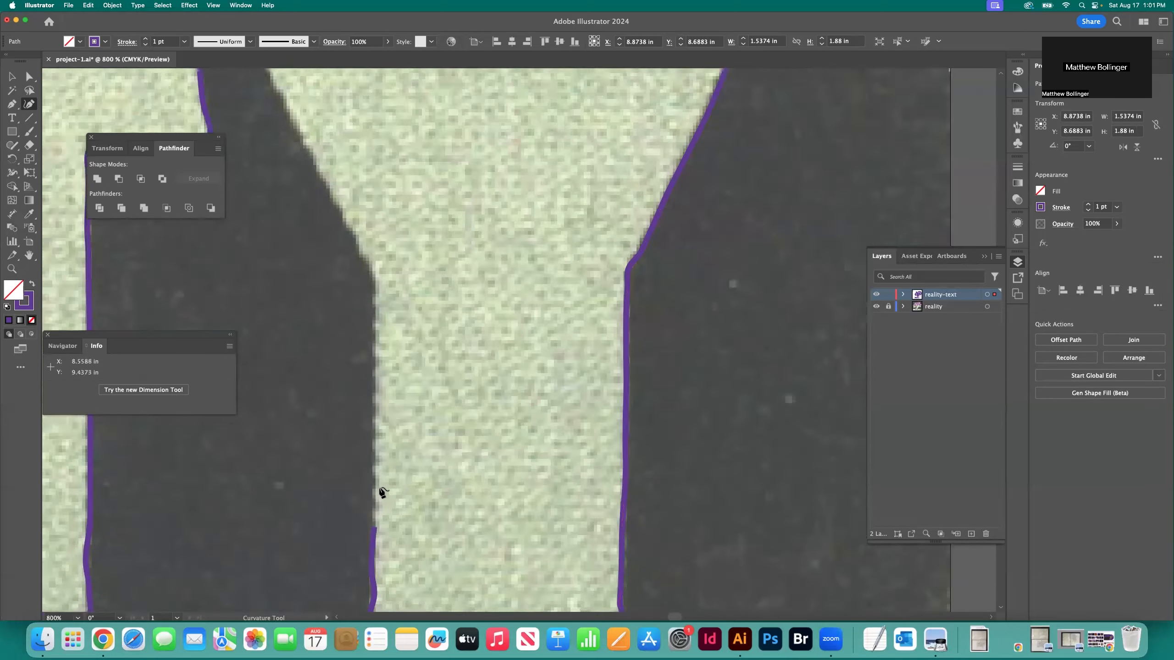
{"action": "left_click", "coordinate": [381, 485]}
{"action": "left_click", "coordinate": [380, 481]}
{"action": "left_click", "coordinate": [378, 443]}
{"action": "left_click", "coordinate": [377, 425]}
{"action": "left_click", "coordinate": [368, 400]}
{"action": "scroll", "coordinate": [370, 401], "scroll_direction": "up", "scroll_amount": 3}
{"action": "left_click", "coordinate": [391, 429]}
{"action": "scroll", "coordinate": [394, 429], "scroll_direction": "up", "scroll_amount": 2}
{"action": "left_click", "coordinate": [426, 439]}
{"action": "left_click", "coordinate": [405, 397]}
{"action": "left_click", "coordinate": [377, 353]}
{"action": "left_click", "coordinate": [348, 298]}
{"action": "scroll", "coordinate": [350, 299], "scroll_direction": "up", "scroll_amount": 3}
{"action": "left_click", "coordinate": [358, 307]}
{"action": "left_click", "coordinate": [326, 231]}
{"action": "key", "text": "v"}
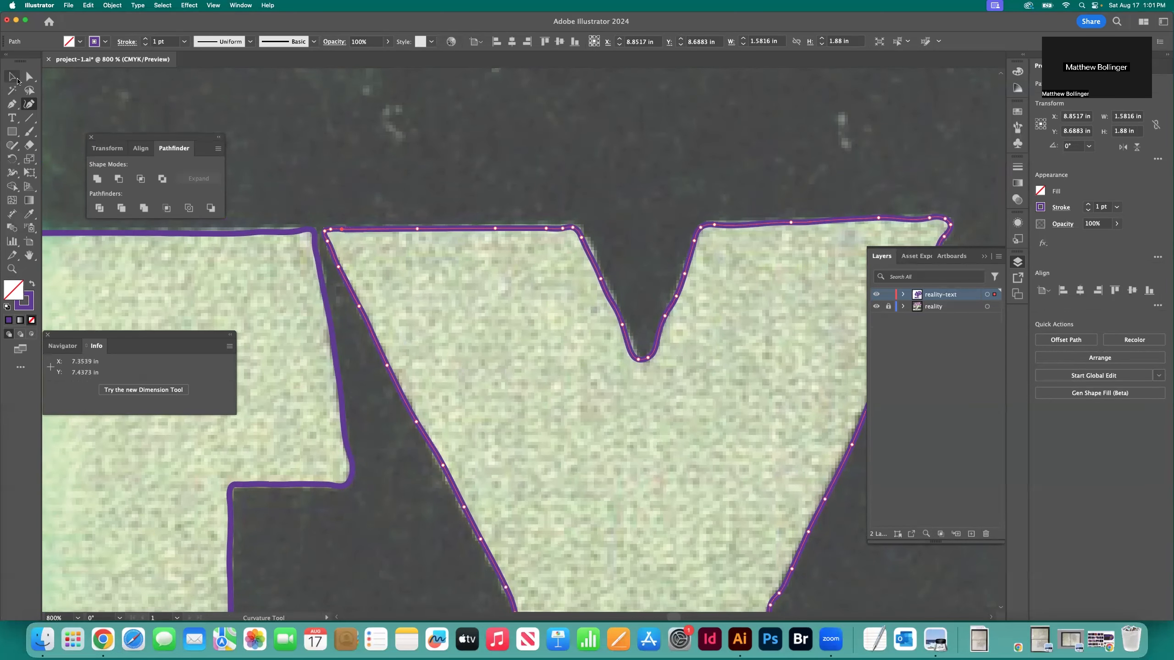
Give the traced lettering a purple fill with no stroke, deselect it and hide the reality template layer
{"action": "key", "text": "super+0"}
{"action": "key", "text": "shift+x"}
{"action": "key", "text": "super+shift+a"}
{"action": "key", "text": "super+1"}
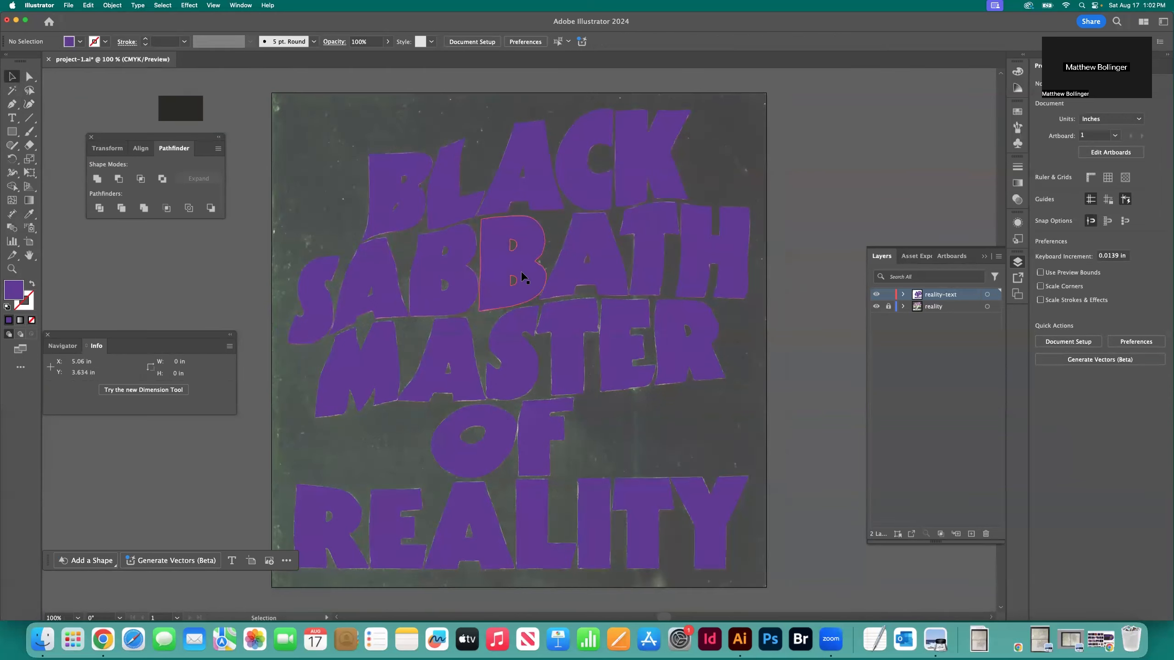
{"action": "left_click", "coordinate": [876, 306]}
{"action": "key", "text": "super+0"}
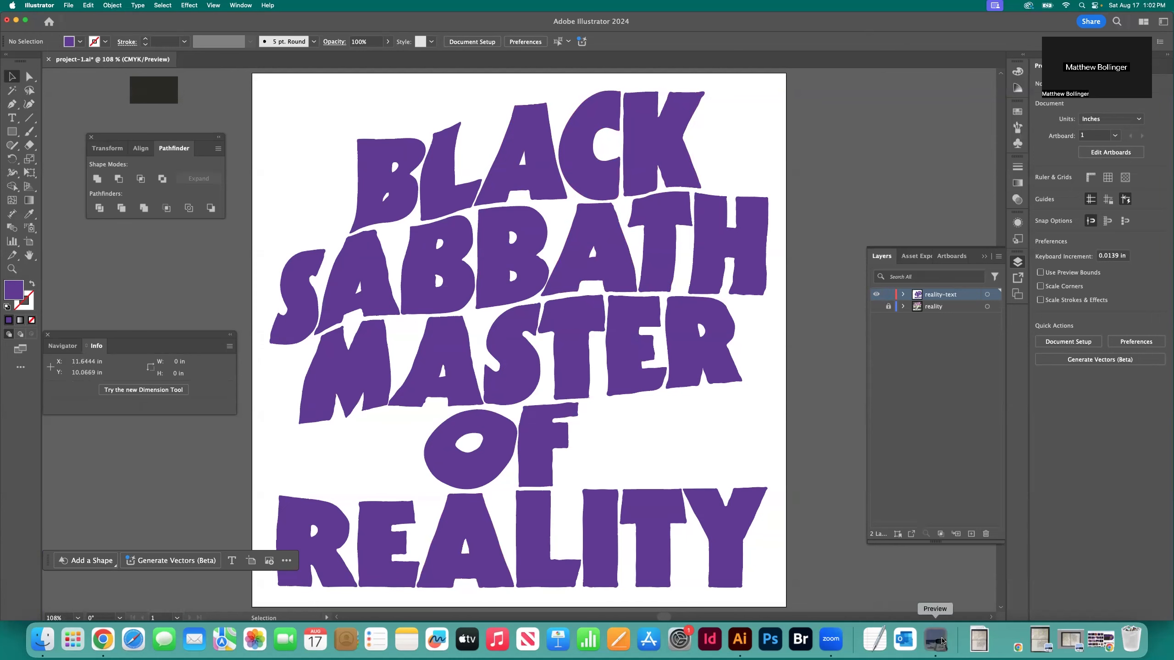
Switch to the notebook photo IMG_5399.JPG in Preview, rotate it upright and enlarge its window to show both pages
{"action": "left_click", "coordinate": [941, 641]}
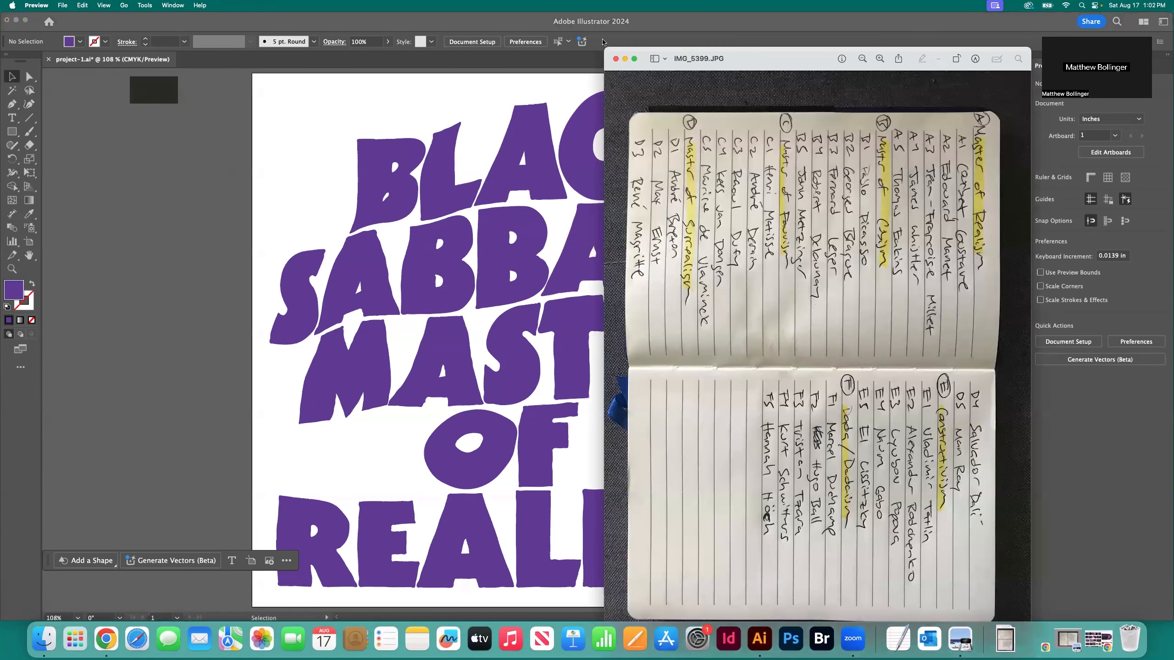
{"action": "left_click_drag", "start_coordinate": [803, 59], "coordinate": [602, 42]}
{"action": "left_click", "coordinate": [755, 41]}
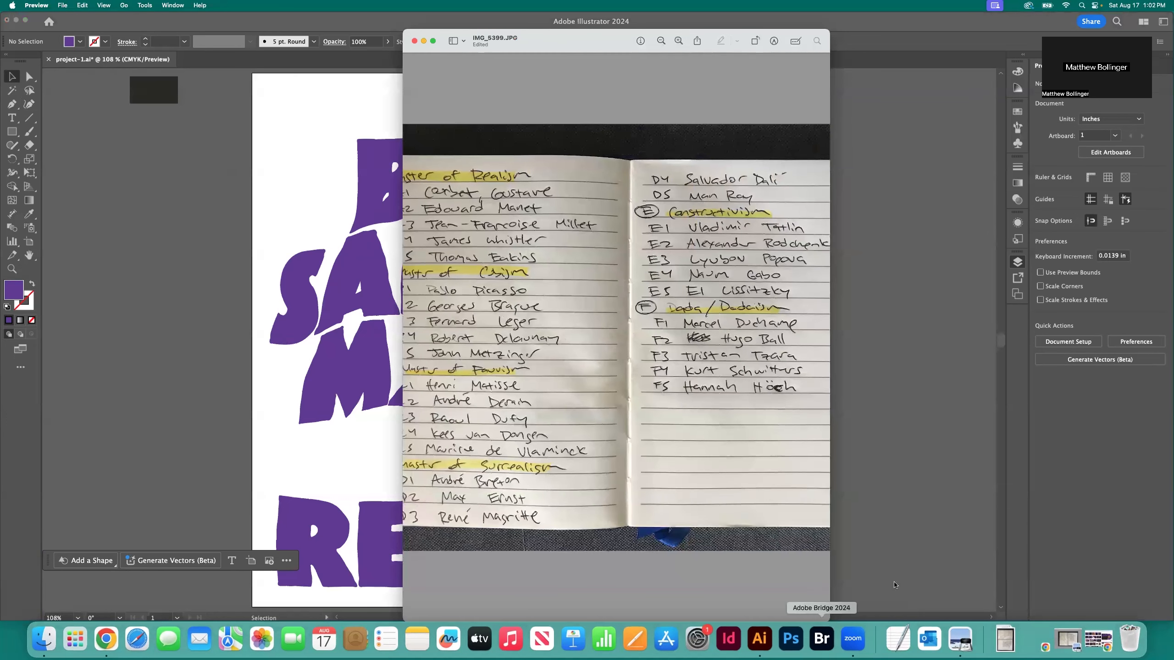
{"action": "left_click_drag", "start_coordinate": [829, 621], "coordinate": [1038, 565]}
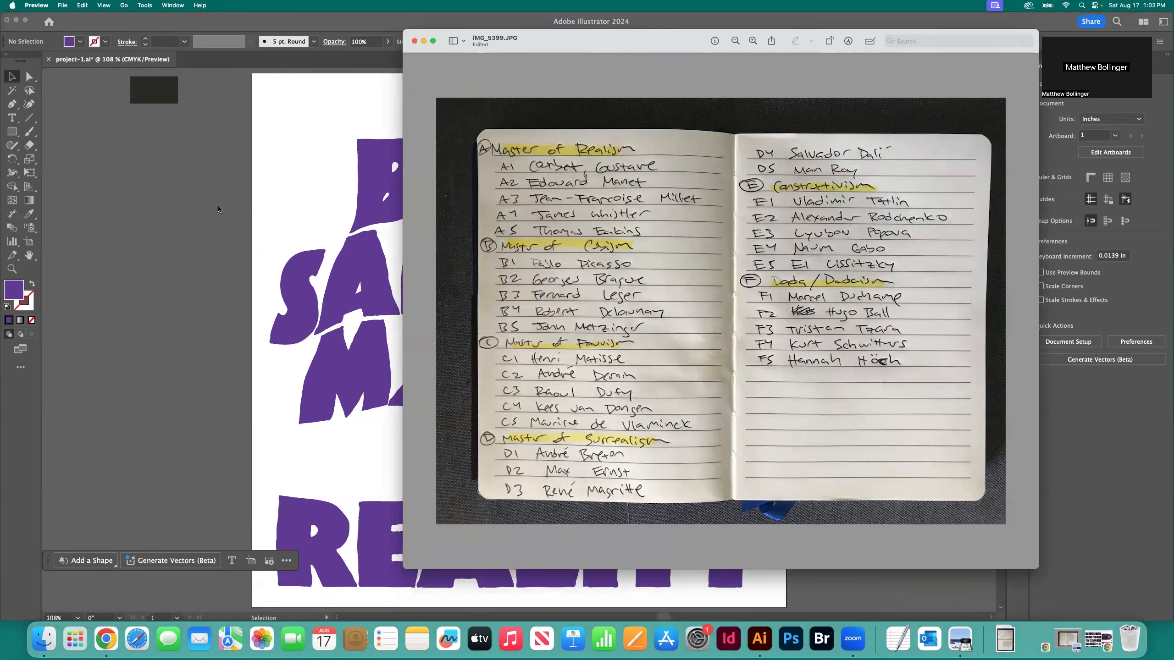
Switch back to Illustrator and add a new layer above reality-text
{"action": "key", "text": "super+Tab"}
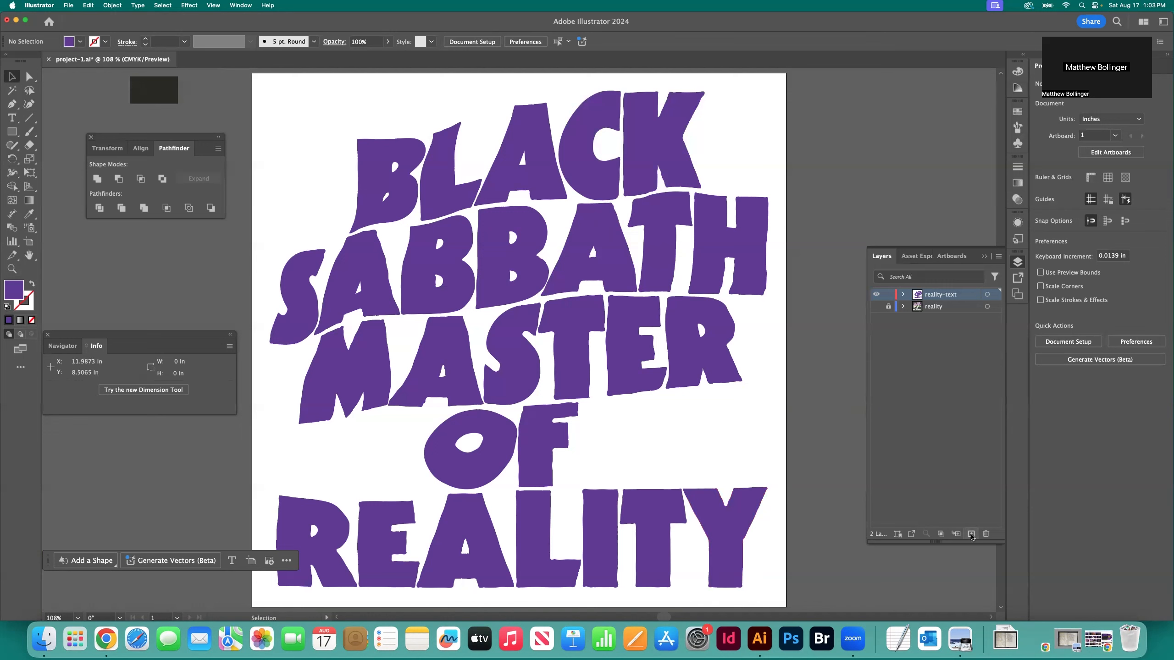
{"action": "left_click", "coordinate": [971, 534]}
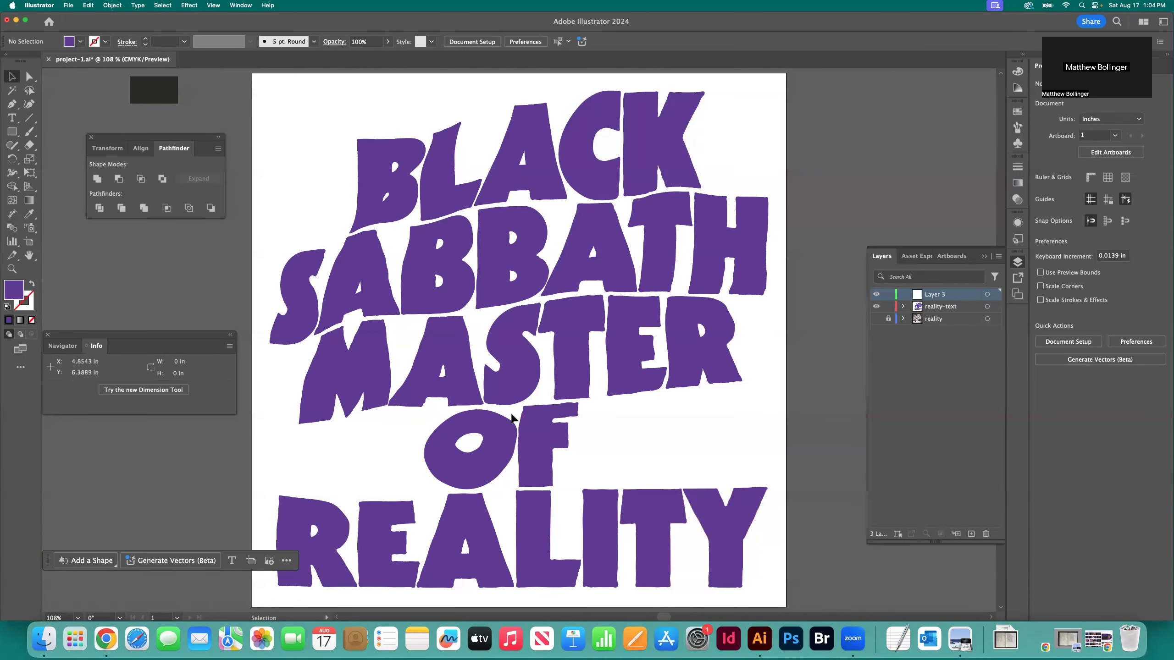
{"action": "scroll", "coordinate": [512, 409], "scroll_direction": "left", "scroll_amount": 1}
{"action": "scroll", "coordinate": [512, 409], "scroll_direction": "down", "scroll_amount": 2}
{"action": "scroll", "coordinate": [512, 408], "scroll_direction": "up", "scroll_amount": 3}
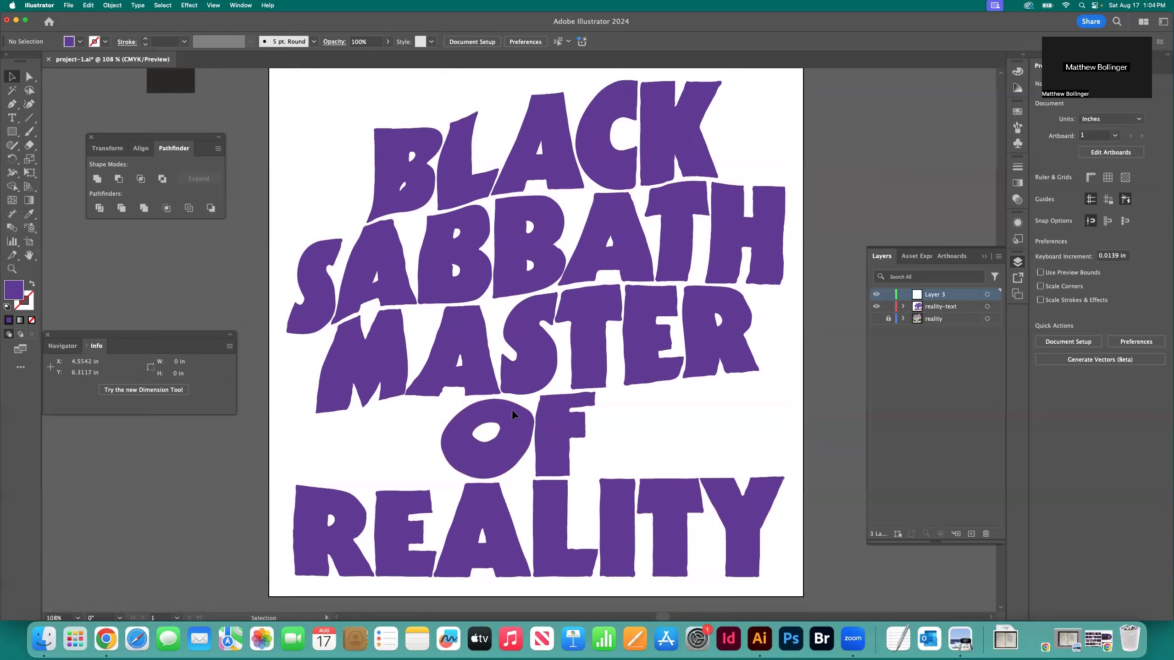
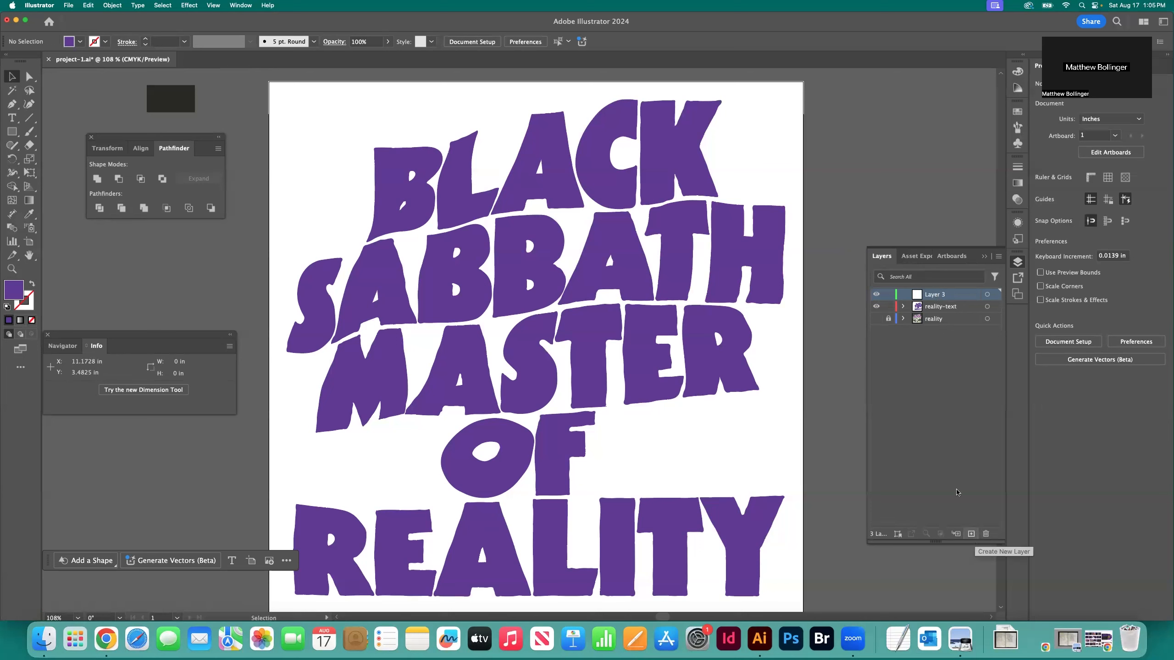
Rename the new layer above reality-text as diagram
{"action": "left_click", "coordinate": [943, 308]}
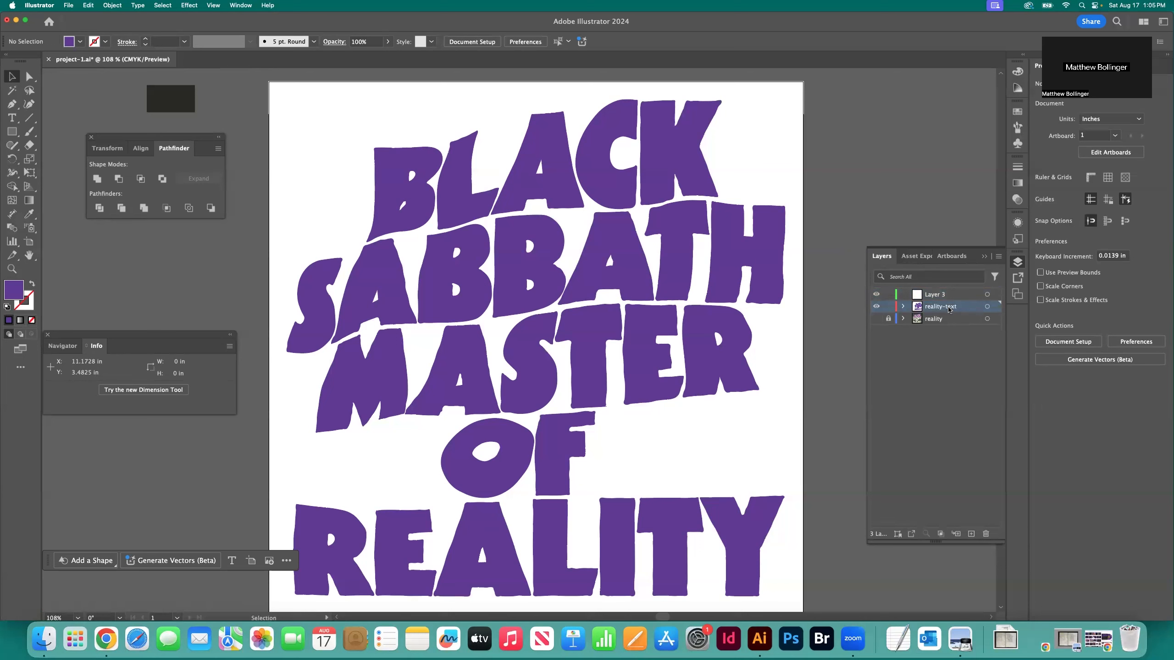
{"action": "left_click", "coordinate": [940, 295]}
{"action": "double_click", "coordinate": [938, 297]}
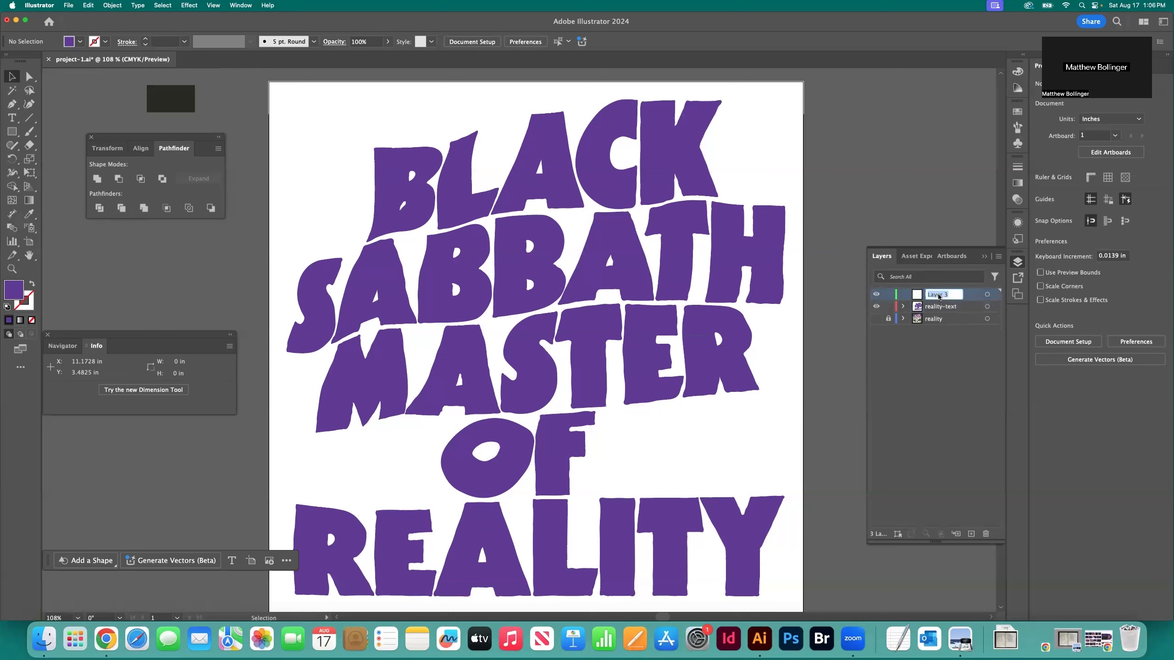
{"action": "type", "text": "diagram"}
{"action": "key", "text": "Return"}
Lock the reality-text layer, keep the reality layer hidden and make the diagram layer active
{"action": "left_click", "coordinate": [876, 306]}
{"action": "left_click", "coordinate": [876, 307]}
{"action": "left_click", "coordinate": [888, 308]}
{"action": "left_click", "coordinate": [876, 319]}
{"action": "left_click", "coordinate": [876, 319]}
{"action": "left_click", "coordinate": [876, 319]}
{"action": "left_click", "coordinate": [876, 319]}
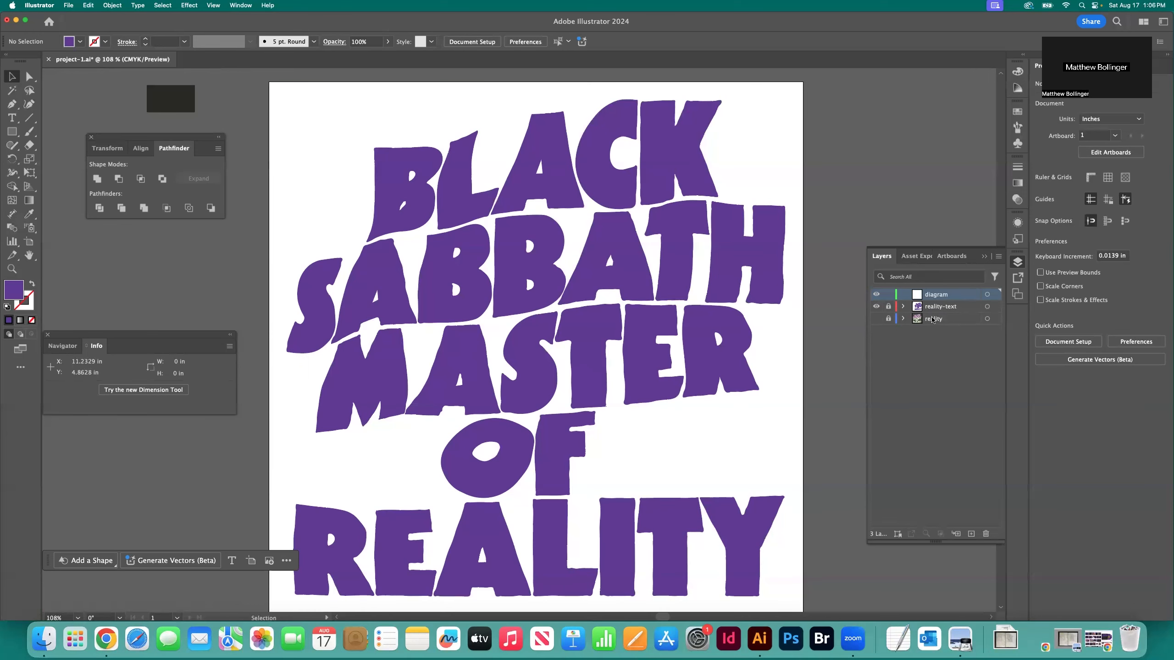
{"action": "left_click", "coordinate": [933, 321]}
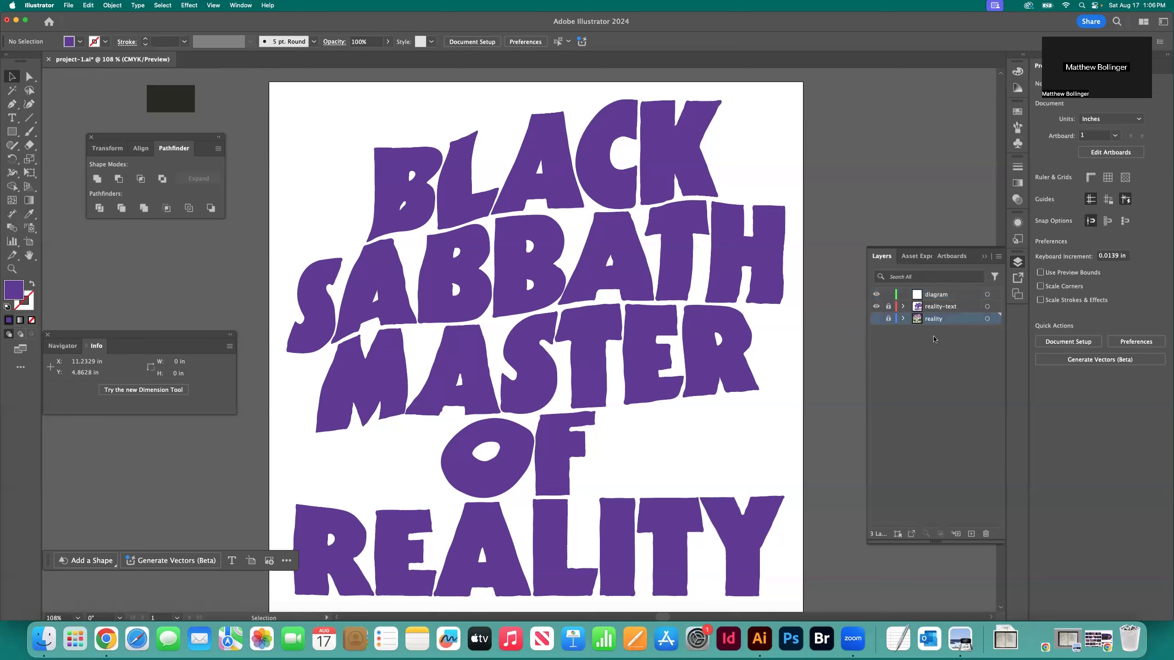
{"action": "left_click", "coordinate": [935, 308]}
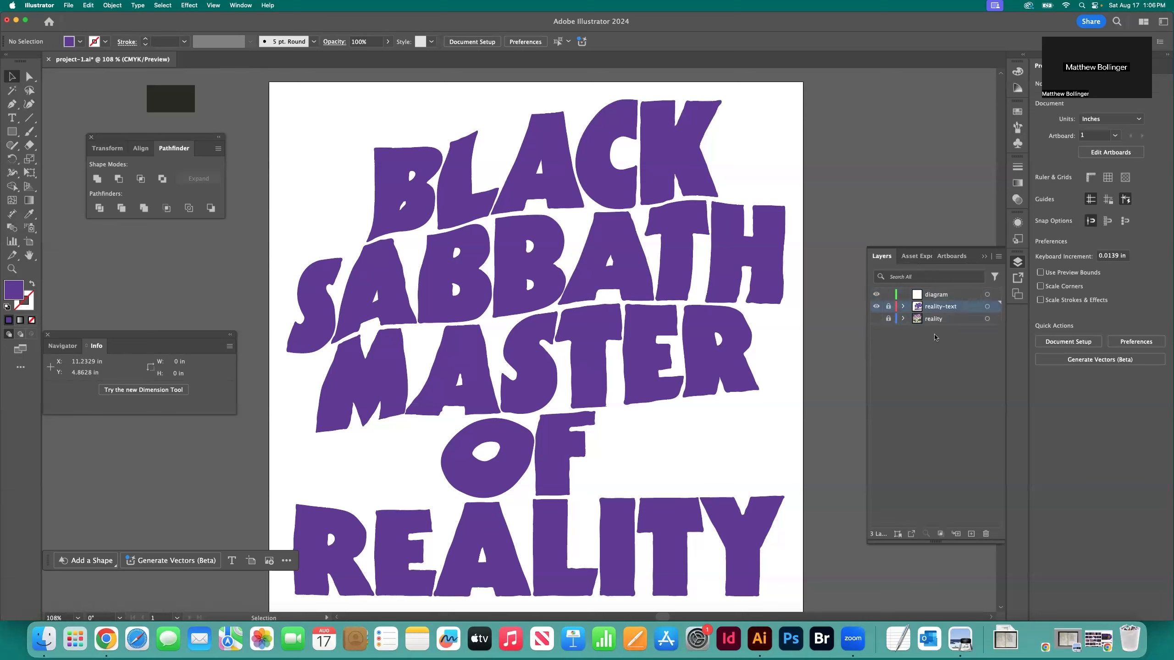
{"action": "left_click", "coordinate": [934, 296]}
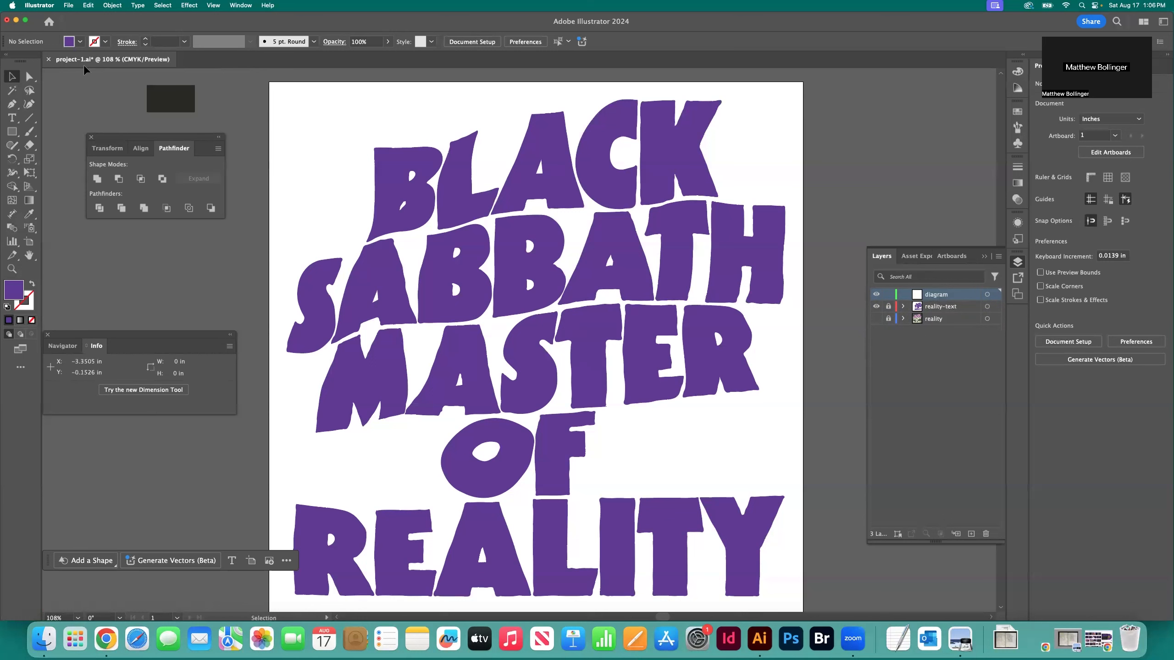
Set the fill to red and begin a Curvature path from the artboard's left edge over SABBATH's S, first A and first B
{"action": "left_click", "coordinate": [79, 42]}
{"action": "left_click", "coordinate": [28, 107]}
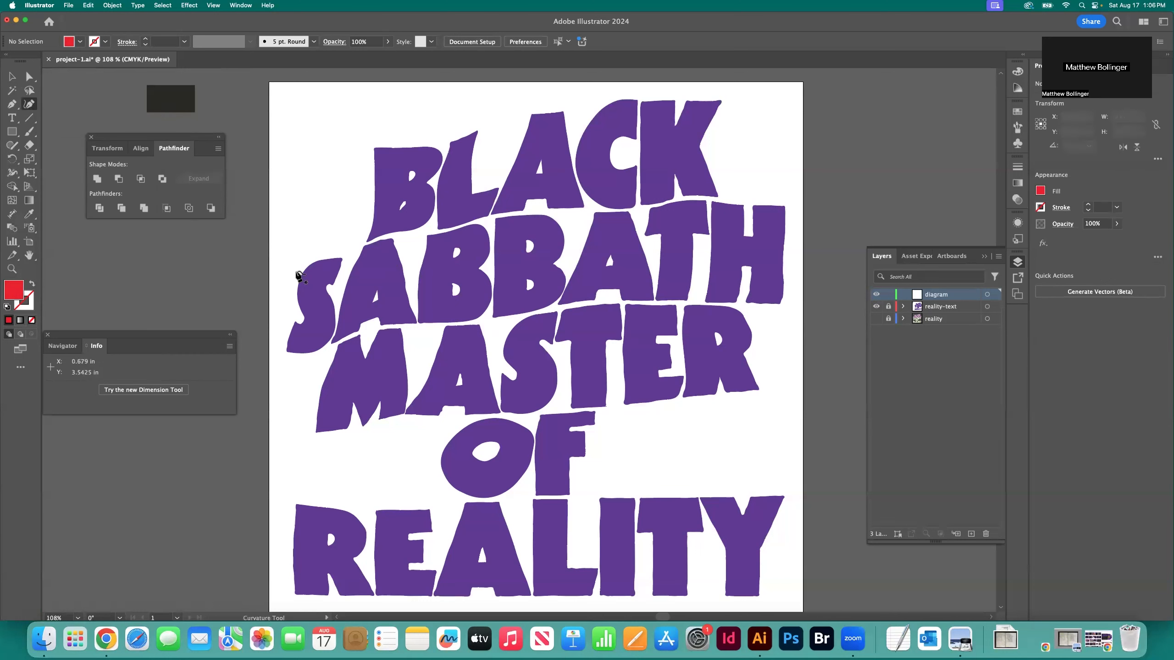
{"action": "left_click", "coordinate": [271, 274]}
{"action": "left_click", "coordinate": [296, 268]}
{"action": "left_click", "coordinate": [364, 248]}
{"action": "left_click", "coordinate": [402, 240]}
{"action": "left_click", "coordinate": [430, 235]}
{"action": "left_click", "coordinate": [459, 232]}
{"action": "left_click", "coordinate": [480, 225]}
{"action": "left_click", "coordinate": [495, 221]}
Continue the path along the top of SABBATH's second B, second A, T and H to near the artboard's right edge
{"action": "left_click", "coordinate": [524, 215]}
{"action": "left_click", "coordinate": [566, 215]}
{"action": "left_click", "coordinate": [603, 212]}
{"action": "left_click", "coordinate": [626, 211]}
{"action": "left_click", "coordinate": [650, 212]}
{"action": "left_click", "coordinate": [670, 203]}
{"action": "left_click", "coordinate": [693, 201]}
{"action": "left_click", "coordinate": [725, 203]}
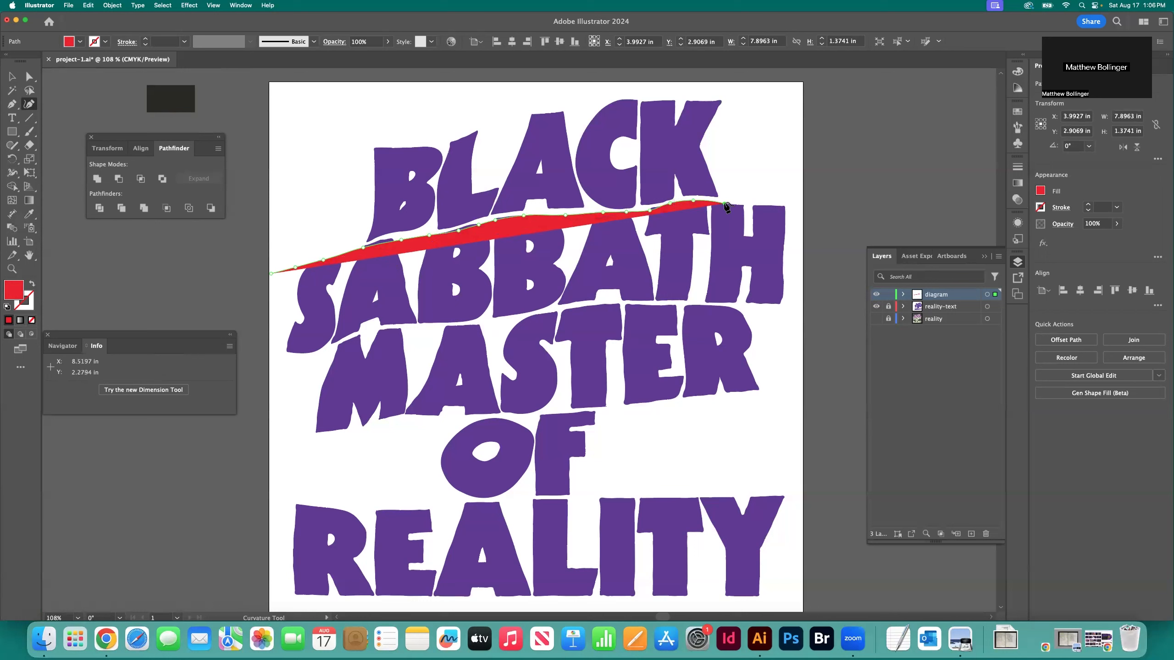
{"action": "left_click", "coordinate": [756, 205]}
{"action": "left_click", "coordinate": [784, 206]}
{"action": "left_click", "coordinate": [793, 207]}
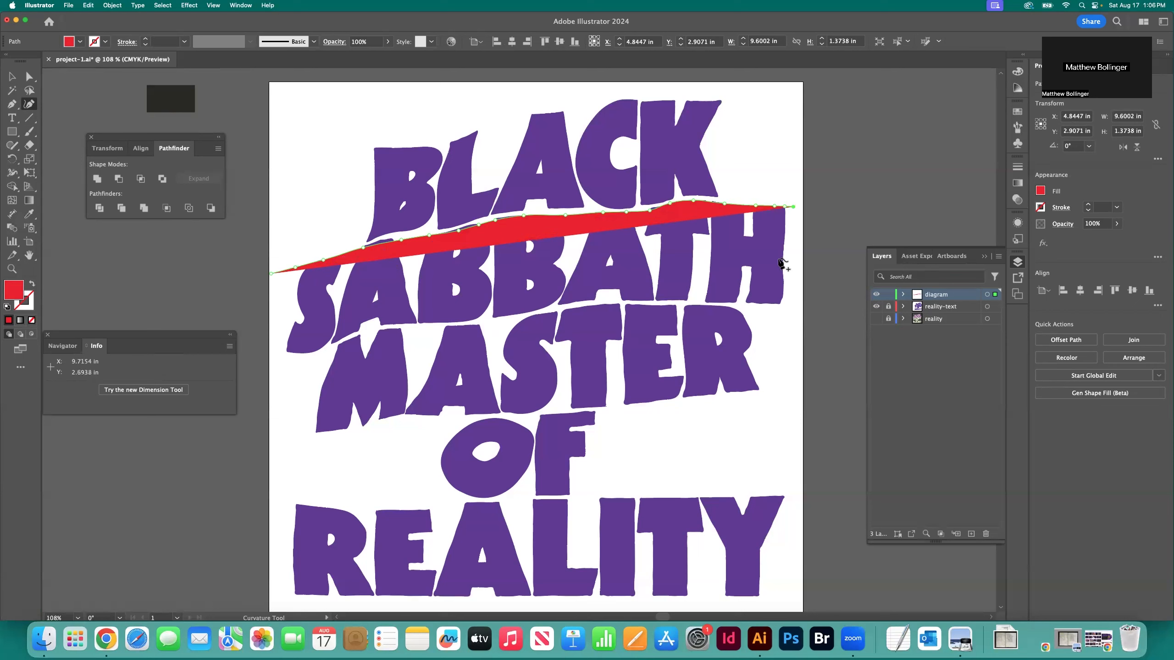
Carry the path down the right side of SABBATH's H and back underneath the H and T to the second A
{"action": "left_click", "coordinate": [788, 263]}
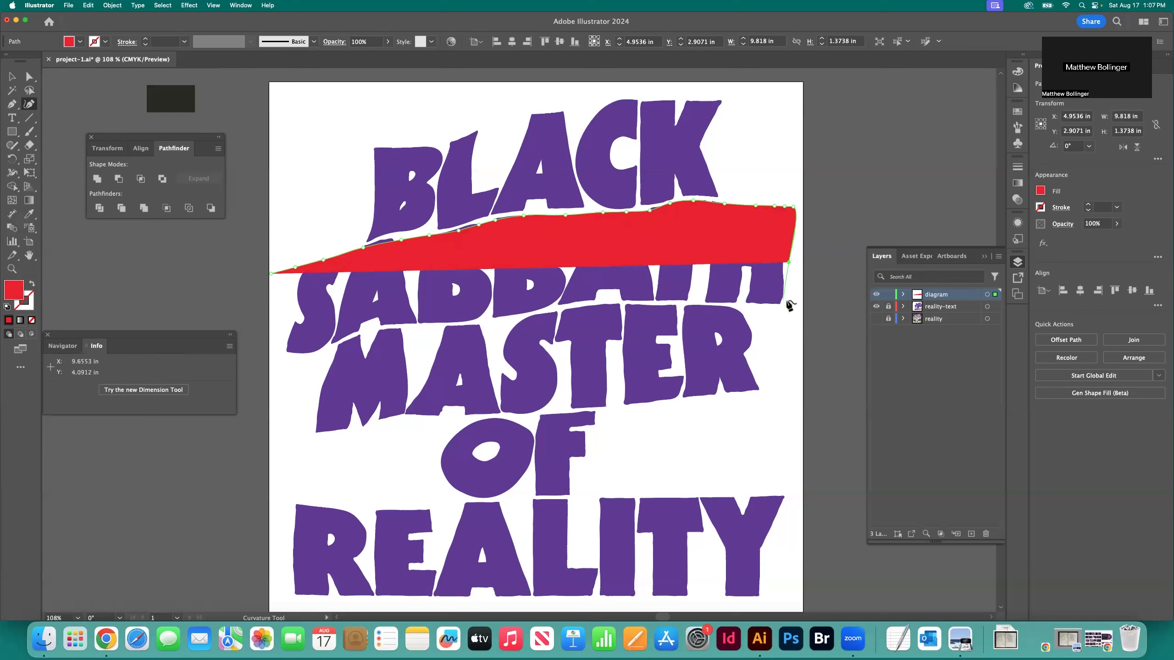
{"action": "left_click", "coordinate": [787, 303]}
{"action": "left_click", "coordinate": [768, 304]}
{"action": "left_click", "coordinate": [706, 303]}
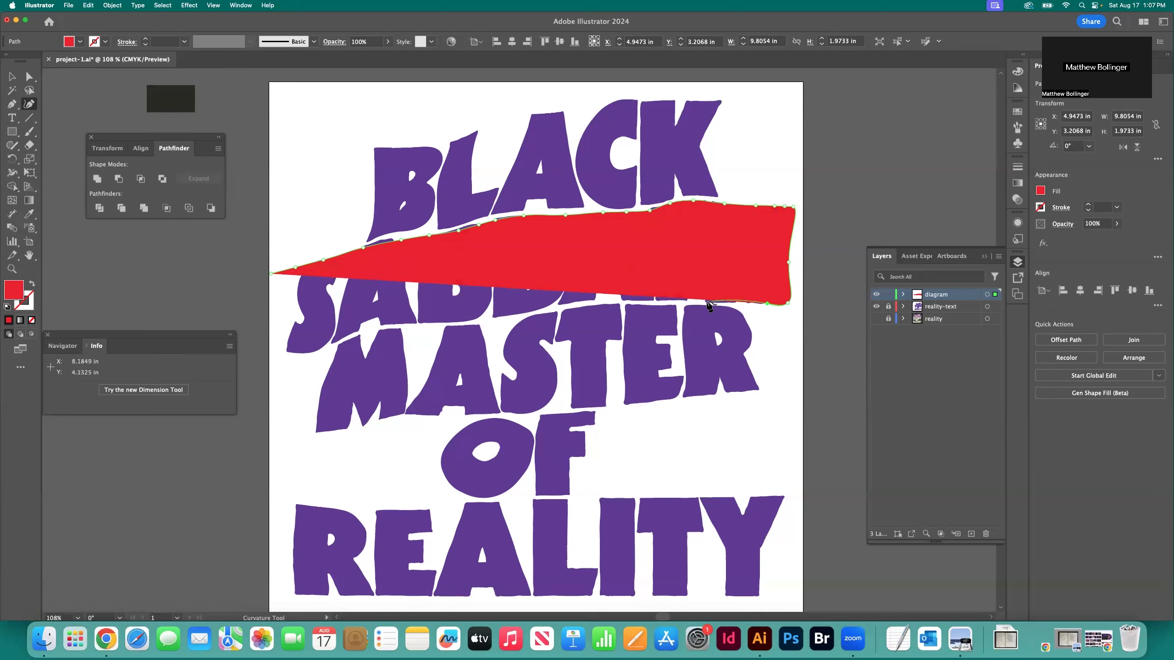
{"action": "left_click", "coordinate": [668, 301]}
{"action": "left_click", "coordinate": [626, 300]}
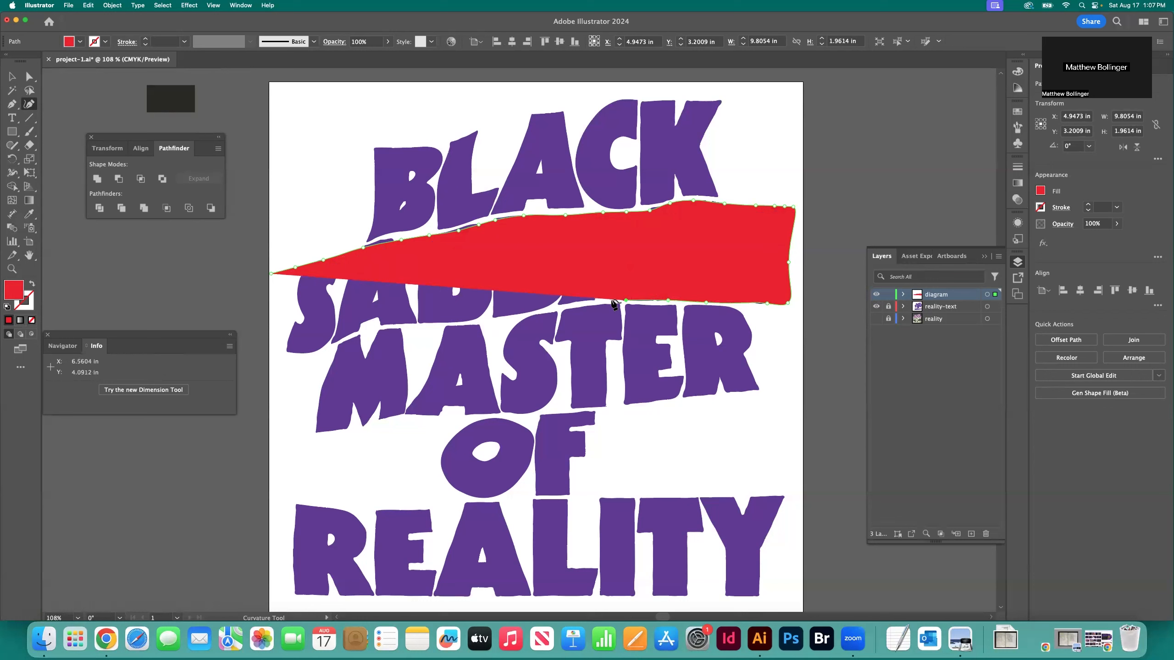
Extend the path leftward underneath SABBATH's second A and both Bs
{"action": "left_click", "coordinate": [589, 301]}
{"action": "left_click", "coordinate": [554, 306]}
{"action": "left_click", "coordinate": [514, 316]}
{"action": "left_click", "coordinate": [496, 318]}
{"action": "left_click", "coordinate": [462, 321]}
{"action": "left_click", "coordinate": [433, 322]}
{"action": "left_click", "coordinate": [410, 324]}
Continue the path underneath SABBATH's first A and S to near the artboard's left edge
{"action": "left_click", "coordinate": [384, 326]}
{"action": "left_click", "coordinate": [366, 327]}
{"action": "left_click", "coordinate": [354, 333]}
{"action": "left_click", "coordinate": [340, 342]}
{"action": "left_click", "coordinate": [311, 353]}
{"action": "left_click", "coordinate": [298, 354]}
{"action": "left_click", "coordinate": [283, 354]}
{"action": "left_click", "coordinate": [275, 354]}
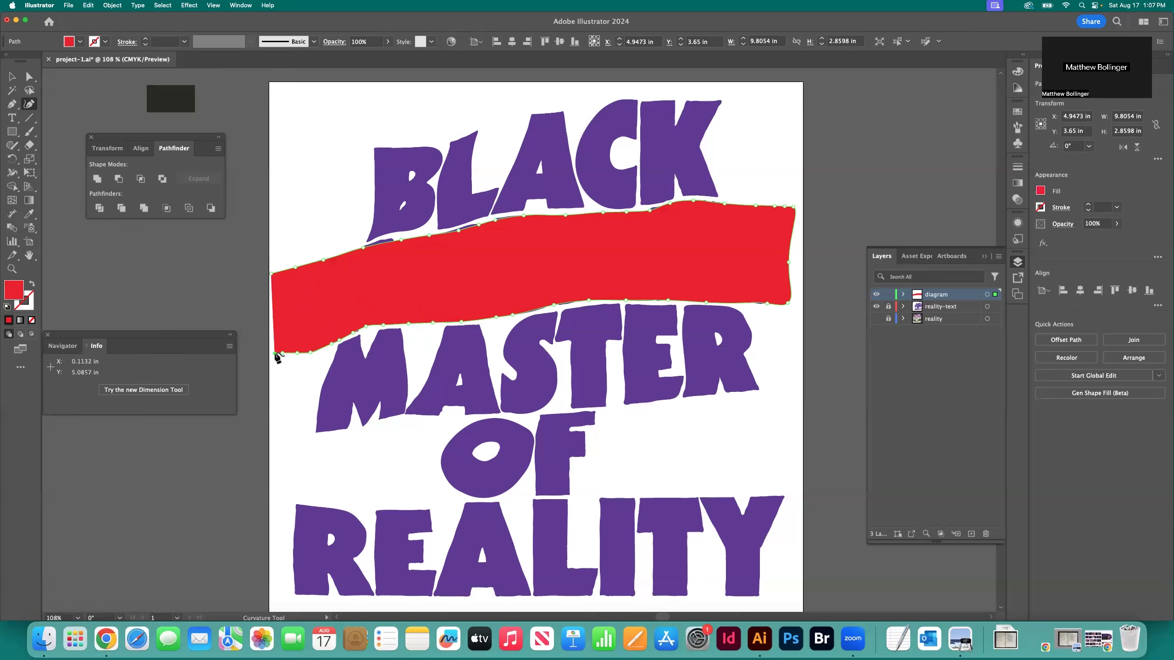
Run the path up the left side to close the red shape over SABBATH, and deselect it
{"action": "left_click", "coordinate": [275, 303]}
{"action": "left_click", "coordinate": [274, 279]}
{"action": "left_click", "coordinate": [13, 77]}
{"action": "left_click", "coordinate": [333, 178]}
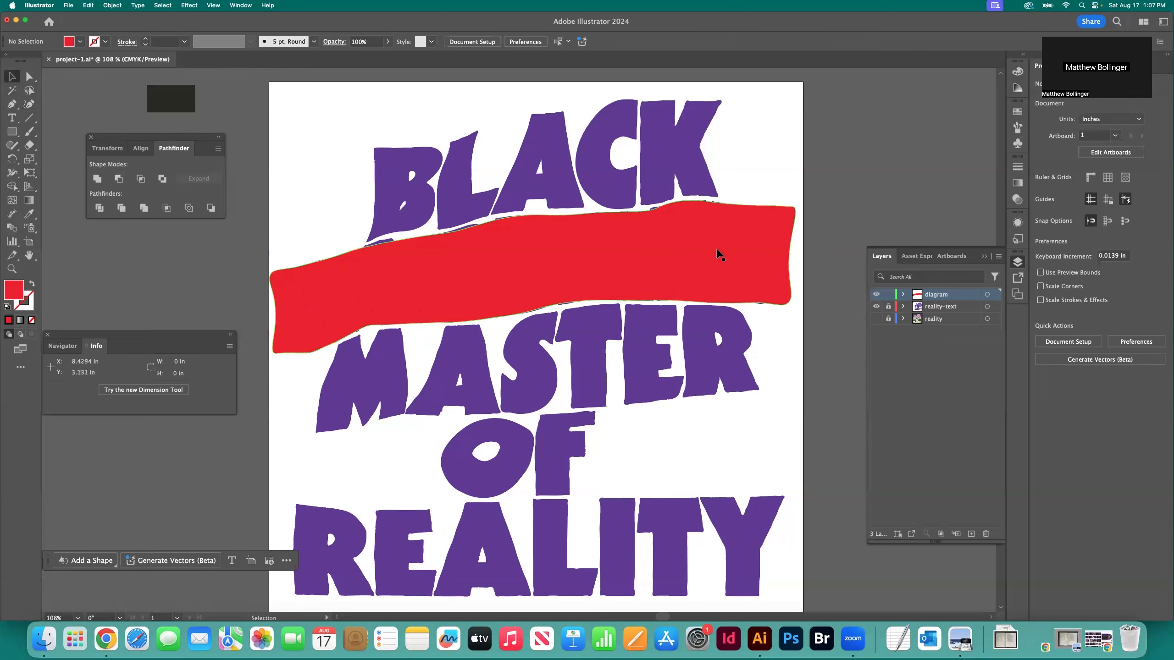
Add a new layer above diagram and lock the diagram layer
{"action": "left_click", "coordinate": [971, 533]}
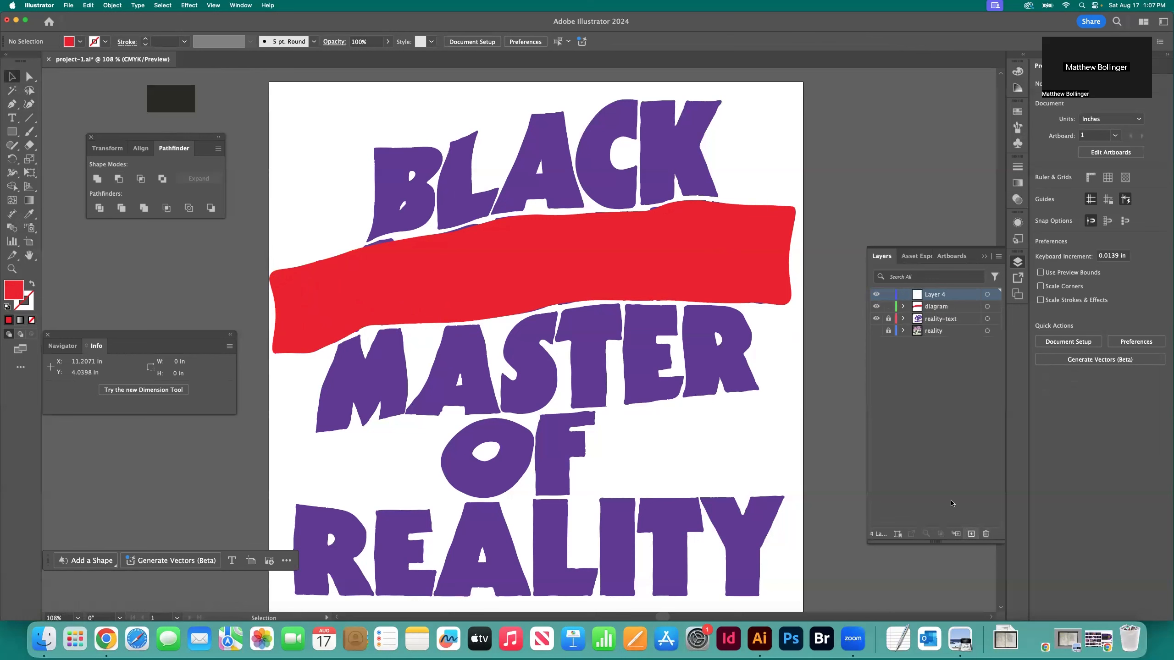
{"action": "left_click", "coordinate": [888, 307]}
Begin a red Curvature path at the artboard's left edge and run it across the top of BLACK's B
{"action": "left_click", "coordinate": [29, 104]}
{"action": "scroll", "coordinate": [458, 223], "scroll_direction": "left", "scroll_amount": 5}
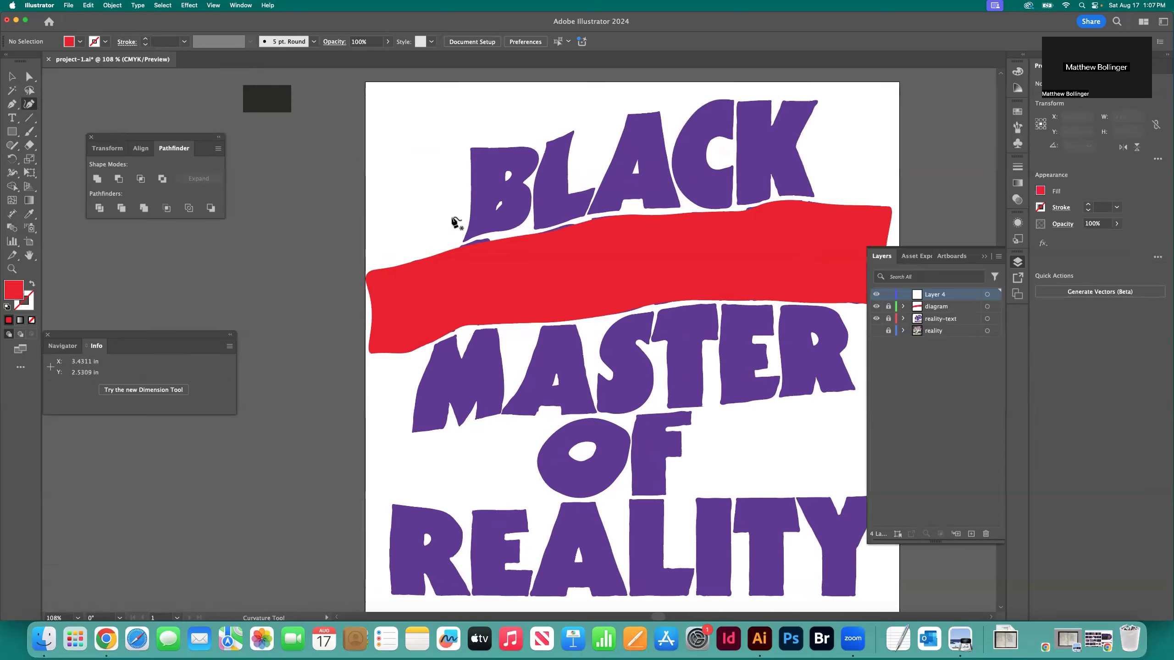
{"action": "scroll", "coordinate": [455, 222], "scroll_direction": "up", "scroll_amount": 3}
{"action": "scroll", "coordinate": [457, 224], "scroll_direction": "left", "scroll_amount": 3}
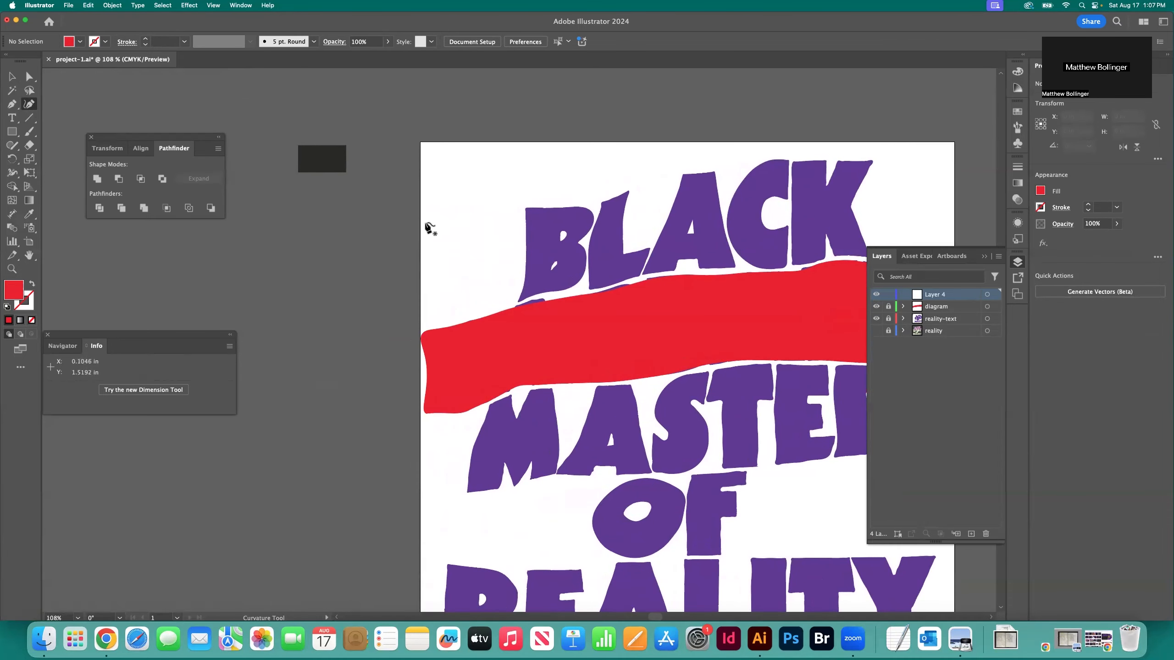
{"action": "left_click", "coordinate": [423, 225]}
{"action": "left_click", "coordinate": [484, 215]}
{"action": "left_click", "coordinate": [525, 211]}
{"action": "left_click", "coordinate": [569, 207]}
{"action": "left_click", "coordinate": [593, 205]}
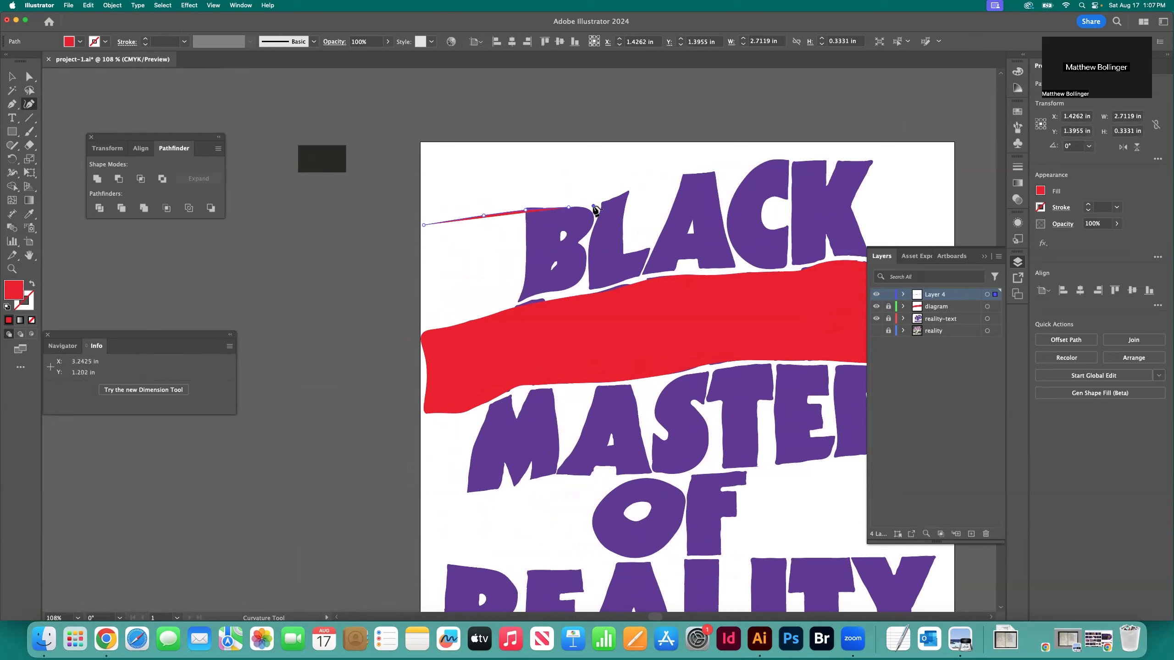
Continue the path upward over the tops of BLACK's L, A and C
{"action": "left_click", "coordinate": [610, 200]}
{"action": "left_click", "coordinate": [638, 189]}
{"action": "left_click", "coordinate": [669, 177]}
{"action": "left_click", "coordinate": [686, 174]}
{"action": "left_click", "coordinate": [715, 171]}
{"action": "left_click", "coordinate": [745, 168]}
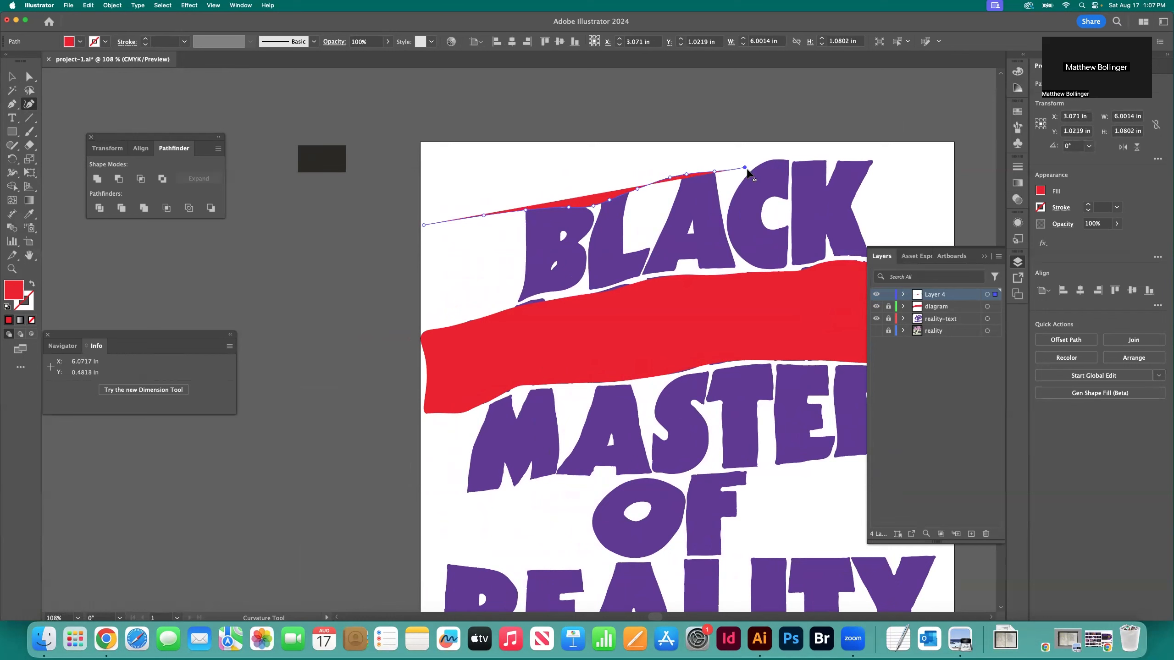
{"action": "left_click", "coordinate": [765, 160]}
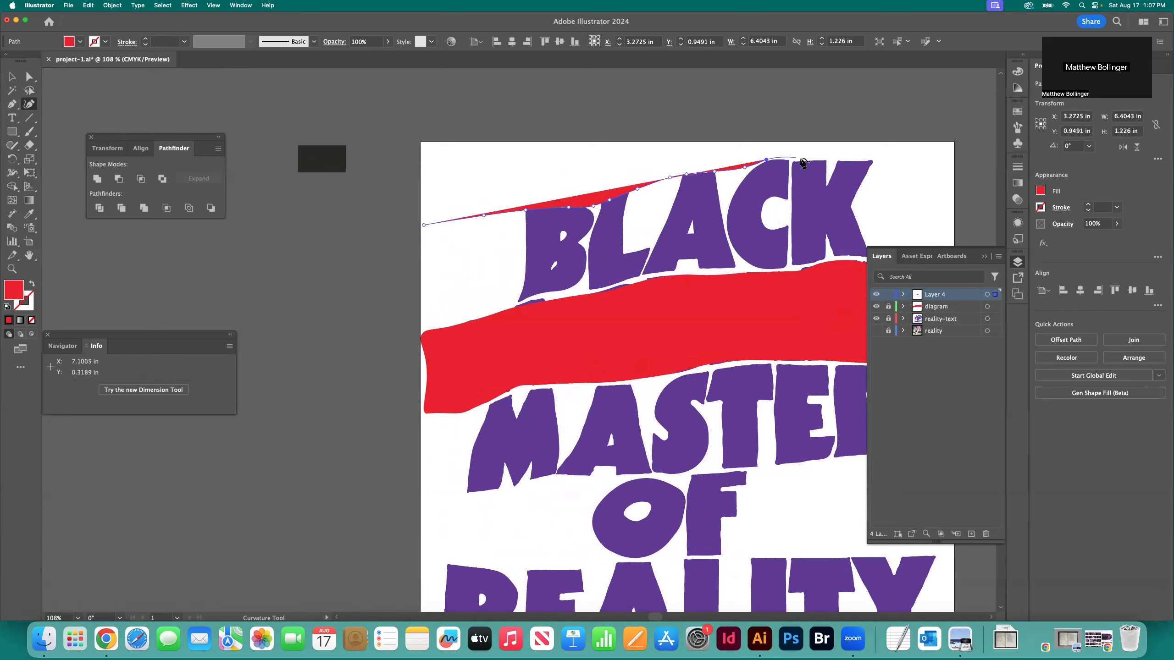
Extend the path across the top of BLACK's K to near the artboard's right edge
{"action": "left_click", "coordinate": [793, 162]}
{"action": "left_click", "coordinate": [817, 161]}
{"action": "left_click", "coordinate": [859, 161]}
{"action": "left_click", "coordinate": [881, 162]}
{"action": "left_click", "coordinate": [913, 159]}
{"action": "left_click", "coordinate": [929, 157]}
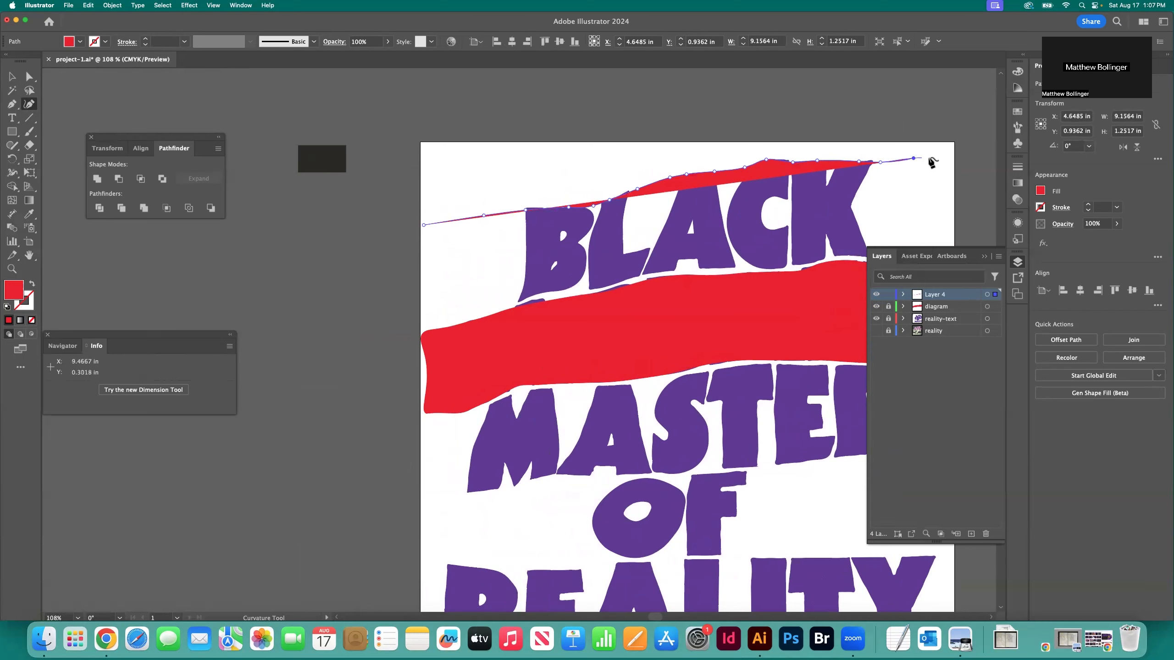
{"action": "left_click", "coordinate": [949, 157]}
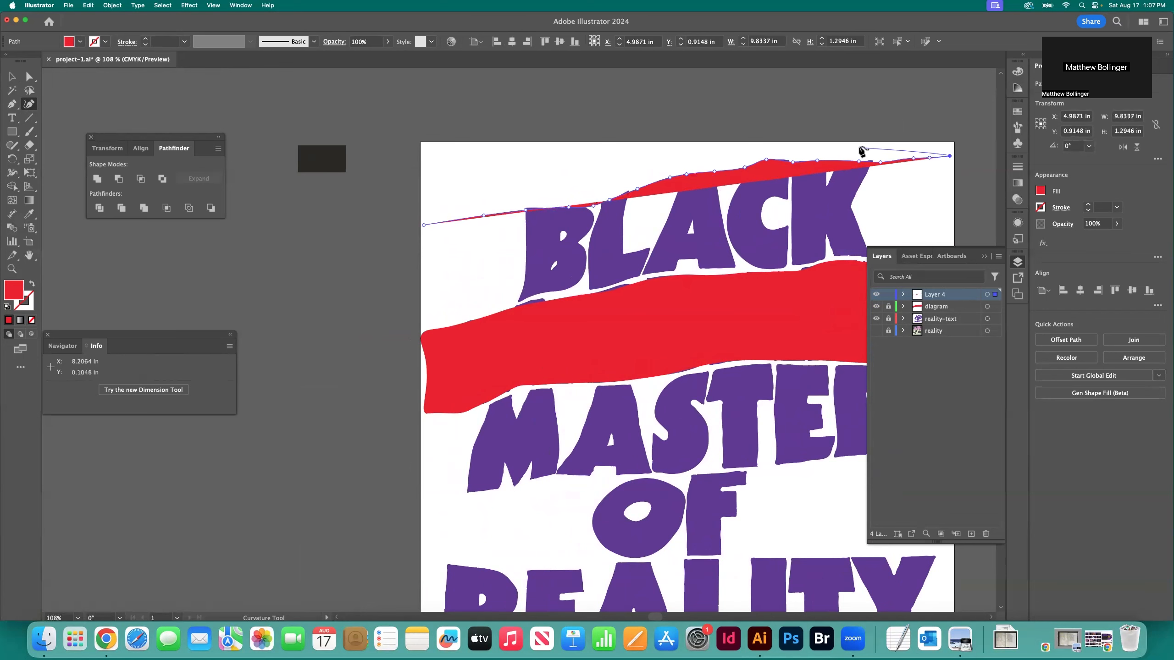
Run the path down beside the artboard's right edge to just above the red shape covering SABBATH
{"action": "scroll", "coordinate": [846, 157], "scroll_direction": "right", "scroll_amount": 5}
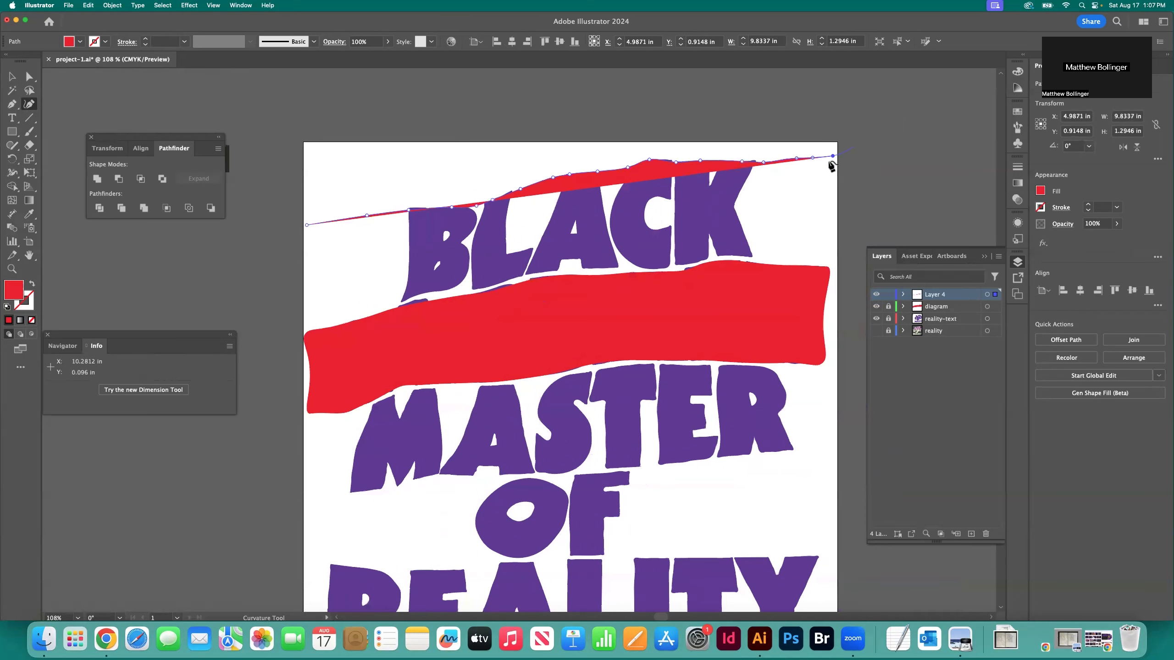
{"action": "left_click", "coordinate": [834, 186]}
{"action": "left_click", "coordinate": [834, 227]}
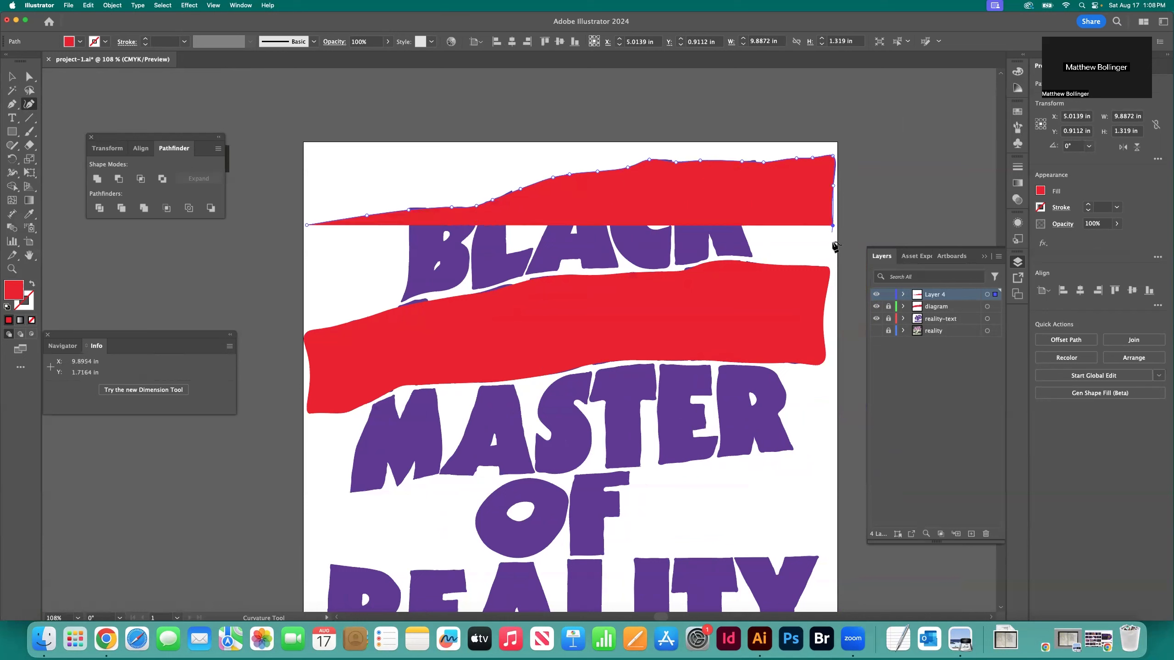
{"action": "left_click", "coordinate": [833, 249]}
{"action": "left_click", "coordinate": [834, 263]}
Bring the path back leftward underneath BLACK's K and C, just above the lower red shape
{"action": "left_click", "coordinate": [820, 262]}
{"action": "left_click", "coordinate": [788, 262]}
{"action": "left_click", "coordinate": [761, 259]}
{"action": "left_click", "coordinate": [740, 257]}
{"action": "left_click", "coordinate": [719, 255]}
{"action": "left_click", "coordinate": [696, 263]}
{"action": "left_click", "coordinate": [671, 268]}
{"action": "left_click", "coordinate": [646, 268]}
{"action": "left_click", "coordinate": [619, 269]}
Continue the path underneath BLACK's A, L and B to the B's lower-left corner
{"action": "left_click", "coordinate": [592, 269]}
{"action": "left_click", "coordinate": [557, 271]}
{"action": "left_click", "coordinate": [528, 275]}
{"action": "left_click", "coordinate": [504, 281]}
{"action": "left_click", "coordinate": [487, 287]}
{"action": "left_click", "coordinate": [471, 290]}
{"action": "left_click", "coordinate": [435, 294]}
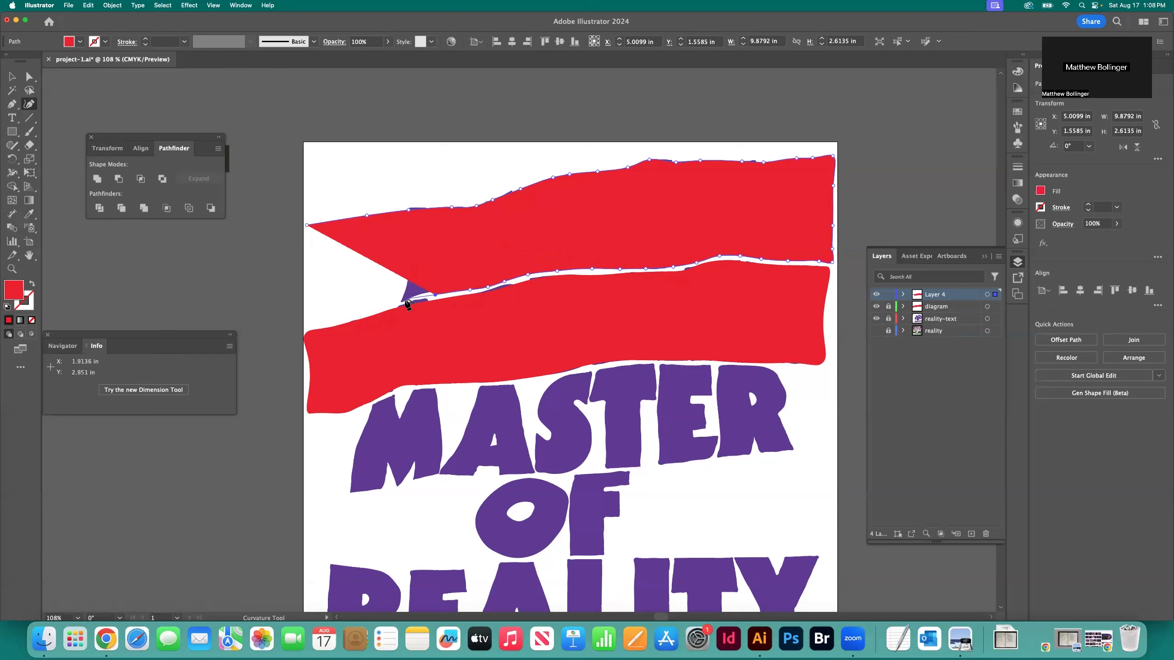
{"action": "left_click", "coordinate": [421, 295]}
{"action": "left_click", "coordinate": [404, 301]}
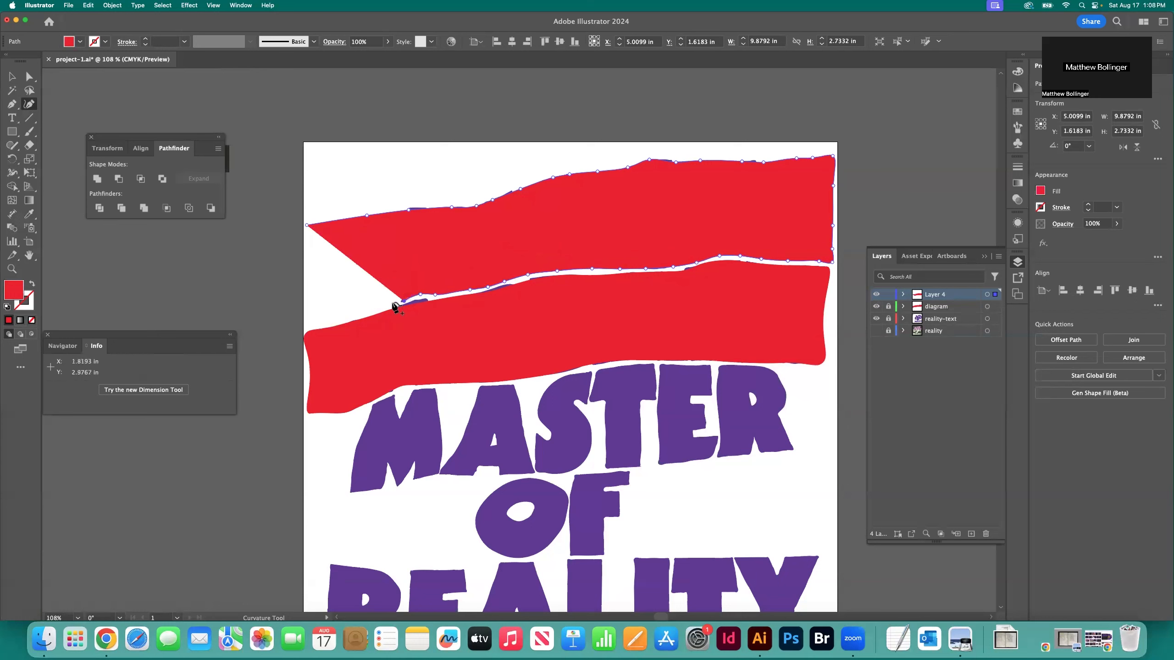
Extend the path to the artboard's left edge, close the red shape over BLACK up its left side, and deselect it
{"action": "left_click", "coordinate": [378, 308]}
{"action": "left_click", "coordinate": [342, 320]}
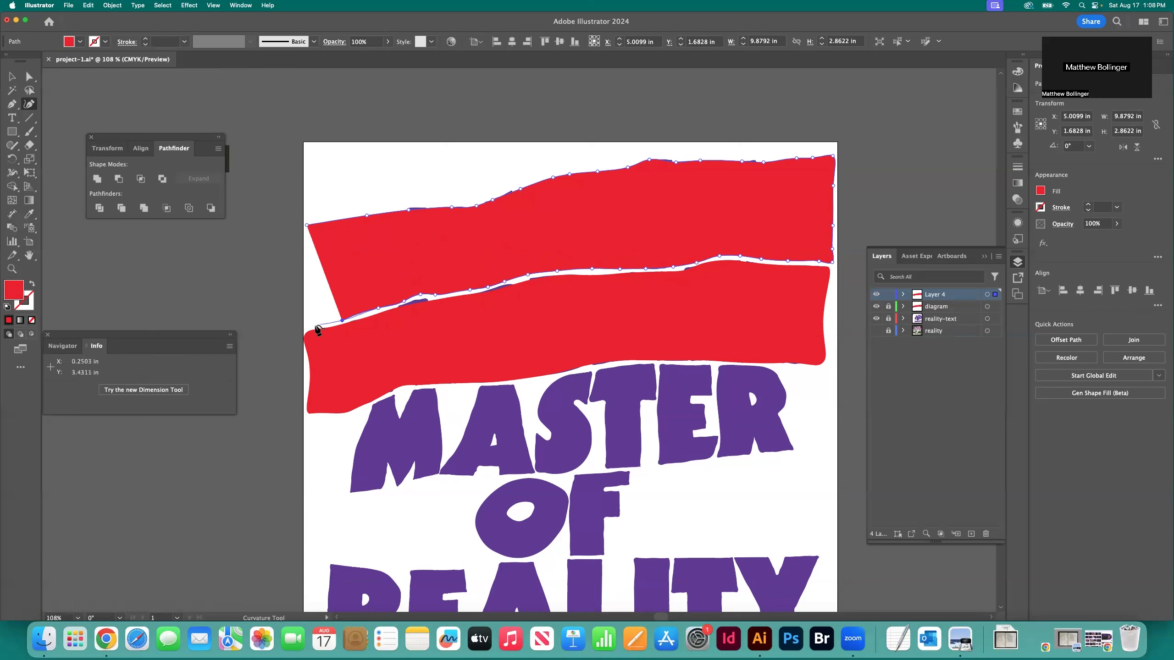
{"action": "left_click", "coordinate": [314, 326]}
{"action": "left_click", "coordinate": [306, 328]}
{"action": "left_click", "coordinate": [309, 286]}
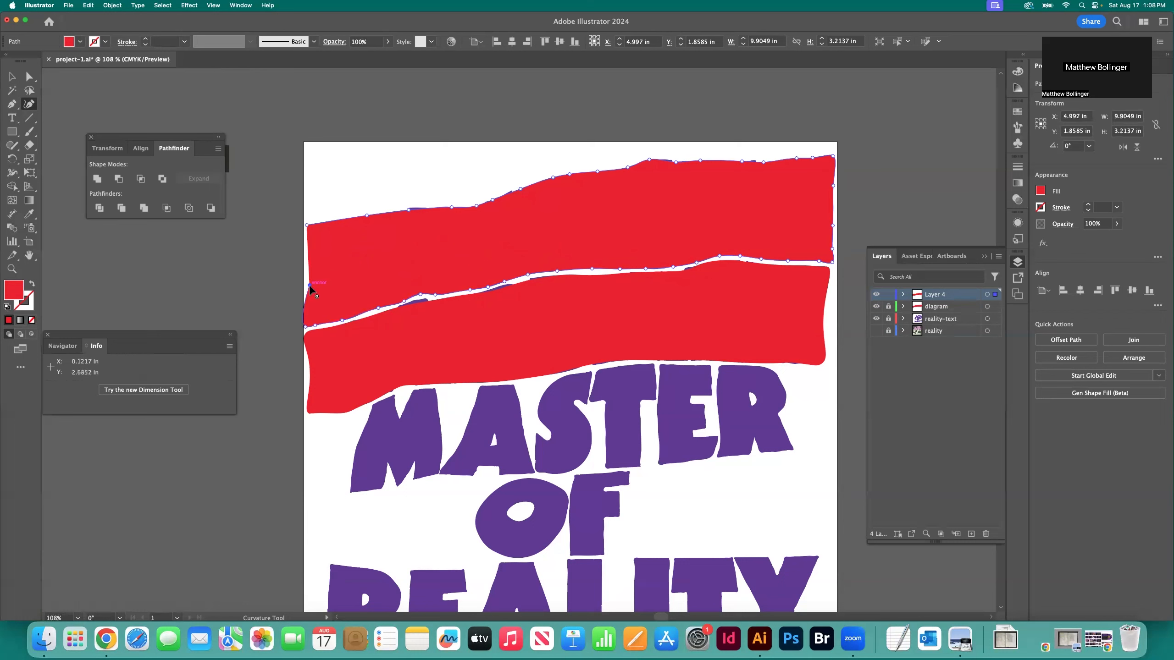
{"action": "left_click", "coordinate": [306, 262]}
{"action": "left_click", "coordinate": [307, 226]}
{"action": "key", "text": "v"}
{"action": "left_click", "coordinate": [426, 195]}
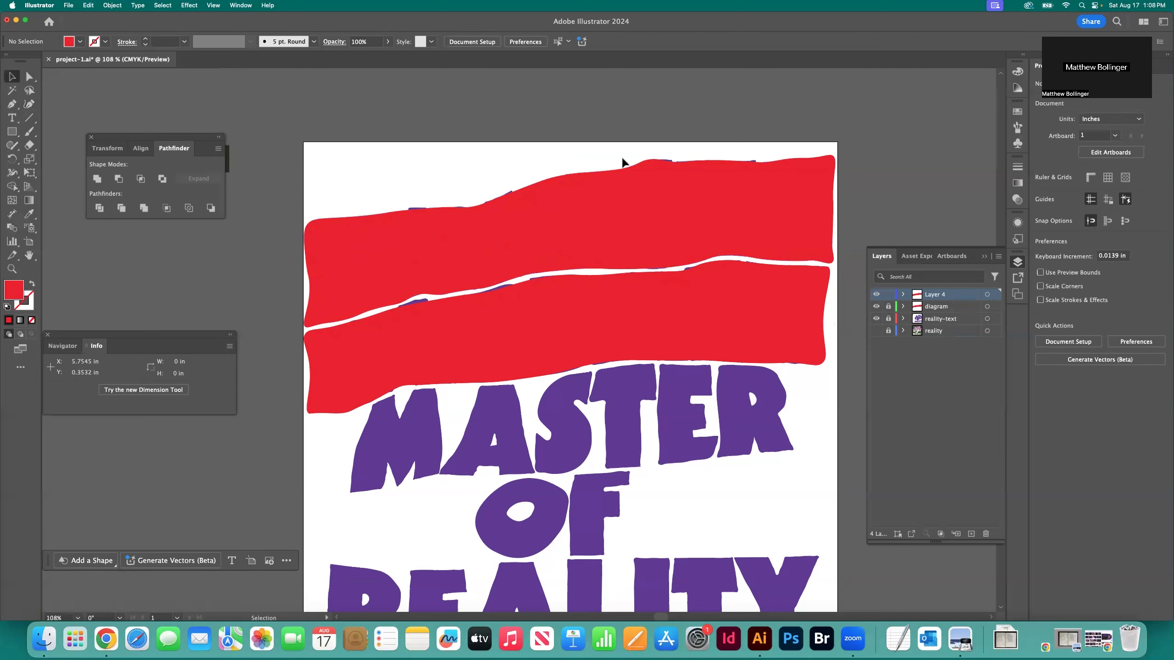
Lock Layer 4 and add a new layer above it
{"action": "scroll", "coordinate": [377, 183], "scroll_direction": "down", "scroll_amount": 5}
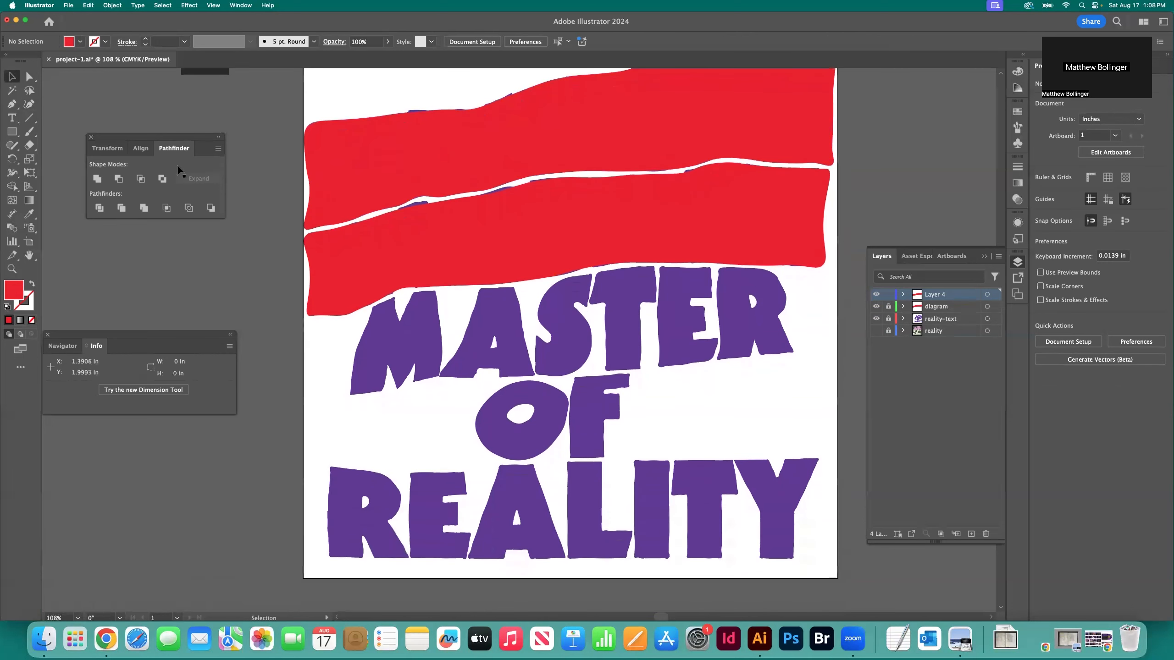
{"action": "left_click", "coordinate": [971, 533]}
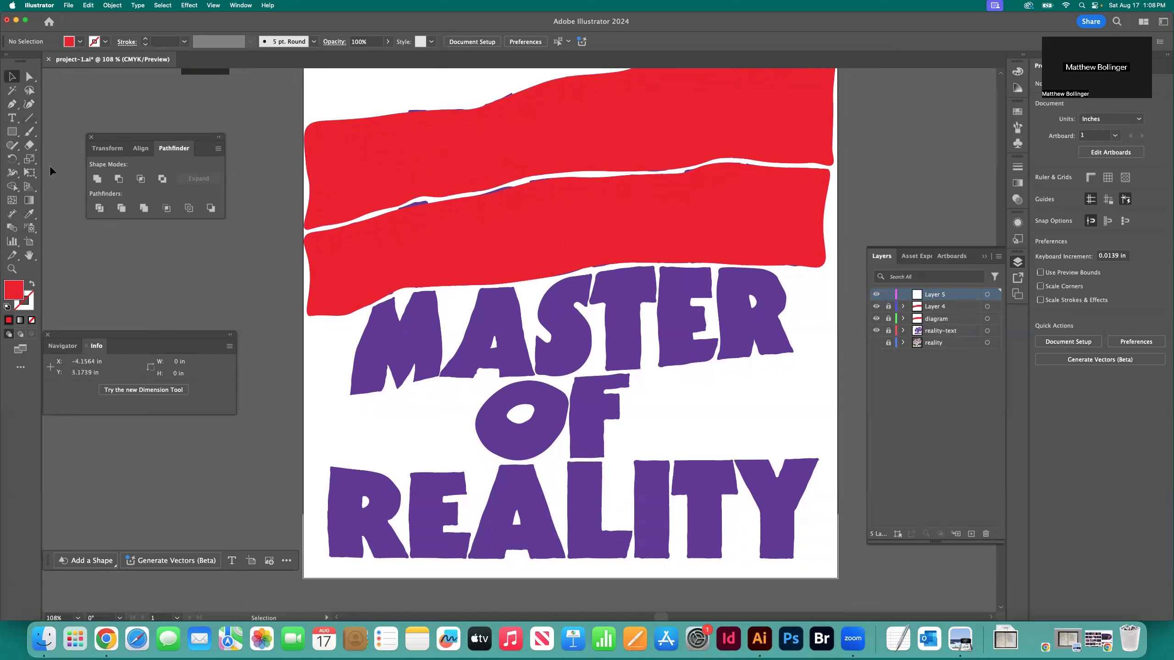
Begin a red Curvature path at the artboard's left edge below the SABBATH shape and trace over MASTER's M and A
{"action": "left_click", "coordinate": [29, 104]}
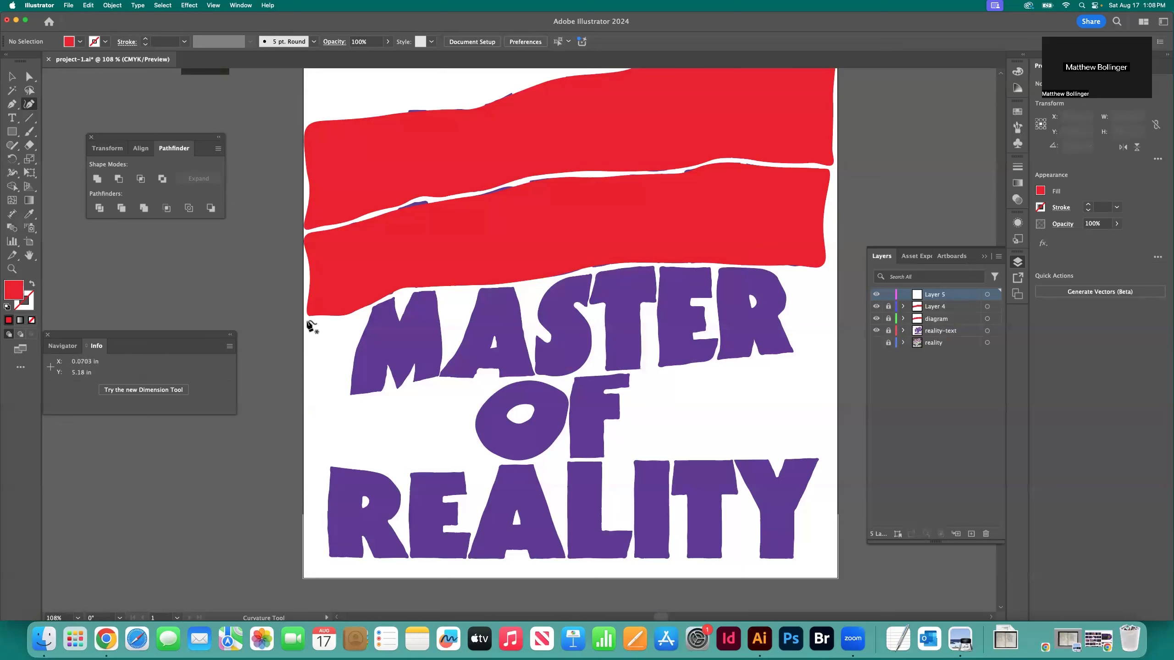
{"action": "left_click", "coordinate": [306, 320]}
{"action": "left_click", "coordinate": [325, 320]}
{"action": "left_click", "coordinate": [354, 318]}
{"action": "left_click", "coordinate": [368, 312]}
{"action": "left_click", "coordinate": [386, 301]}
{"action": "left_click", "coordinate": [404, 294]}
{"action": "left_click", "coordinate": [430, 294]}
{"action": "left_click", "coordinate": [458, 293]}
{"action": "left_click", "coordinate": [498, 290]}
{"action": "left_click", "coordinate": [534, 285]}
Continue the path along the top of MASTER's S, T, E and R to near the artboard's right edge
{"action": "left_click", "coordinate": [576, 280]}
{"action": "left_click", "coordinate": [593, 270]}
{"action": "left_click", "coordinate": [618, 269]}
{"action": "left_click", "coordinate": [660, 268]}
{"action": "left_click", "coordinate": [693, 267]}
{"action": "left_click", "coordinate": [737, 267]}
{"action": "left_click", "coordinate": [772, 273]}
{"action": "left_click", "coordinate": [797, 273]}
{"action": "left_click", "coordinate": [810, 273]}
{"action": "left_click", "coordinate": [826, 272]}
{"action": "left_click", "coordinate": [832, 273]}
Carry the path down beside the artboard's right edge and back leftward underneath MASTER's R and E
{"action": "left_click", "coordinate": [833, 282]}
{"action": "left_click", "coordinate": [832, 316]}
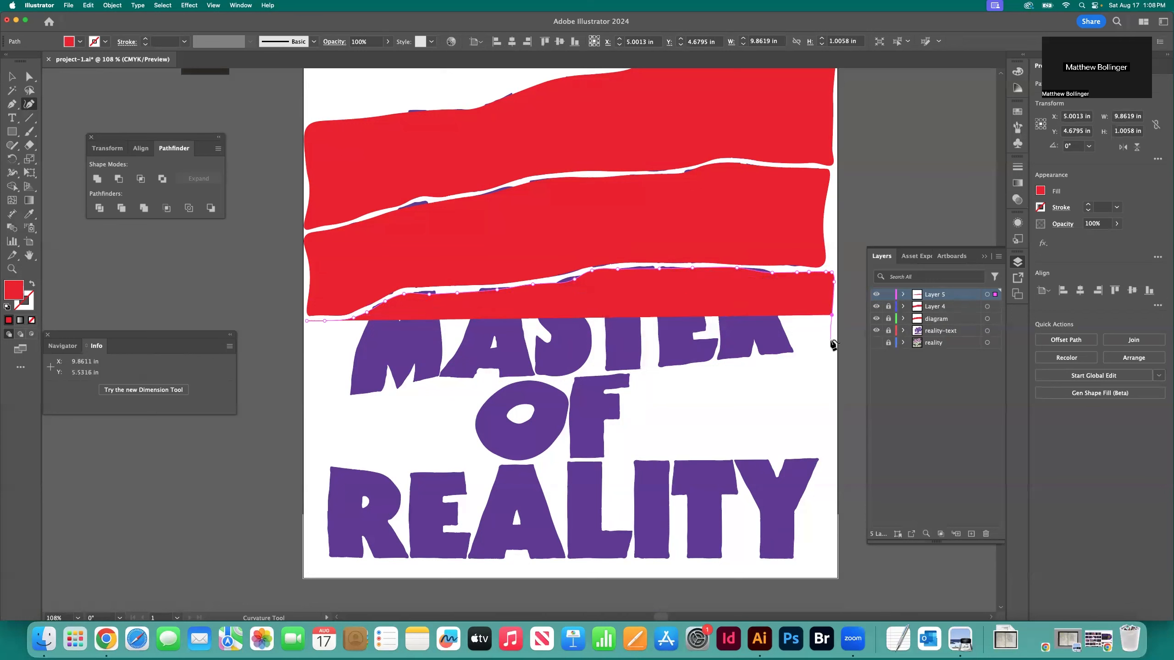
{"action": "left_click", "coordinate": [832, 345]}
{"action": "left_click", "coordinate": [815, 350]}
{"action": "left_click", "coordinate": [787, 353]}
{"action": "left_click", "coordinate": [751, 355]}
{"action": "left_click", "coordinate": [713, 360]}
{"action": "left_click", "coordinate": [680, 363]}
Continue the red Curvature path leftward beneath MASTER's lower edge, from under the E to under the A
{"action": "left_click", "coordinate": [650, 367]}
{"action": "left_click", "coordinate": [625, 370]}
{"action": "left_click", "coordinate": [578, 373]}
{"action": "left_click", "coordinate": [544, 375]}
{"action": "left_click", "coordinate": [522, 377]}
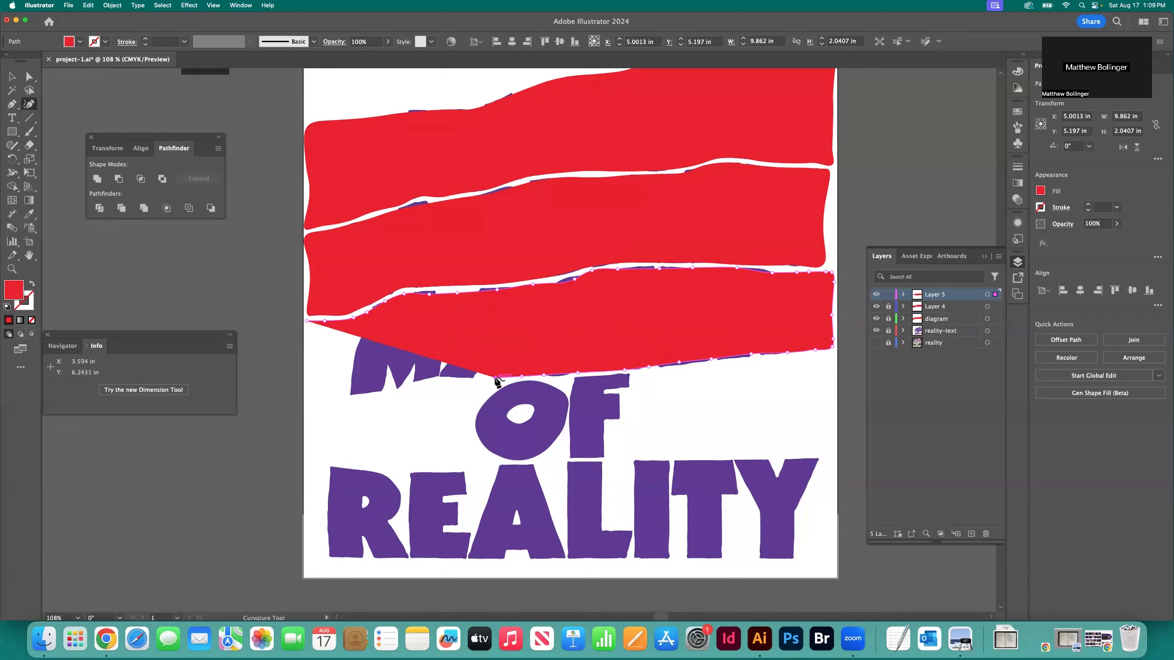
{"action": "left_click", "coordinate": [496, 377]}
Extend the path under MASTER's A and M and out to near the artboard's left edge
{"action": "left_click", "coordinate": [442, 377]}
{"action": "left_click", "coordinate": [425, 379]}
{"action": "left_click", "coordinate": [402, 384]}
{"action": "left_click", "coordinate": [386, 389]}
{"action": "left_click", "coordinate": [367, 393]}
{"action": "left_click", "coordinate": [350, 395]}
{"action": "left_click", "coordinate": [332, 396]}
{"action": "left_click", "coordinate": [308, 397]}
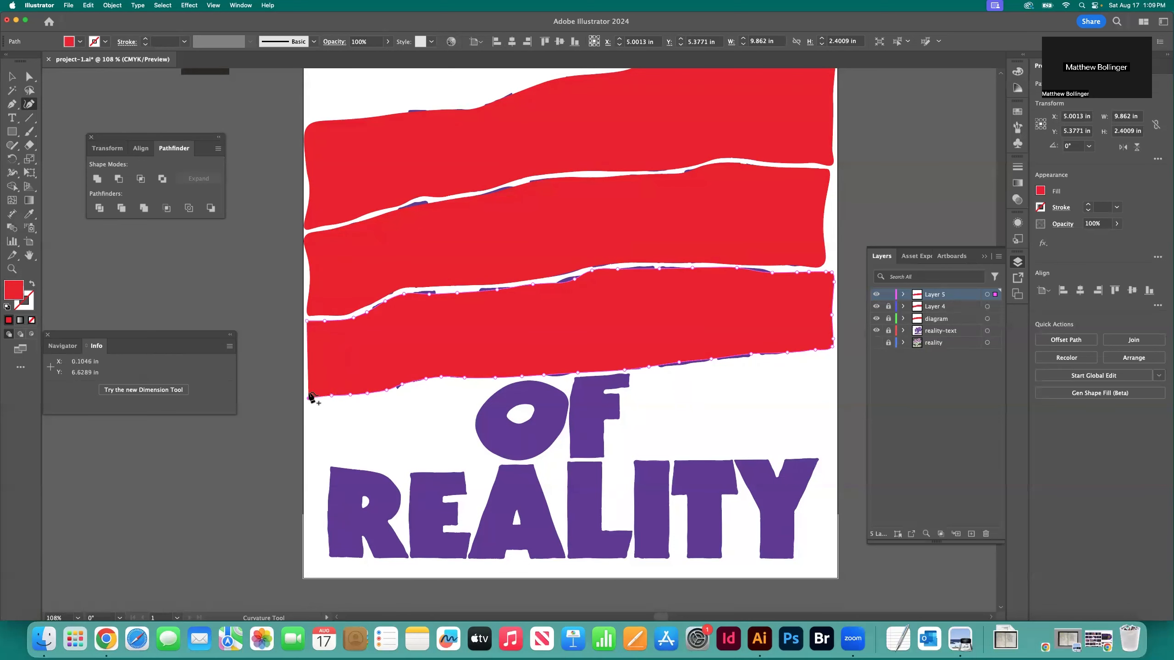
Close the MASTER shape up along the artboard's left side and deselect it
{"action": "left_click", "coordinate": [309, 368]}
{"action": "left_click", "coordinate": [309, 338]}
{"action": "left_click", "coordinate": [307, 321]}
{"action": "left_click", "coordinate": [12, 76]}
{"action": "left_click", "coordinate": [547, 138]}
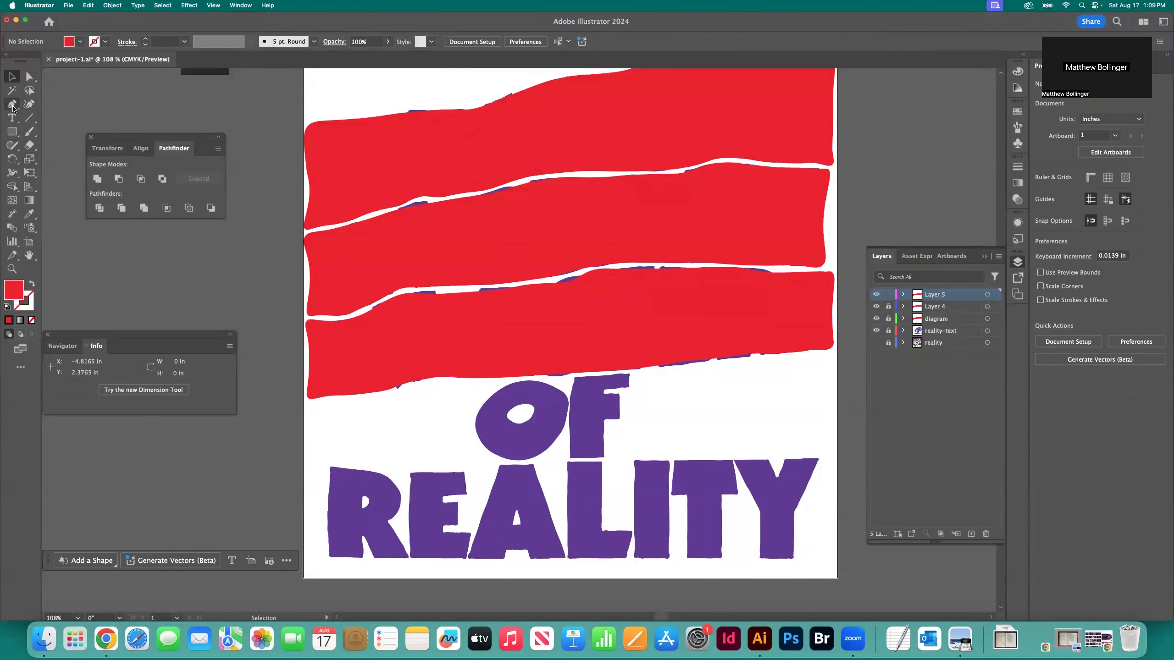
Begin a new red Curvature path at the artboard's left edge below the MASTER shape and trace it to the top of OF's F
{"action": "left_click", "coordinate": [29, 104]}
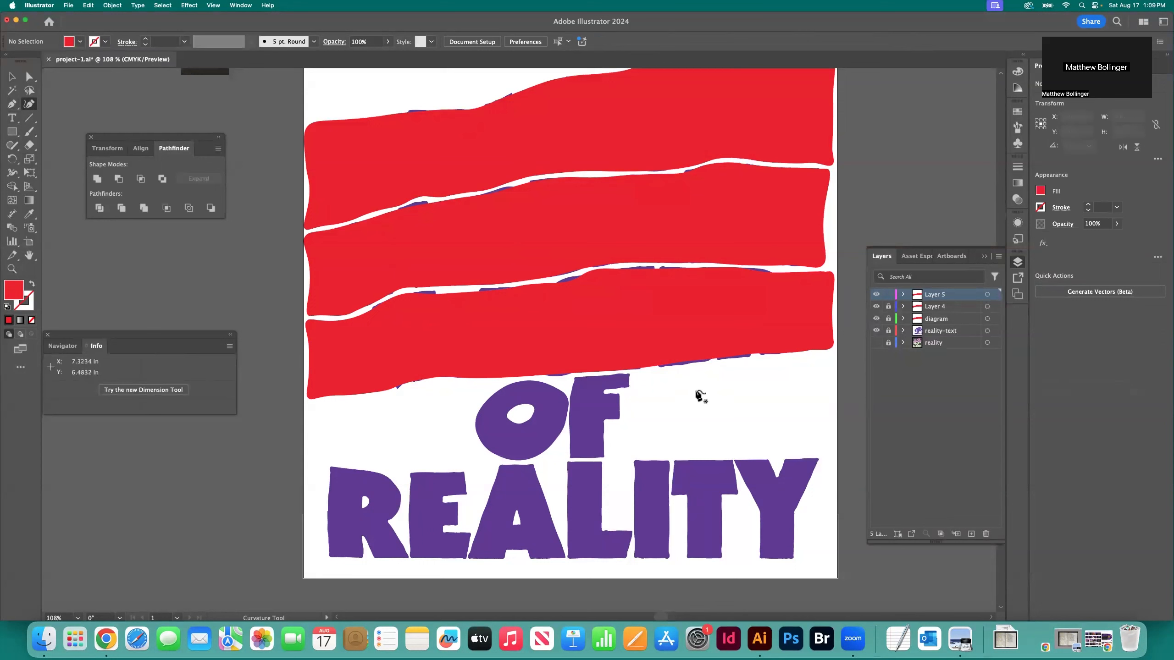
{"action": "left_click", "coordinate": [309, 403]}
{"action": "left_click", "coordinate": [342, 399]}
{"action": "left_click", "coordinate": [362, 398]}
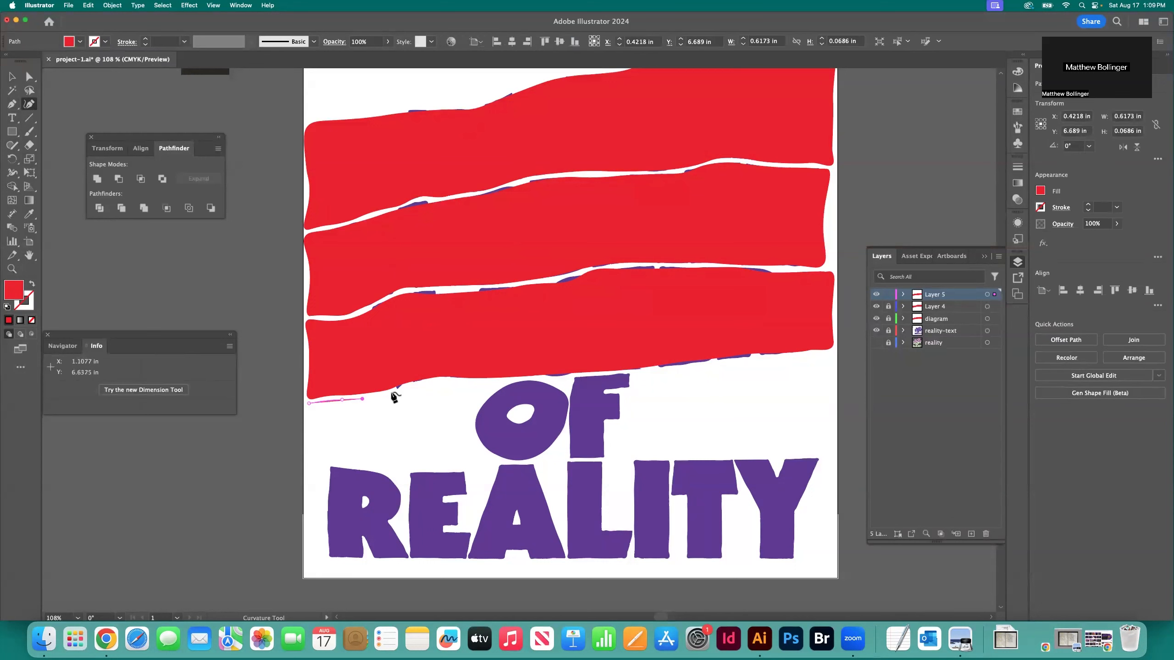
{"action": "left_click", "coordinate": [404, 390]}
{"action": "left_click", "coordinate": [432, 384]}
{"action": "left_click", "coordinate": [466, 383]}
{"action": "left_click", "coordinate": [504, 383]}
{"action": "left_click", "coordinate": [537, 382]}
{"action": "left_click", "coordinate": [588, 379]}
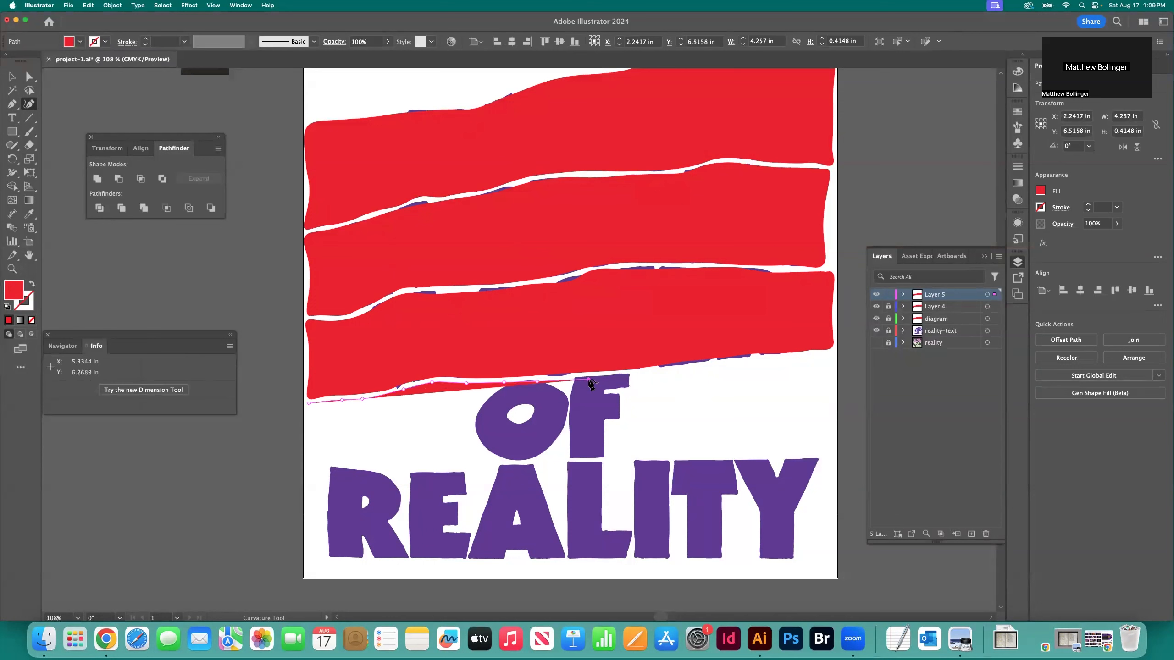
Extend the OF path along the MASTER shape's lower edge to near the artboard's right edge
{"action": "left_click", "coordinate": [635, 376]}
{"action": "left_click", "coordinate": [695, 367]}
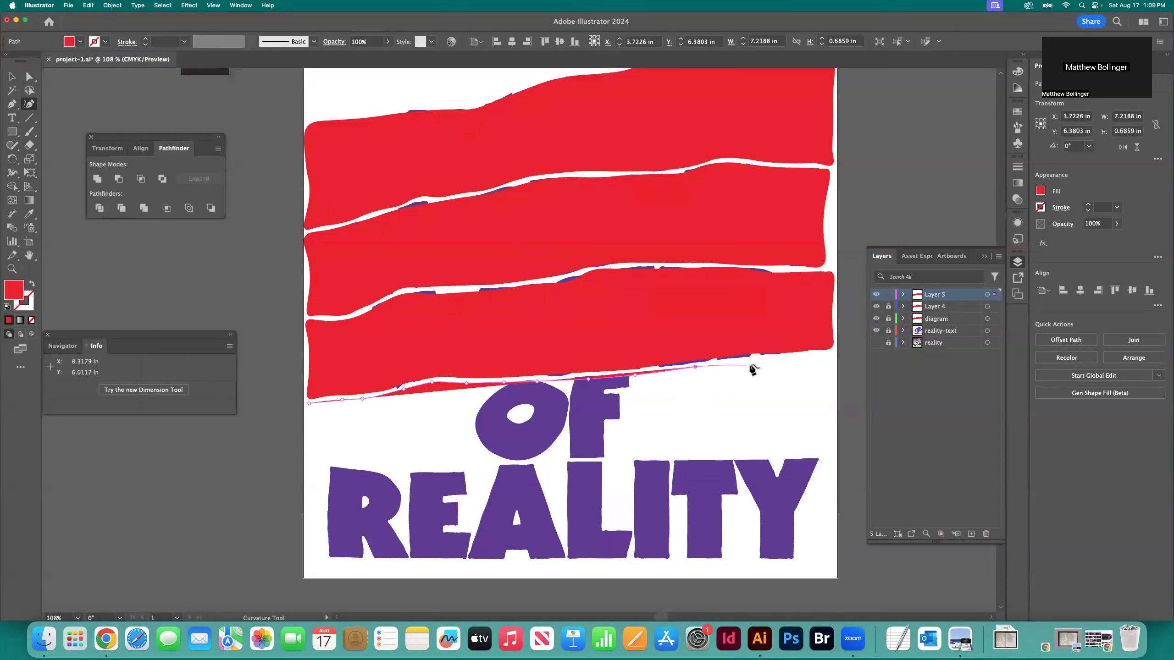
{"action": "left_click", "coordinate": [754, 360]}
{"action": "left_click", "coordinate": [789, 359]}
{"action": "left_click", "coordinate": [810, 357]}
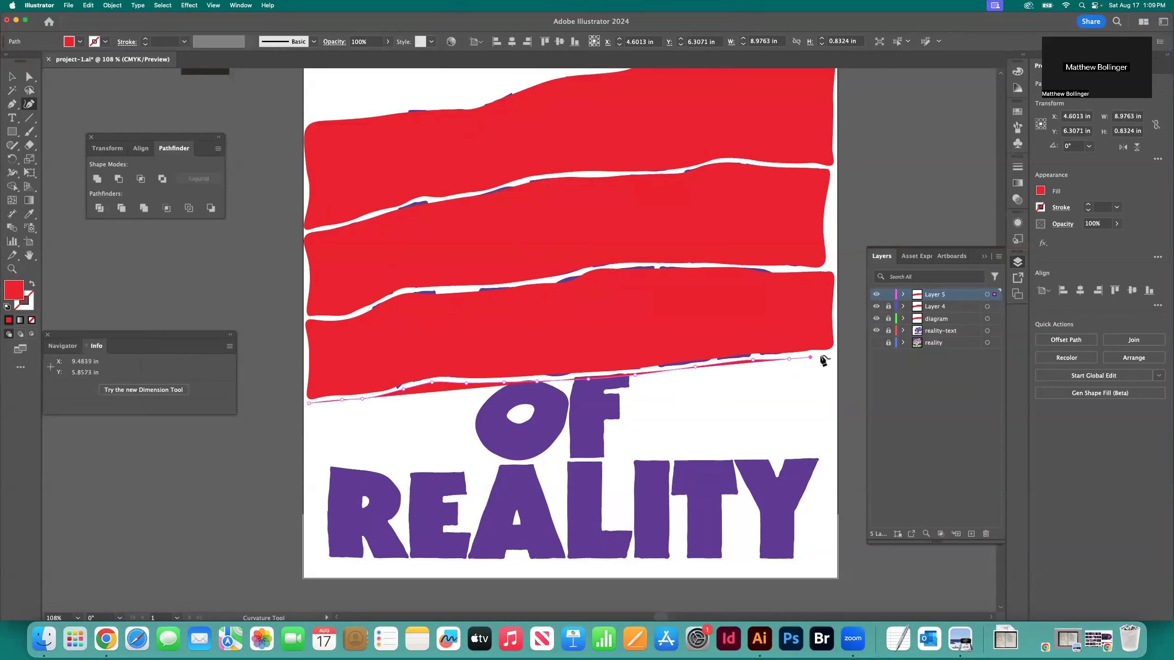
{"action": "left_click", "coordinate": [830, 356]}
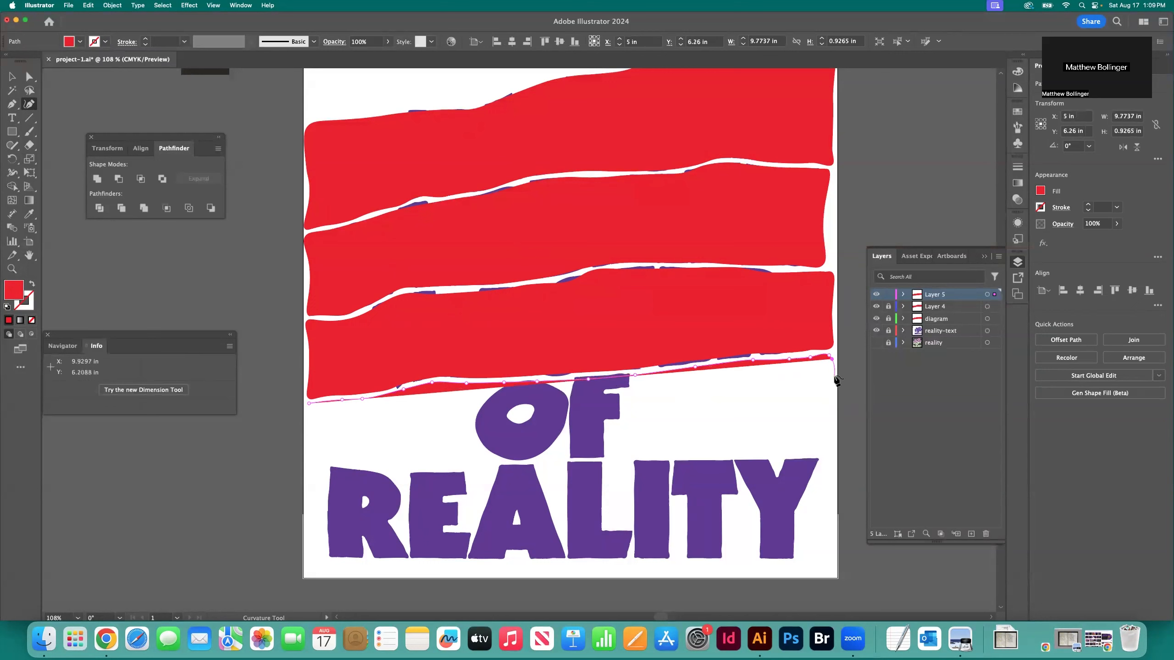
Carry the OF path down beside the artboard's right edge and round the corner just above REALITY's Y
{"action": "left_click", "coordinate": [834, 376]}
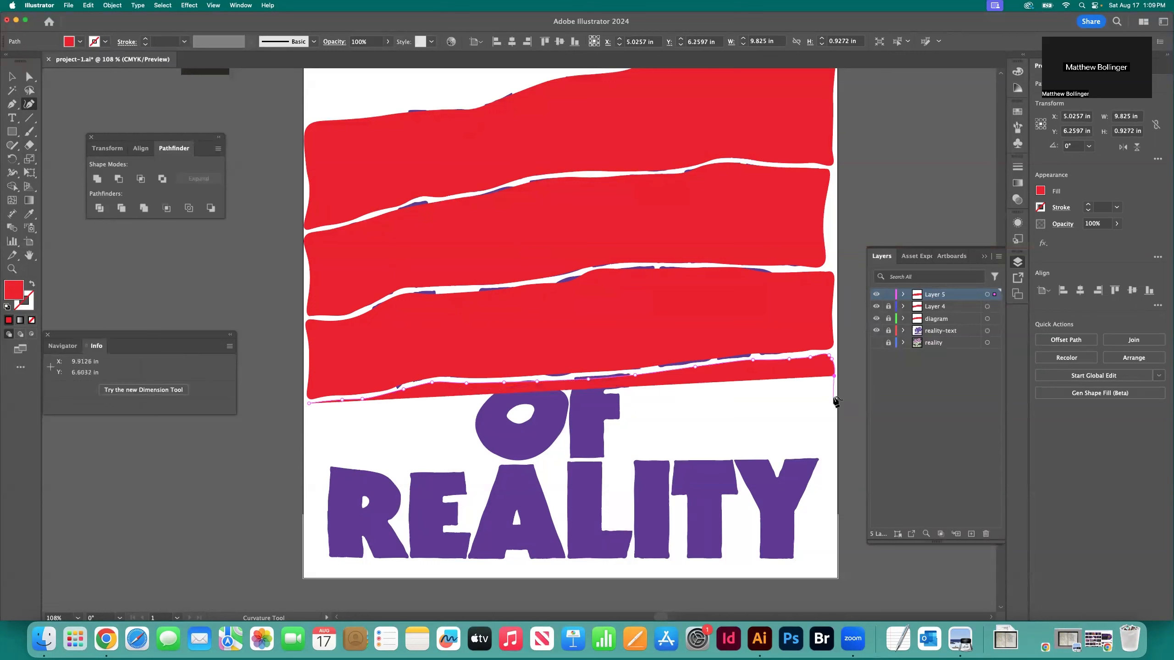
{"action": "left_click", "coordinate": [833, 398]}
{"action": "left_click", "coordinate": [834, 414]}
{"action": "left_click", "coordinate": [833, 430]}
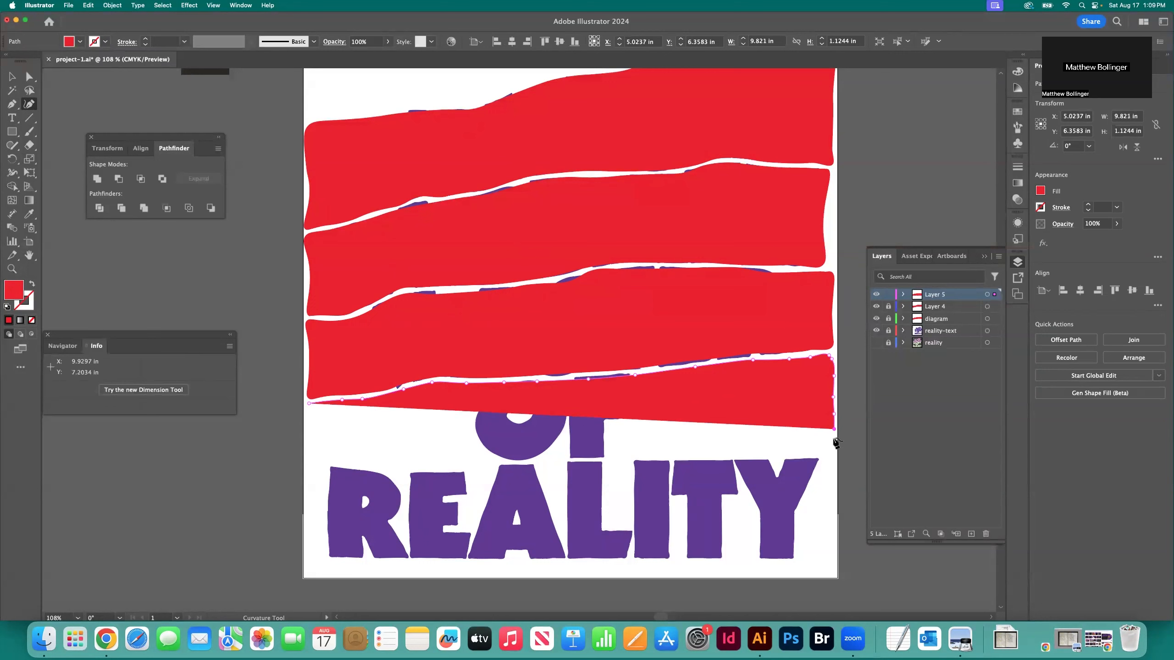
{"action": "left_click", "coordinate": [834, 446]}
{"action": "left_click", "coordinate": [831, 454]}
{"action": "left_click", "coordinate": [822, 455]}
Trace the OF path leftward along the top of REALITY's Y, T, I and L, beneath the F
{"action": "left_click", "coordinate": [797, 454]}
{"action": "left_click", "coordinate": [786, 456]}
{"action": "left_click", "coordinate": [750, 457]}
{"action": "left_click", "coordinate": [720, 458]}
{"action": "left_click", "coordinate": [682, 457]}
{"action": "left_click", "coordinate": [652, 457]}
{"action": "left_click", "coordinate": [612, 458]}
{"action": "left_click", "coordinate": [600, 459]}
{"action": "left_click", "coordinate": [571, 458]}
Continue the OF path leftward above REALITY's A, E and R to near the artboard's left edge
{"action": "left_click", "coordinate": [540, 457]}
{"action": "left_click", "coordinate": [512, 460]}
{"action": "left_click", "coordinate": [471, 461]}
{"action": "left_click", "coordinate": [416, 461]}
{"action": "left_click", "coordinate": [383, 461]}
{"action": "left_click", "coordinate": [355, 461]}
{"action": "left_click", "coordinate": [337, 461]}
{"action": "left_click", "coordinate": [325, 460]}
{"action": "left_click", "coordinate": [311, 461]}
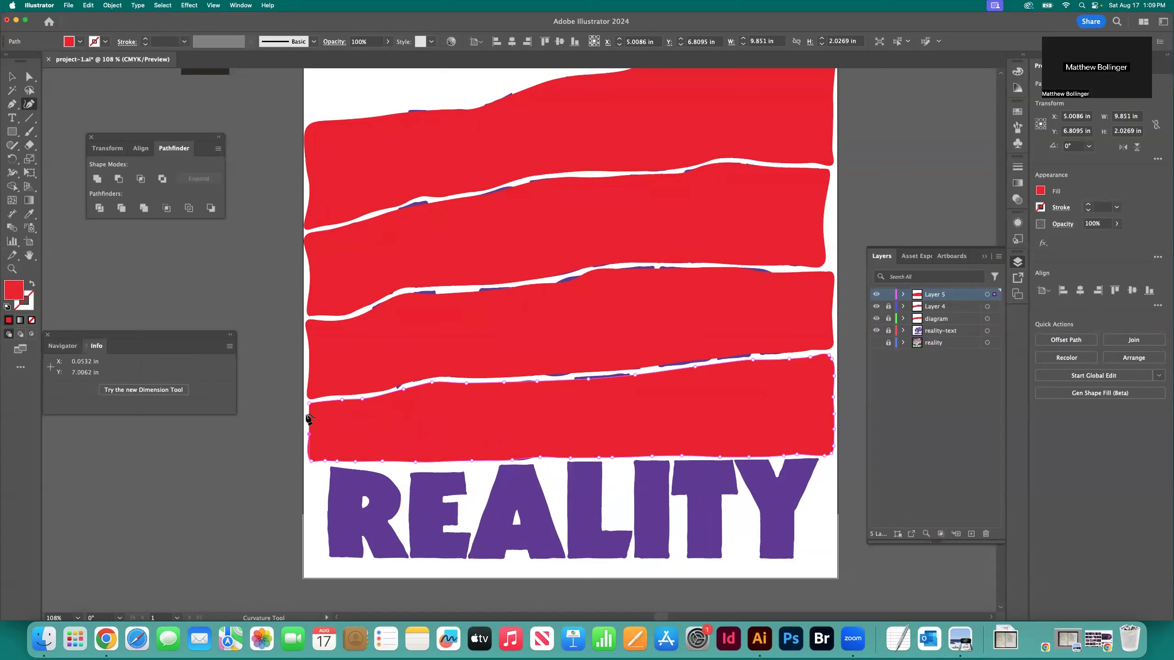
Close the OF shape up along the artboard's left side and deselect it
{"action": "left_click", "coordinate": [308, 413]}
{"action": "left_click", "coordinate": [309, 403]}
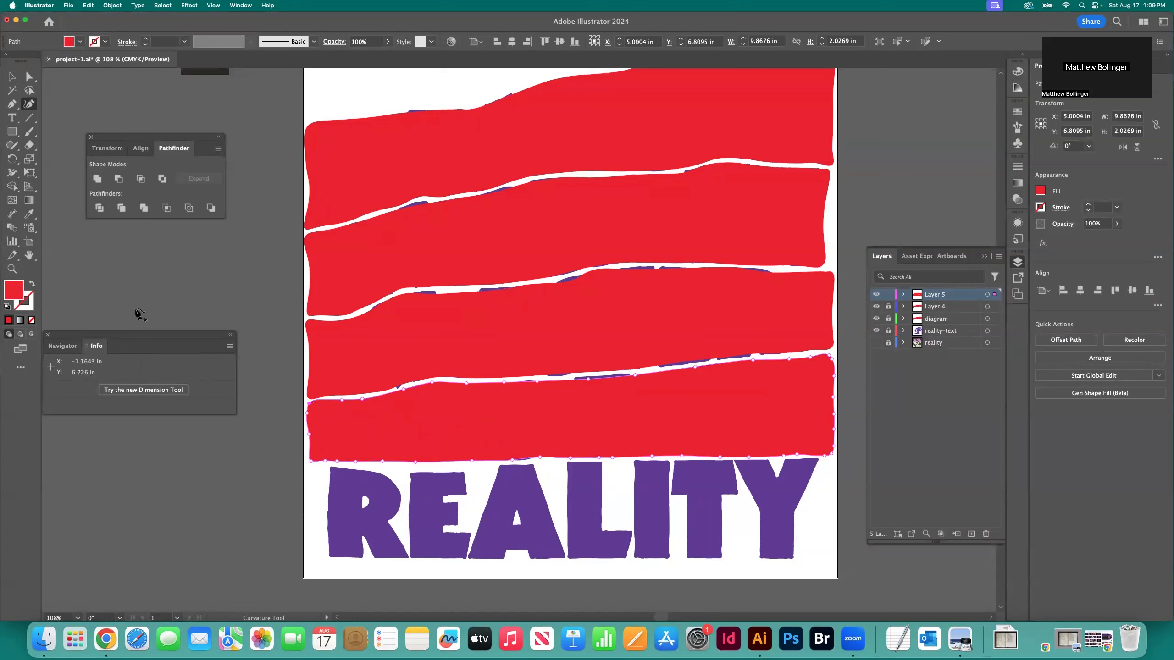
{"action": "left_click", "coordinate": [9, 79]}
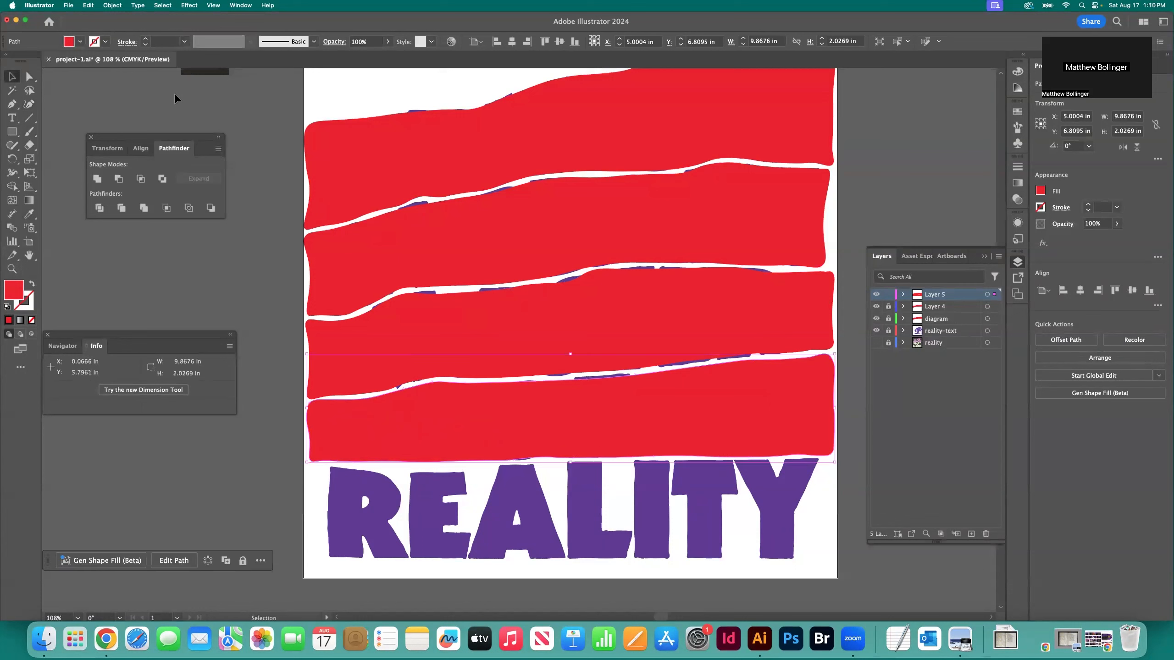
{"action": "left_click", "coordinate": [177, 94]}
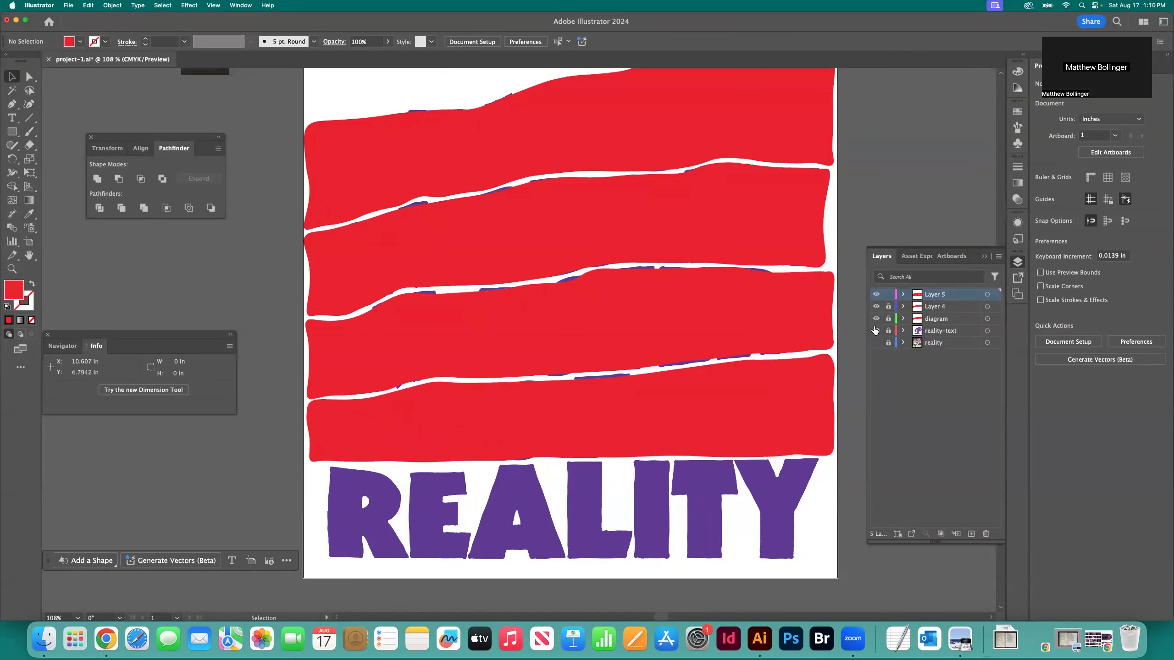
Begin a red Curvature path below the OF shape at the artboard's left edge and carry it down and under REALITY's R
{"action": "left_click", "coordinate": [29, 104]}
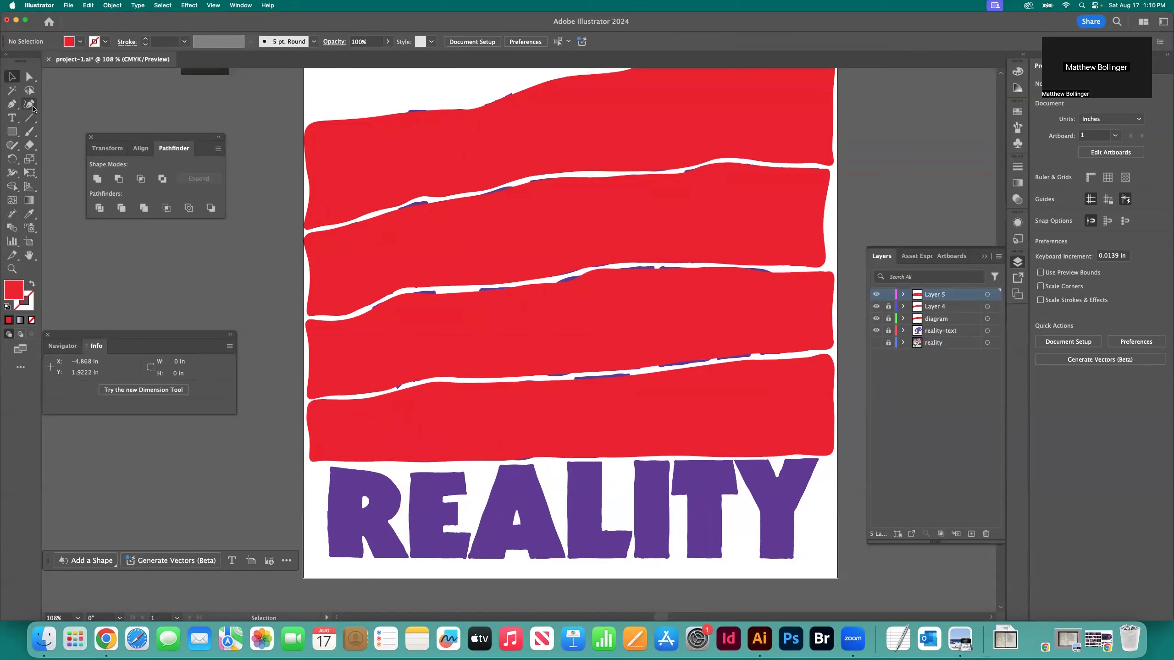
{"action": "left_click", "coordinate": [310, 465]}
{"action": "left_click", "coordinate": [311, 493]}
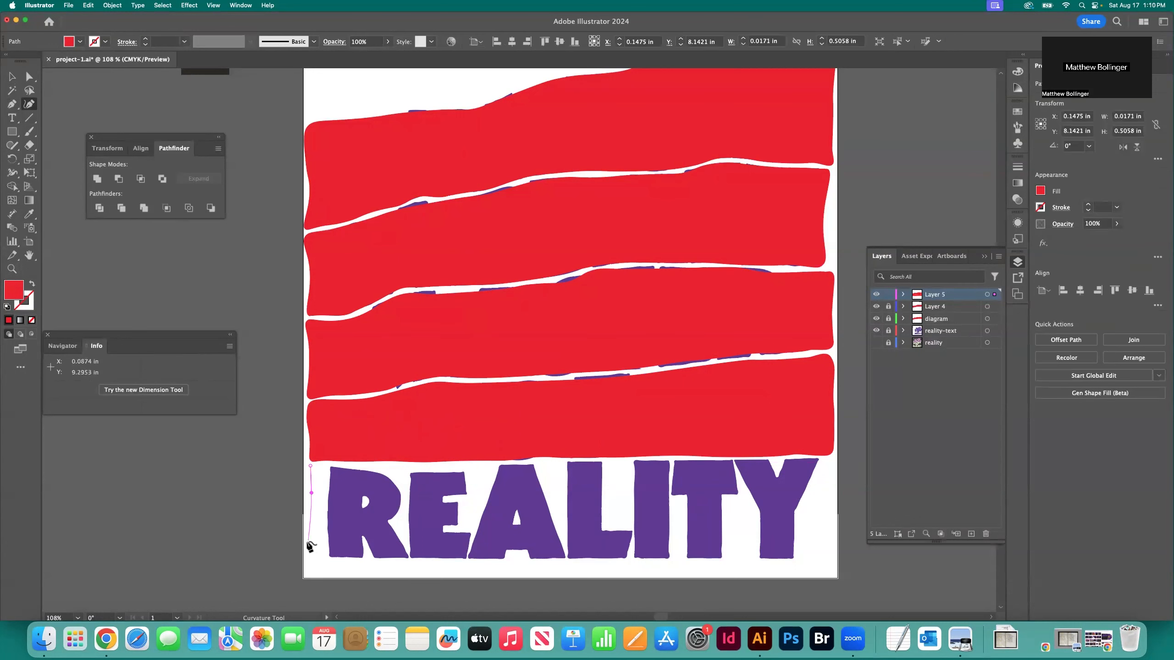
{"action": "left_click", "coordinate": [307, 541]}
{"action": "left_click", "coordinate": [310, 554]}
{"action": "left_click", "coordinate": [329, 554]}
{"action": "left_click", "coordinate": [380, 558]}
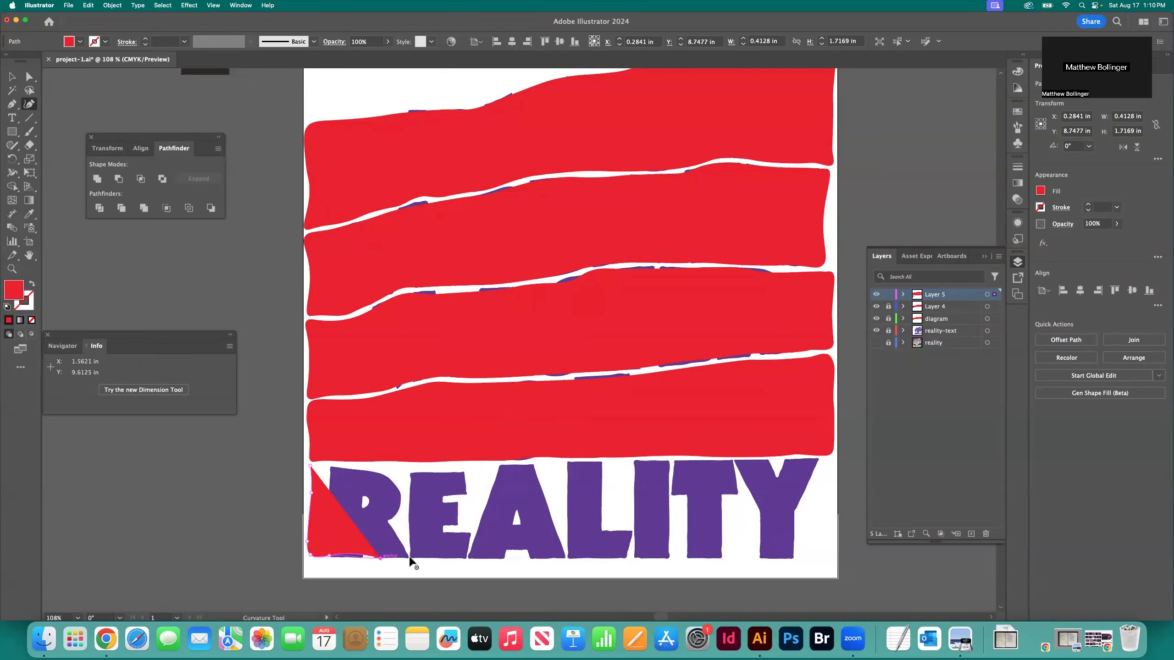
Trace the path along REALITY's baseline from the first A to near the artboard's right edge
{"action": "left_click", "coordinate": [479, 559]}
{"action": "left_click", "coordinate": [547, 558]}
{"action": "left_click", "coordinate": [662, 558]}
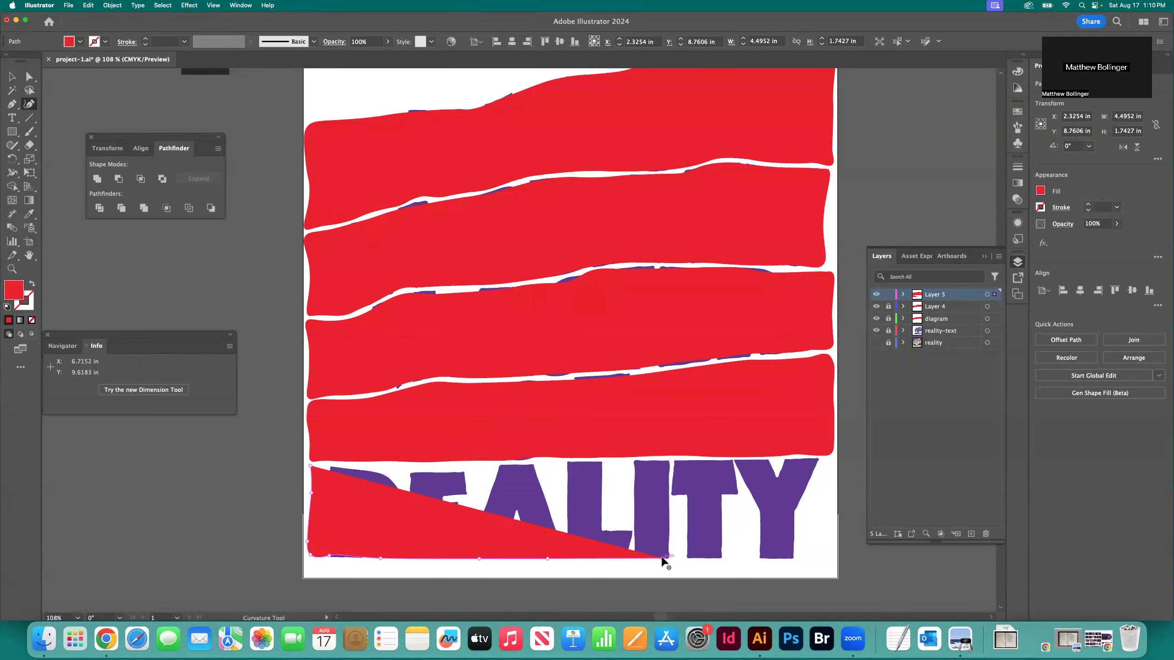
{"action": "left_click", "coordinate": [744, 557]}
{"action": "left_click", "coordinate": [786, 558]}
{"action": "left_click", "coordinate": [801, 559]}
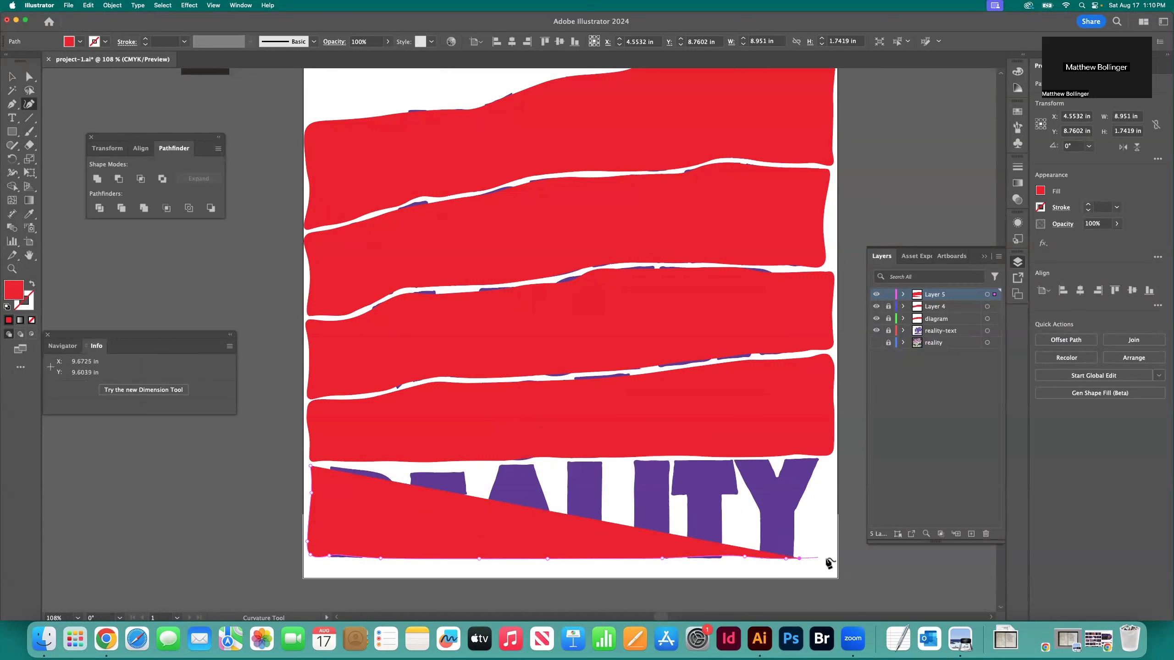
{"action": "left_click", "coordinate": [833, 559]}
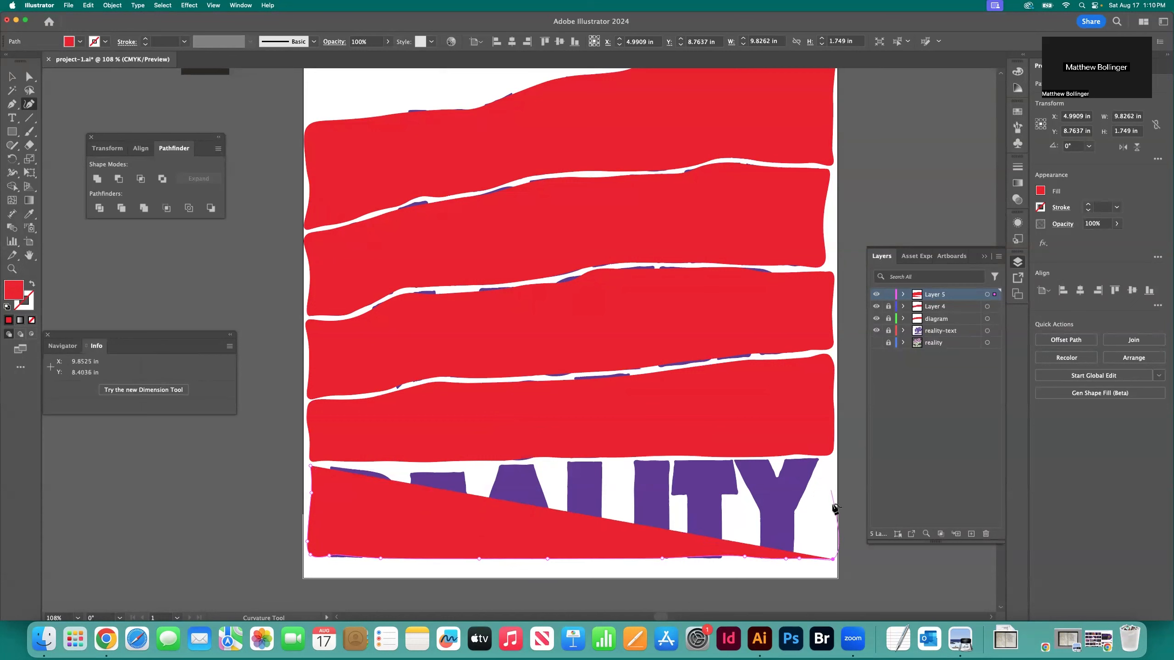
Carry the REALITY path up beside the artboard's right edge and back leftward over the Y, T, I and L
{"action": "left_click", "coordinate": [833, 532]}
{"action": "left_click", "coordinate": [832, 483]}
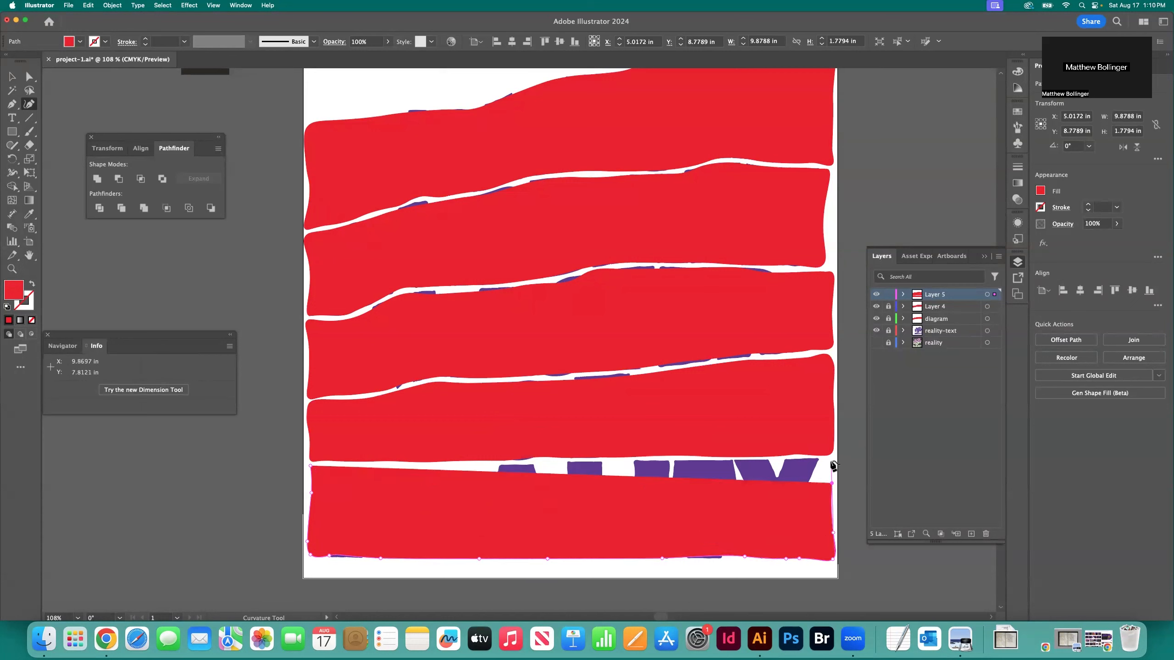
{"action": "left_click", "coordinate": [820, 461]}
{"action": "left_click", "coordinate": [706, 463]}
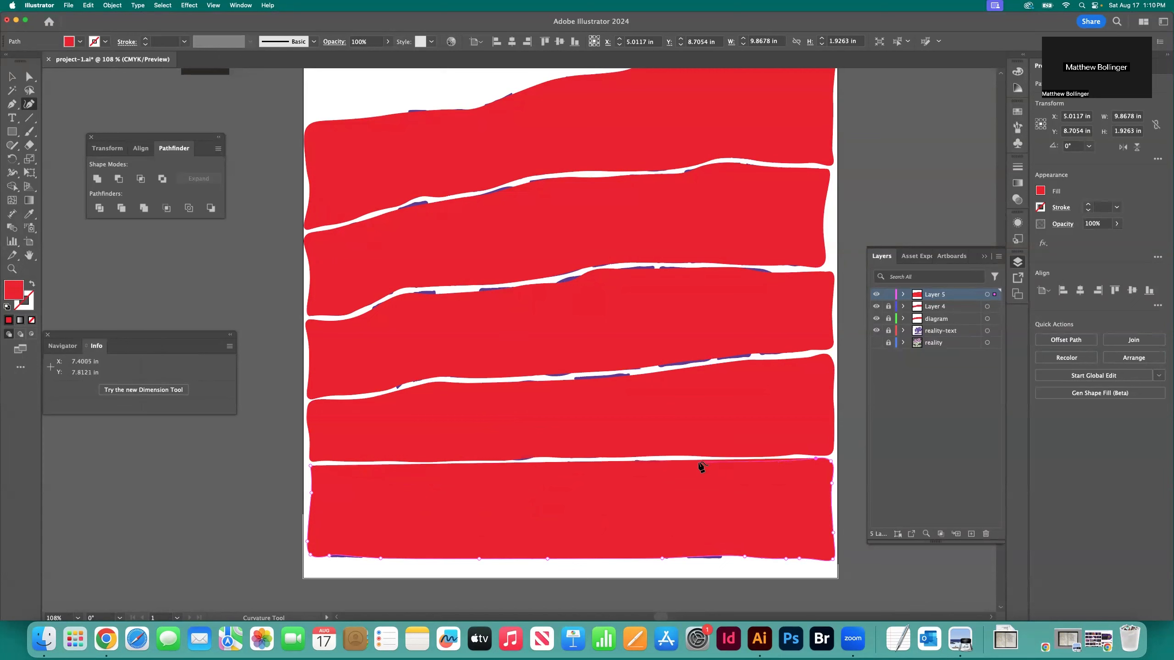
{"action": "left_click", "coordinate": [672, 461]}
{"action": "left_click", "coordinate": [606, 462]}
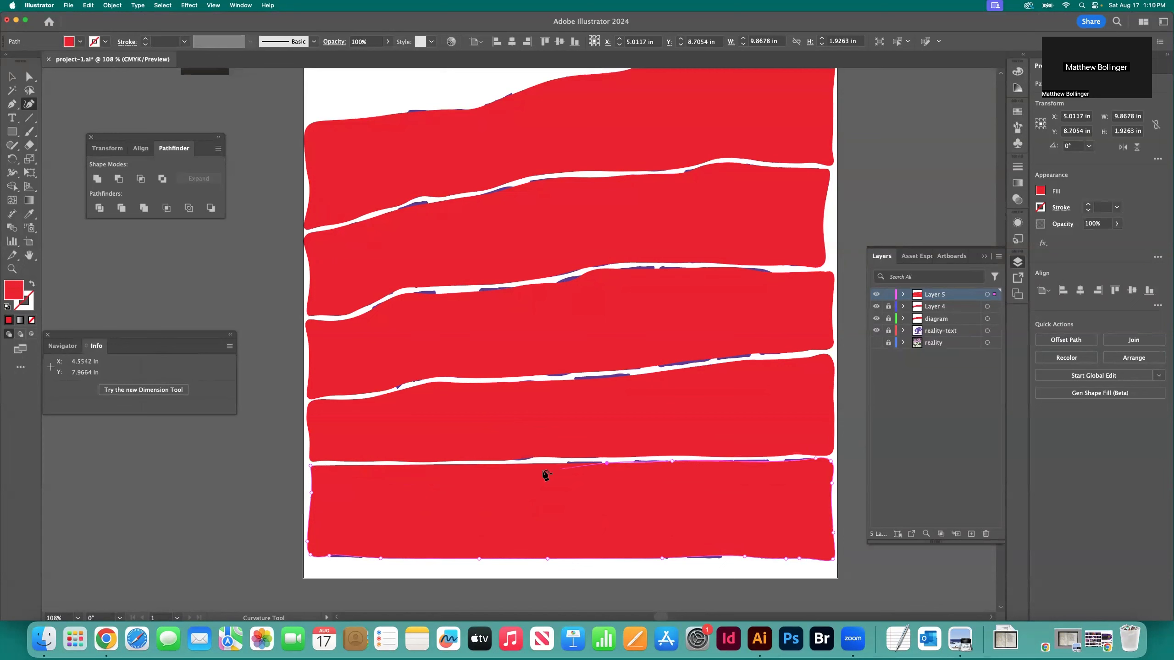
Finish the REALITY shape's upper edge over the A, E and R to its starting corner and deselect it
{"action": "left_click", "coordinate": [530, 463]}
{"action": "left_click", "coordinate": [465, 467]}
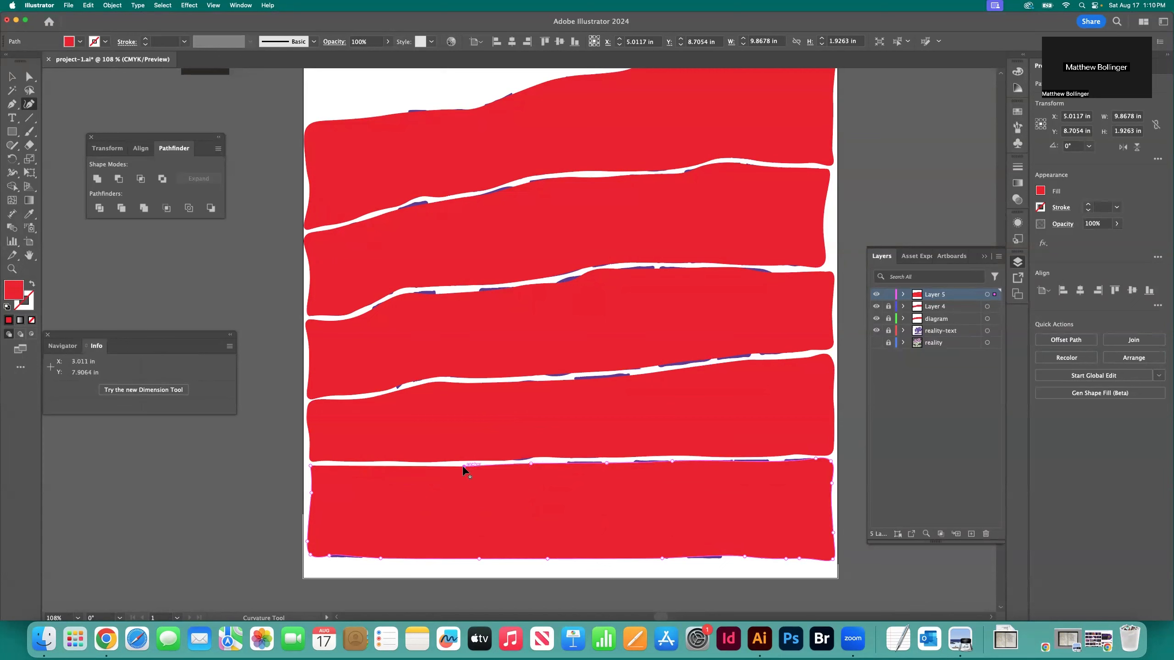
{"action": "left_click", "coordinate": [417, 468]}
{"action": "left_click", "coordinate": [364, 467]}
{"action": "left_click", "coordinate": [328, 466]}
{"action": "left_click", "coordinate": [313, 468]}
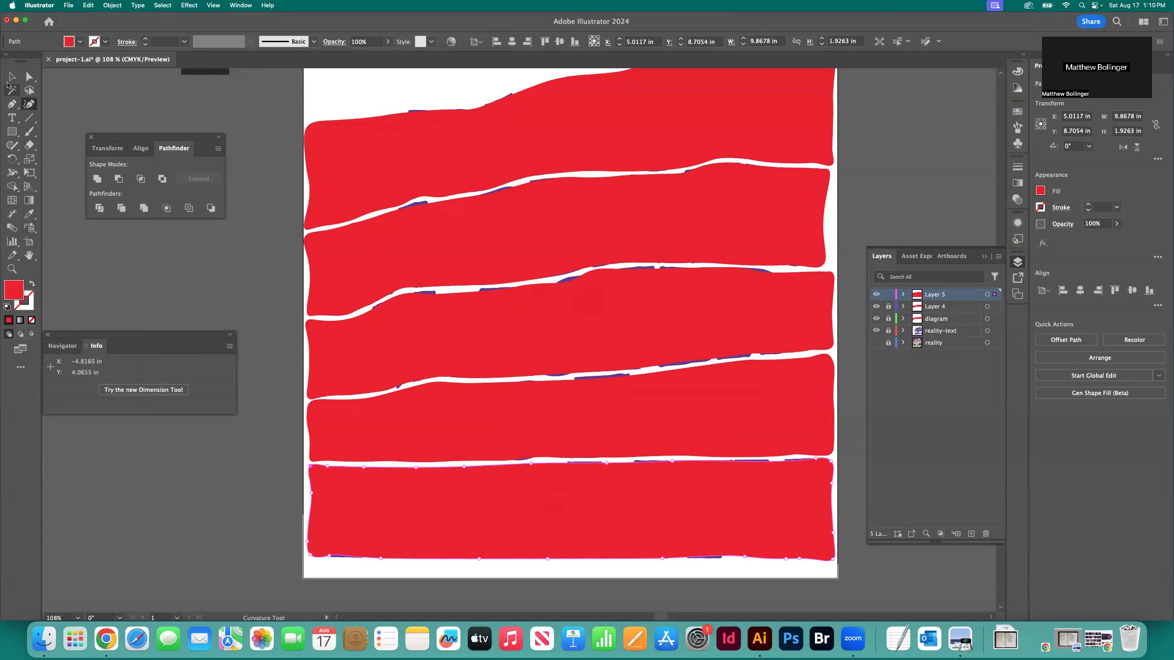
{"action": "left_click", "coordinate": [12, 76]}
{"action": "left_click", "coordinate": [278, 199]}
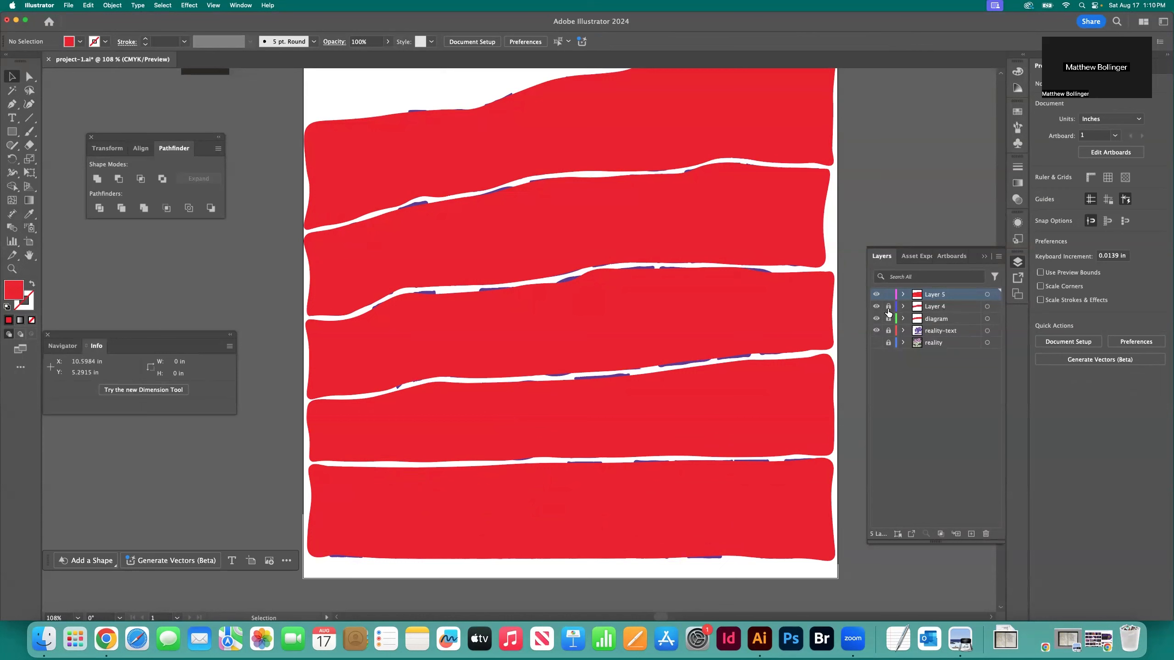
Unlock Layer 4, select red shapes on Layer 4 and Layer 5 together, and clear the selection
{"action": "left_click", "coordinate": [816, 425]}
{"action": "left_click", "coordinate": [801, 139], "text": "shift"}
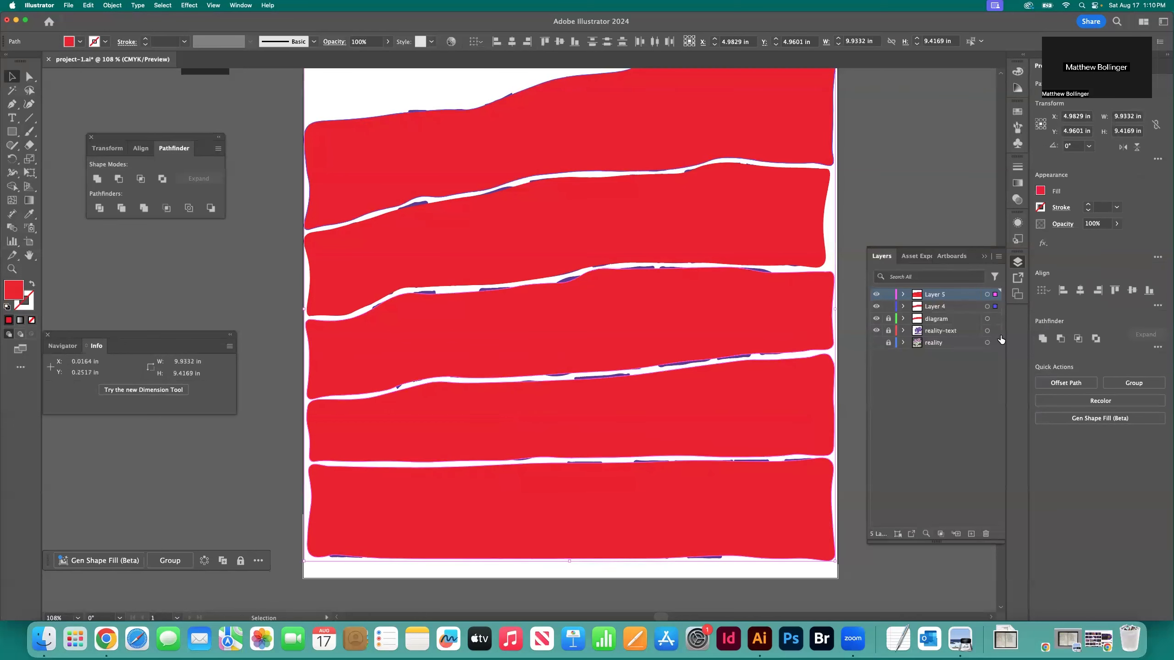
{"action": "left_click", "coordinate": [868, 205]}
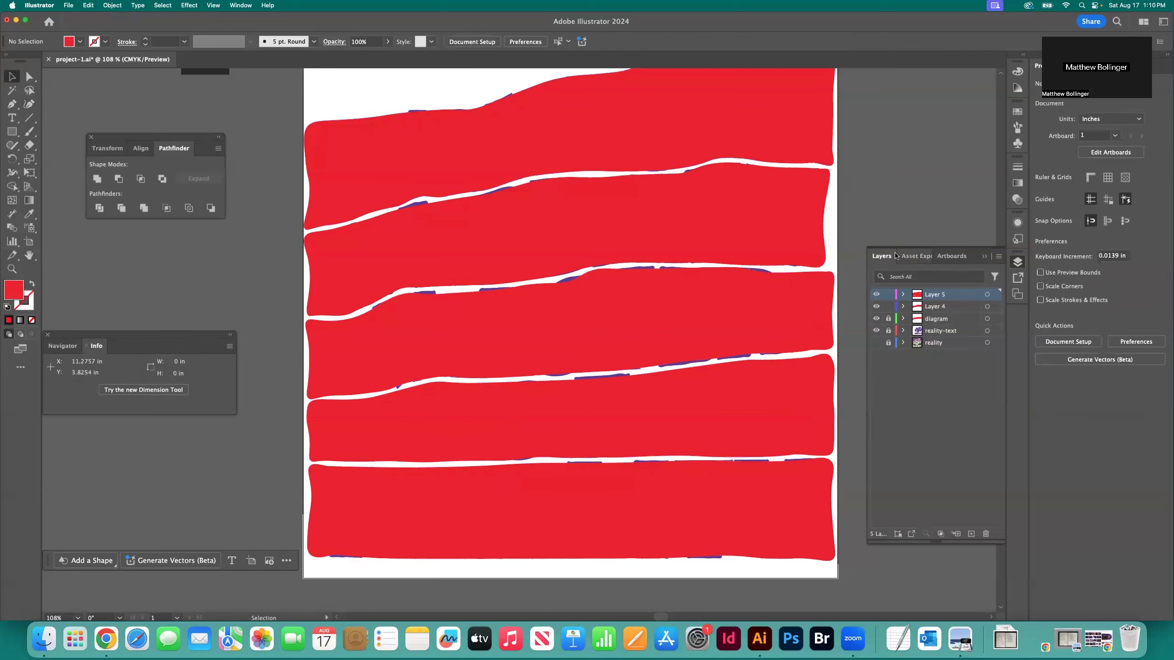
{"action": "scroll", "coordinate": [648, 225], "scroll_direction": "right", "scroll_amount": 3}
{"action": "scroll", "coordinate": [648, 225], "scroll_direction": "up", "scroll_amount": 2}
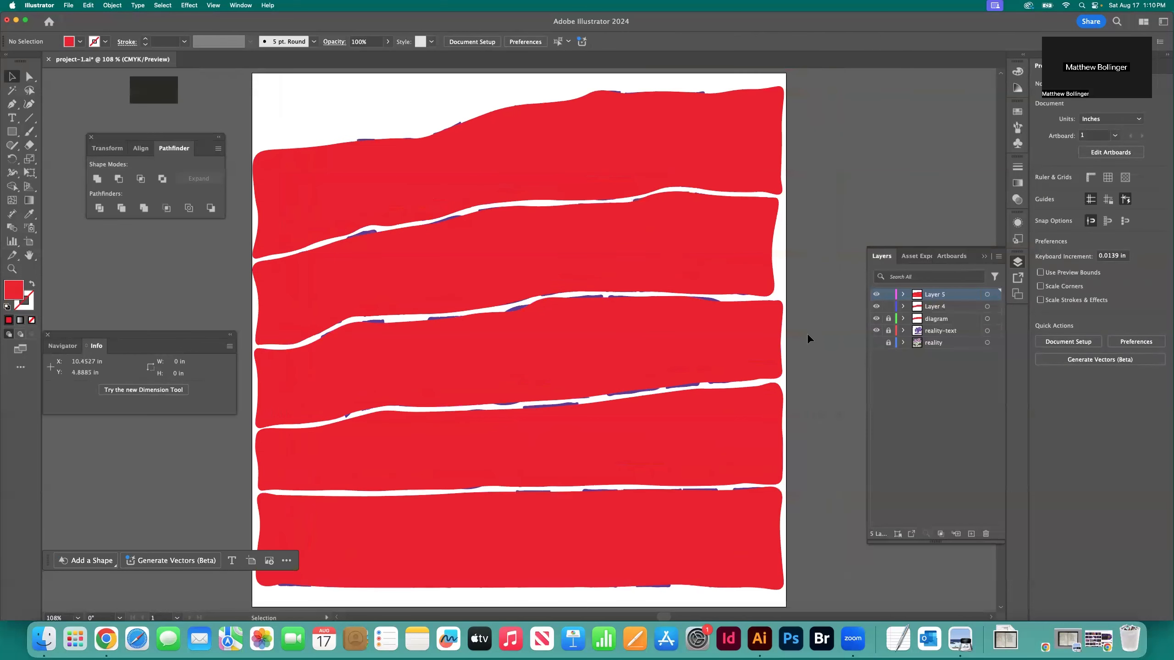
Select the REALITY, OF and MASTER shapes in turn to check which layer each is on, and deselect
{"action": "left_click", "coordinate": [757, 514]}
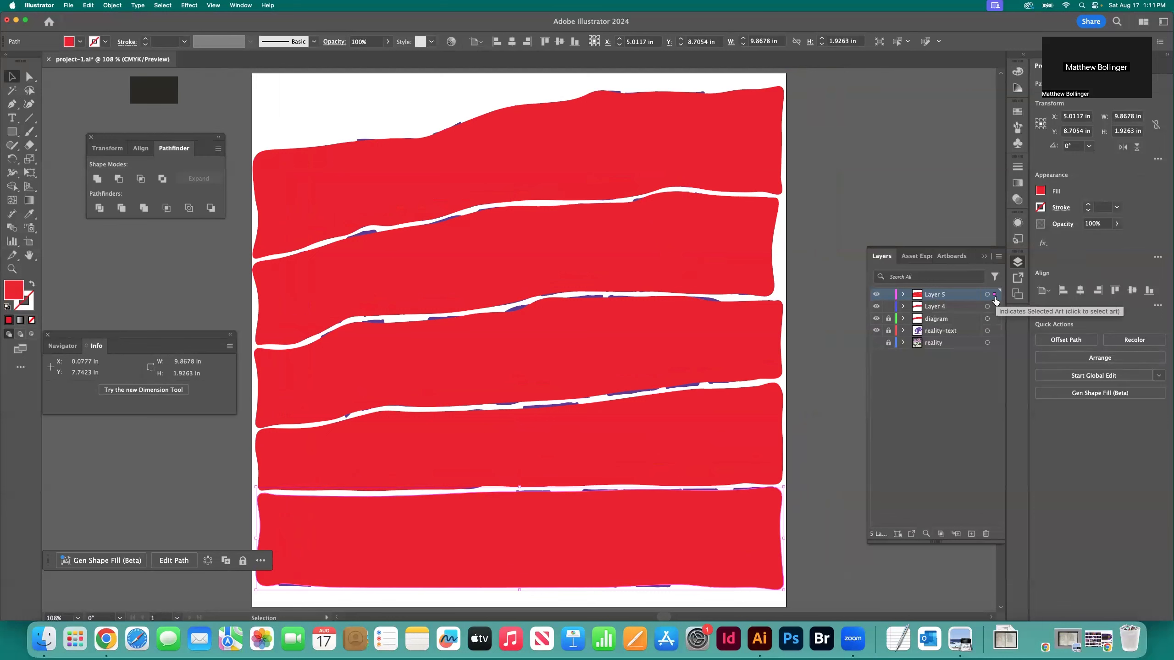
{"action": "left_click", "coordinate": [766, 422]}
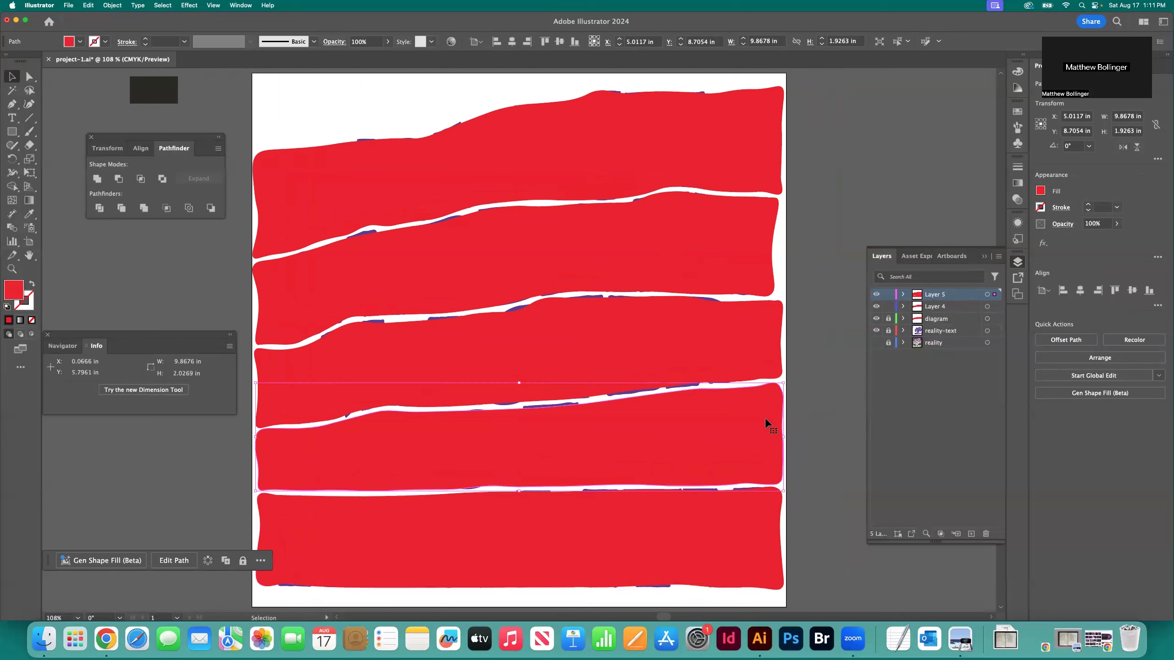
{"action": "left_click", "coordinate": [767, 368]}
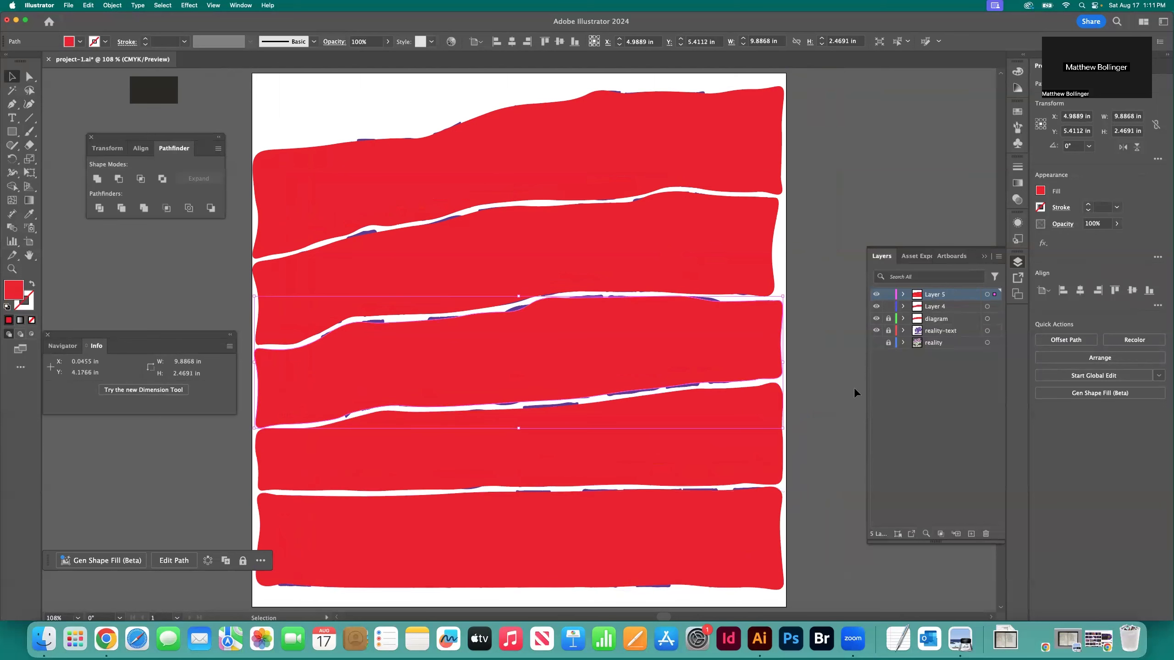
{"action": "left_click", "coordinate": [814, 356]}
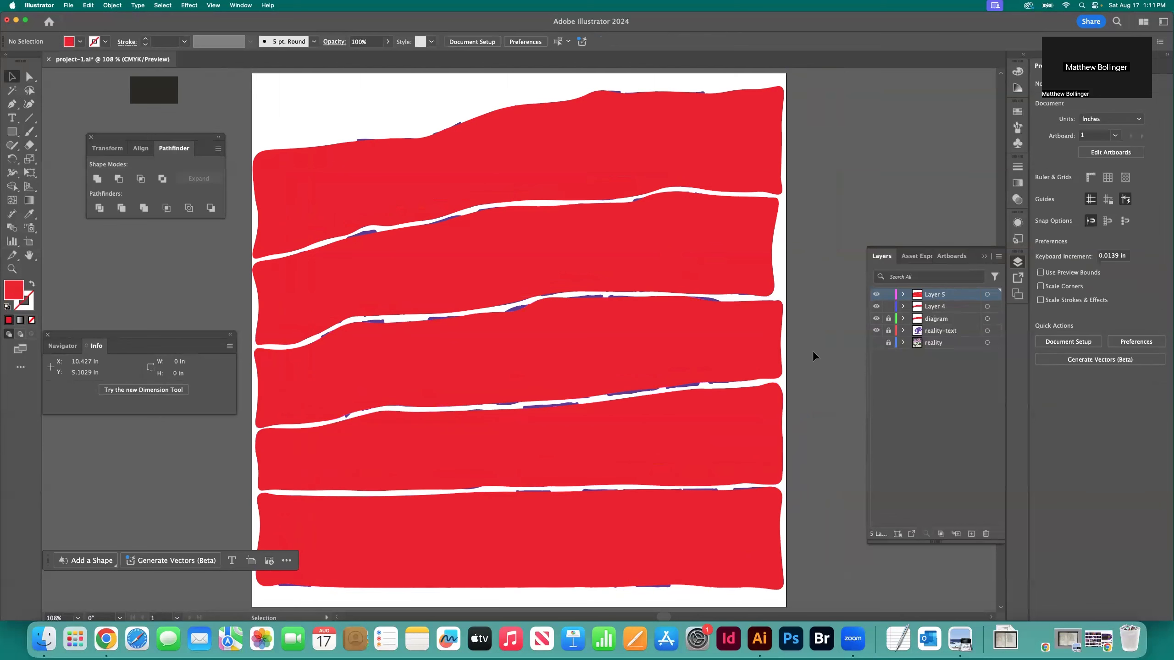
Unlock the diagram layer and move all the red line shapes from Layer 4 and Layer 5 onto it
{"action": "left_click", "coordinate": [888, 319]}
{"action": "left_click", "coordinate": [739, 257]}
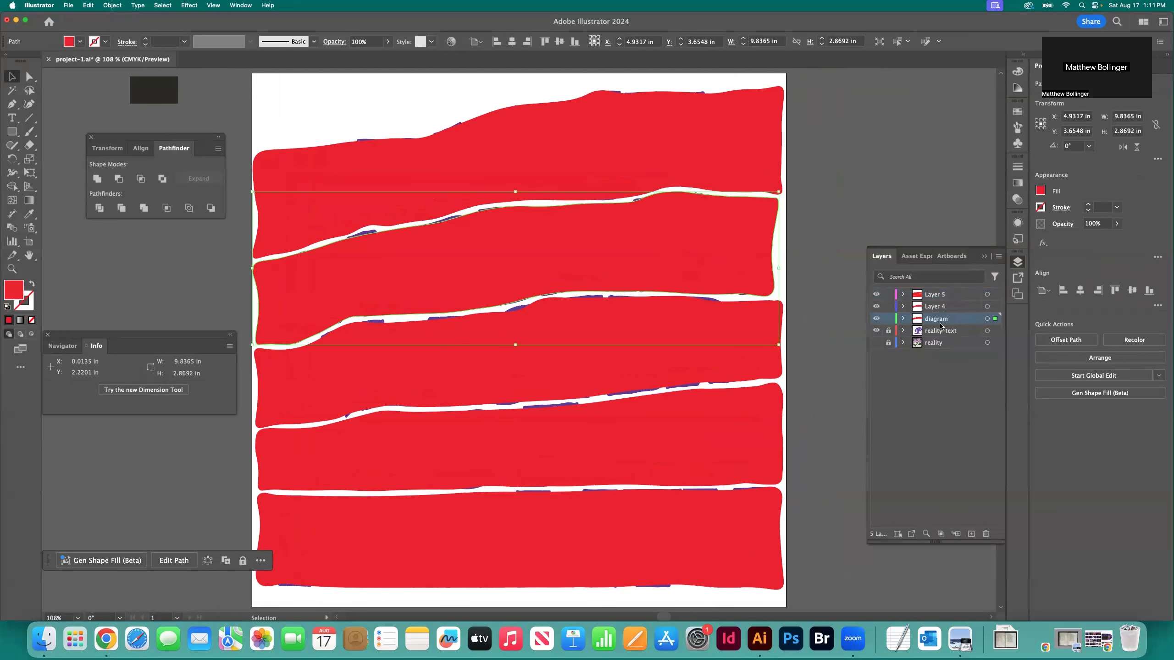
{"action": "left_click", "coordinate": [765, 179]}
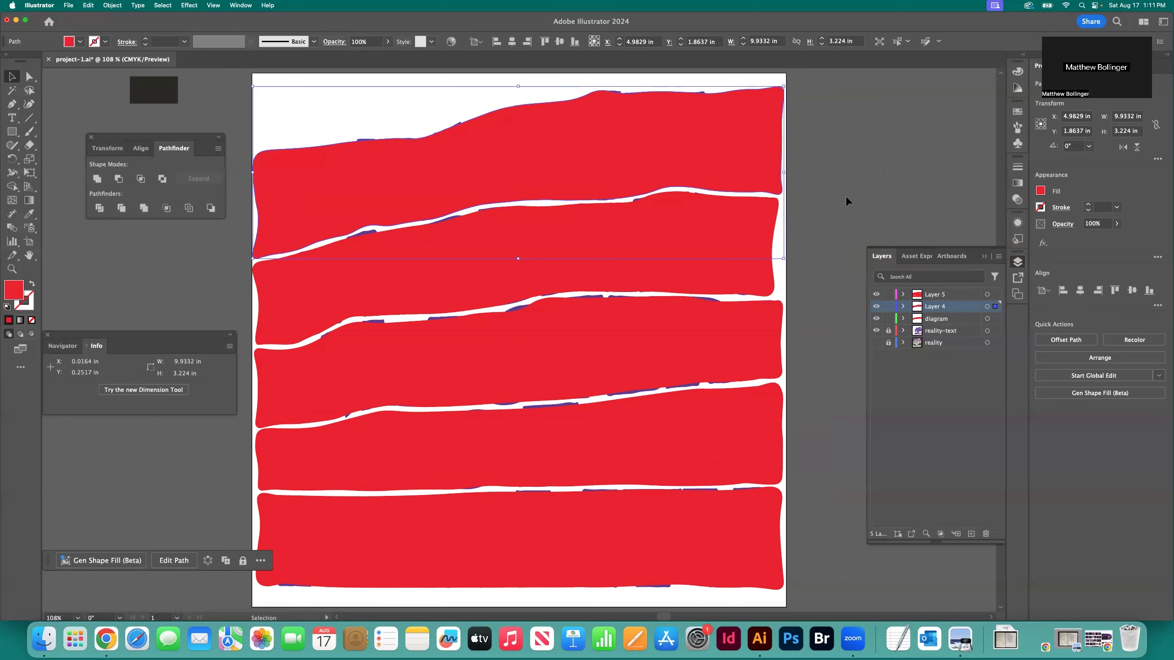
{"action": "left_click", "coordinate": [735, 228], "text": "shift"}
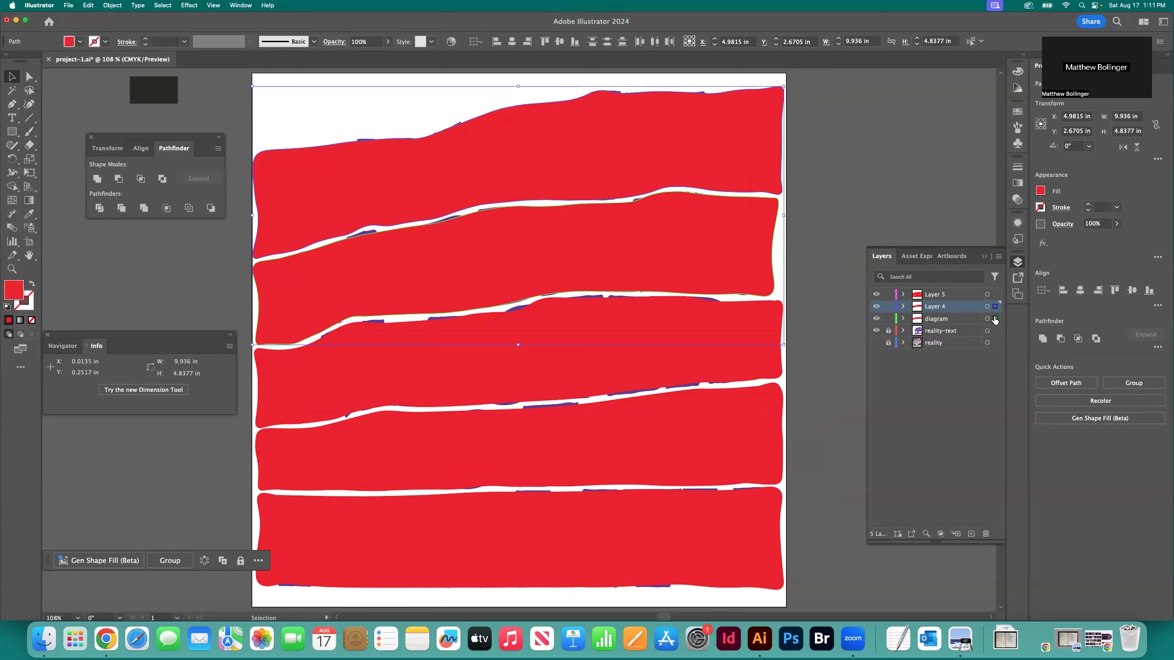
{"action": "left_click_drag", "start_coordinate": [995, 321], "coordinate": [996, 321]}
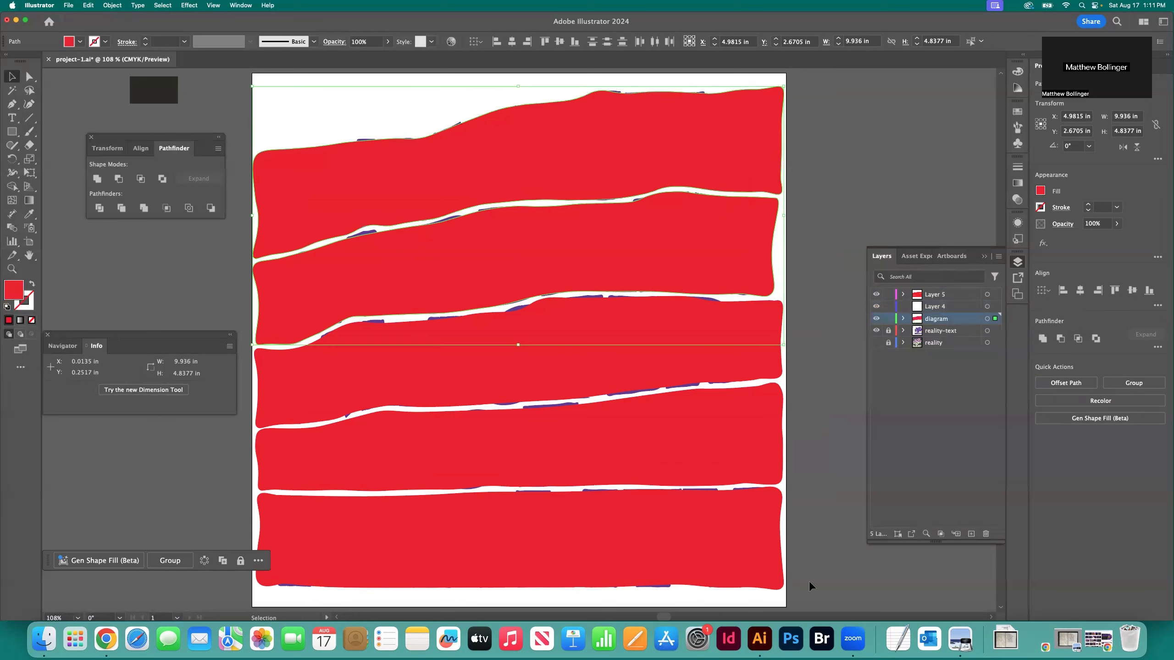
{"action": "left_click", "coordinate": [651, 377]}
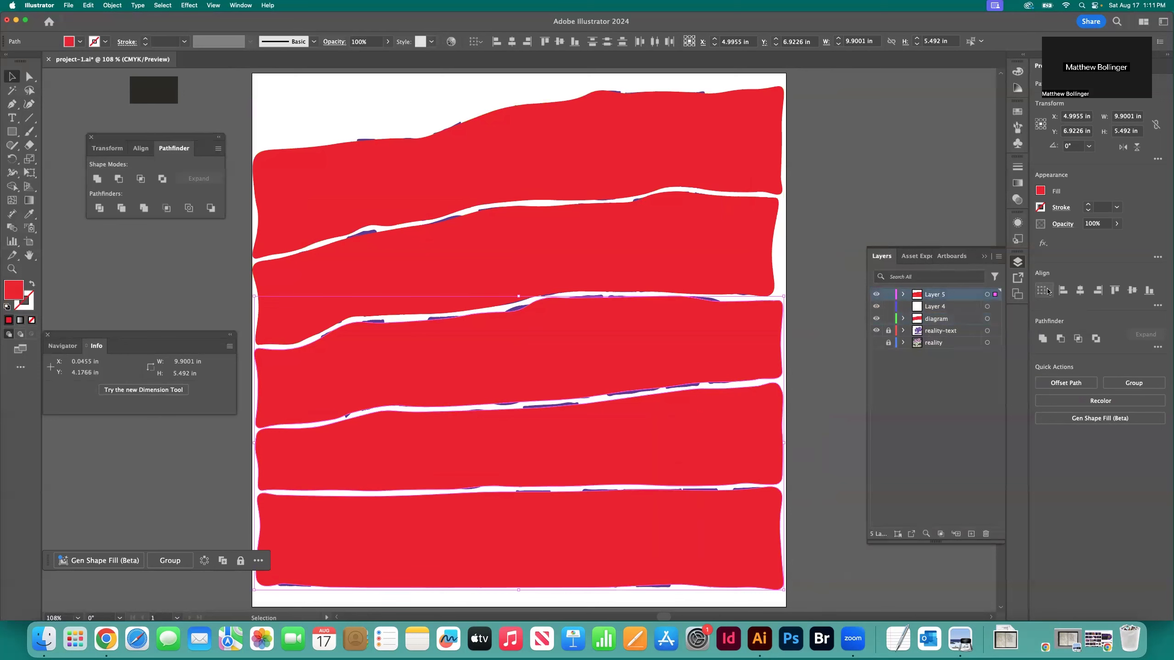
{"action": "left_click_drag", "start_coordinate": [995, 300], "coordinate": [995, 320]}
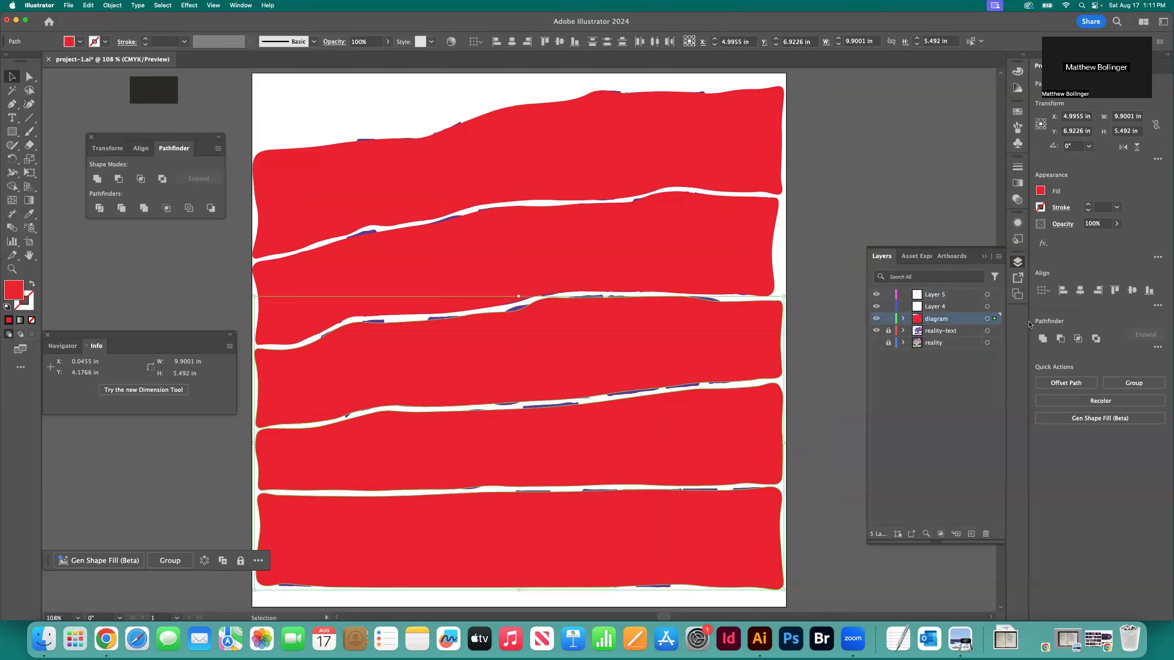
Delete the emptied Layer 4 and Layer 5 together
{"action": "left_click", "coordinate": [934, 306]}
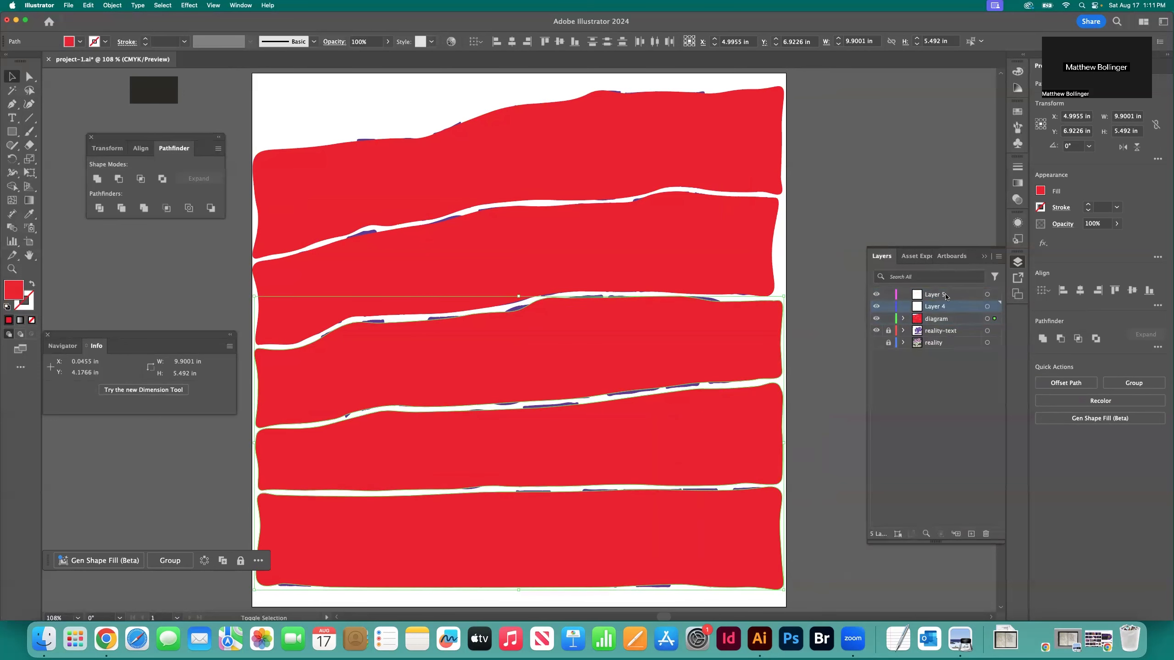
{"action": "left_click", "coordinate": [943, 296], "text": "shift"}
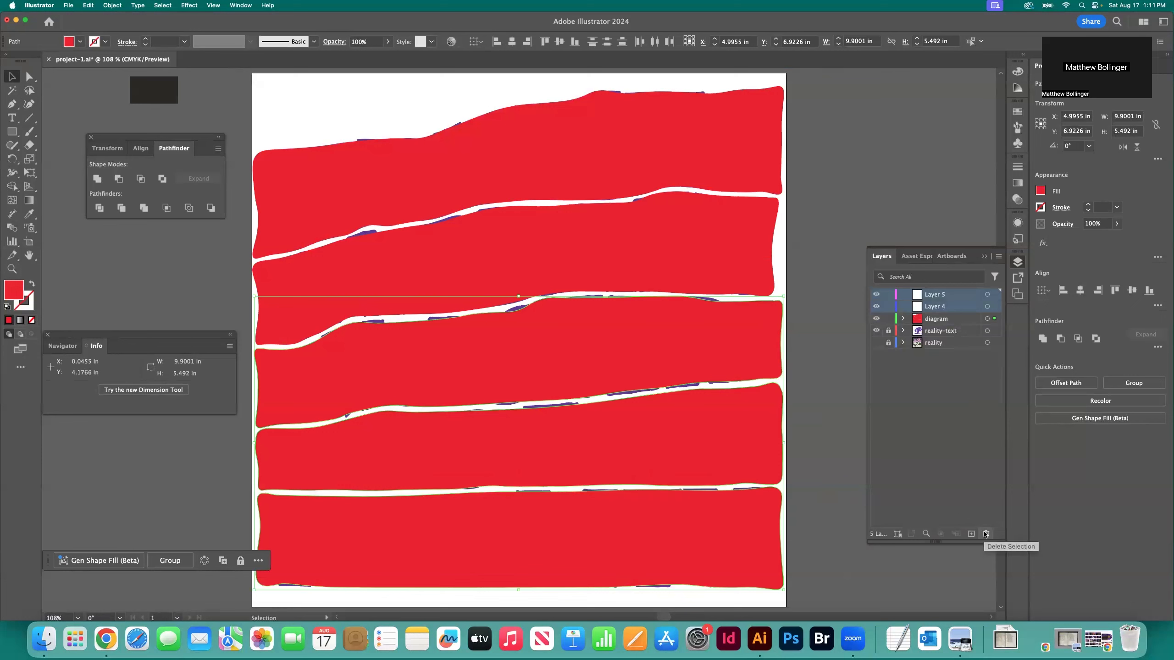
{"action": "left_click", "coordinate": [986, 534]}
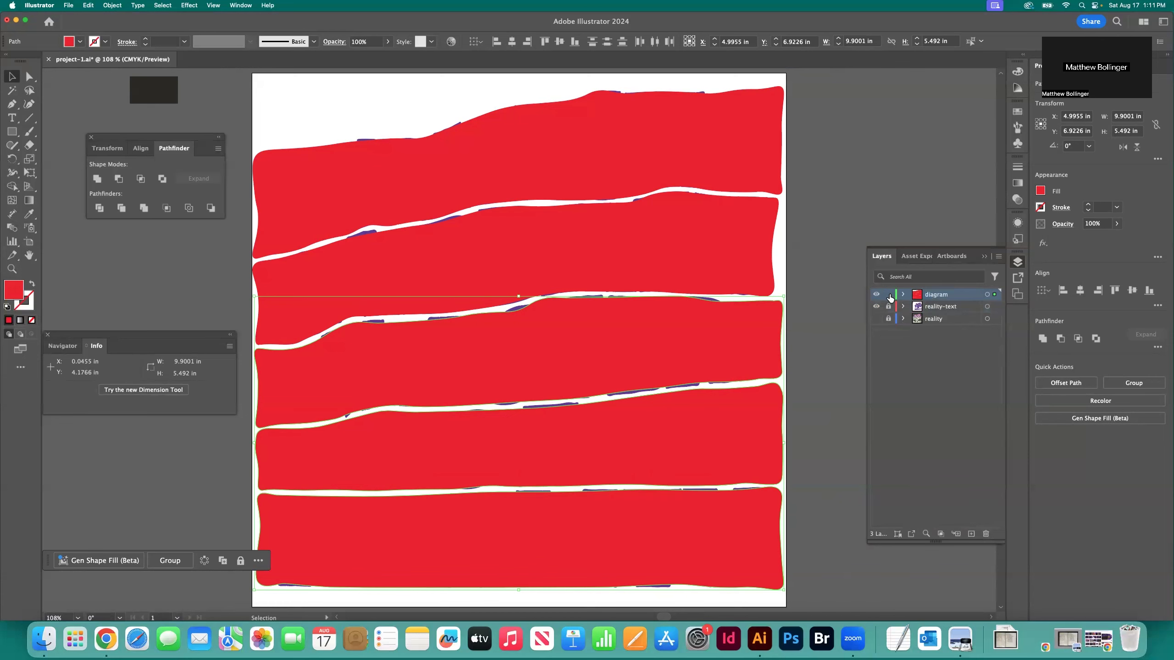
Lock the diagram layer and move the reality-text layer above it in the stacking order
{"action": "left_click", "coordinate": [888, 295]}
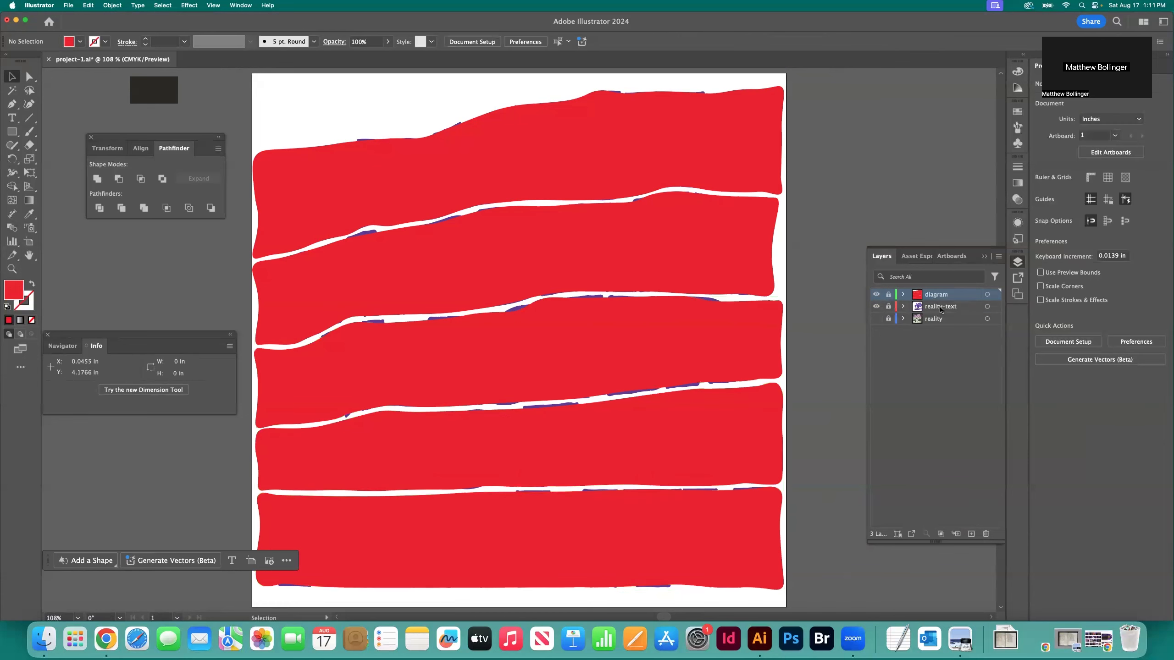
{"action": "left_click_drag", "start_coordinate": [940, 306], "coordinate": [939, 290]}
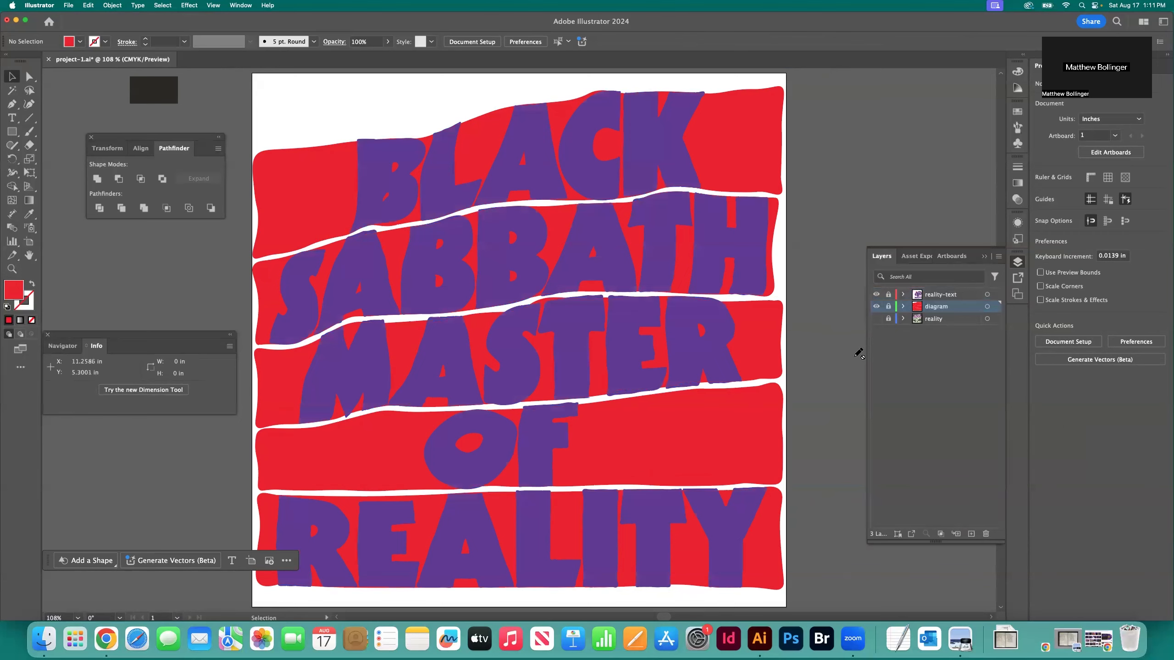
{"action": "key", "text": "super+minus"}
{"action": "key", "text": "super+minus"}
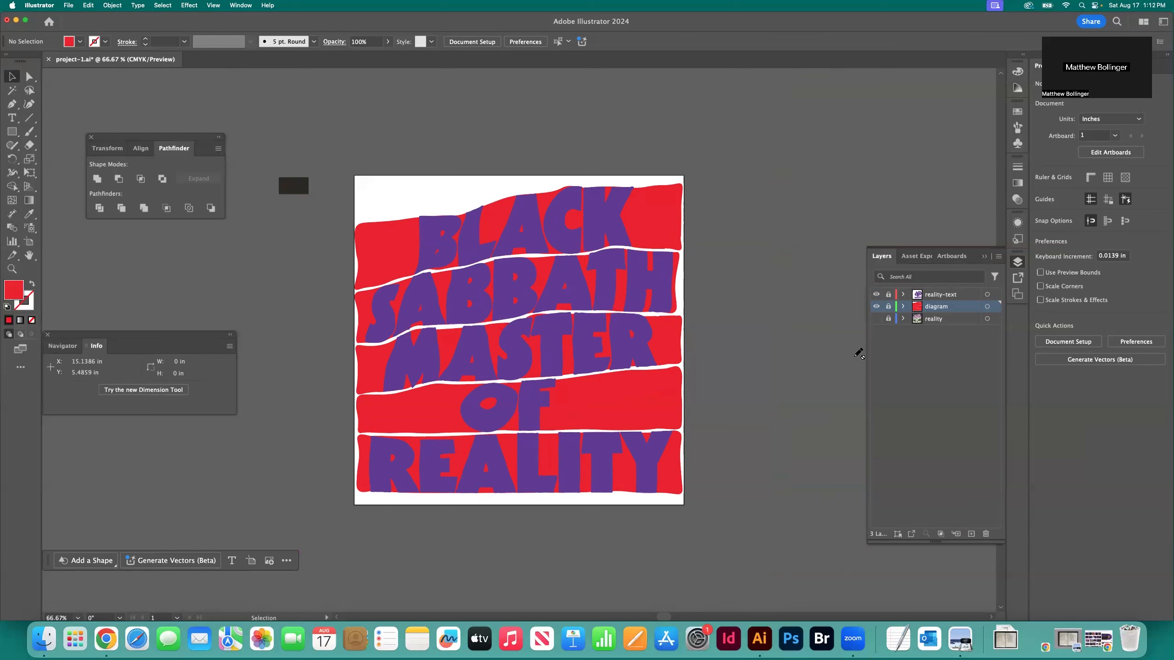
Toggle the visibility of the reality-text layer and the reality reference layer in turn to compare them with the red diagram
{"action": "left_click", "coordinate": [876, 294]}
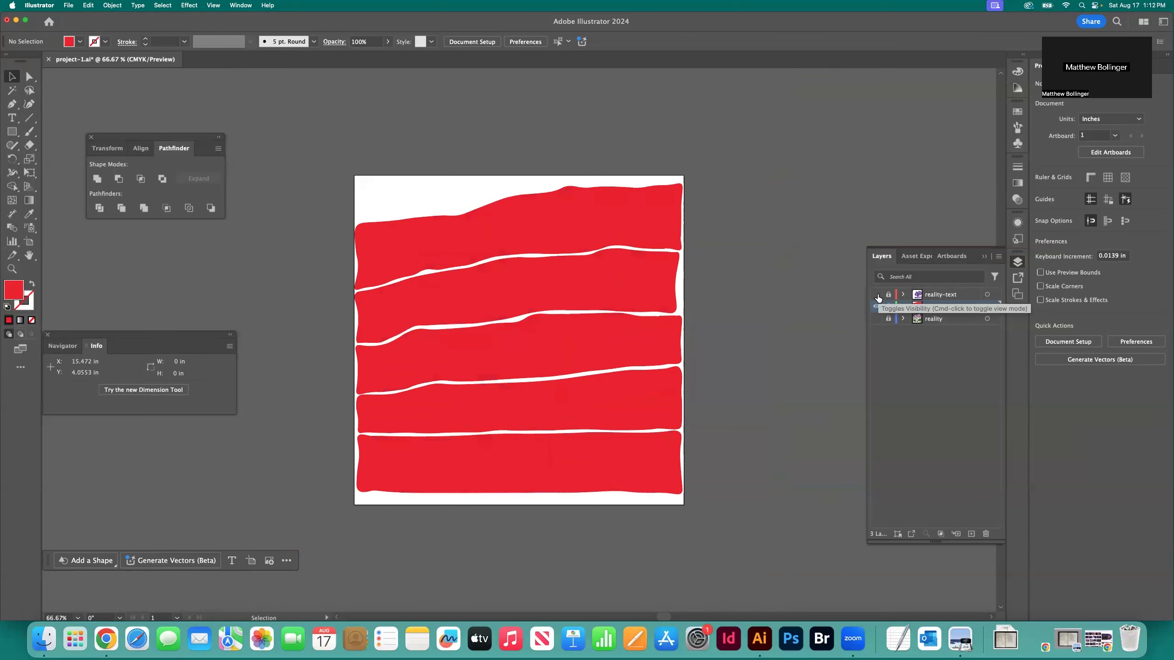
{"action": "left_click", "coordinate": [876, 295]}
{"action": "left_click", "coordinate": [876, 319]}
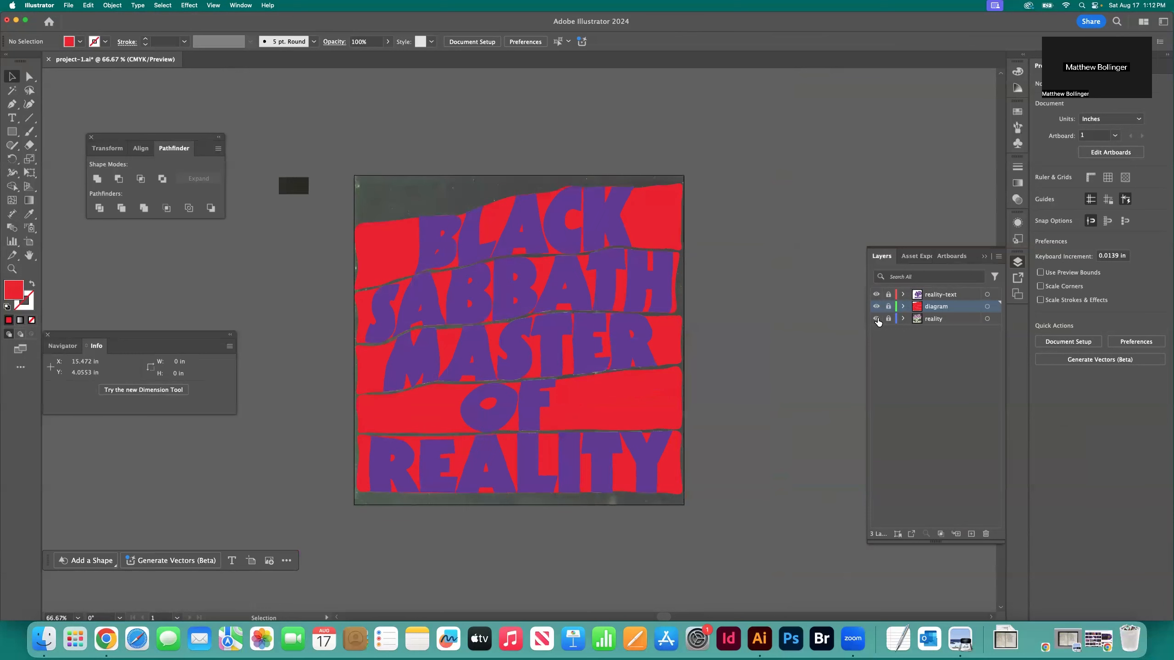
{"action": "left_click", "coordinate": [876, 318]}
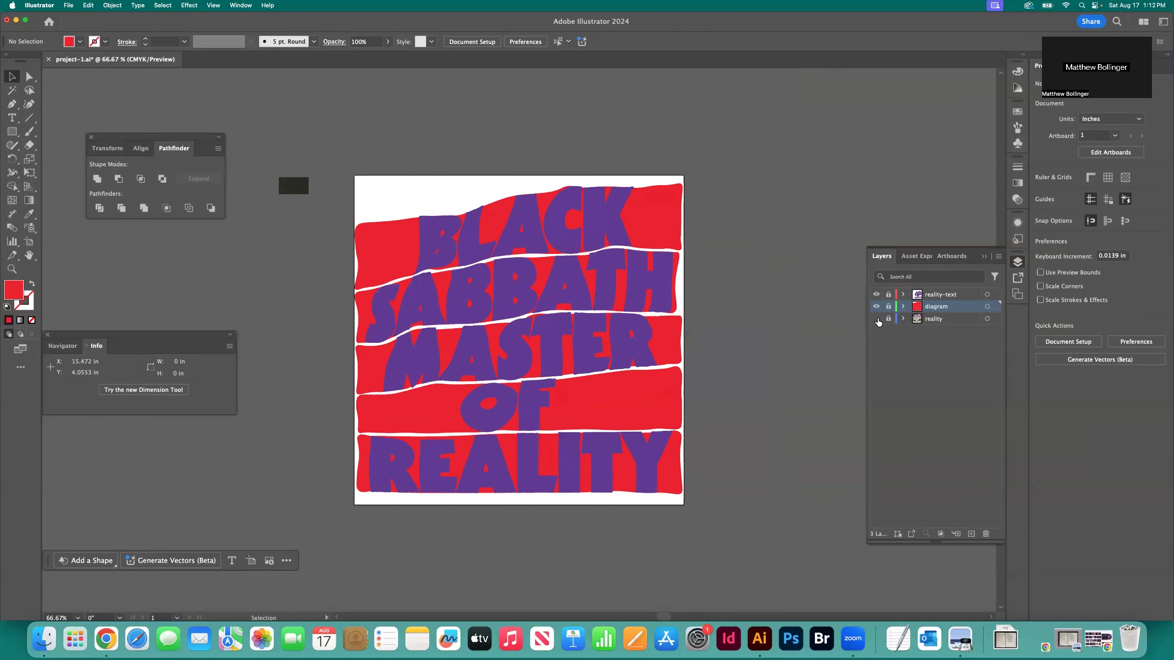
Hide the reality-text layer so only the diagram layer is shown, and save the document
{"action": "left_click", "coordinate": [876, 294]}
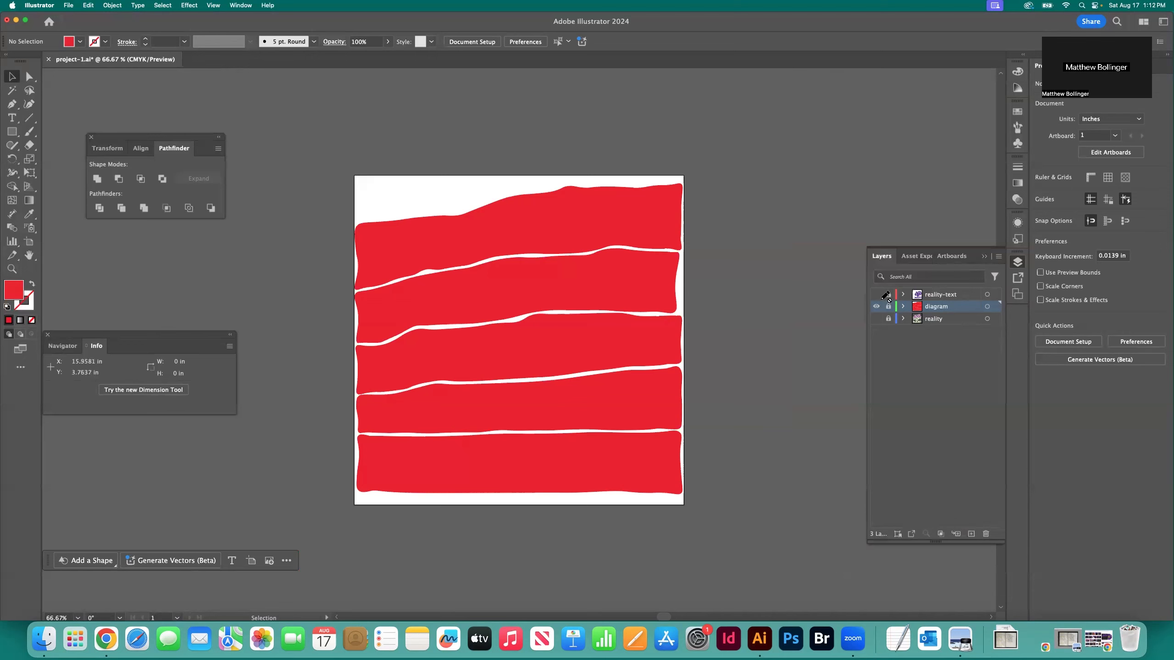
{"action": "key", "text": "super+s"}
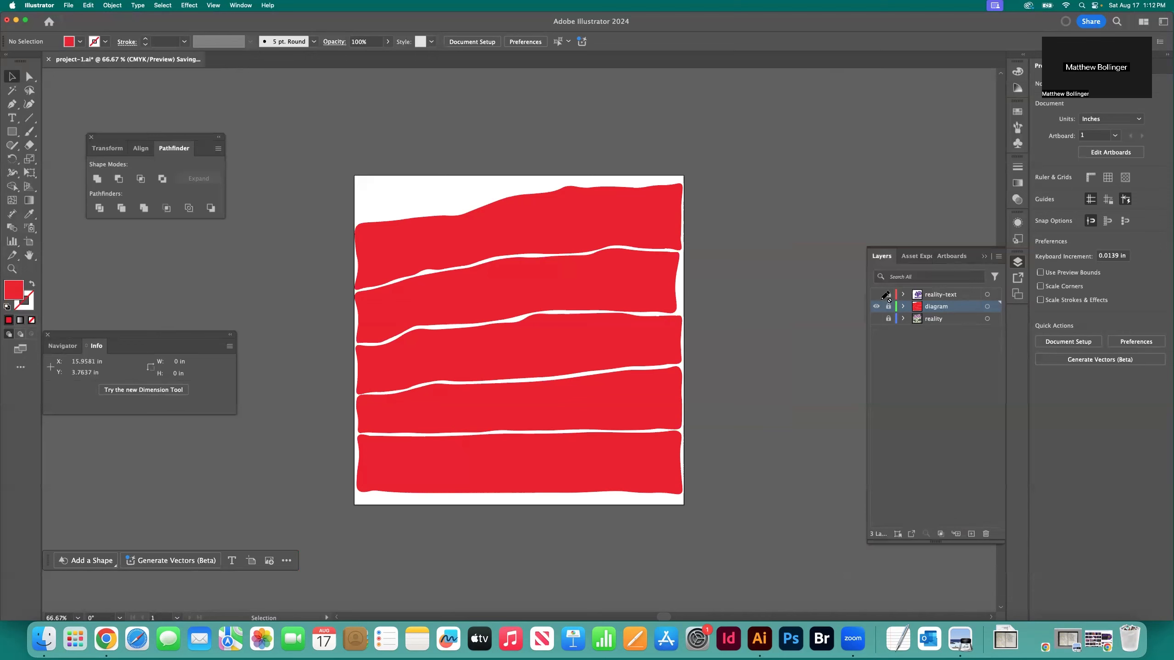